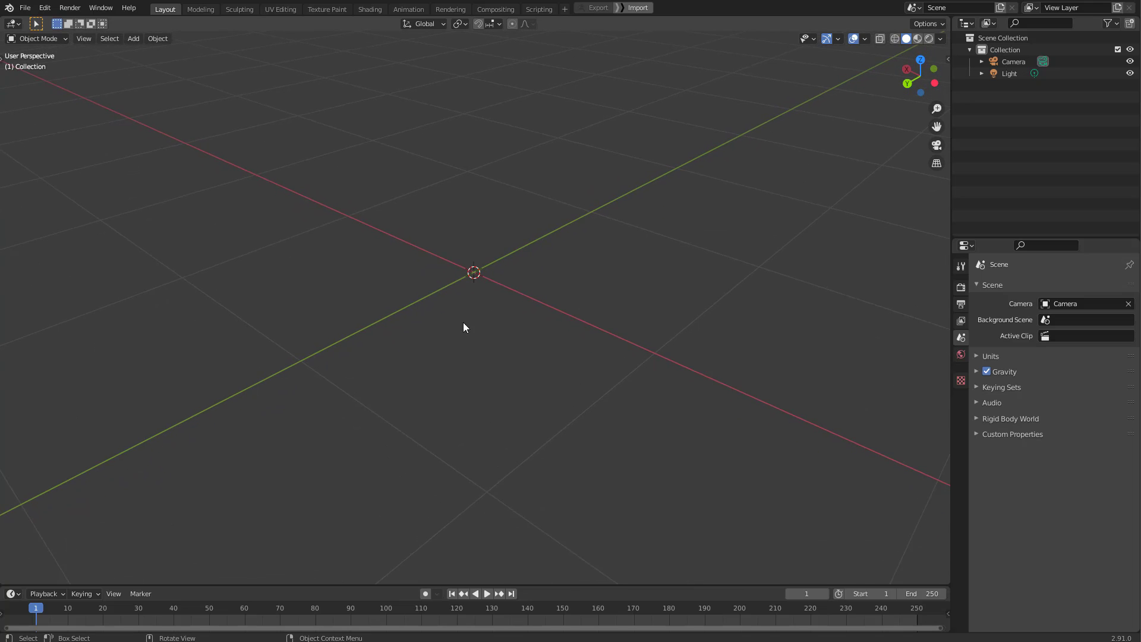
mouse_move(442, 328)
shift+middle_down()
mouse_move(453, 321)
mouse_move(444, 324)
shift+middle_up()
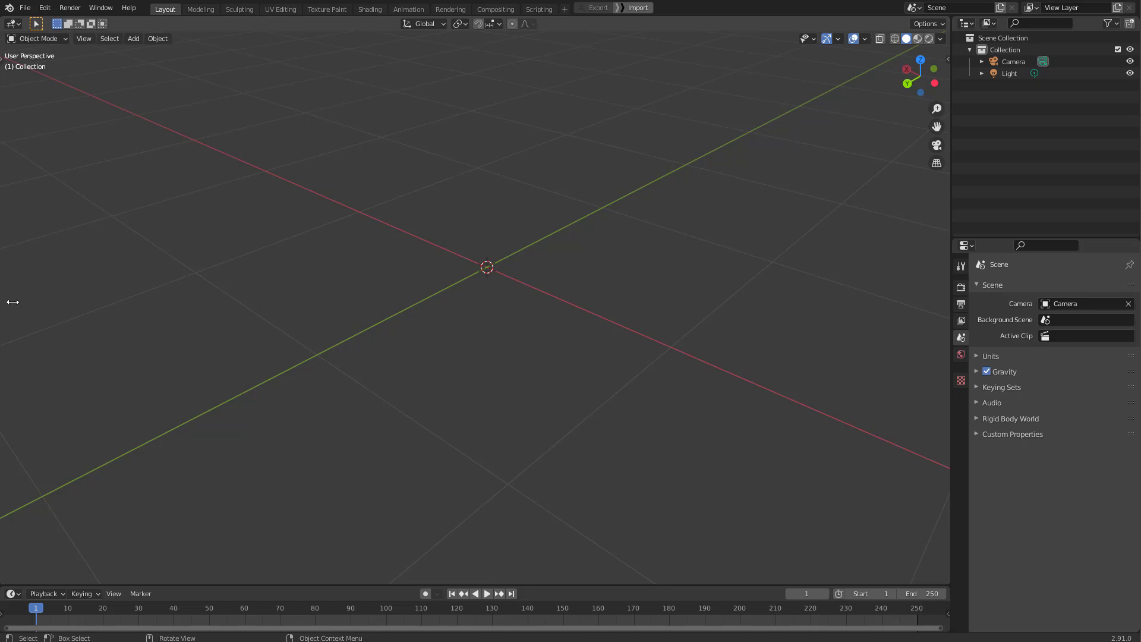
mouse_move(465, 299)
middle_down()
mouse_move(475, 313)
mouse_move(479, 299)
mouse_move(467, 327)
mouse_move(452, 322)
mouse_move(476, 325)
mouse_move(494, 291)
mouse_move(447, 288)
middle_up()
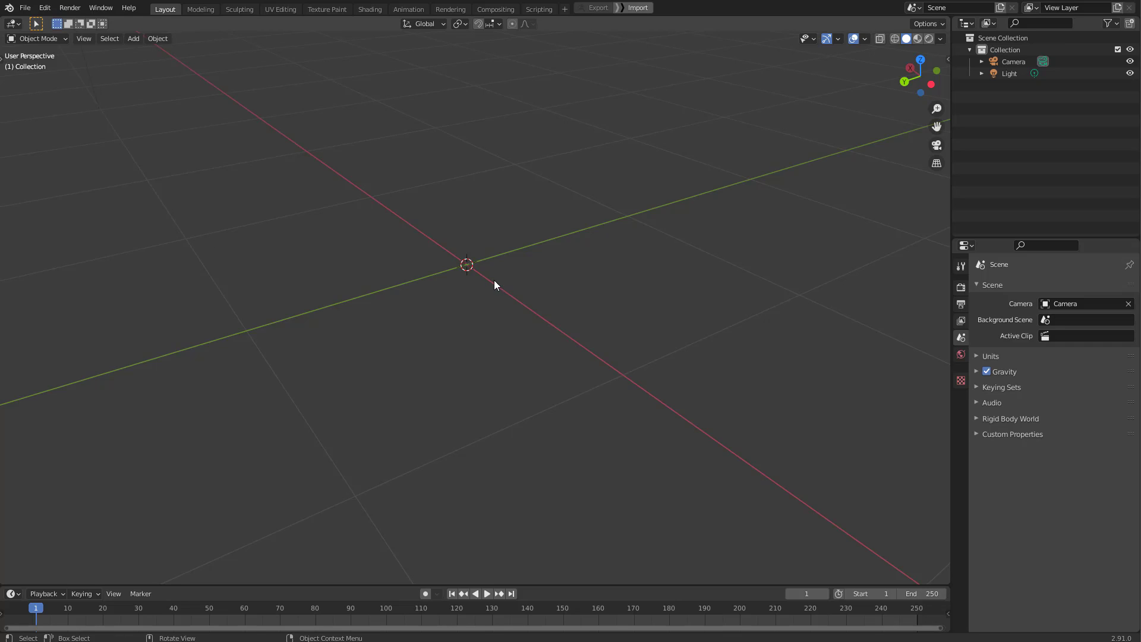
middle_drag(494, 284, 523, 312)
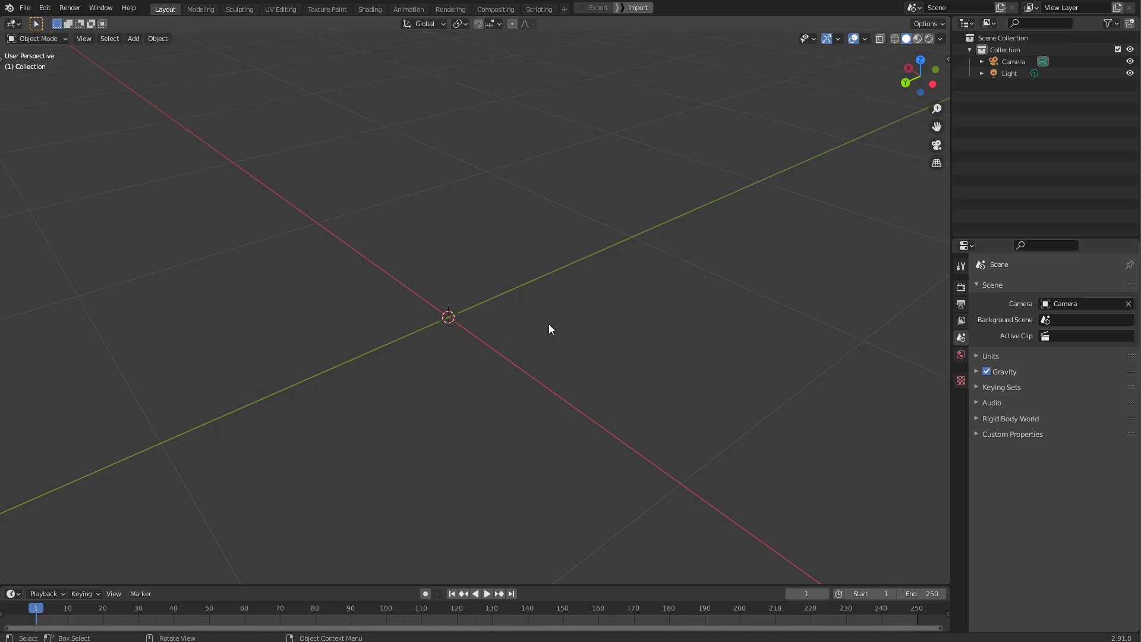
middle_drag(384, 346, 454, 311)
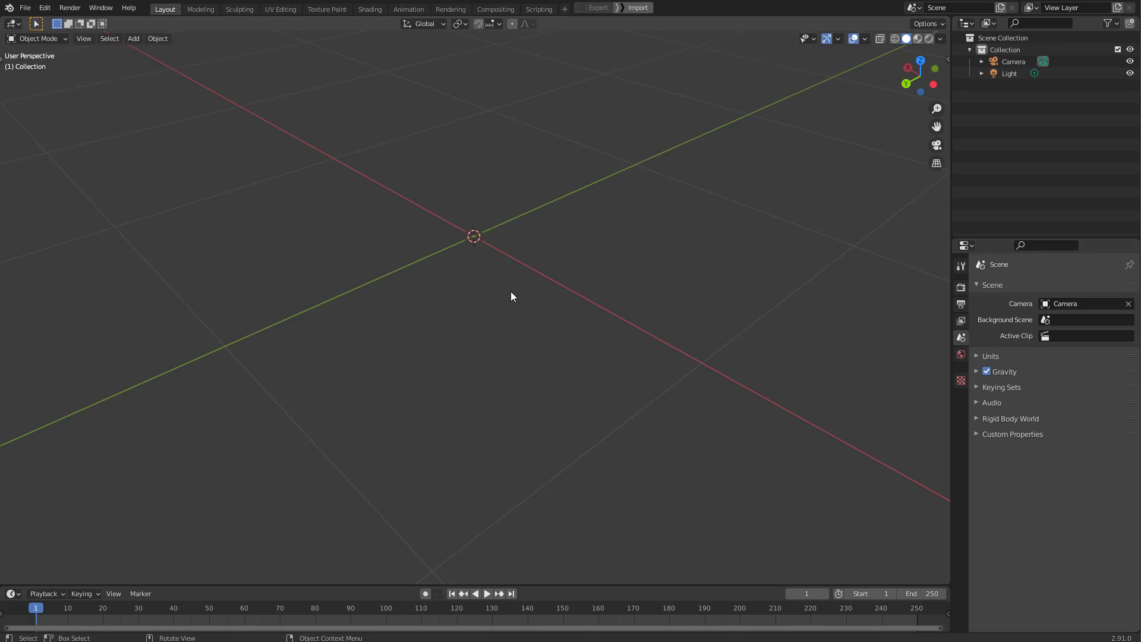
mouse_move(511, 292)
middle_down()
mouse_move(475, 306)
mouse_move(423, 287)
mouse_move(463, 250)
mouse_move(560, 276)
mouse_move(523, 344)
mouse_move(405, 288)
mouse_move(494, 283)
mouse_move(498, 293)
middle_up()
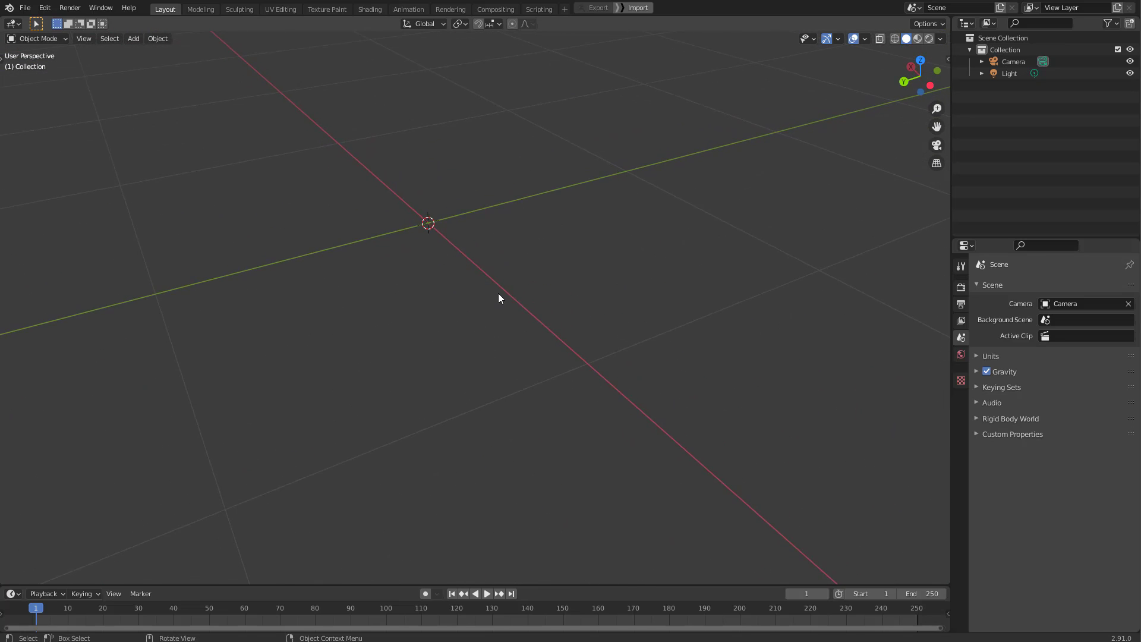
middle_drag(429, 265, 457, 284)
ctrl+middle_drag(465, 379, 446, 349)
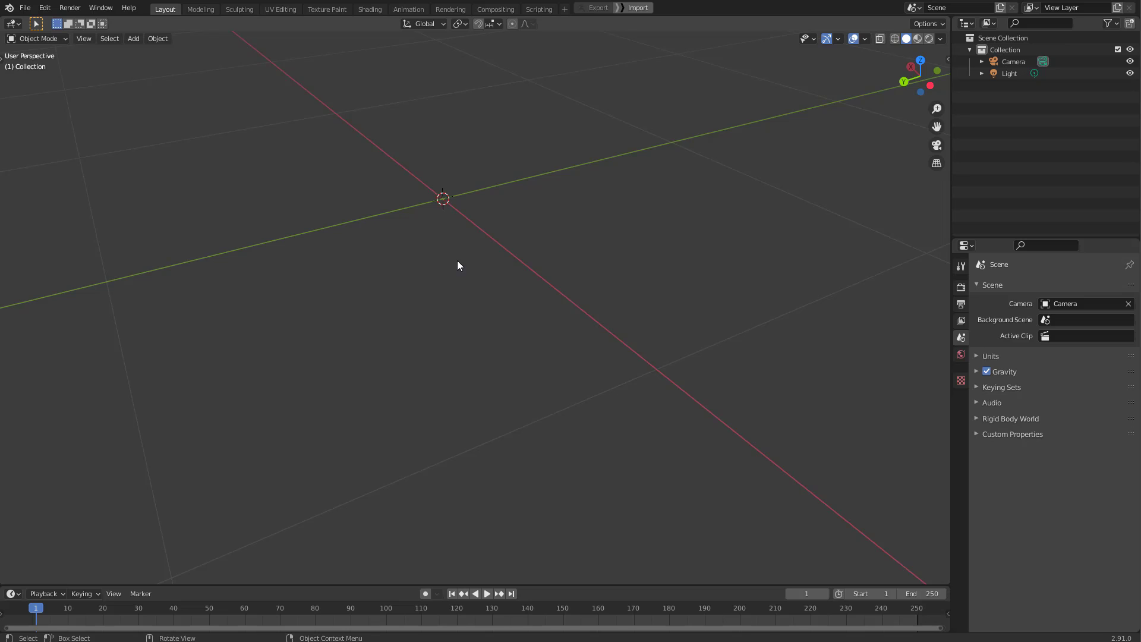
middle_drag(457, 262, 466, 175)
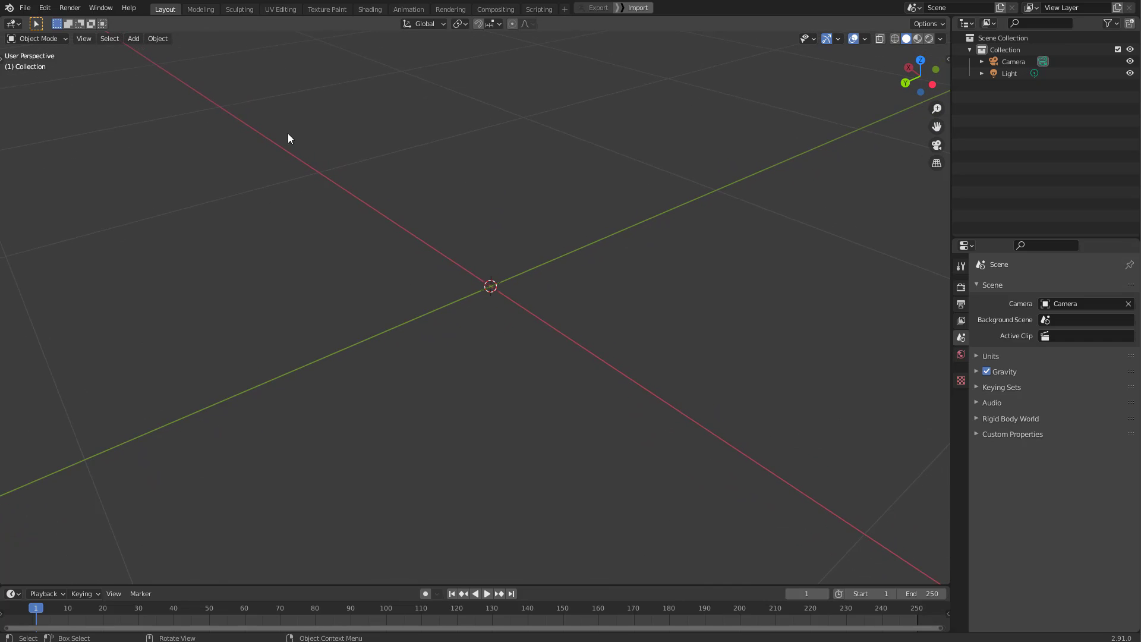
Add a UV sphere mesh at the world origin.
click(134, 39)
key(shift+a)
mouse_move(470, 175)
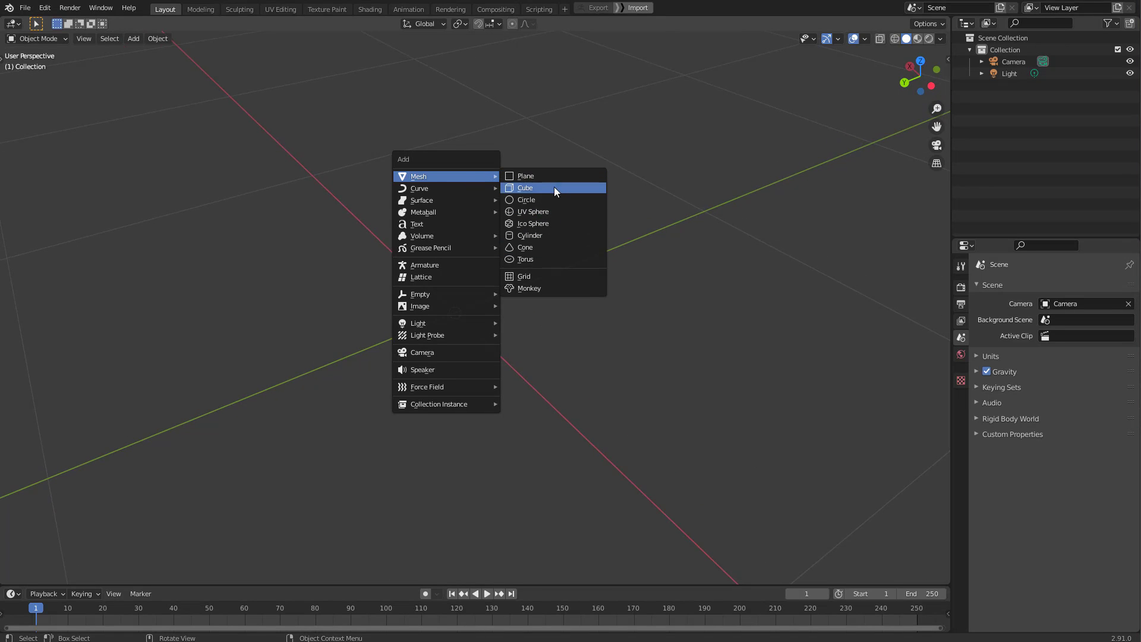
click(549, 212)
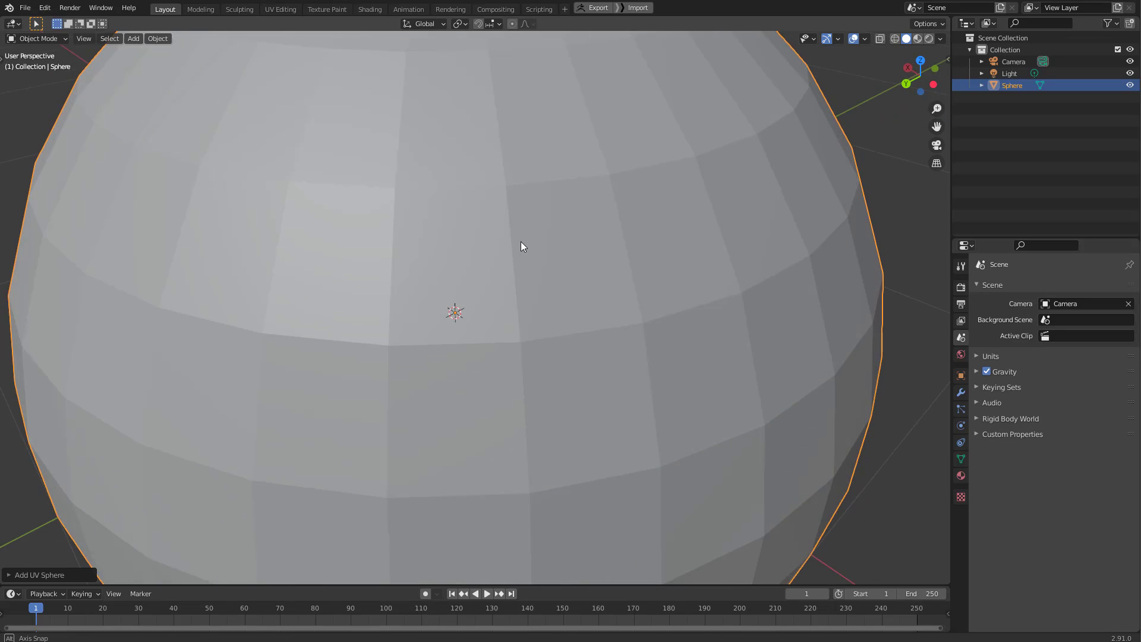
ctrl+middle_drag(574, 192, 516, 357)
shift+middle_drag(610, 162, 526, 202)
ctrl+middle_drag(526, 202, 488, 285)
Try moving the sphere freely about 2.6 m away from the origin.
key(g)
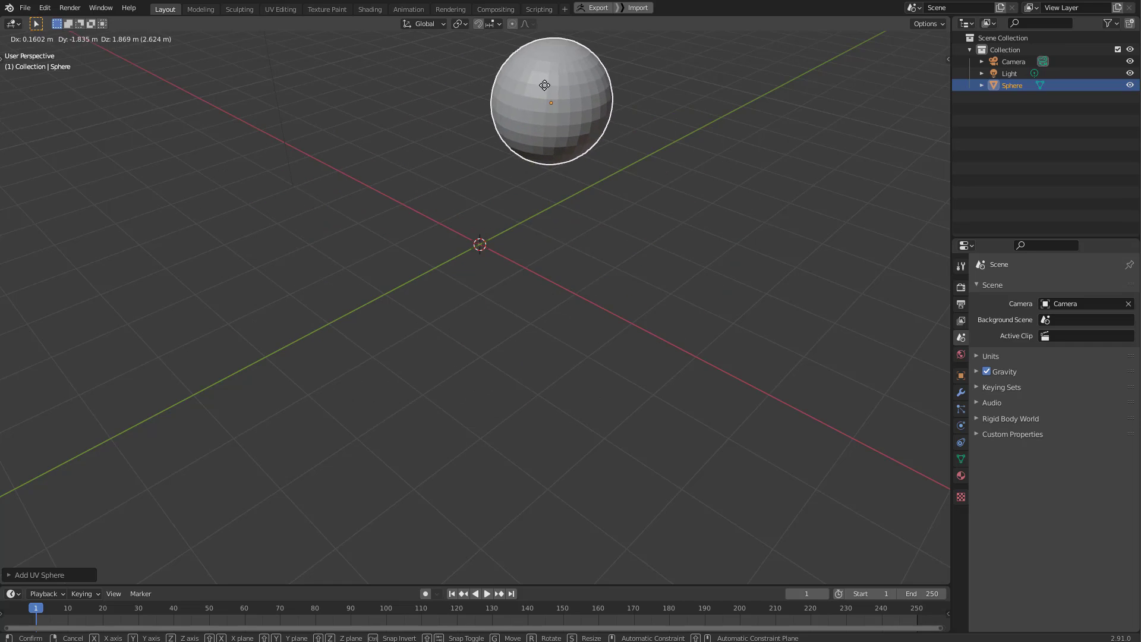
key(Escape)
middle_drag(539, 162, 697, 113)
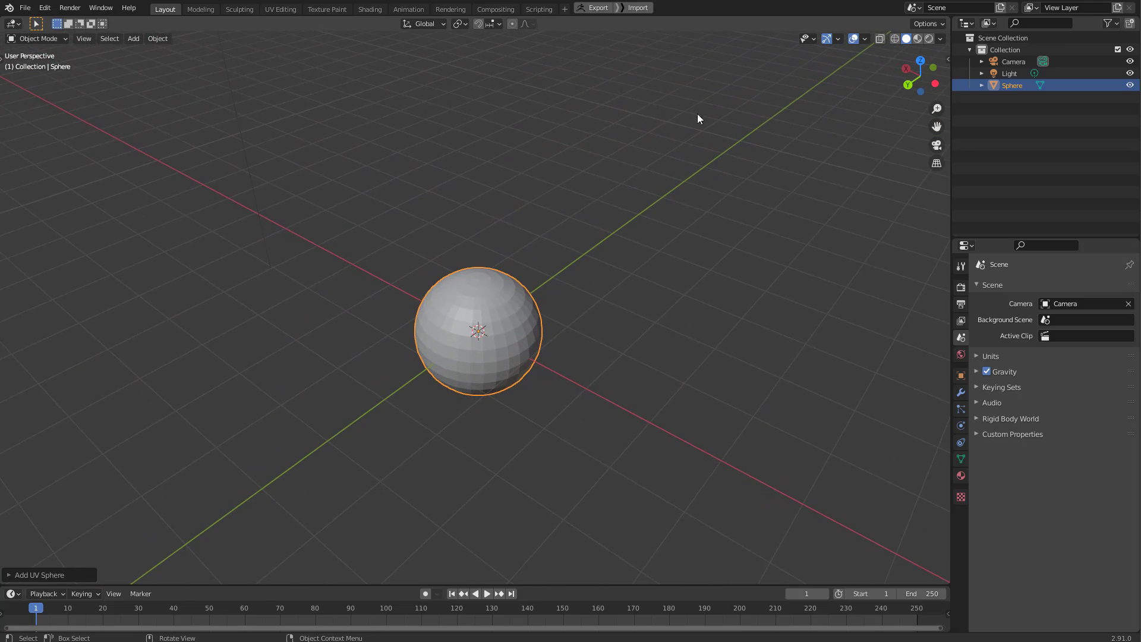
click(839, 39)
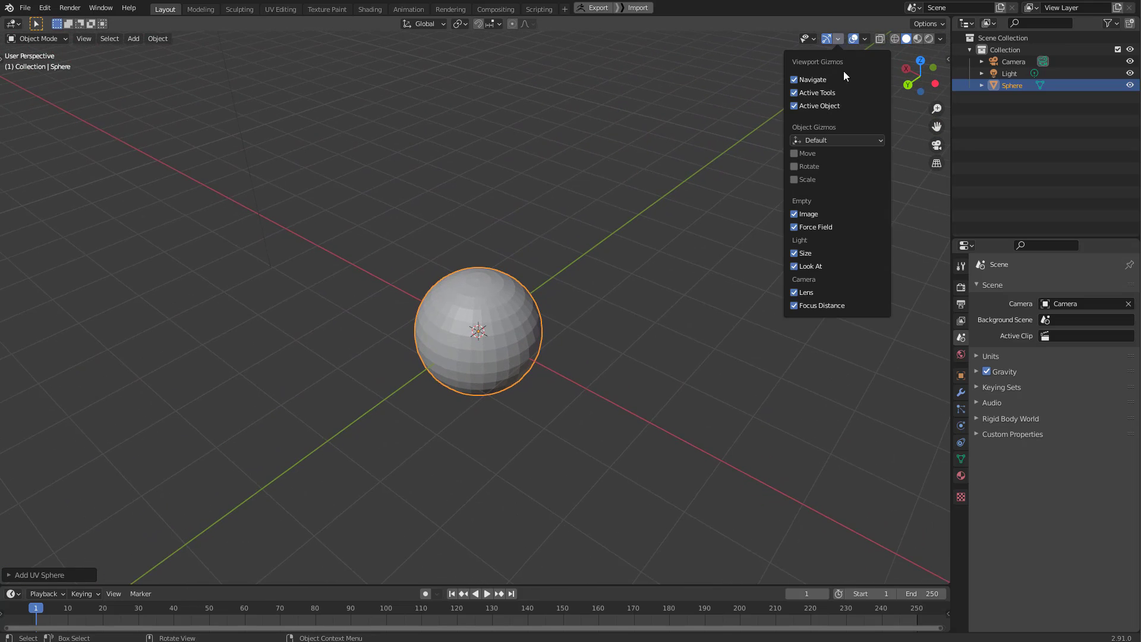
click(794, 153)
middle_drag(595, 176, 262, 153)
Show the viewport toolbar and try the Rotate, Move and Scale tools on the sphere before returning to Select Box.
key(t)
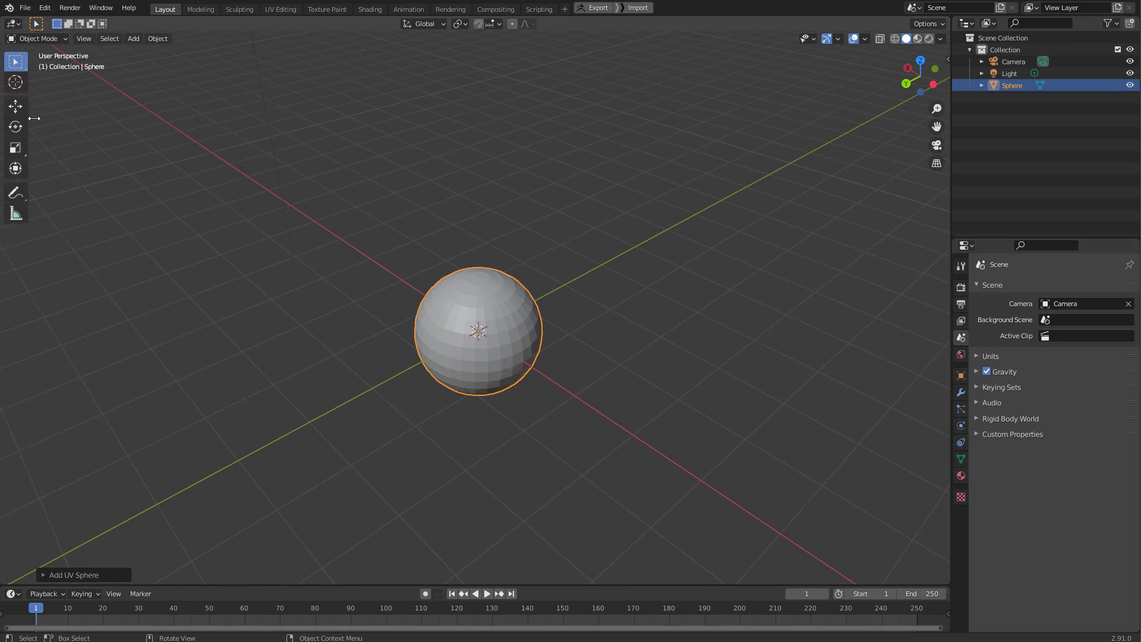
click(16, 127)
click(18, 129)
click(16, 109)
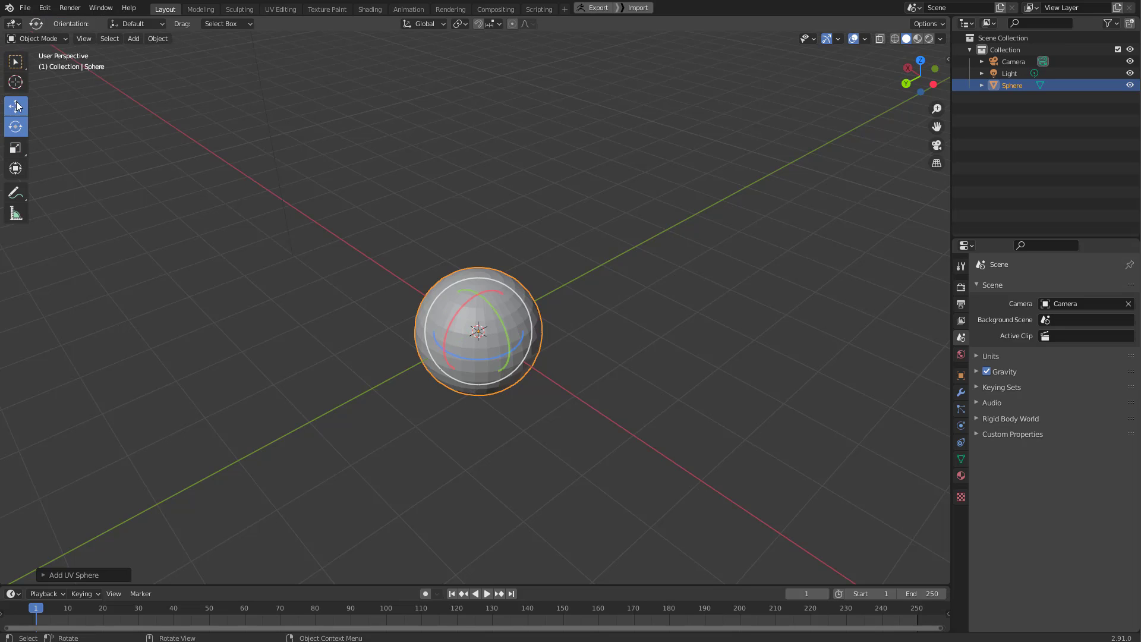
click(18, 146)
click(16, 128)
click(14, 109)
click(15, 125)
click(15, 110)
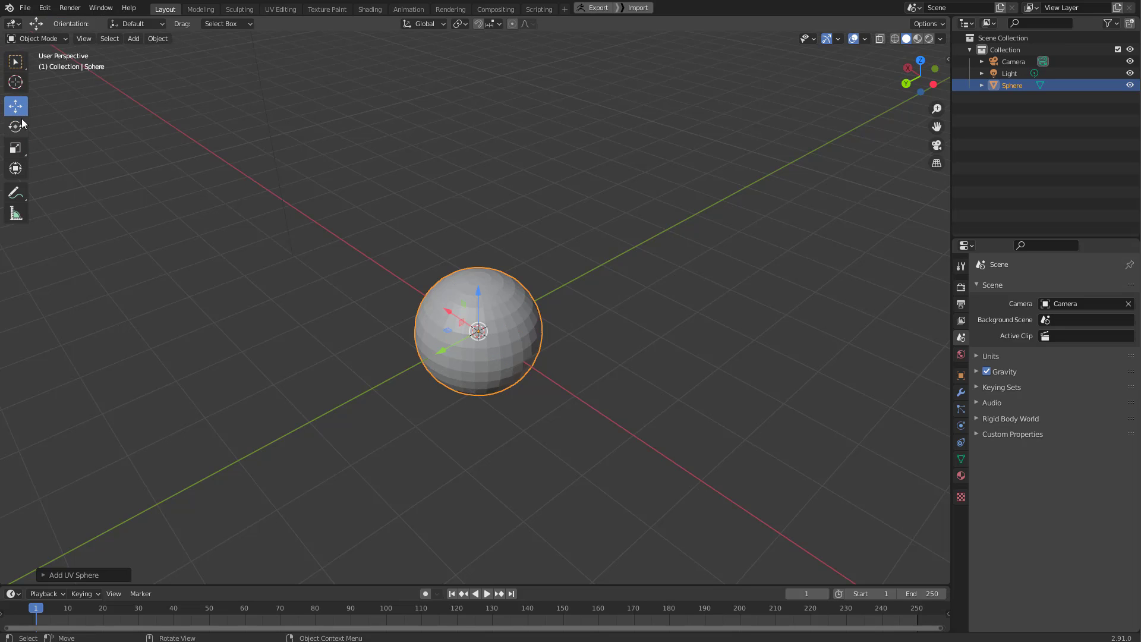
click(16, 61)
middle_drag(540, 186, 602, 189)
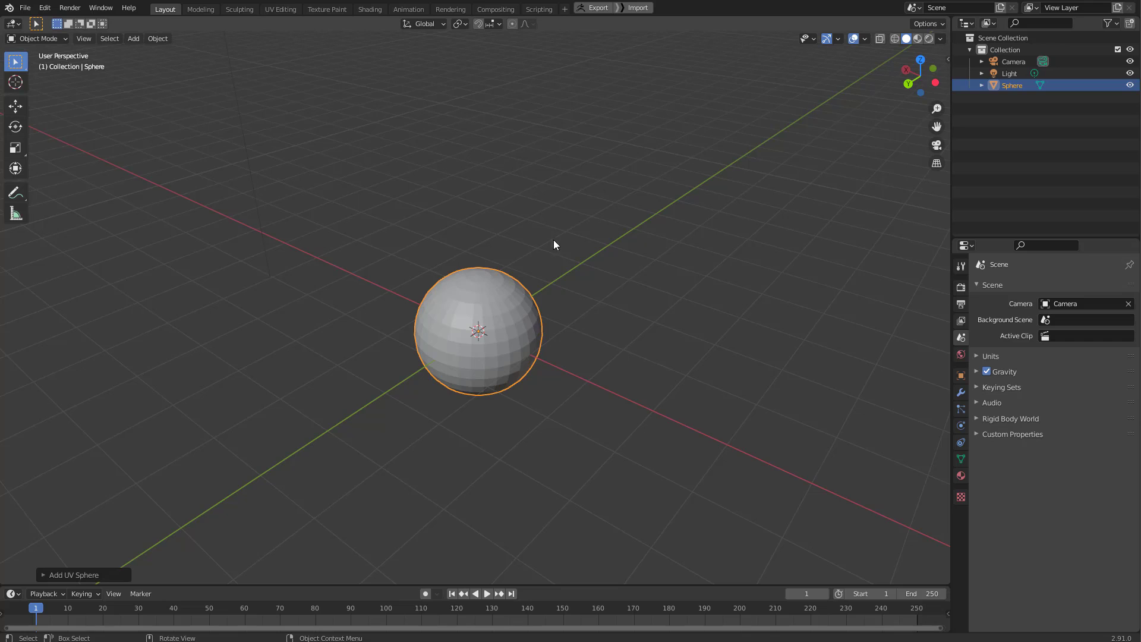
Try scaling the sphere up uniformly to about 2.5 times its size.
middle_drag(554, 240, 541, 186)
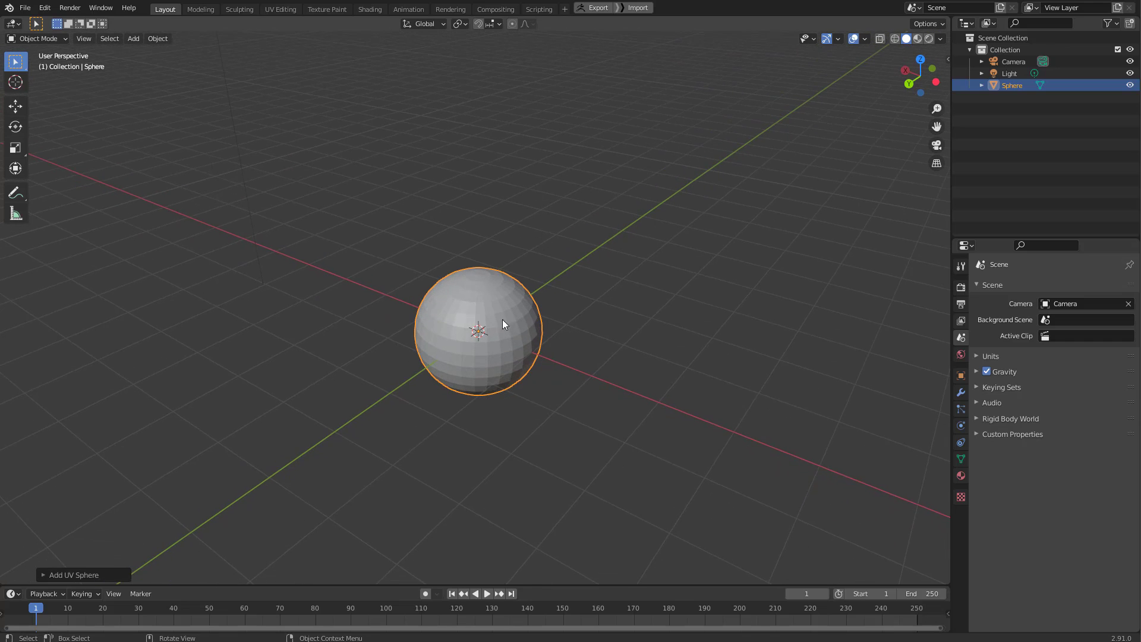
key(s)
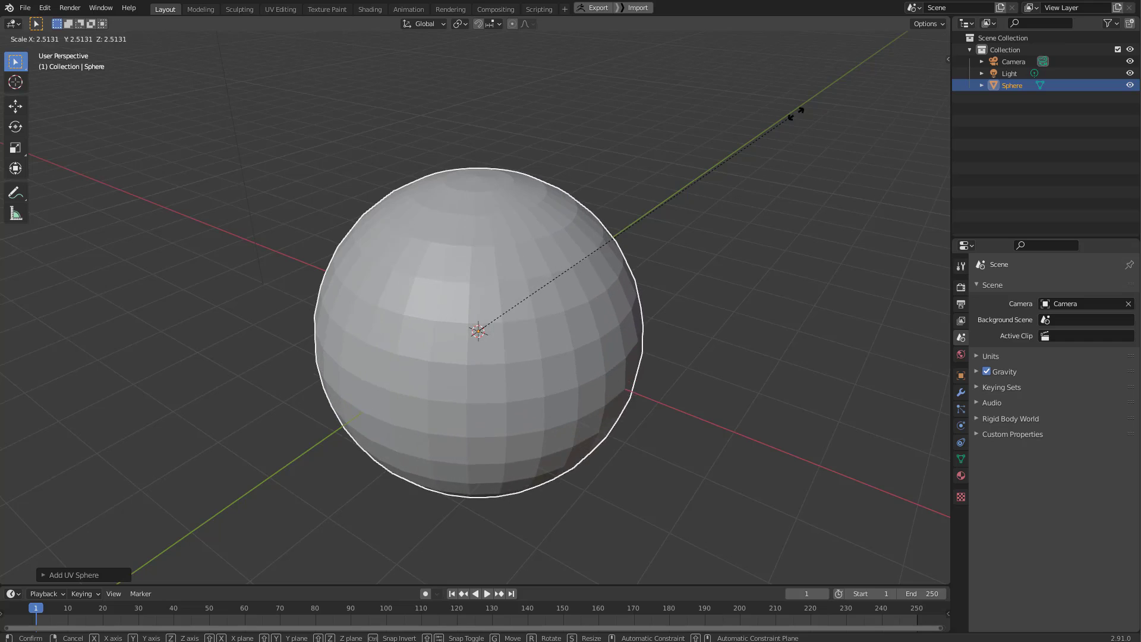
key(Escape)
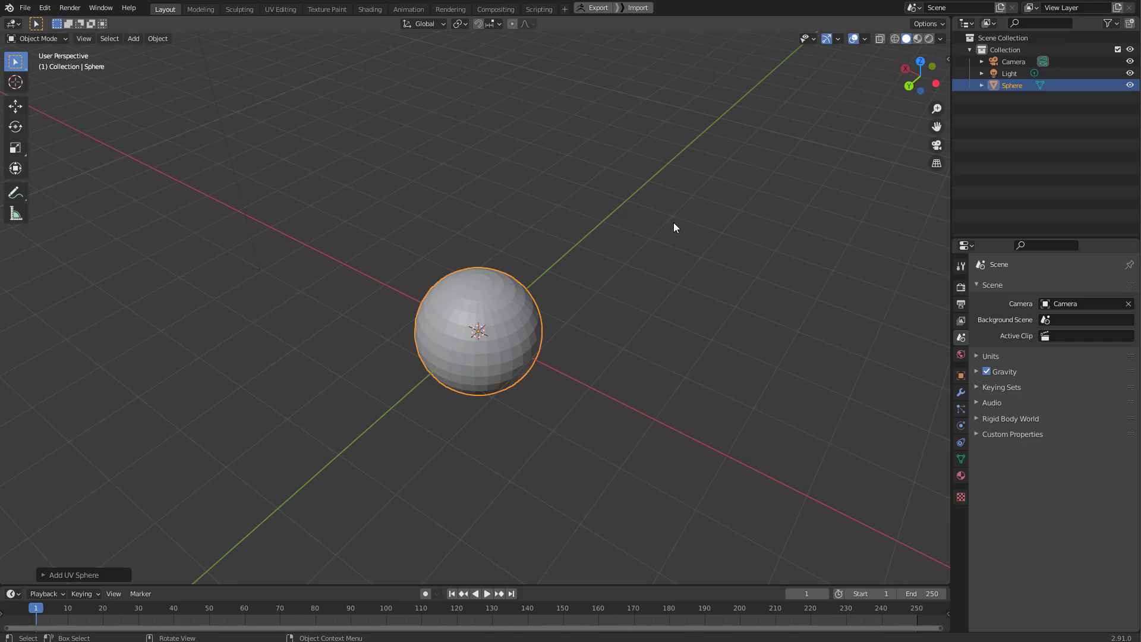
Try rotating the sphere freely and around the global Y axis.
key(r)
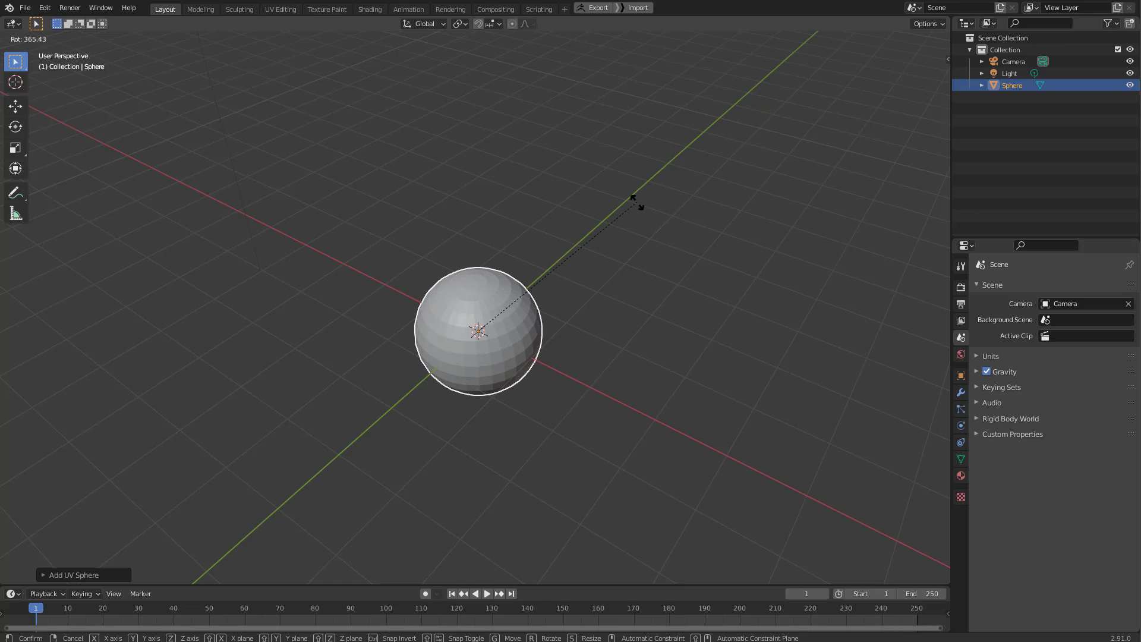
key(y)
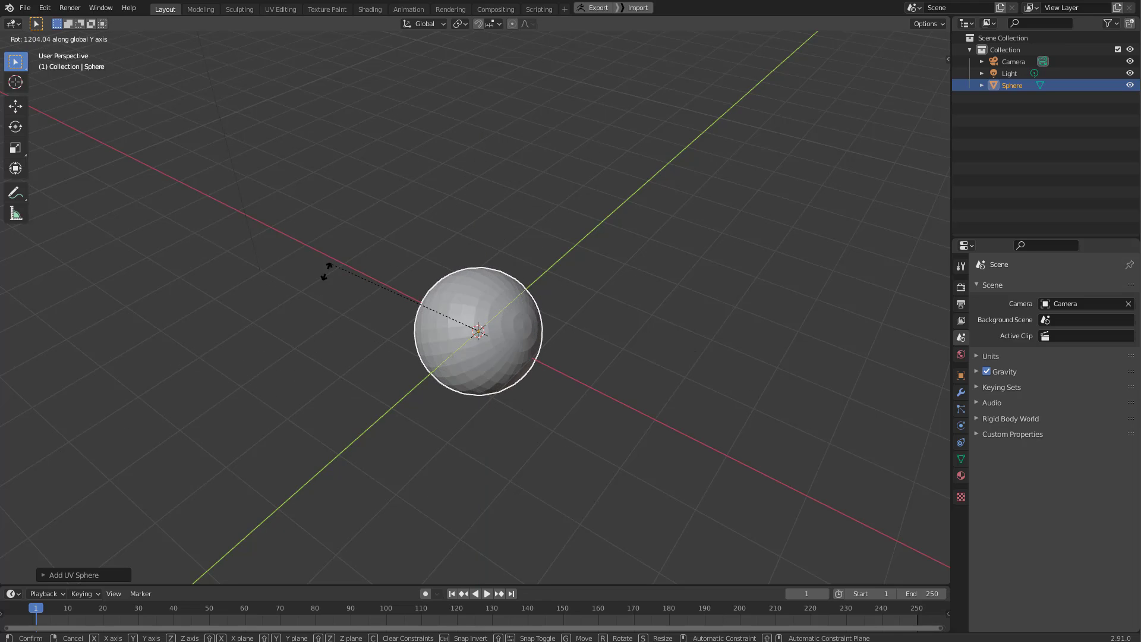
right_click(545, 199)
middle_drag(544, 199, 584, 215)
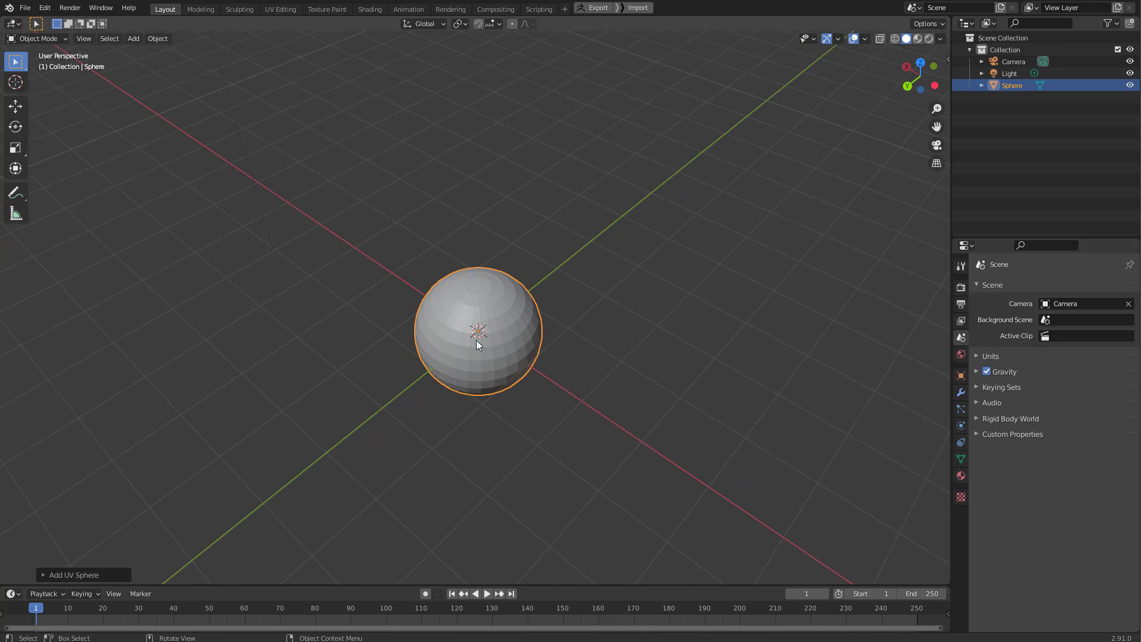
Try scaling the sphere uniformly and along the global X, Y and Z axes one at a time.
key(s)
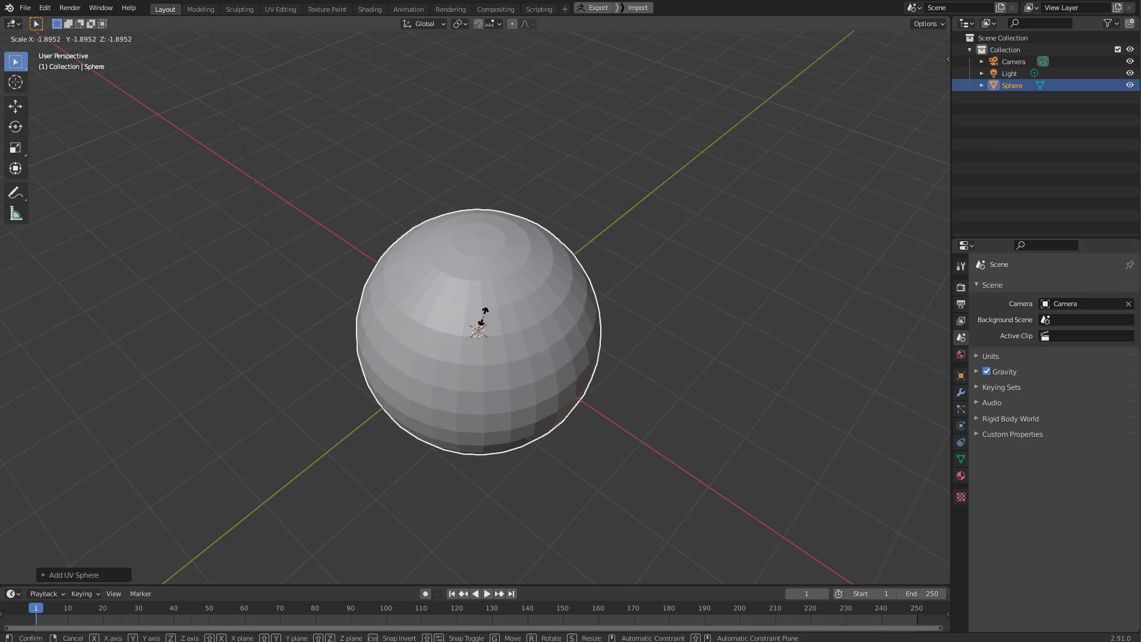
right_click(481, 316)
key(s)
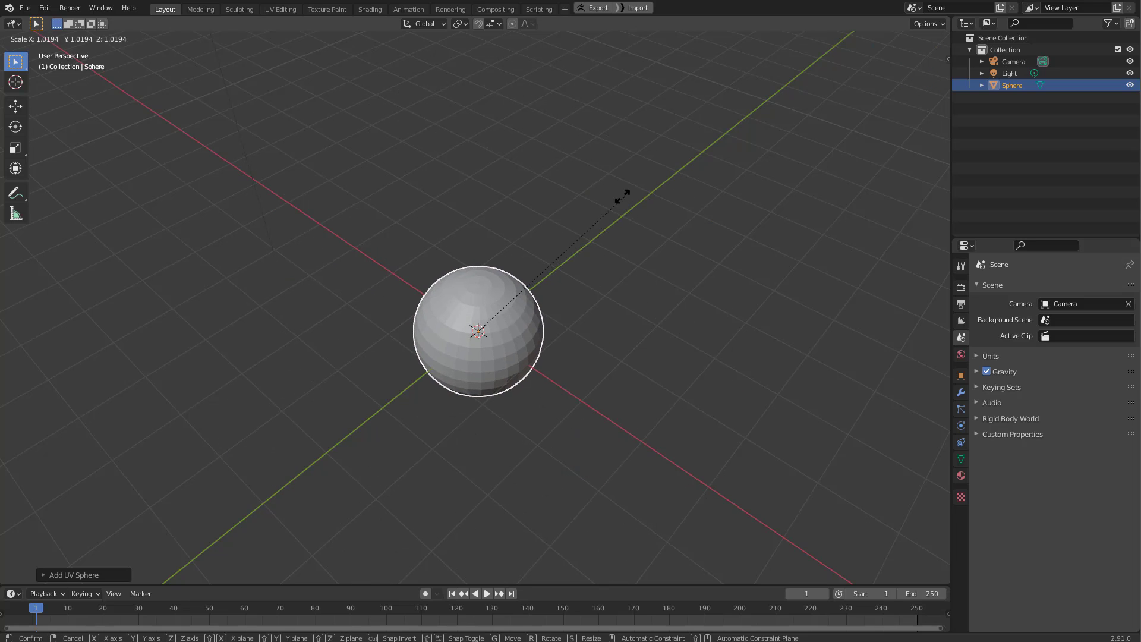
key(x)
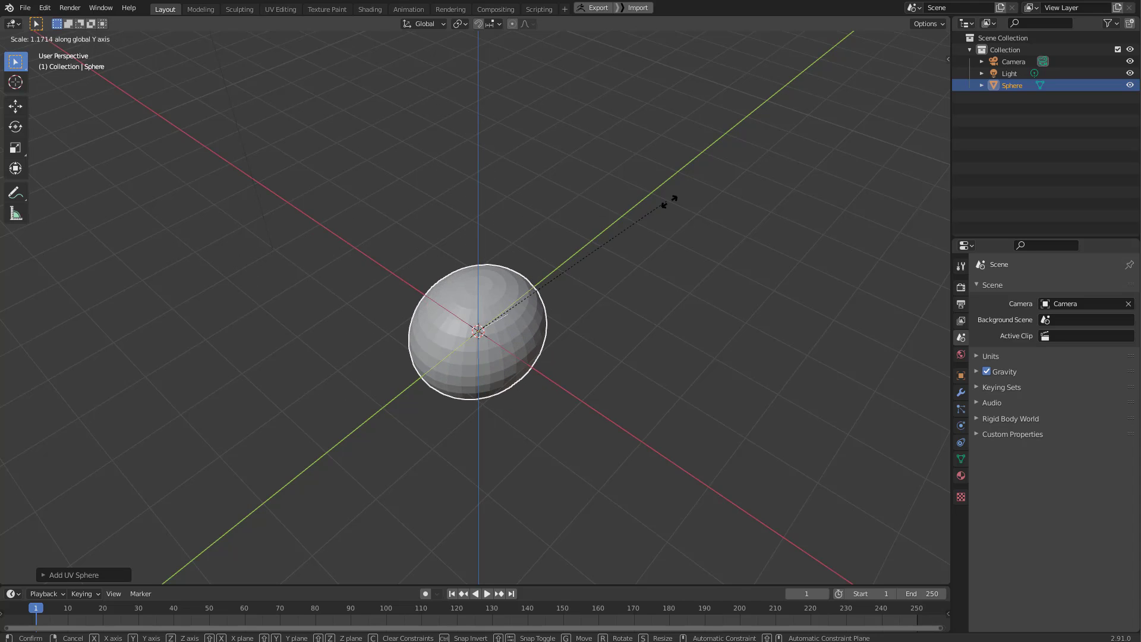
key(z)
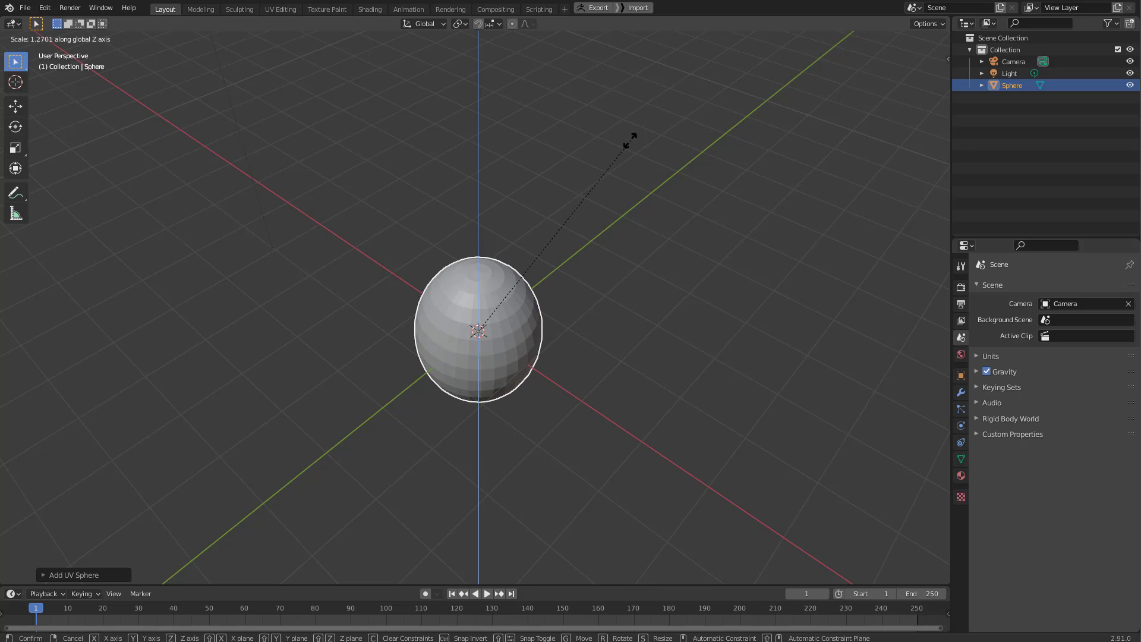
click(690, 46)
middle_drag(552, 182, 540, 223)
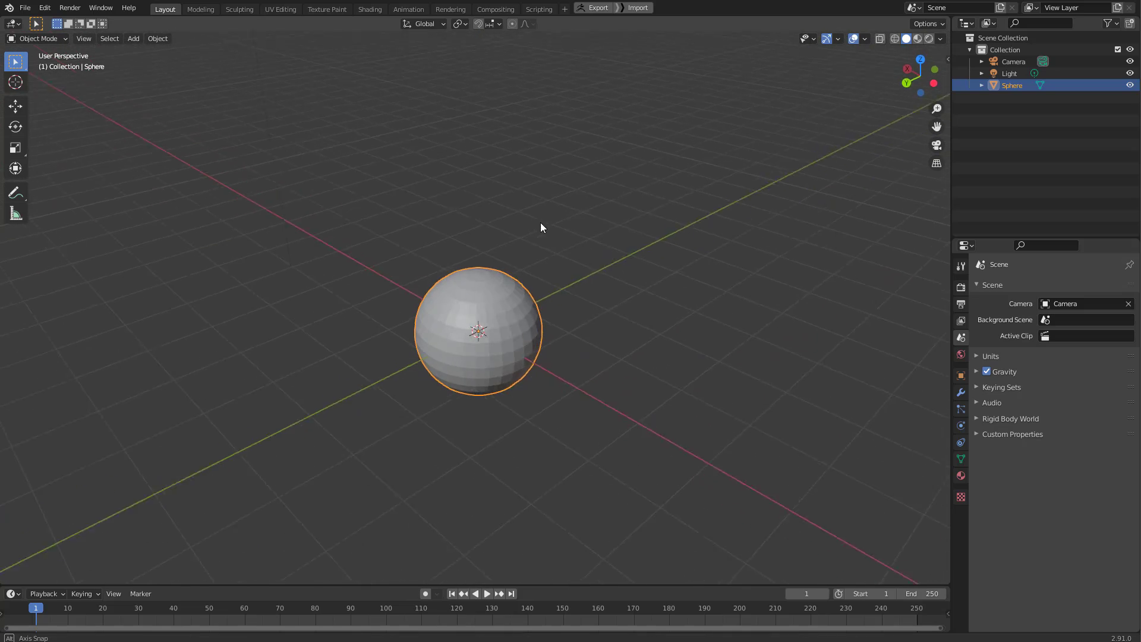
Try moving the sphere freely and constrained to the global Z axis, raising it about 2.6 m.
key(g)
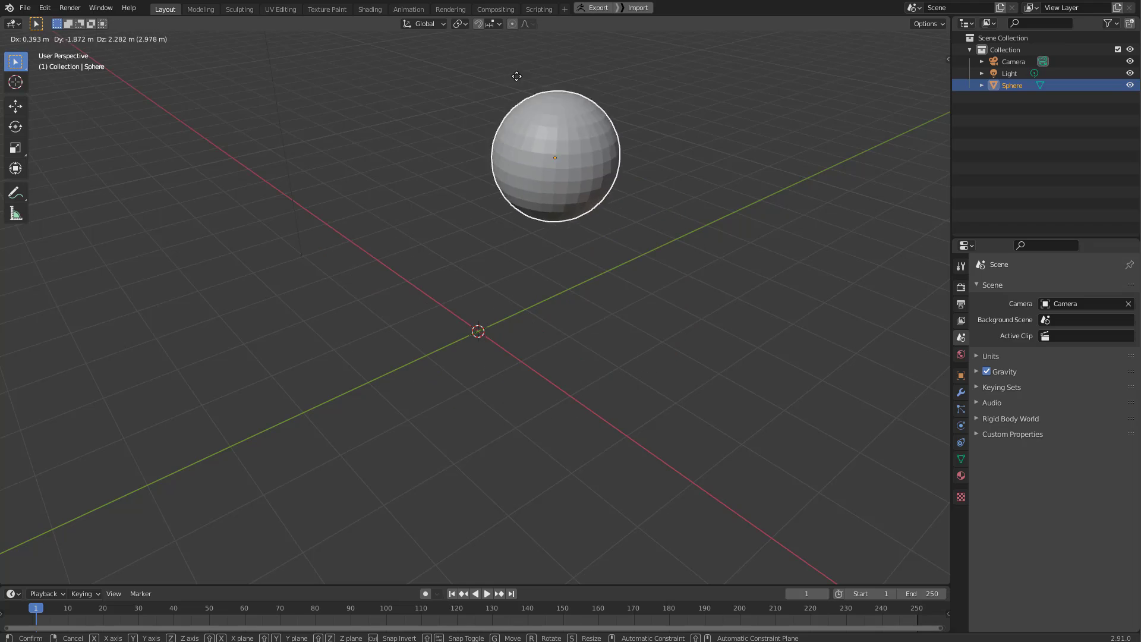
key(z)
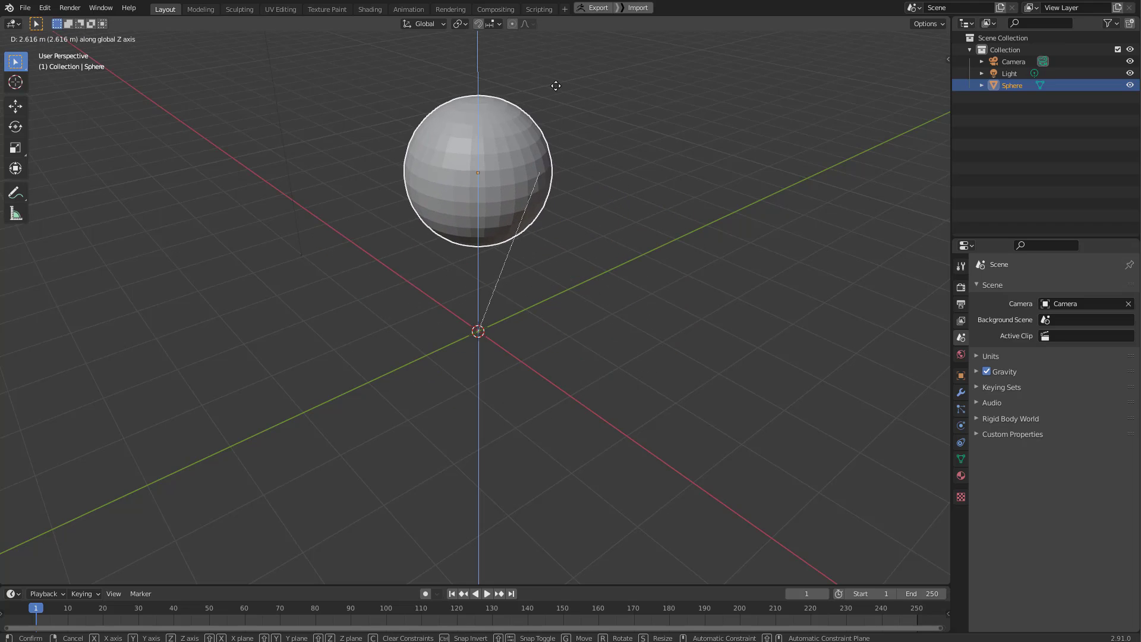
middle_drag(556, 86, 433, 160)
key(Escape)
Review the transform orientation choices and keep Global.
click(443, 22)
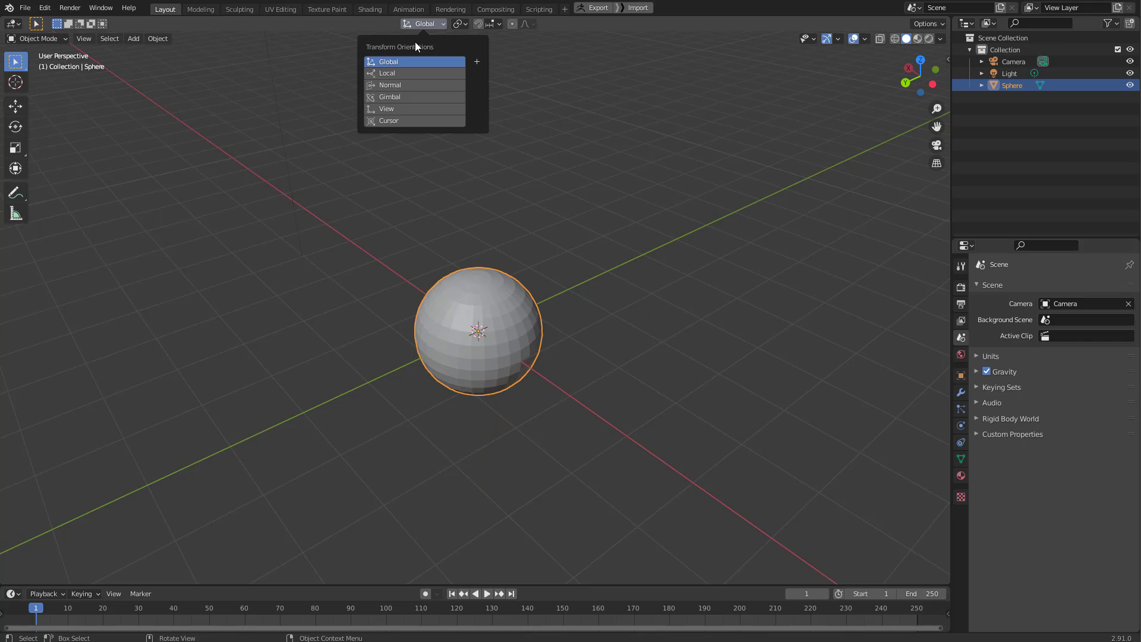
key(comma)
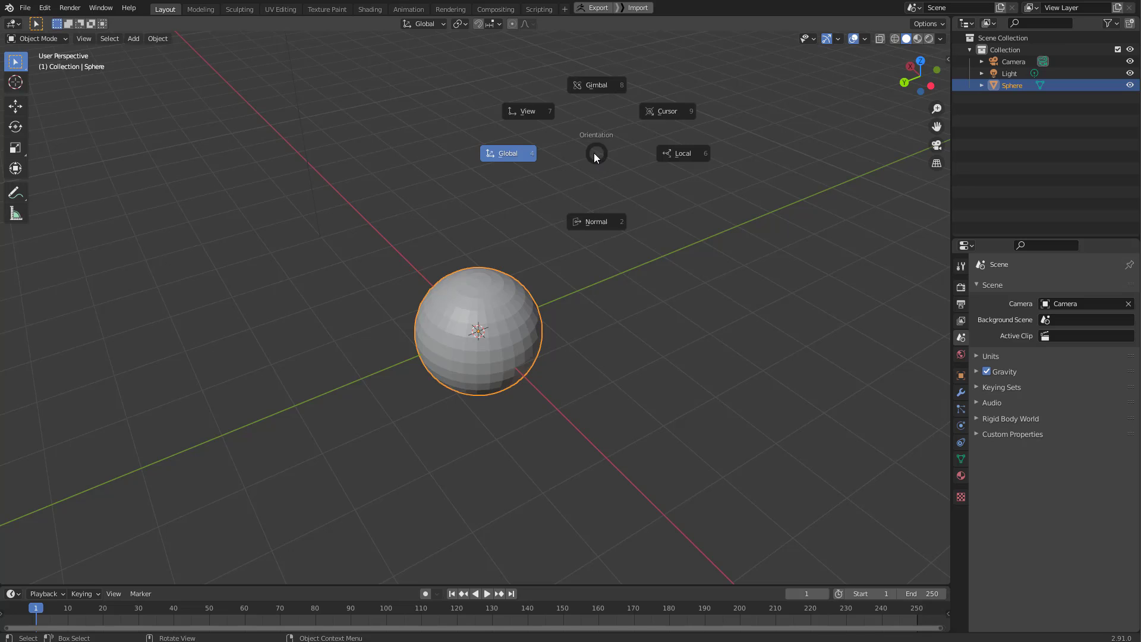
click(578, 153)
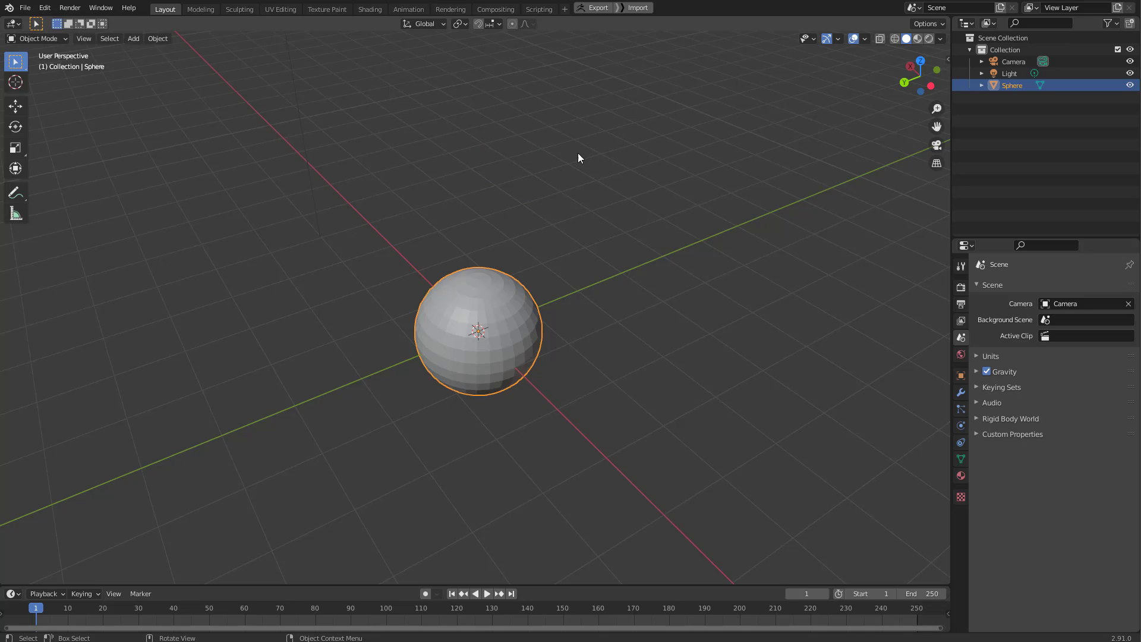
Try moving the sphere freely in the viewport.
middle_drag(578, 153, 526, 192)
scroll(519, 175, up, 3)
scroll(502, 209, down, 2)
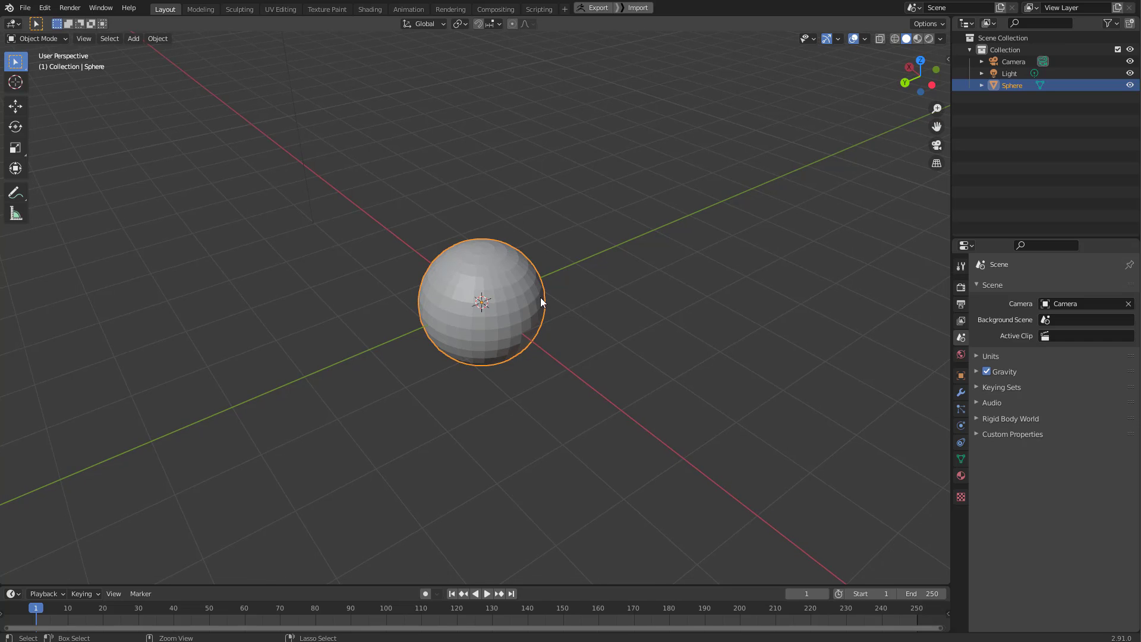
ctrl+middle_drag(533, 301, 530, 270)
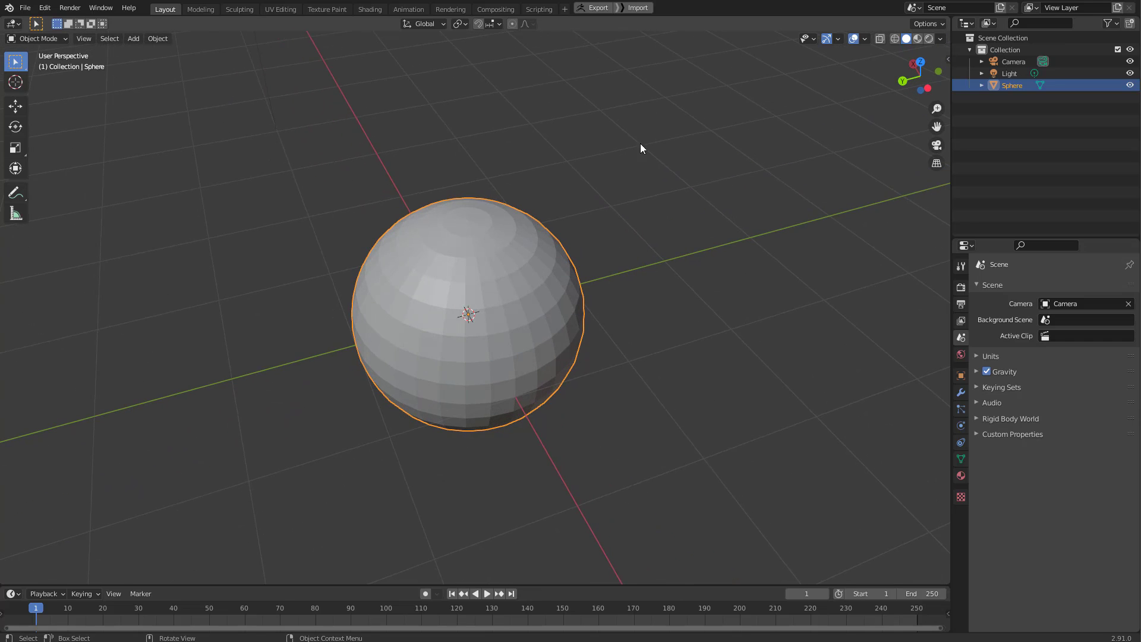
middle_drag(640, 148, 519, 230)
key(g)
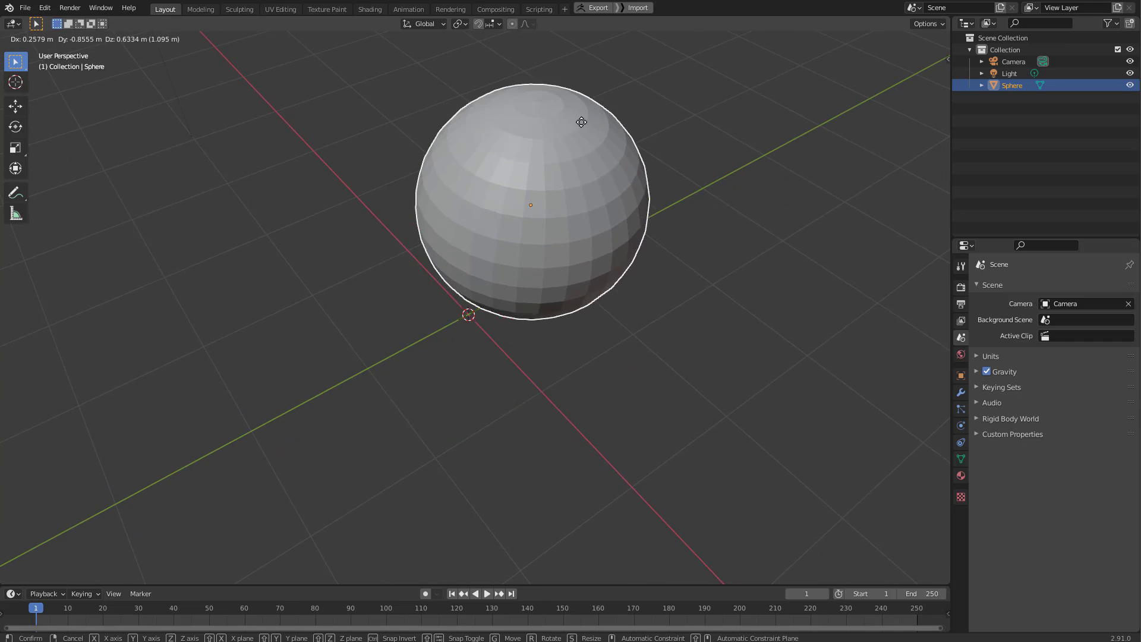
key(Escape)
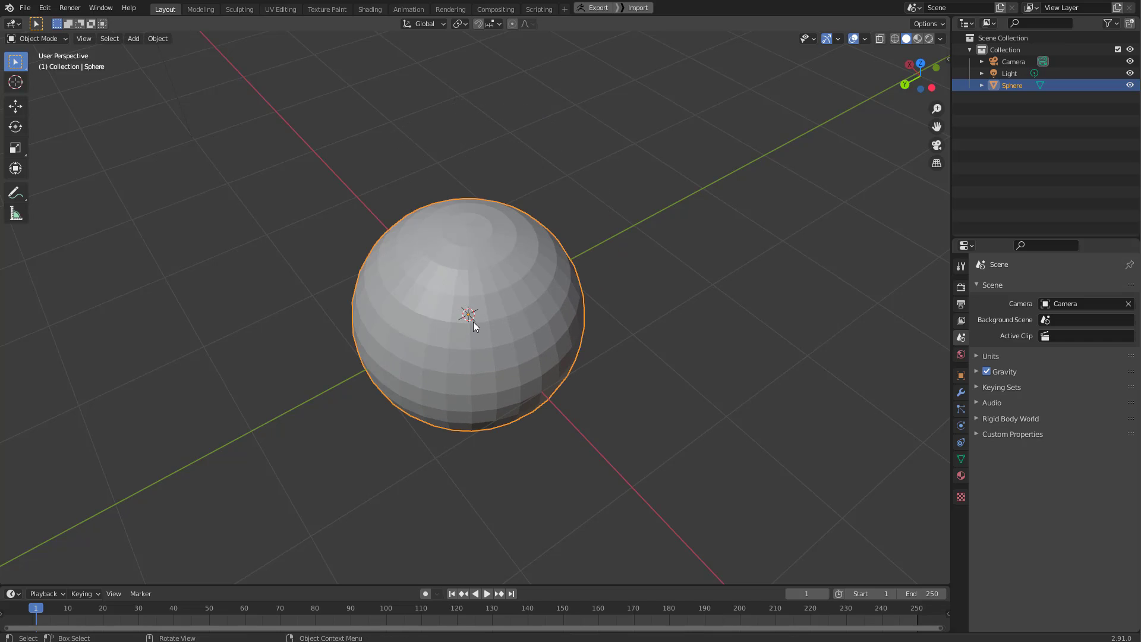
Restrict transforms to affect only origins and try moving the sphere's origin freely.
middle_drag(473, 322, 531, 233)
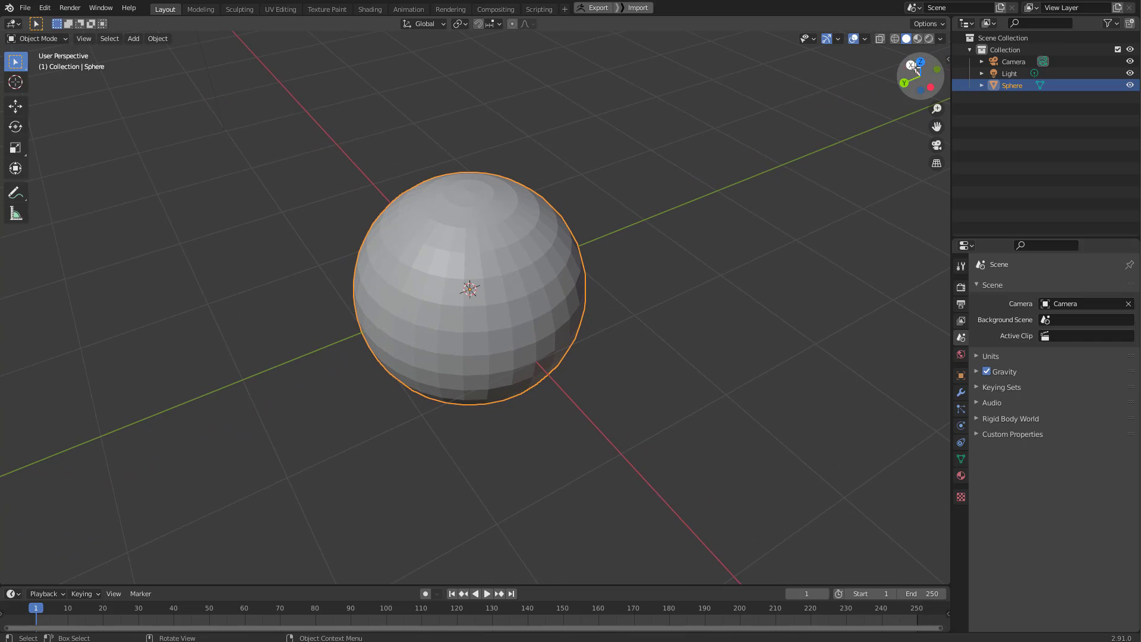
click(936, 26)
click(919, 60)
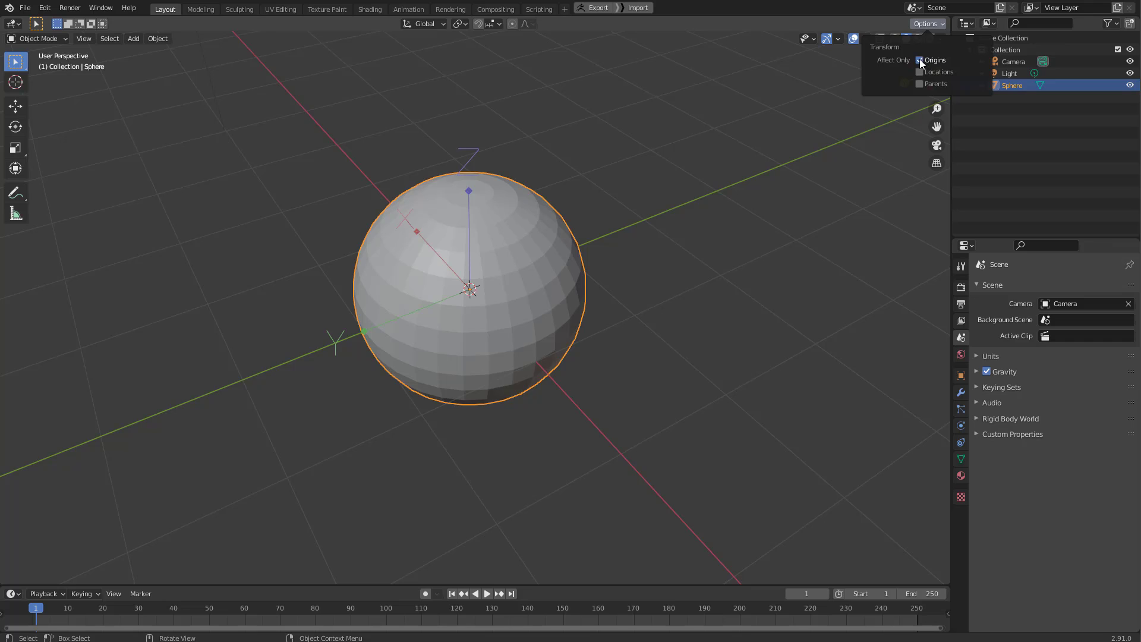
key(g)
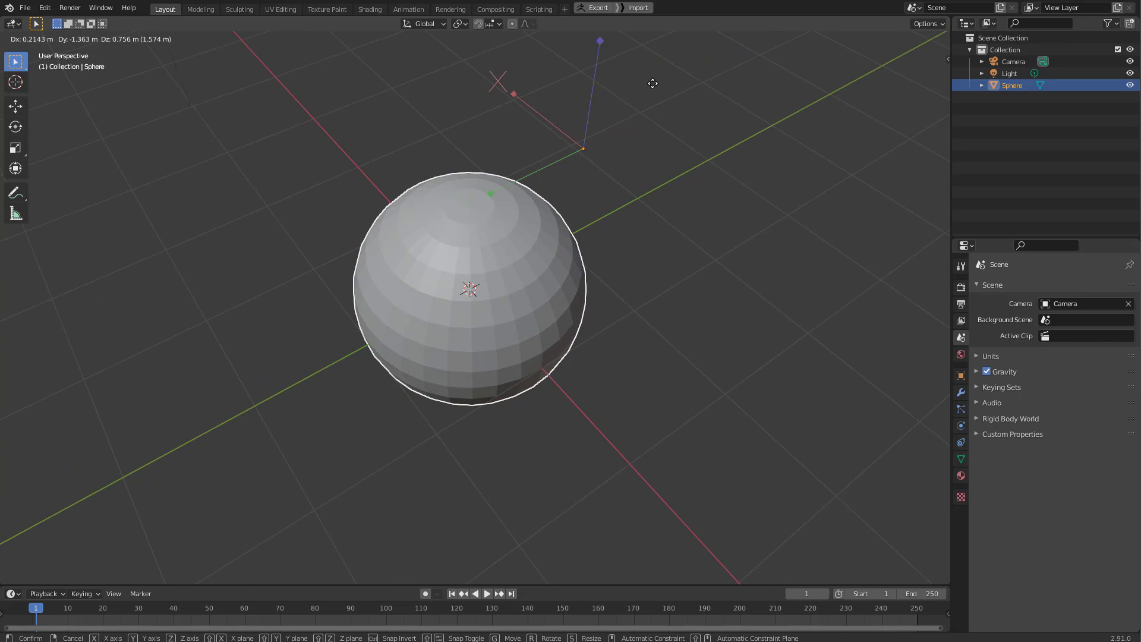
right_click(594, 149)
middle_drag(516, 241, 471, 219)
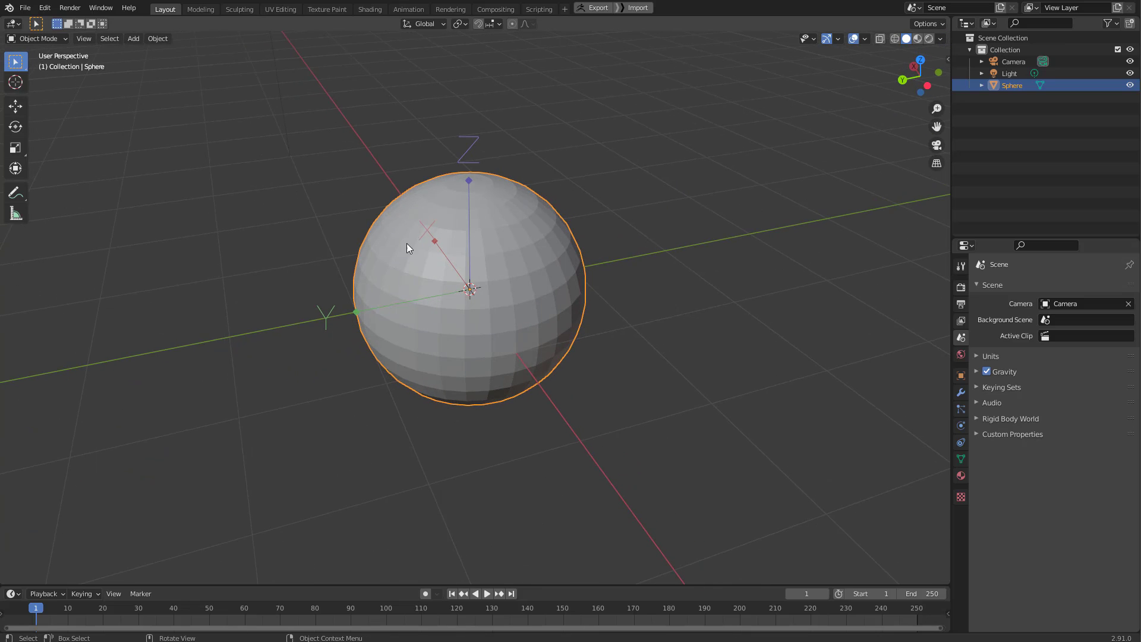
Turn on snapping and set it to snap to Face.
middle_drag(619, 266, 447, 57)
scroll(499, 196, up, 2)
scroll(496, 198, up, 1)
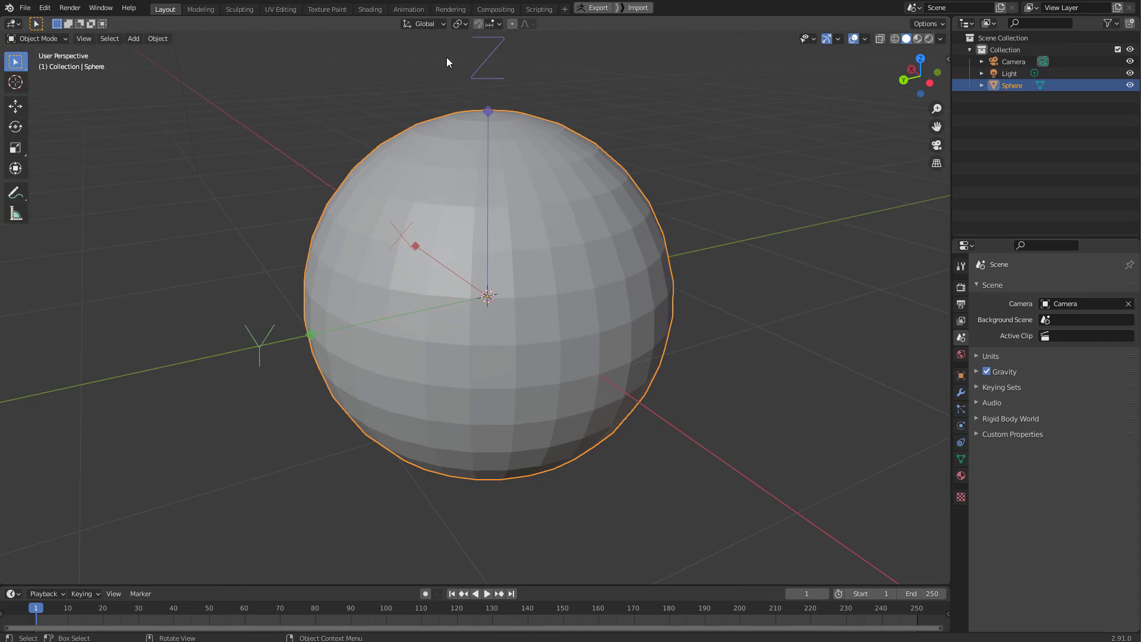
click(479, 24)
click(495, 24)
click(466, 95)
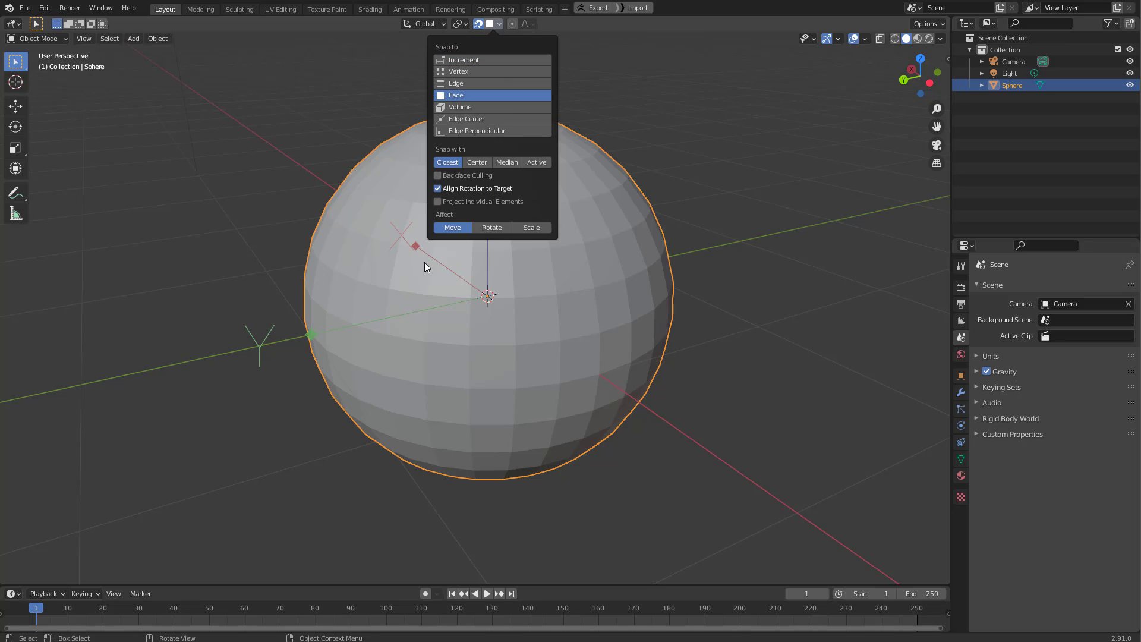
Move the sphere's origin so it snaps onto a face on the upper part of its surface.
mouse_move(425, 267)
middle_down()
mouse_move(407, 291)
mouse_move(420, 270)
middle_up()
middle_drag(385, 255, 511, 197)
key(g)
click(440, 265)
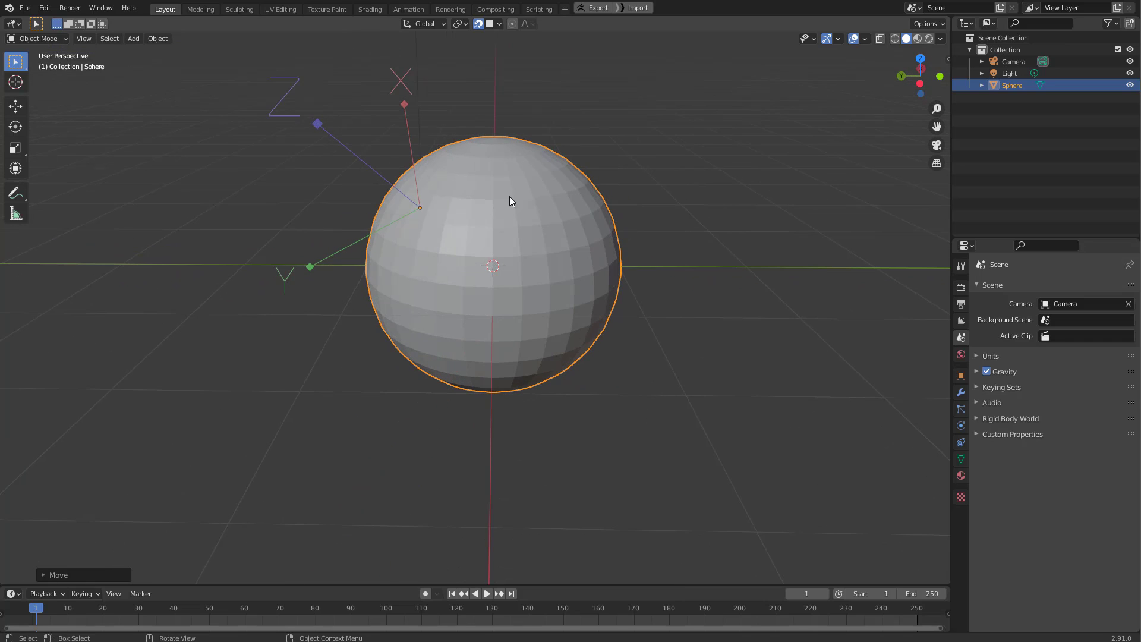
Turn off snapping and stop transforms from affecting only origins.
click(478, 23)
middle_drag(524, 71, 880, 40)
click(929, 24)
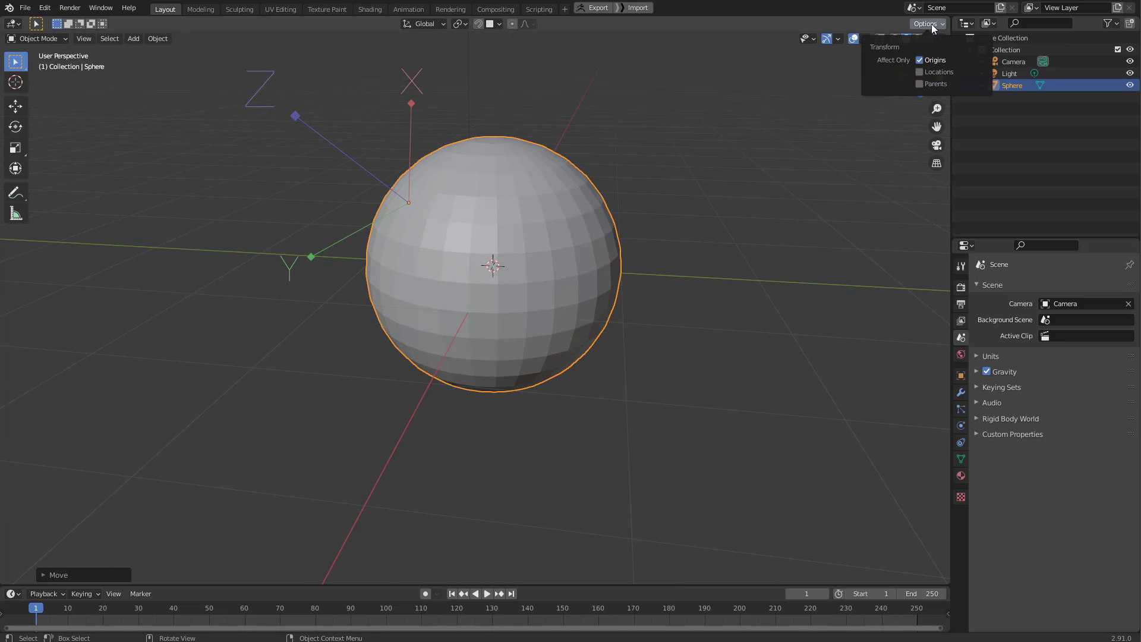
middle_drag(645, 116, 601, 229)
scroll(594, 185, down, 3)
scroll(570, 191, up, 5)
click(653, 168)
click(575, 214)
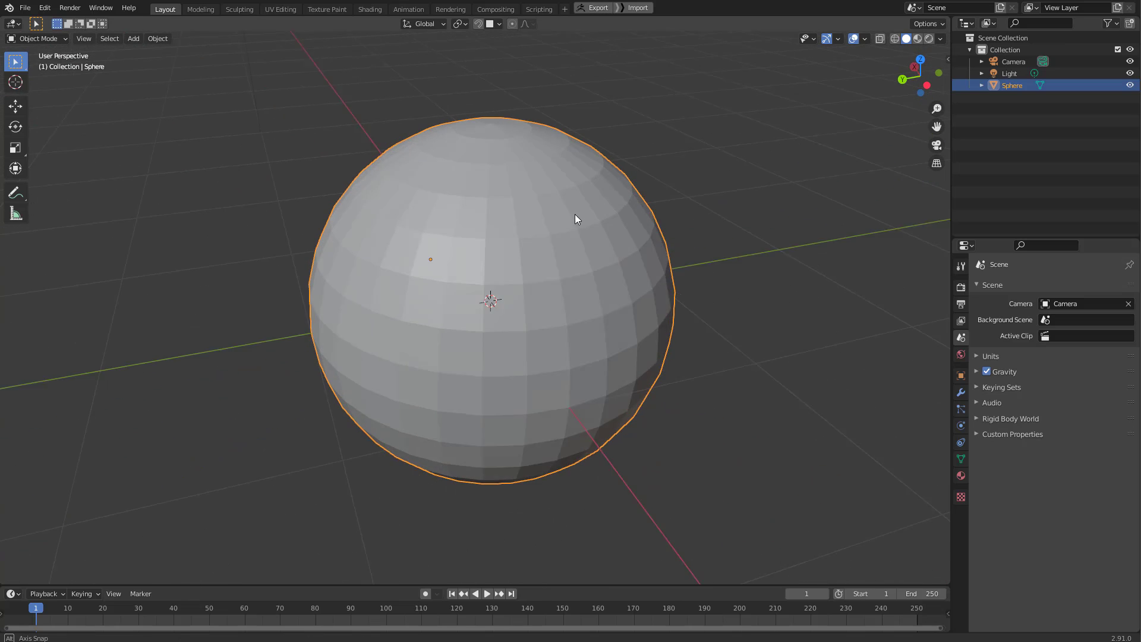
Reset the sphere's origin to its centre with Origin to Geometry.
middle_drag(466, 226, 477, 171)
right_click(524, 108)
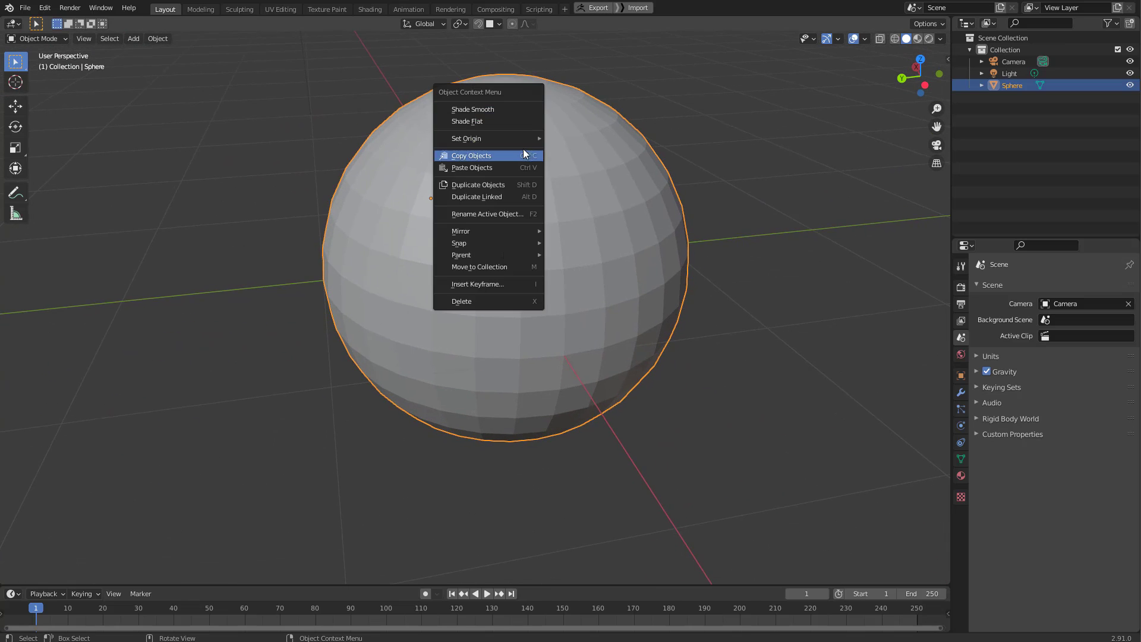
mouse_move(523, 138)
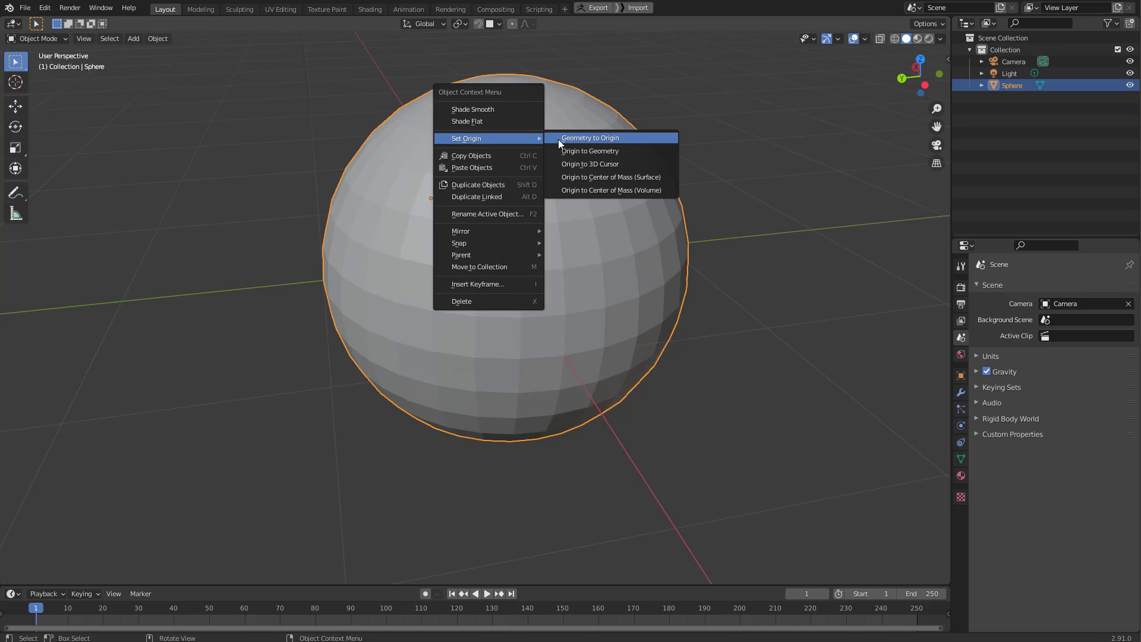
click(622, 151)
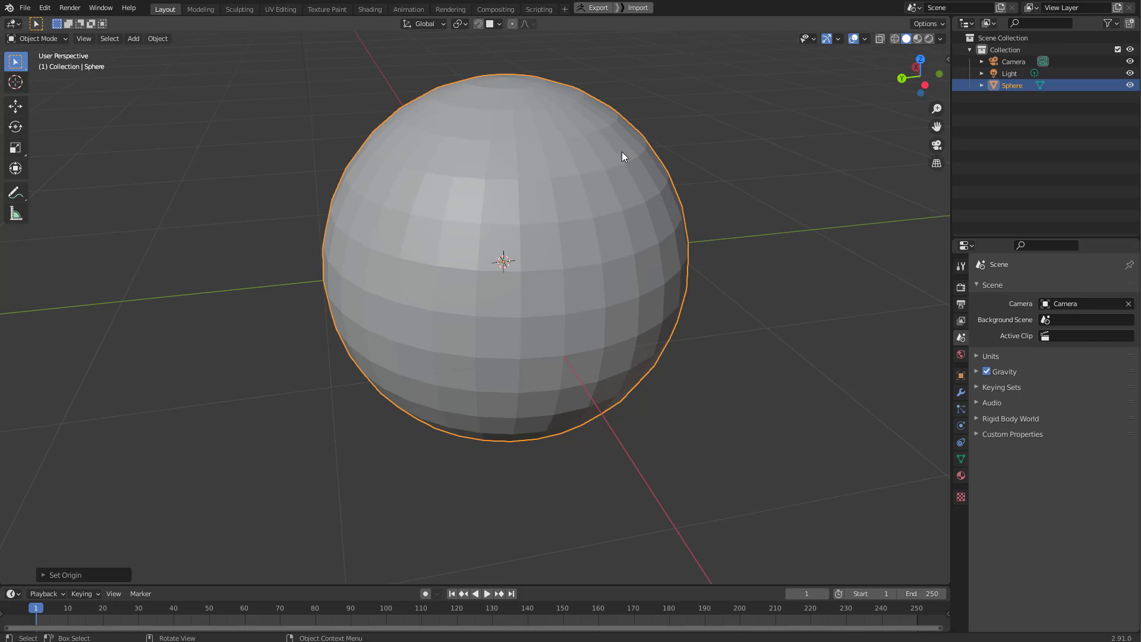
middle_drag(622, 151, 549, 152)
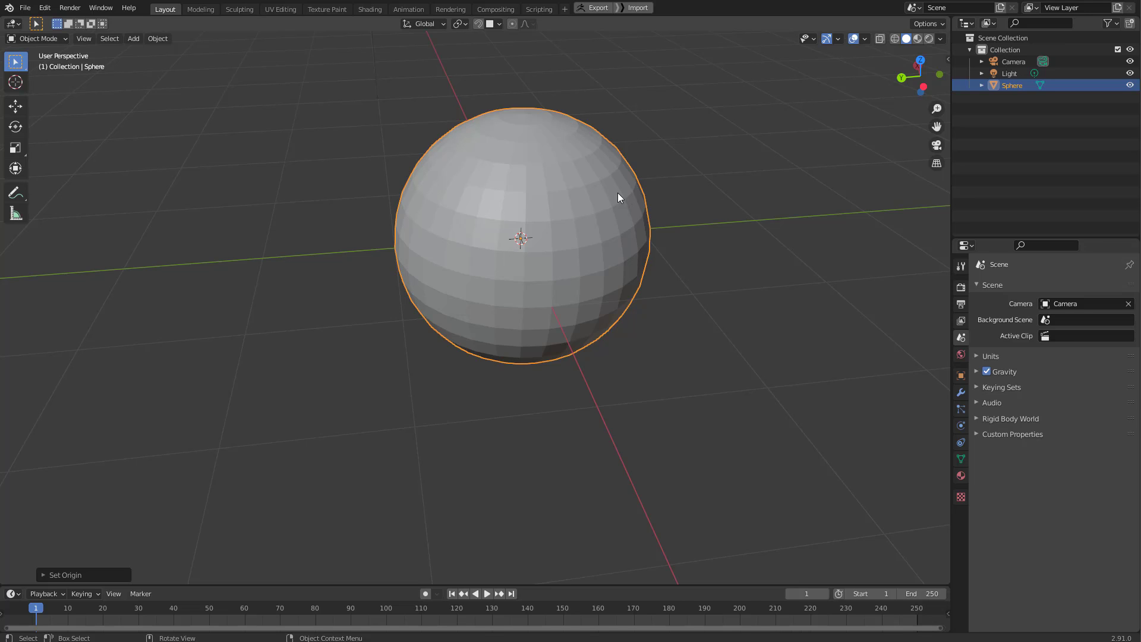
Review the available interaction modes and switch the sphere to Sculpt Mode.
mouse_move(433, 249)
middle_down()
mouse_move(546, 198)
mouse_move(567, 204)
mouse_move(519, 191)
mouse_move(517, 202)
mouse_move(494, 195)
mouse_move(500, 204)
mouse_move(471, 179)
mouse_move(501, 163)
mouse_move(299, 170)
mouse_move(363, 178)
middle_up()
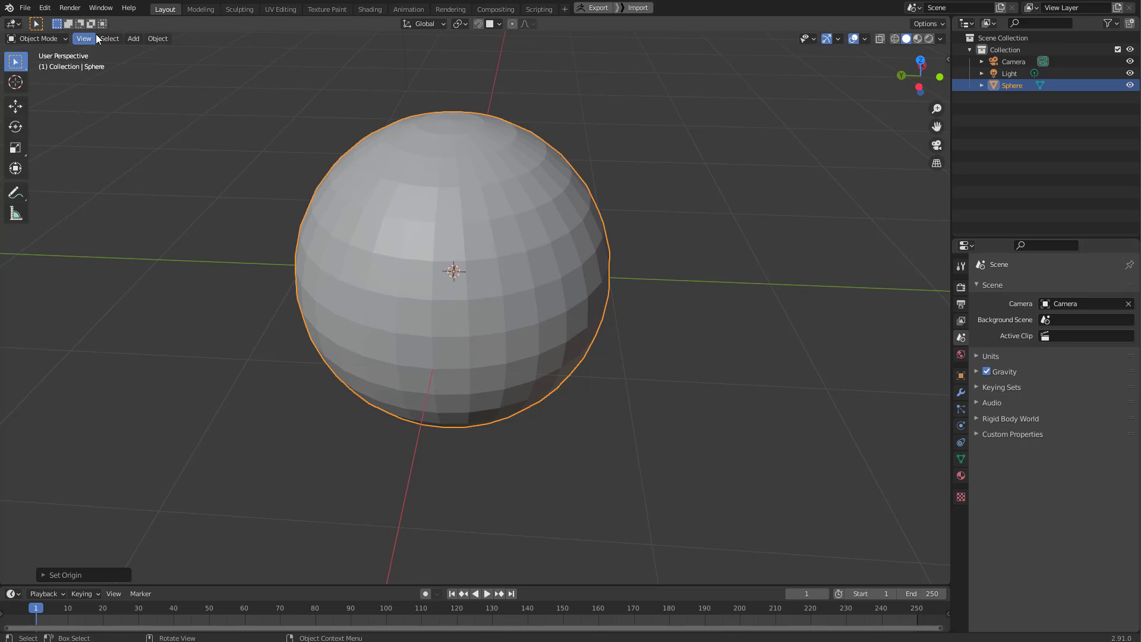
key(alt+a)
click(67, 38)
click(408, 193)
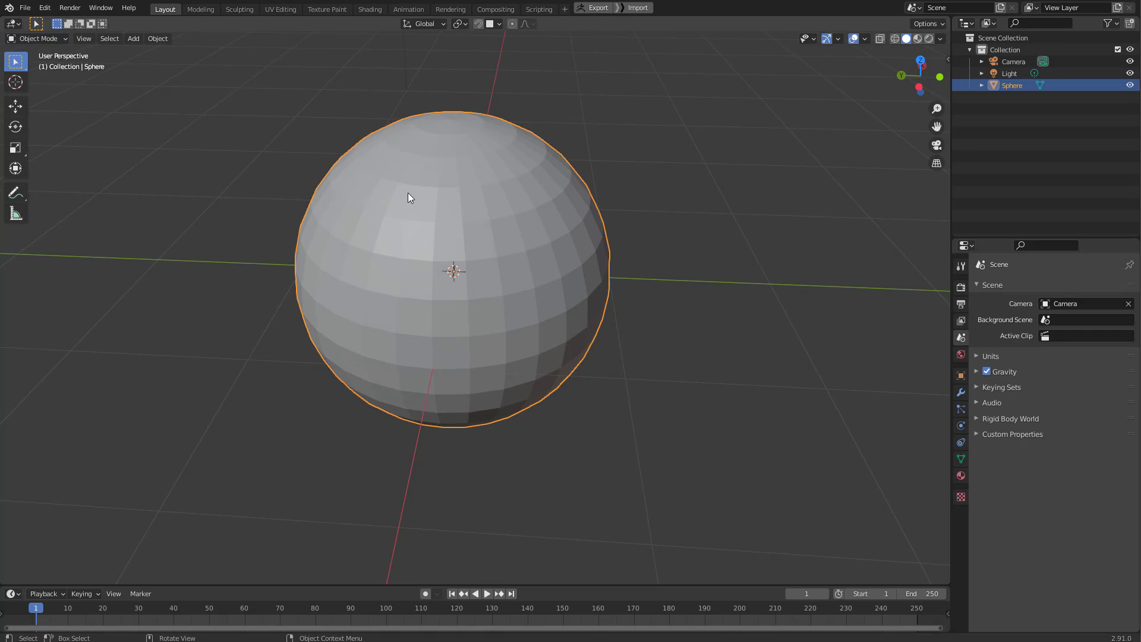
click(65, 39)
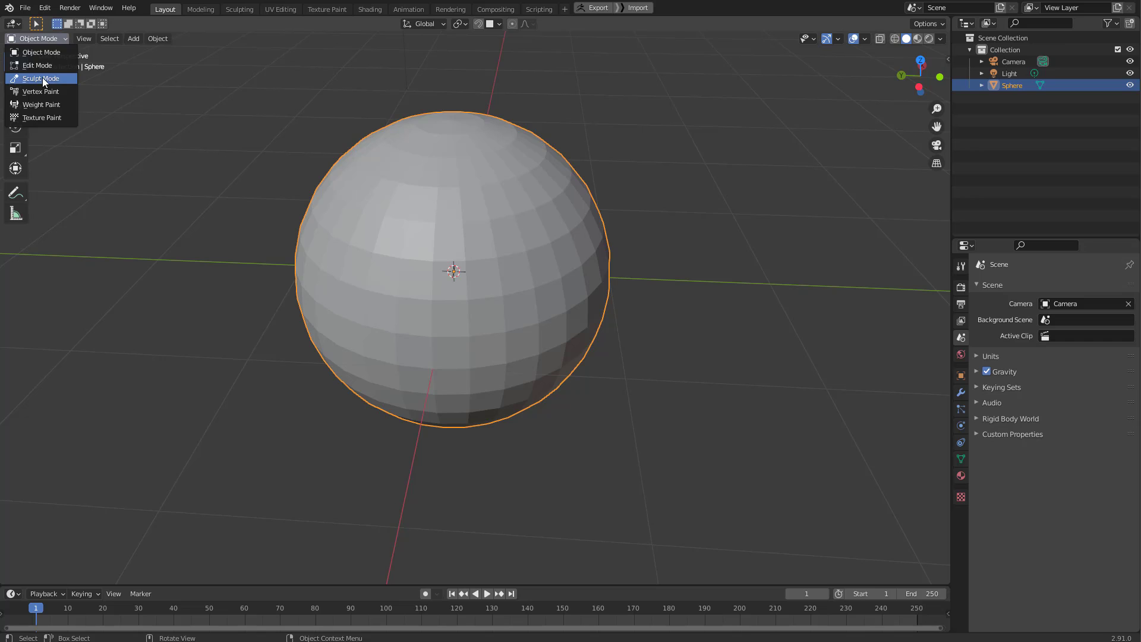
middle_drag(296, 138, 283, 146)
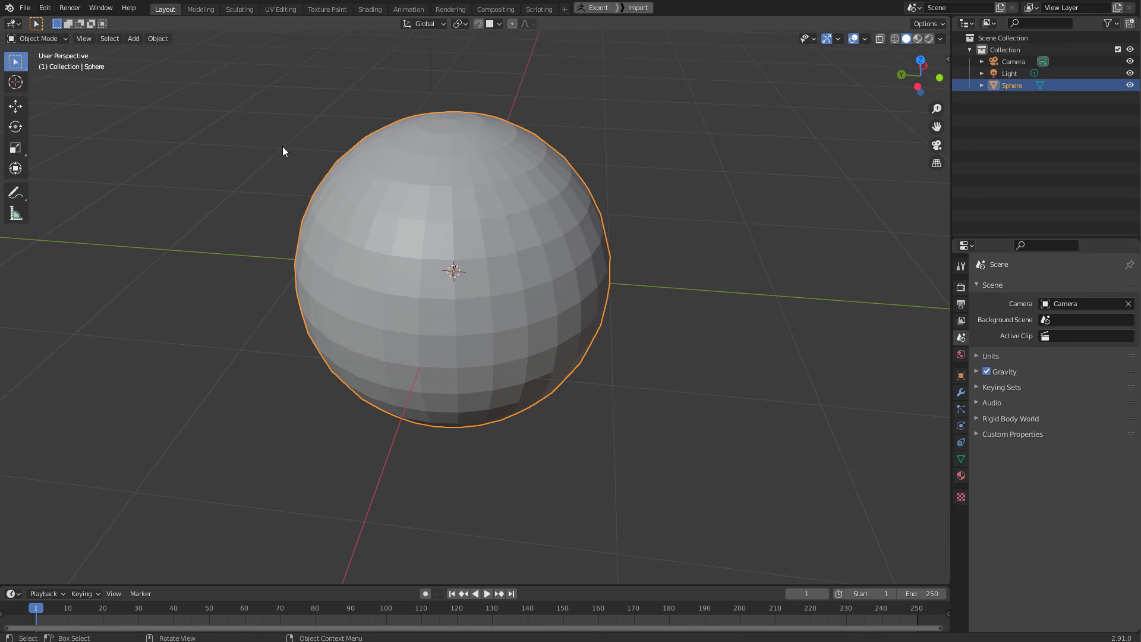
key(ctrl+Tab)
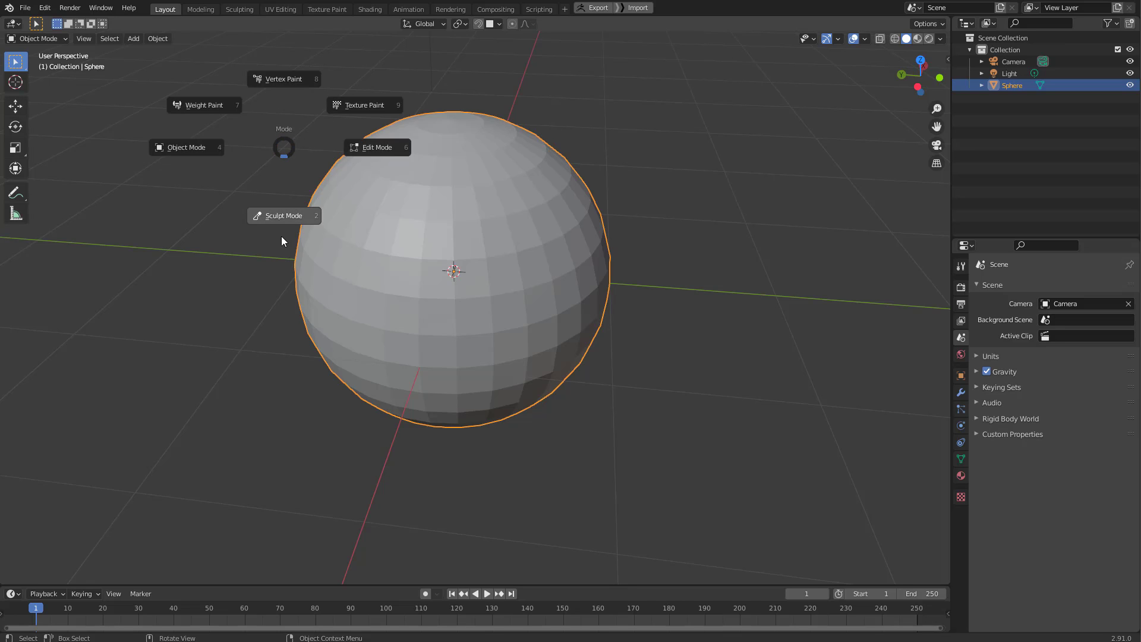
click(290, 215)
scroll(431, 188, up, 1)
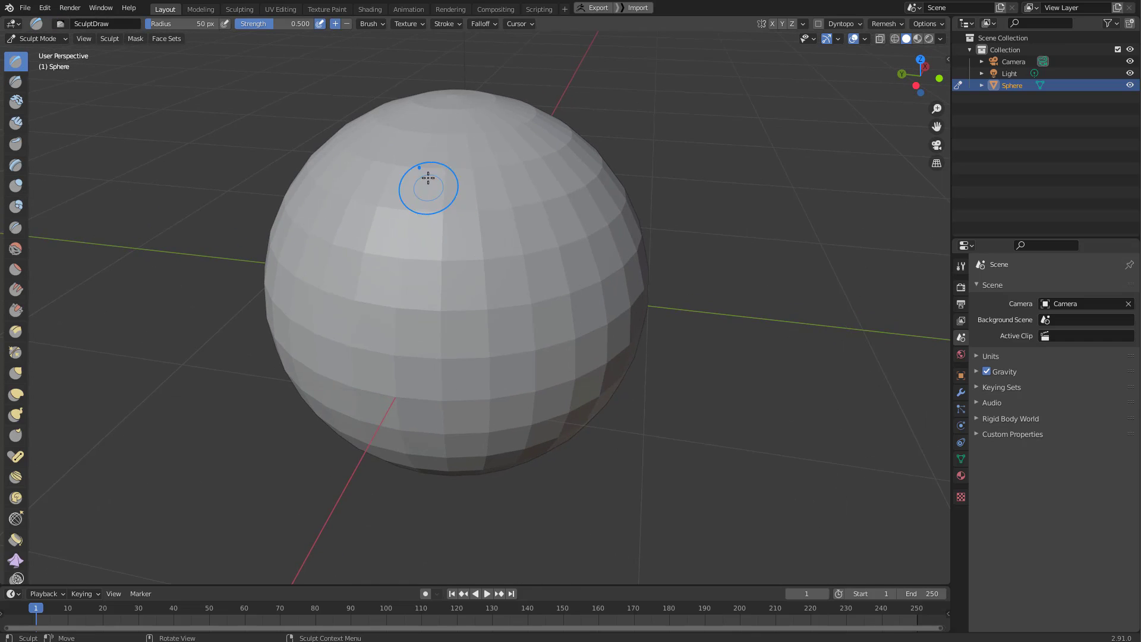
Change the viewport's solid shading lighting to MatCap.
middle_drag(428, 178, 497, 189)
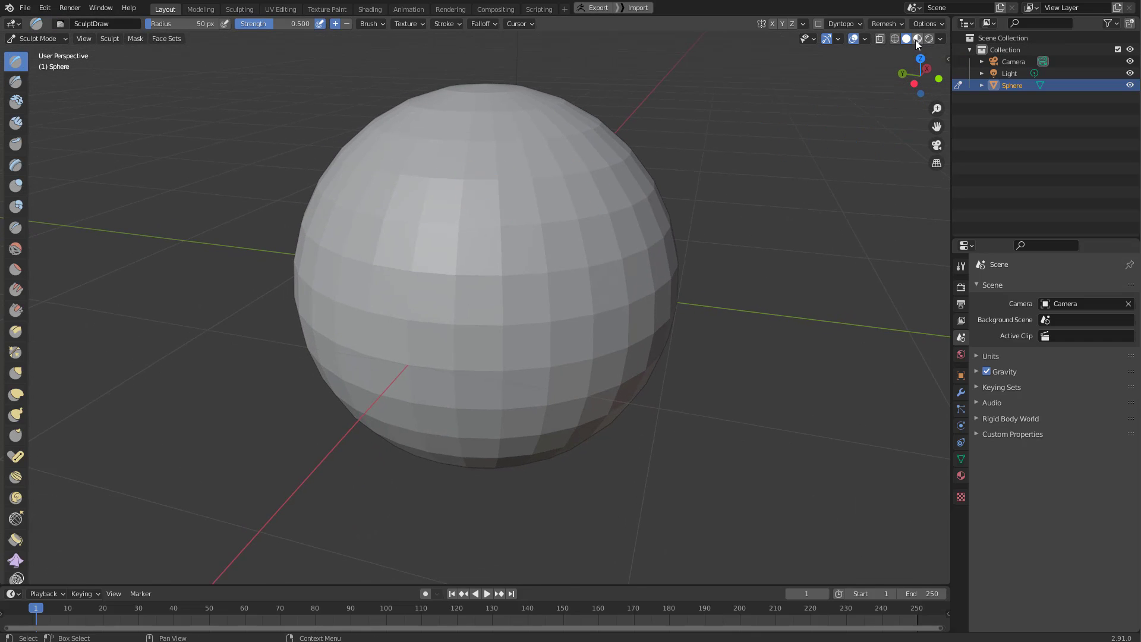
click(940, 38)
click(930, 121)
click(904, 167)
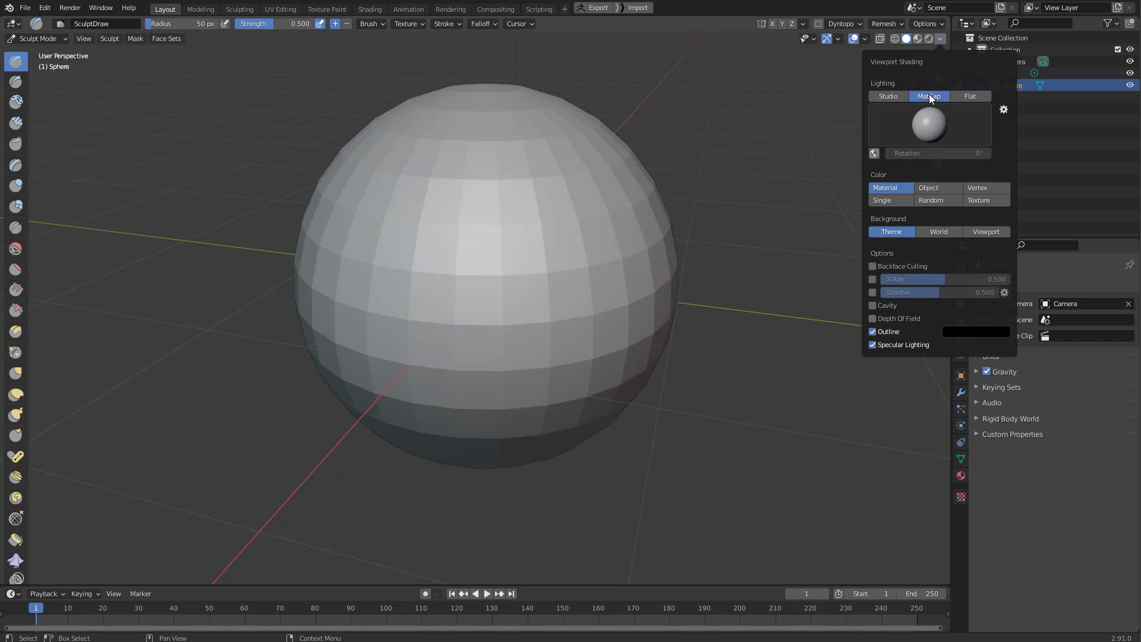
middle_drag(797, 156, 817, 155)
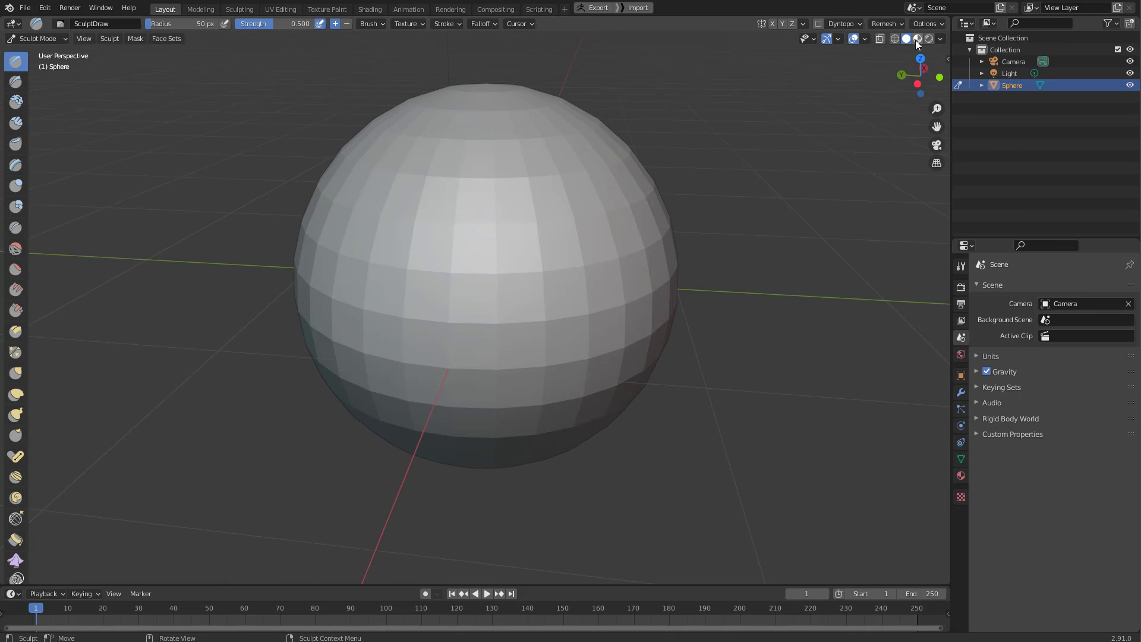
Turn on X-axis symmetry for sculpting and check where a shortcut can be assigned to it.
middle_drag(641, 156, 637, 171)
scroll(624, 171, down, 4)
middle_drag(543, 252, 589, 229)
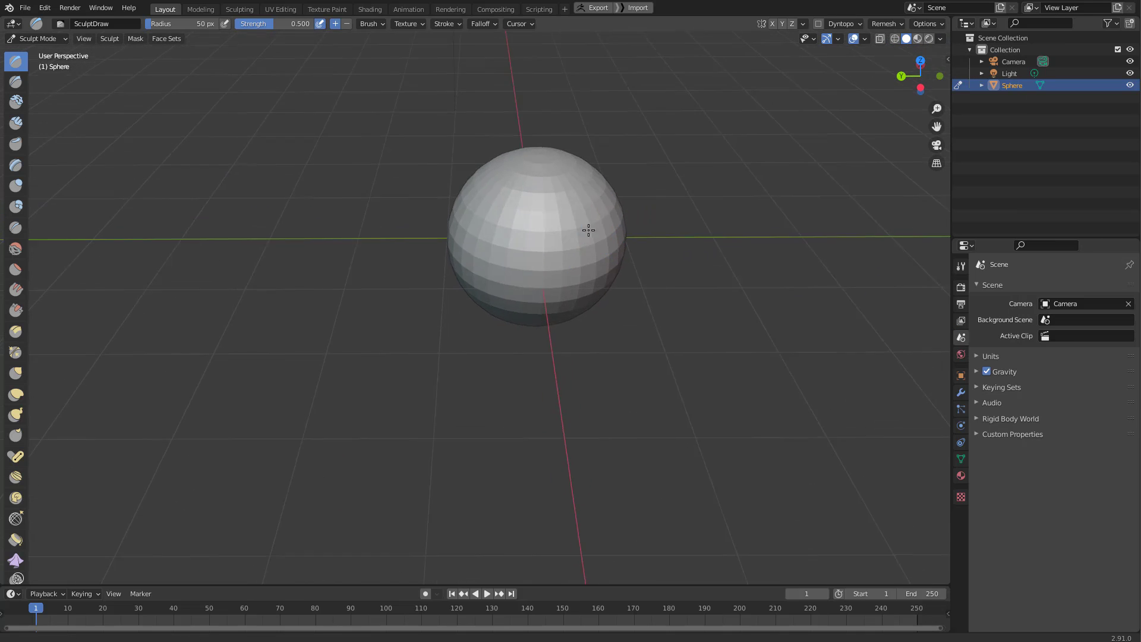
scroll(594, 230, up, 3)
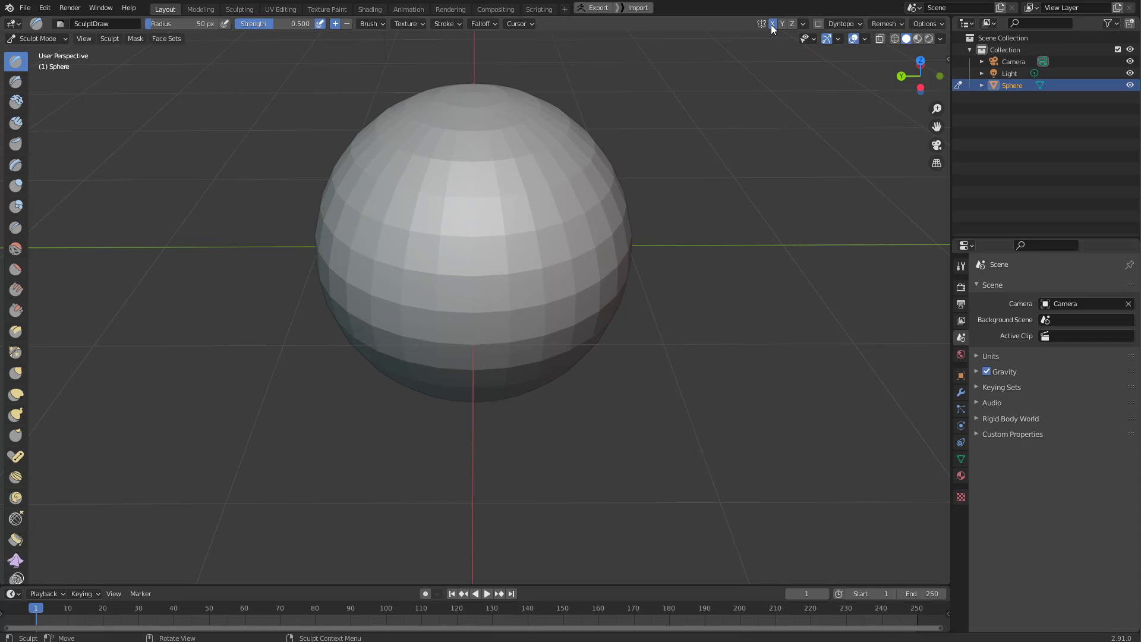
right_click(772, 25)
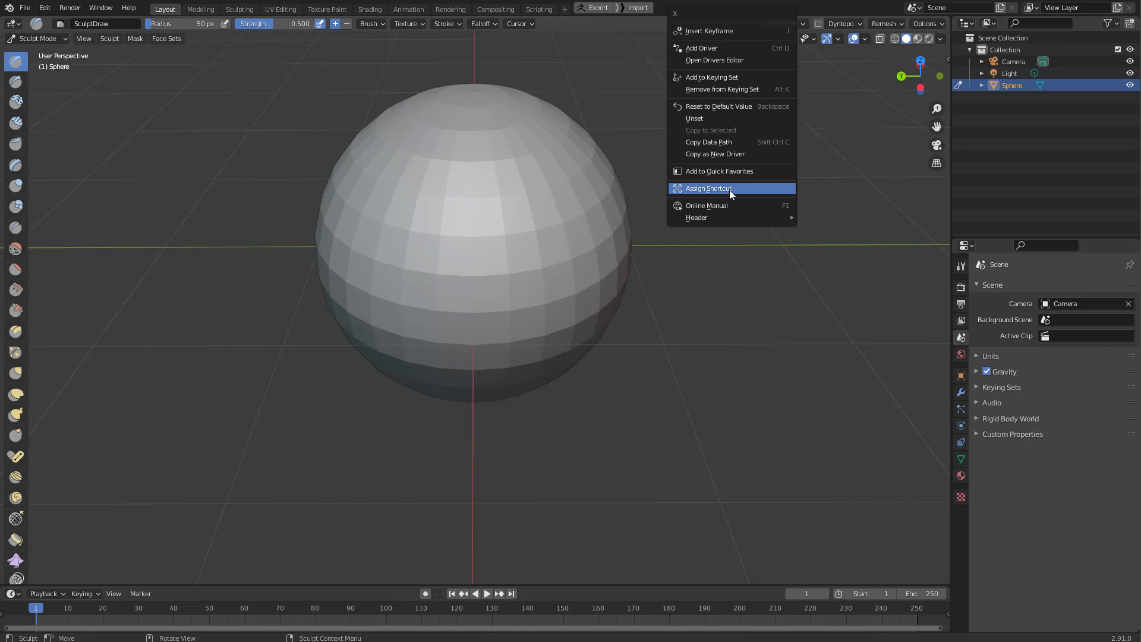
middle_drag(702, 189, 711, 179)
ctrl+middle_drag(711, 179, 712, 197)
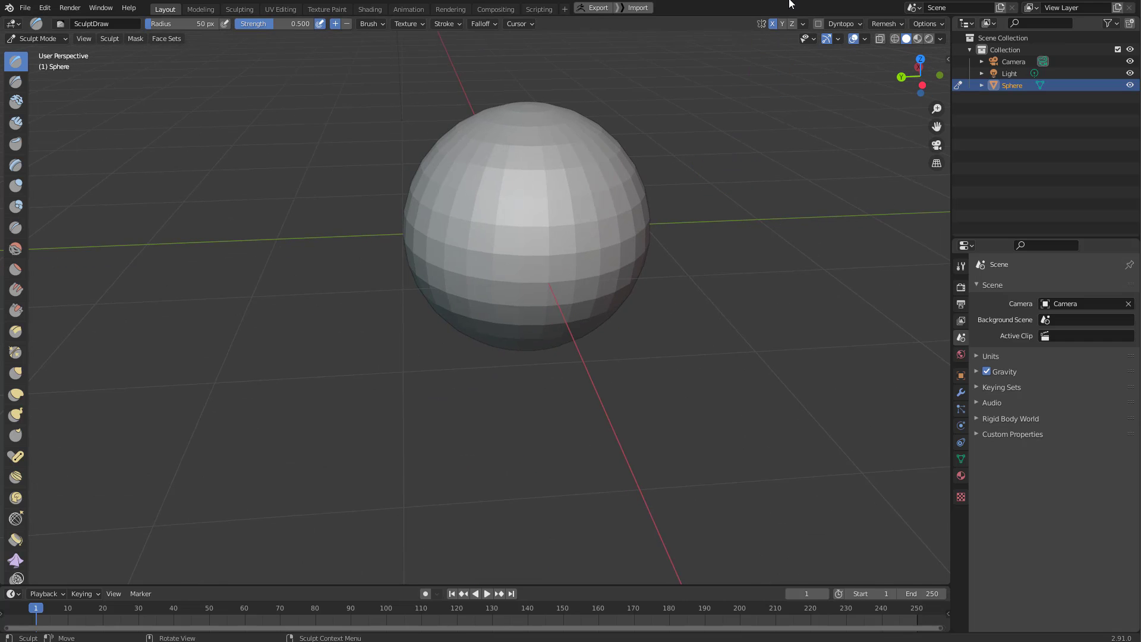
Enlarge the sculpt brush to a 140 px radius and reduce it to 121 px.
middle_drag(713, 150, 667, 157)
mouse_move(594, 198)
middle_down()
mouse_move(537, 263)
mouse_move(576, 225)
mouse_move(469, 222)
mouse_move(601, 242)
mouse_move(416, 234)
mouse_move(566, 235)
mouse_move(490, 238)
mouse_move(594, 214)
mouse_move(551, 178)
mouse_move(469, 171)
mouse_move(486, 186)
middle_up()
key(f)
click(618, 220)
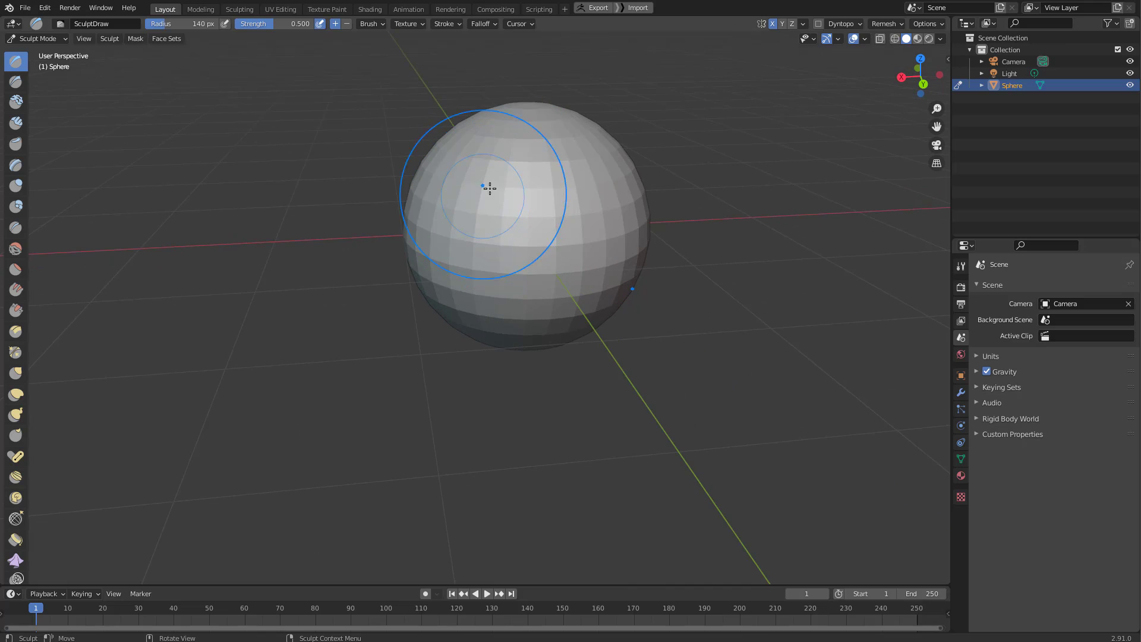
key(f)
click(453, 194)
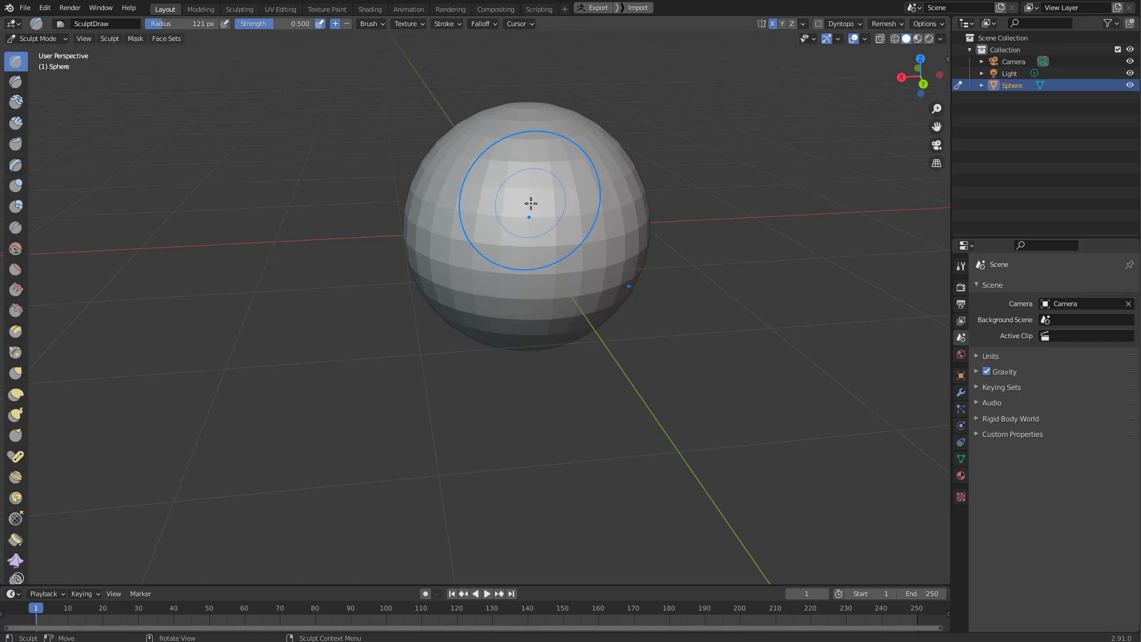
mouse_move(550, 188)
middle_down()
mouse_move(502, 190)
mouse_move(530, 181)
middle_up()
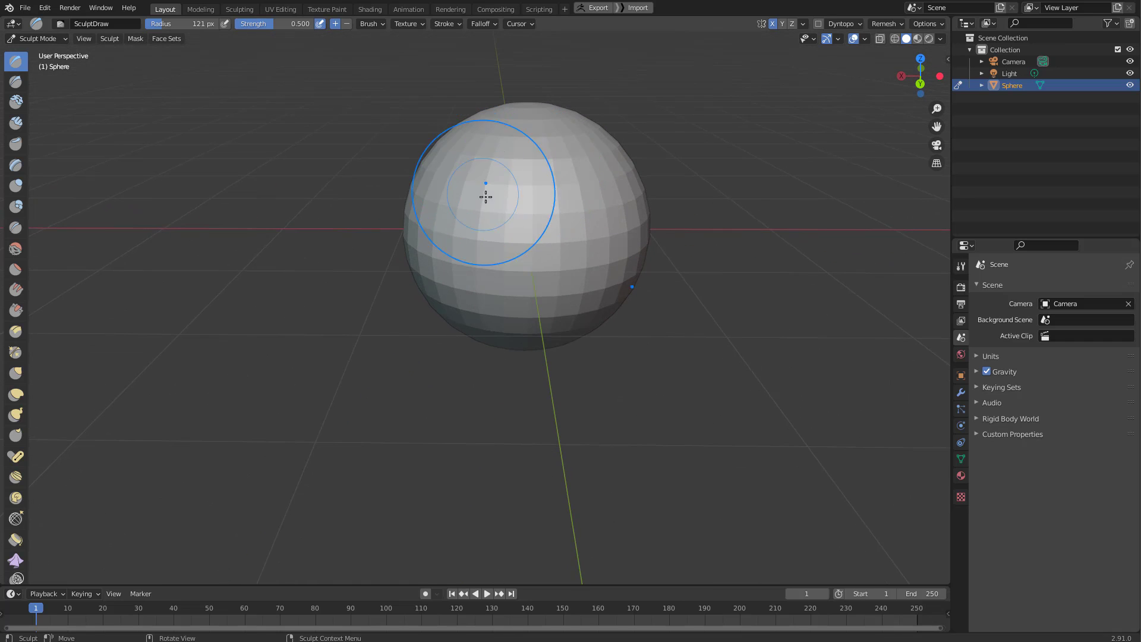
Switch the sphere from Sculpt Mode back to Object Mode.
key(Tab)
key(Tab)
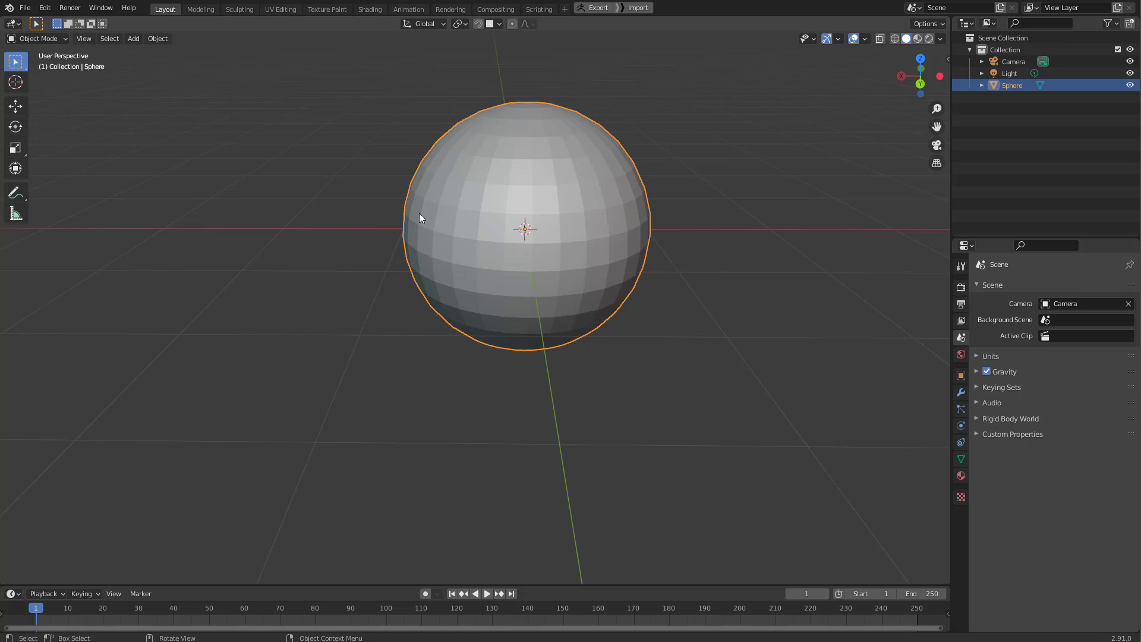
mouse_move(540, 211)
middle_down()
mouse_move(558, 245)
mouse_move(479, 285)
mouse_move(535, 229)
mouse_move(595, 211)
middle_up()
scroll(536, 229, up, 2)
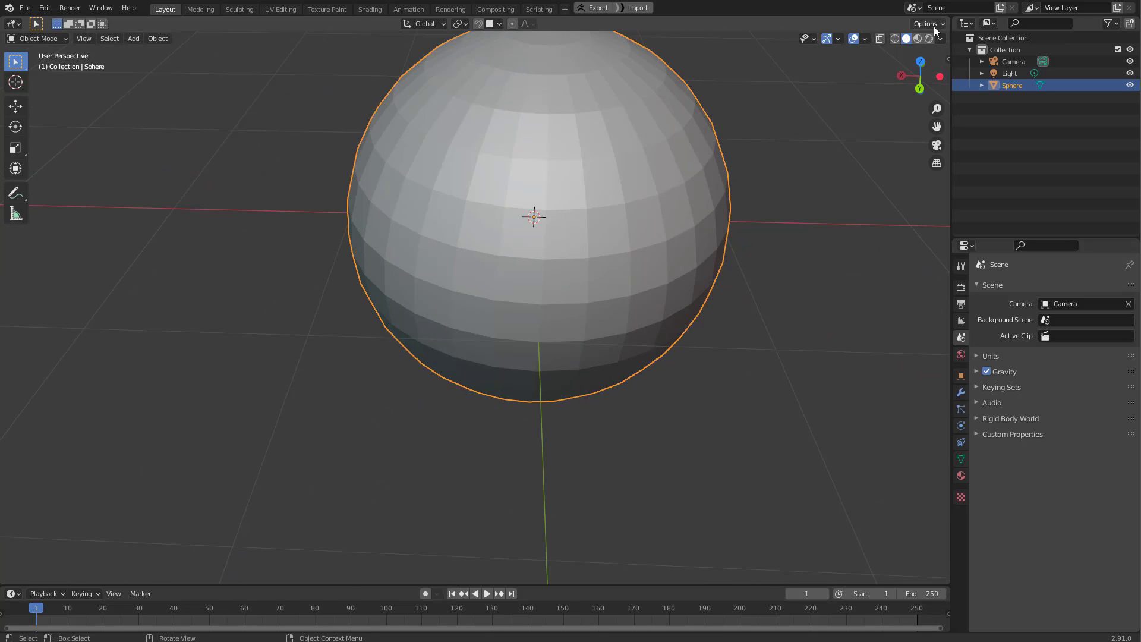
Restrict transforms so that they affect only object origins.
click(932, 25)
click(922, 59)
middle_drag(654, 166, 580, 180)
scroll(579, 219, down, 2)
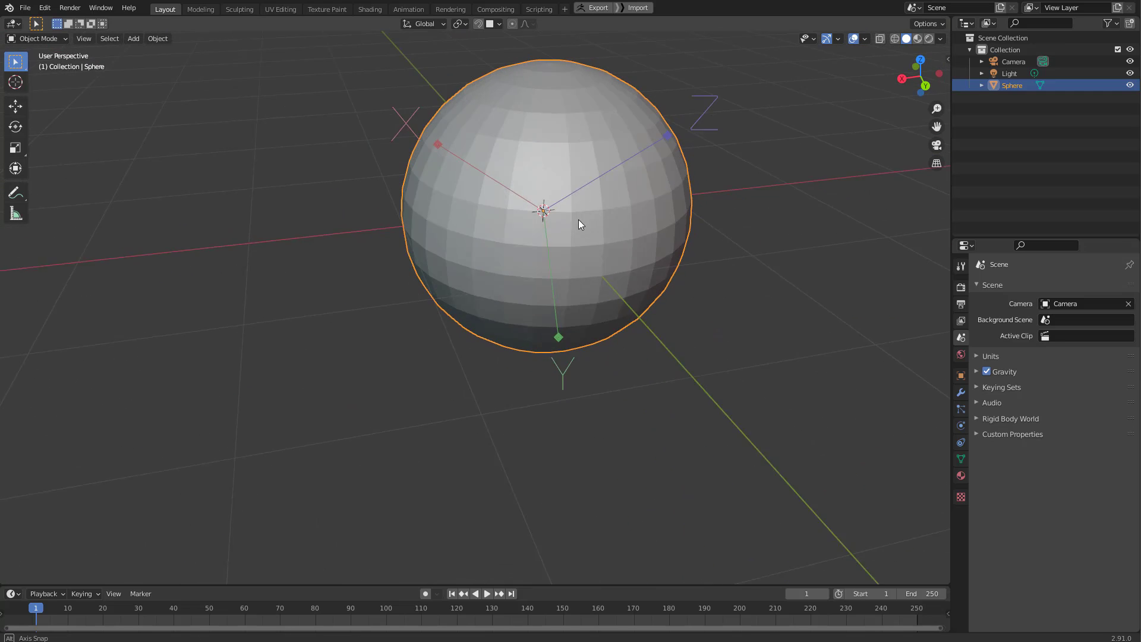
Set the sphere's origin to the 3D cursor and move its geometry to the origin.
right_click(554, 145)
mouse_move(545, 148)
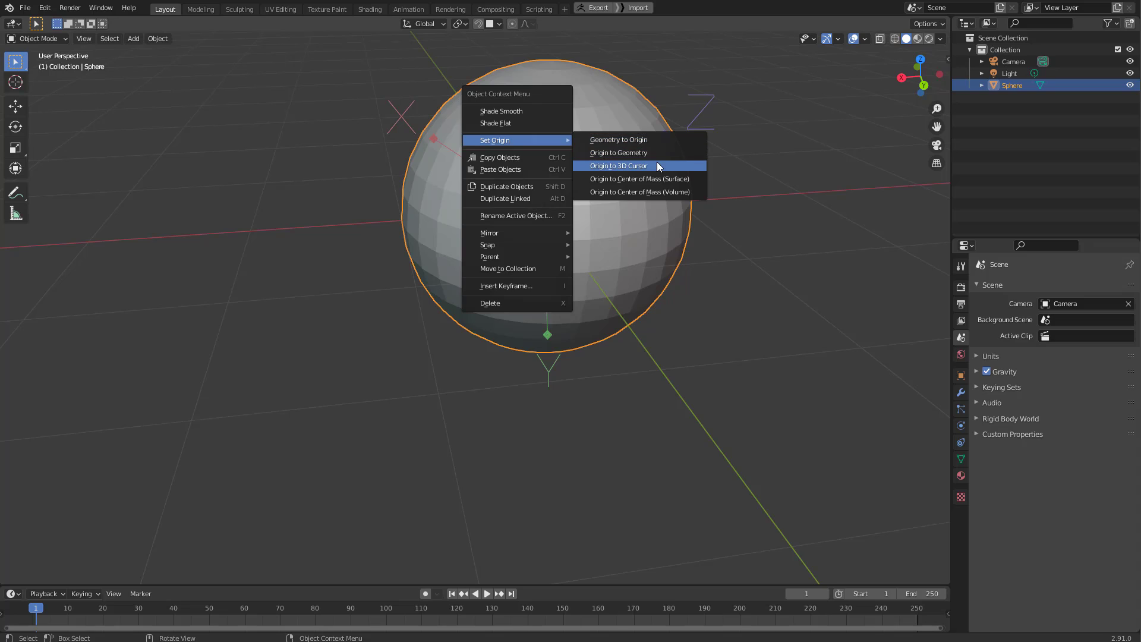
click(657, 164)
right_click(562, 143)
mouse_move(559, 146)
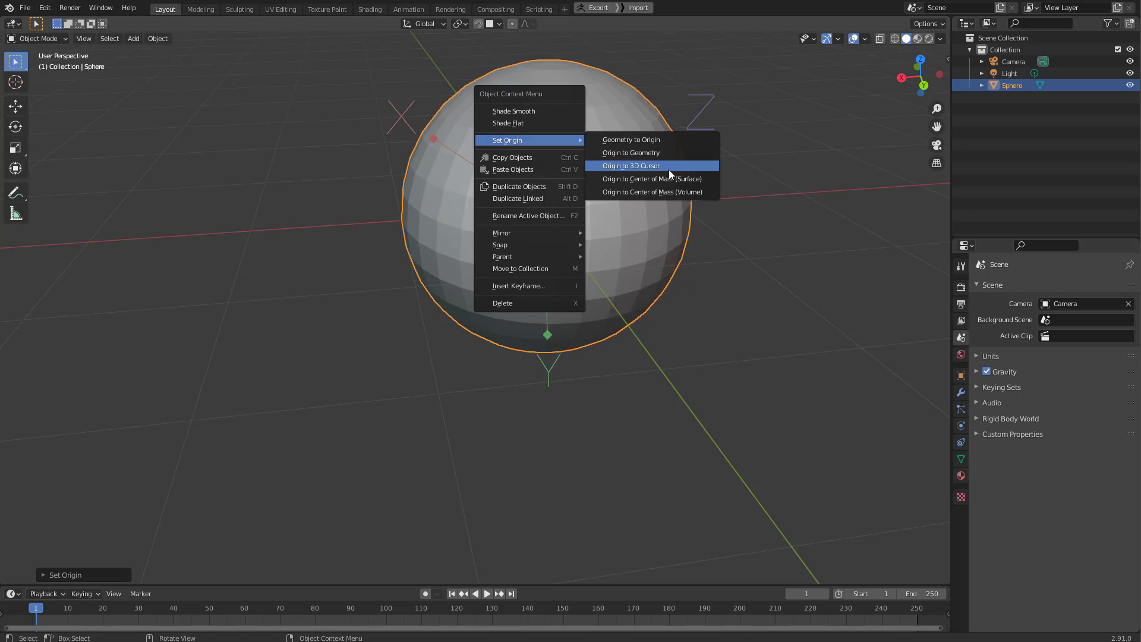
click(665, 140)
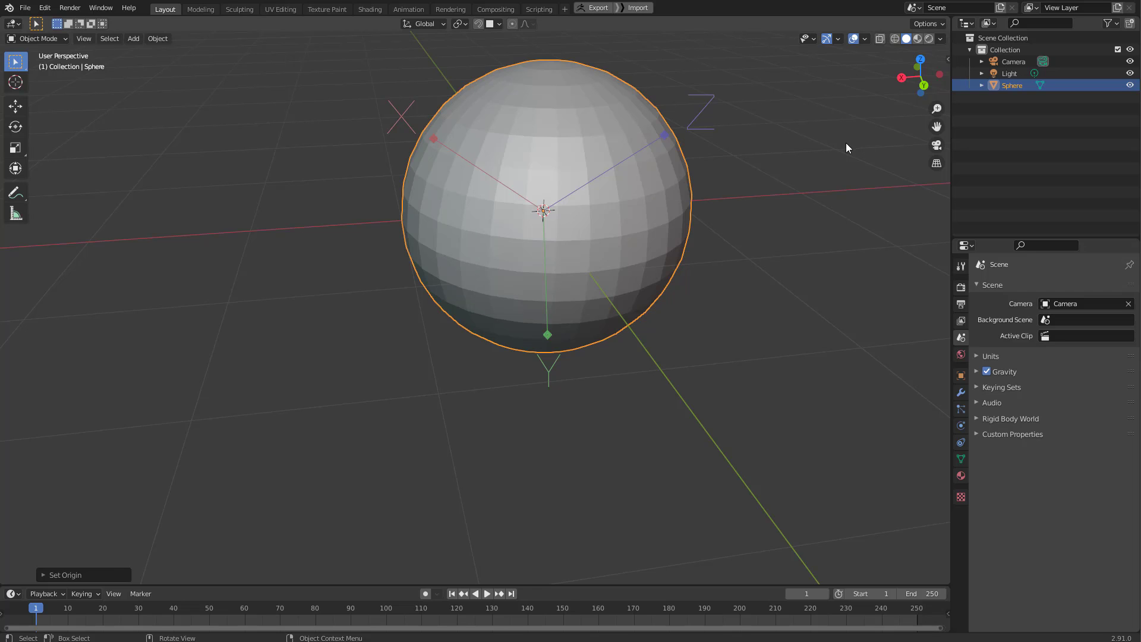
Show the viewport sidebar and examine the sphere's transform values, view settings, active tool options and workspace settings.
key(n)
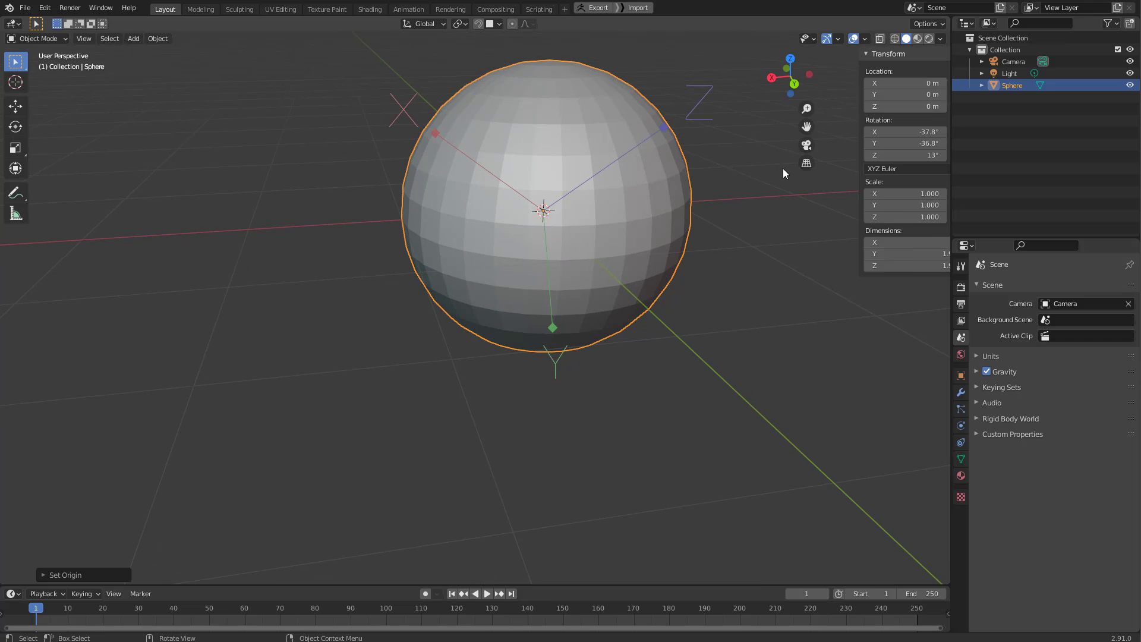
middle_drag(754, 215, 748, 207)
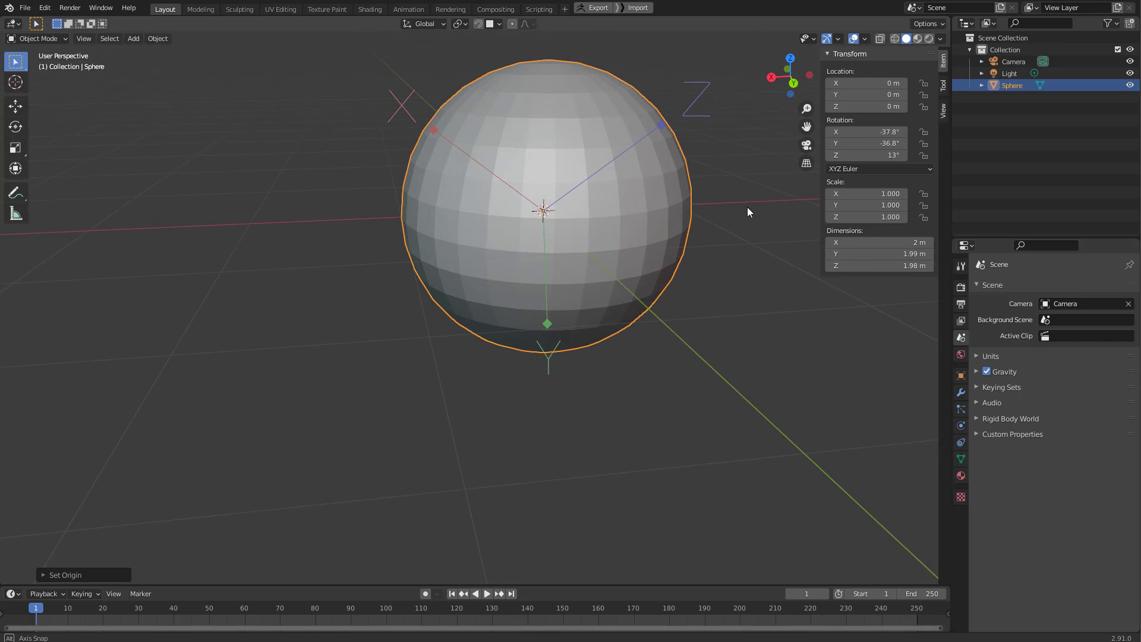
click(942, 88)
click(944, 113)
click(945, 87)
click(903, 138)
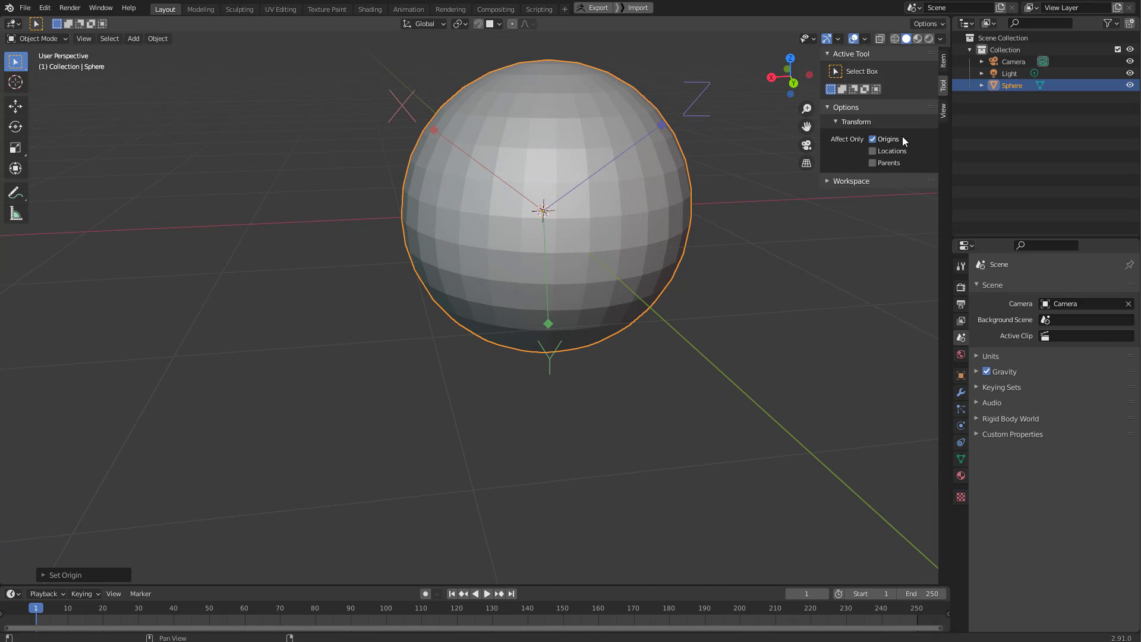
click(861, 181)
click(858, 180)
click(938, 25)
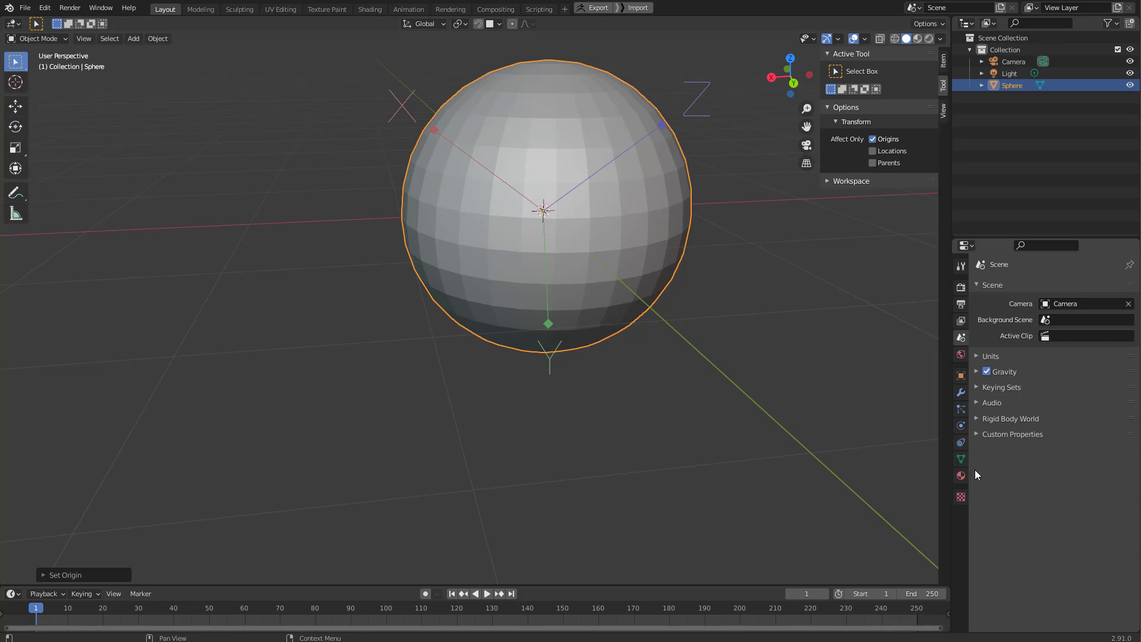
Set the sphere's X, Y and Z rotation to 0° in its object properties.
click(961, 376)
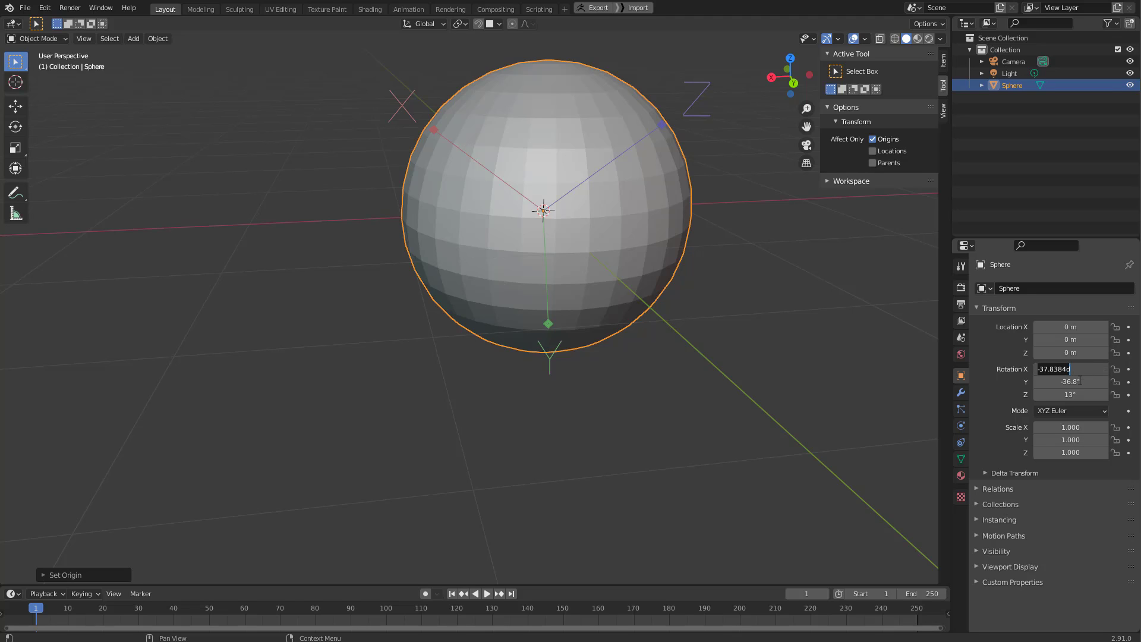
text(0)
key(Tab)
text(0)
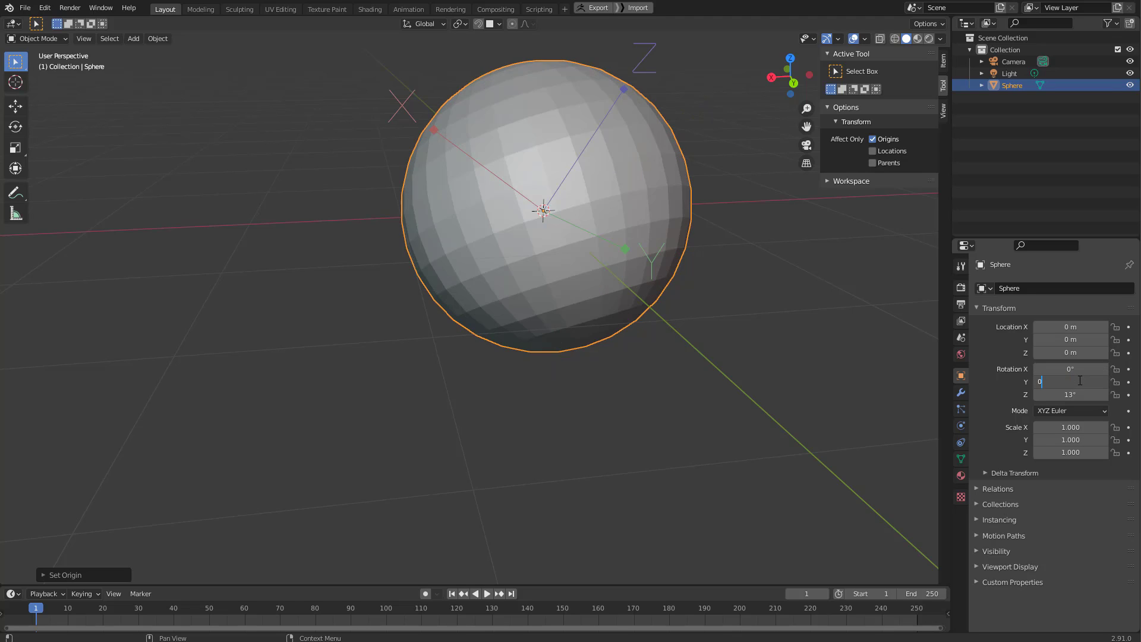
key(Tab)
text(0)
key(Return)
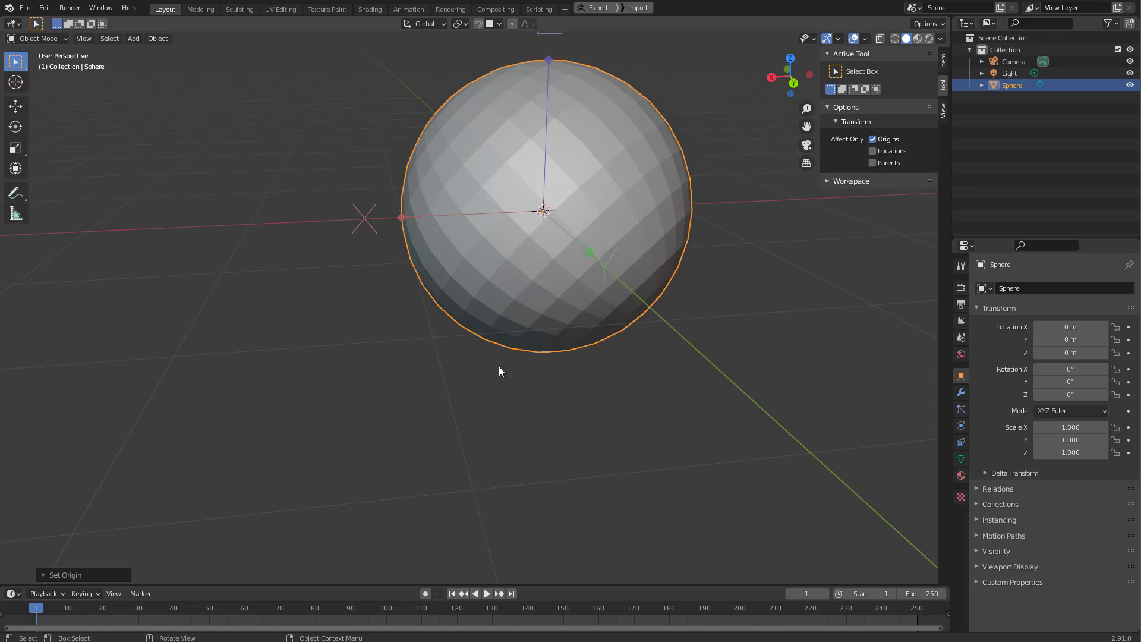
Undo the reset of the sphere's rotation values.
middle_drag(499, 372, 657, 333)
key(ctrl+z)
middle_drag(658, 245, 571, 205)
key(ctrl+z)
key(ctrl+z)
Switch the sphere to Edit Mode with face selection and select all of its faces.
key(Tab)
key(3)
key(alt+a)
key(a)
Look through the commands available for the selected faces and clear the face selection.
right_click(572, 205)
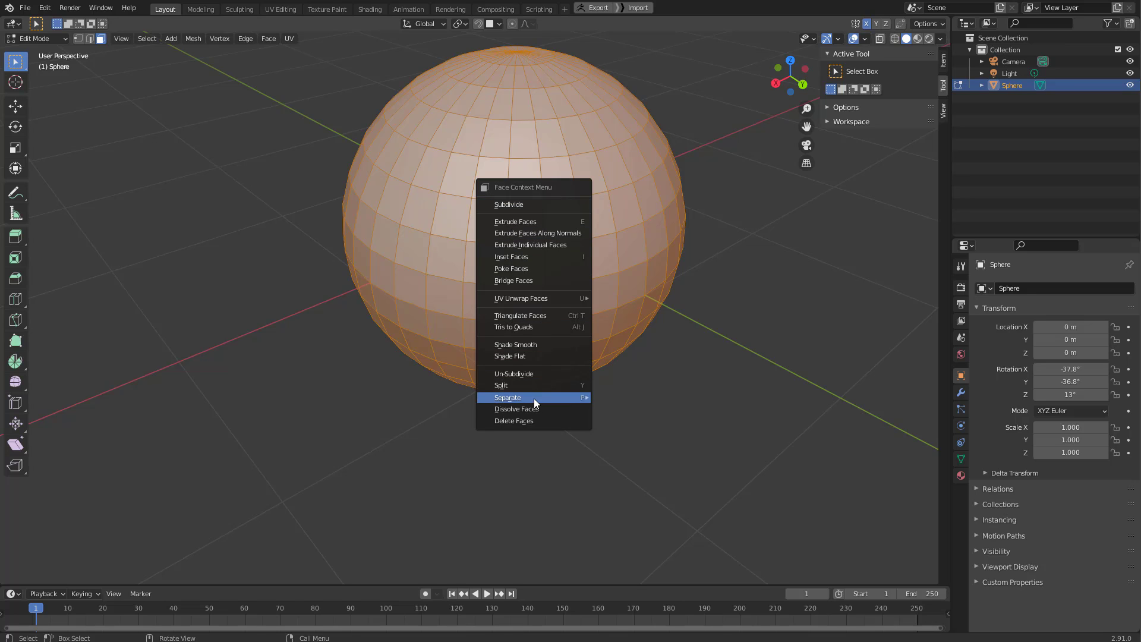
mouse_move(534, 397)
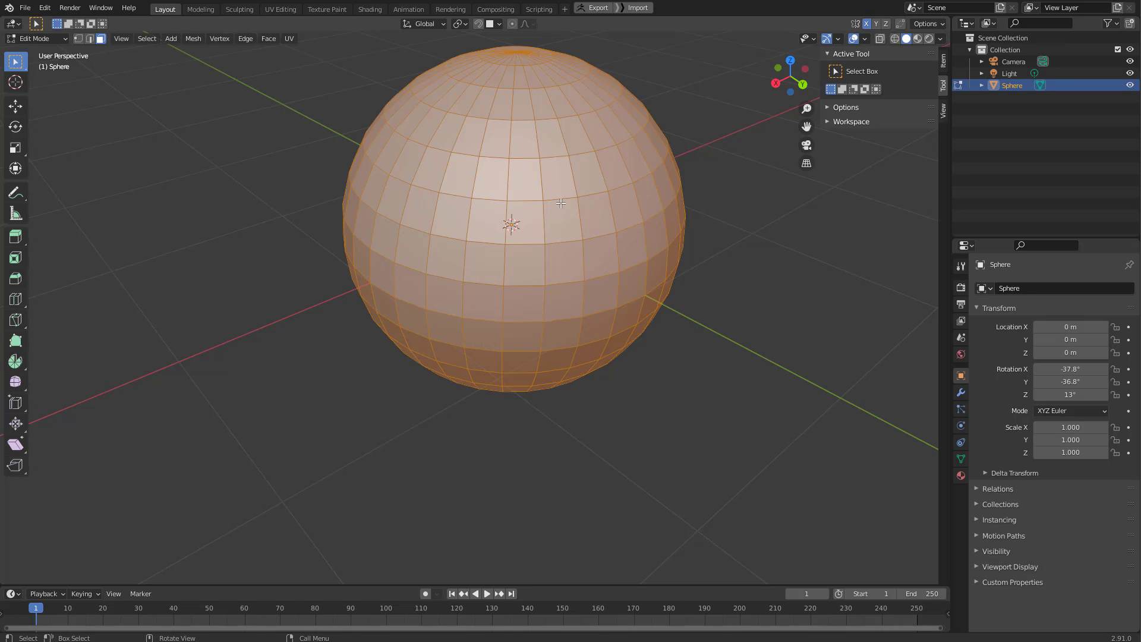
right_click(577, 202)
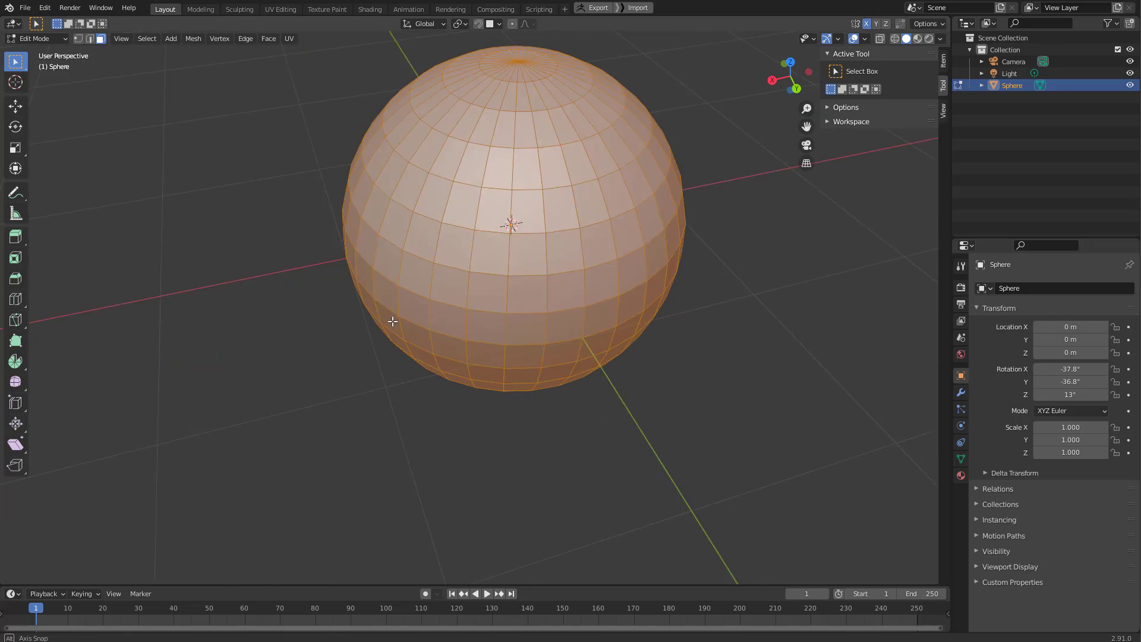
click(748, 243)
Set the sphere's rotation to 0° on all axes and collapse its transform settings.
middle_drag(747, 243, 690, 231)
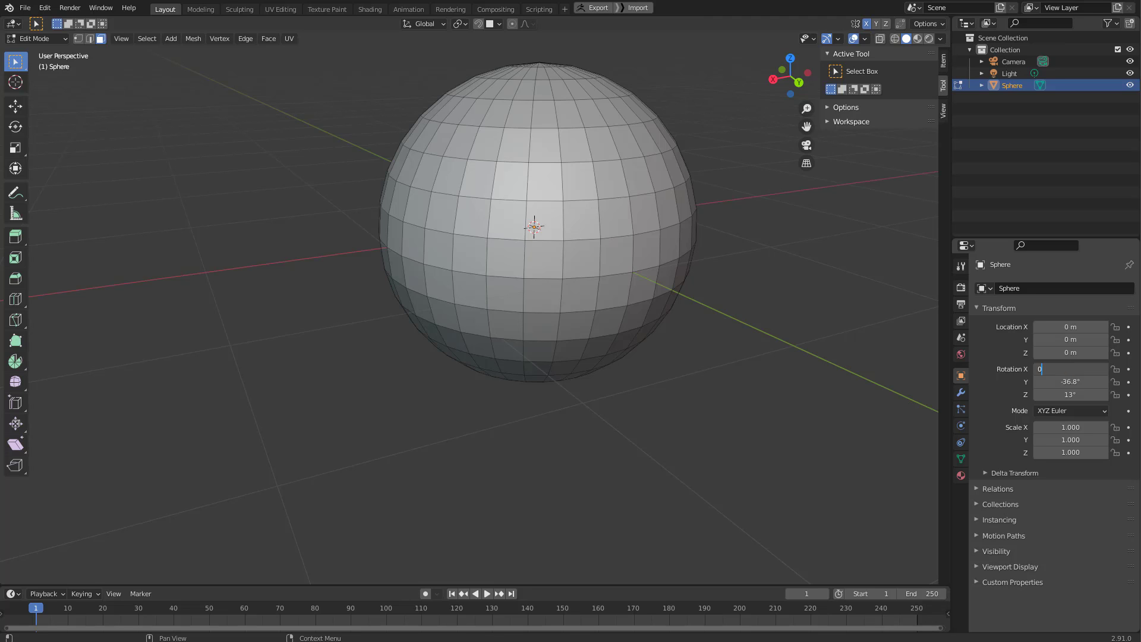
key(Return)
click(999, 308)
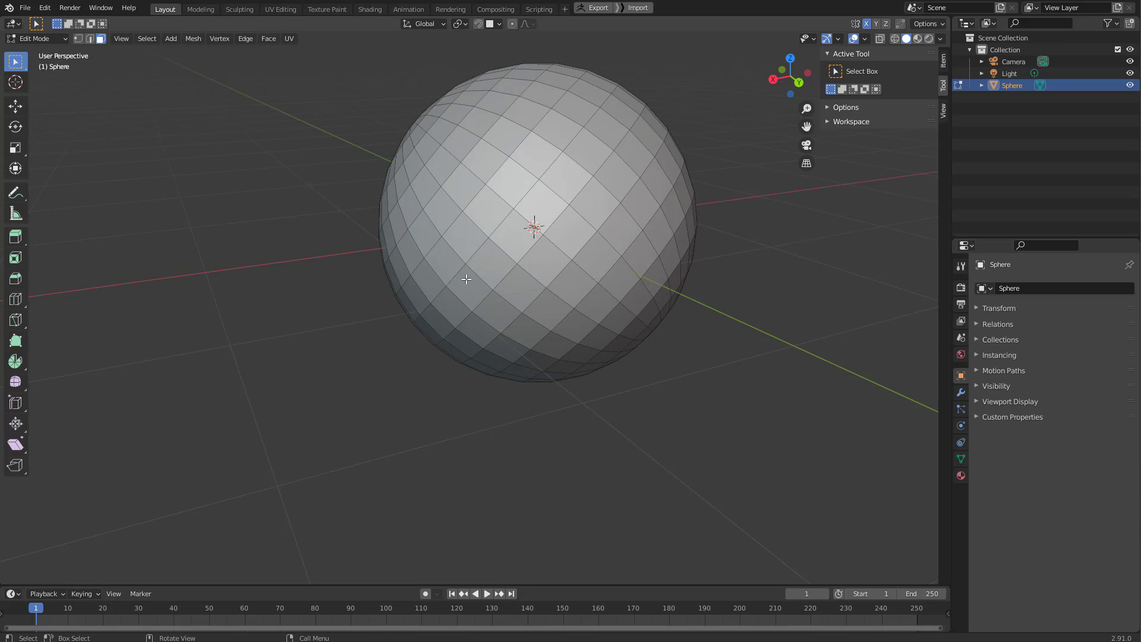
middle_drag(467, 279, 582, 220)
shift+middle_drag(510, 154, 547, 254)
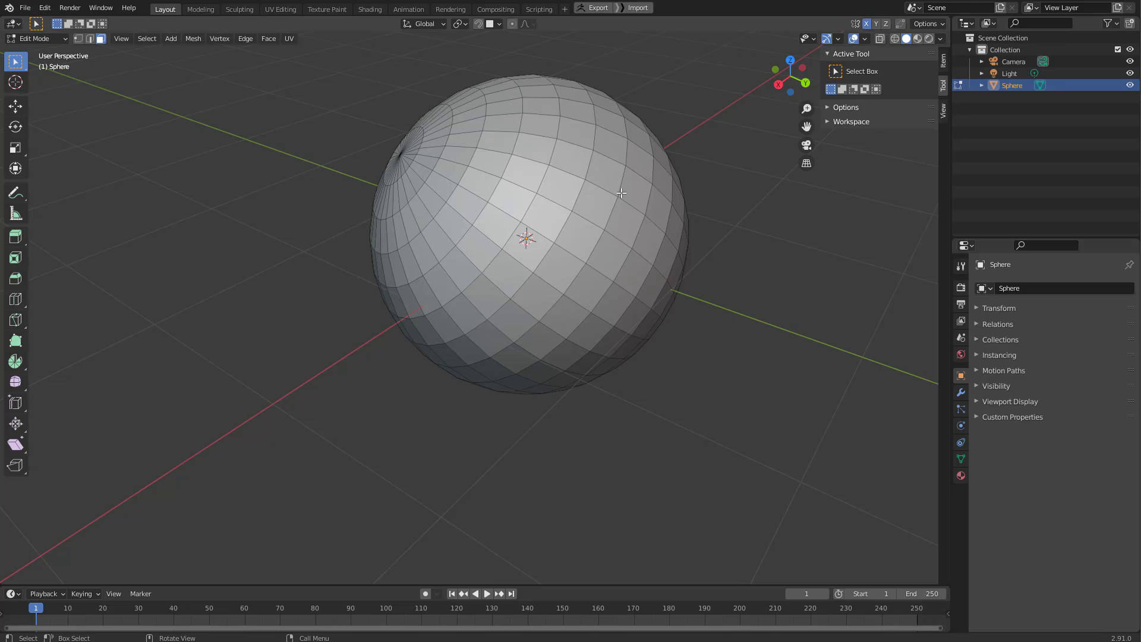
Compare the sphere in Object Mode and Edit Mode, and switch it to Sculpt Mode.
key(Tab)
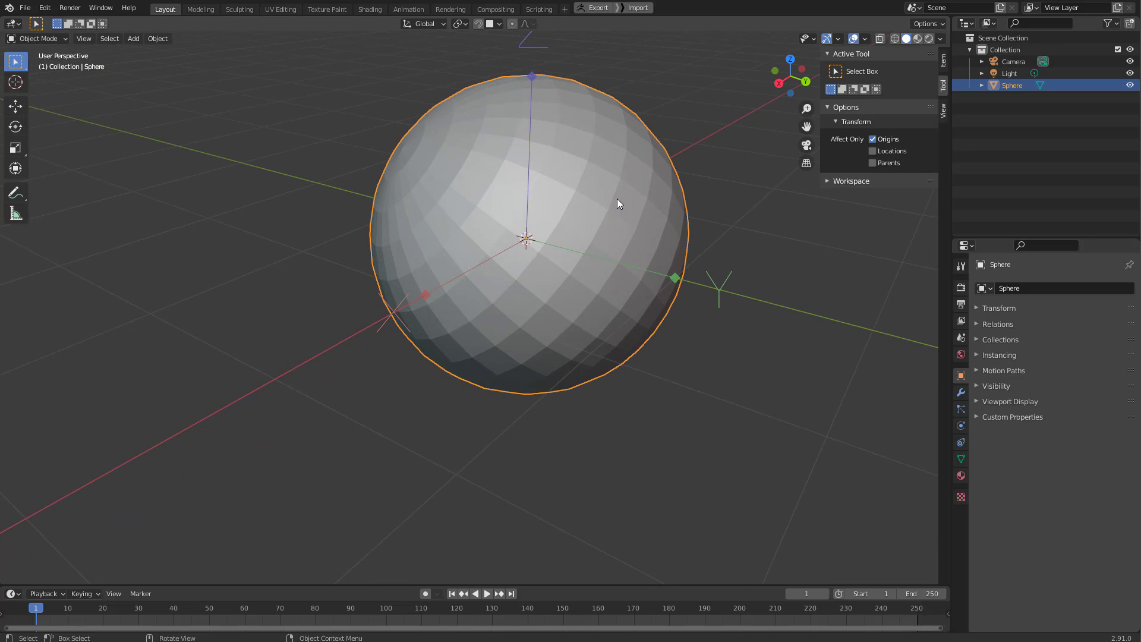
key(Tab)
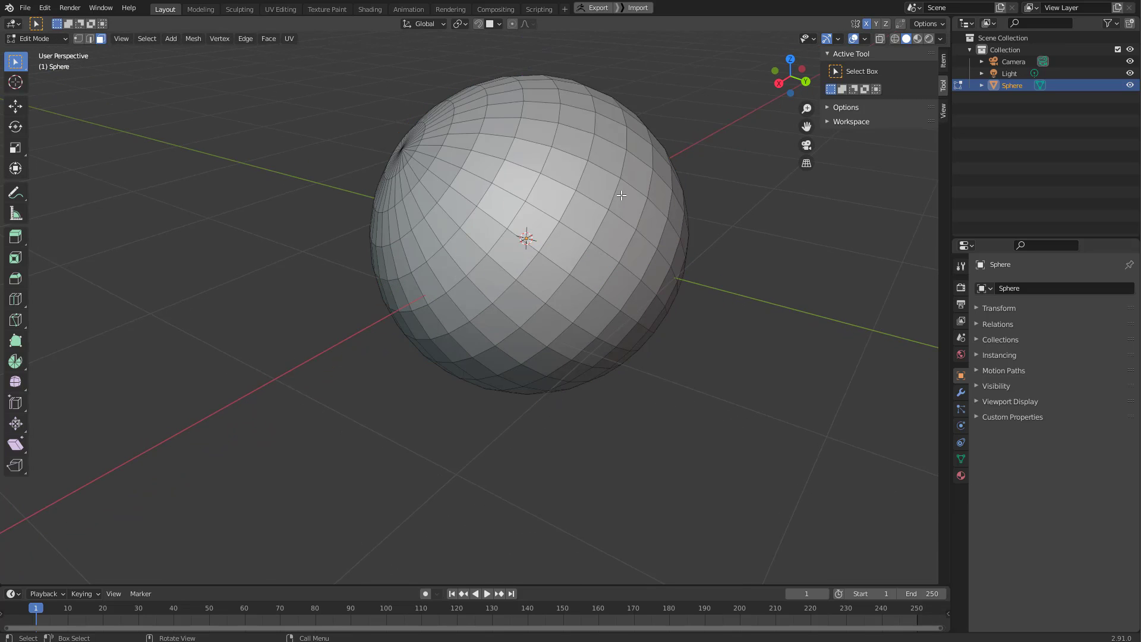
key(Tab)
key(ctrl+Tab)
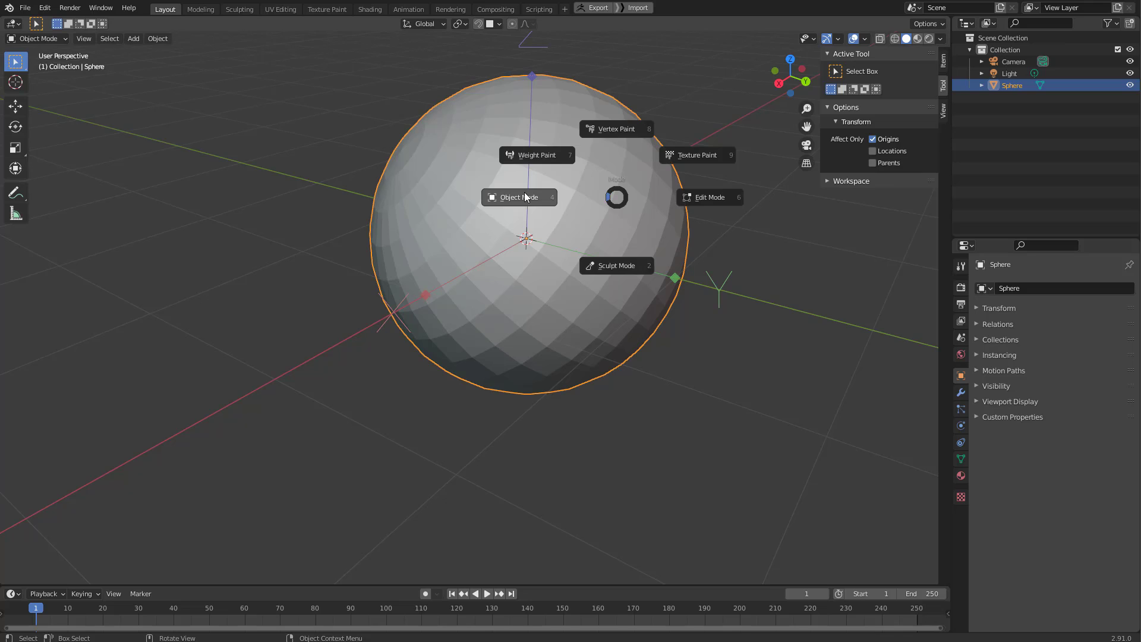
click(617, 265)
Enlarge the Draw brush's radius to 294 px and reduce it to 205 px.
mouse_move(587, 211)
middle_down()
mouse_move(510, 211)
mouse_move(583, 229)
mouse_move(573, 262)
mouse_move(595, 237)
mouse_move(582, 240)
middle_up()
key(f)
click(602, 220)
scroll(580, 245, down, 2)
key(f)
click(607, 239)
key(f)
click(606, 235)
key(f)
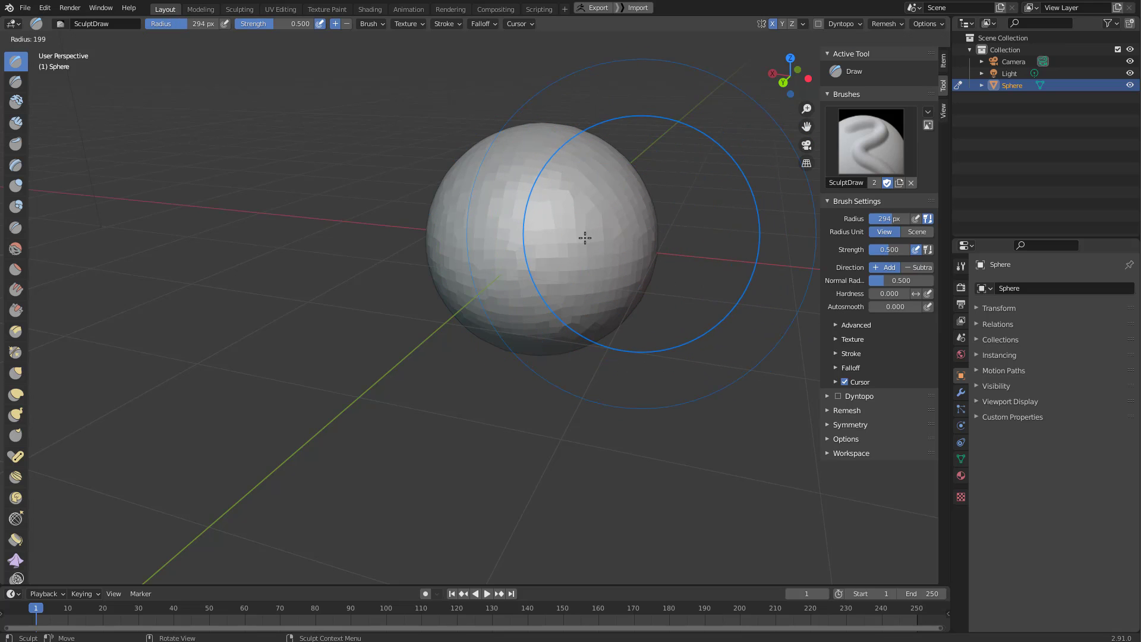
click(568, 250)
Reduce the Draw brush's radius to 141 px and enlarge it to 218 px.
middle_drag(568, 250, 580, 247)
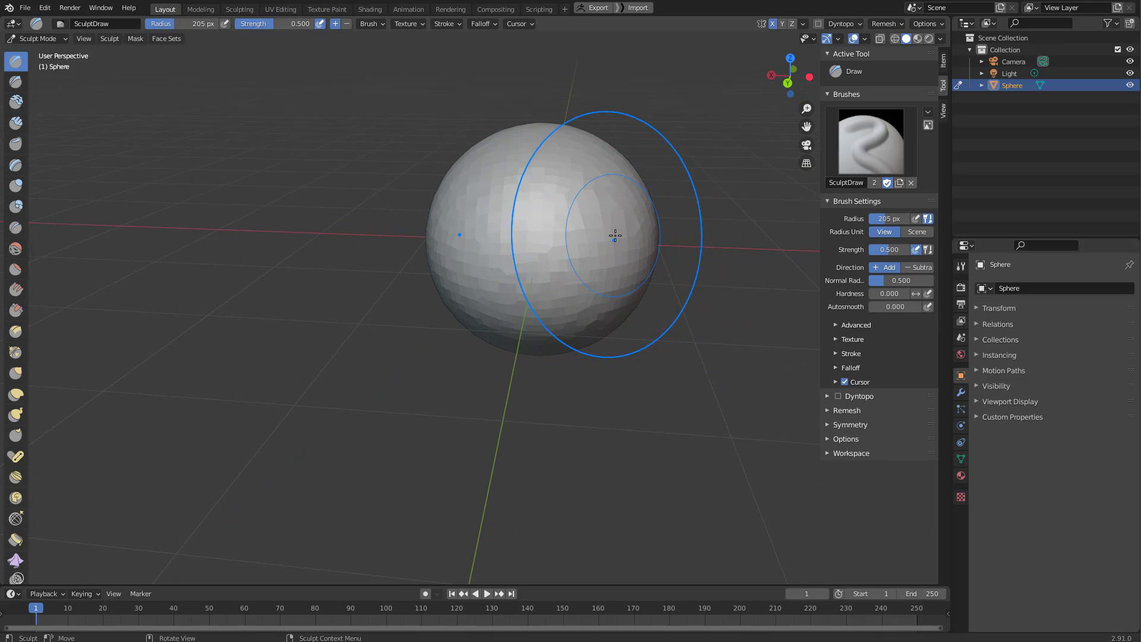
key(f)
click(576, 251)
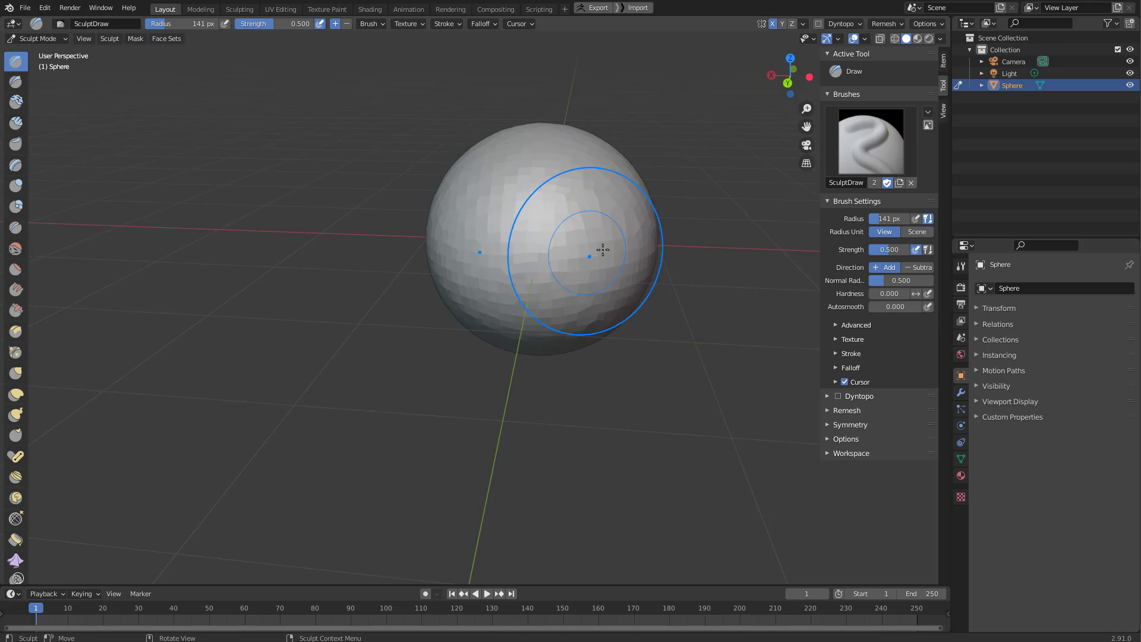
mouse_move(605, 250)
middle_down()
mouse_move(593, 263)
mouse_move(603, 226)
middle_up()
key(f)
click(599, 262)
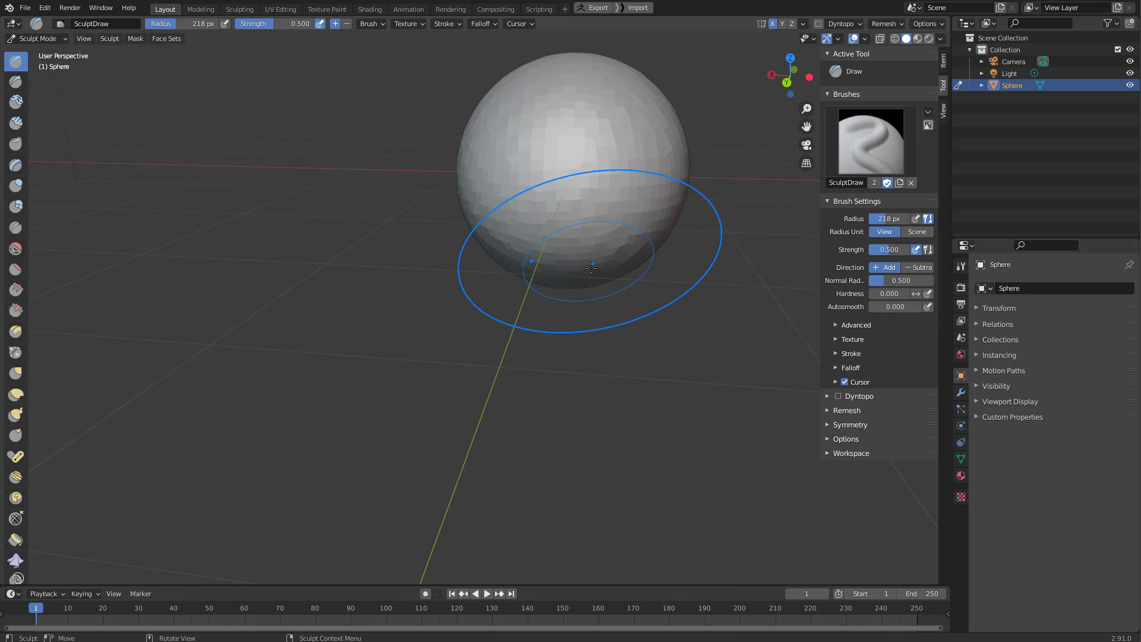
middle_drag(601, 277, 279, 356)
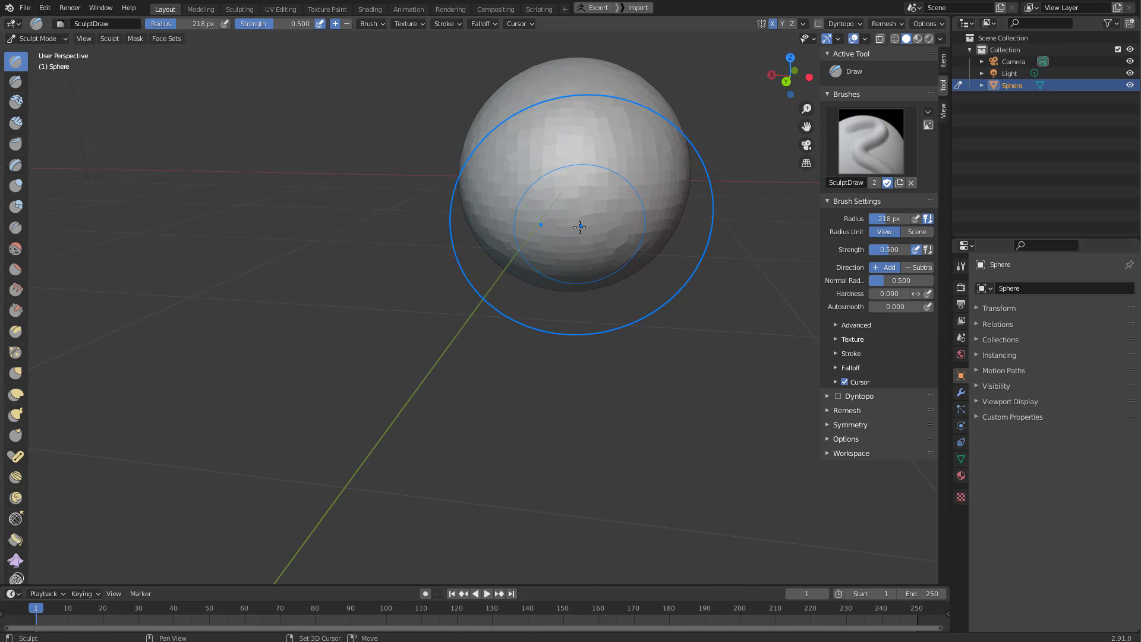
middle_drag(580, 226, 30, 435)
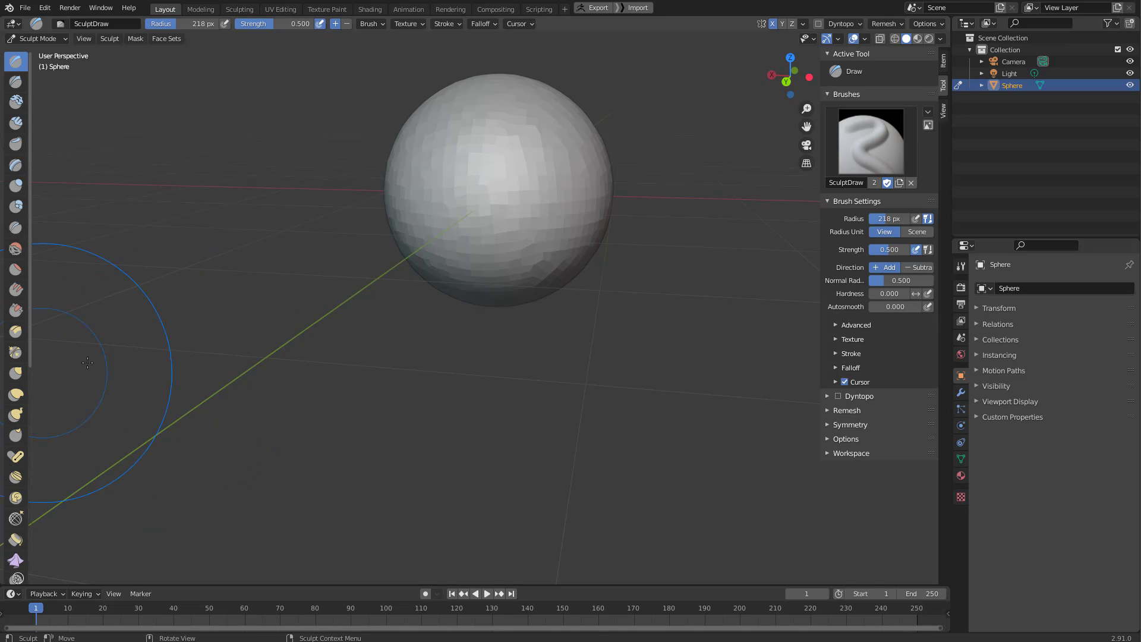
Choose the Grab brush with a 268 px radius and pull the sphere's lower part downward.
middle_drag(529, 208, 551, 222)
key(g)
key(f)
click(557, 207)
drag(524, 288, 522, 300)
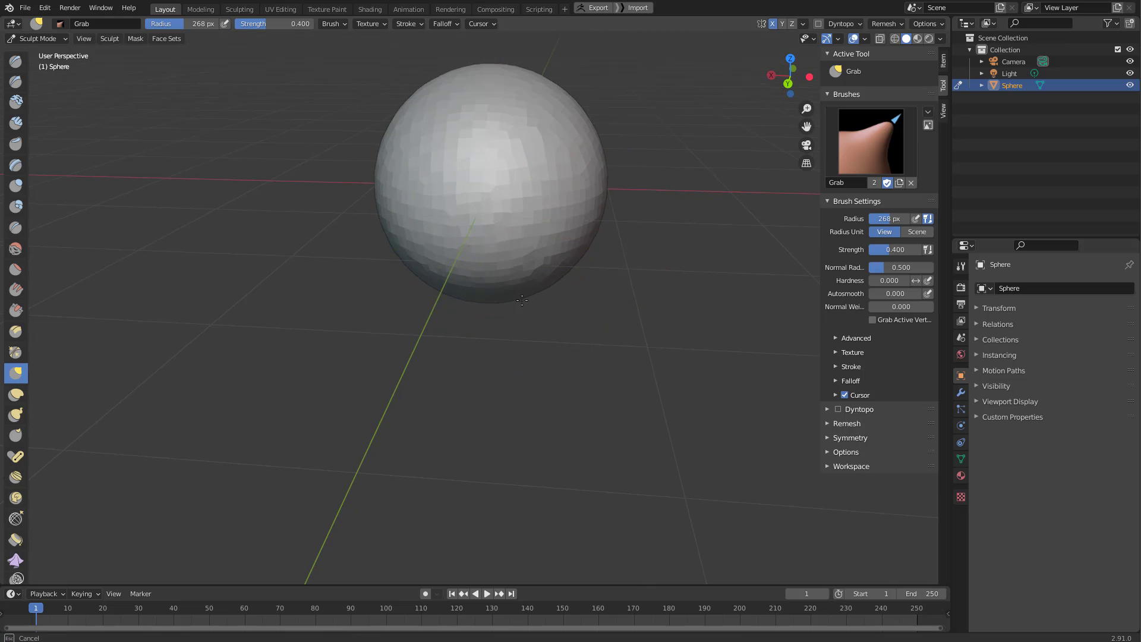
Set the Grab brush's radius to 394 px and pull the sphere's lower front into a tapered, chin-like tip.
middle_drag(491, 348, 527, 318)
key(f)
click(601, 302)
mouse_move(585, 292)
middle_down()
mouse_move(566, 280)
mouse_move(359, 307)
middle_up()
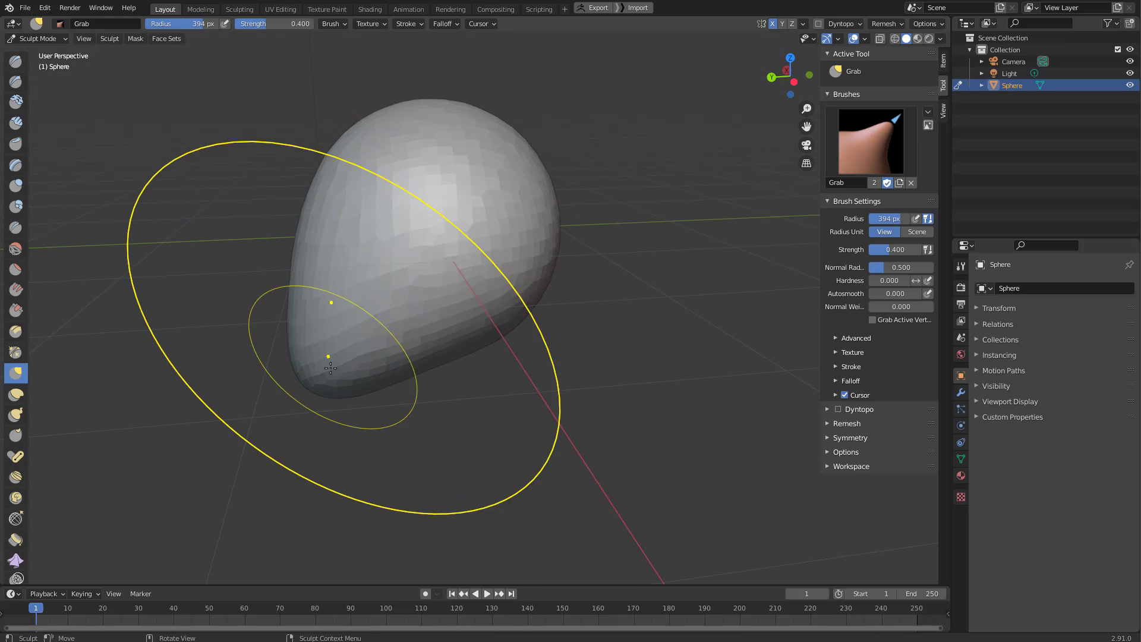
drag(333, 367, 362, 401)
middle_drag(361, 400, 446, 410)
Set the Grab brush's radius to 304 px and adjust the overall form from several angles.
key(f)
click(627, 271)
middle_drag(378, 172, 541, 244)
mouse_move(466, 326)
middle_down()
mouse_move(438, 357)
mouse_move(530, 234)
mouse_move(604, 293)
mouse_move(423, 287)
mouse_move(377, 268)
mouse_move(454, 244)
mouse_move(530, 179)
middle_up()
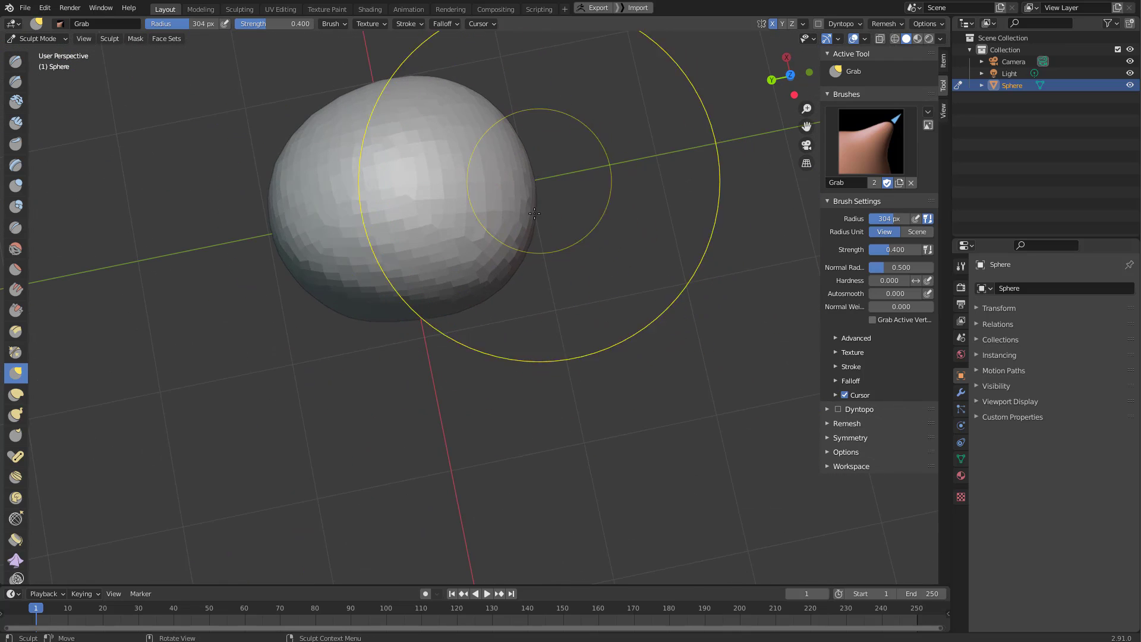
Set the Grab brush's radius to 220 px and shape the lower end of the elongated form.
middle_drag(437, 276, 494, 383)
key(f)
click(463, 336)
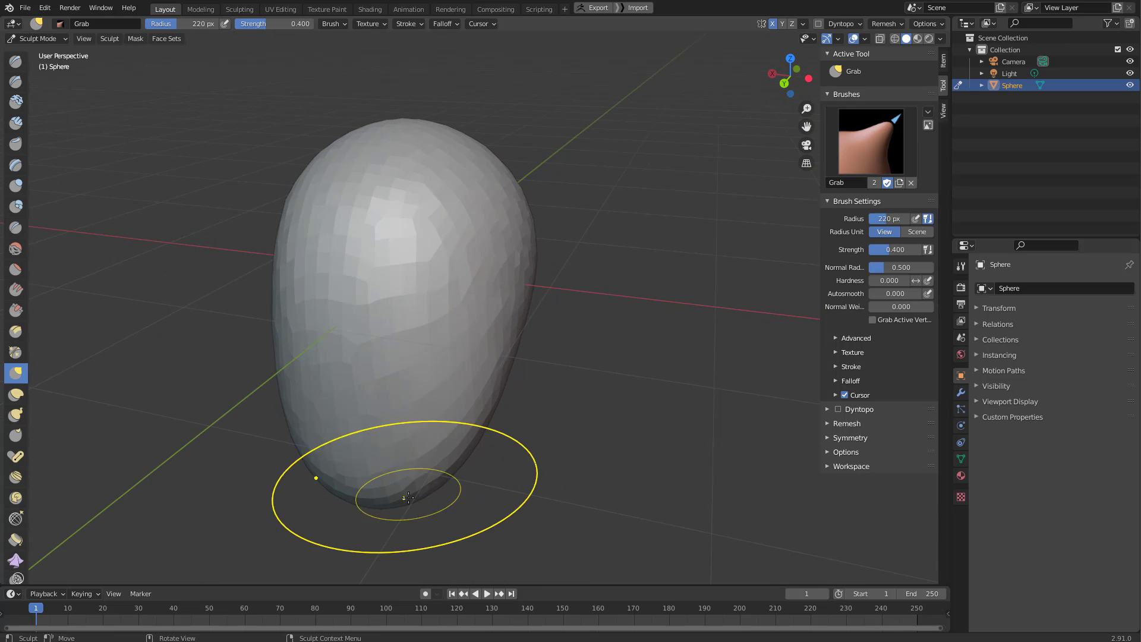
mouse_move(461, 439)
middle_down()
mouse_move(507, 298)
mouse_move(505, 283)
mouse_move(484, 287)
mouse_move(537, 232)
mouse_move(511, 272)
mouse_move(459, 272)
mouse_move(507, 280)
mouse_move(459, 300)
mouse_move(499, 315)
mouse_move(428, 331)
mouse_move(453, 360)
mouse_move(429, 406)
mouse_move(510, 416)
middle_up()
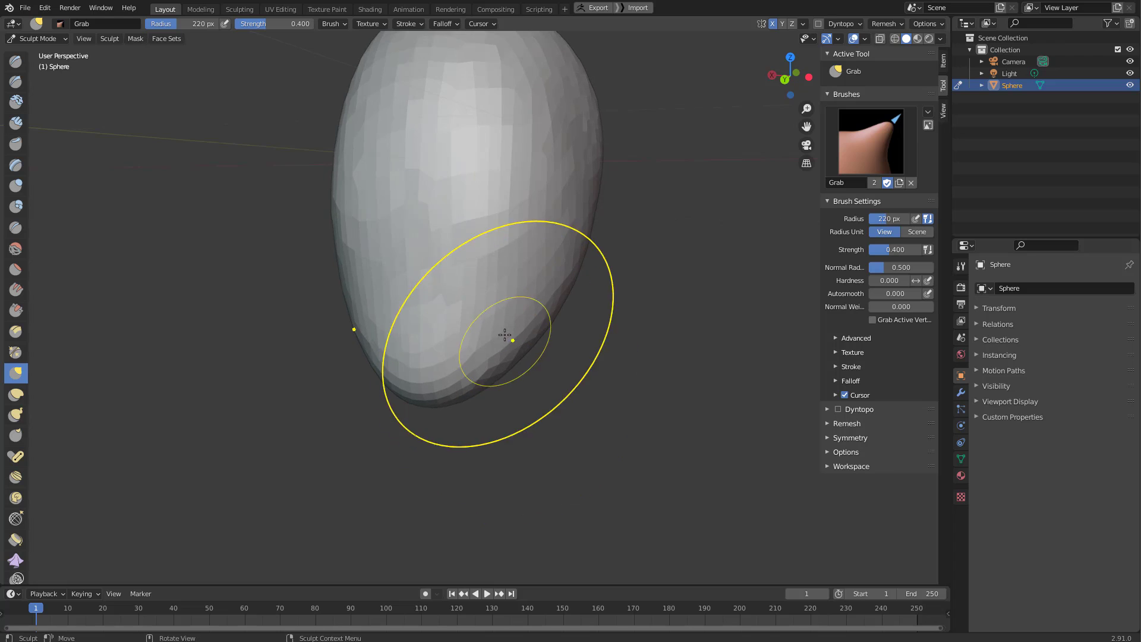
Refine the narrow lower tip of the form and reduce the Grab brush's radius to 153 px.
mouse_move(504, 334)
middle_down()
mouse_move(420, 347)
mouse_move(476, 288)
mouse_move(448, 224)
mouse_move(541, 186)
mouse_move(462, 359)
middle_up()
key(f)
click(437, 209)
key(f)
click(443, 397)
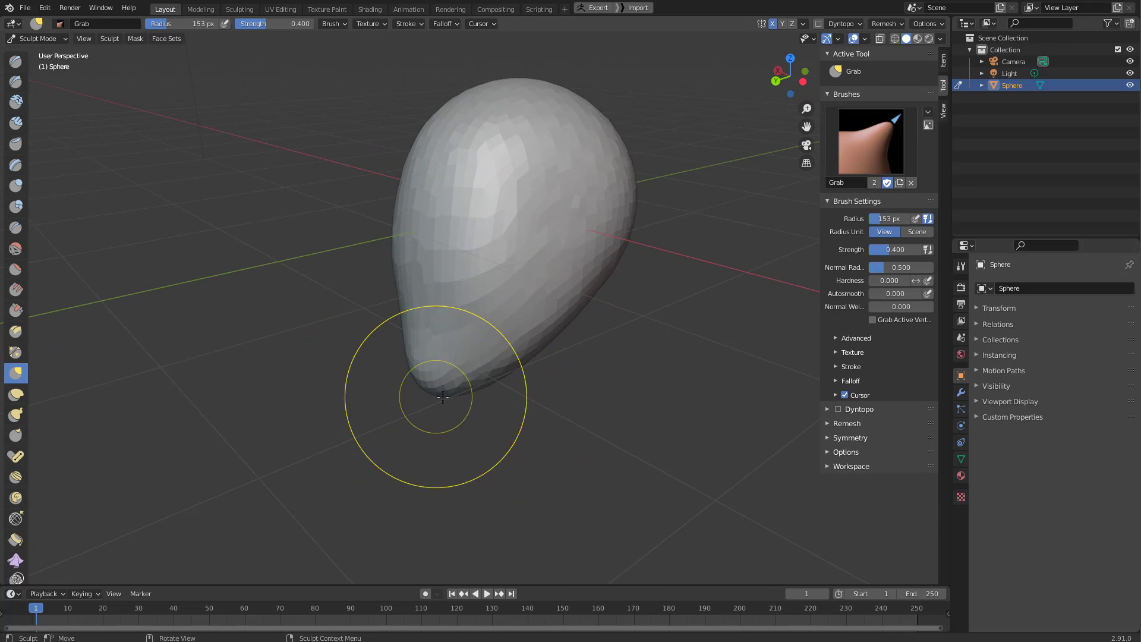
Enlarge the Grab brush to 296 px, reduce it to 199 px, and fill out the hollow above the lower tip.
middle_drag(452, 442, 433, 357)
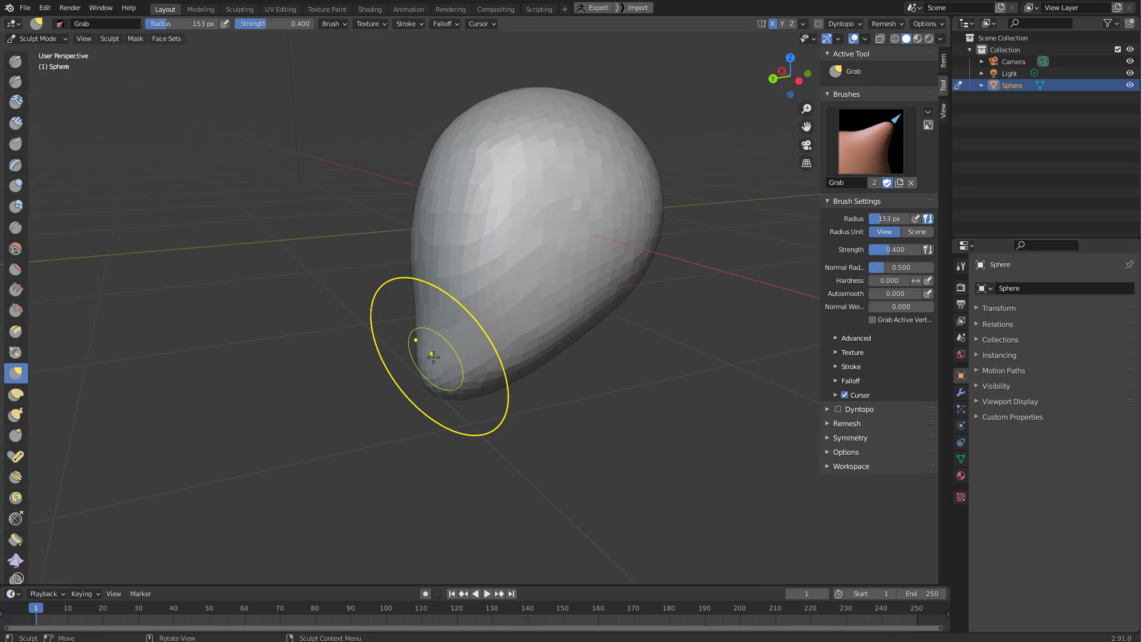
key(f)
click(660, 398)
key(f)
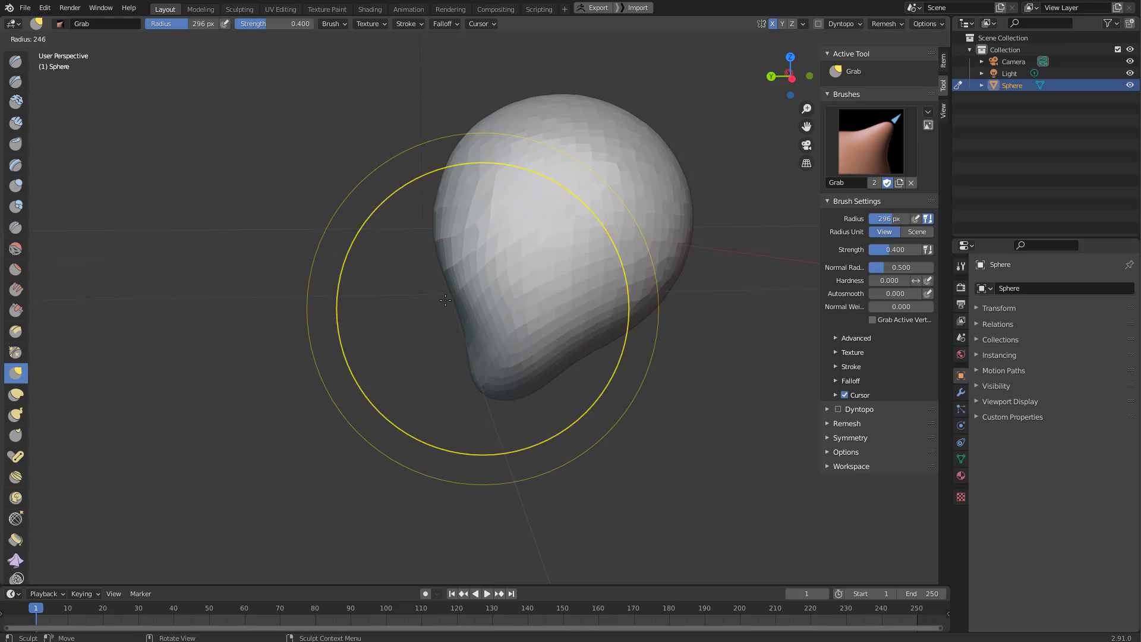
click(588, 289)
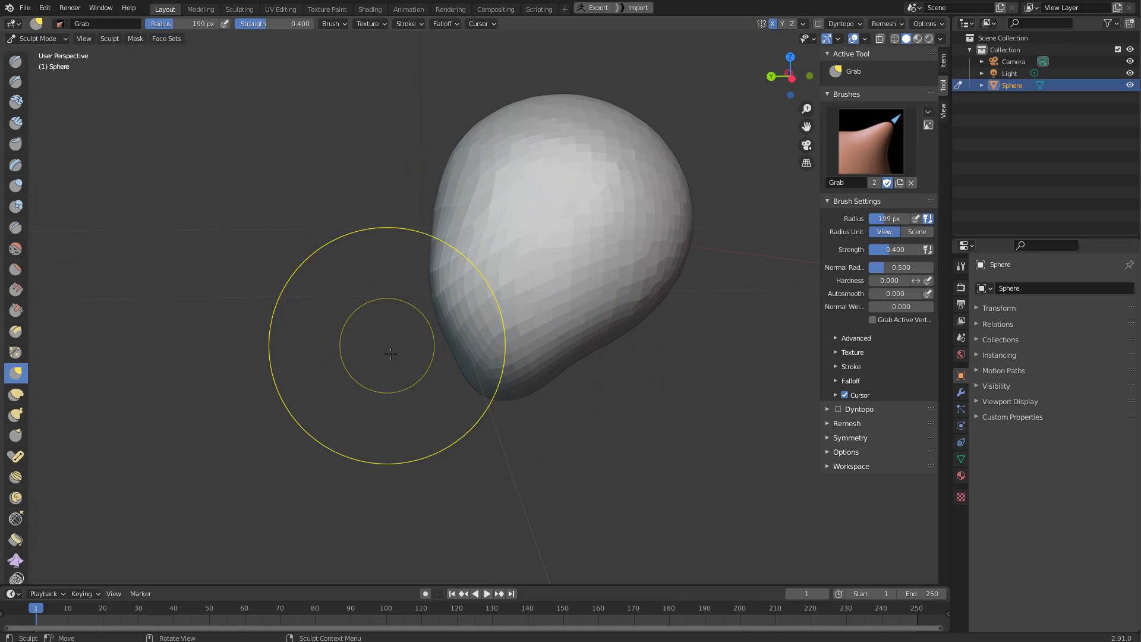
Refine the chin end of the form with the Grab brush at 199 px from several angles.
mouse_move(391, 354)
middle_down()
mouse_move(490, 399)
mouse_move(529, 388)
middle_up()
drag(529, 388, 532, 389)
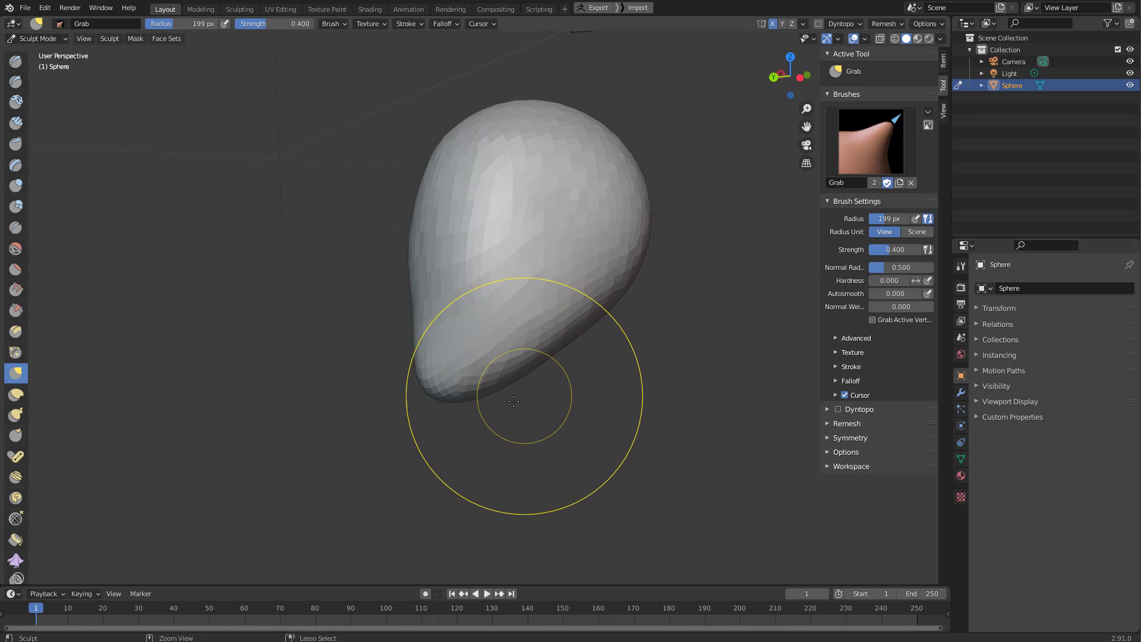
middle_drag(513, 401, 449, 377)
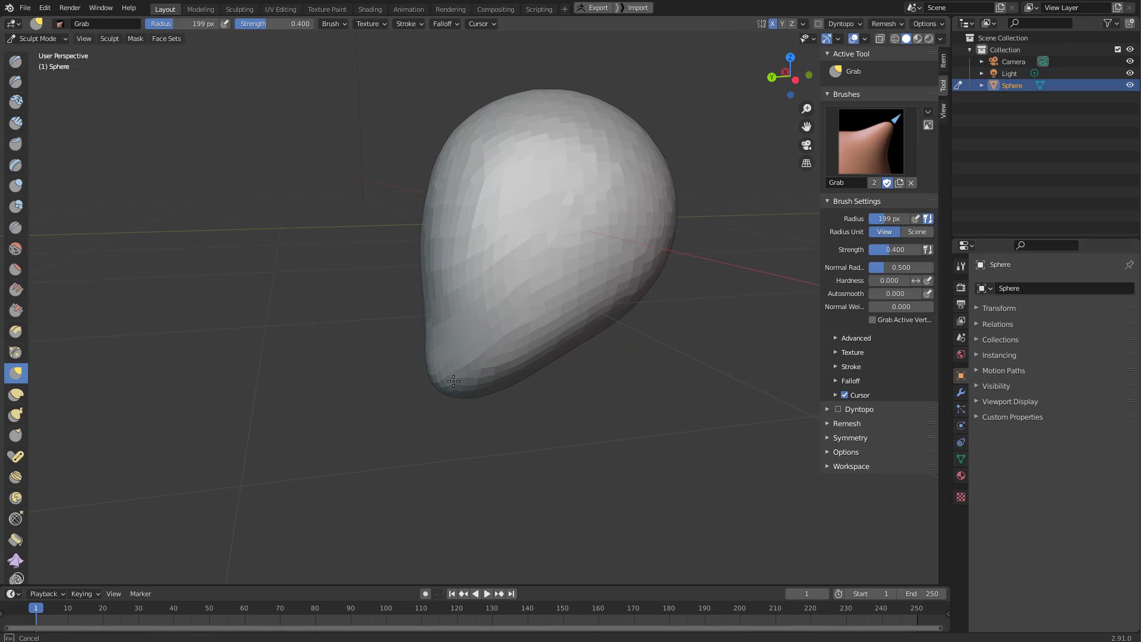
drag(453, 381, 455, 381)
mouse_move(455, 379)
middle_down()
mouse_move(492, 344)
mouse_move(439, 369)
mouse_move(444, 390)
mouse_move(463, 387)
middle_up()
Reduce the Grab brush's radius to 144 px and shape the underside of the chin.
key(f)
click(440, 336)
key(f)
click(459, 370)
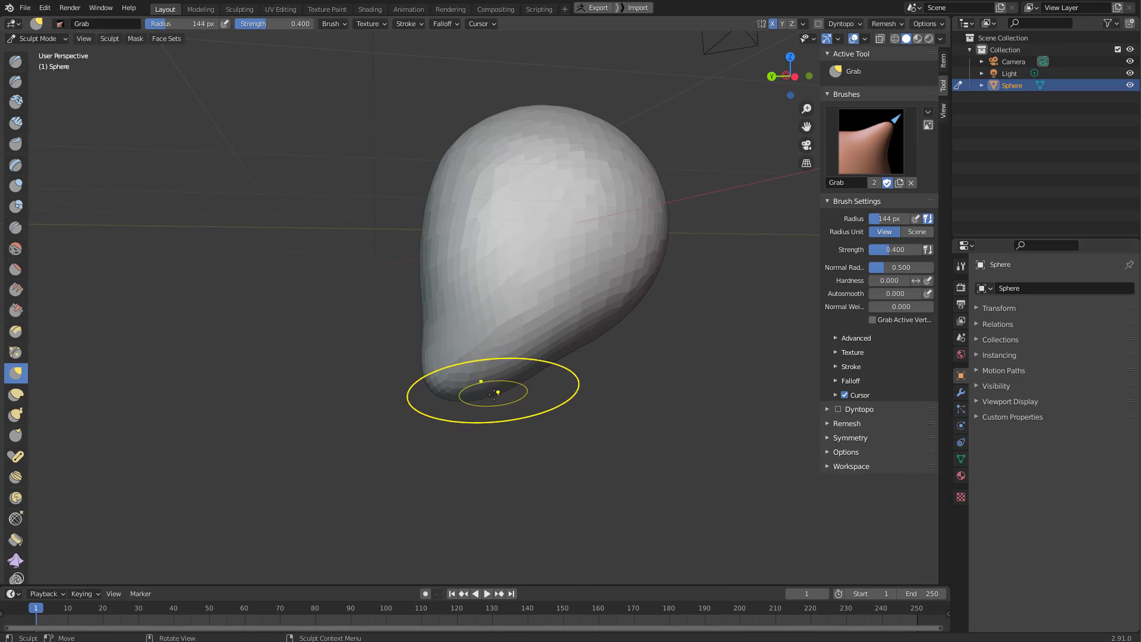
mouse_move(516, 341)
middle_down()
mouse_move(585, 352)
mouse_move(523, 326)
mouse_move(515, 256)
mouse_move(496, 309)
middle_up()
Paint a mask on the underside of the head where the neck attaches and invert it.
mouse_move(515, 424)
middle_down()
mouse_move(498, 402)
mouse_move(518, 249)
mouse_move(501, 312)
middle_up()
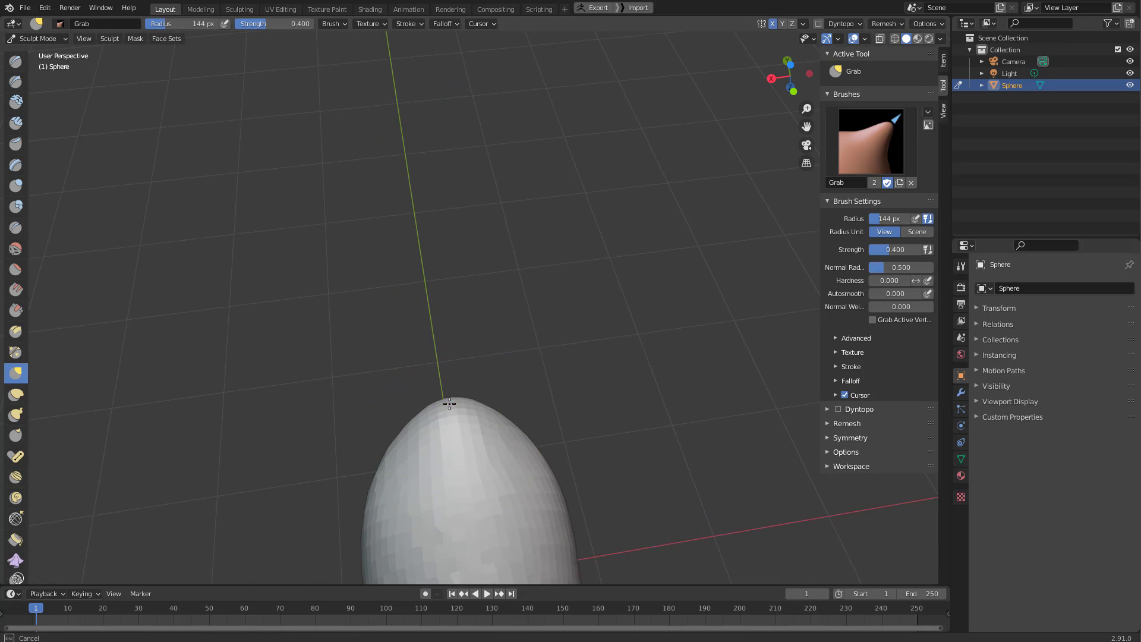
mouse_move(449, 404)
middle_down()
mouse_move(459, 411)
mouse_move(446, 395)
mouse_move(511, 362)
mouse_move(491, 396)
mouse_move(494, 334)
mouse_move(489, 373)
mouse_move(504, 376)
middle_up()
key(m)
mouse_move(524, 410)
mouse_down()
mouse_move(523, 380)
mouse_move(562, 383)
mouse_up()
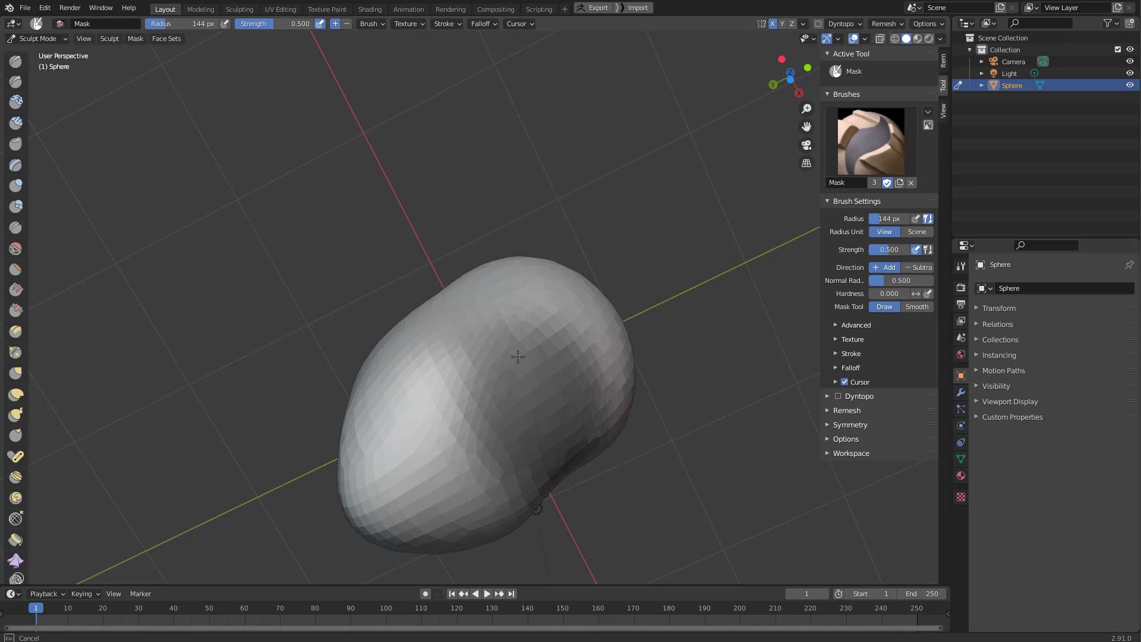
key(ctrl+i)
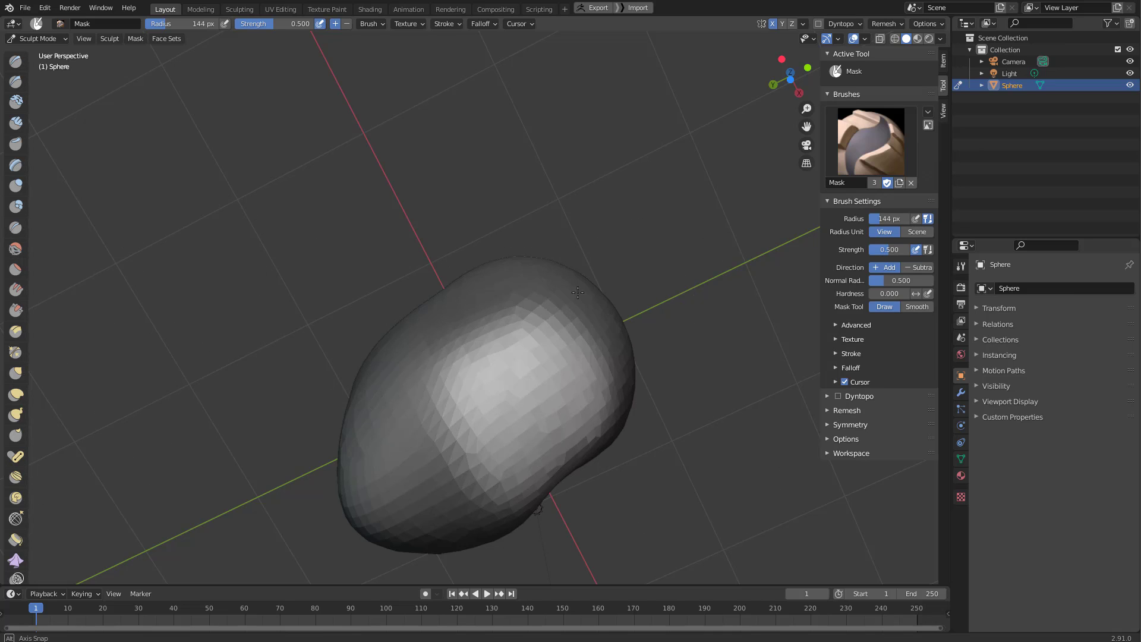
Switch to the Grab brush, set its radius to 342 px and pull the unmasked underside down into a neck.
middle_drag(198, 260, 663, 335)
scroll(584, 408, down, 3)
mouse_move(583, 408)
middle_down()
mouse_move(553, 363)
mouse_move(556, 339)
middle_up()
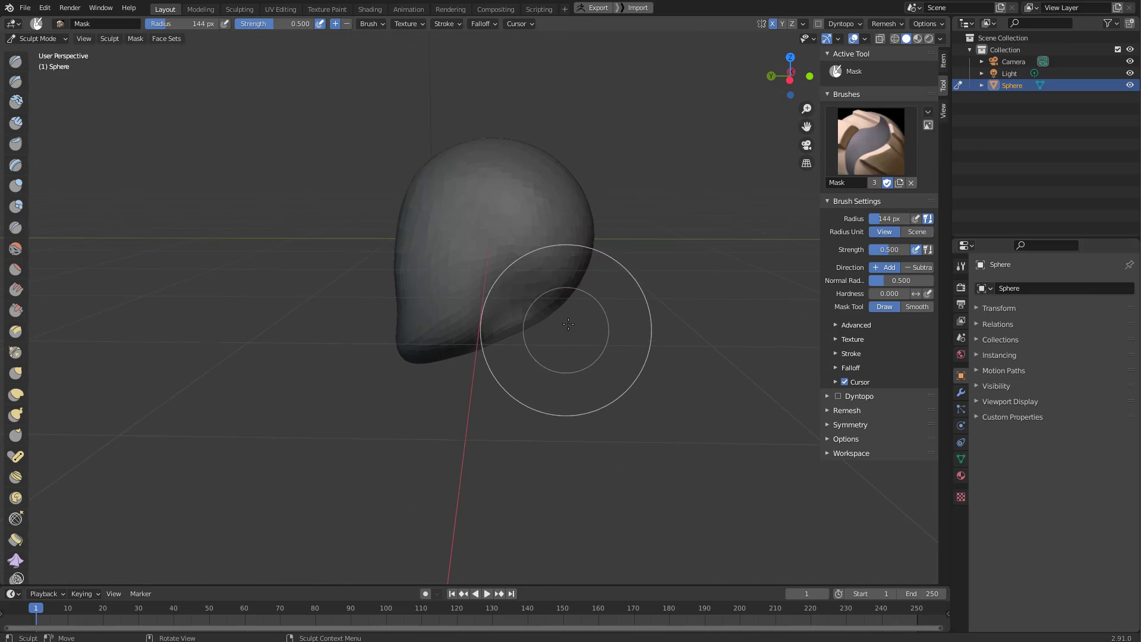
key(f)
click(621, 313)
key(g)
key(f)
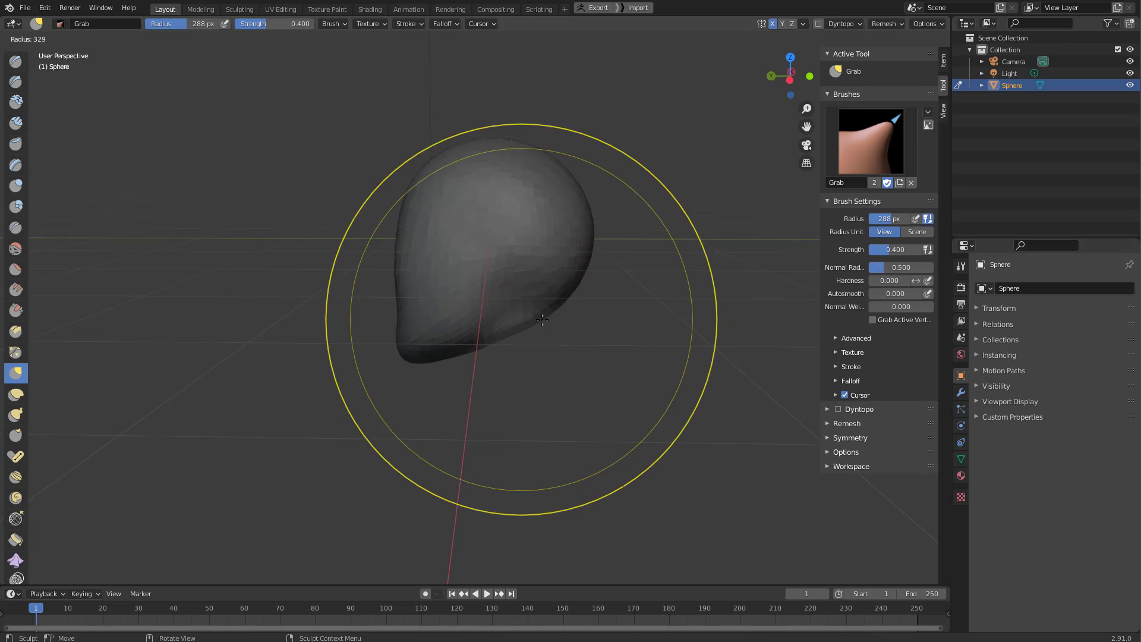
click(554, 319)
mouse_move(533, 340)
mouse_down()
mouse_move(533, 410)
mouse_move(547, 410)
mouse_up()
drag(532, 376, 557, 461)
mouse_move(572, 396)
mouse_down()
mouse_move(578, 423)
mouse_move(520, 466)
mouse_up()
Adjust the neck's length and slant with the Grab brush and clear the mask.
mouse_move(586, 416)
middle_down()
mouse_move(675, 400)
mouse_move(661, 329)
middle_up()
drag(576, 359, 591, 375)
middle_drag(592, 376, 486, 390)
drag(560, 384, 501, 402)
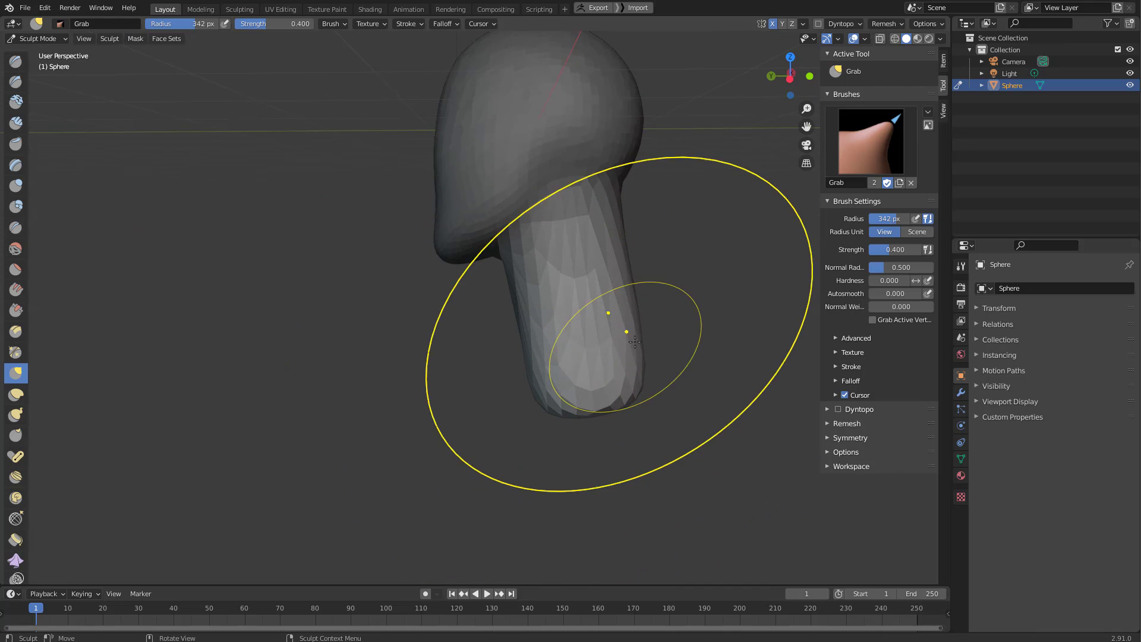
mouse_move(633, 344)
mouse_down()
mouse_move(654, 350)
mouse_move(629, 320)
mouse_up()
mouse_move(624, 332)
middle_down()
mouse_move(662, 355)
mouse_move(690, 351)
mouse_move(631, 388)
middle_up()
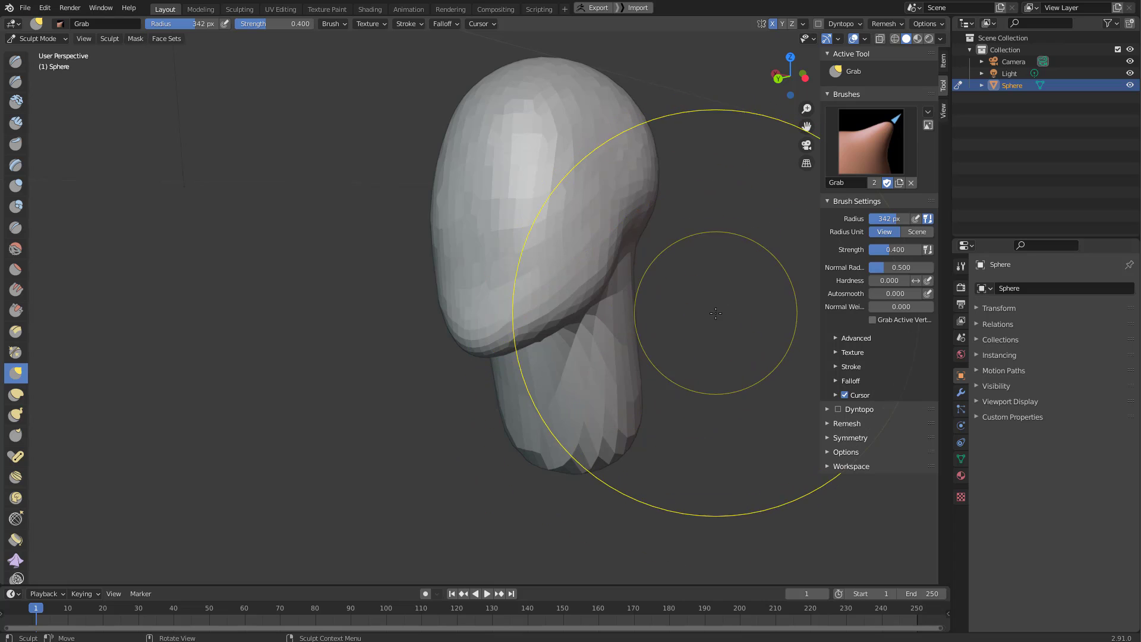
Remesh the head and neck, then shape the lower back of the skull with the Grab brush at 315 px.
key(ctrl+r)
key(f)
mouse_move(677, 333)
middle_down()
mouse_move(672, 322)
mouse_move(623, 338)
mouse_move(550, 397)
mouse_move(440, 354)
mouse_move(523, 395)
mouse_move(573, 255)
mouse_move(562, 243)
middle_up()
click(626, 326)
key(f)
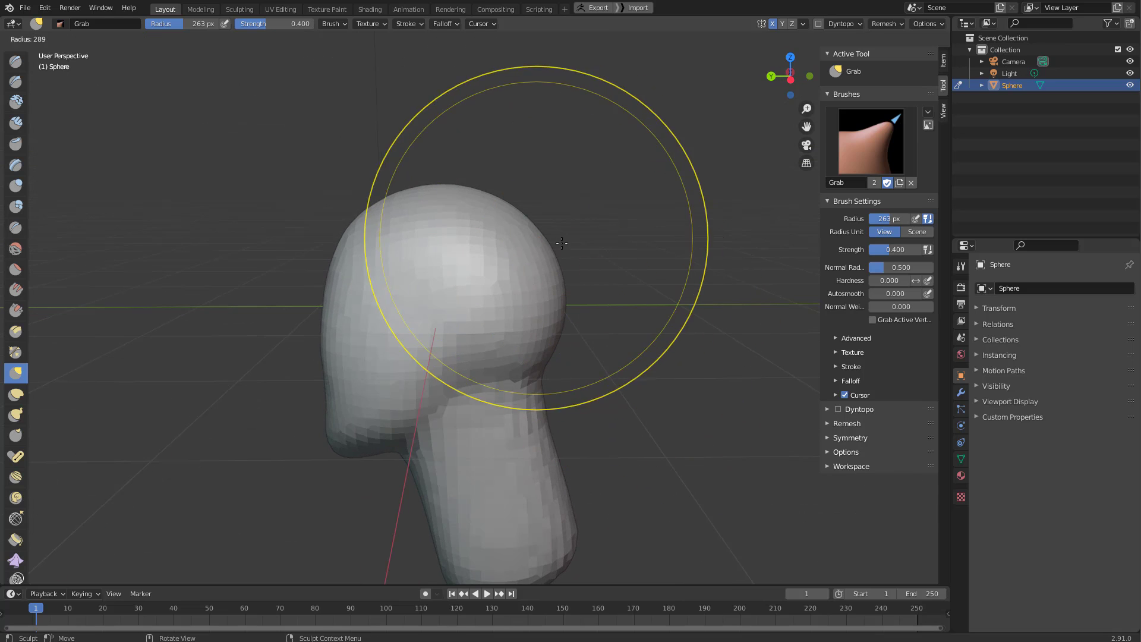
click(526, 236)
drag(535, 347, 530, 345)
Reduce the Grab brush's radius to 231 px and adjust the neck below the head.
key(f)
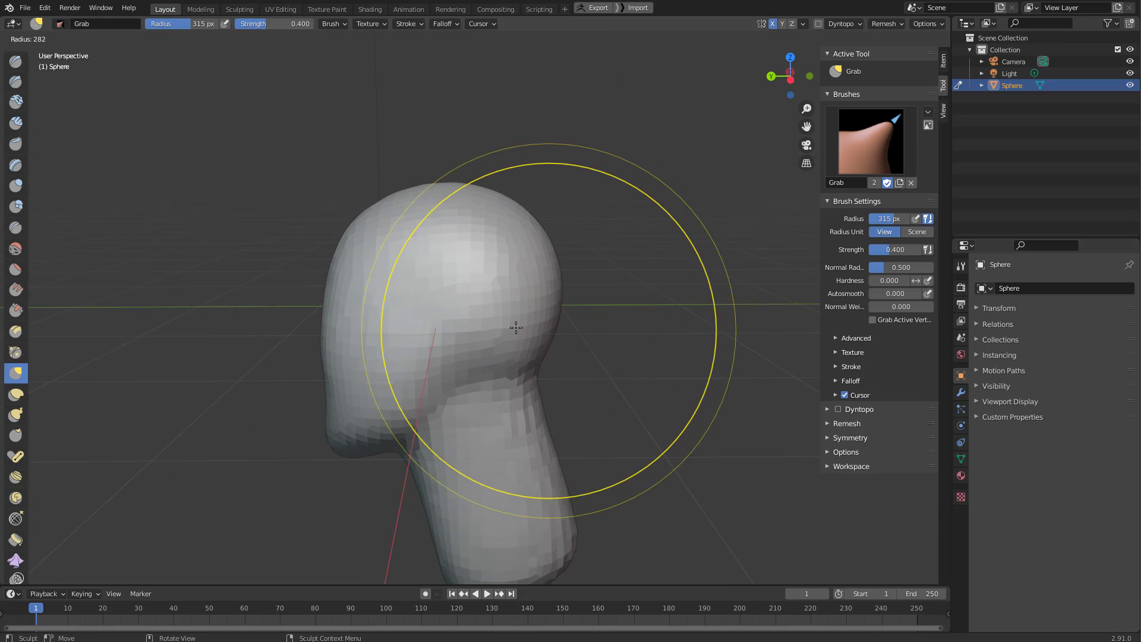
click(498, 329)
mouse_move(560, 345)
middle_down()
mouse_move(611, 283)
mouse_move(542, 302)
mouse_move(622, 353)
middle_up()
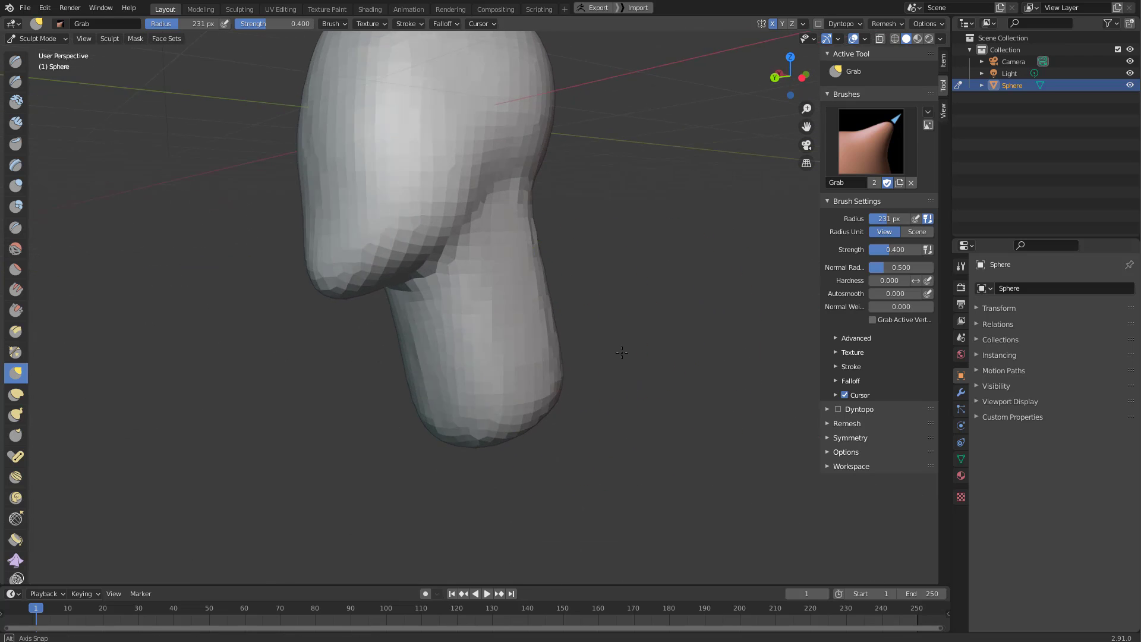
mouse_move(549, 391)
middle_down()
mouse_move(448, 204)
mouse_move(485, 348)
mouse_move(522, 347)
mouse_move(580, 410)
mouse_move(717, 382)
mouse_move(616, 352)
mouse_move(637, 328)
middle_up()
scroll(604, 351, down, 2)
Reduce the Grab brush's radius to 201 px and 144 px and shape the face and jaw.
key(f)
click(517, 266)
key(f)
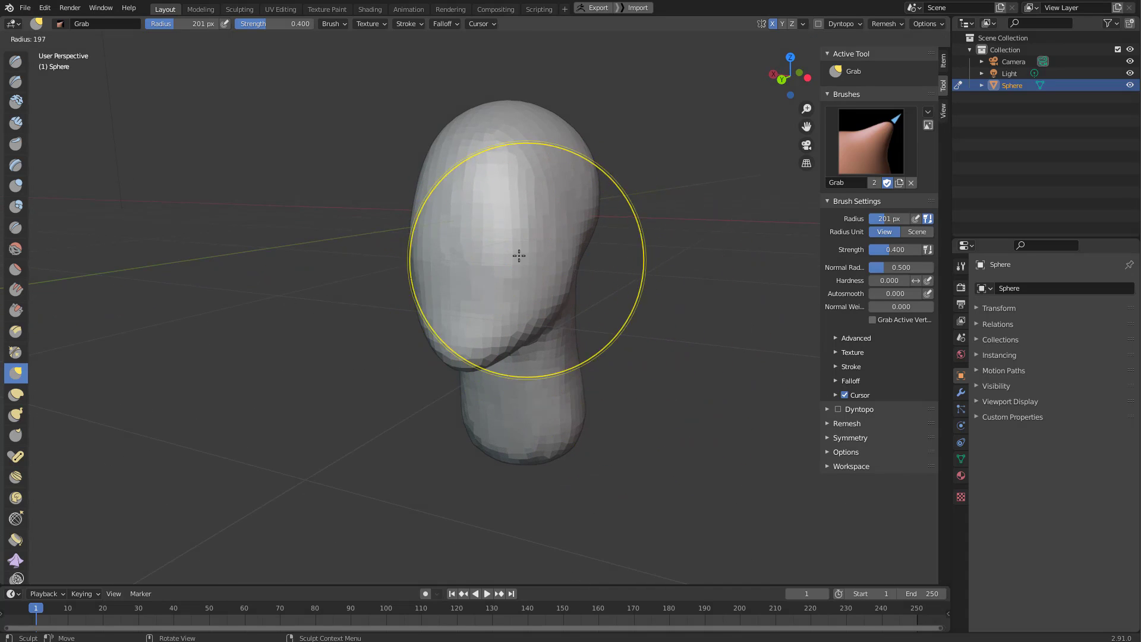
click(488, 265)
mouse_move(487, 266)
middle_down()
mouse_move(581, 300)
mouse_move(489, 262)
mouse_move(483, 342)
middle_up()
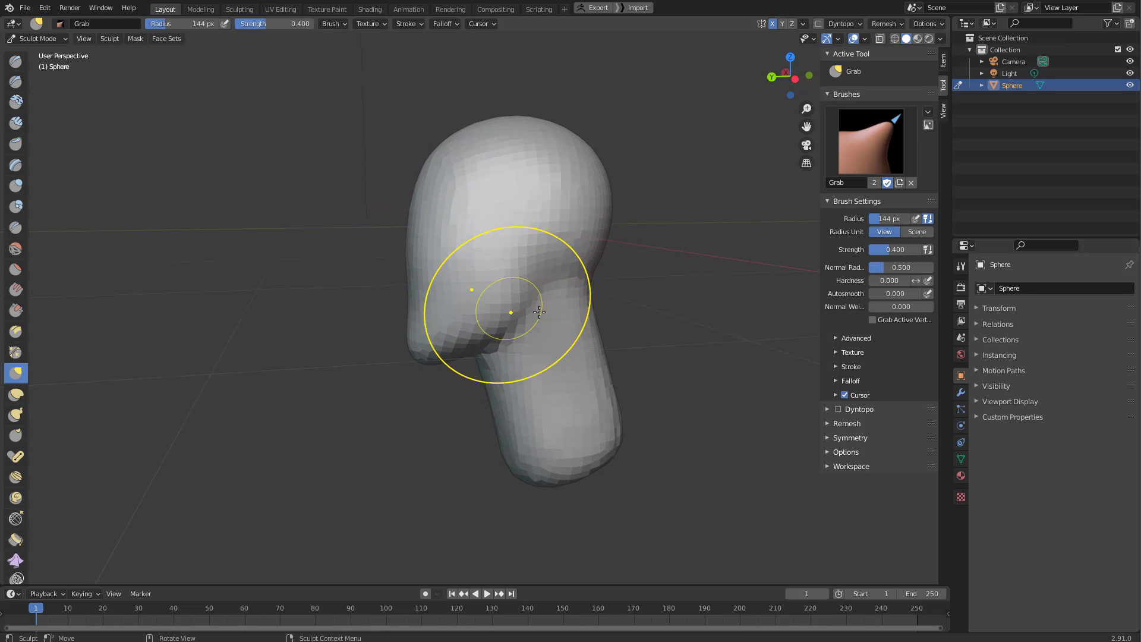
mouse_move(539, 312)
middle_down()
mouse_move(527, 277)
mouse_move(479, 317)
mouse_move(450, 371)
mouse_move(383, 383)
mouse_move(492, 357)
mouse_move(514, 278)
mouse_move(475, 362)
mouse_move(601, 349)
mouse_move(548, 354)
mouse_move(560, 386)
mouse_move(484, 377)
mouse_move(461, 359)
mouse_move(500, 306)
mouse_move(488, 352)
mouse_move(547, 294)
middle_up()
Reduce the Grab brush's radius to 117 px and refine the transition between the jaw and the neck.
key(f)
click(498, 322)
key(f)
click(487, 327)
middle_drag(486, 329, 453, 225)
mouse_move(535, 273)
middle_down()
mouse_move(497, 278)
mouse_move(543, 273)
mouse_move(589, 198)
mouse_move(502, 214)
mouse_move(507, 239)
mouse_move(586, 280)
middle_up()
key(f)
click(501, 268)
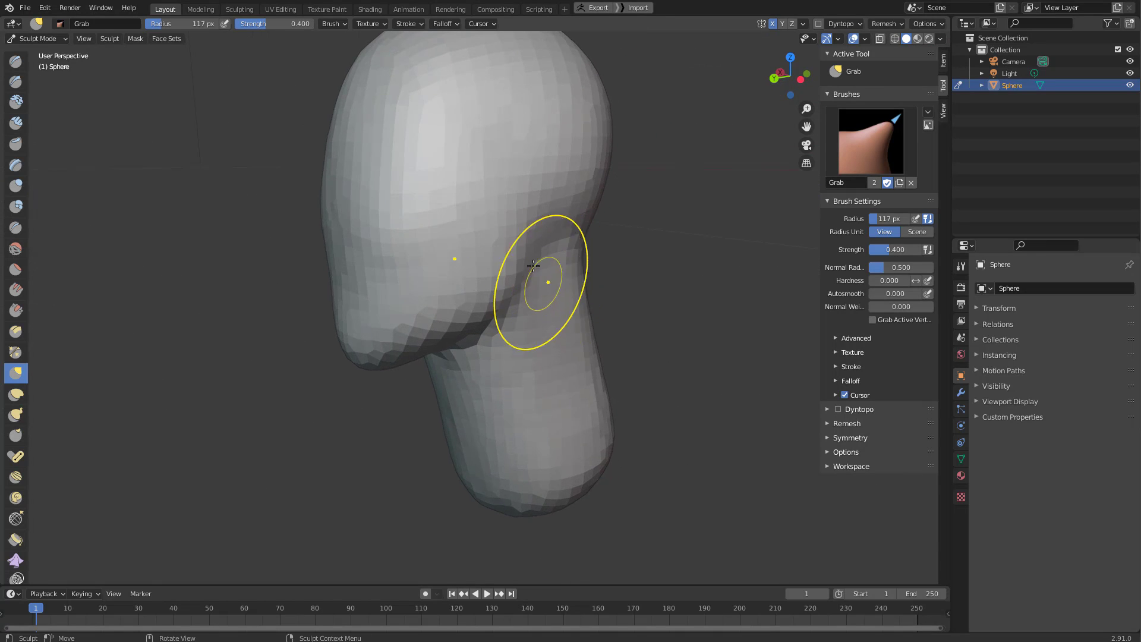
Pull the lower end of the neck outward into shoulders with the Grab brush.
middle_drag(530, 306, 520, 380)
scroll(520, 380, down, 4)
middle_drag(573, 354, 558, 298)
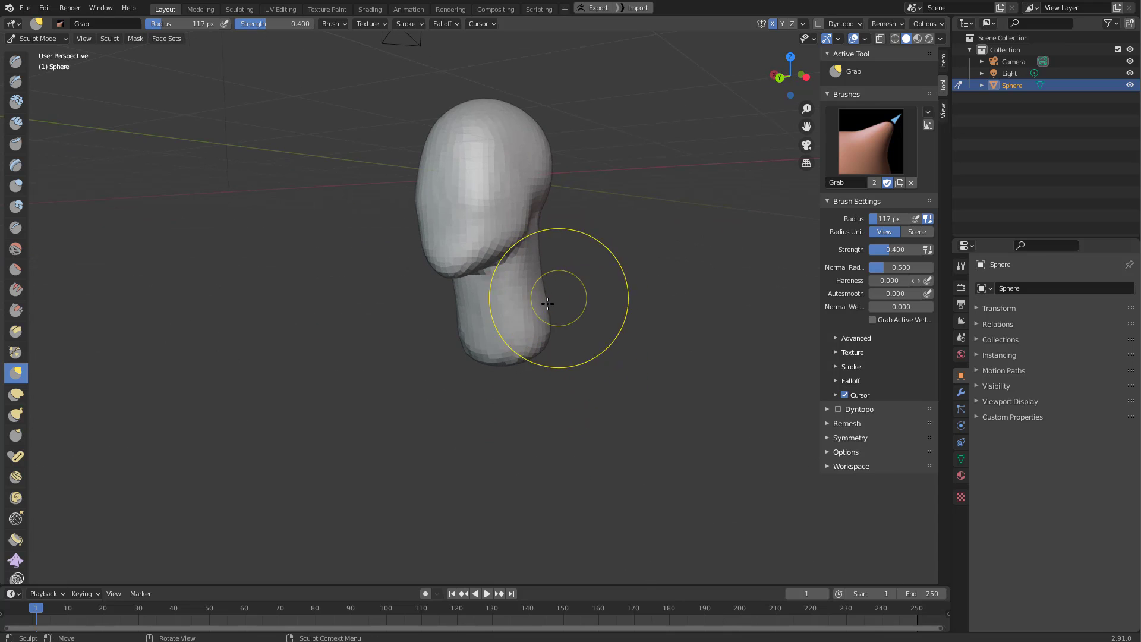
key(f)
click(579, 335)
mouse_move(580, 338)
middle_down()
mouse_move(584, 361)
mouse_move(563, 337)
mouse_move(535, 328)
mouse_move(579, 325)
mouse_move(517, 347)
middle_up()
Set the Grab brush's radius to 99 px, widen the shoulders symmetrically and remesh the bust.
key(f)
click(511, 327)
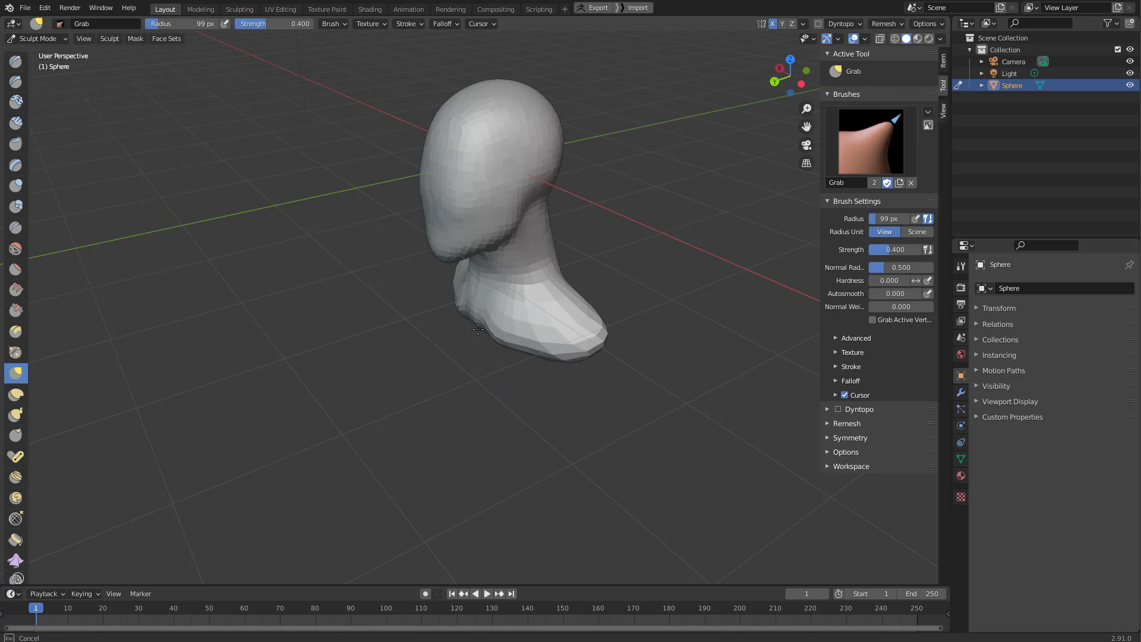
mouse_move(504, 359)
middle_down()
mouse_move(573, 313)
mouse_move(509, 358)
mouse_move(541, 315)
mouse_move(534, 370)
mouse_move(643, 391)
middle_up()
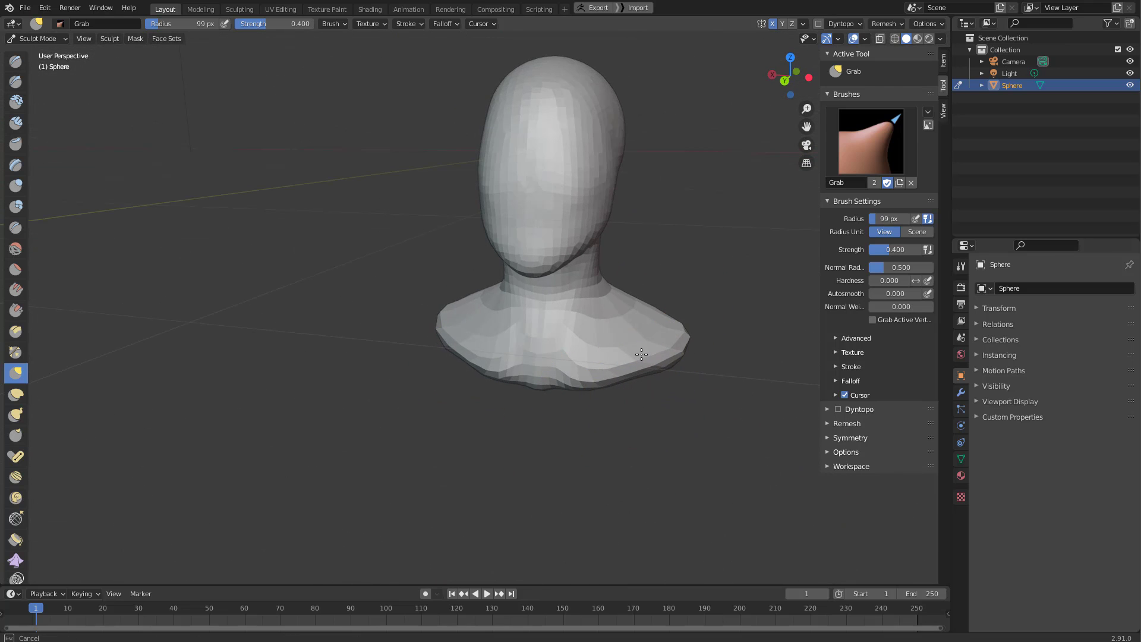
mouse_move(637, 335)
middle_down()
mouse_move(619, 323)
mouse_move(584, 347)
mouse_move(584, 315)
middle_up()
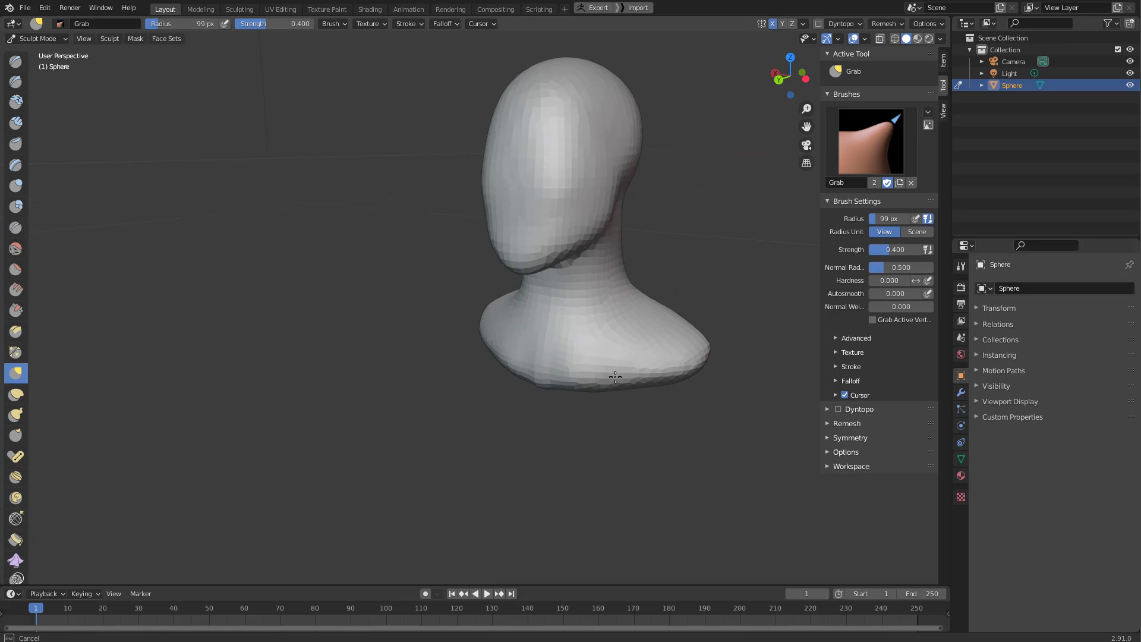
Set the Grab brush's radius to 93 px, enlarge it again and pull out the upper back below the neck.
mouse_move(582, 369)
middle_down()
mouse_move(565, 344)
mouse_move(474, 369)
mouse_move(486, 359)
mouse_move(441, 331)
mouse_move(540, 324)
mouse_move(465, 363)
mouse_move(476, 356)
mouse_move(451, 333)
mouse_move(454, 304)
mouse_move(466, 303)
middle_up()
key(f)
key(f)
click(444, 343)
key(f)
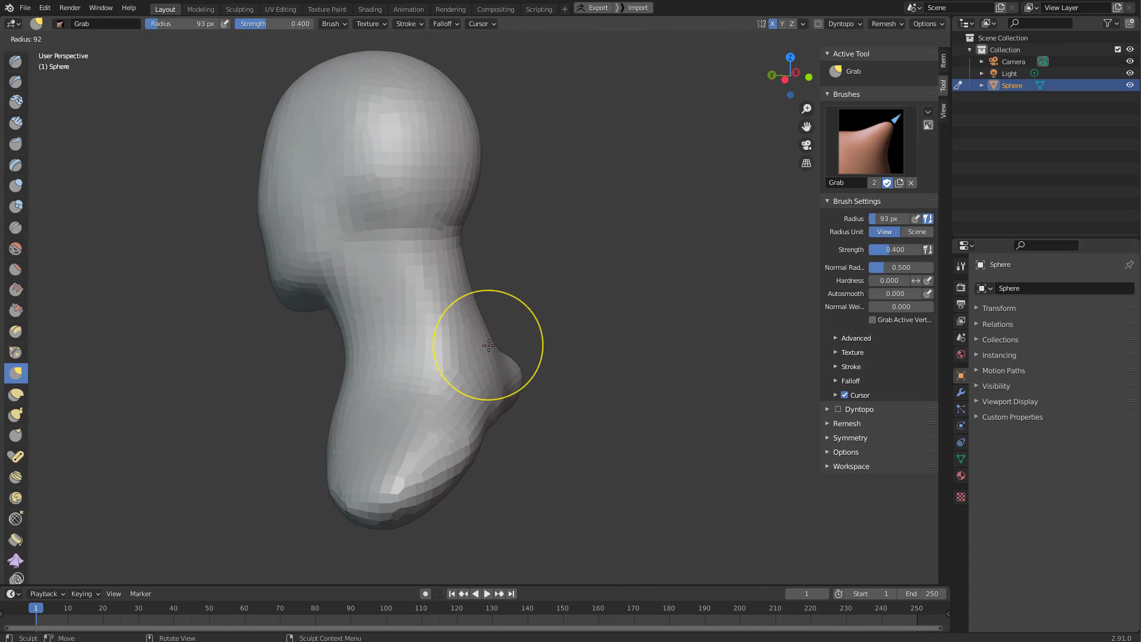
click(554, 345)
mouse_move(467, 329)
middle_down()
mouse_move(486, 327)
mouse_move(470, 286)
middle_up()
Set the Grab brush's radius to 119 px and smoothly shape the back of the neck and the shoulders.
key(f)
click(518, 293)
drag(434, 287, 442, 294)
key(f)
mouse_move(470, 305)
middle_down()
mouse_move(483, 311)
mouse_move(466, 349)
middle_up()
click(554, 333)
drag(458, 350, 454, 352)
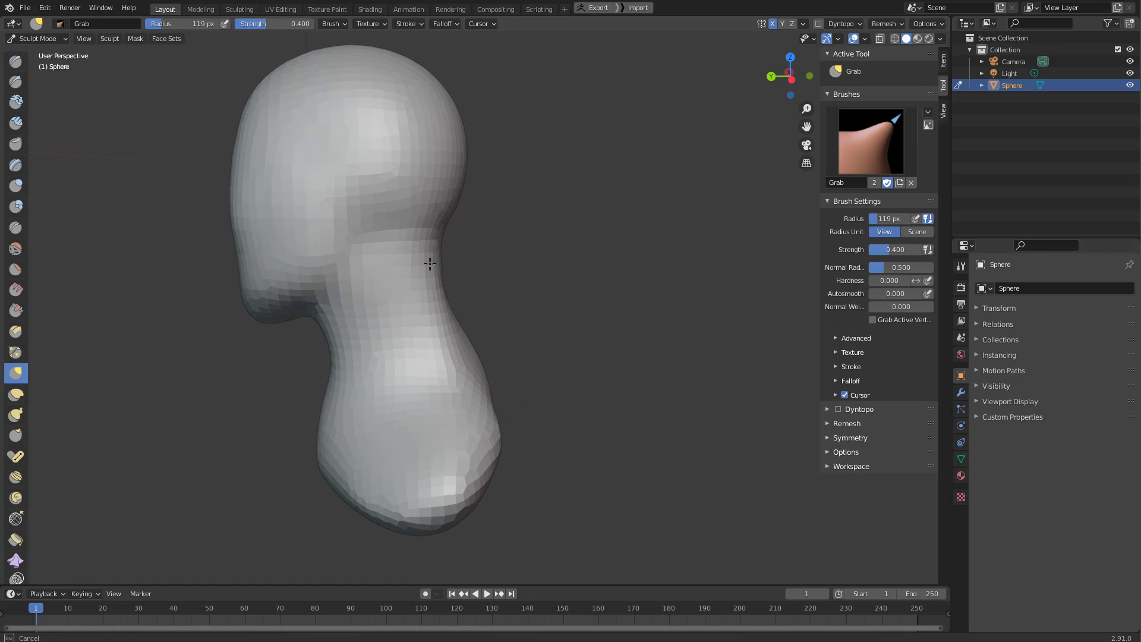
middle_drag(477, 364, 522, 331)
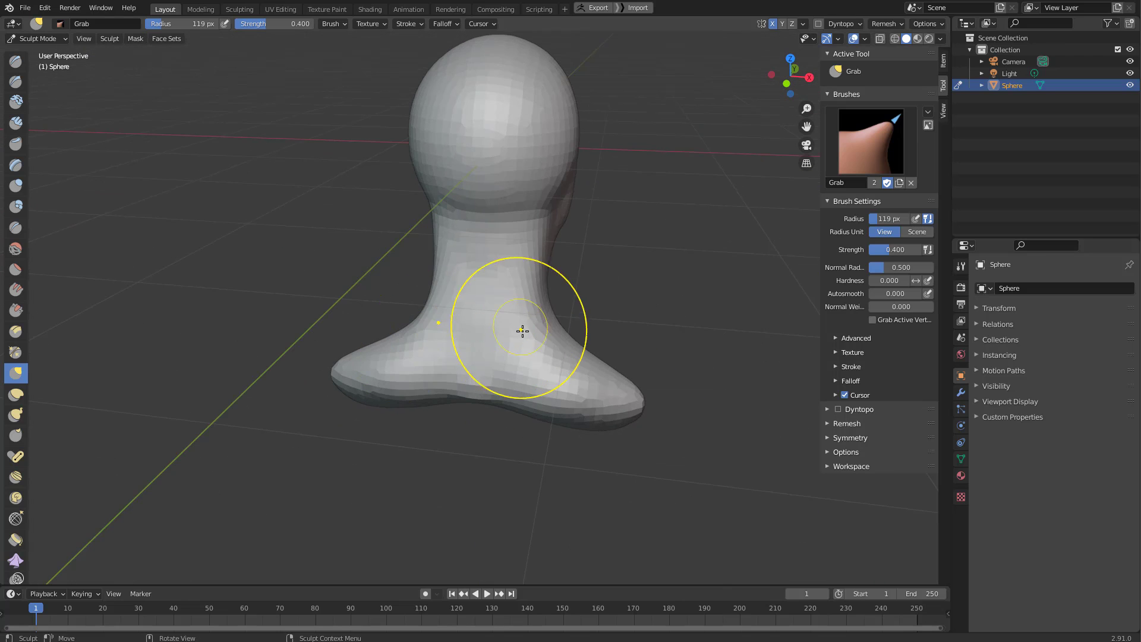
middle_drag(532, 281, 476, 262)
middle_drag(529, 250, 428, 262)
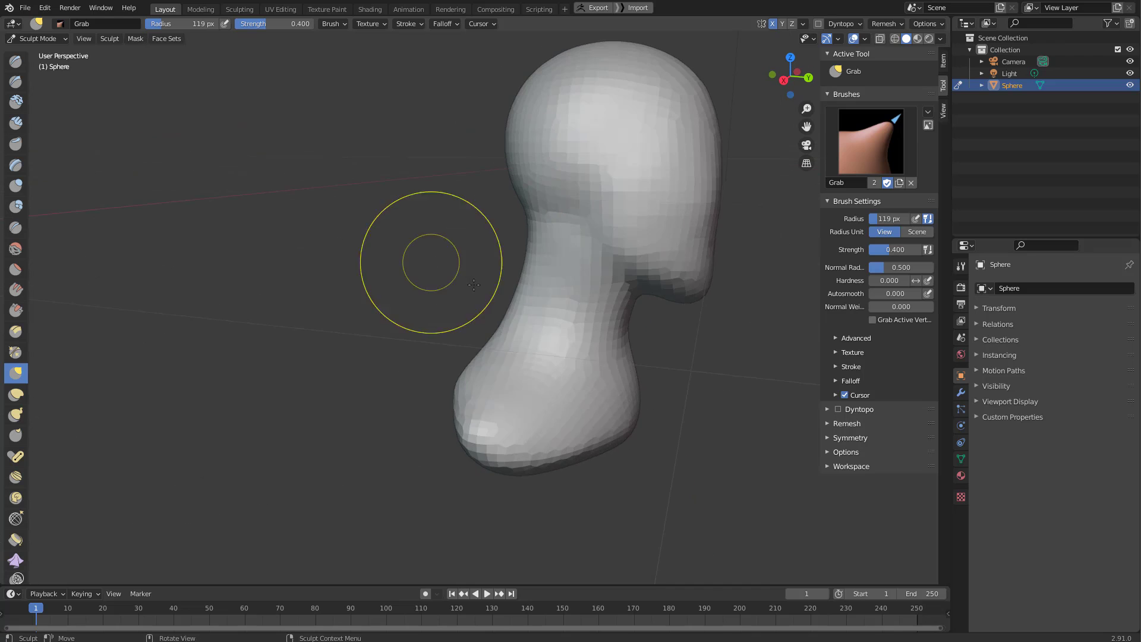
mouse_move(524, 312)
middle_down()
mouse_move(537, 291)
mouse_move(562, 298)
mouse_move(593, 262)
mouse_move(499, 387)
mouse_move(474, 377)
mouse_move(484, 375)
mouse_move(497, 267)
mouse_move(528, 298)
middle_up()
Set the brush radius to 35 px, mask an ear-shaped area on the side of the head and invert the mask.
key(f)
click(469, 298)
scroll(411, 346, up, 3)
mouse_move(411, 346)
middle_down()
mouse_move(497, 324)
mouse_move(497, 269)
mouse_move(477, 273)
middle_up()
scroll(504, 273, up, 3)
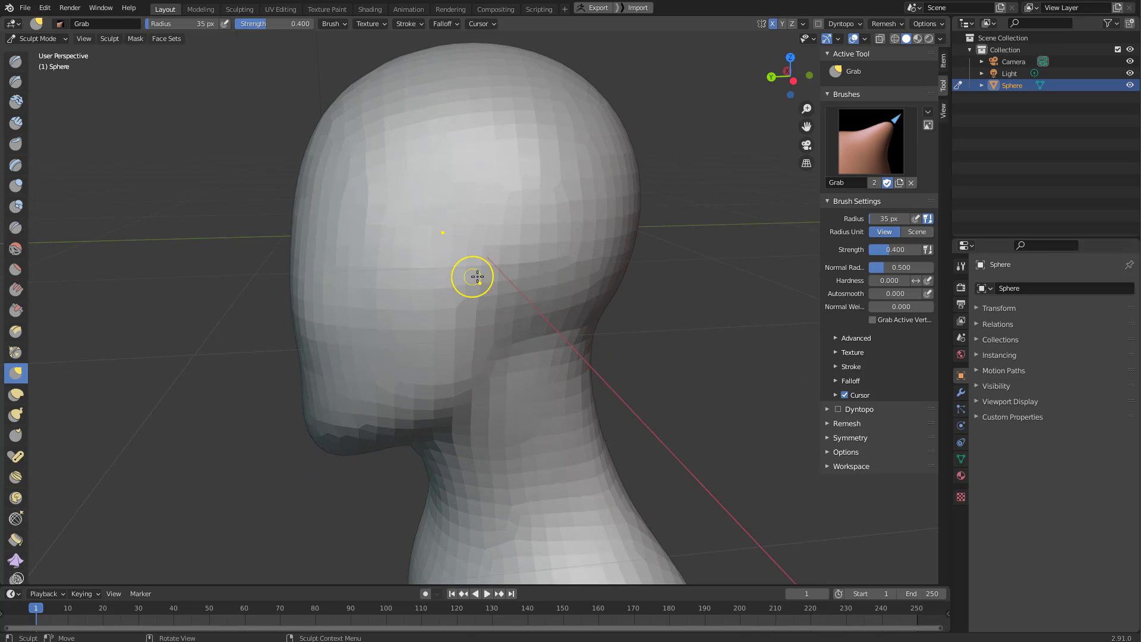
key(m)
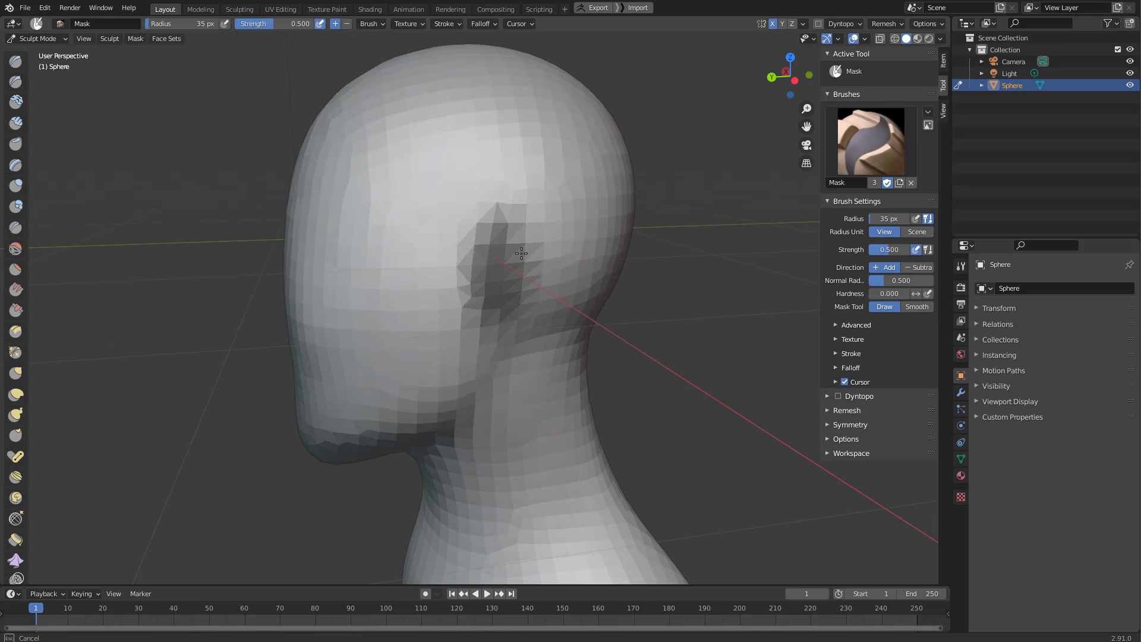
key(g)
middle_drag(647, 287, 675, 288)
key(ctrl+i)
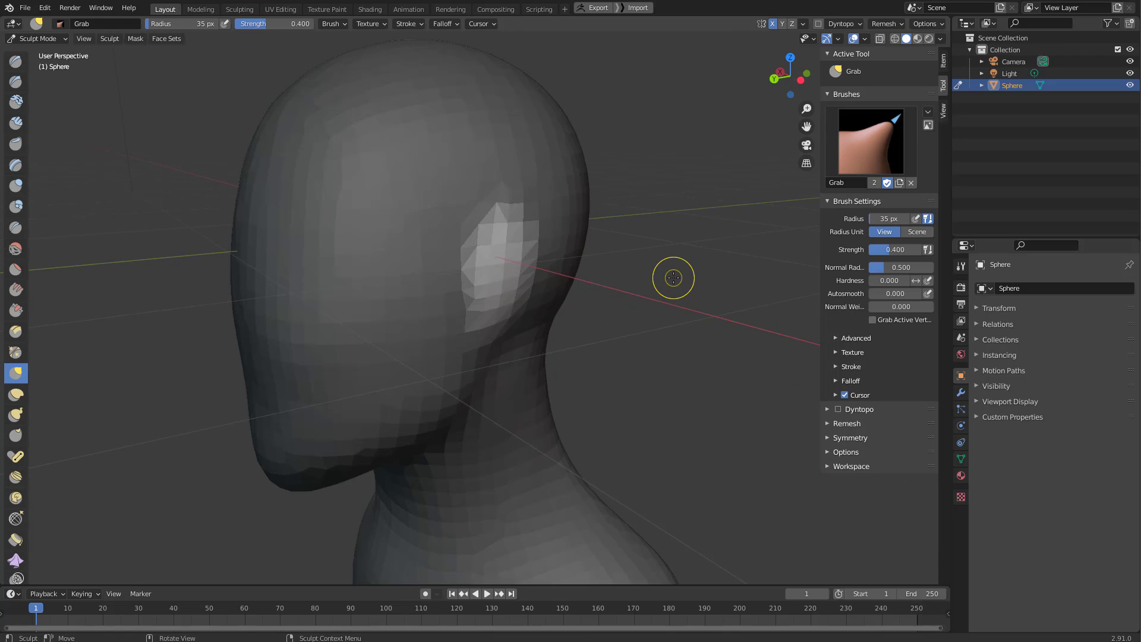
Enlarge the Grab brush to 198 px and pull the unmasked ear area outward from the head.
middle_drag(431, 328, 478, 316)
key(f)
click(692, 294)
mouse_move(613, 296)
middle_down()
mouse_move(644, 296)
mouse_move(622, 242)
mouse_move(568, 288)
mouse_move(586, 316)
mouse_move(548, 319)
mouse_move(565, 272)
mouse_move(606, 278)
mouse_move(497, 259)
mouse_move(581, 268)
middle_up()
scroll(586, 316, down, 3)
key(bracketleft)
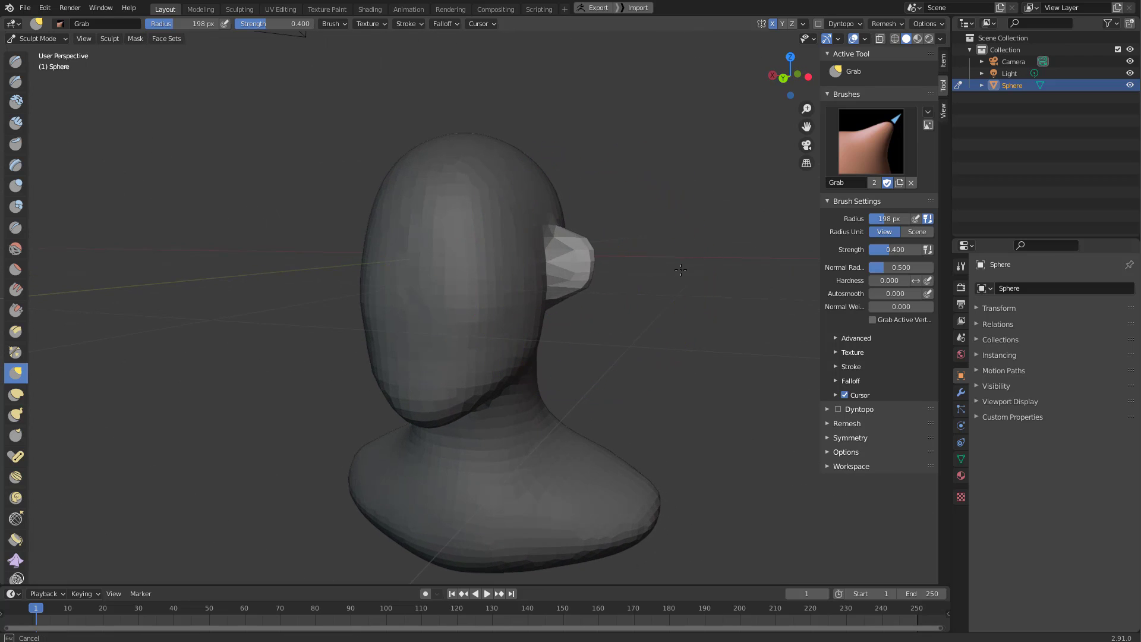
Clear the mask, set the Grab brush's radius to 128 px and adjust the ear's position and angle.
mouse_move(681, 270)
middle_down()
mouse_move(576, 262)
mouse_move(685, 253)
middle_up()
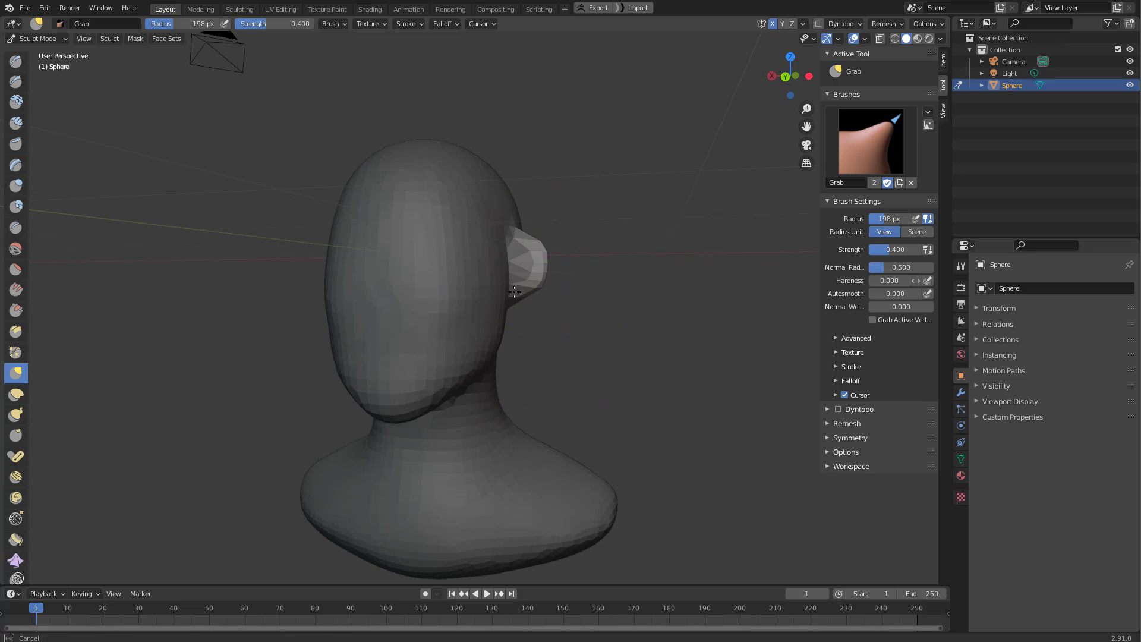
mouse_move(545, 259)
middle_down()
mouse_move(527, 315)
mouse_move(606, 280)
mouse_move(657, 276)
middle_up()
key(f)
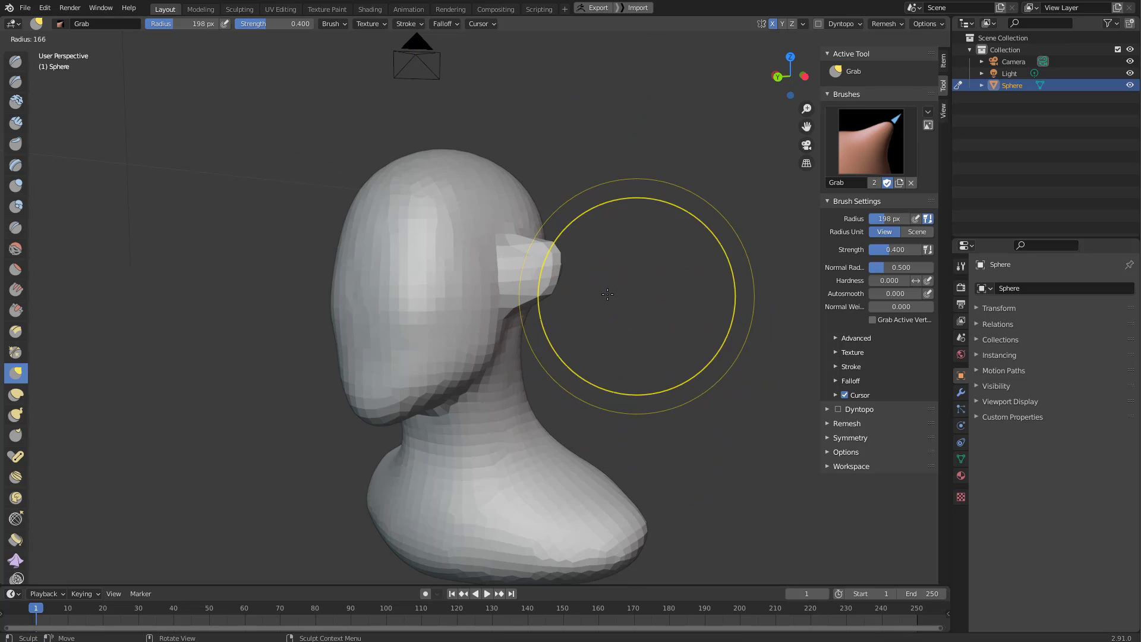
click(595, 295)
middle_drag(592, 292, 541, 304)
drag(518, 276, 505, 309)
middle_drag(496, 342, 560, 357)
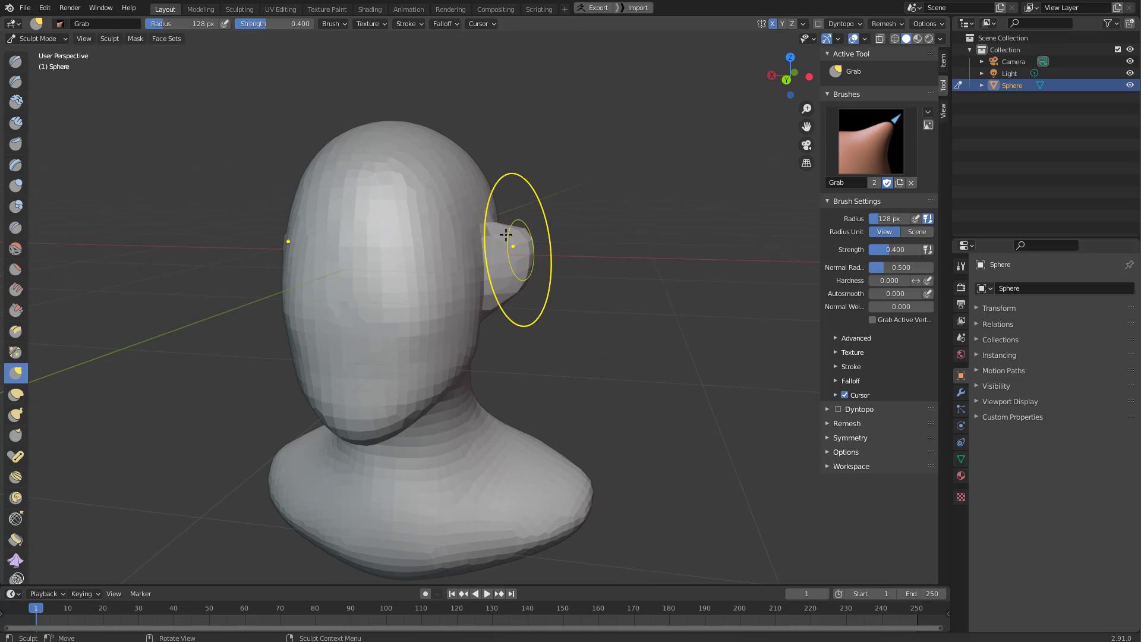
Undo the last ear adjustment, set the Grab brush's radius to 89 px and shape the ear's rim and inner hollow.
mouse_move(506, 235)
middle_down()
mouse_move(464, 224)
mouse_move(601, 235)
middle_up()
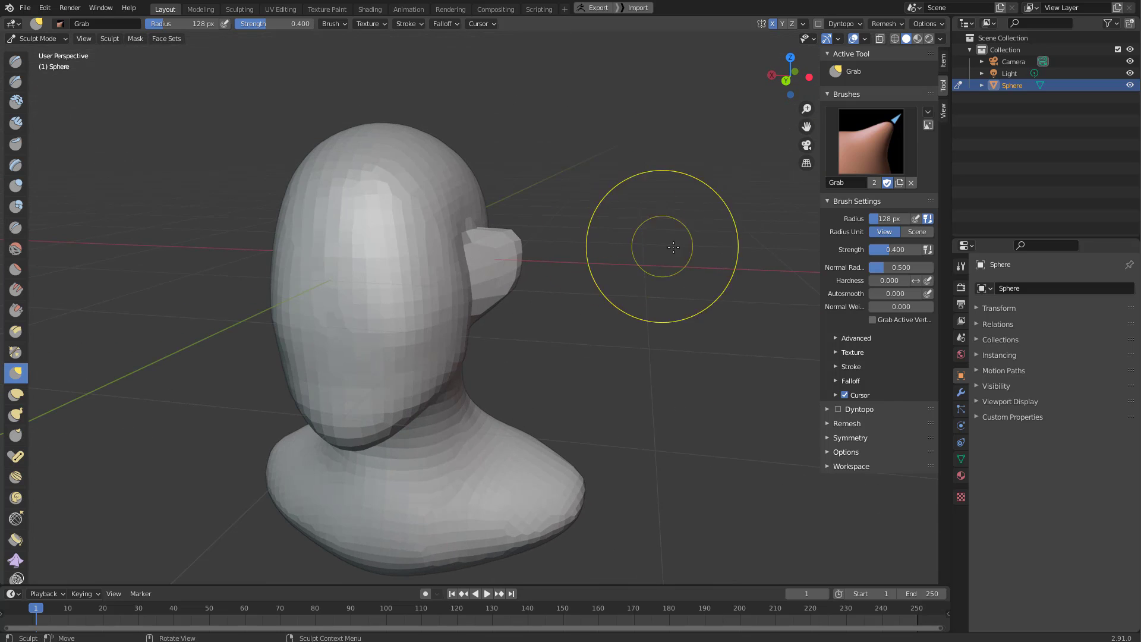
key(ctrl+z)
key(f)
click(541, 262)
mouse_move(541, 261)
middle_down()
mouse_move(477, 308)
mouse_move(527, 271)
mouse_move(503, 298)
middle_up()
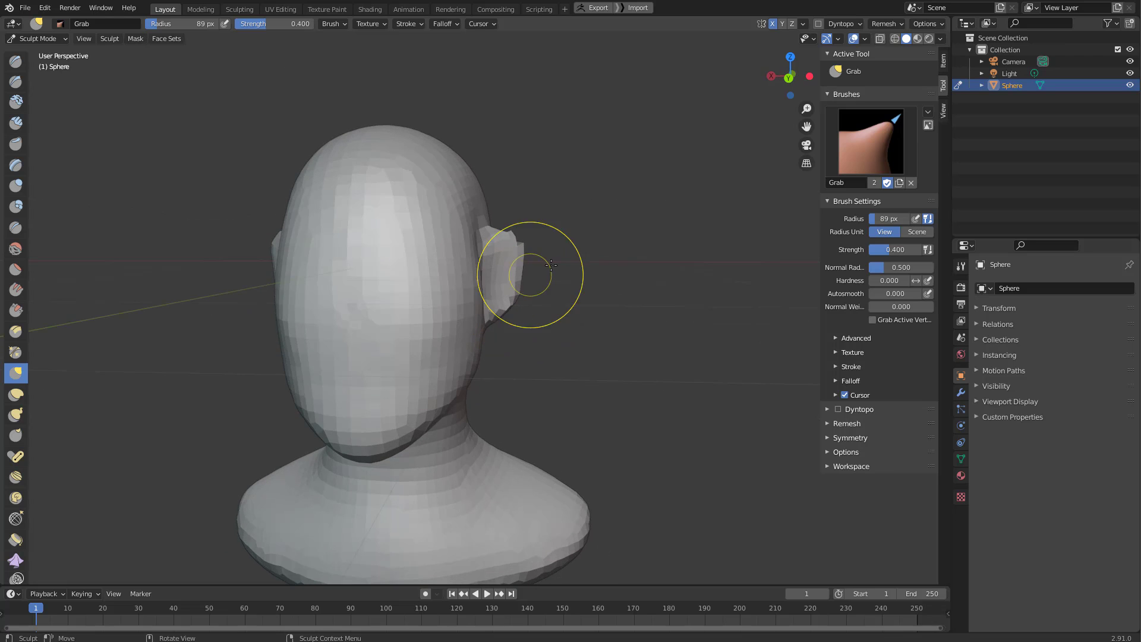
mouse_move(551, 264)
middle_down()
mouse_move(518, 250)
mouse_move(609, 270)
mouse_move(601, 222)
middle_up()
scroll(601, 222, up, 5)
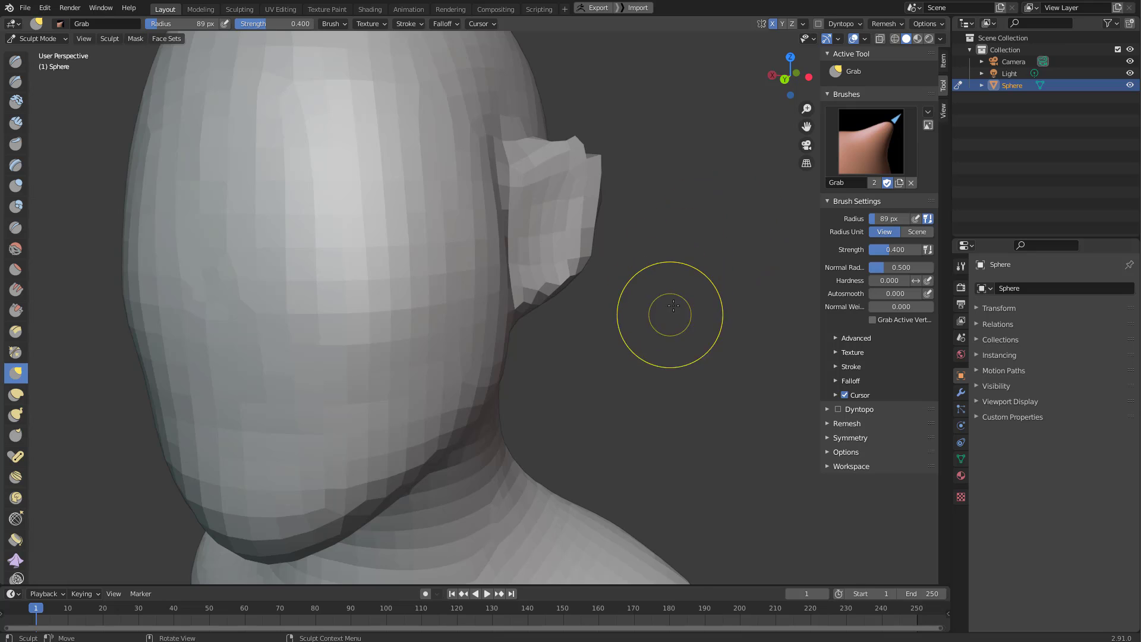
shift+middle_drag(673, 306, 733, 292)
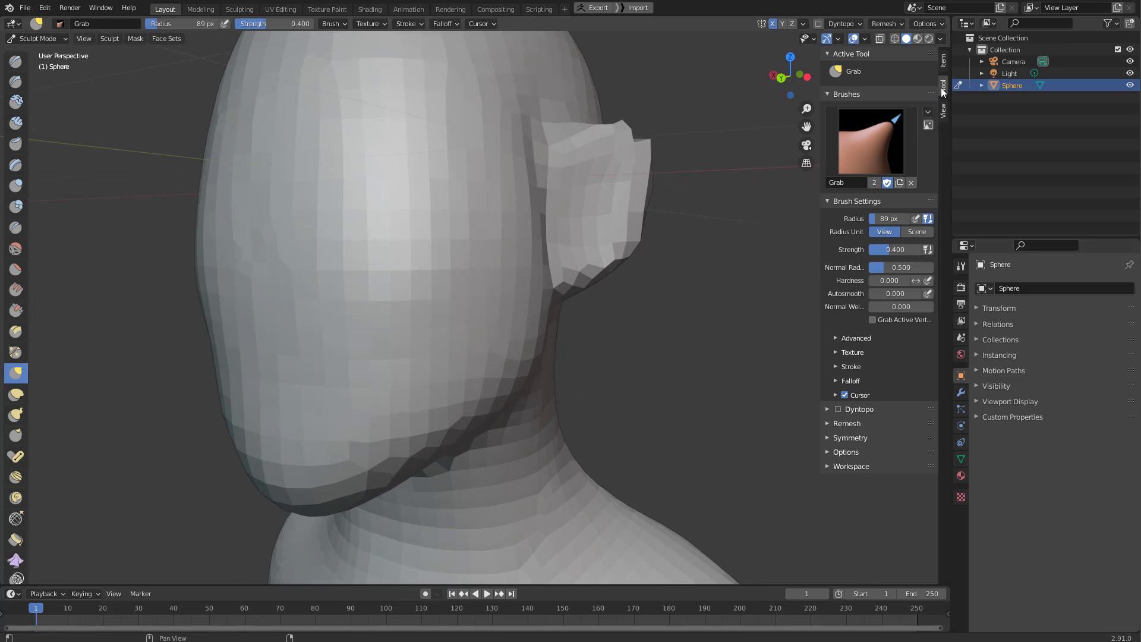
Display the Grab brush's tool settings in the Properties editor and toggle the 3D viewport's sidebar off and on.
click(961, 267)
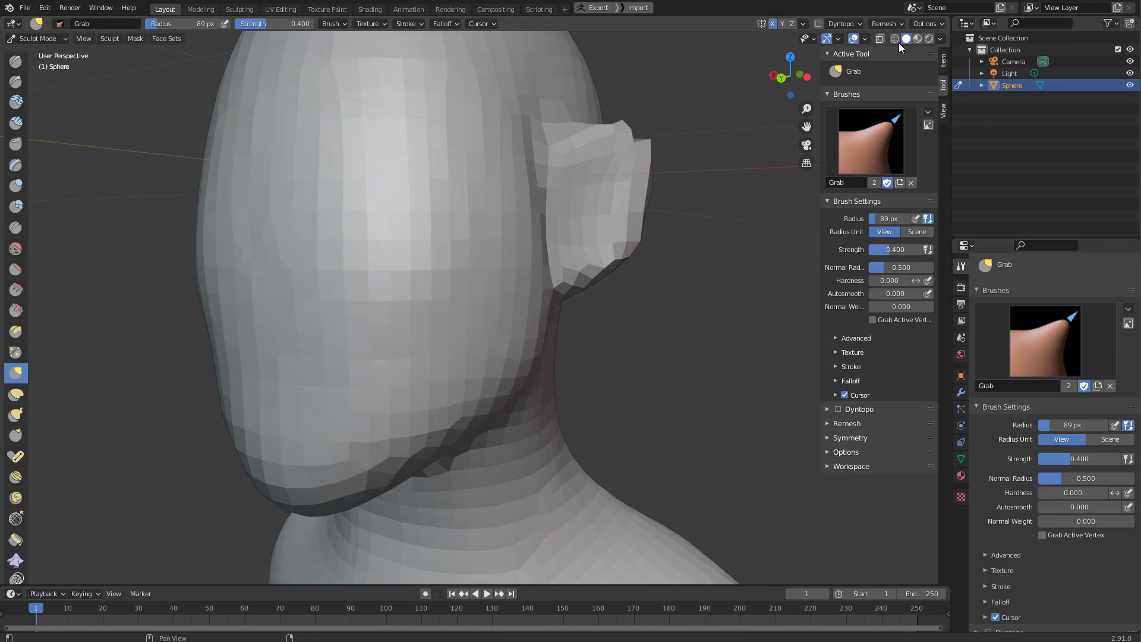
key(n)
key(n)
key(n)
key(n)
key(n)
key(n)
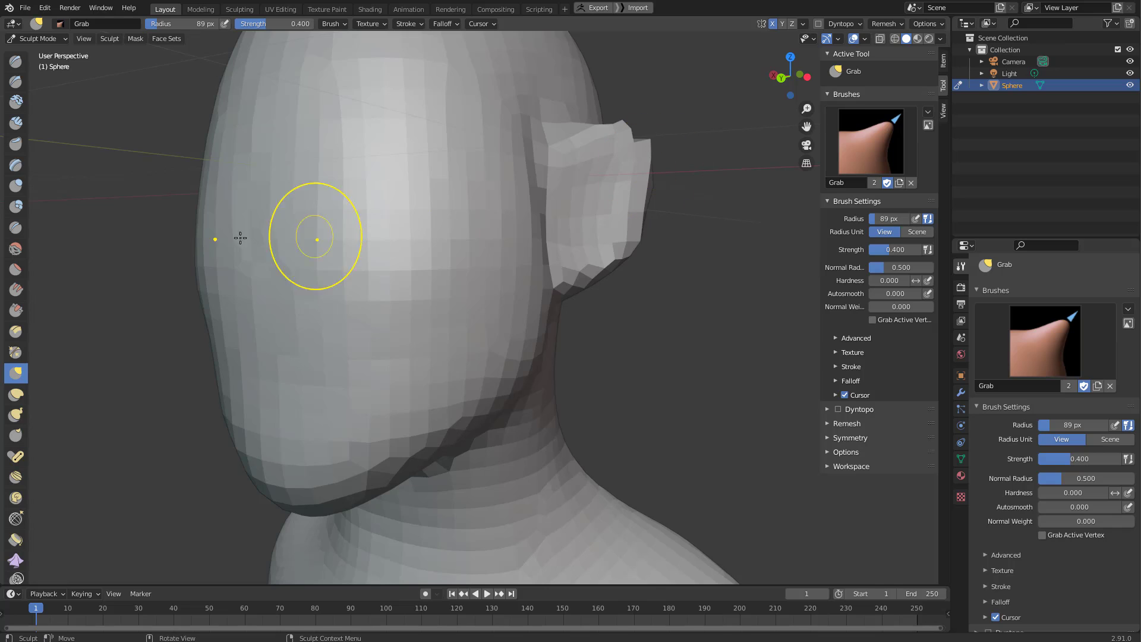
Toggle the 3D viewport's toolbar and sidebar, ending with the sidebar hidden and the toolbar displayed.
key(t)
key(t)
key(t)
key(t)
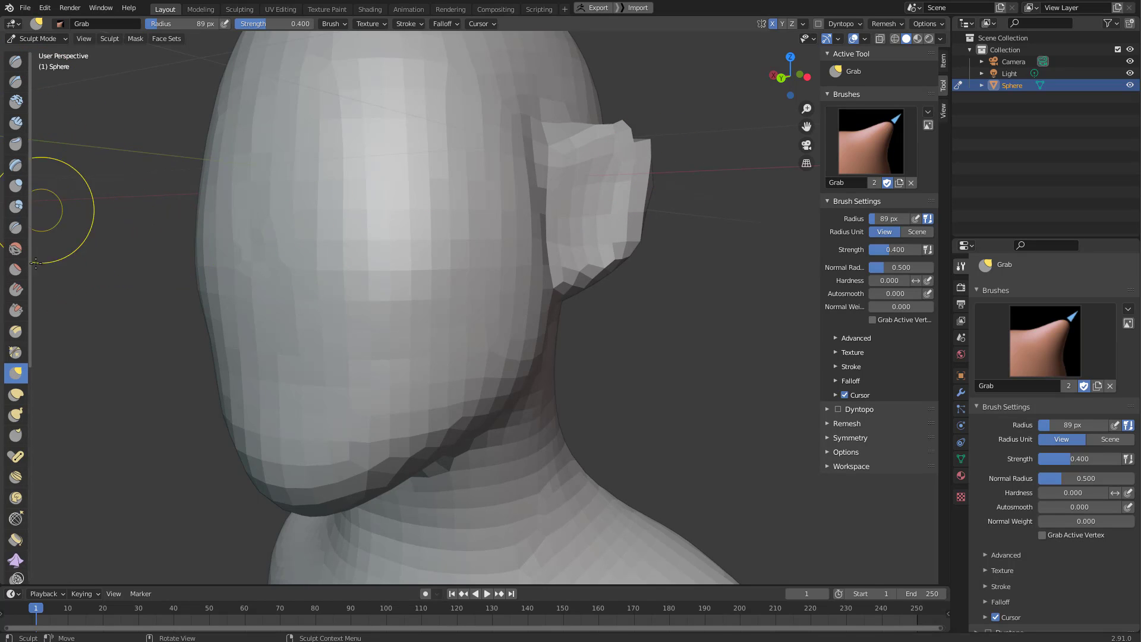
key(t)
key(t)
key(n)
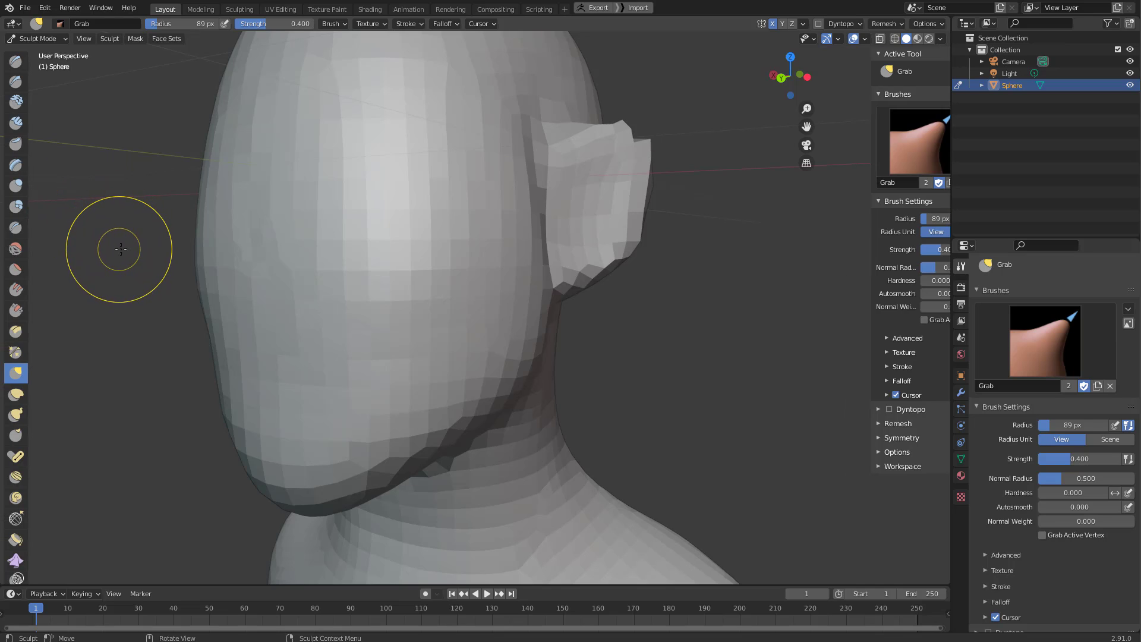
key(t)
key(n)
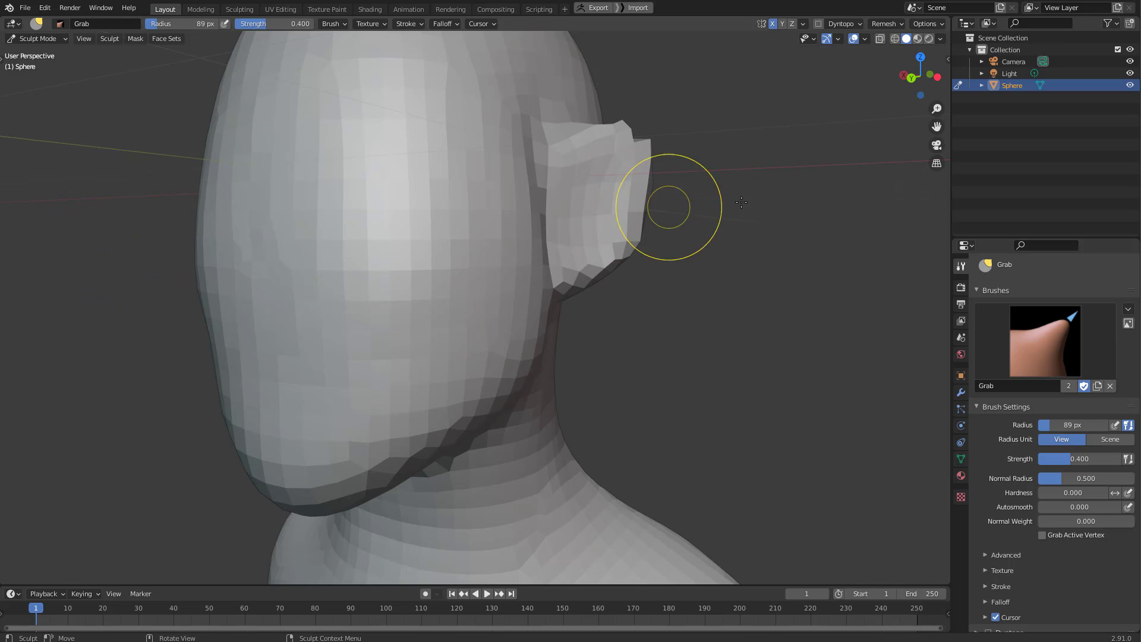
key(n)
key(n)
middle_drag(799, 334, 891, 262)
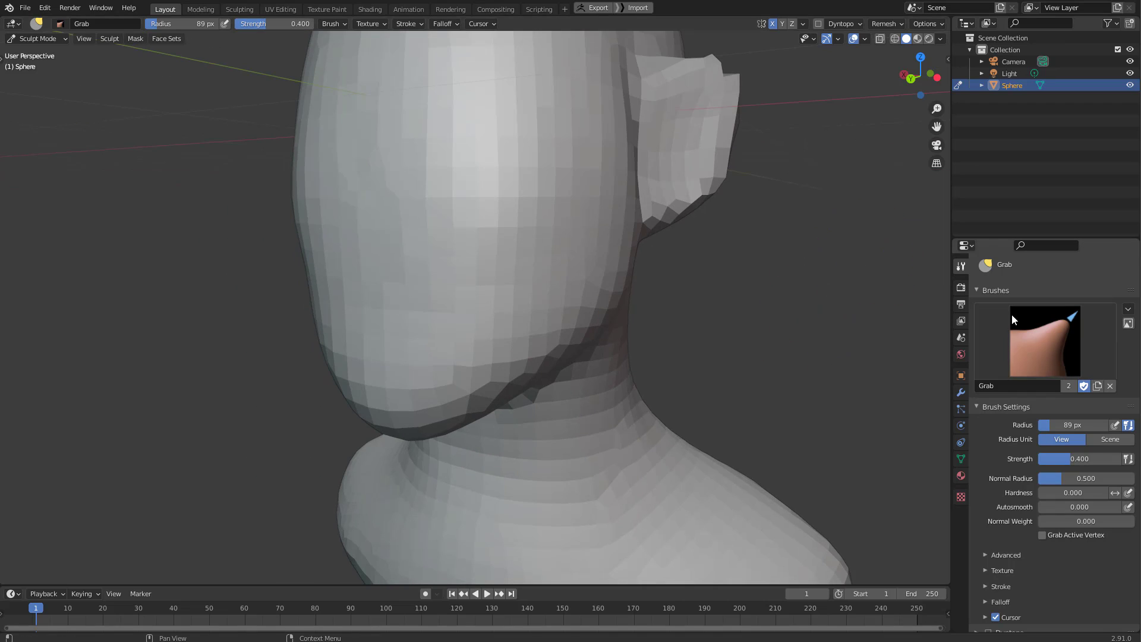
key(t)
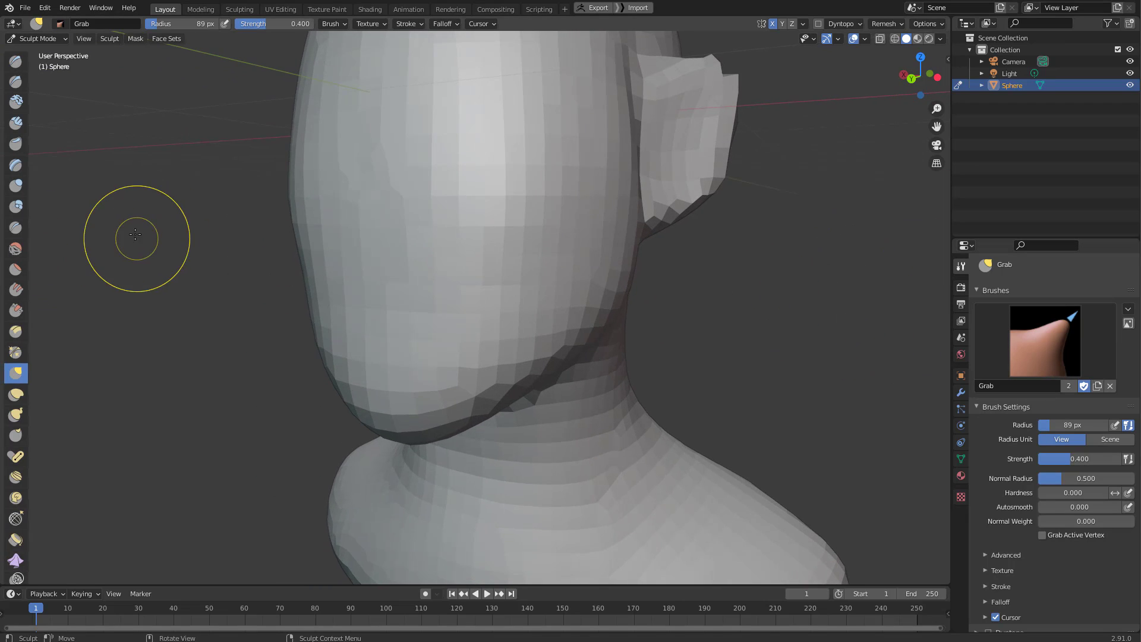
shift+middle_drag(415, 281, 503, 279)
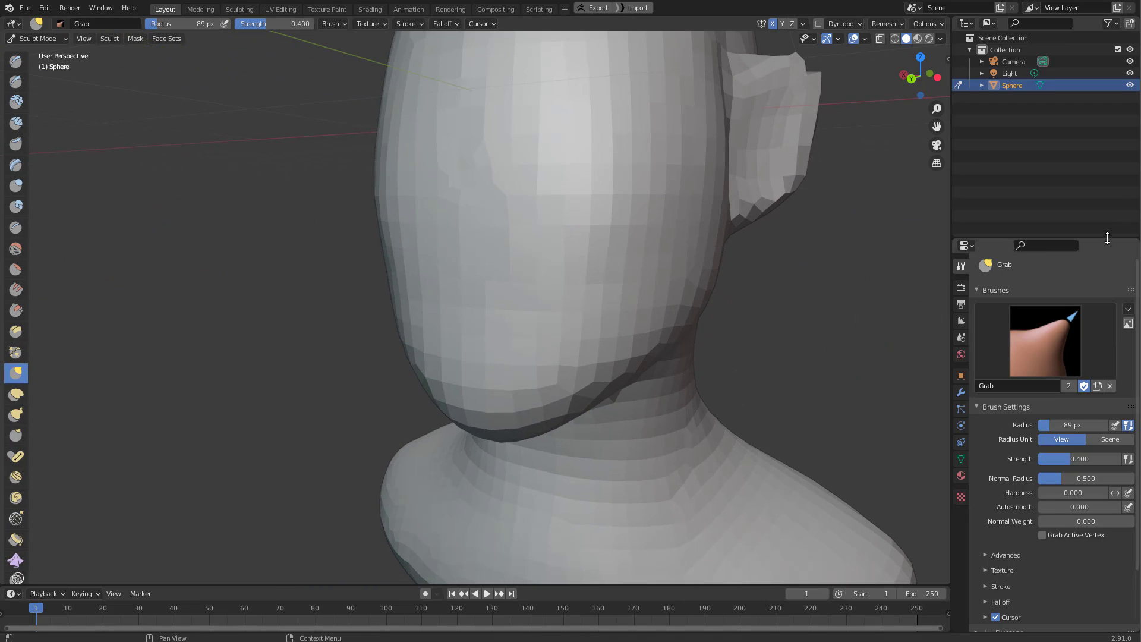
Enlarge the Properties editor vertically and expand its Remesh settings.
drag(1101, 238, 1101, 102)
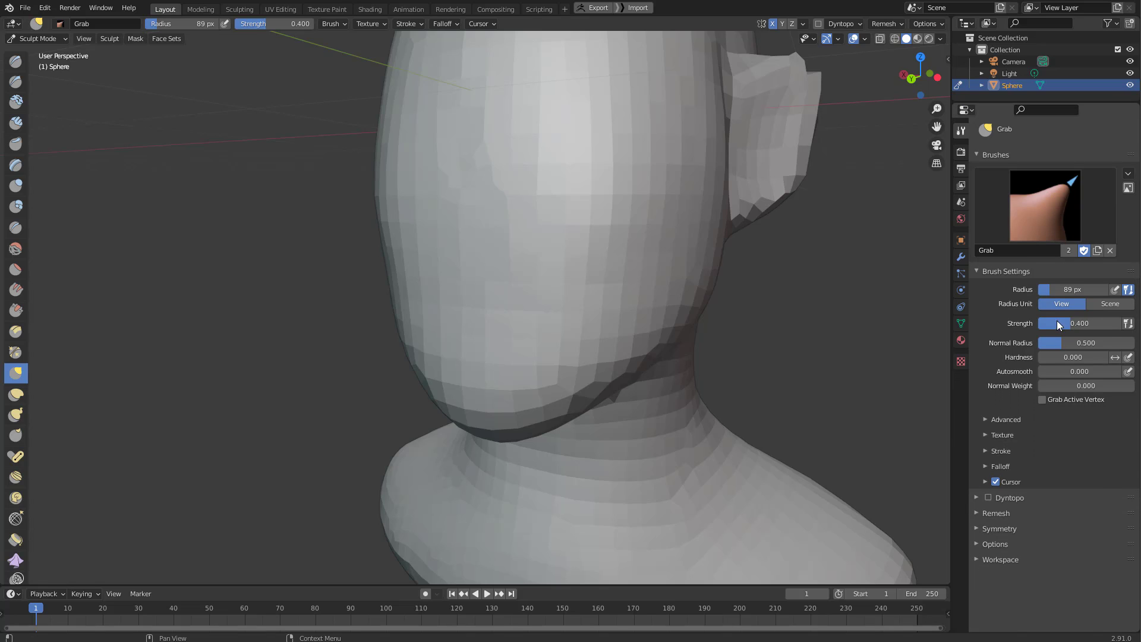
click(978, 514)
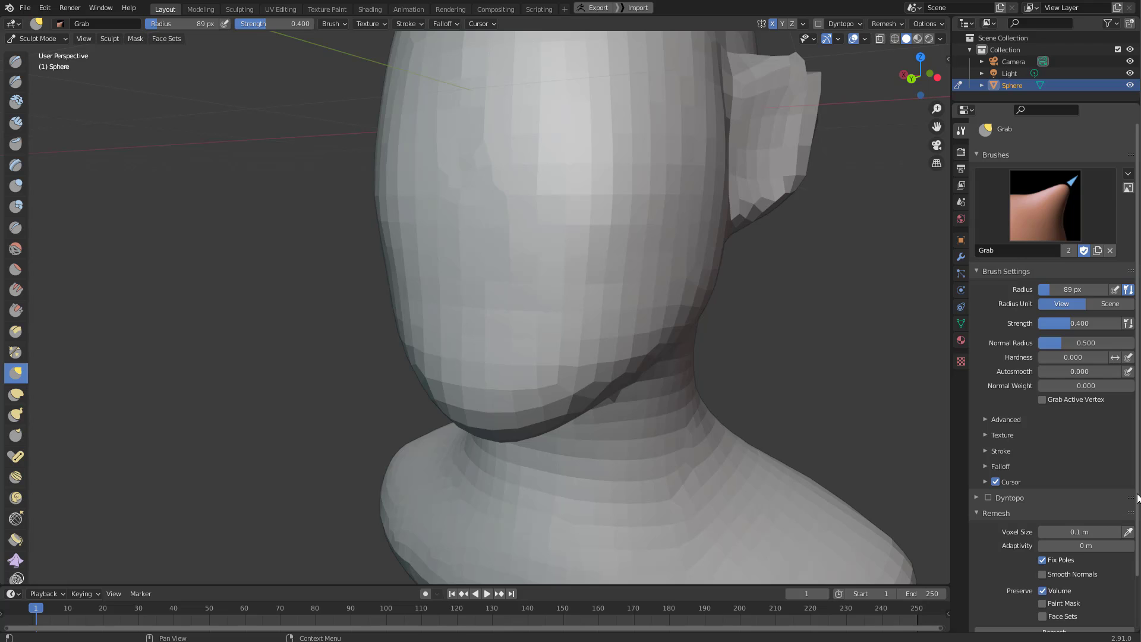
scroll(1008, 477, down, 3)
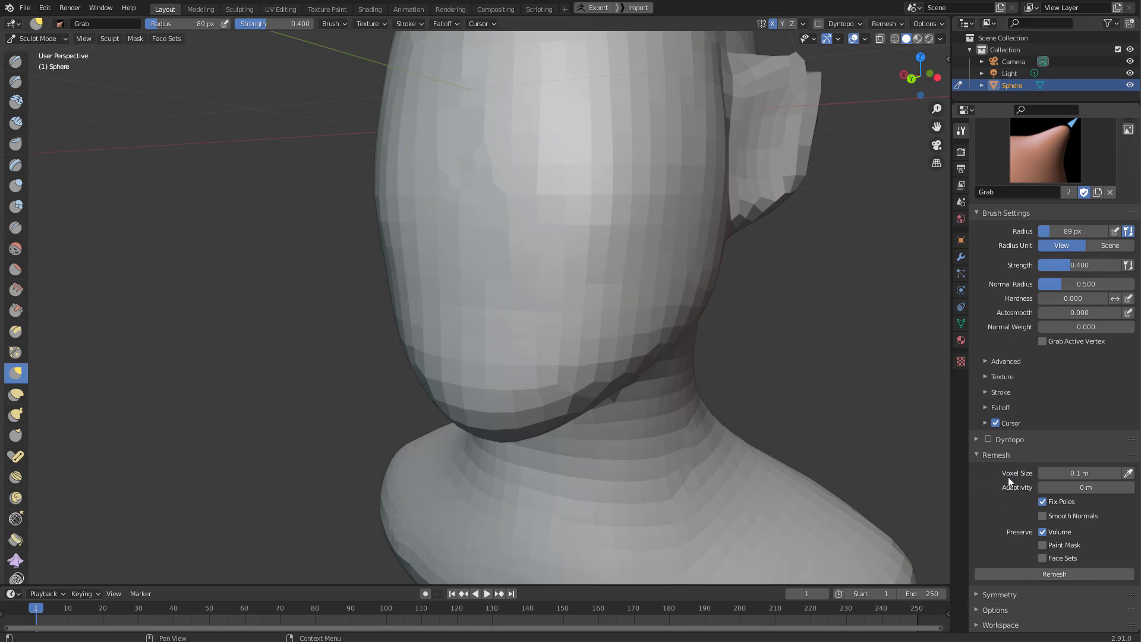
Remesh the whole bust with a voxel size of 0.1 m.
shift+middle_drag(925, 379, 850, 333)
scroll(806, 444, down, 3)
scroll(806, 329, up, 1)
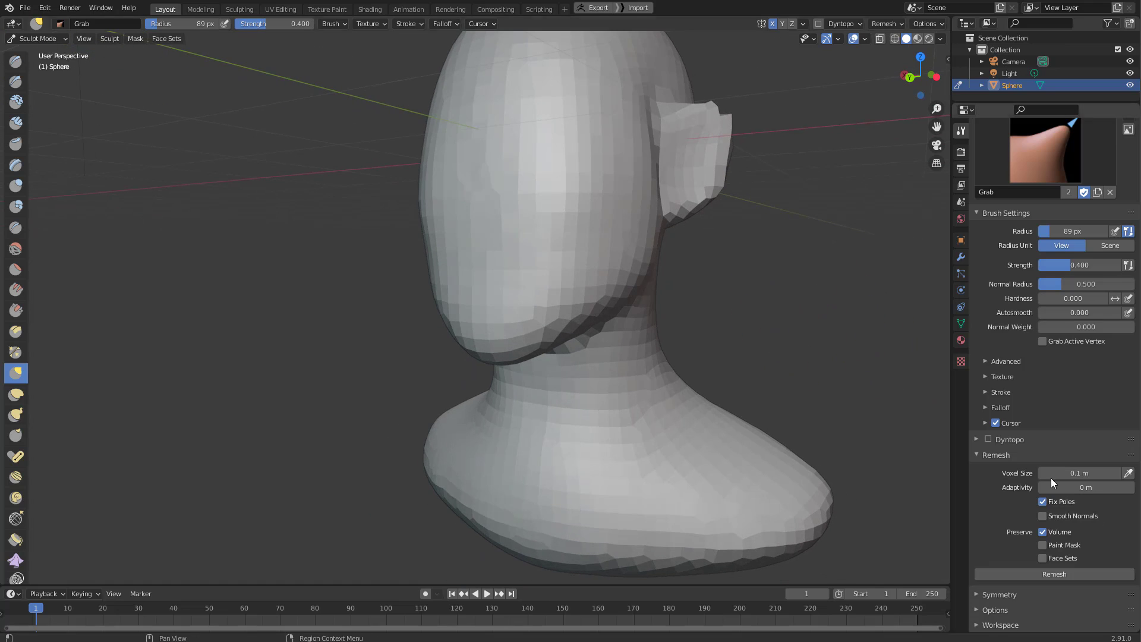
click(1053, 574)
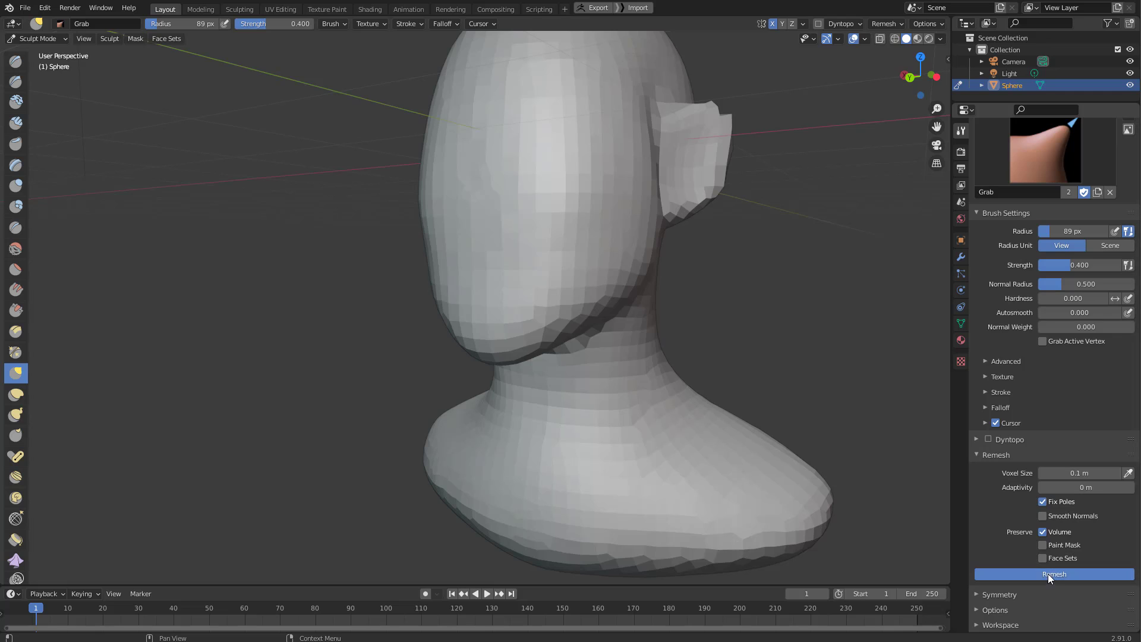
Set the Grab brush's strength to 0.479.
mouse_move(824, 456)
middle_down()
mouse_move(756, 288)
mouse_move(785, 280)
middle_up()
key(shift+f)
click(775, 316)
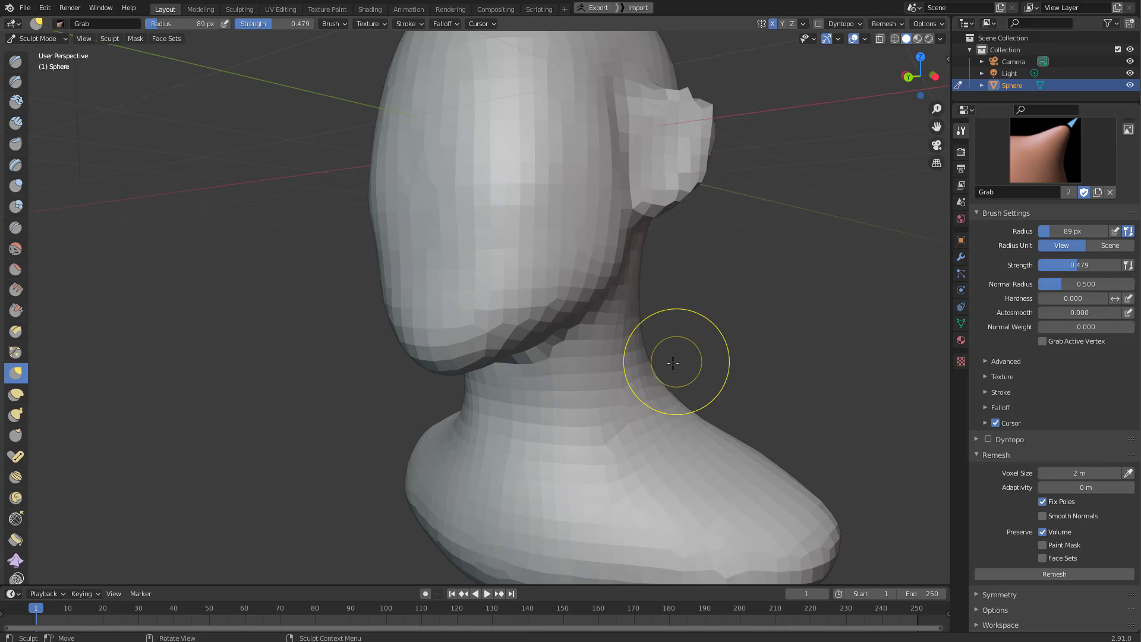
Try to remesh the bust with a 2 m voxel size and undo it.
key(ctrl+r)
mouse_move(730, 285)
middle_down()
mouse_move(732, 338)
mouse_move(733, 311)
mouse_move(716, 355)
middle_up()
key(ctrl+z)
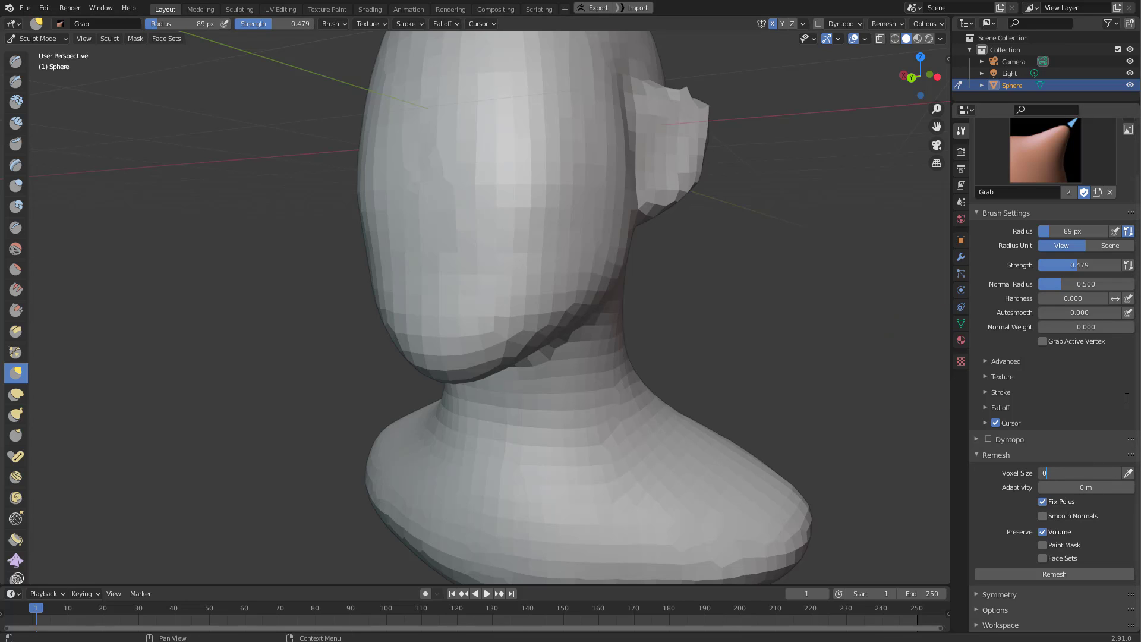
Set the voxel size to 0.01 m and remesh the bust.
key(Return)
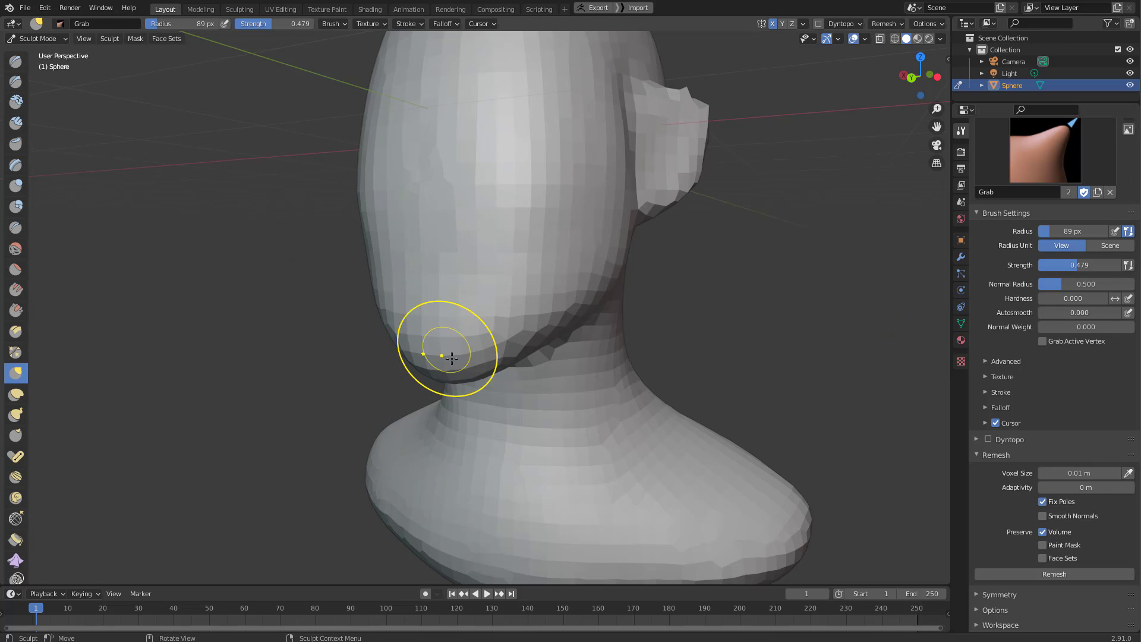
mouse_move(602, 318)
middle_down()
mouse_move(672, 240)
mouse_move(658, 248)
middle_up()
key(ctrl+r)
Lower the Grab brush's strength to 0.455.
key(shift+f)
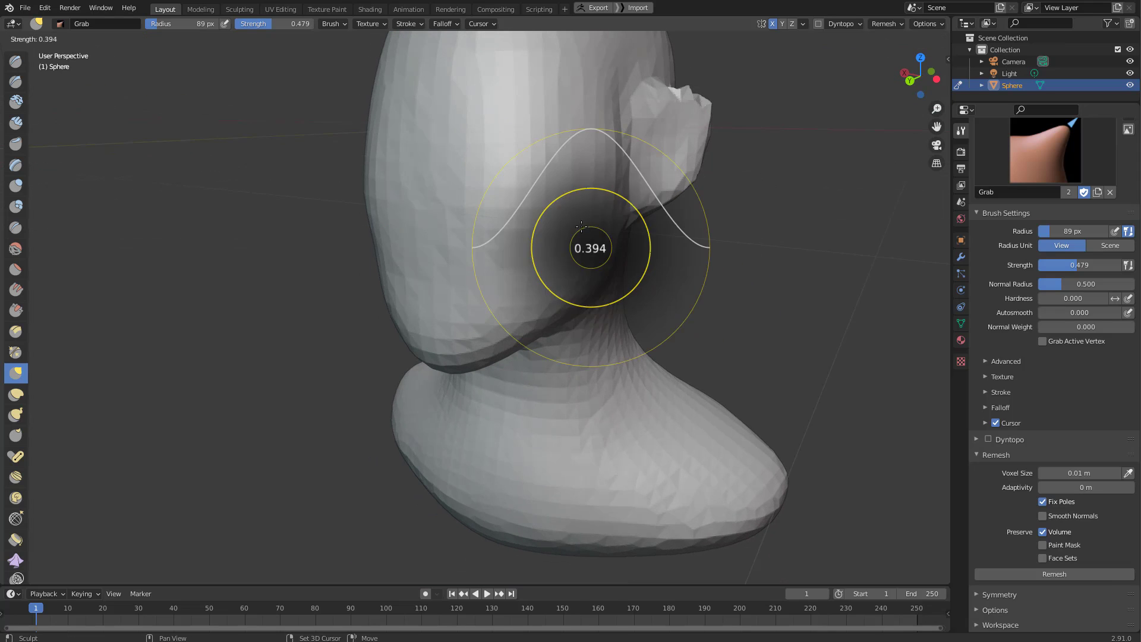
click(584, 234)
middle_drag(584, 234, 652, 209)
scroll(645, 216, up, 1)
Turn on the Wireframe overlay in the 3D viewport to display the bust's mesh lines.
click(837, 40)
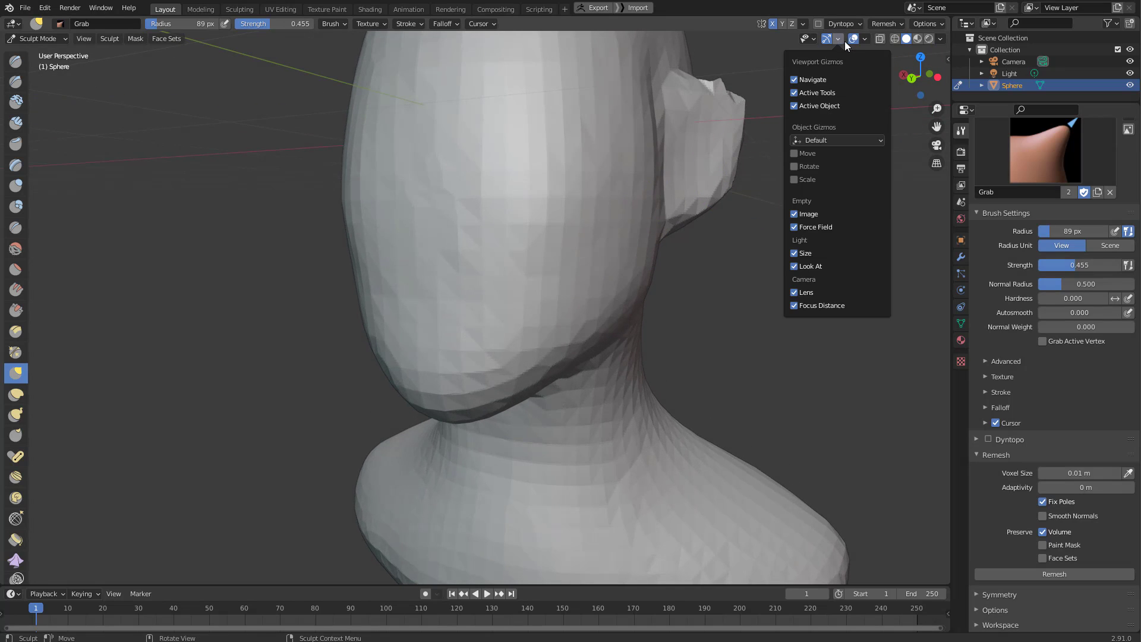
mouse_move(941, 38)
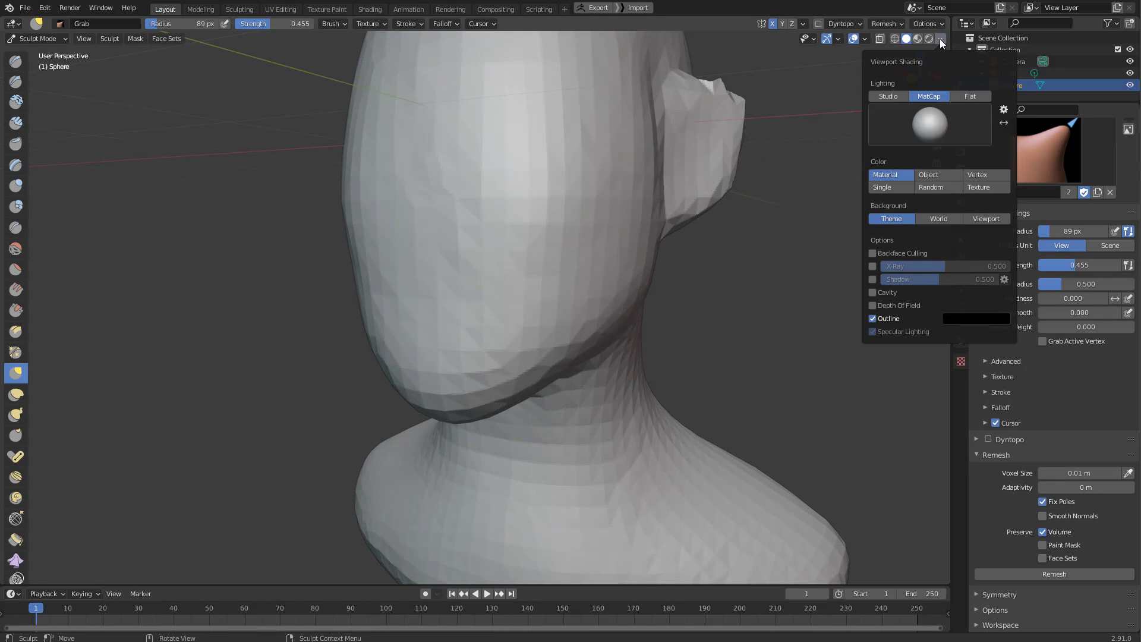
click(867, 40)
mouse_move(842, 39)
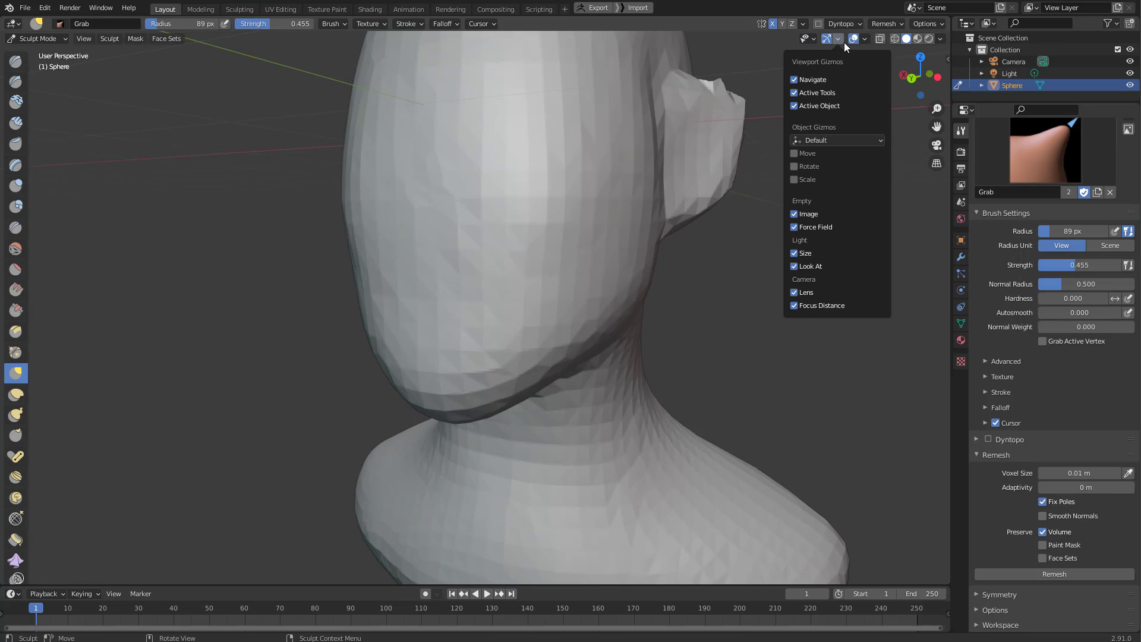
click(792, 241)
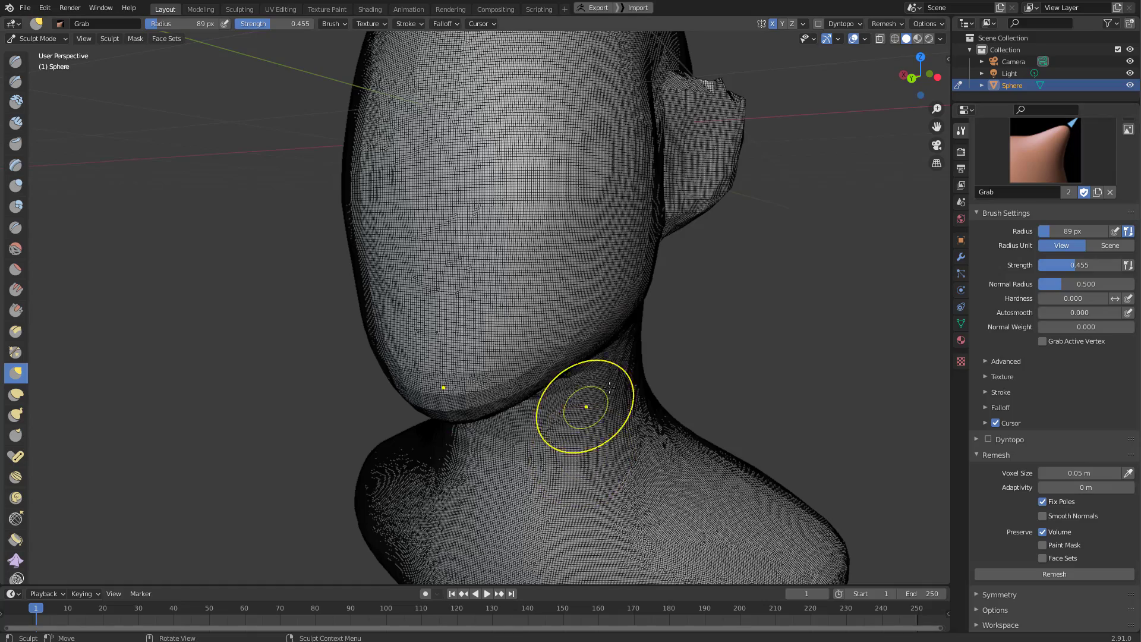
Remesh the bust with a 0.05 m voxel size and view the new face density on the head.
mouse_move(687, 317)
middle_down()
mouse_move(667, 320)
mouse_move(690, 316)
middle_up()
key(ctrl+r)
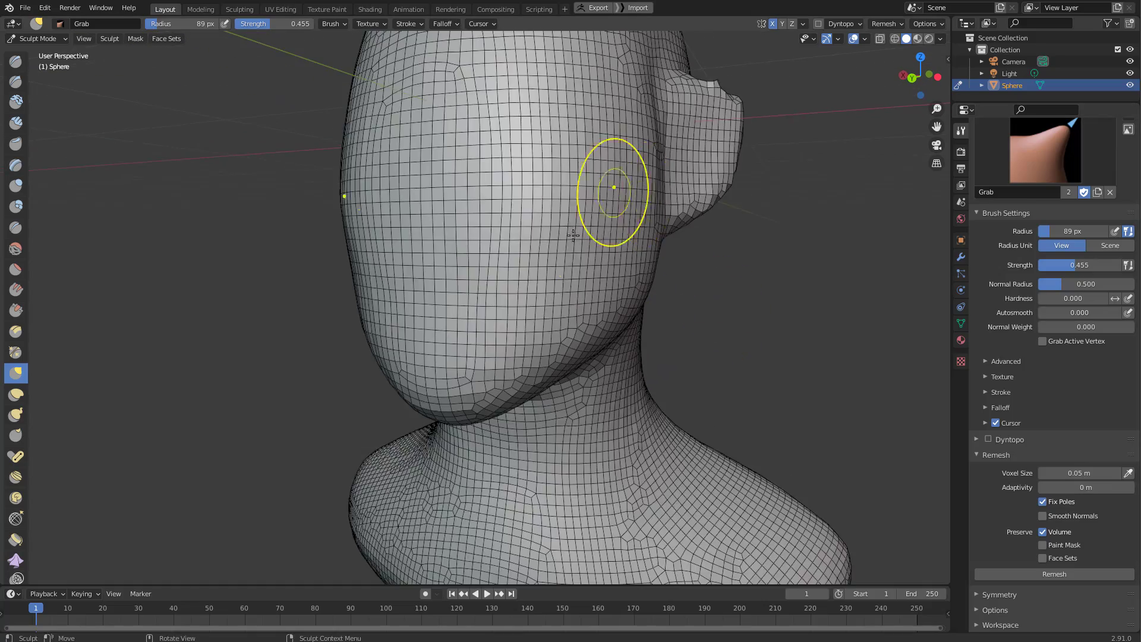
middle_drag(609, 248, 599, 273)
scroll(601, 268, down, 3)
scroll(599, 273, up, 3)
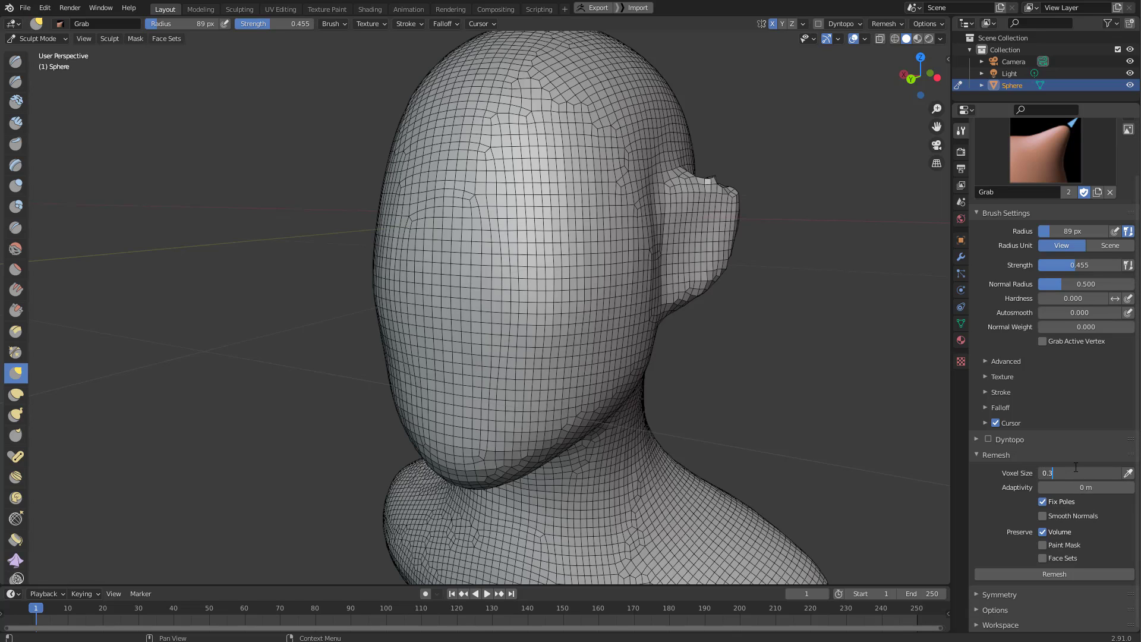
Set the voxel size to 0.3 m and remesh the bust coarsely.
click(1076, 467)
text(0.3)
key(Return)
middle_drag(754, 277, 838, 147)
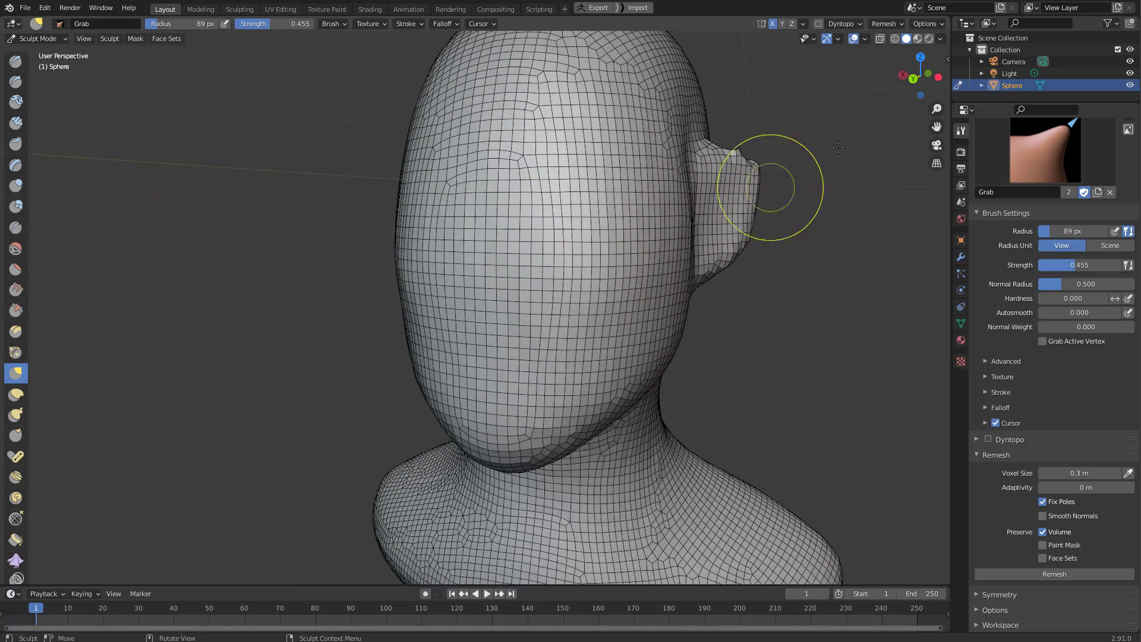
key(ctrl+r)
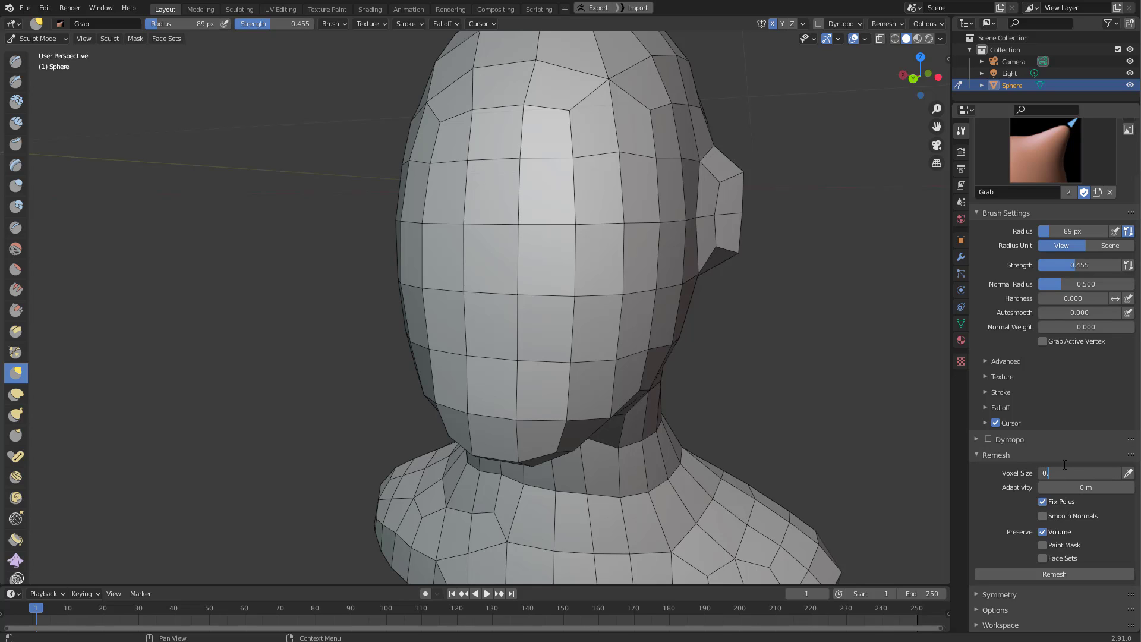
Undo the coarse remesh and remesh the bust with a 0.03 m voxel size.
shift+middle_drag(710, 323, 665, 300)
key(ctrl+z)
key(ctrl+r)
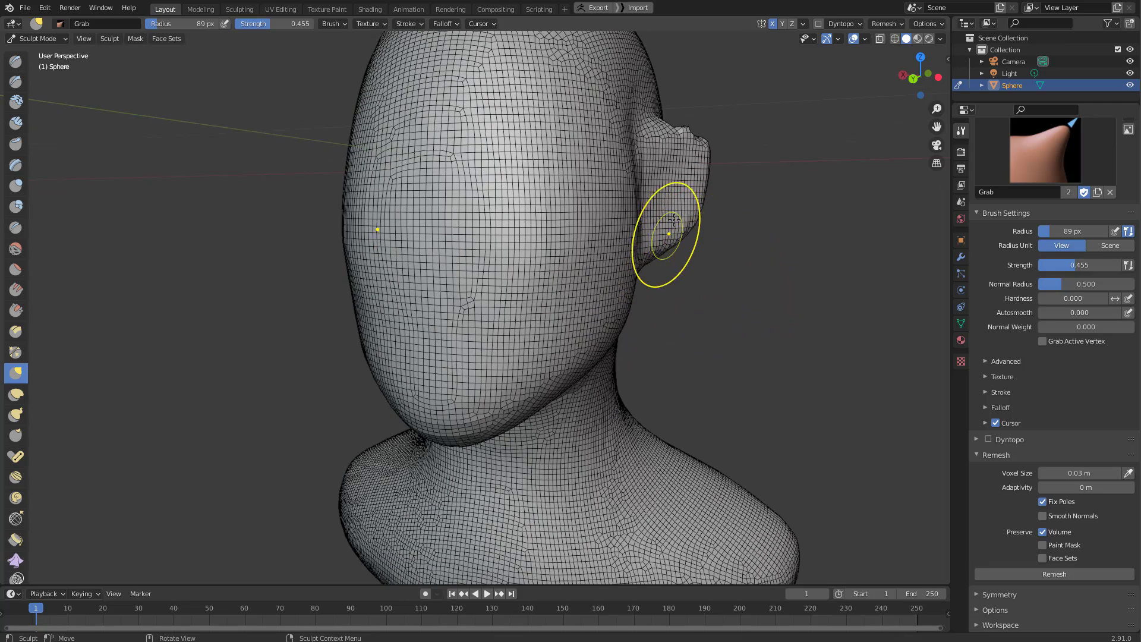
Reshape the ear with the Grab brush, rounding its upper rim, outer edge and lobe.
middle_drag(659, 237, 673, 227)
mouse_move(673, 228)
mouse_down()
mouse_move(670, 242)
mouse_move(680, 187)
mouse_up()
middle_drag(680, 187, 630, 208)
mouse_move(645, 217)
mouse_down()
mouse_move(657, 215)
mouse_move(648, 226)
mouse_up()
middle_drag(645, 229, 689, 242)
drag(663, 255, 656, 249)
middle_drag(656, 249, 592, 285)
drag(591, 285, 594, 292)
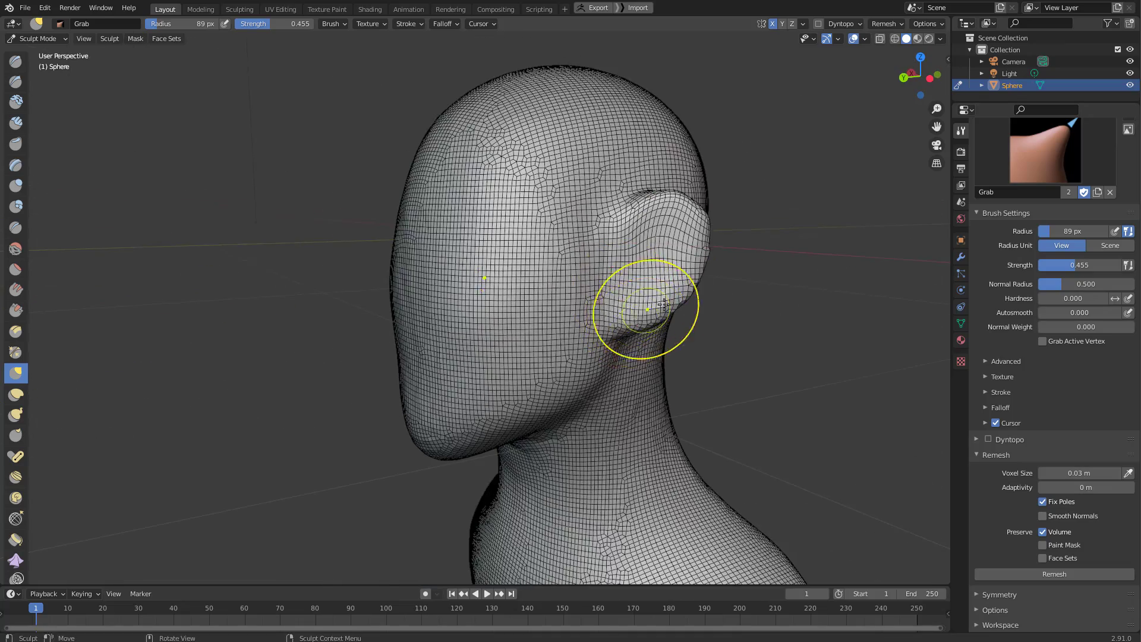
Set the Grab brush's radius to 87 px and view the reshaped ear from the front.
mouse_move(595, 291)
middle_down()
mouse_move(683, 234)
mouse_move(612, 221)
mouse_move(696, 253)
mouse_move(716, 240)
middle_up()
key(f)
click(726, 247)
middle_drag(717, 241, 808, 81)
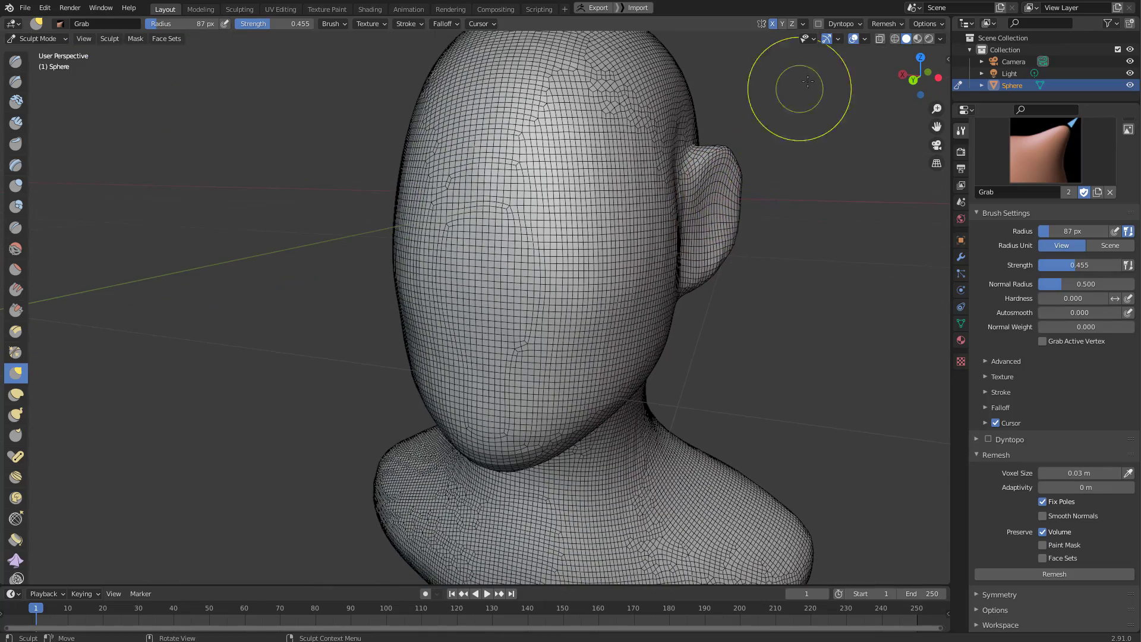
Remove the Wireframe overlay option from Quick Favorites.
click(865, 39)
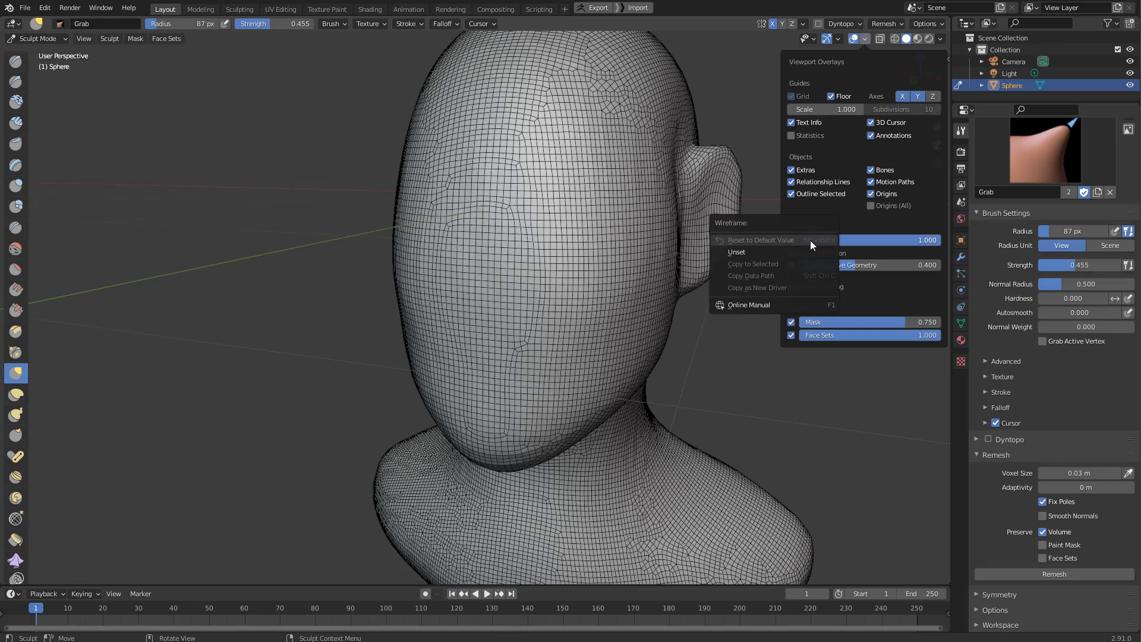
right_click(790, 240)
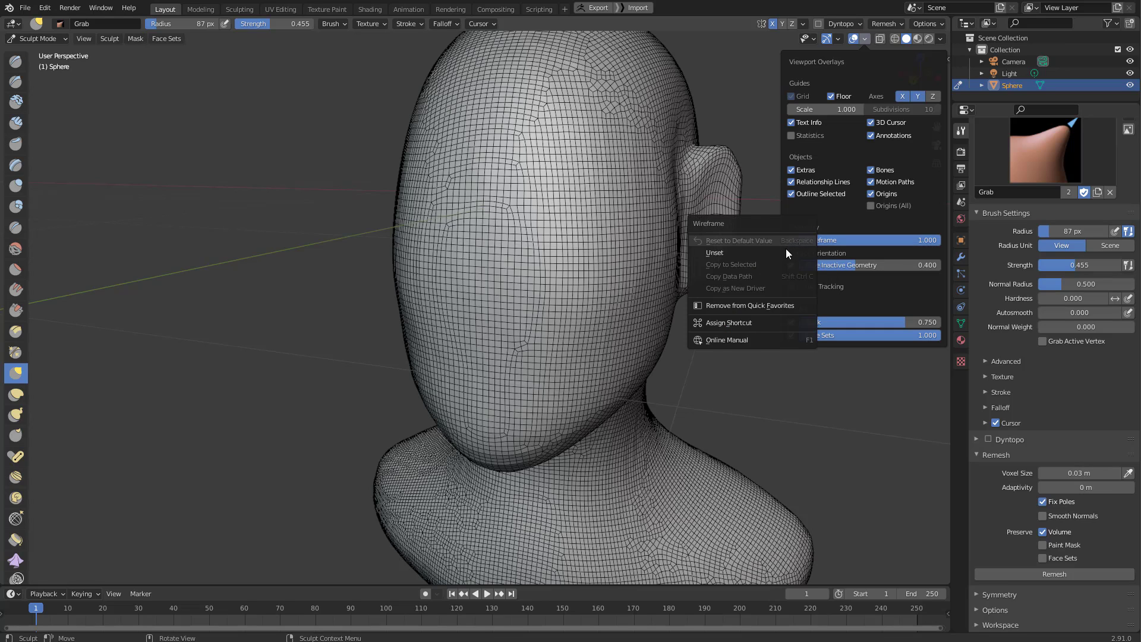
click(748, 305)
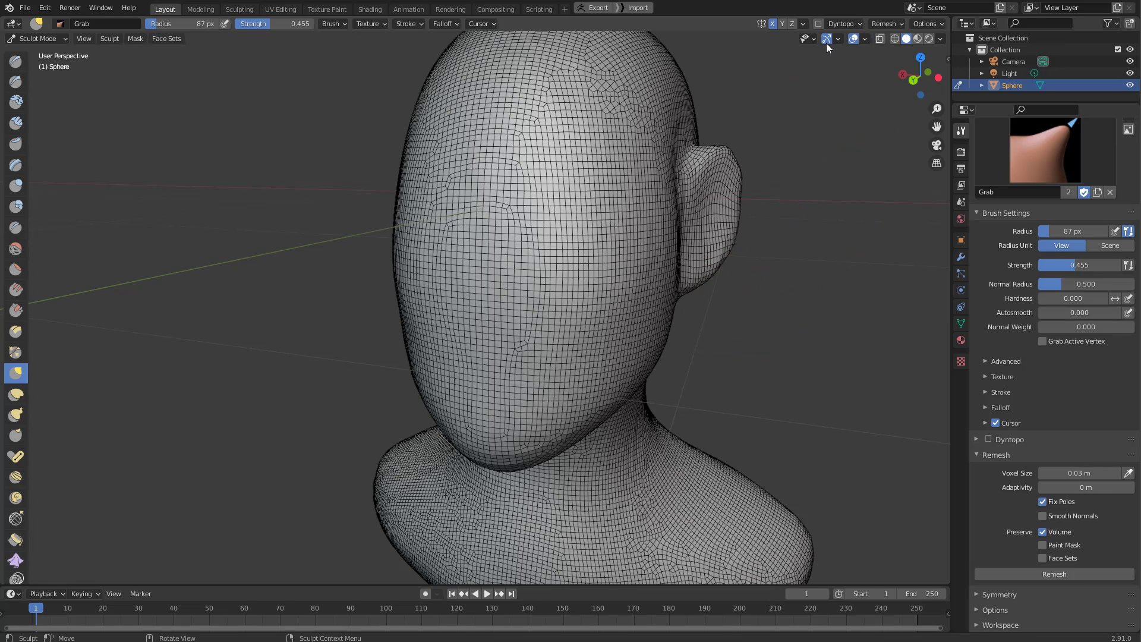
Add the Wireframe overlay option to Quick Favorites.
click(864, 40)
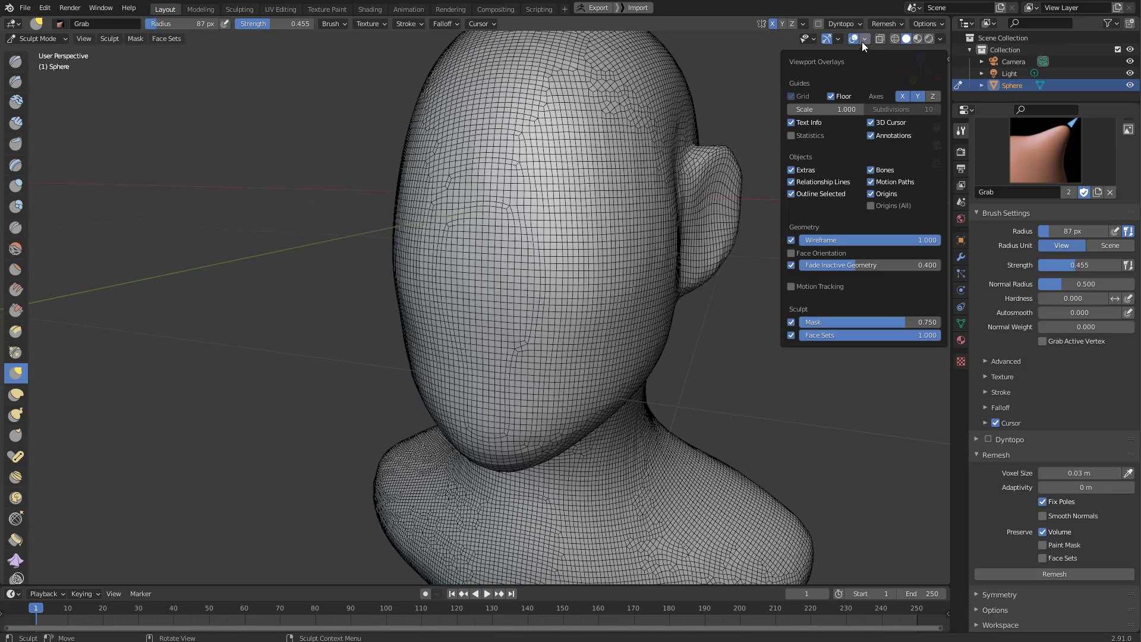
right_click(791, 241)
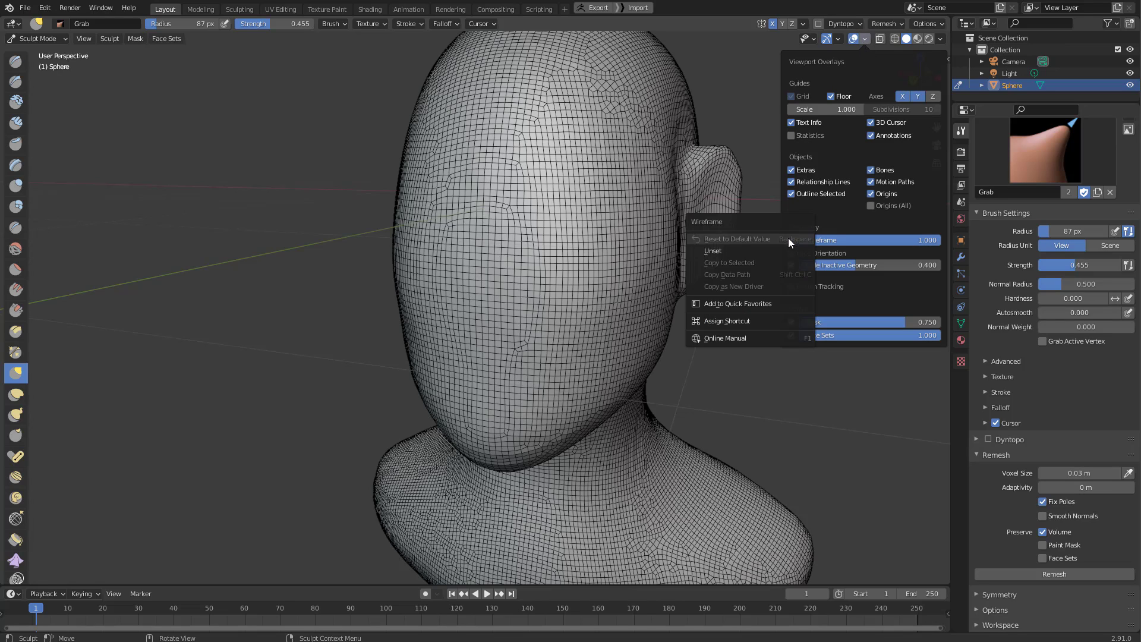
click(743, 304)
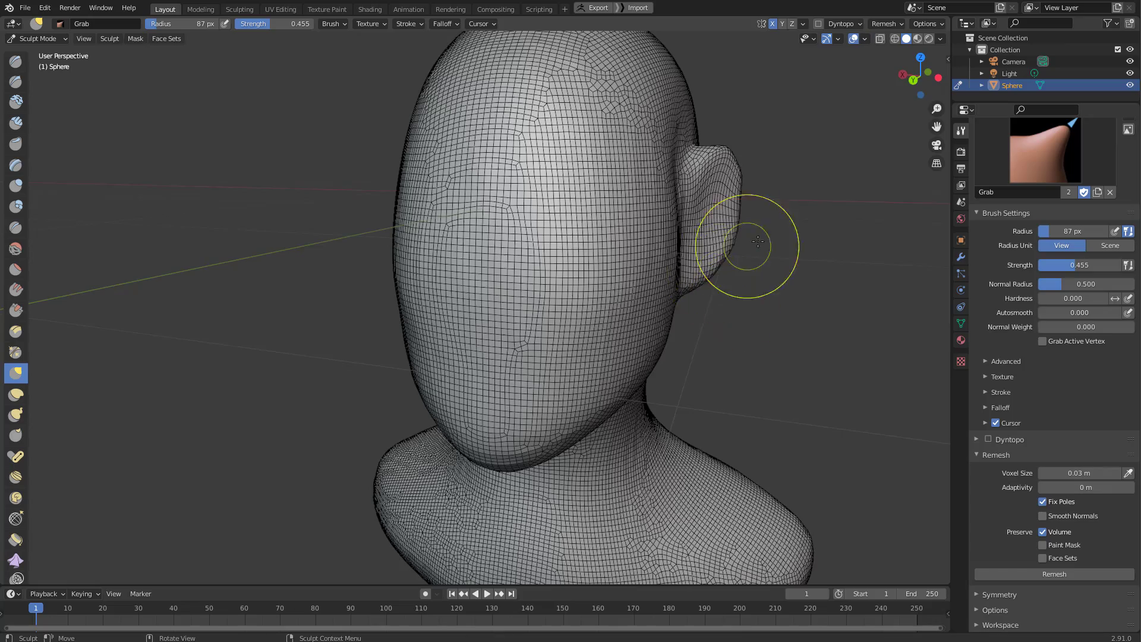
mouse_move(753, 242)
middle_down()
mouse_move(743, 215)
mouse_move(790, 167)
middle_up()
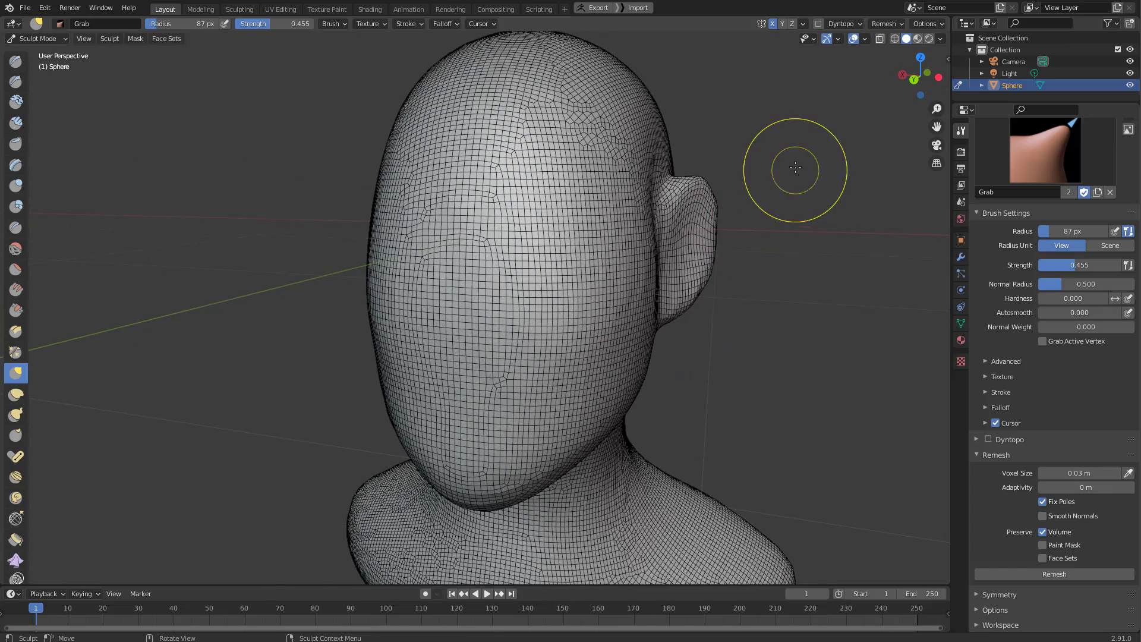
Toggle the Wireframe overlay on and off from Quick Favorites, leaving it hidden.
key(q)
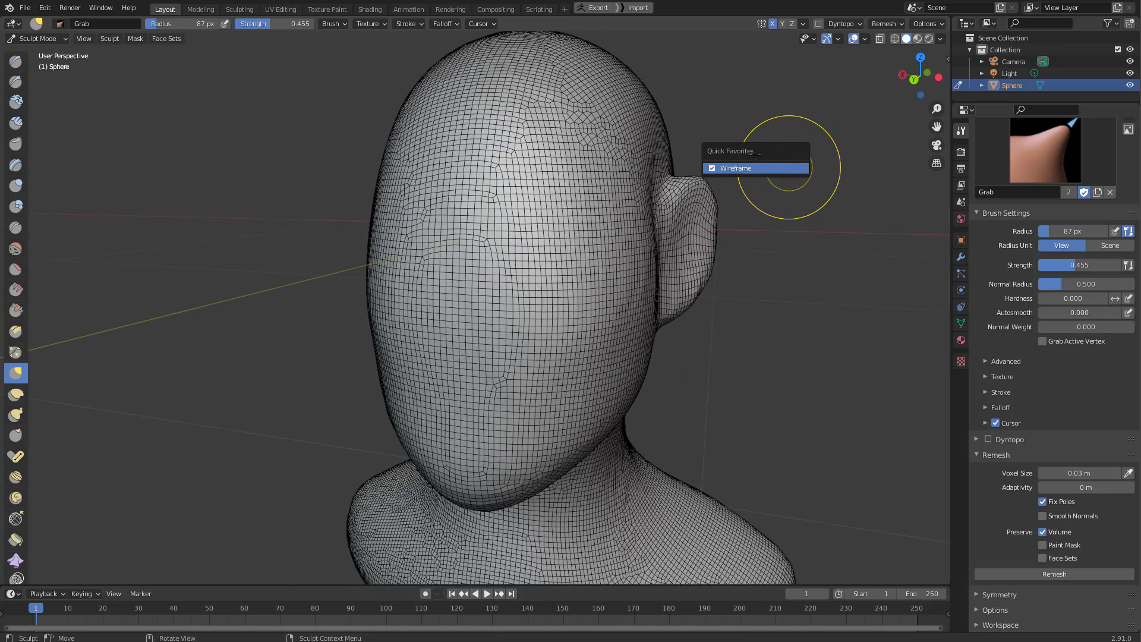
click(724, 168)
key(q)
click(736, 161)
key(q)
click(739, 165)
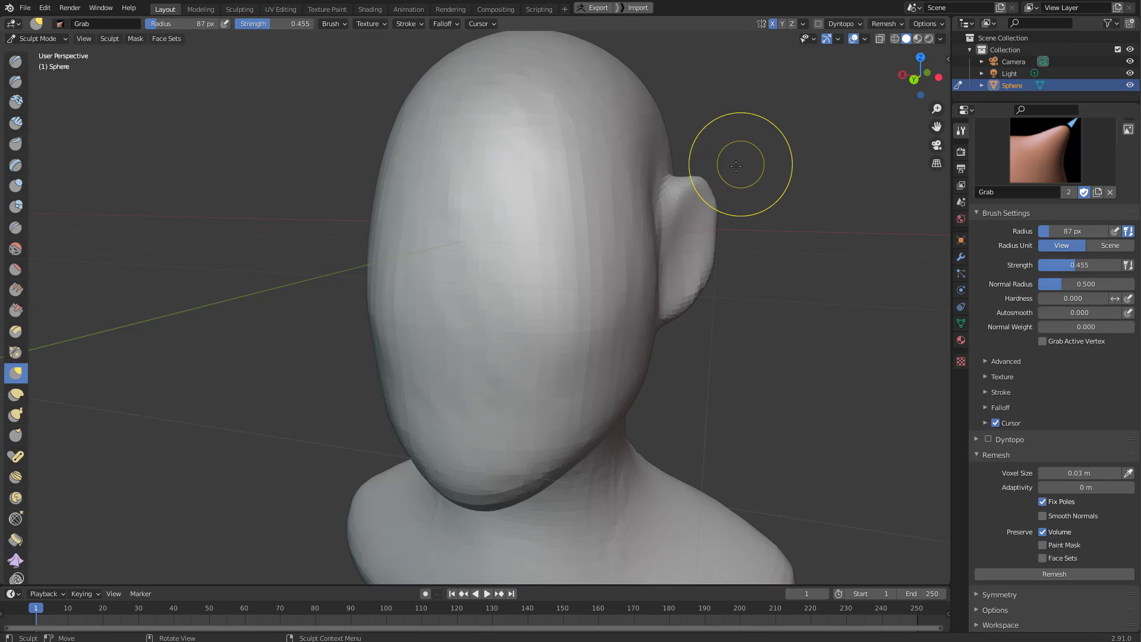
Add the X mirror symmetry option to Quick Favorites and try it out from there.
mouse_move(718, 188)
middle_down()
mouse_move(728, 198)
mouse_move(695, 209)
middle_up()
middle_drag(720, 196, 694, 224)
scroll(693, 224, down, 5)
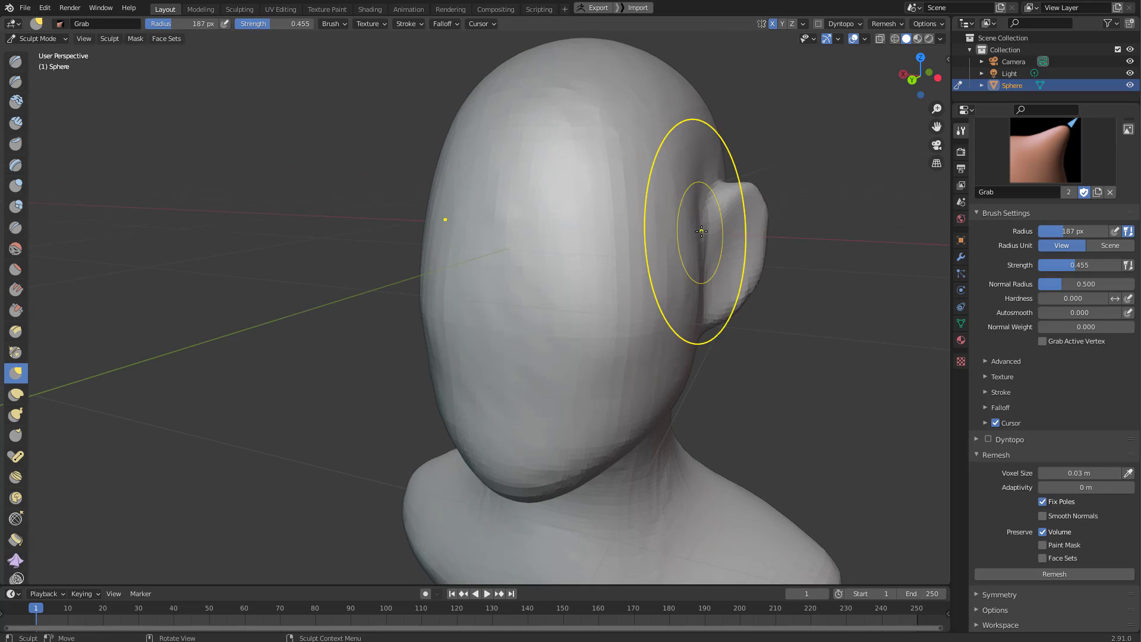
scroll(665, 173, down, 2)
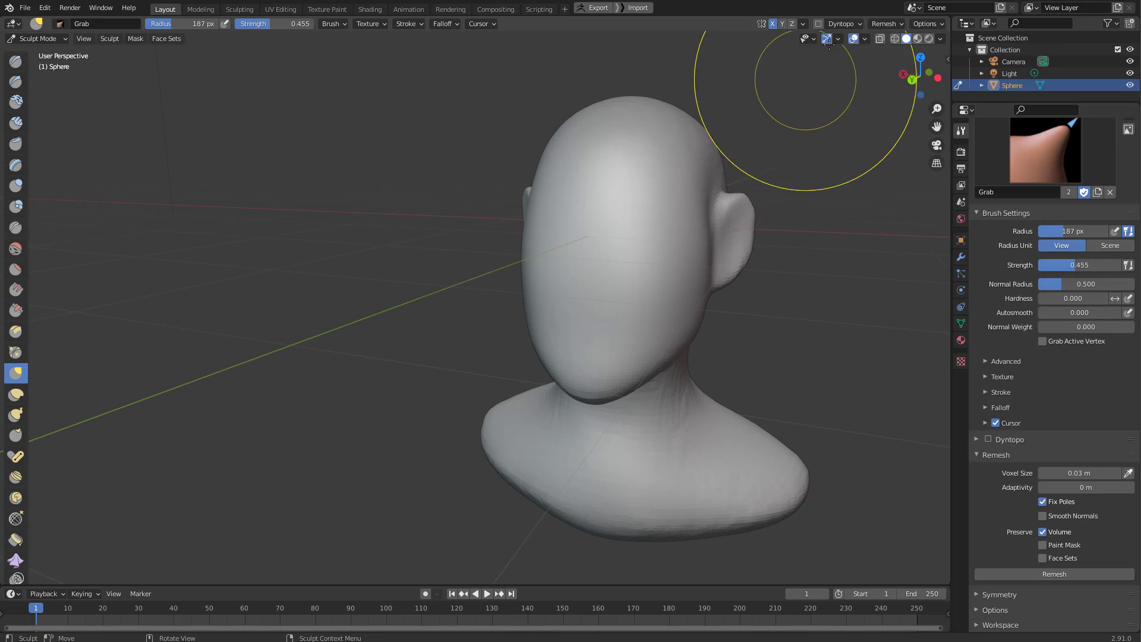
right_click(768, 23)
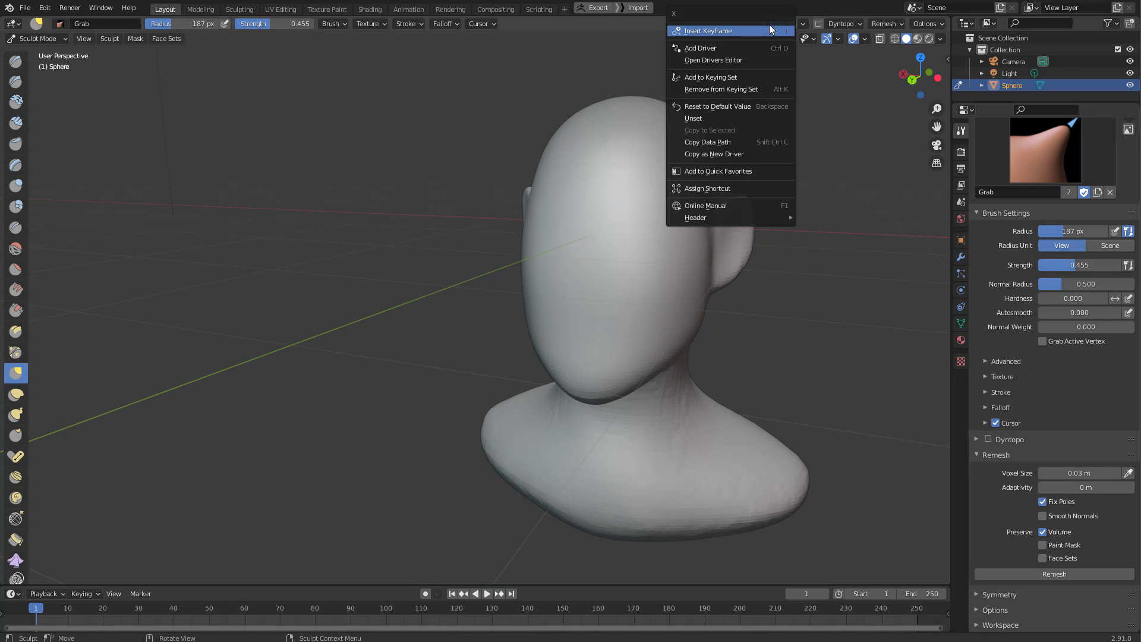
click(733, 171)
key(q)
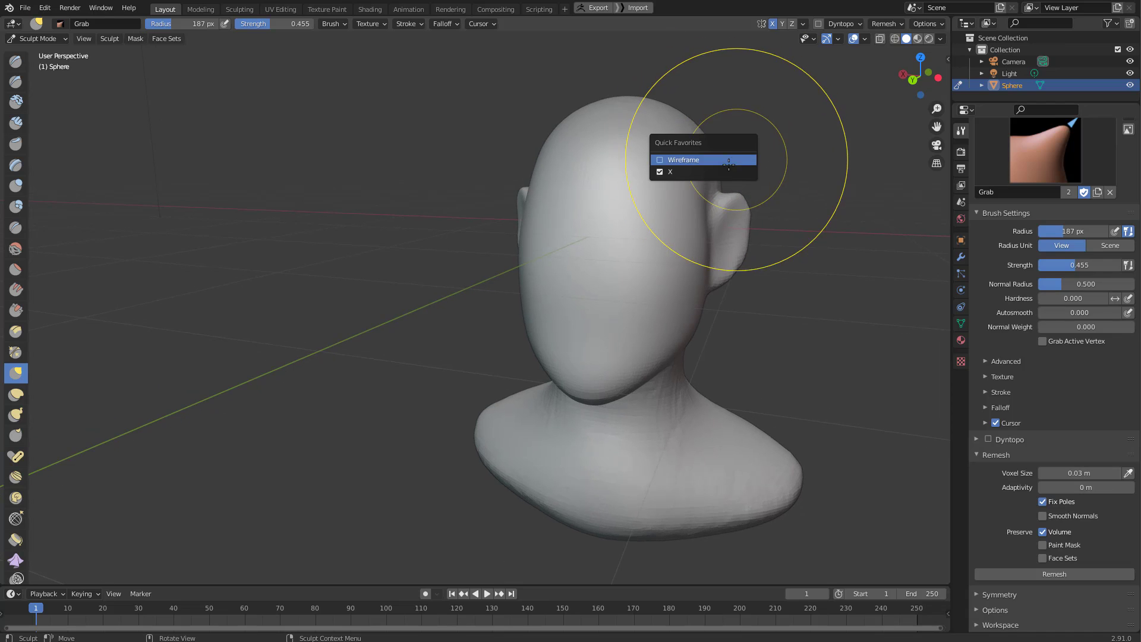
click(680, 170)
Refine the ear's upper rim and outer edge with the Grab brush, reducing its radius to 129 px and 100 px.
middle_drag(647, 186, 666, 321)
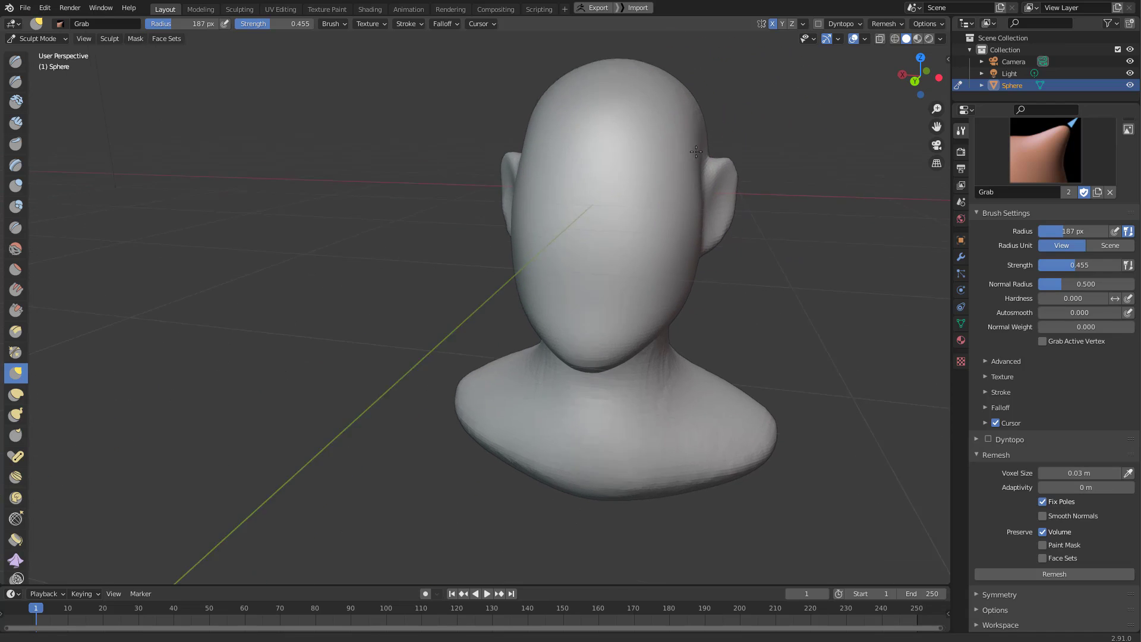
mouse_move(697, 267)
middle_down()
mouse_move(613, 242)
mouse_move(701, 214)
middle_up()
key(f)
click(618, 235)
scroll(684, 208, up, 4)
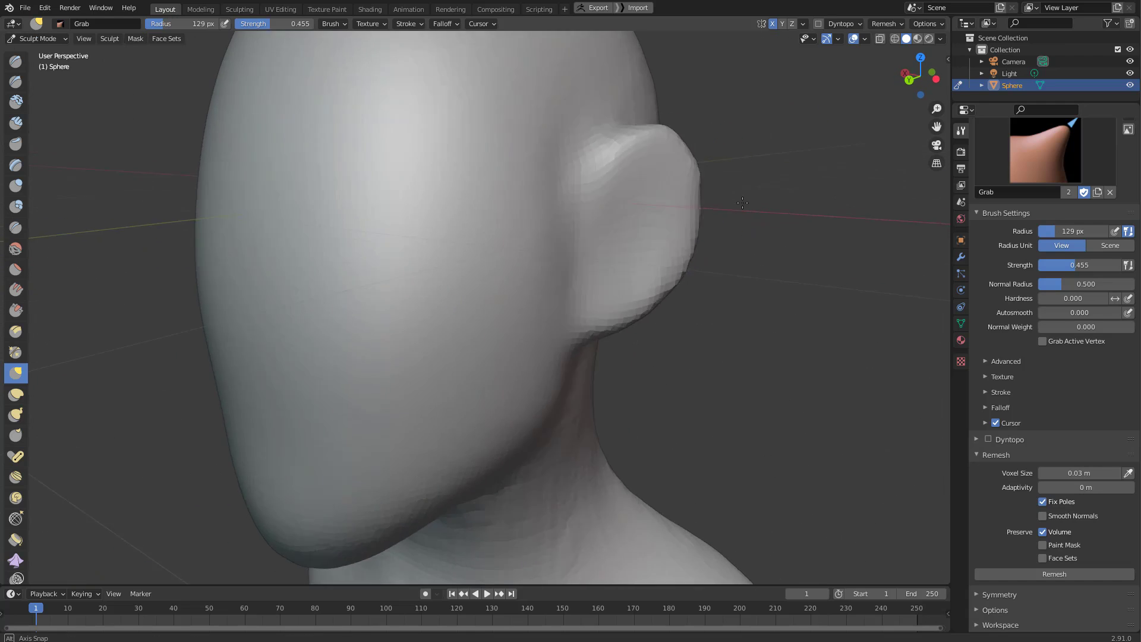
key(f)
click(693, 190)
drag(693, 190, 684, 170)
middle_drag(683, 170, 690, 186)
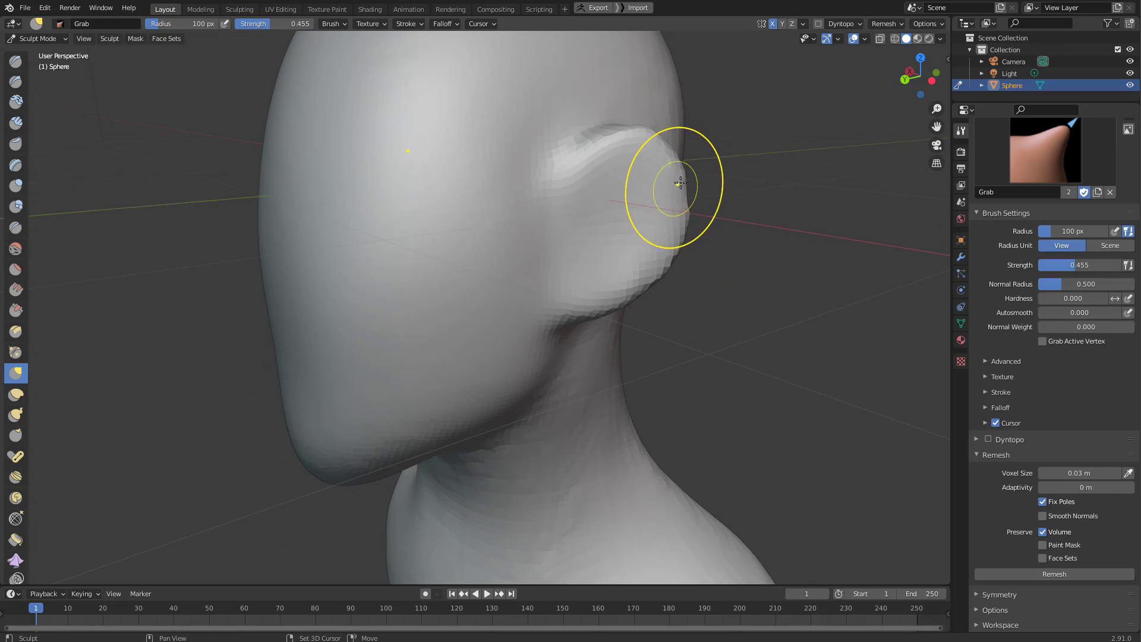
drag(689, 186, 674, 238)
middle_drag(647, 158, 668, 172)
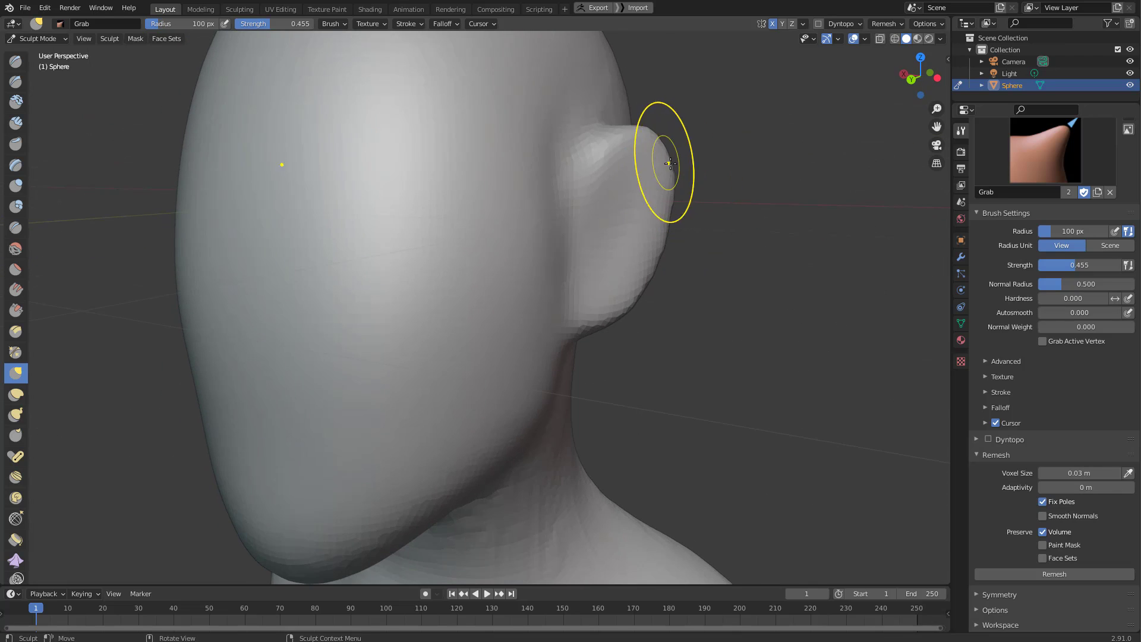
Set the Grab brush's radius to 260 px and then 72 px while viewing the neck and shoulders from the side.
scroll(677, 160, down, 6)
key(f)
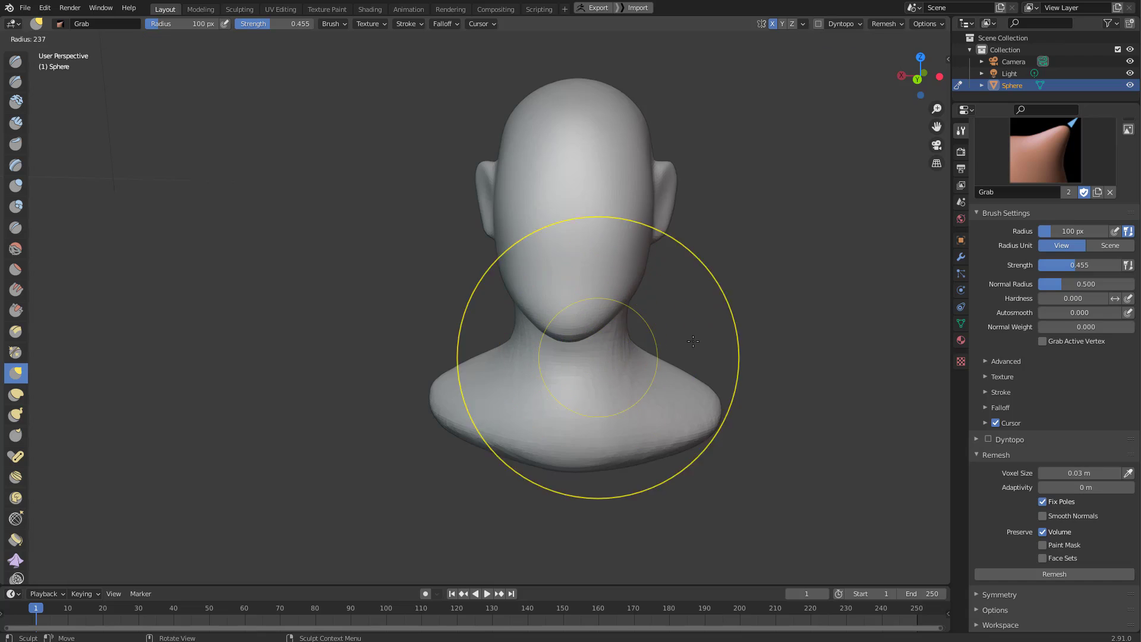
click(693, 341)
middle_drag(693, 341, 621, 275)
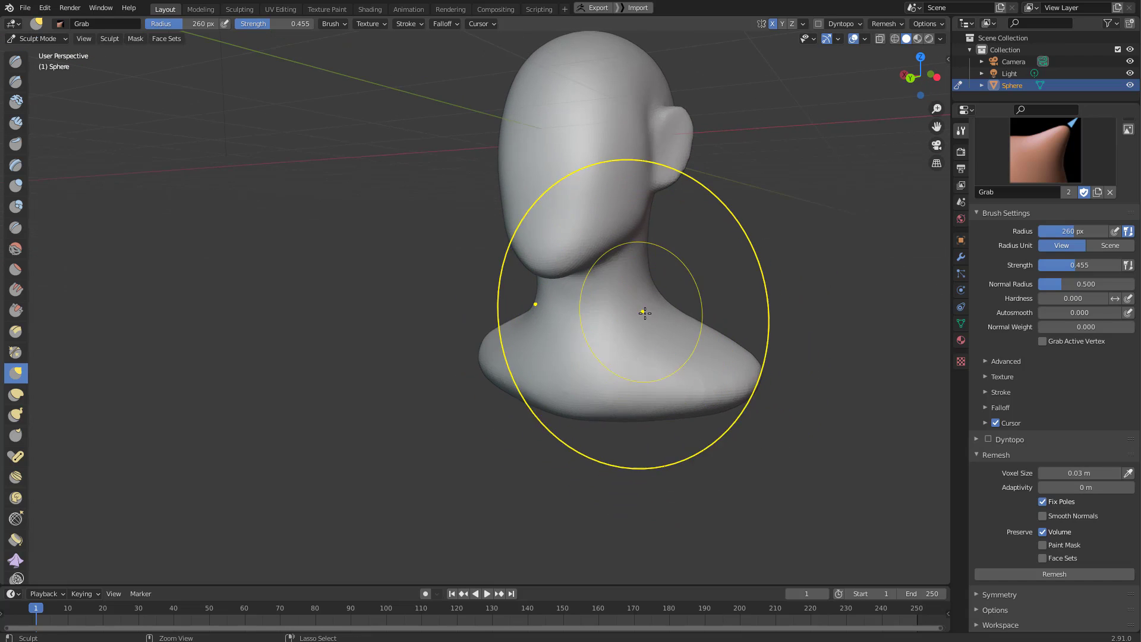
mouse_move(637, 316)
middle_down()
mouse_move(657, 323)
mouse_move(545, 327)
mouse_move(558, 280)
mouse_move(593, 280)
mouse_move(583, 261)
mouse_move(601, 258)
mouse_move(535, 250)
mouse_move(530, 237)
mouse_move(580, 215)
middle_up()
key(f)
click(594, 329)
key(f)
click(546, 252)
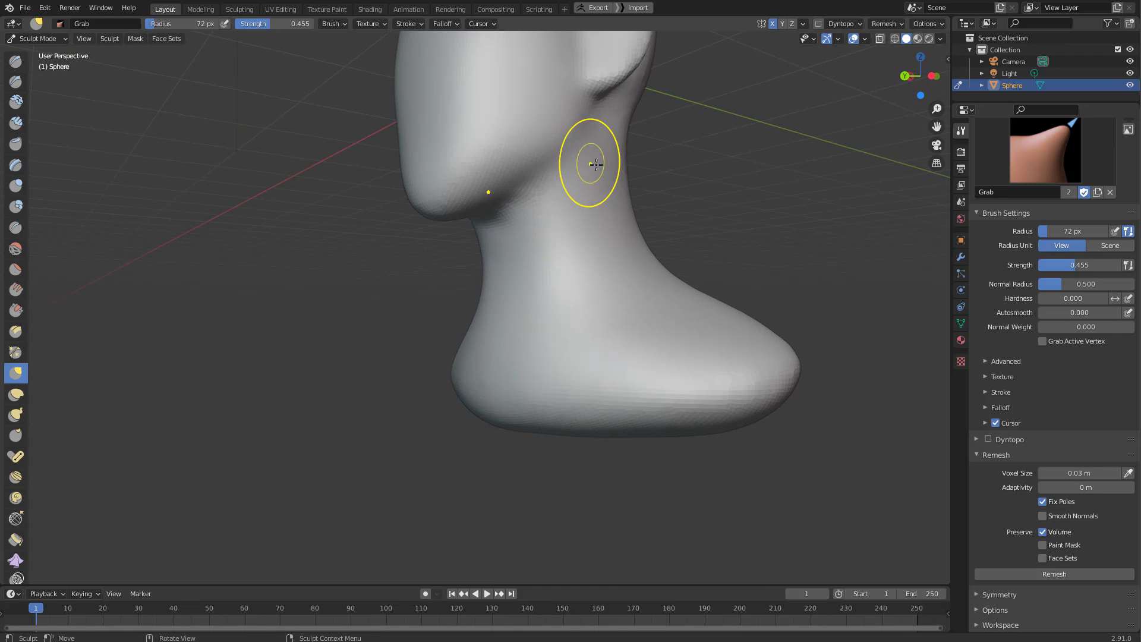
middle_drag(596, 164, 613, 117)
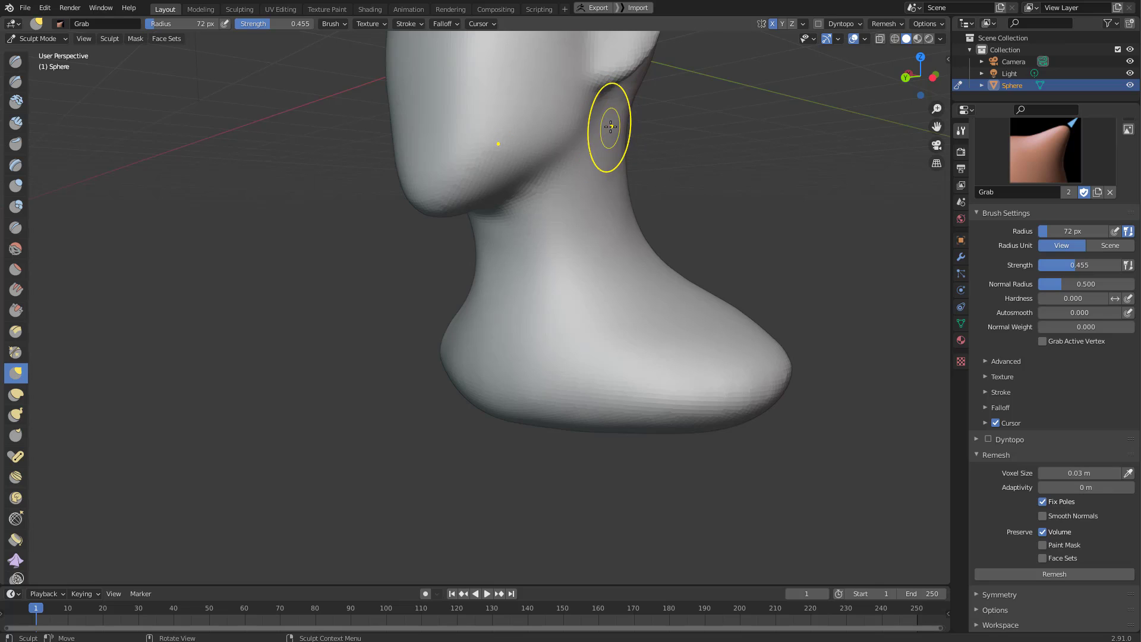
Switch to the Clay Strips brush and add a first strip along the side of the neck.
key(shift+t)
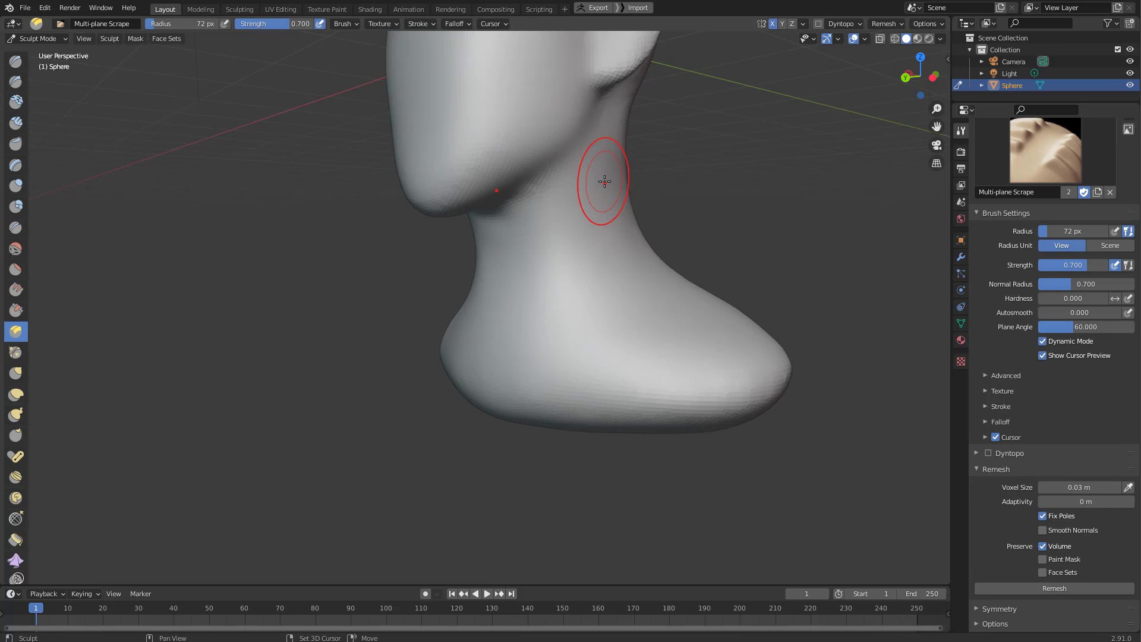
key(shift+space)
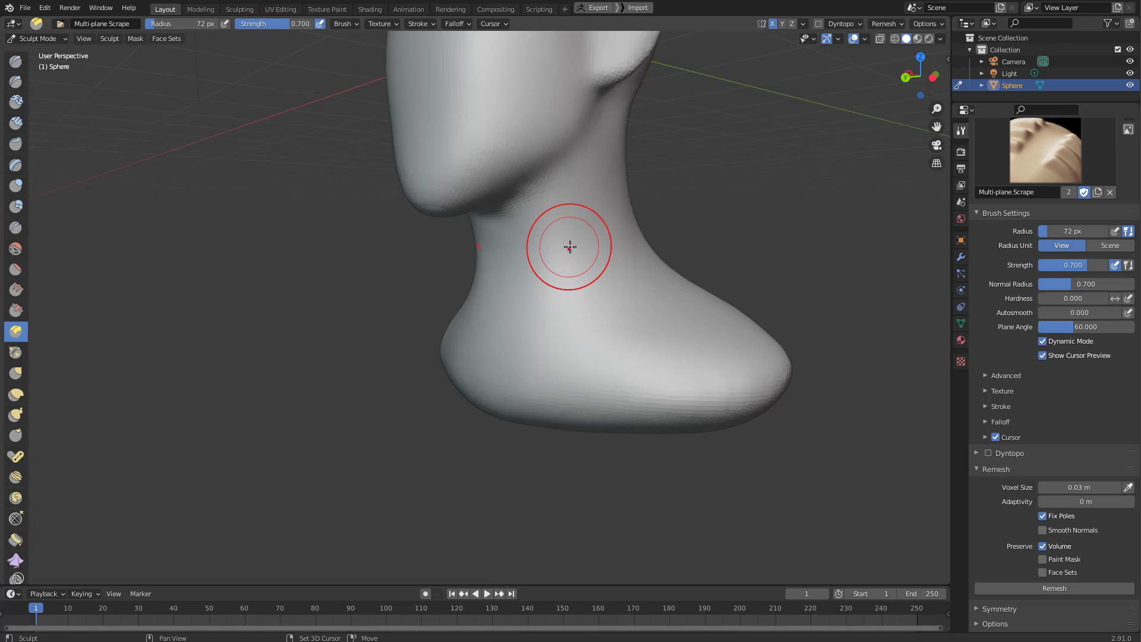
key(shift+space)
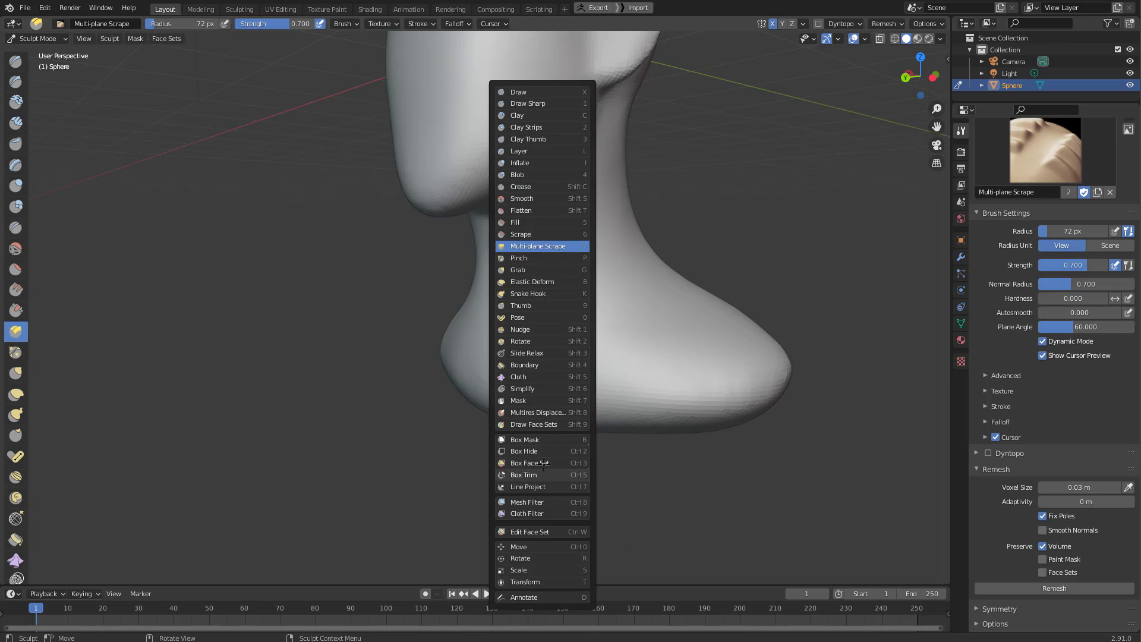
click(544, 125)
middle_drag(542, 178, 553, 200)
drag(556, 233, 593, 179)
middle_drag(611, 177, 635, 169)
Set the Clay Strips radius to 95 px and build up the neck muscles from behind the ears to the base.
key(f)
click(647, 167)
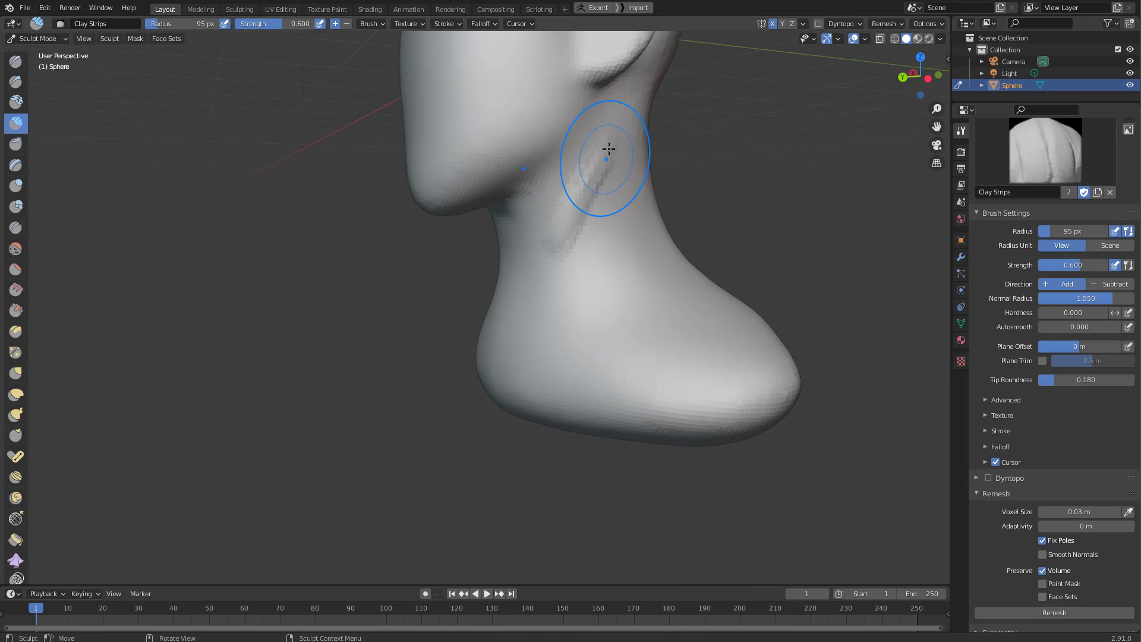
drag(628, 97, 552, 315)
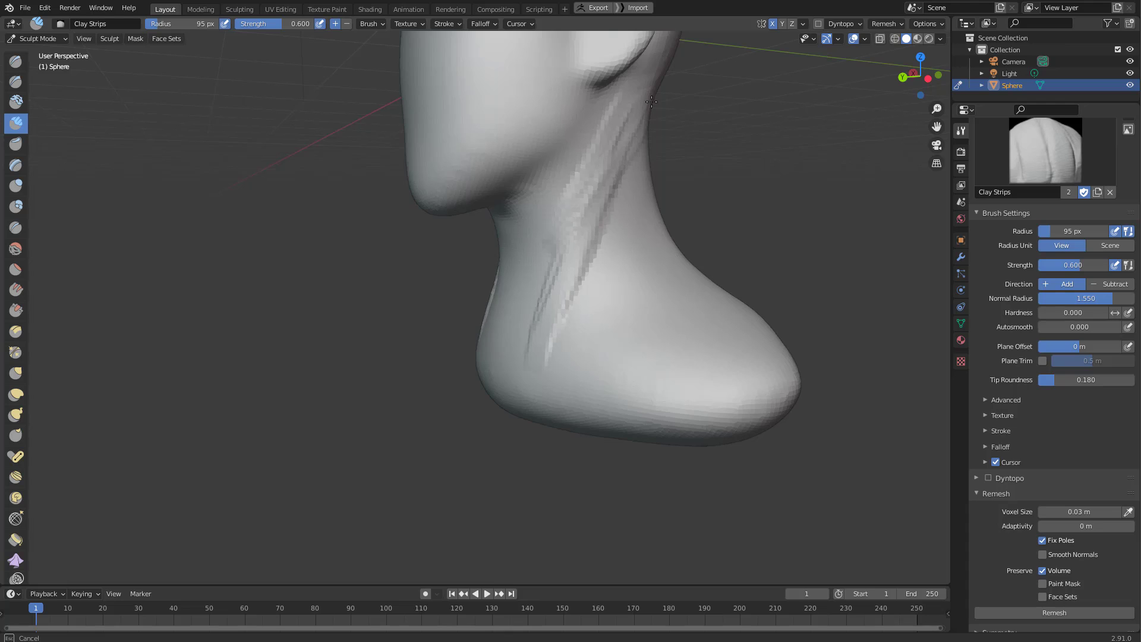
mouse_move(599, 161)
middle_down()
mouse_move(617, 313)
mouse_move(541, 336)
mouse_move(555, 281)
middle_up()
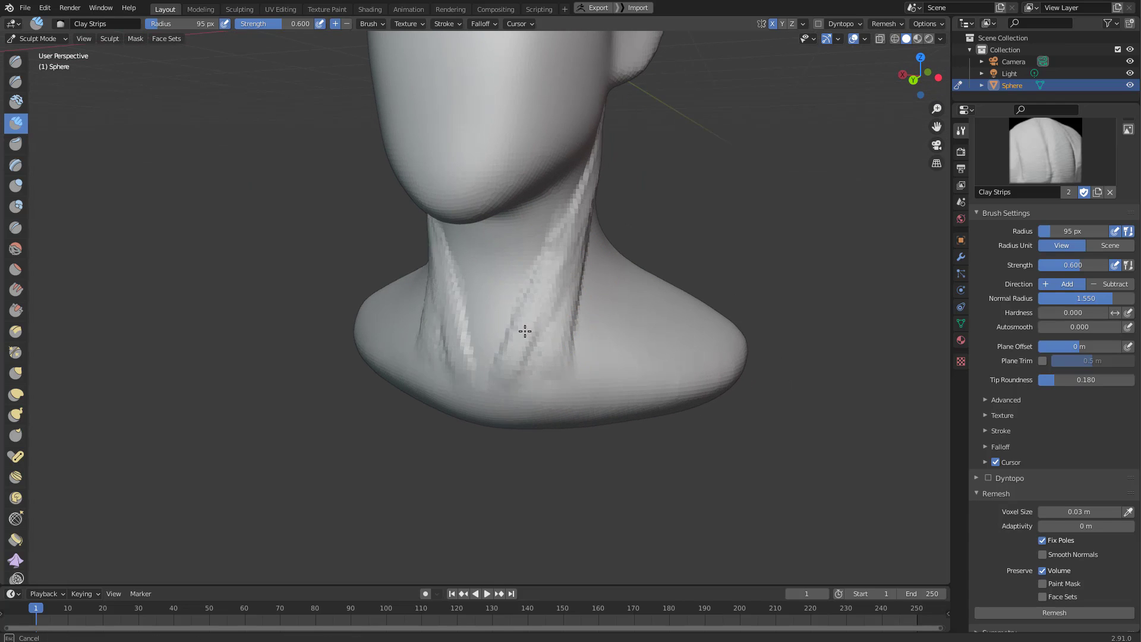
Add clay along the base of the neck and the collarbones, smoothing the strips into the surface.
middle_drag(525, 331, 541, 359)
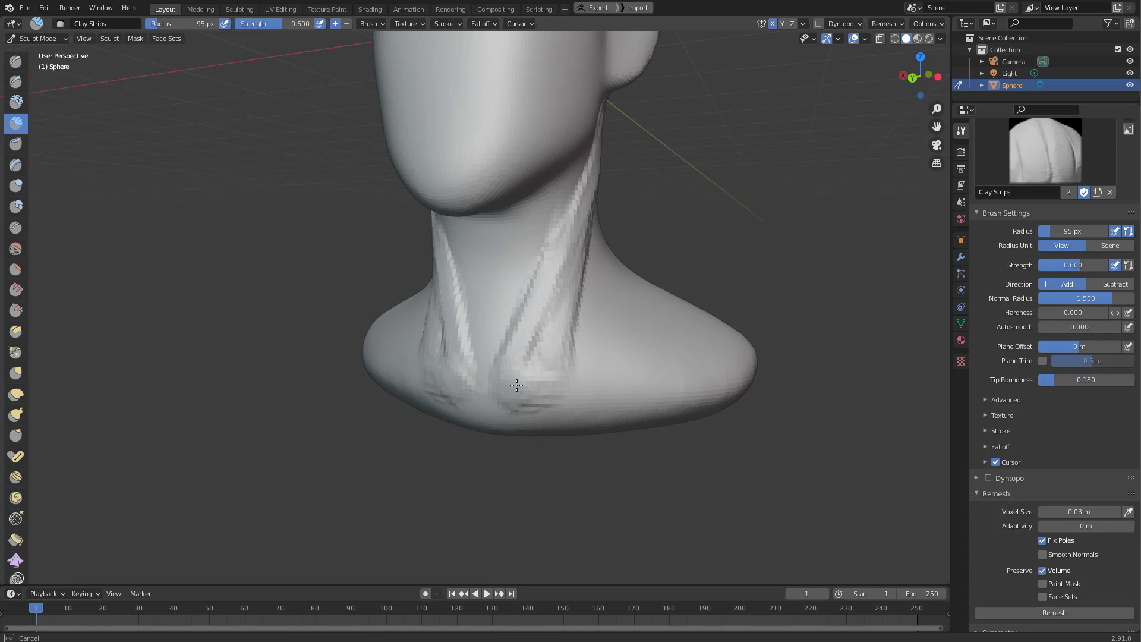
mouse_move(516, 385)
mouse_down()
mouse_move(607, 390)
mouse_move(553, 301)
mouse_move(606, 186)
mouse_up()
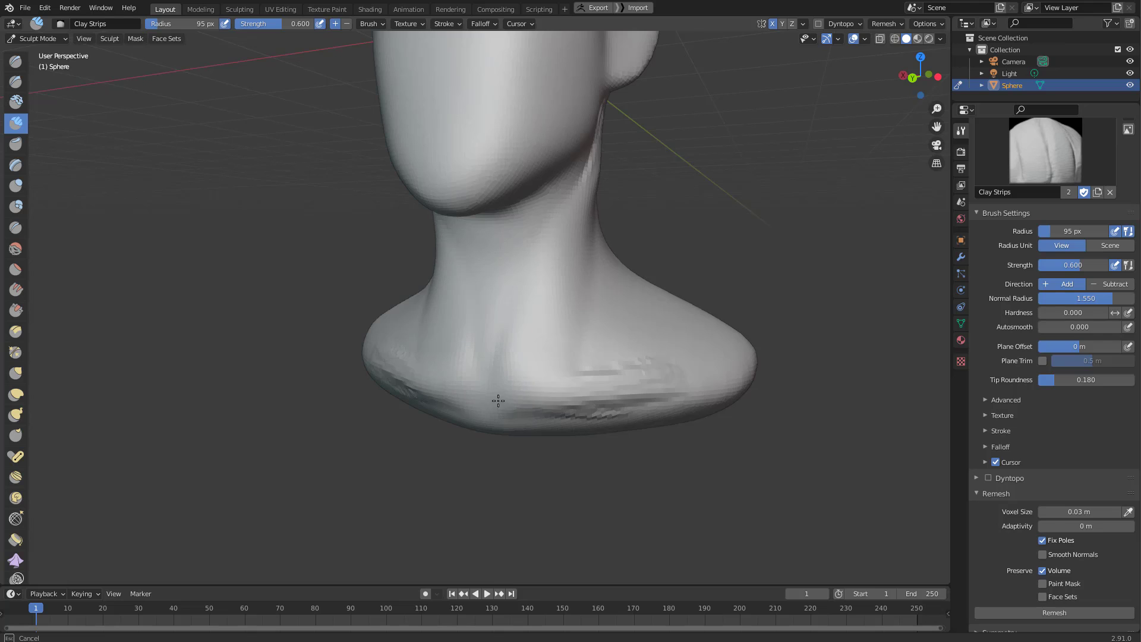
shift+drag(498, 401, 636, 403)
Set the Clay Strips radius to 72 px, then build up and smooth the front centre of the neck's base.
middle_drag(523, 360, 548, 334)
key(f)
click(474, 331)
mouse_move(475, 333)
middle_down()
mouse_move(479, 364)
mouse_move(504, 335)
middle_up()
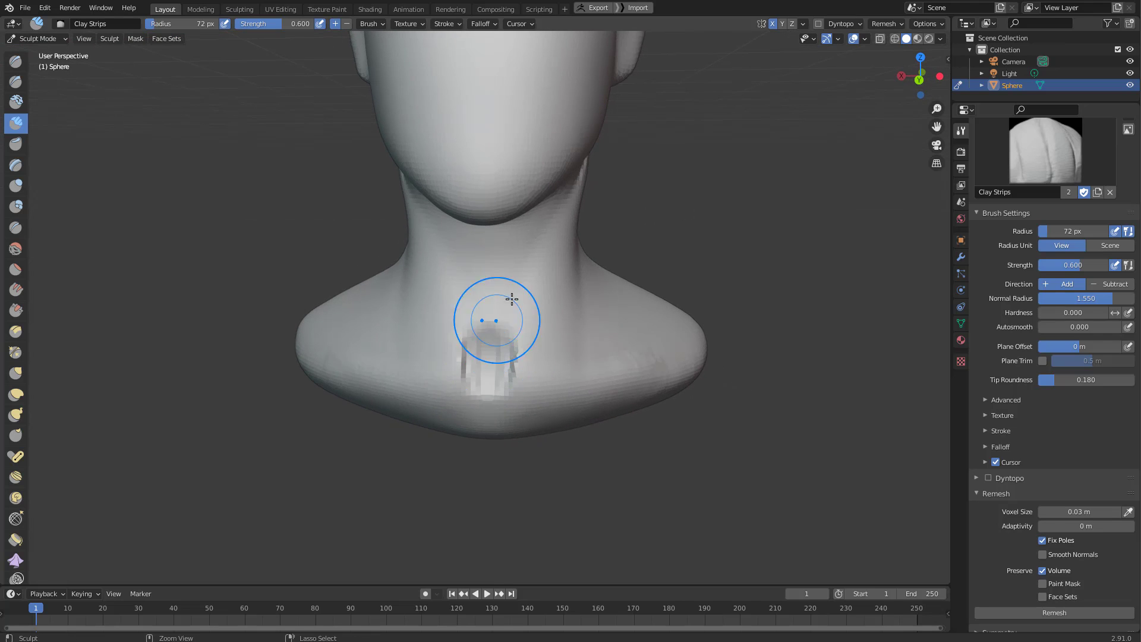
drag(512, 299, 491, 362)
drag(507, 298, 527, 266)
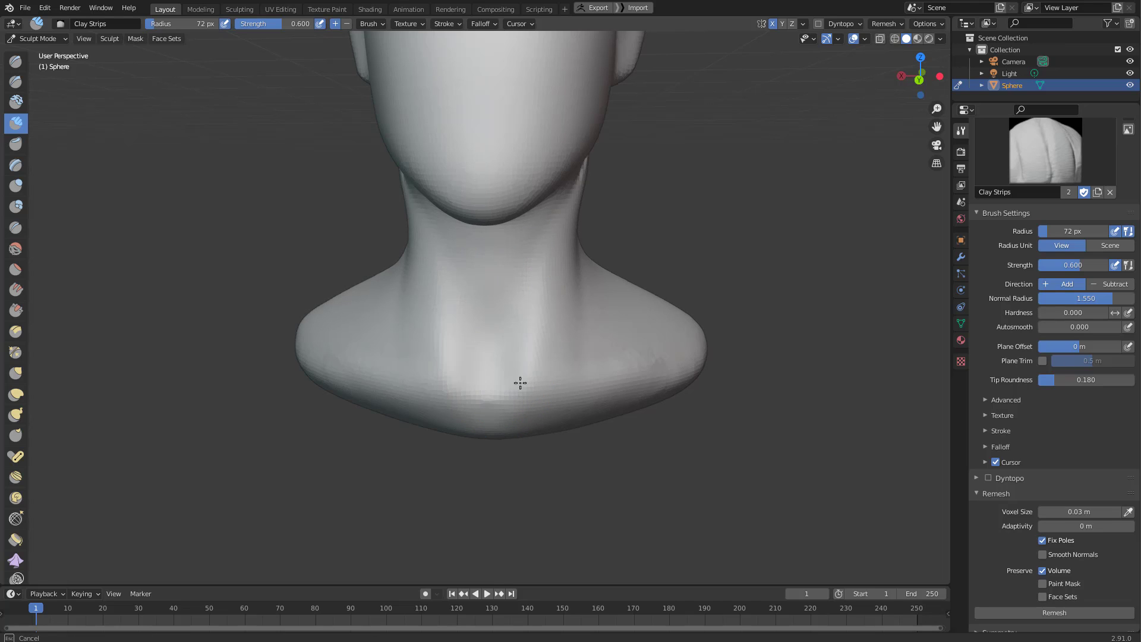
Adjust the sides of the neck where they meet the shoulders with the Grab brush, using radii of 92 px and 129 px.
key(g)
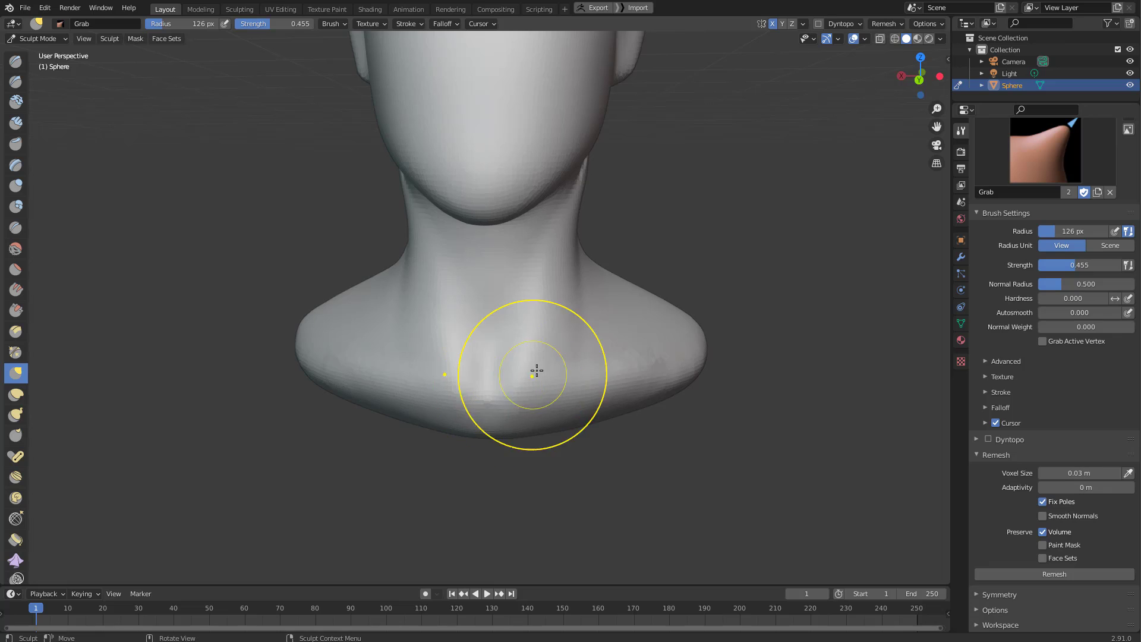
mouse_move(535, 369)
middle_down()
mouse_move(560, 326)
mouse_move(555, 280)
mouse_move(524, 233)
mouse_move(581, 224)
mouse_move(553, 255)
mouse_move(645, 257)
mouse_move(677, 277)
middle_up()
key(f)
click(589, 285)
middle_drag(591, 284, 617, 289)
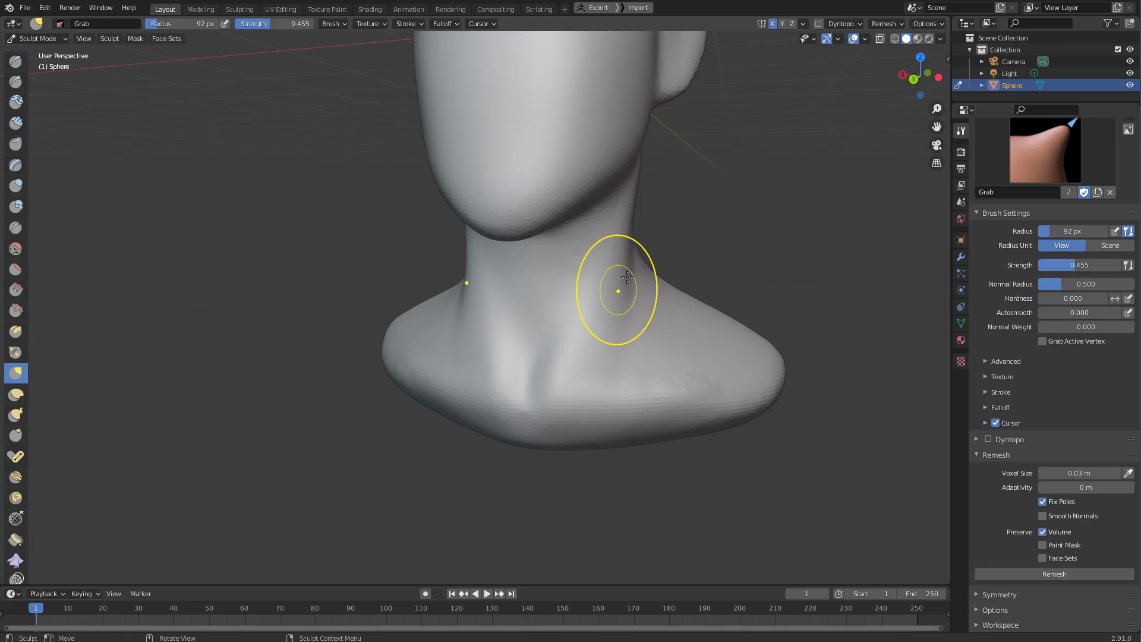
key(f)
click(645, 275)
drag(627, 213, 616, 238)
drag(624, 251, 607, 313)
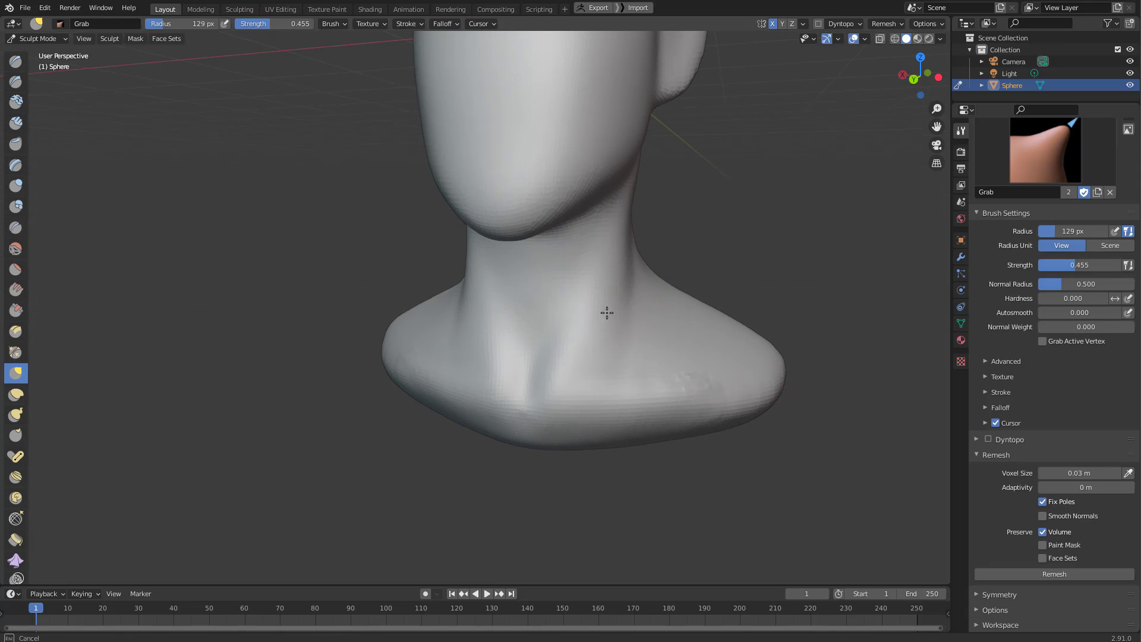
mouse_move(615, 283)
middle_down()
mouse_move(637, 293)
mouse_move(599, 319)
mouse_move(594, 362)
middle_up()
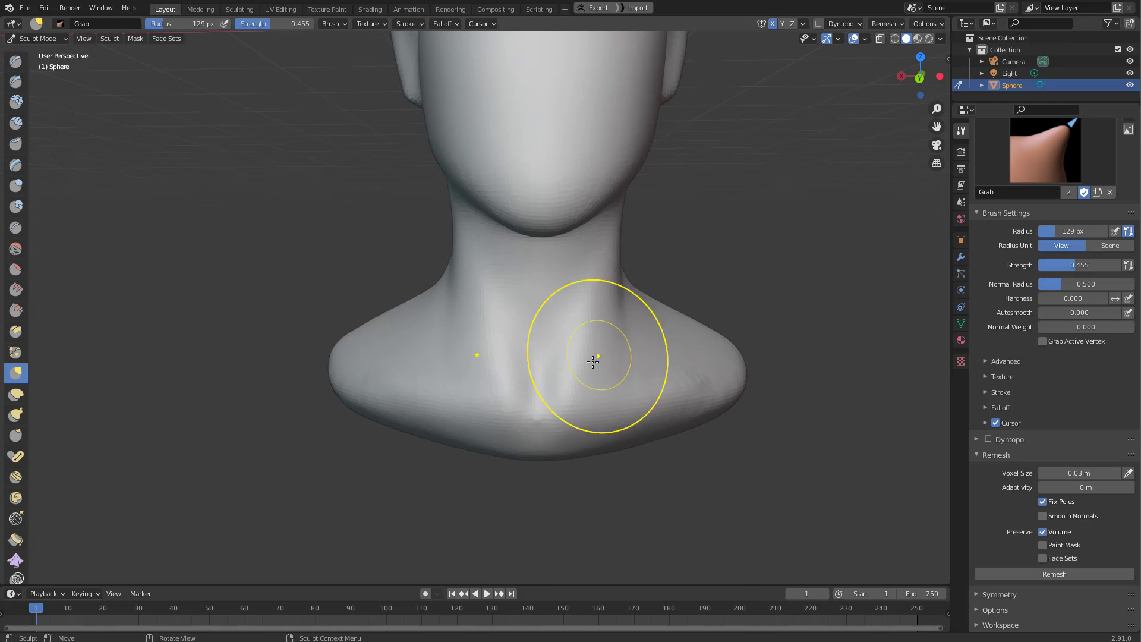
Try to pull the base of the neck outward with the Grab brush at a 73 px radius and undo it.
key(f)
mouse_move(601, 400)
middle_down()
mouse_move(589, 380)
mouse_move(580, 387)
middle_up()
click(591, 369)
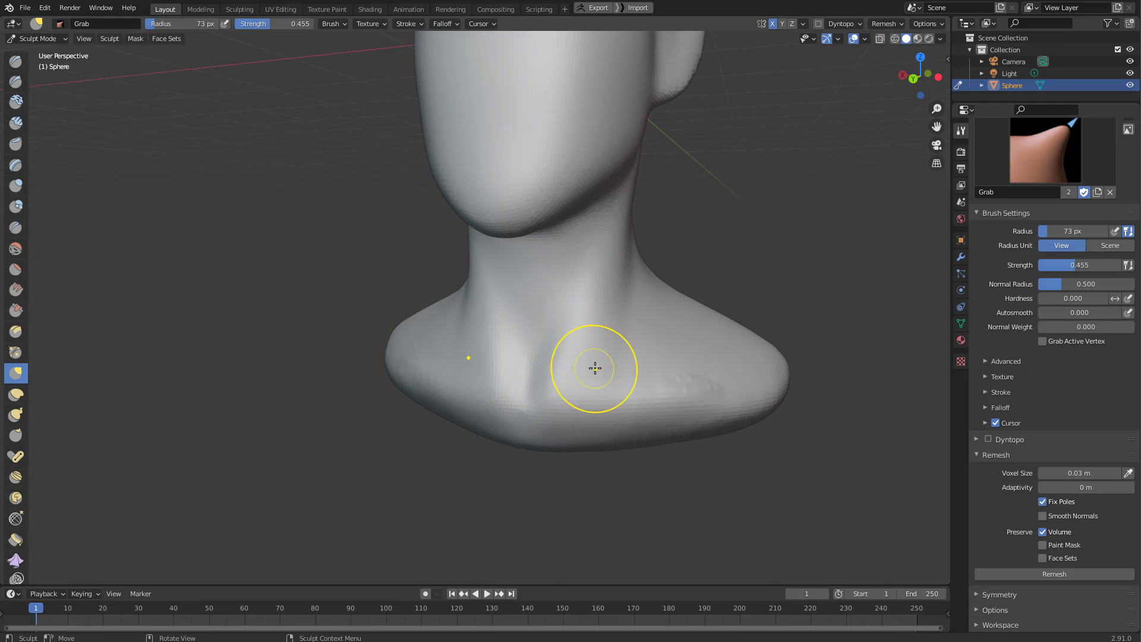
drag(605, 364, 620, 361)
key(ctrl+z)
key(ctrl+z)
Switch to the Clay Strips brush at a 50 px radius and sculpt the hollows beside the neck muscles and at the throat.
middle_drag(589, 327, 608, 337)
key(p)
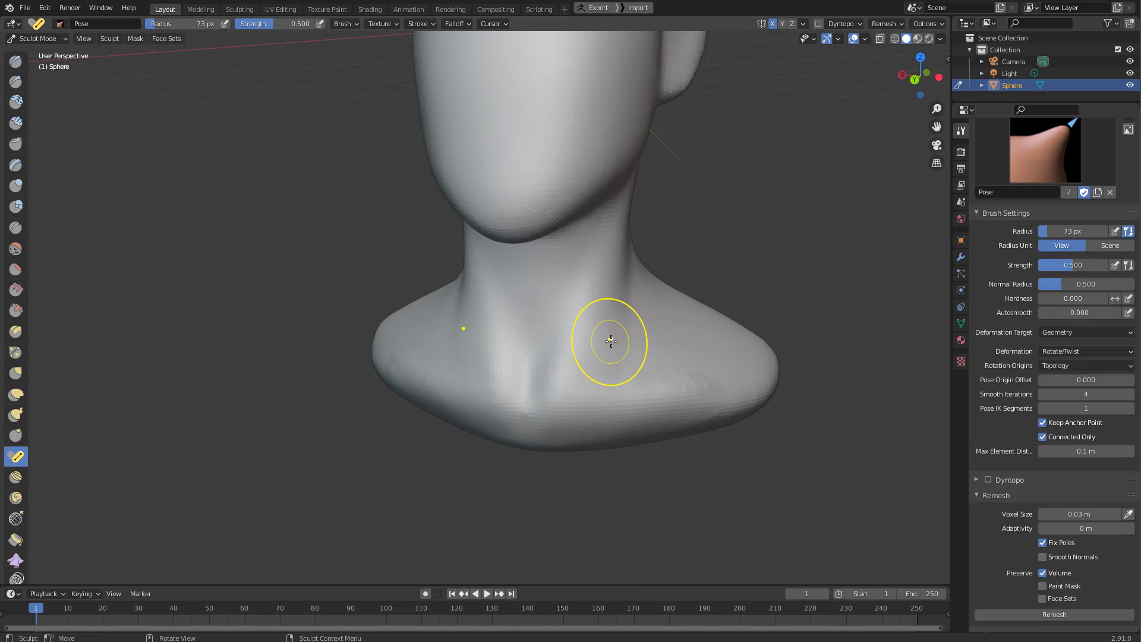
key(shift+space)
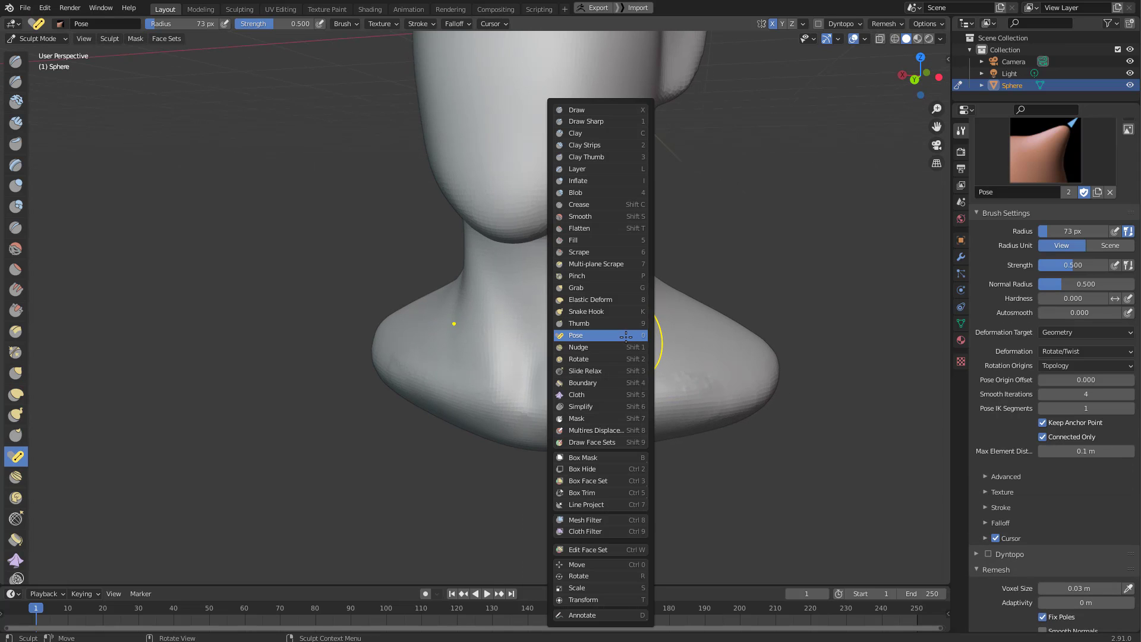
click(619, 145)
middle_drag(559, 297, 544, 318)
key(f)
click(600, 365)
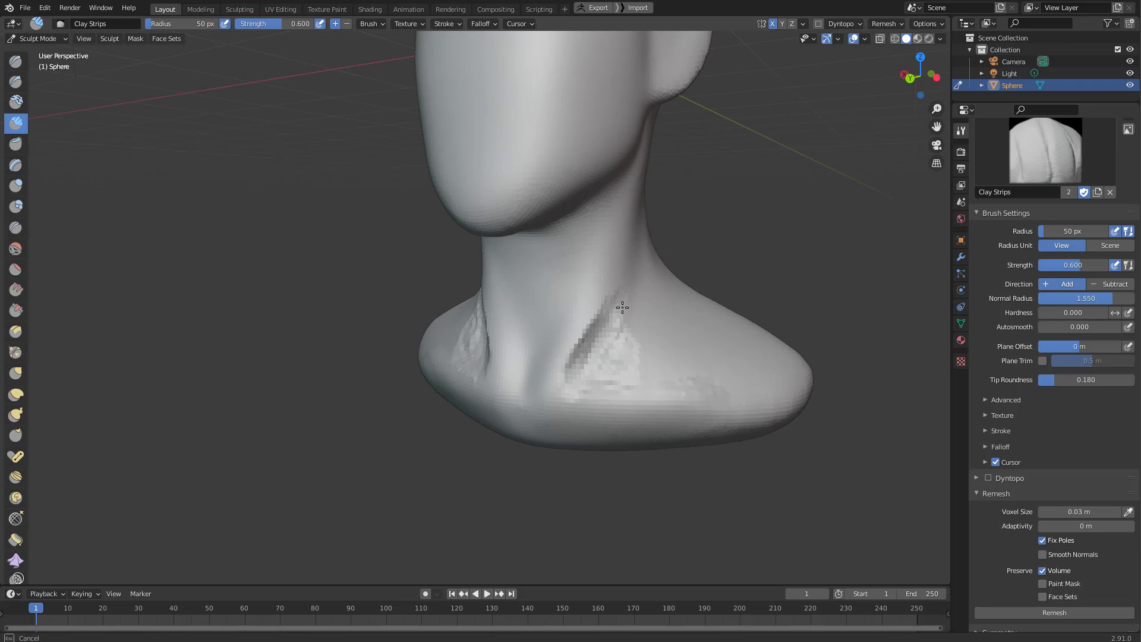
middle_drag(622, 307, 626, 365)
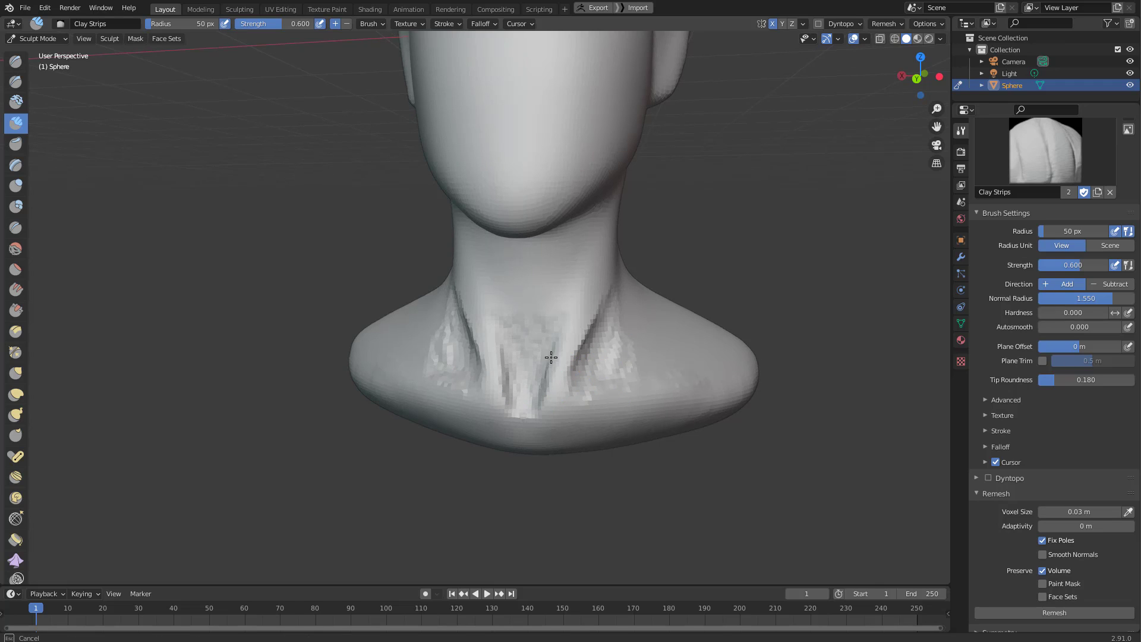
middle_drag(540, 314, 543, 302)
Set the Clay Strips strength to 0.661 and radius to 117 px, and smooth the strokes on the neck.
key(shift+f)
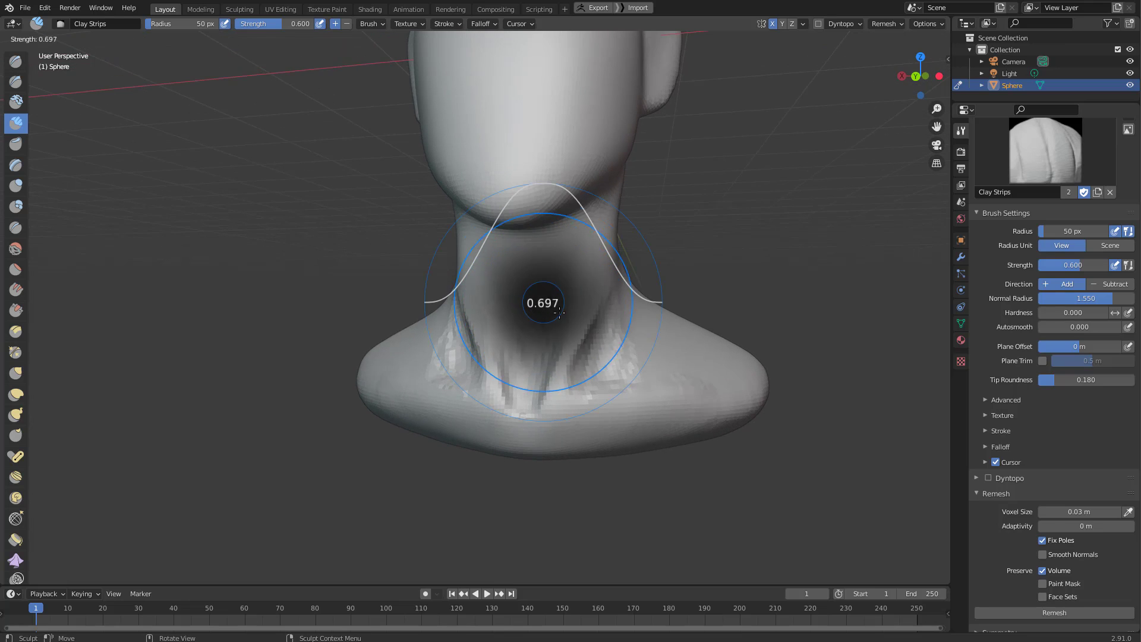
click(549, 313)
mouse_move(562, 315)
middle_down()
mouse_move(543, 324)
mouse_move(562, 322)
mouse_move(593, 370)
mouse_move(561, 403)
middle_up()
key(f)
click(586, 325)
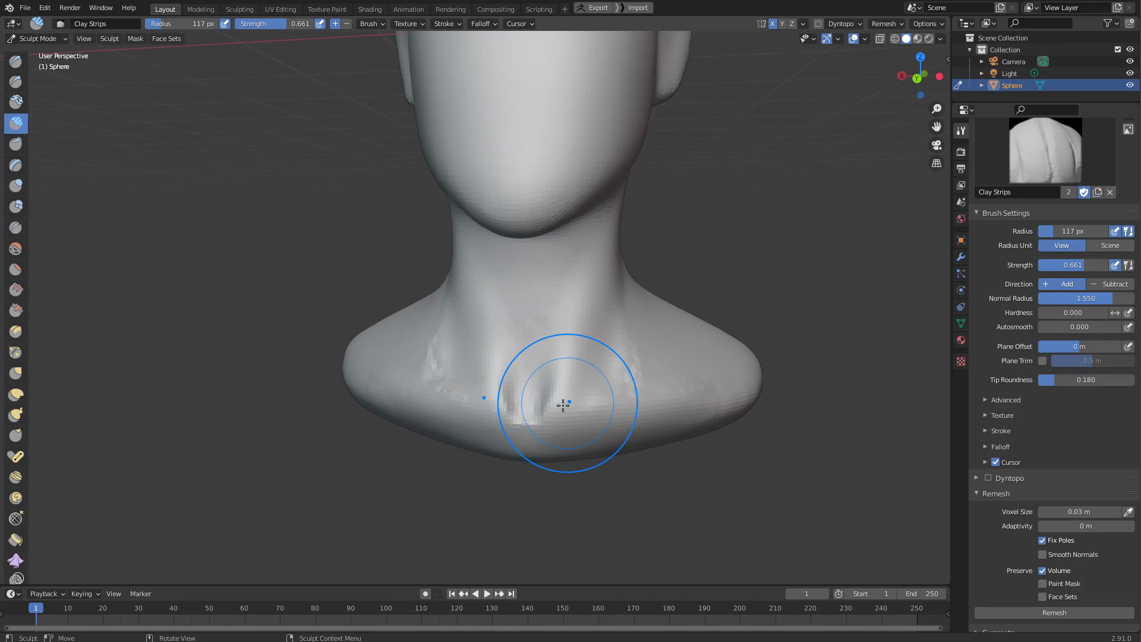
Switch to the Grab brush and reshape the collarbone and upper chest area, using radii of 117 px and 201 px.
key(g)
middle_drag(581, 330, 518, 426)
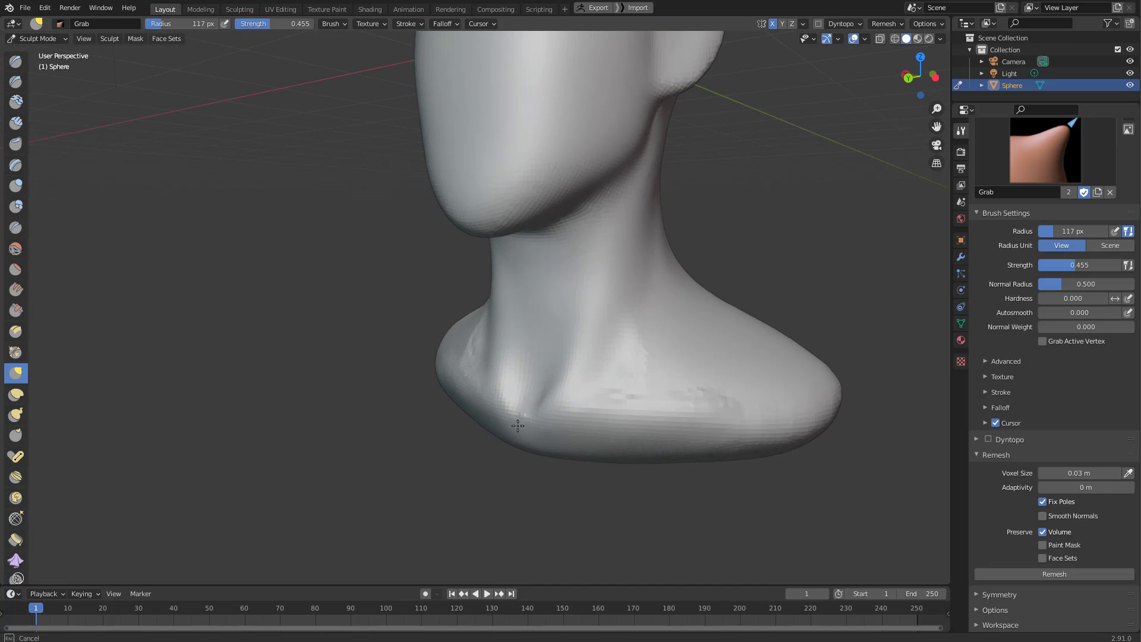
drag(642, 346, 643, 342)
middle_drag(636, 351, 690, 376)
mouse_move(628, 411)
middle_down()
mouse_move(581, 437)
mouse_move(609, 443)
middle_up()
key(f)
click(713, 437)
mouse_move(630, 457)
mouse_down()
mouse_move(663, 428)
mouse_move(687, 435)
mouse_up()
middle_drag(718, 432, 752, 373)
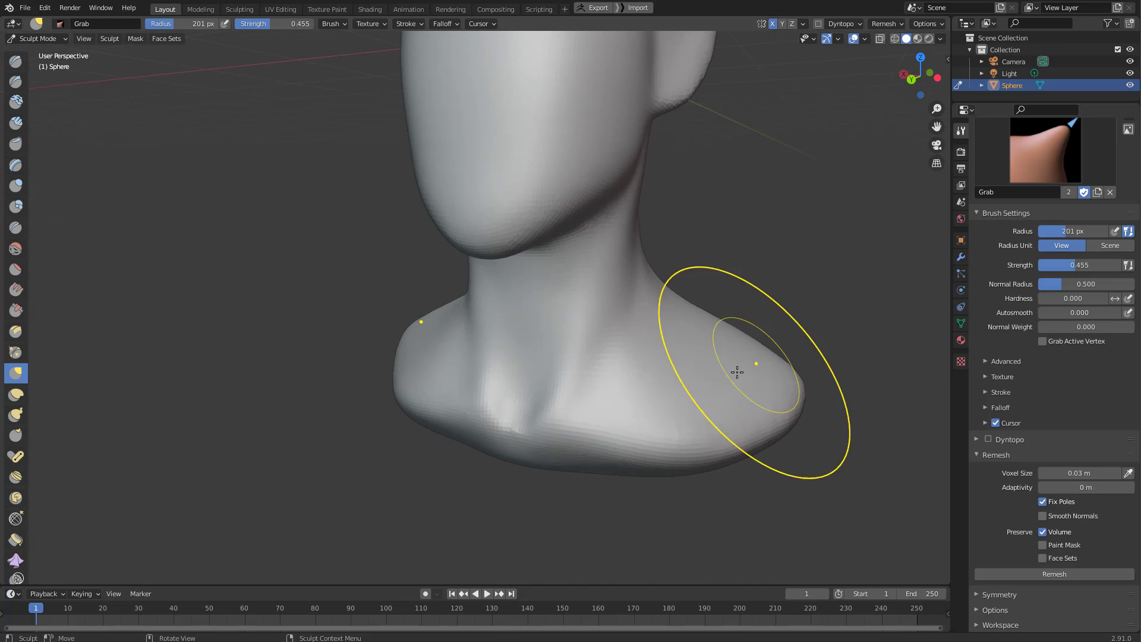
Refine the shoulders and the front of the chest with the Grab brush, reducing its radius to 184 px and 158 px.
mouse_move(538, 472)
middle_down()
mouse_move(579, 450)
mouse_move(544, 483)
middle_up()
drag(688, 435, 693, 425)
mouse_move(686, 386)
middle_down()
mouse_move(574, 383)
mouse_move(818, 388)
mouse_move(840, 485)
middle_up()
key(f)
click(719, 385)
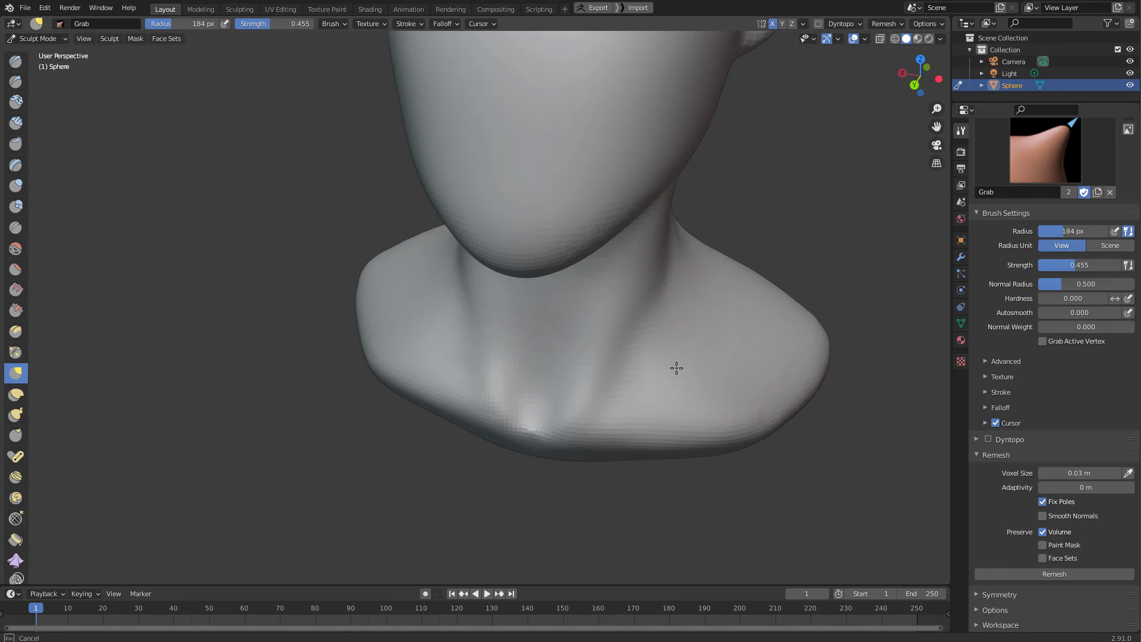
middle_drag(676, 370, 602, 358)
mouse_move(703, 380)
middle_down()
mouse_move(637, 414)
mouse_move(676, 357)
mouse_move(514, 345)
mouse_move(548, 365)
mouse_move(565, 331)
middle_up()
key(f)
click(530, 344)
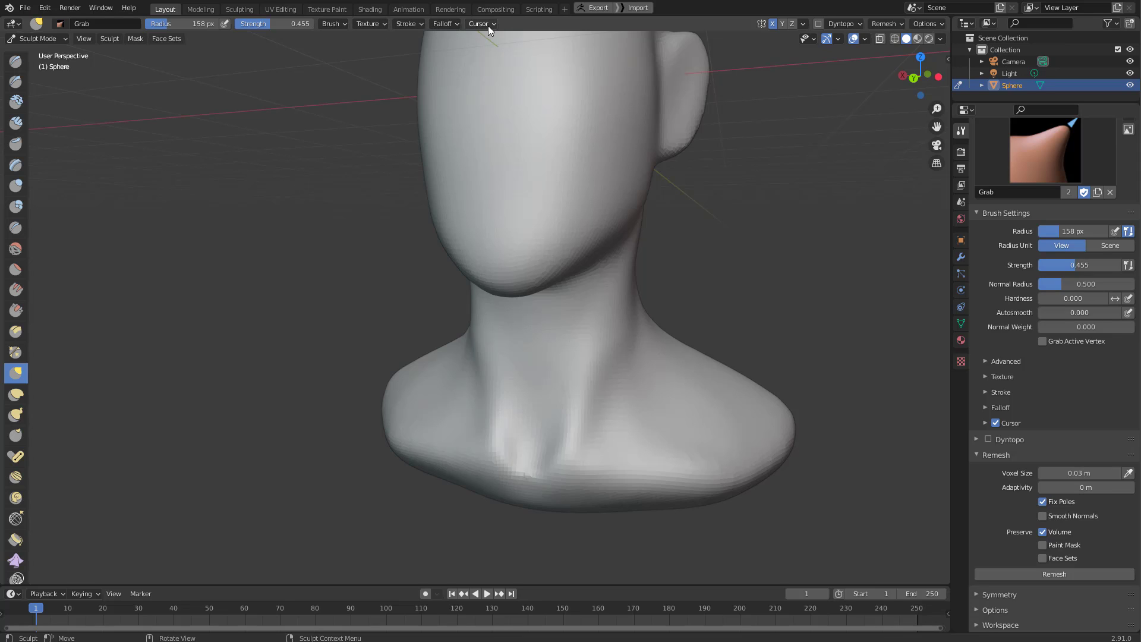
Examine the Grab brush's stroke methods, cursor options and advanced brush options.
click(343, 23)
mouse_move(408, 27)
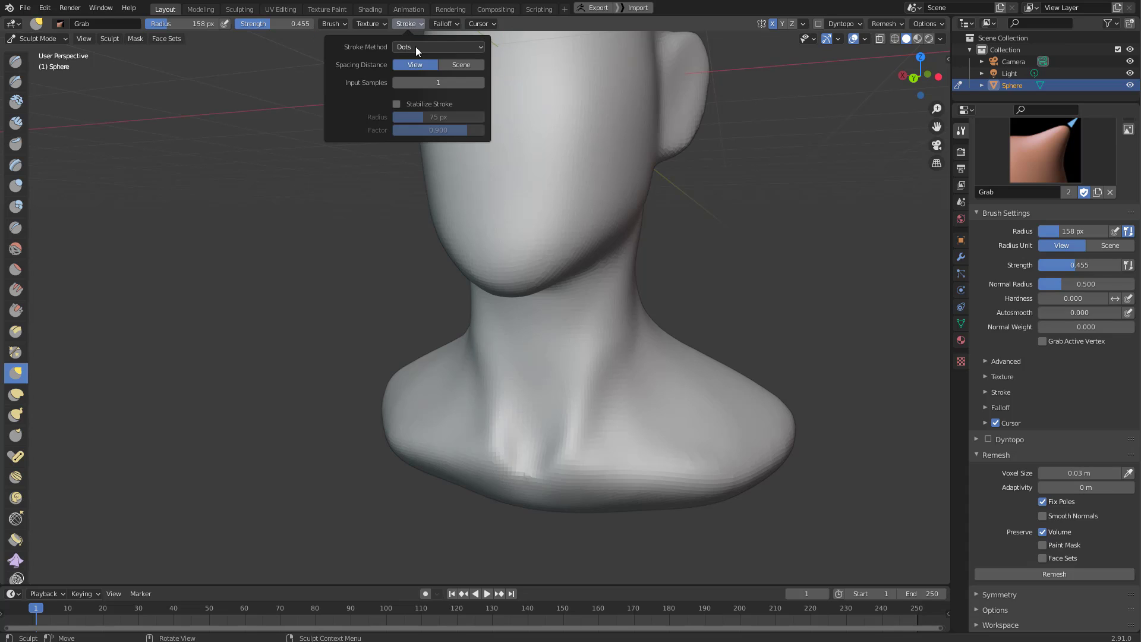
click(416, 47)
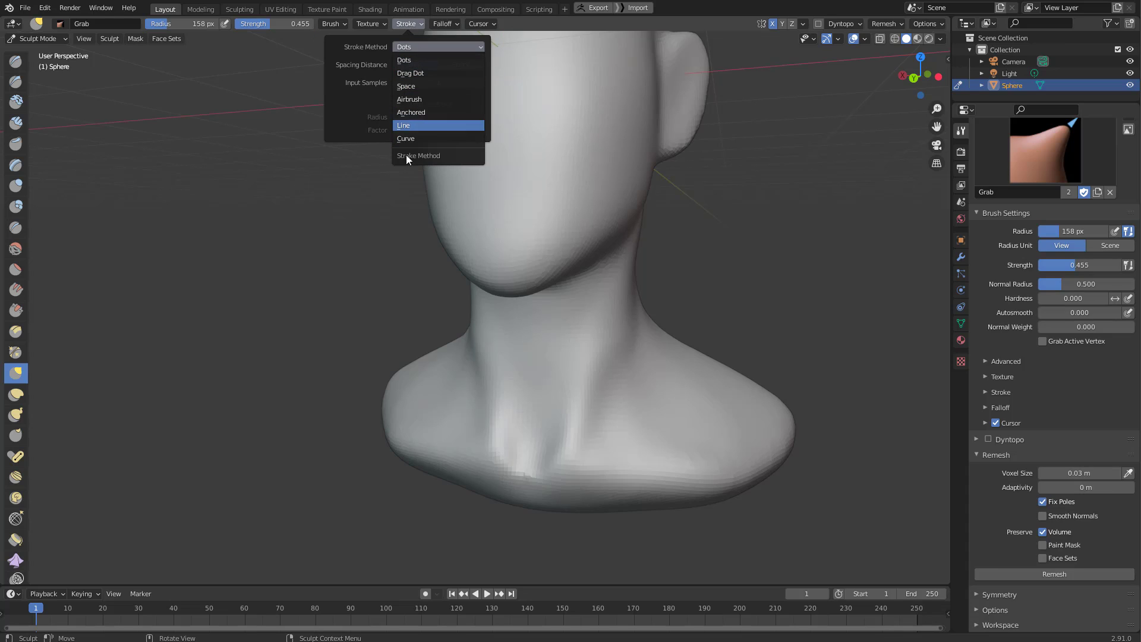
click(479, 23)
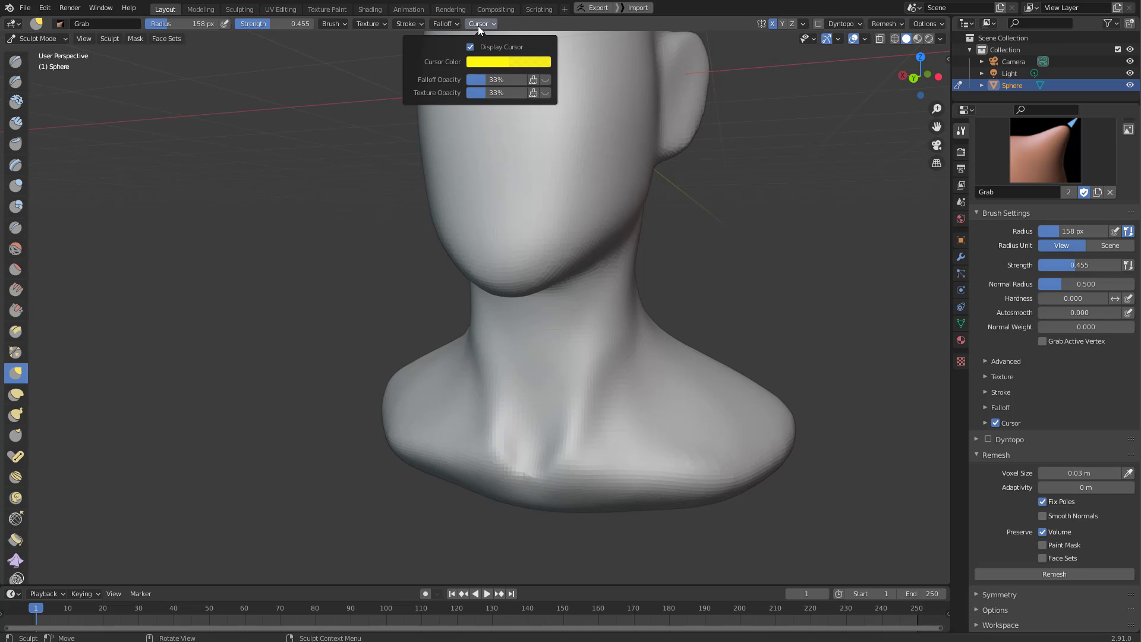
mouse_move(339, 24)
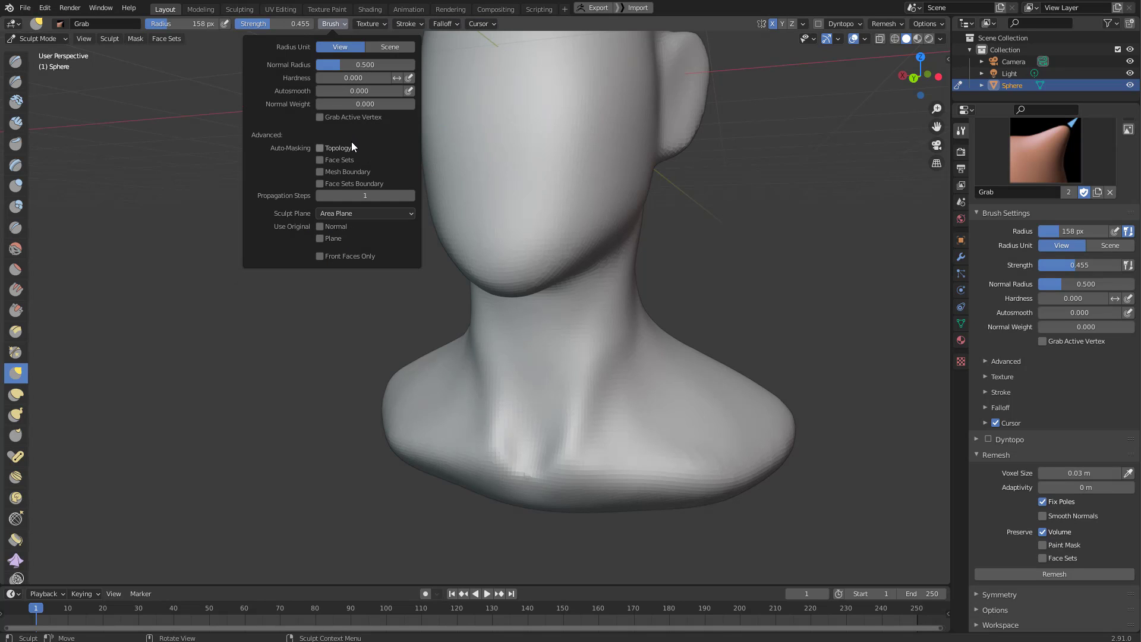
Switch to the Clay Strips brush and examine its brush options, including Accumulate.
key(shift+space)
click(320, 288)
key(shift+space)
key(2)
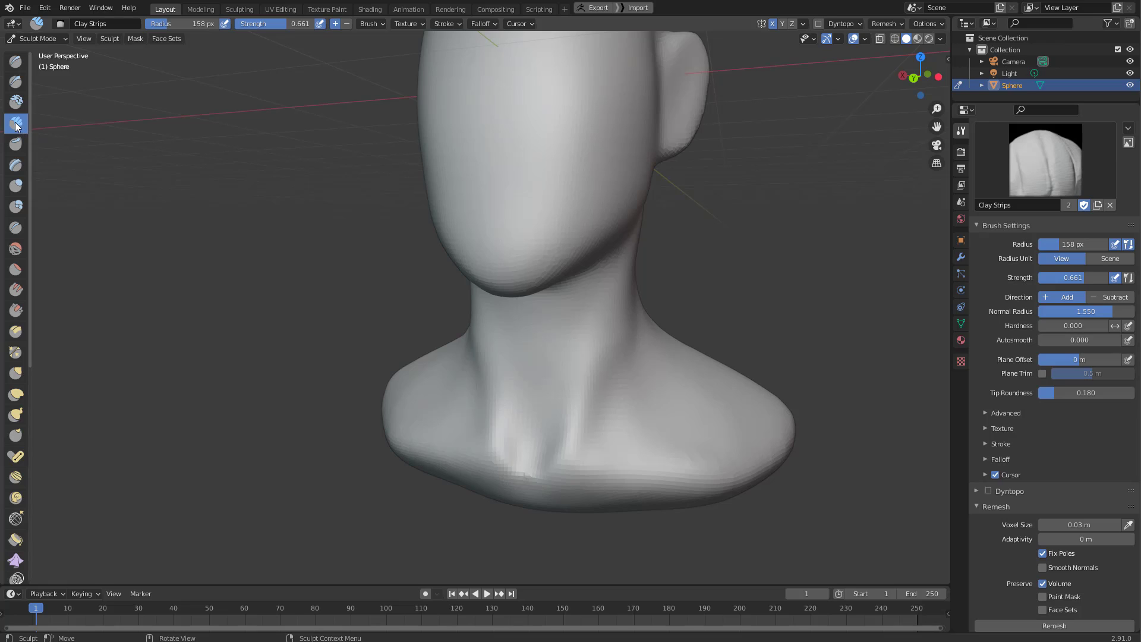
key(shift+space)
click(42, 127)
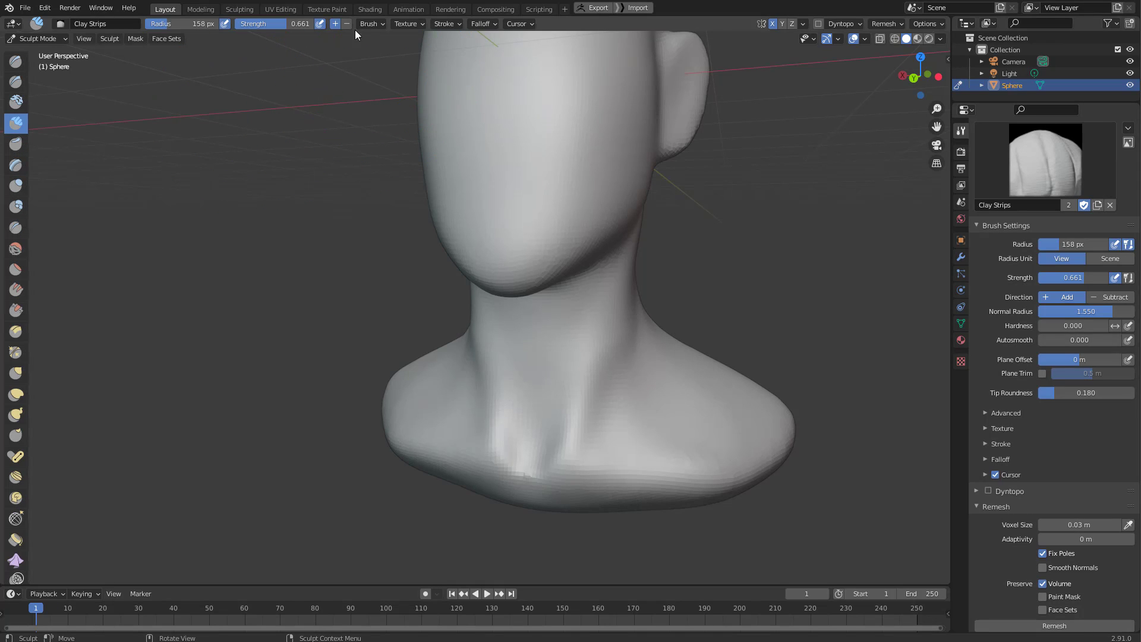
click(379, 25)
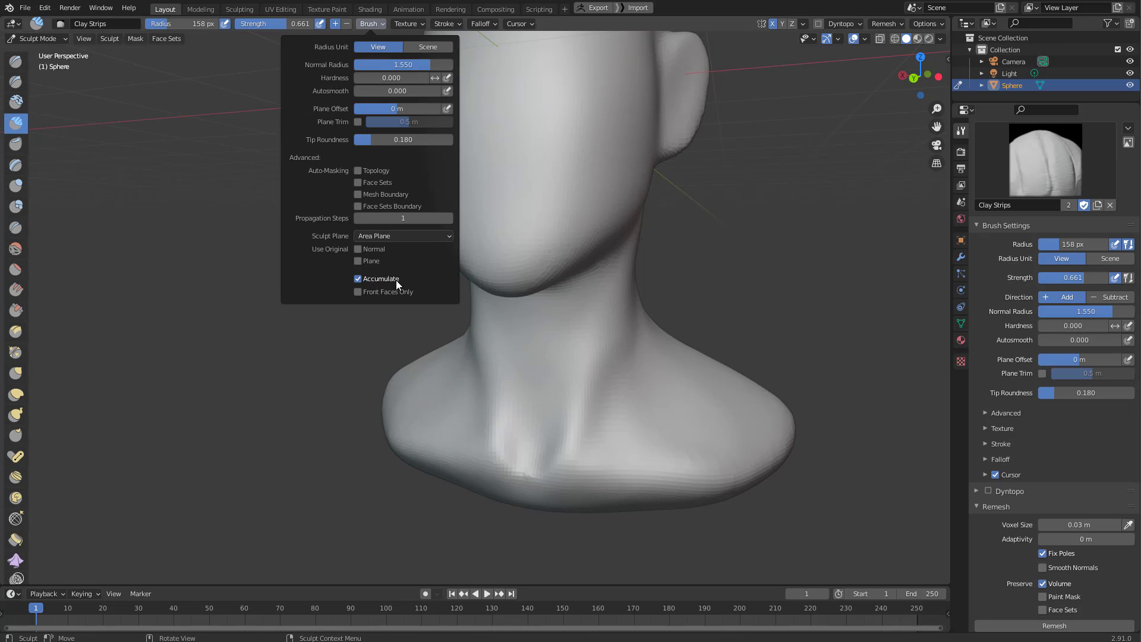
Try Clay Strips strokes across the cheek at a 158 px radius.
mouse_move(573, 217)
mouse_down()
mouse_move(565, 212)
mouse_move(595, 173)
mouse_move(581, 186)
mouse_move(603, 171)
mouse_move(586, 195)
mouse_up()
mouse_move(585, 202)
middle_down()
mouse_move(672, 270)
mouse_move(607, 266)
mouse_move(581, 278)
middle_up()
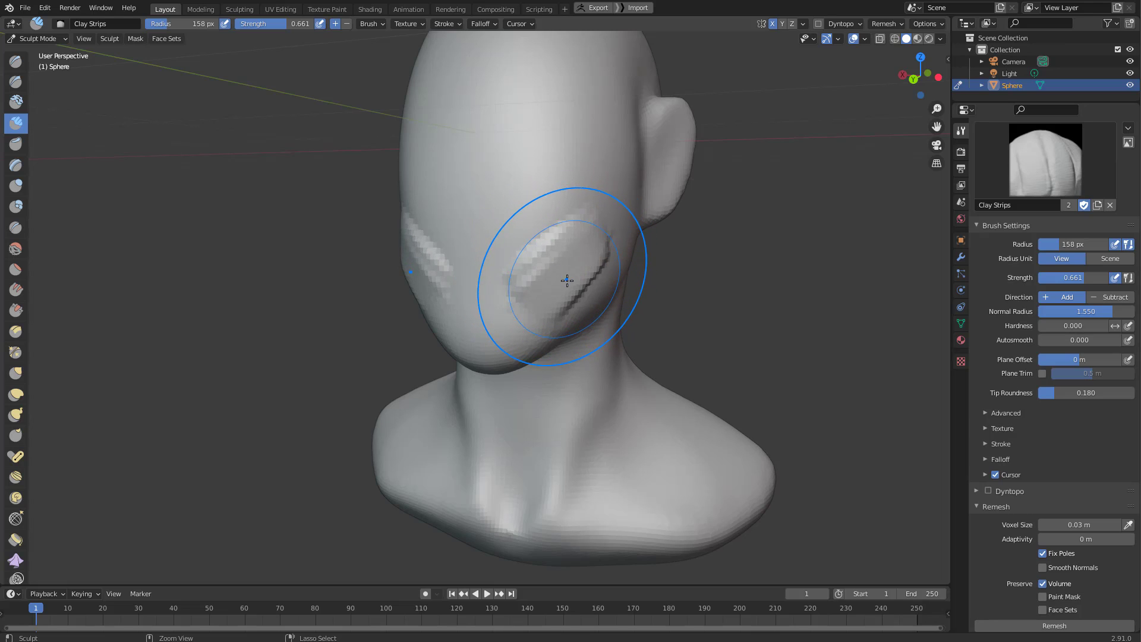
mouse_move(553, 265)
middle_down()
mouse_move(573, 286)
mouse_move(593, 266)
mouse_move(530, 255)
mouse_move(642, 236)
mouse_move(619, 238)
mouse_move(668, 248)
mouse_move(619, 265)
mouse_move(523, 230)
mouse_move(616, 142)
mouse_move(558, 252)
mouse_move(607, 225)
mouse_move(605, 186)
mouse_move(698, 242)
mouse_move(548, 275)
mouse_move(637, 216)
mouse_move(627, 247)
middle_up()
Switch to the Grab brush, adjust the side of the face and set the radius to 125 px.
key(g)
key(f)
click(529, 263)
key(f)
click(805, 228)
mouse_move(755, 238)
middle_down()
mouse_move(692, 247)
mouse_move(721, 271)
middle_up()
drag(716, 302, 713, 297)
middle_drag(708, 285, 669, 244)
key(f)
click(631, 226)
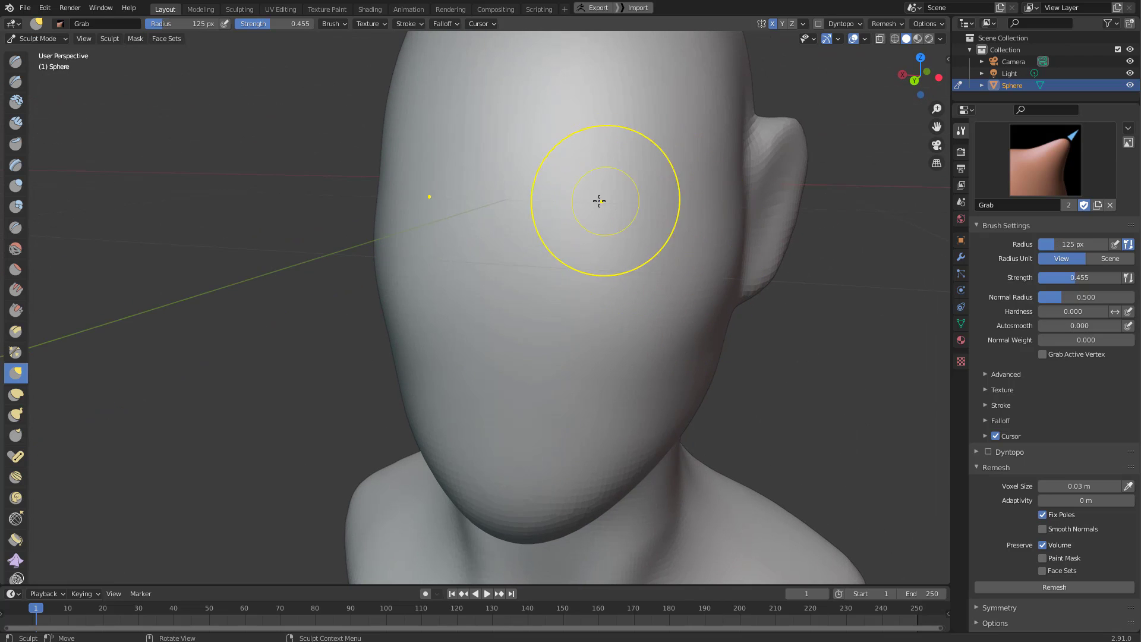
Push in the eye sockets with the Grab brush at a 188 px radius.
mouse_move(599, 232)
middle_down()
mouse_move(638, 236)
mouse_move(627, 247)
middle_up()
key(f)
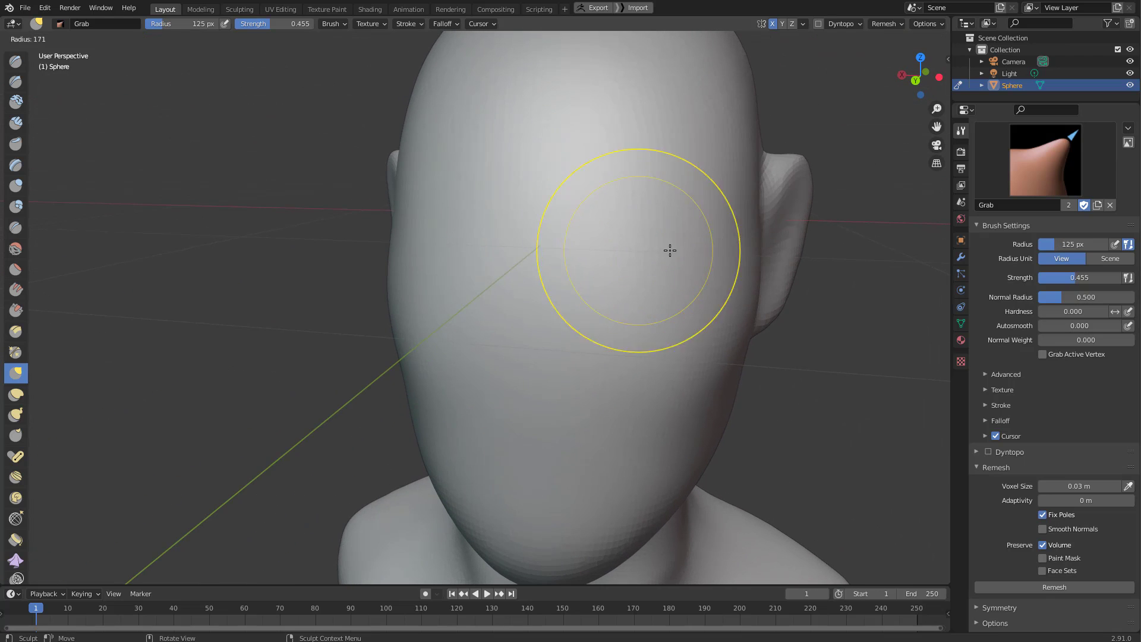
click(666, 248)
drag(654, 250, 589, 254)
Undo and redo the eye socket strokes to compare the face with and without them from several angles.
key(ctrl+z)
key(ctrl+shift+z)
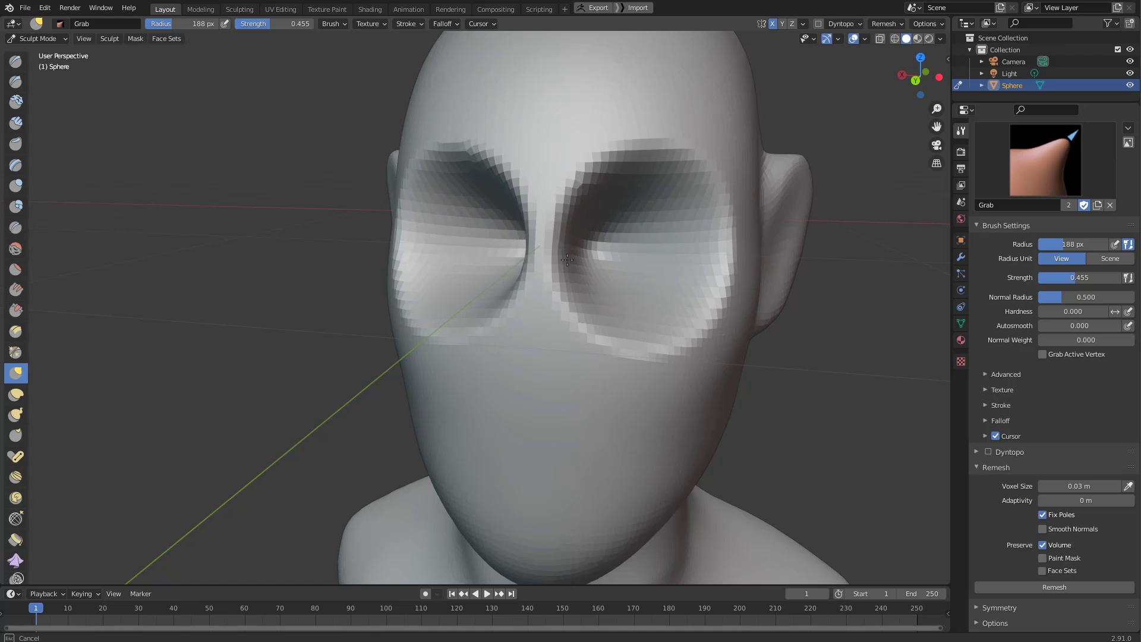
key(ctrl+z)
key(ctrl+shift+z)
key(ctrl+z)
middle_drag(624, 268, 608, 225)
key(ctrl+shift+z)
middle_drag(747, 186, 674, 191)
mouse_move(577, 171)
middle_down()
mouse_move(593, 196)
mouse_move(581, 178)
mouse_move(523, 204)
mouse_move(676, 224)
mouse_move(661, 254)
mouse_move(667, 196)
mouse_move(678, 227)
middle_up()
Reshape the outer corners of the eye sockets and the brow with the Grab brush at a 118 px radius.
key(f)
click(629, 233)
middle_drag(667, 158, 652, 242)
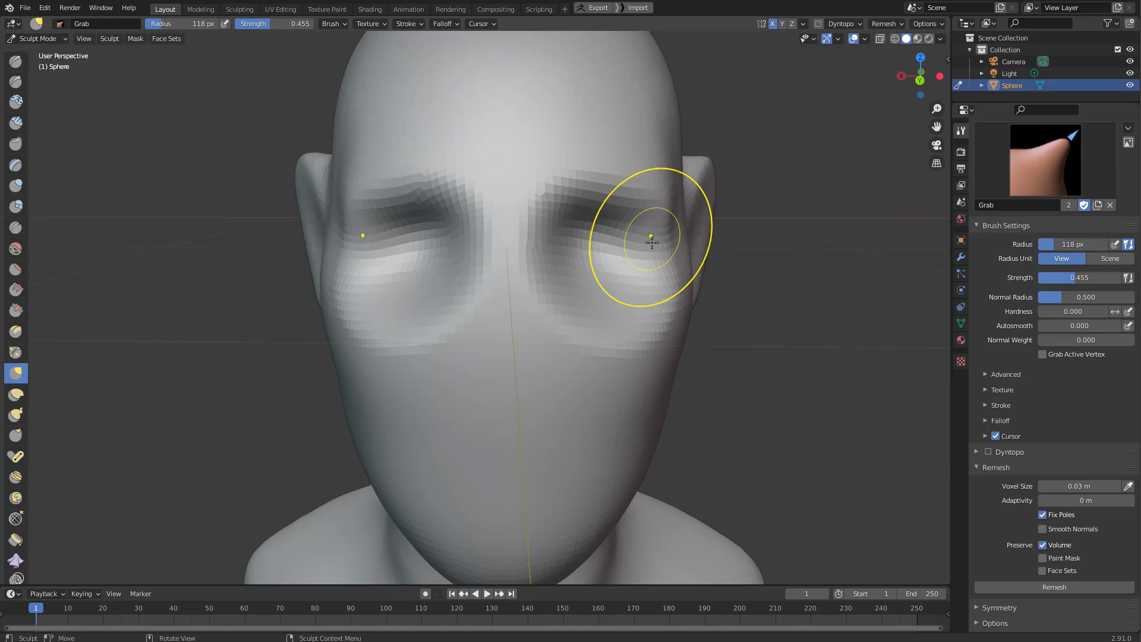
mouse_move(662, 200)
middle_down()
mouse_move(578, 198)
mouse_move(444, 230)
middle_up()
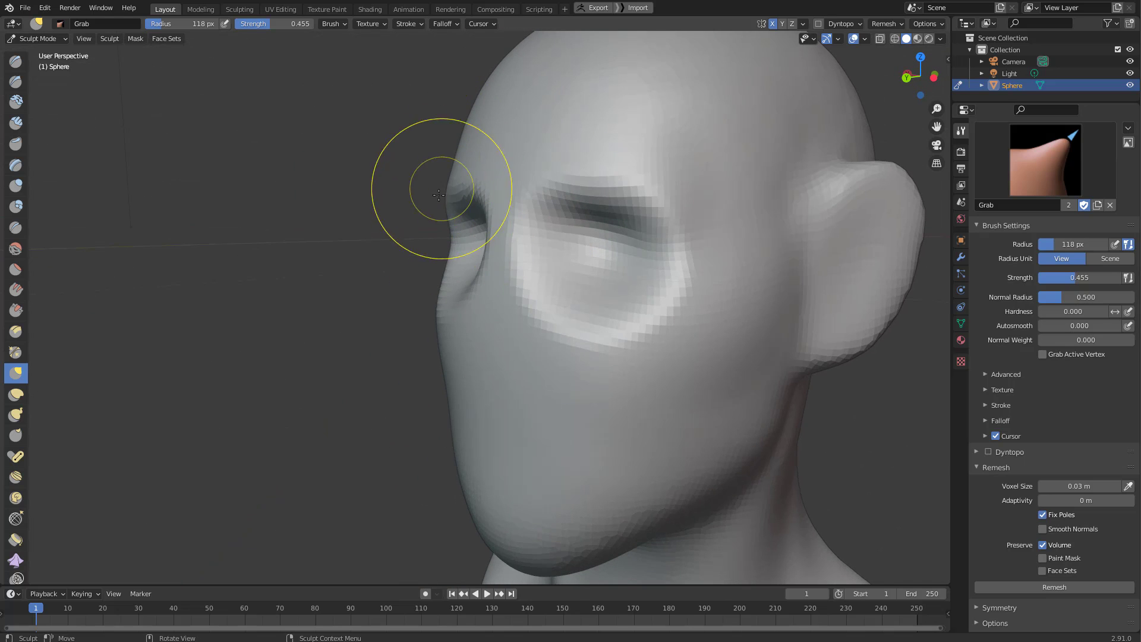
middle_drag(420, 298, 466, 286)
Set the Grab radius to 138 px and adjust the brow curvature as seen from above the head.
key(f)
click(576, 243)
mouse_move(577, 241)
middle_down()
mouse_move(608, 215)
mouse_move(598, 122)
middle_up()
key(f)
click(698, 197)
drag(614, 223, 615, 195)
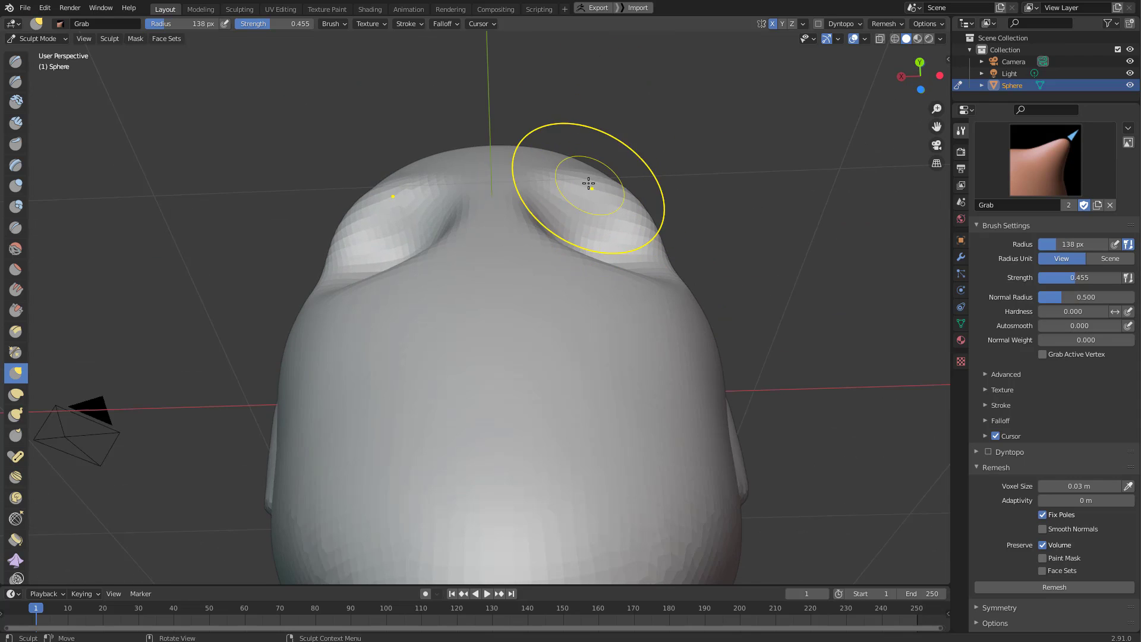
Shape the cheekbones below the eye sockets with the Grab brush at a 152 px radius, and reduce the radius to 123 px.
mouse_move(589, 184)
middle_down()
mouse_move(543, 257)
mouse_move(586, 184)
mouse_move(609, 178)
mouse_move(682, 198)
mouse_move(703, 255)
mouse_move(683, 191)
mouse_move(651, 256)
mouse_move(693, 222)
mouse_move(652, 201)
mouse_move(703, 252)
mouse_move(777, 255)
mouse_move(726, 273)
mouse_move(691, 331)
middle_up()
key(f)
click(665, 185)
key(f)
click(763, 242)
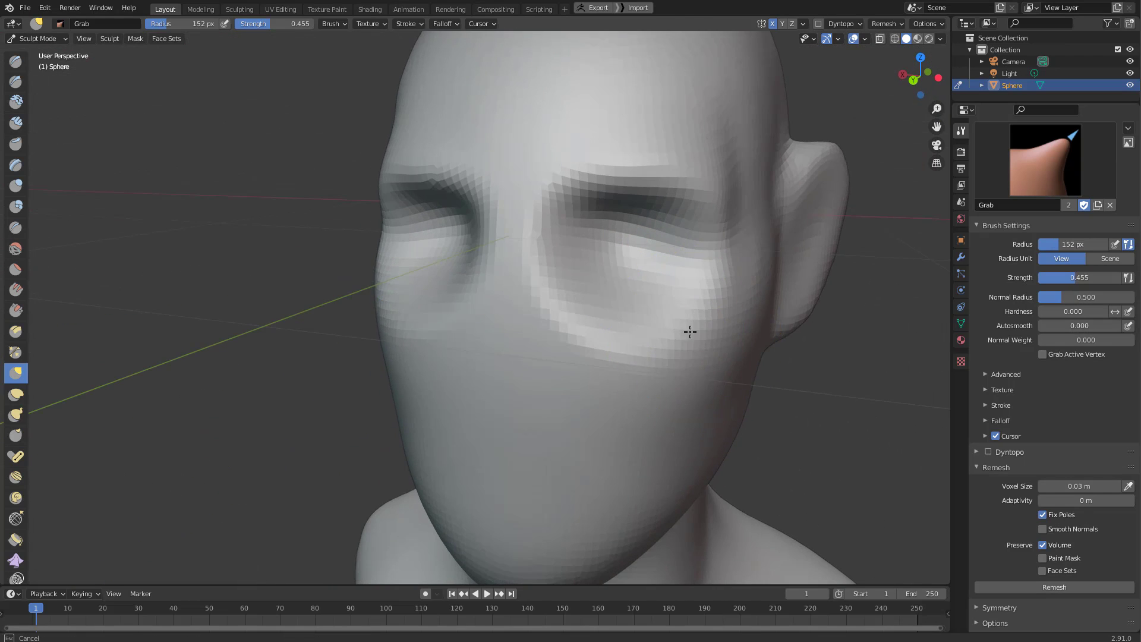
key(bracketleft)
key(bracketleft)
Examine the proportions of the whole bust and the eye sockets from several distances and angles.
mouse_move(599, 356)
middle_down()
mouse_move(713, 365)
mouse_move(722, 298)
mouse_move(708, 327)
mouse_move(805, 250)
mouse_move(737, 264)
mouse_move(683, 302)
mouse_move(660, 297)
middle_up()
scroll(660, 297, down, 3)
middle_drag(604, 357, 585, 283)
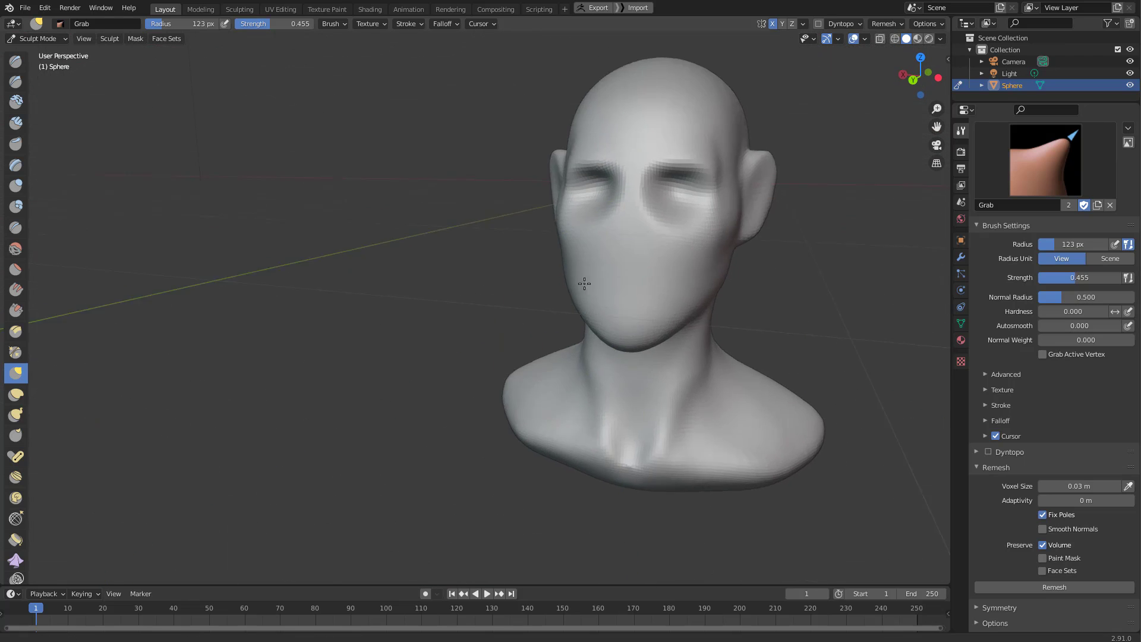
scroll(643, 229, up, 2)
mouse_move(642, 229)
middle_down()
mouse_move(599, 270)
mouse_move(624, 241)
mouse_move(609, 230)
middle_up()
scroll(599, 269, up, 2)
scroll(597, 257, down, 1)
scroll(572, 219, up, 1)
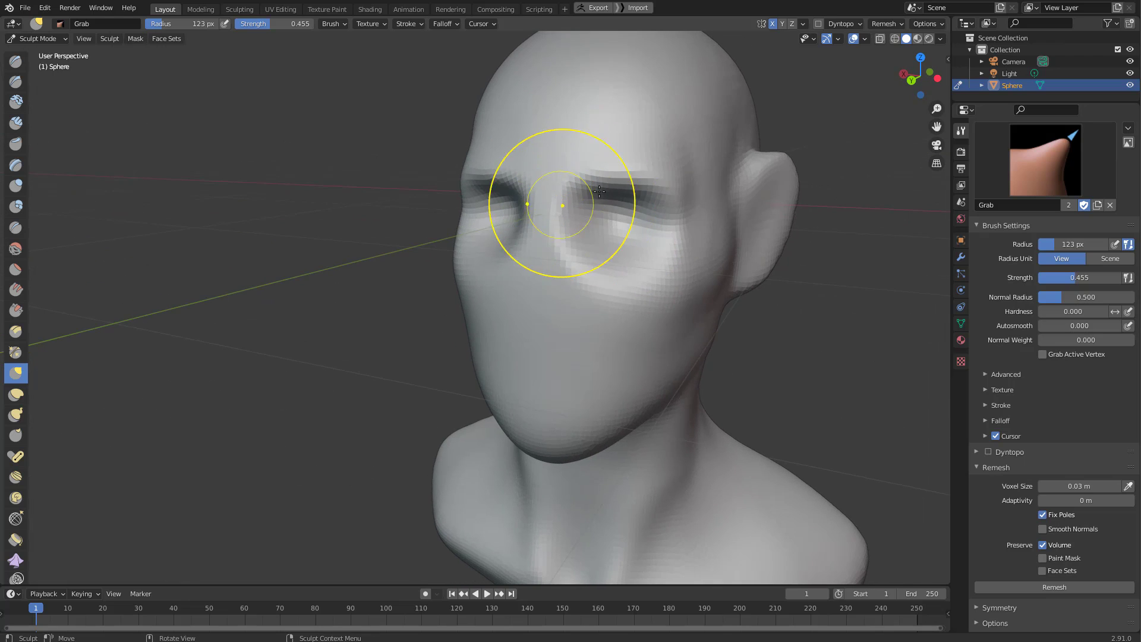
middle_drag(600, 190, 602, 217)
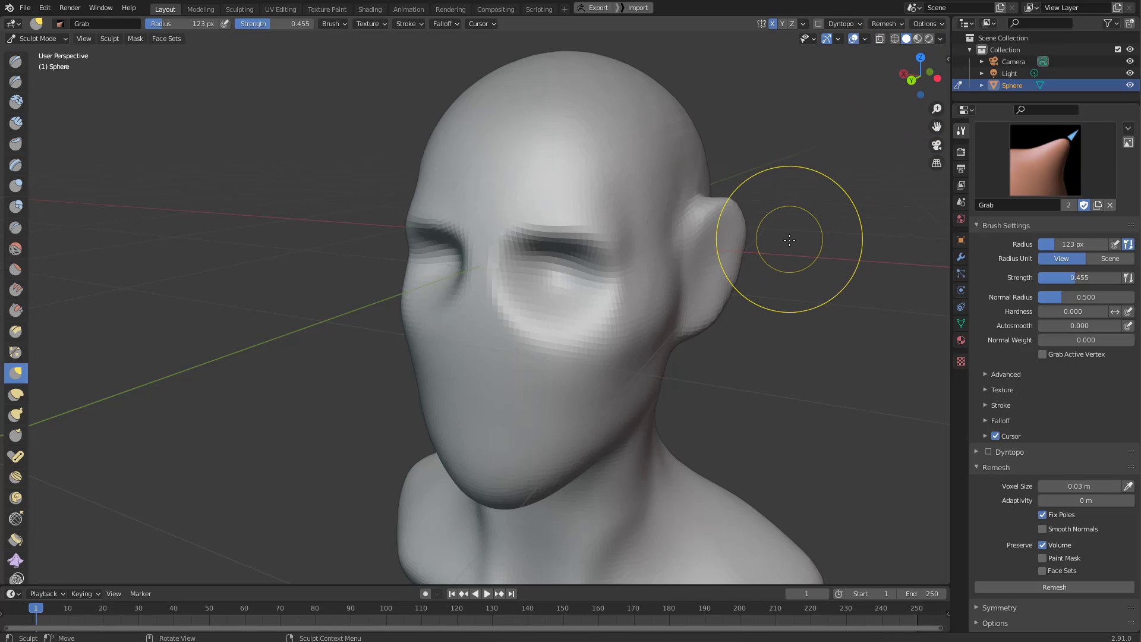
Set the viewport focal length to 75 mm and frame the bust.
key(n)
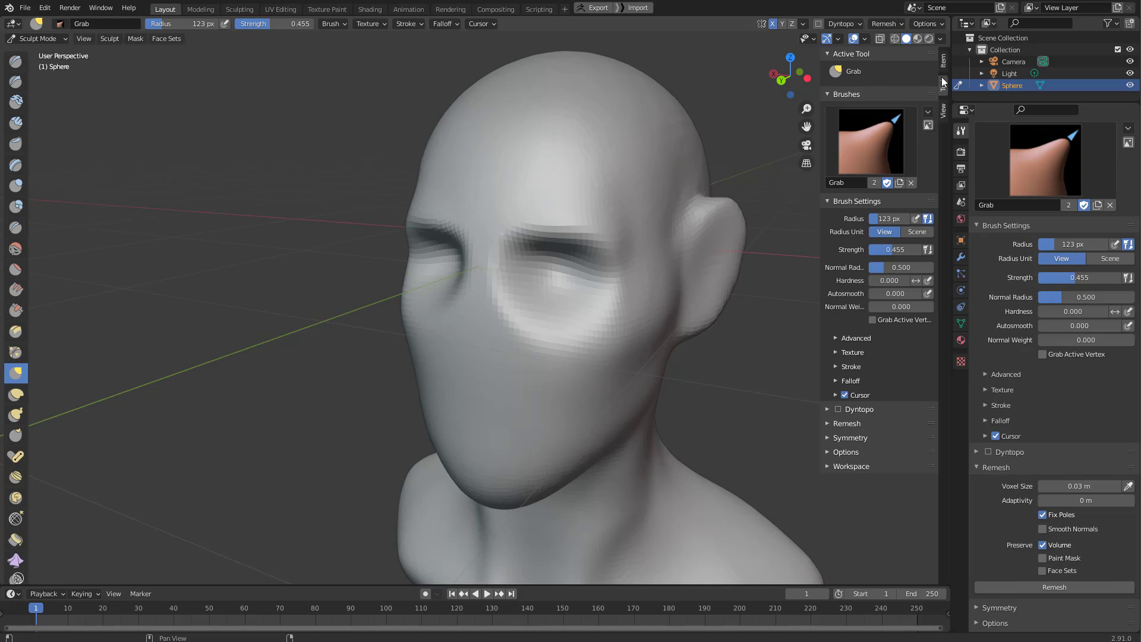
click(944, 111)
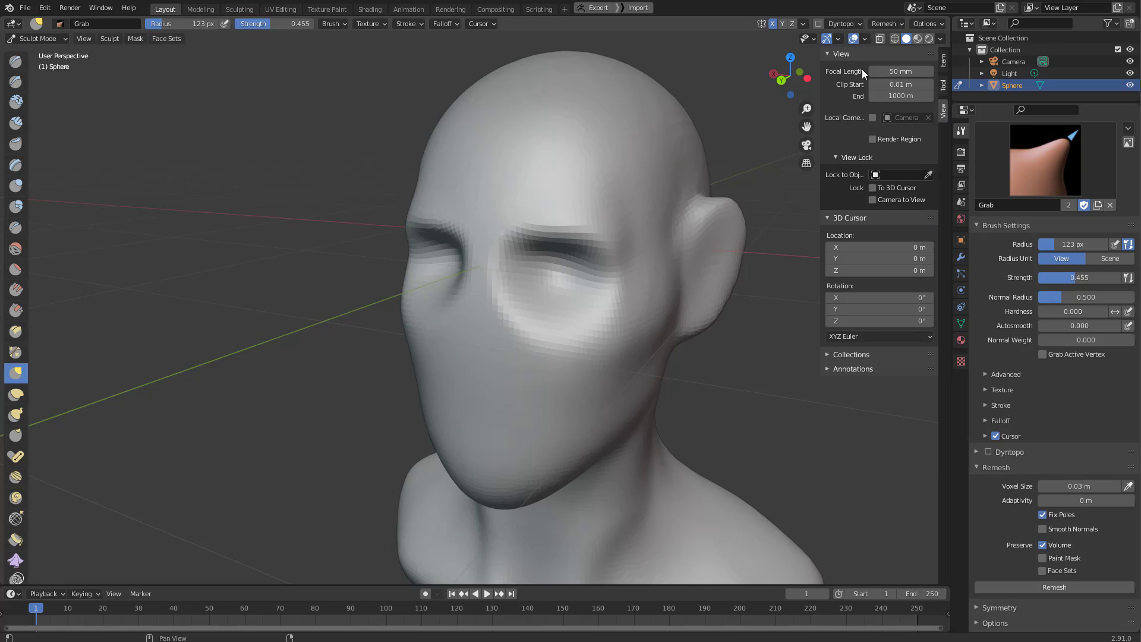
click(901, 73)
text(75)
key(Return)
scroll(597, 238, down, 5)
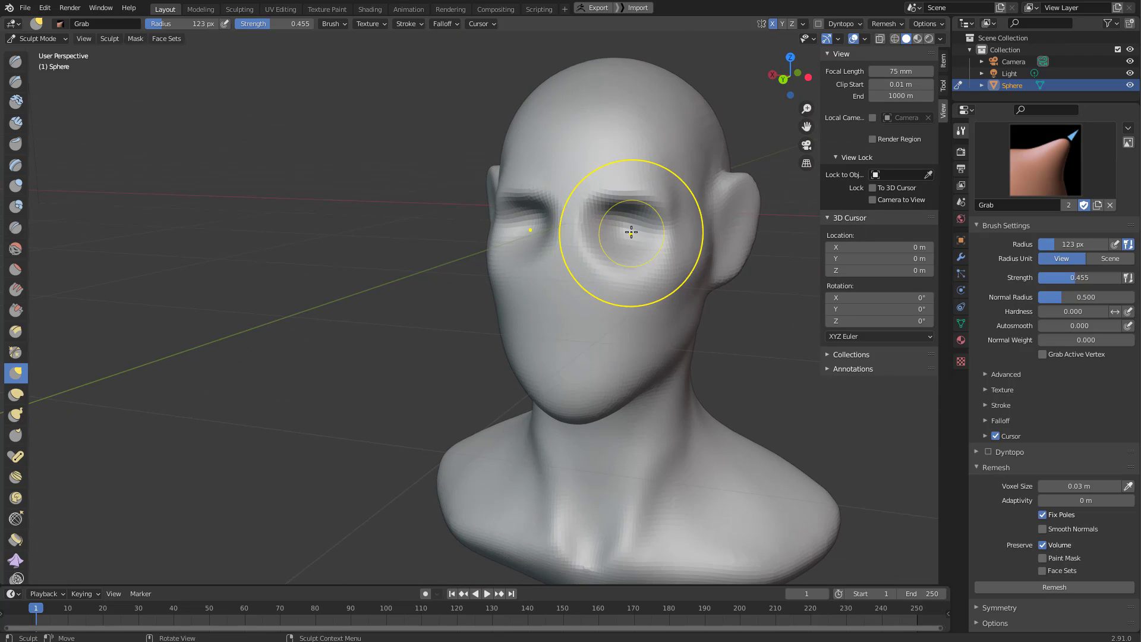
Adjust the temple and side of the head with the Grab brush at a 179 px radius.
middle_drag(611, 231, 597, 233)
scroll(625, 208, up, 1)
key(f)
click(680, 158)
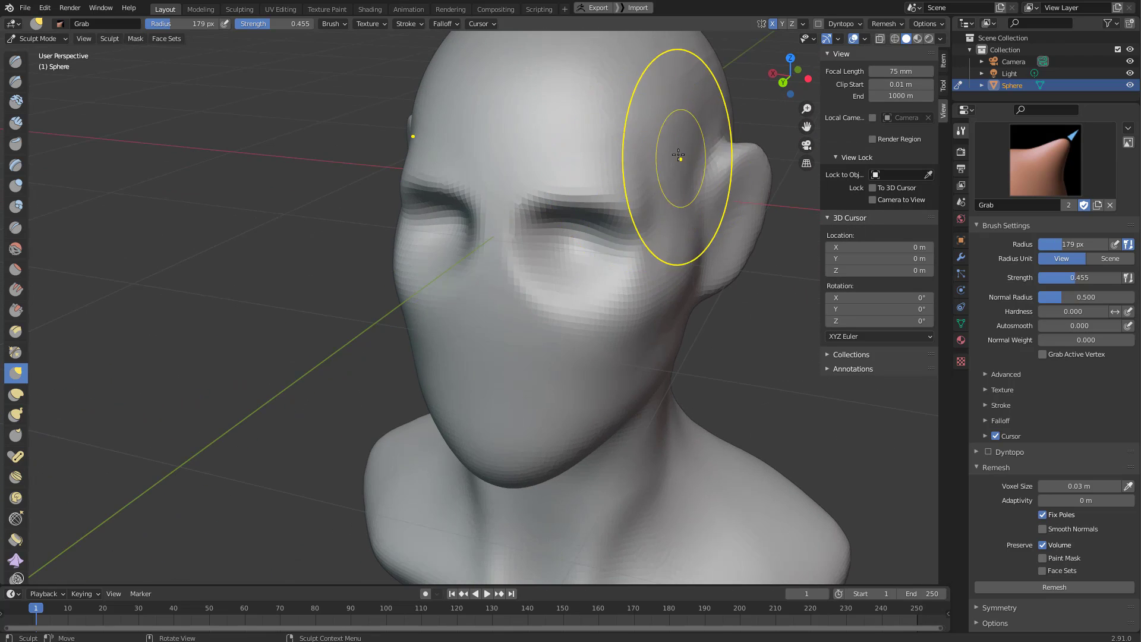
mouse_move(680, 159)
middle_down()
mouse_move(616, 234)
mouse_move(580, 236)
middle_up()
drag(634, 219, 636, 218)
mouse_move(632, 236)
middle_down()
mouse_move(459, 214)
mouse_move(545, 219)
mouse_move(528, 217)
middle_up()
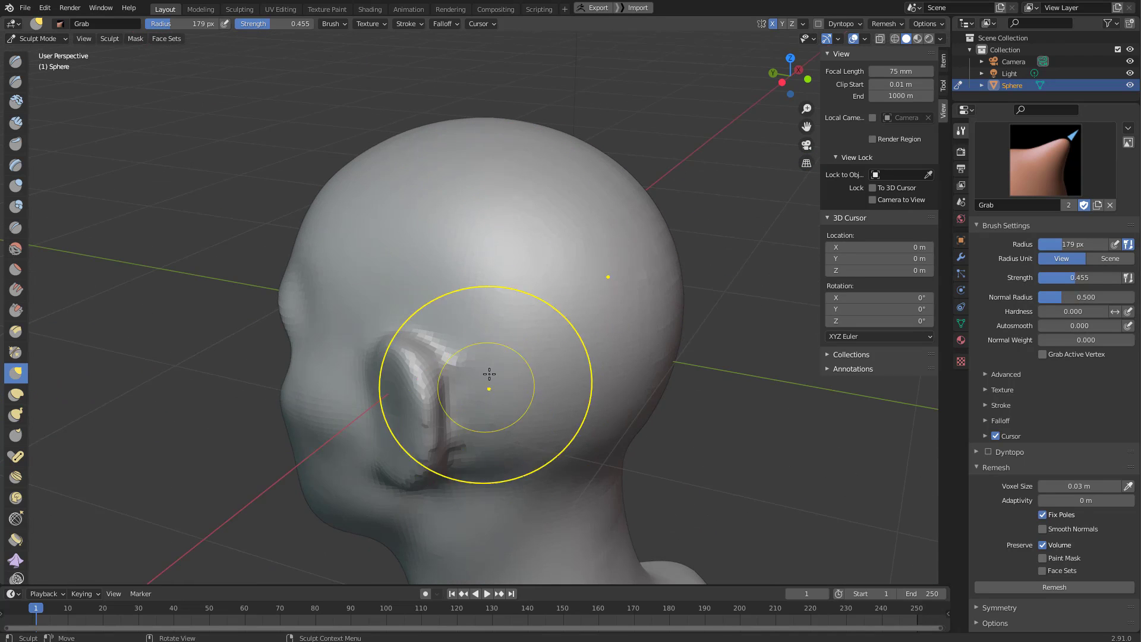
Reshape the ear with the Grab brush, reducing the radius to 142 px and 87 px.
mouse_move(483, 369)
middle_down()
mouse_move(466, 497)
mouse_move(509, 420)
mouse_move(627, 280)
mouse_move(566, 324)
mouse_move(529, 271)
middle_up()
key(f)
click(716, 268)
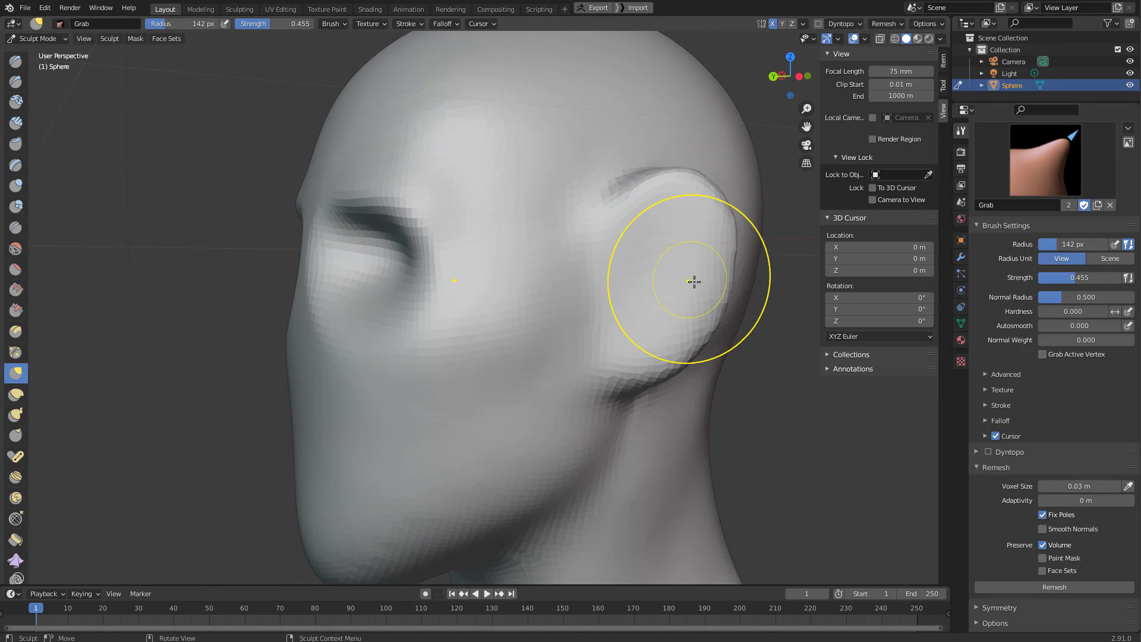
mouse_move(693, 280)
middle_down()
mouse_move(703, 273)
mouse_move(649, 267)
mouse_move(658, 249)
middle_up()
key(f)
click(647, 256)
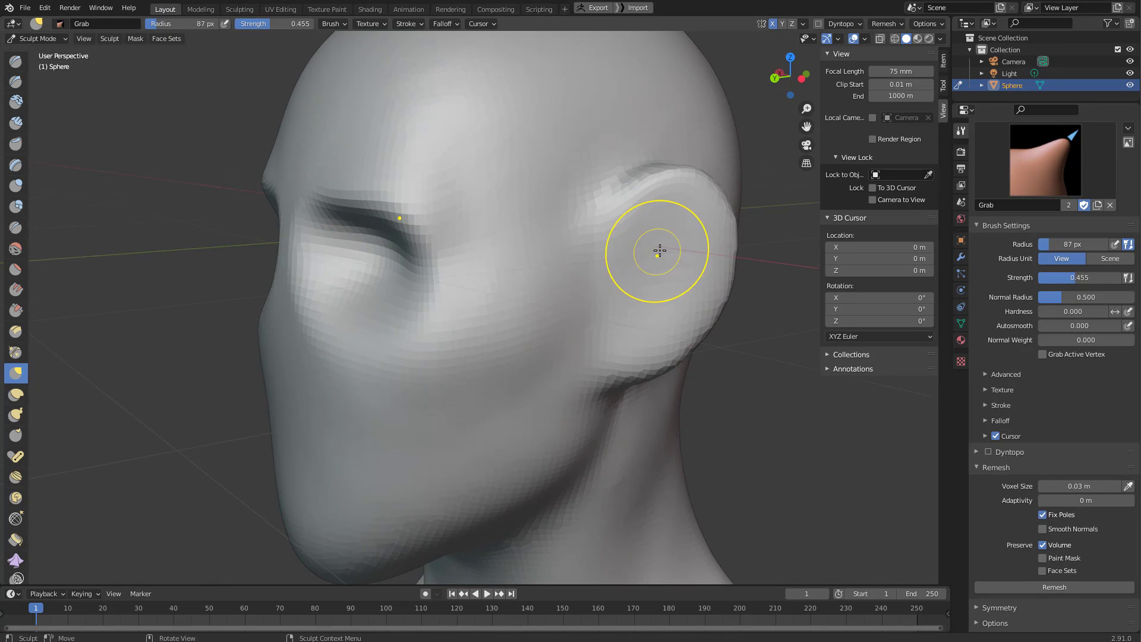
Switch to the Clay Strips brush at a 58 px radius and carve out the inner hollow of the ear.
key(c)
key(f)
click(650, 239)
mouse_move(657, 232)
mouse_down()
mouse_move(652, 241)
mouse_move(680, 224)
mouse_move(632, 301)
mouse_move(663, 296)
mouse_move(655, 275)
mouse_up()
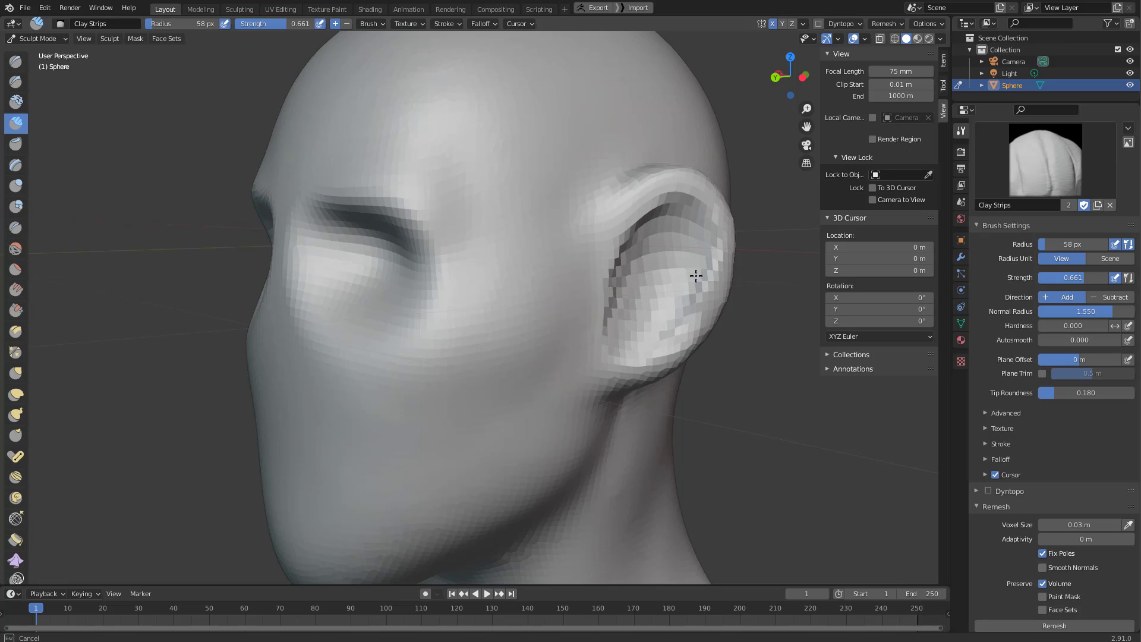
Switch to the Scrape brush and back to Clay Strips.
key(shift+space)
key(6)
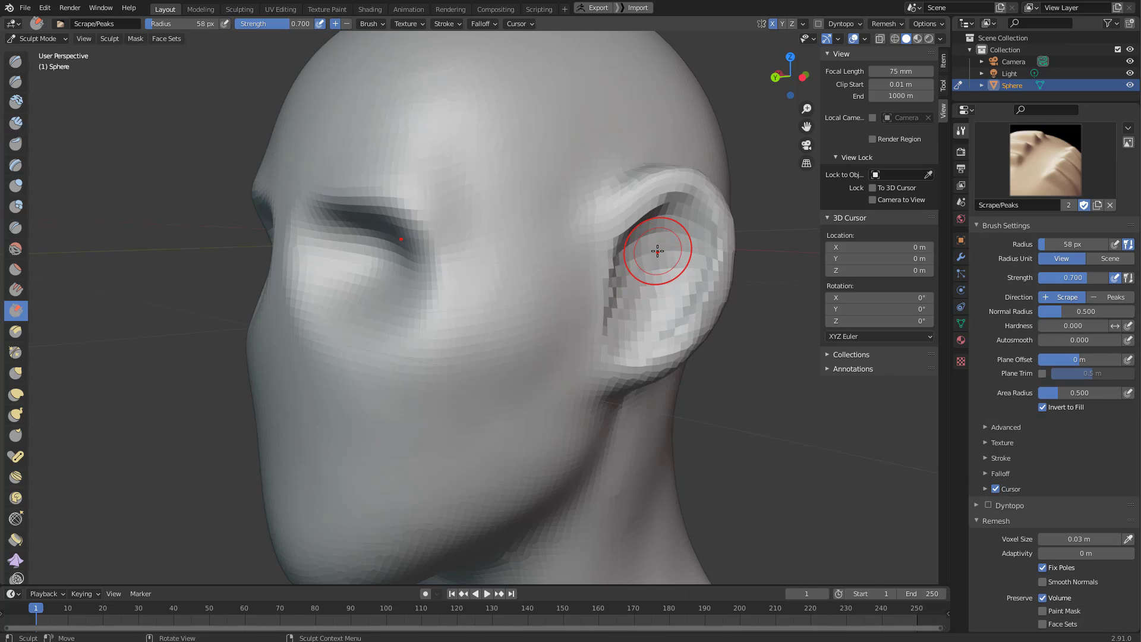
key(shift+space)
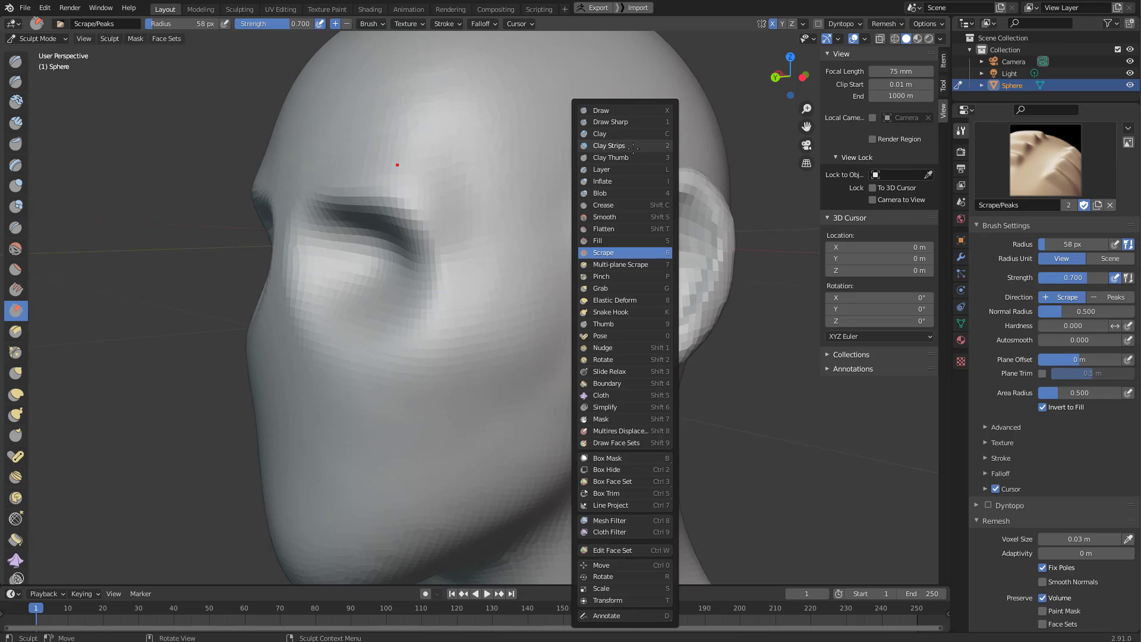
key(shift+space)
key(2)
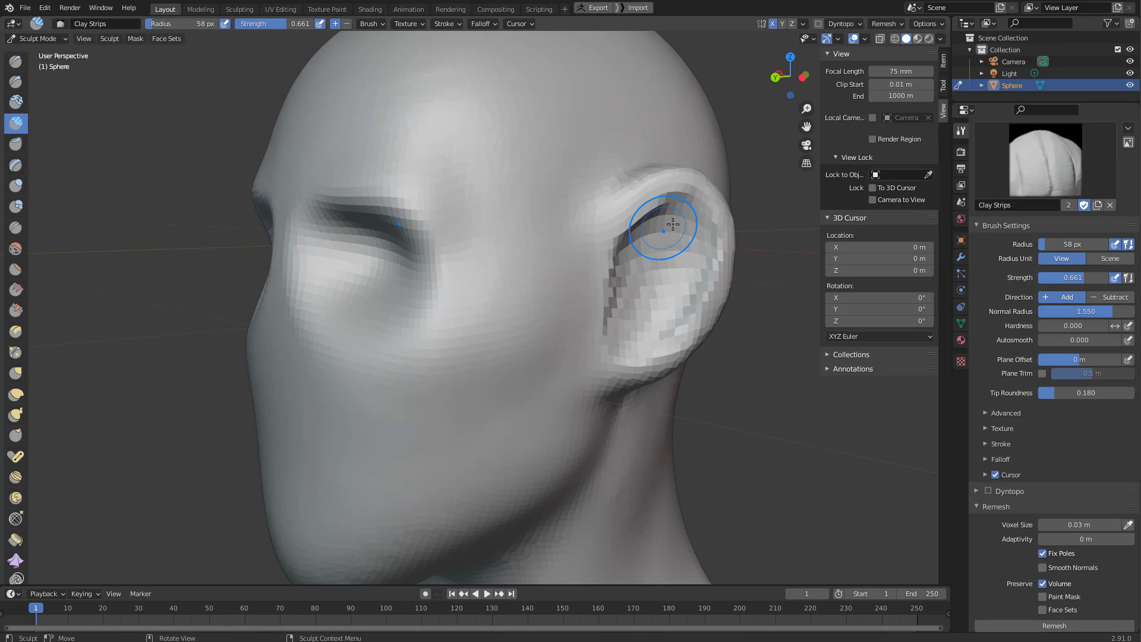
Pull the front edge and opening of the ear into shape with the Grab brush at a 76 px radius.
mouse_move(637, 229)
middle_down()
mouse_move(640, 244)
mouse_move(669, 231)
mouse_move(657, 221)
mouse_move(683, 288)
mouse_move(594, 306)
middle_up()
key(g)
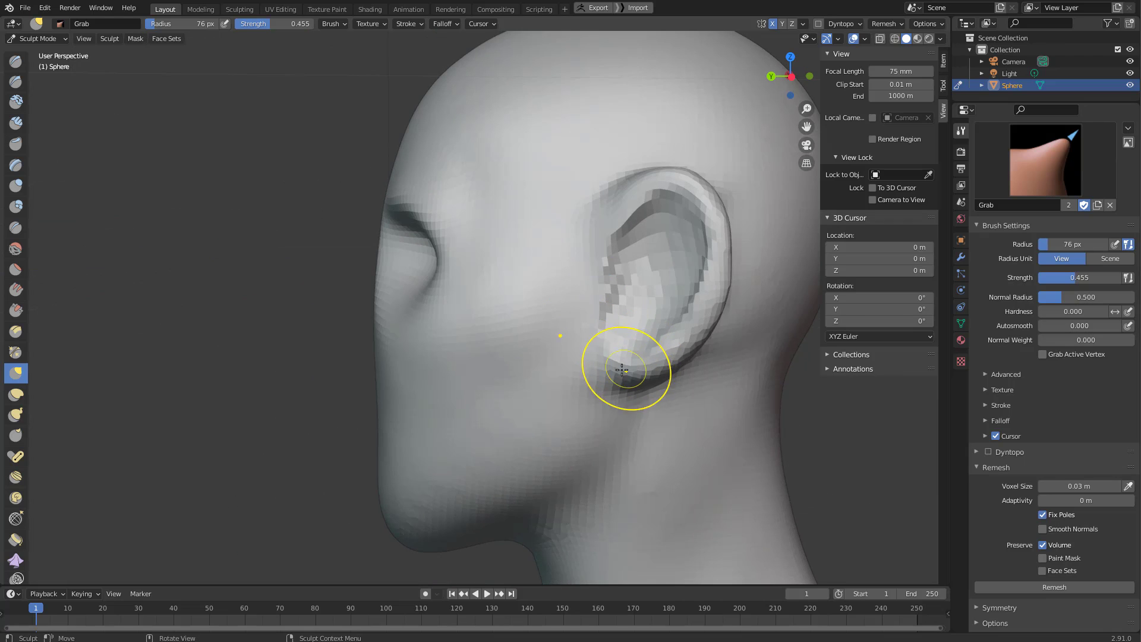
middle_drag(625, 363, 623, 254)
middle_drag(619, 333, 645, 210)
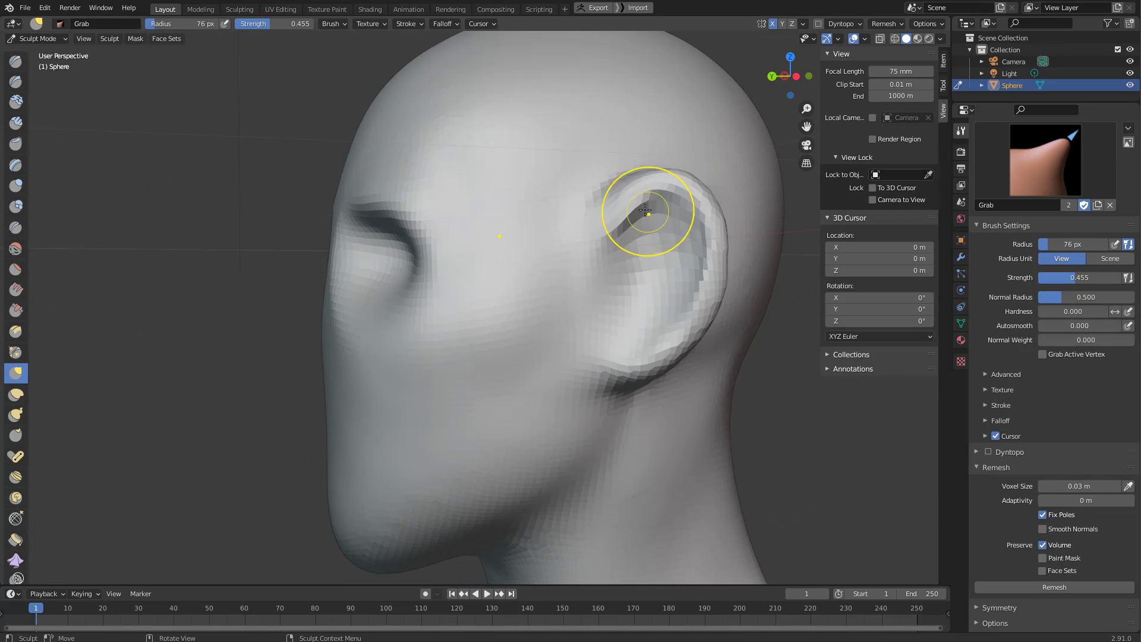
mouse_move(683, 255)
middle_down()
mouse_move(701, 326)
mouse_move(662, 349)
mouse_move(652, 237)
mouse_move(616, 259)
mouse_move(657, 285)
mouse_move(668, 262)
mouse_move(646, 224)
mouse_move(653, 209)
mouse_move(698, 228)
middle_up()
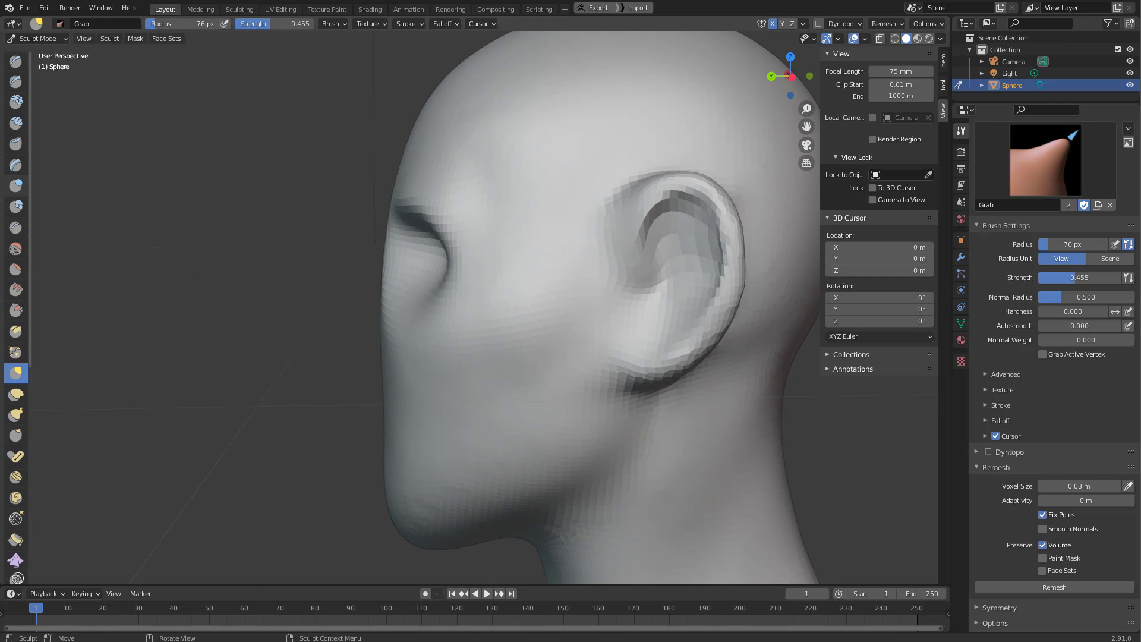
right_click(17, 124)
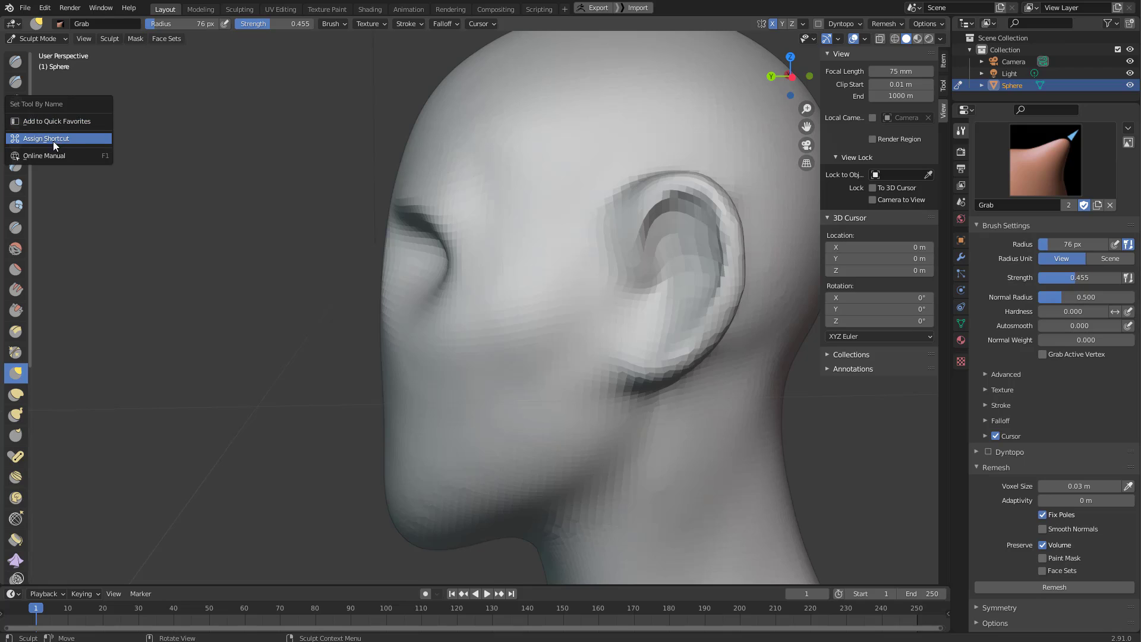
key(Escape)
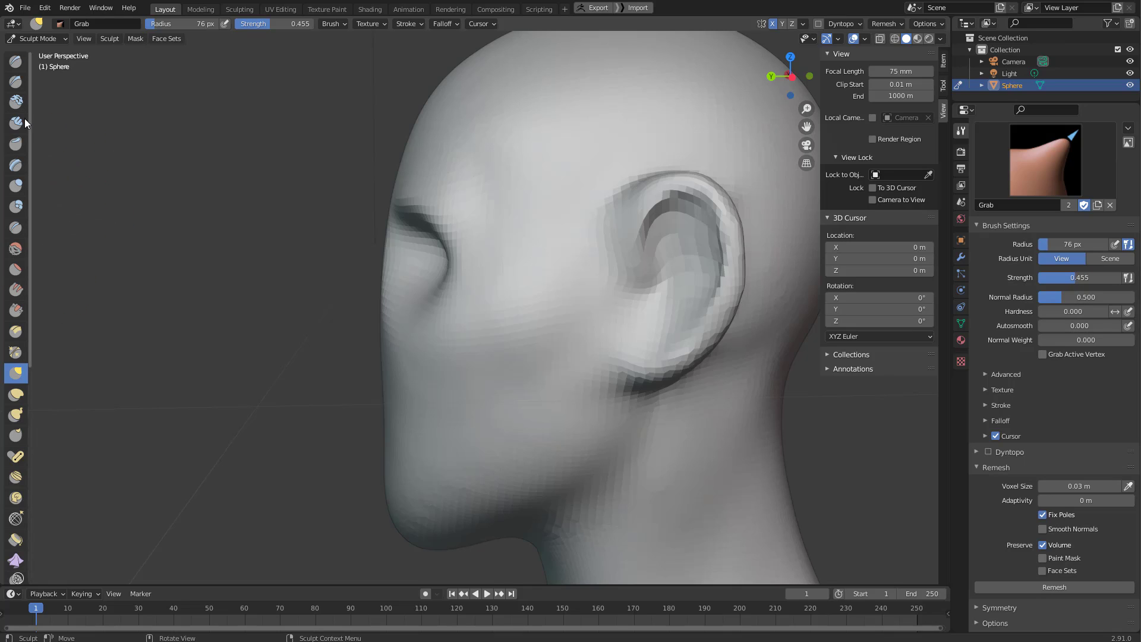
right_click(17, 125)
click(64, 143)
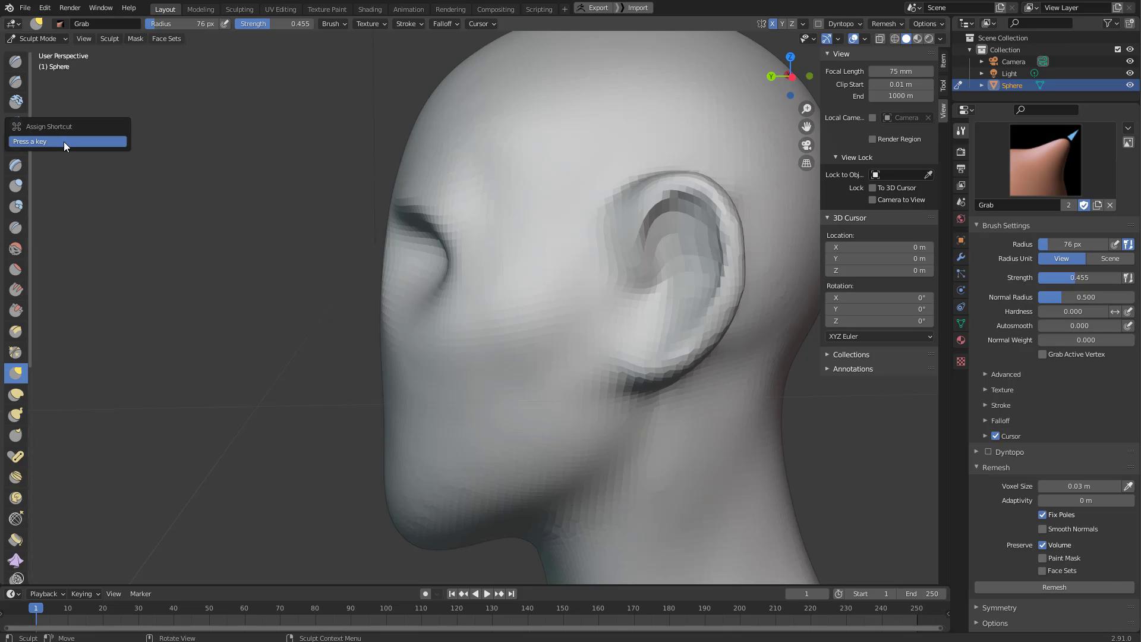
key(Escape)
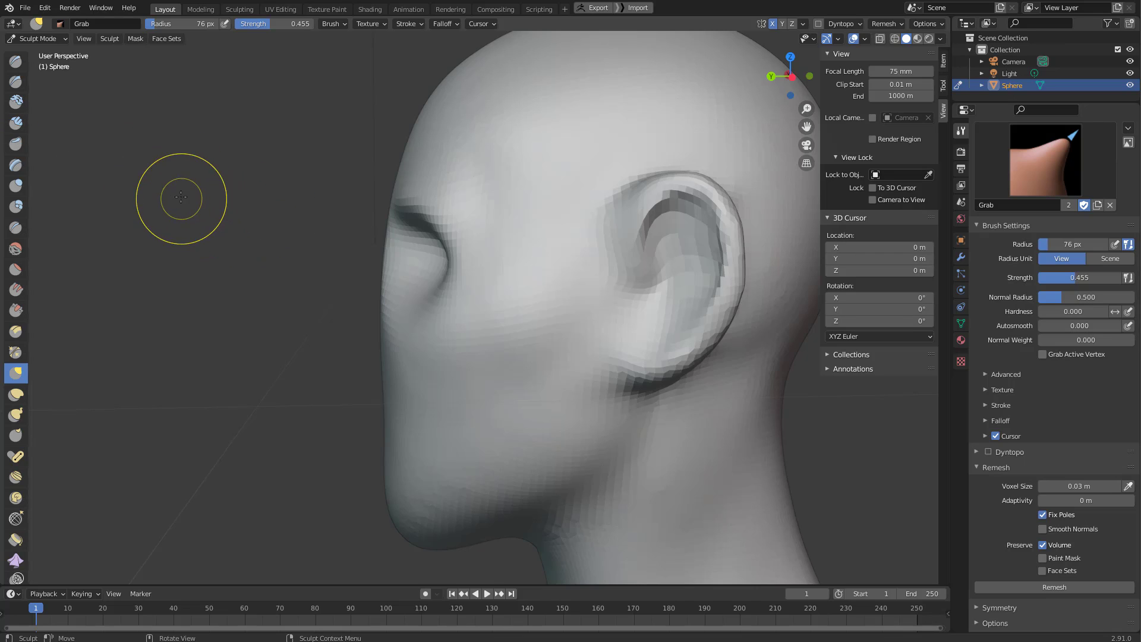
middle_drag(179, 194, 170, 248)
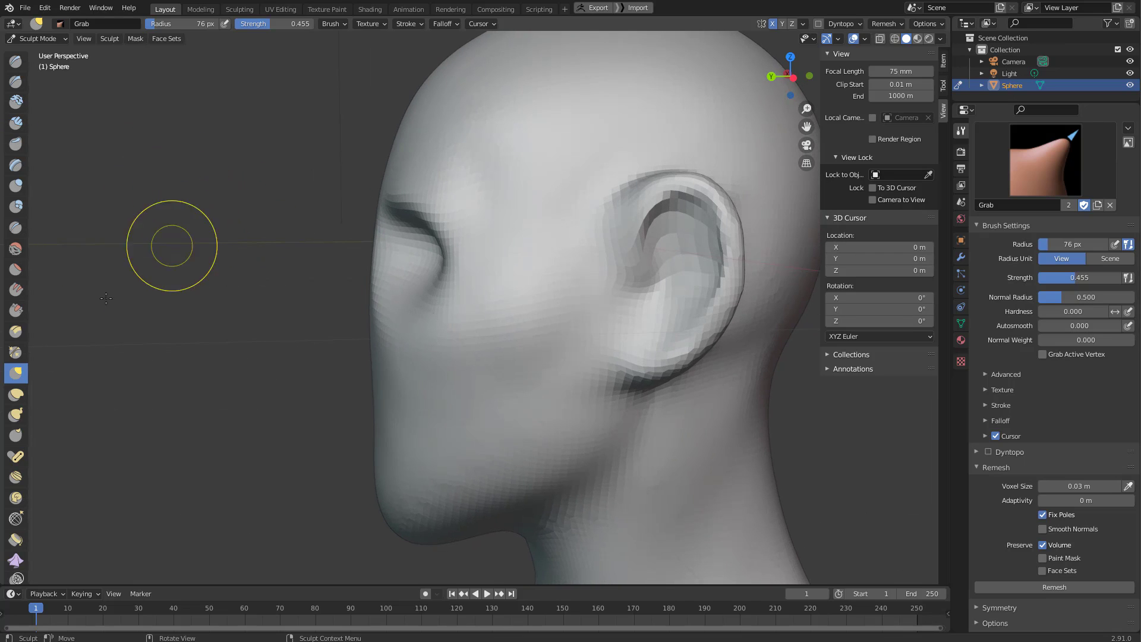
Assign 2 as the shortcut for the Grab brush and Alt+D as the shortcut for the Draw brush.
right_click(16, 374)
click(49, 374)
key(2)
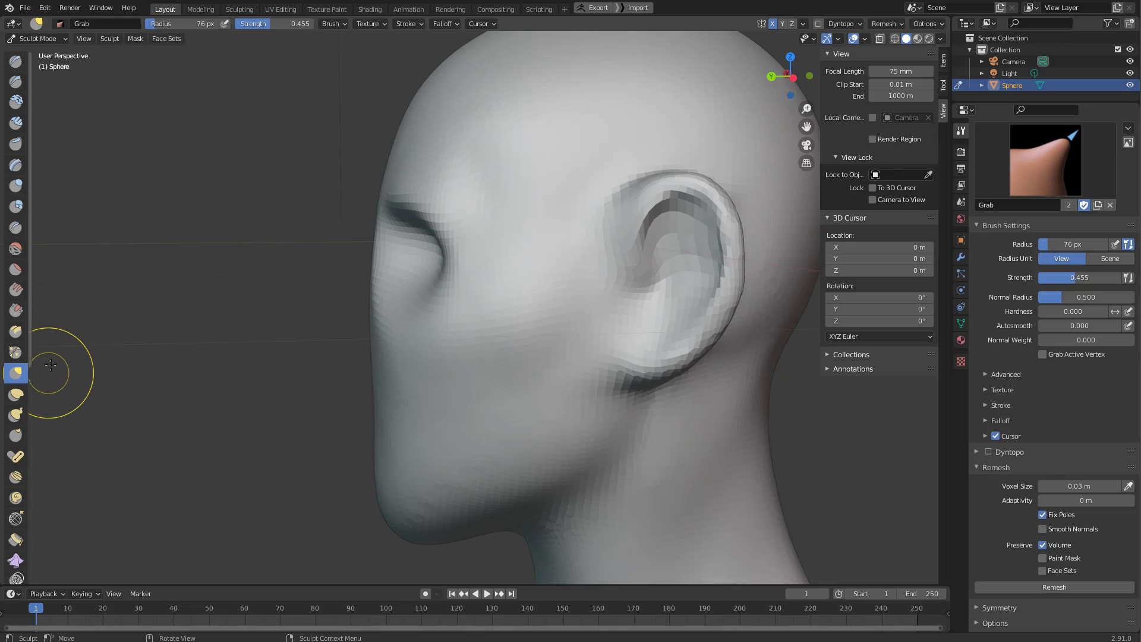
right_click(16, 64)
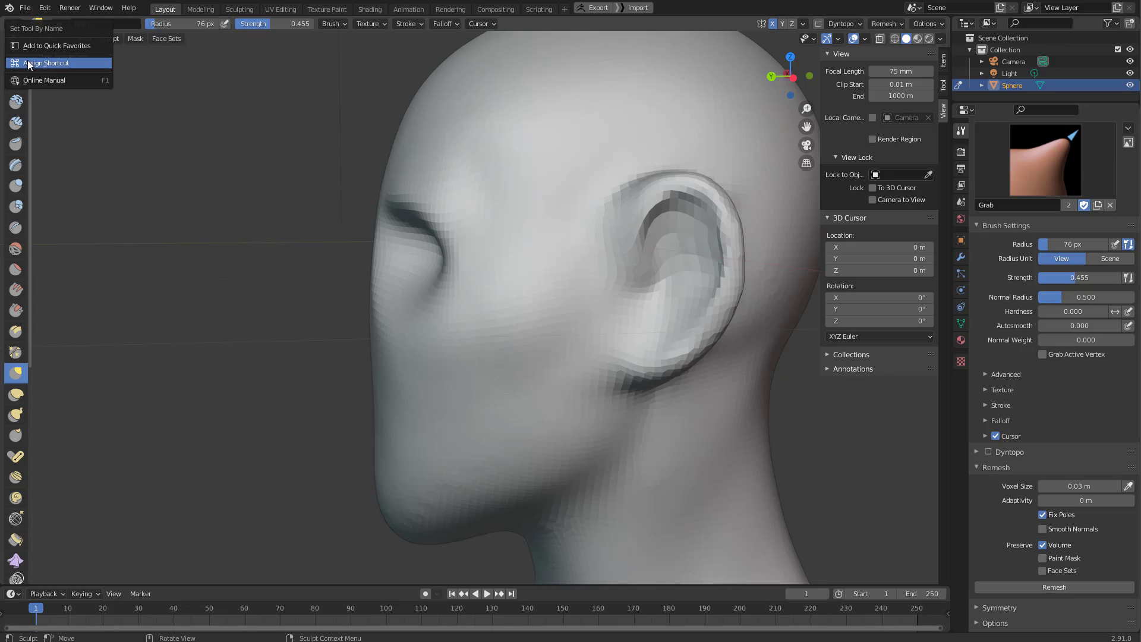
click(40, 61)
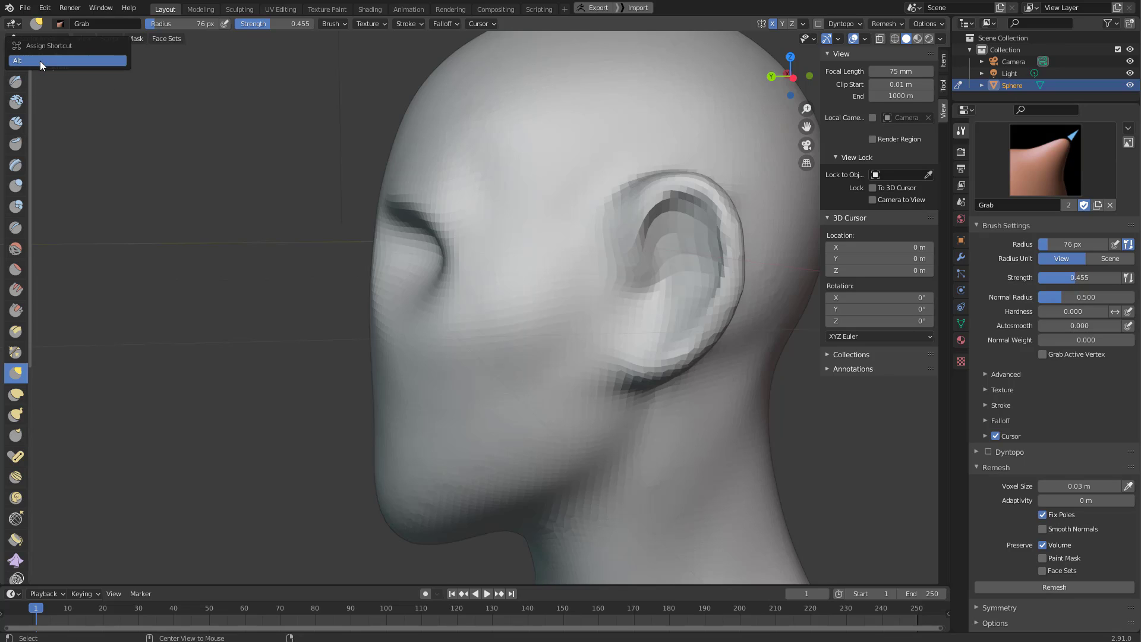
key(alt+d)
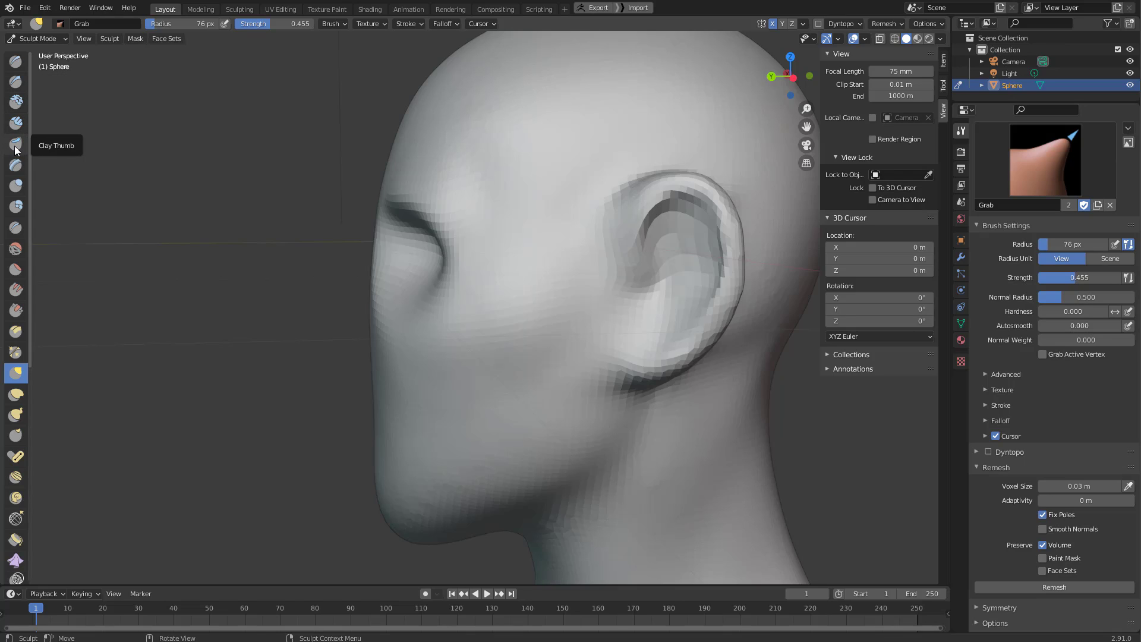
Try a short Draw Sharp stroke on the cheek and undo it.
click(23, 82)
mouse_move(562, 272)
mouse_down()
mouse_move(509, 344)
mouse_move(526, 300)
mouse_move(559, 280)
mouse_up()
key(ctrl+z)
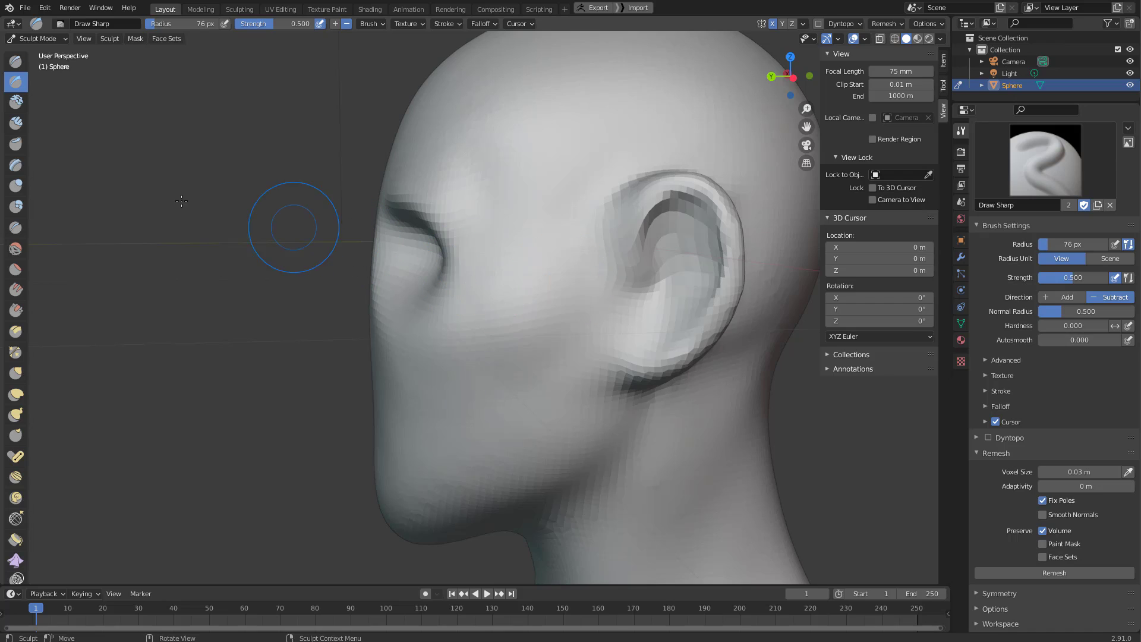
right_click(21, 83)
click(69, 79)
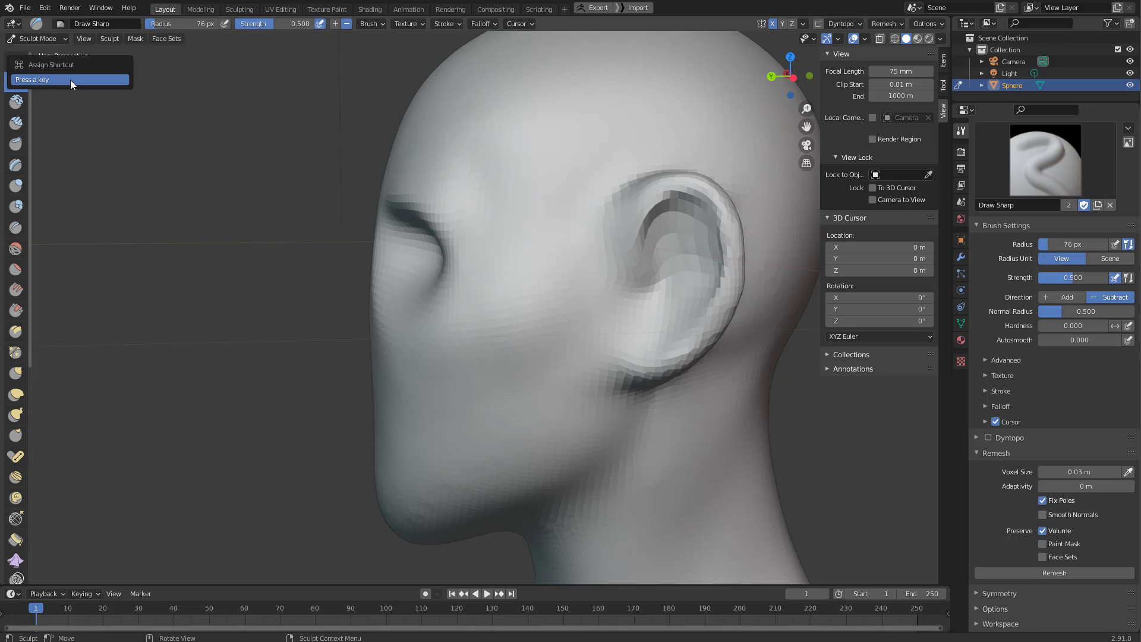
click(105, 119)
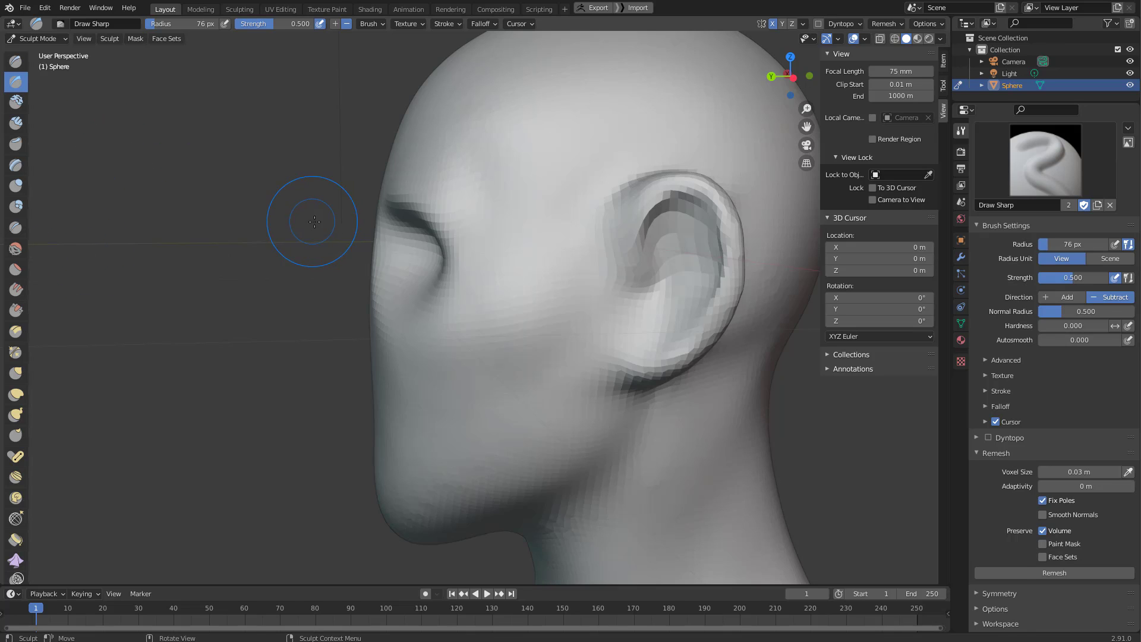
Switch to the Draw brush and enlarge its radius to 136 px and 181 px over the temple.
key(g)
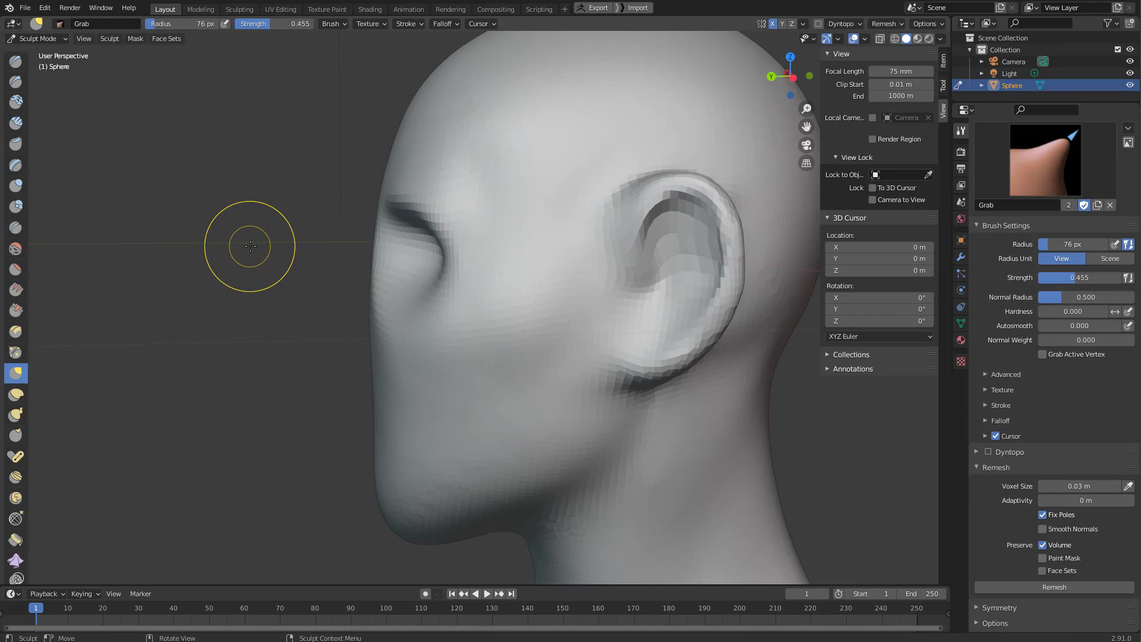
key(x)
middle_drag(218, 218, 309, 225)
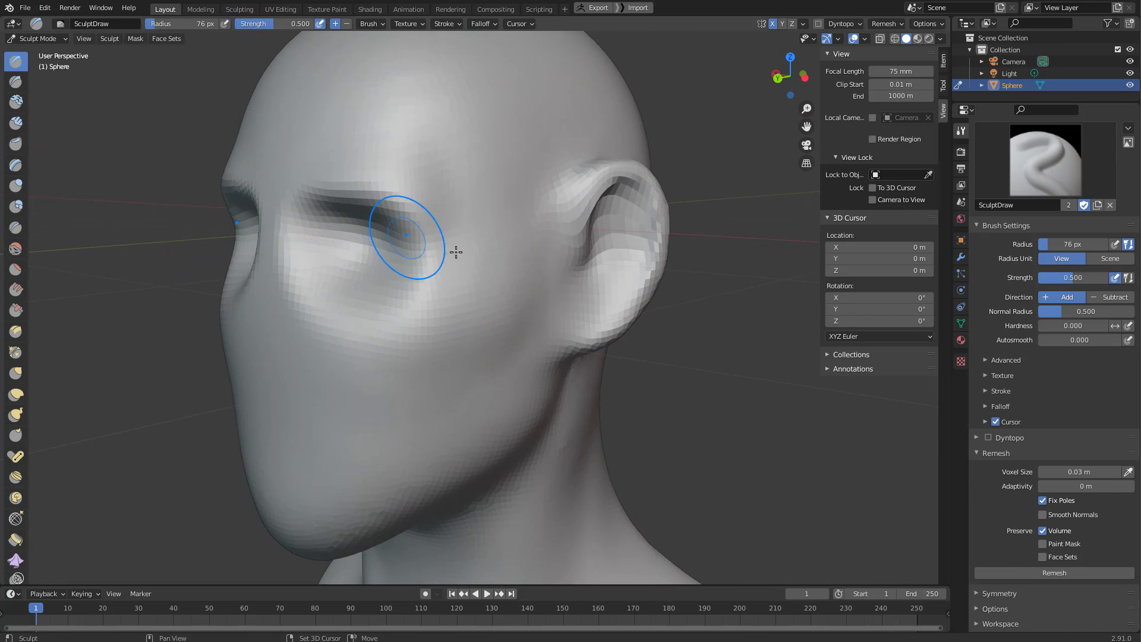
middle_drag(456, 252, 483, 245)
key(f)
click(498, 210)
middle_drag(471, 205, 509, 211)
key(f)
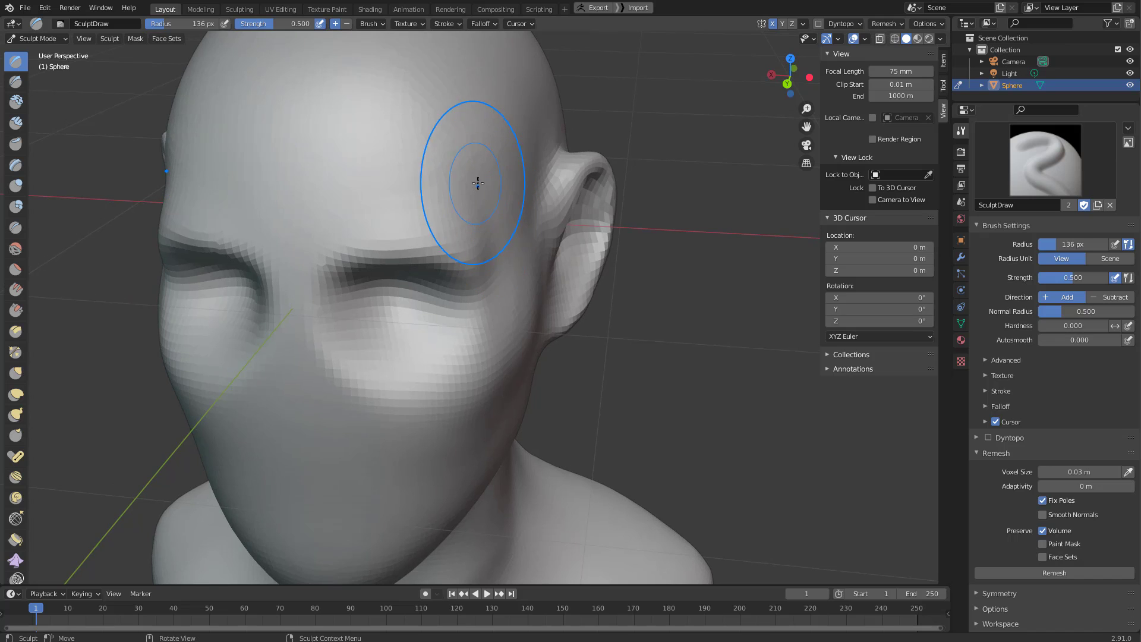
click(484, 158)
mouse_move(484, 158)
middle_down()
mouse_move(519, 193)
mouse_move(491, 173)
middle_up()
Adjust the temple and outer brow with the Grab brush at a 140 px radius.
key(g)
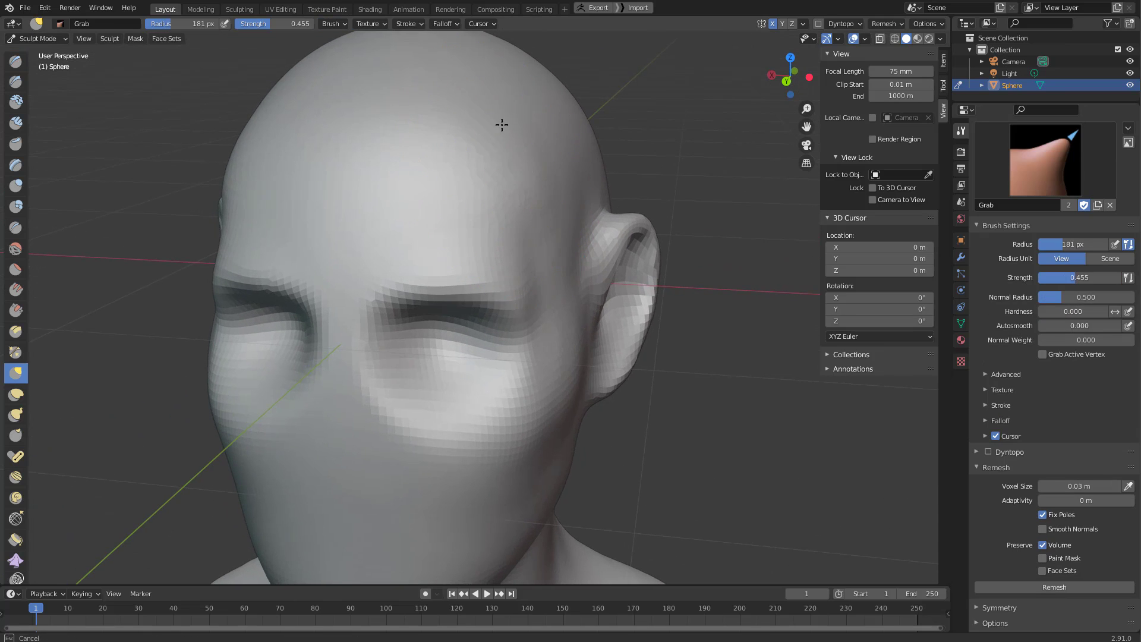
mouse_move(500, 123)
middle_down()
mouse_move(487, 163)
mouse_move(416, 172)
mouse_move(400, 161)
mouse_move(408, 191)
mouse_move(502, 196)
mouse_move(396, 176)
mouse_move(466, 252)
mouse_move(527, 180)
mouse_move(521, 193)
mouse_move(496, 191)
middle_up()
key(f)
click(495, 193)
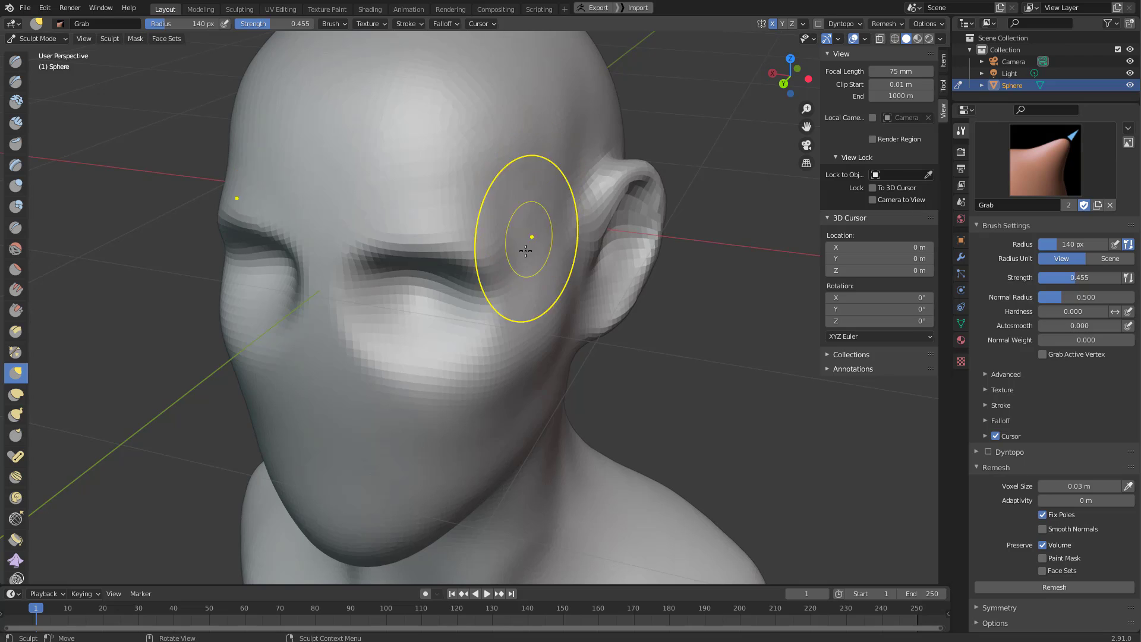
Build up the nose with Clay Strips at 142 px and 112 px radii, raising the strength to 0.927.
mouse_move(525, 250)
middle_down()
mouse_move(522, 184)
mouse_move(509, 230)
mouse_move(381, 271)
mouse_move(434, 226)
middle_up()
key(c)
key(f)
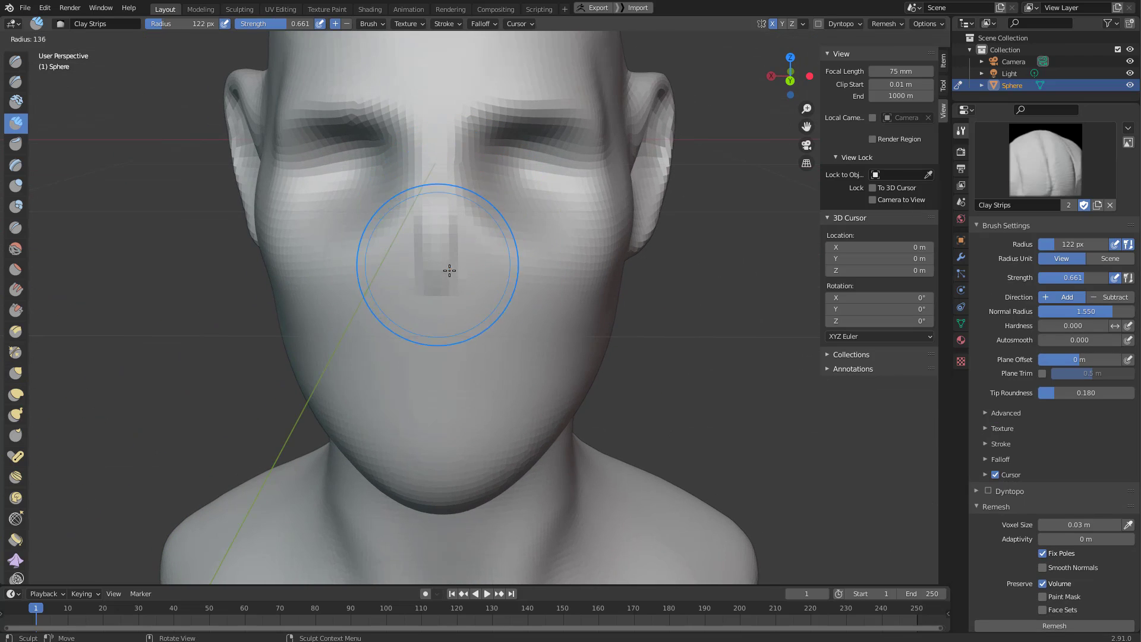
click(438, 275)
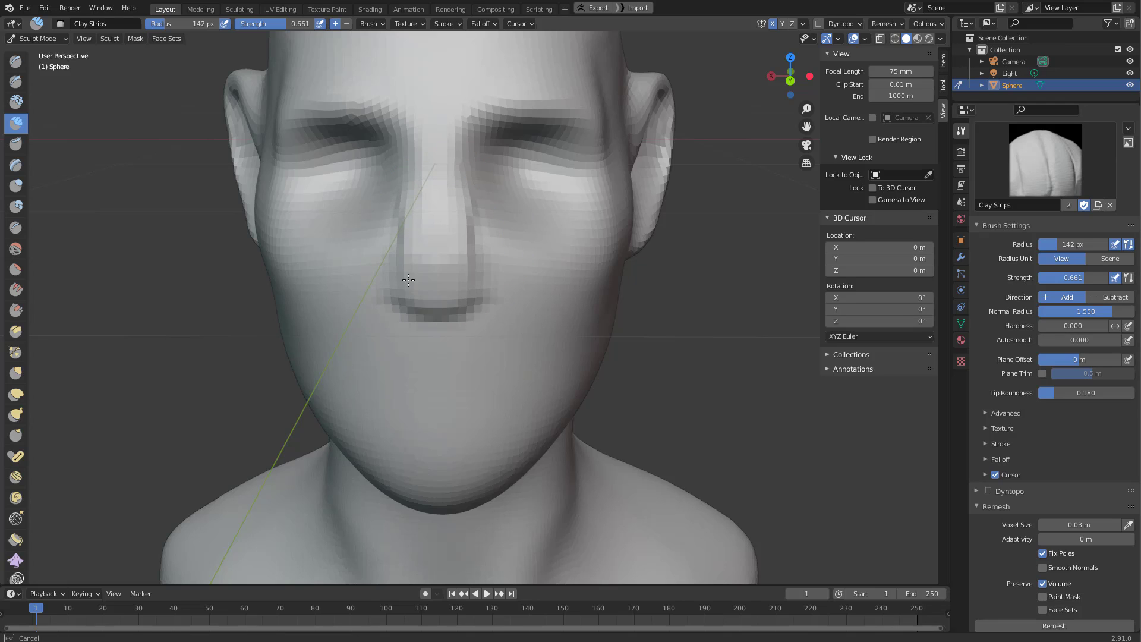
click(440, 257)
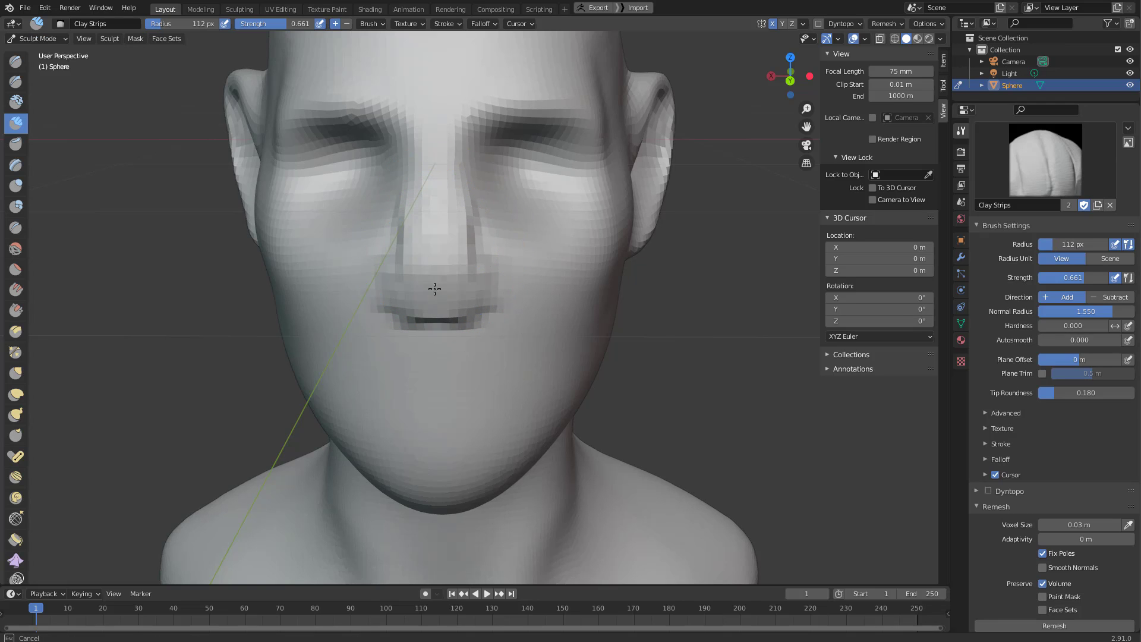
mouse_move(435, 290)
middle_down()
mouse_move(433, 255)
mouse_move(383, 255)
mouse_move(389, 160)
middle_up()
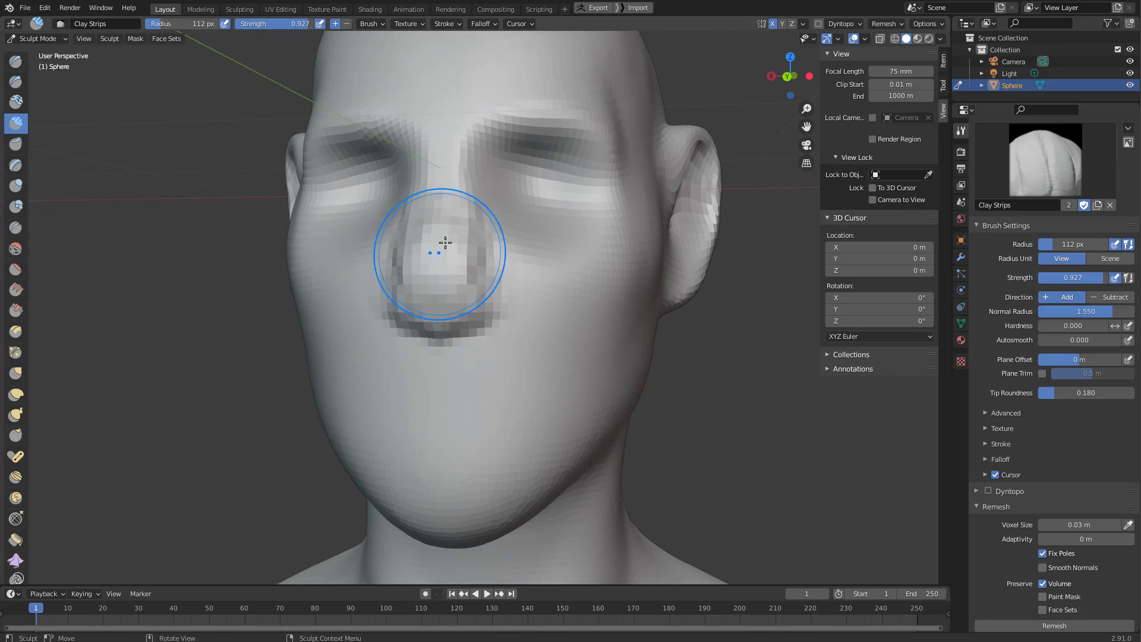
Resize the brush to 154 px and 148 px, and pull the nose tip forward in profile with the Grab brush.
middle_drag(447, 255, 367, 322)
key(f)
click(449, 297)
key(f)
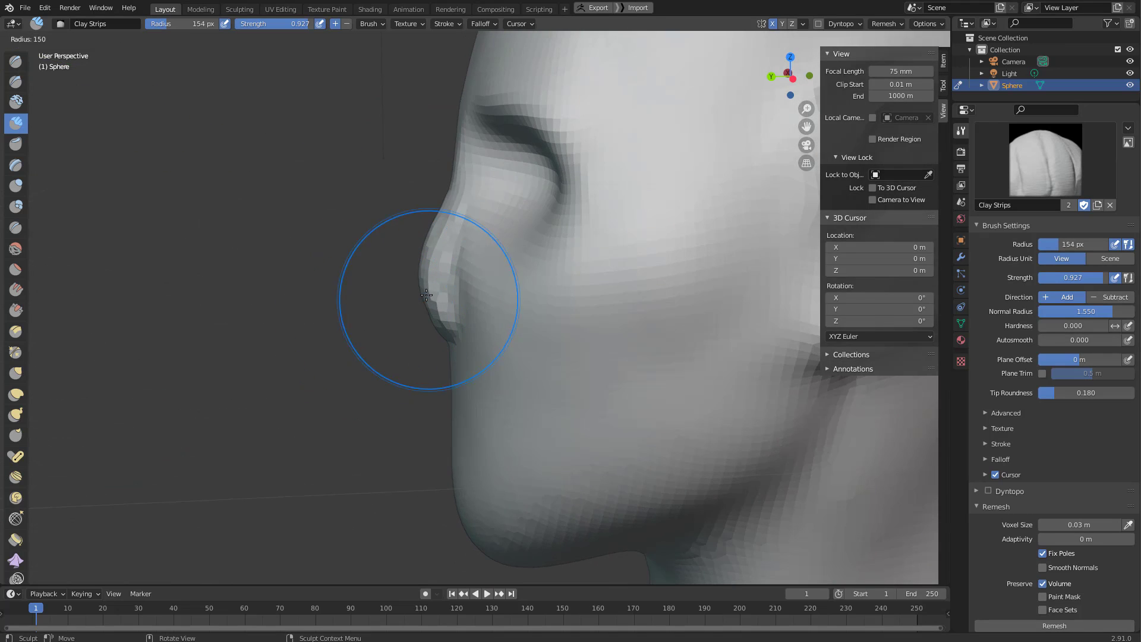
click(427, 295)
key(g)
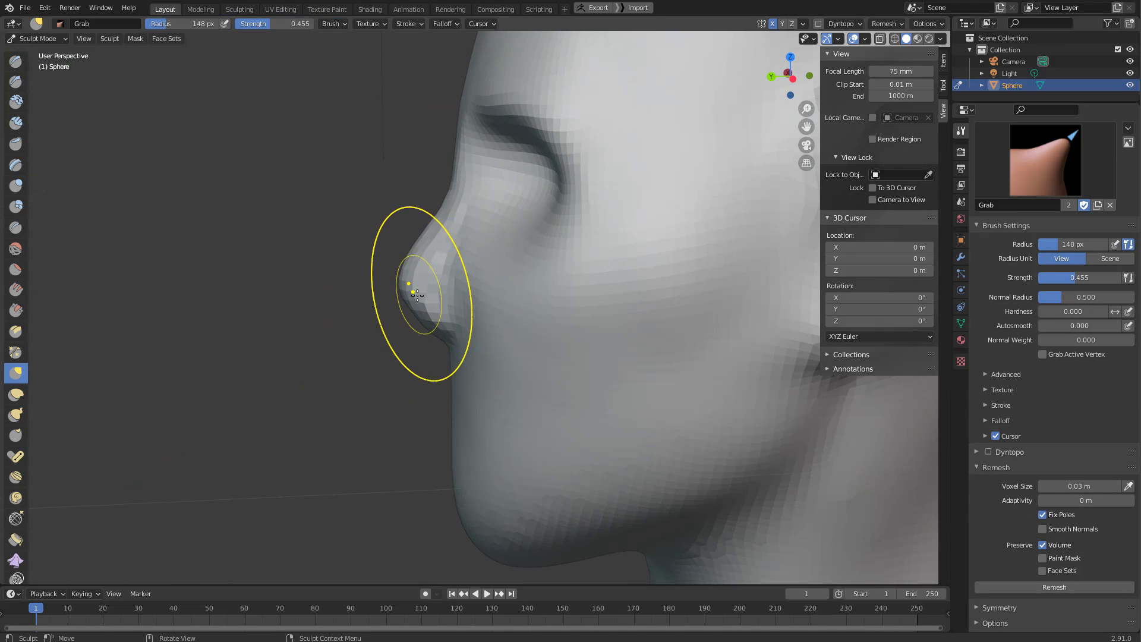
key(f)
click(497, 328)
middle_drag(496, 328, 517, 326)
drag(449, 316, 426, 306)
Shape the nose bridge and sides with the Grab brush at a 163 px radius.
middle_drag(433, 244, 410, 237)
key(f)
click(413, 228)
drag(429, 226, 422, 212)
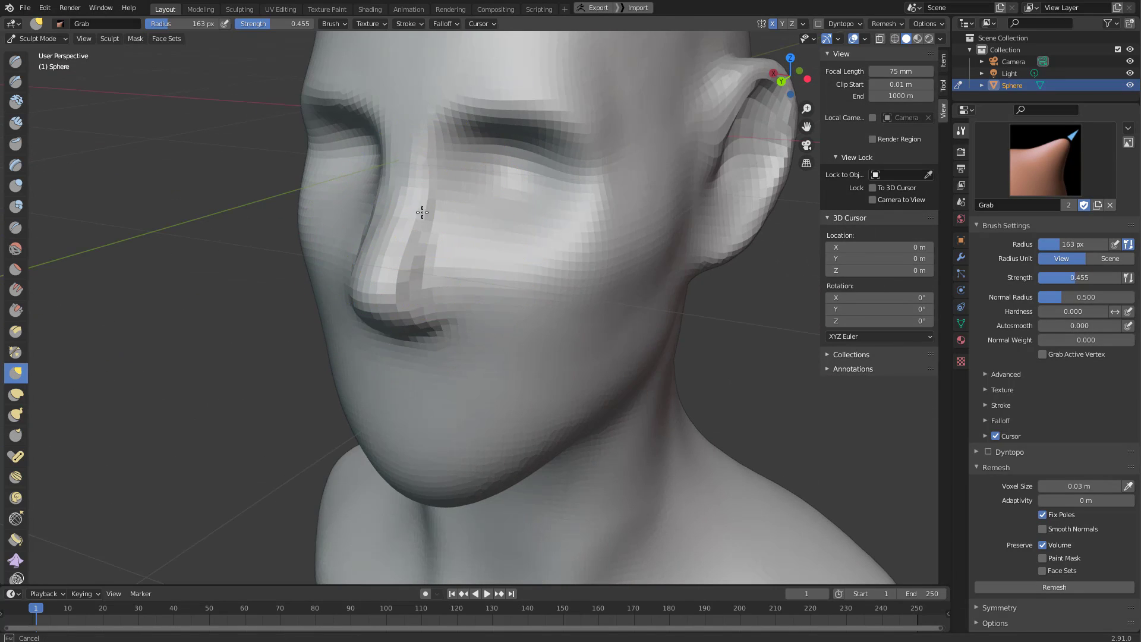
middle_drag(422, 212, 367, 306)
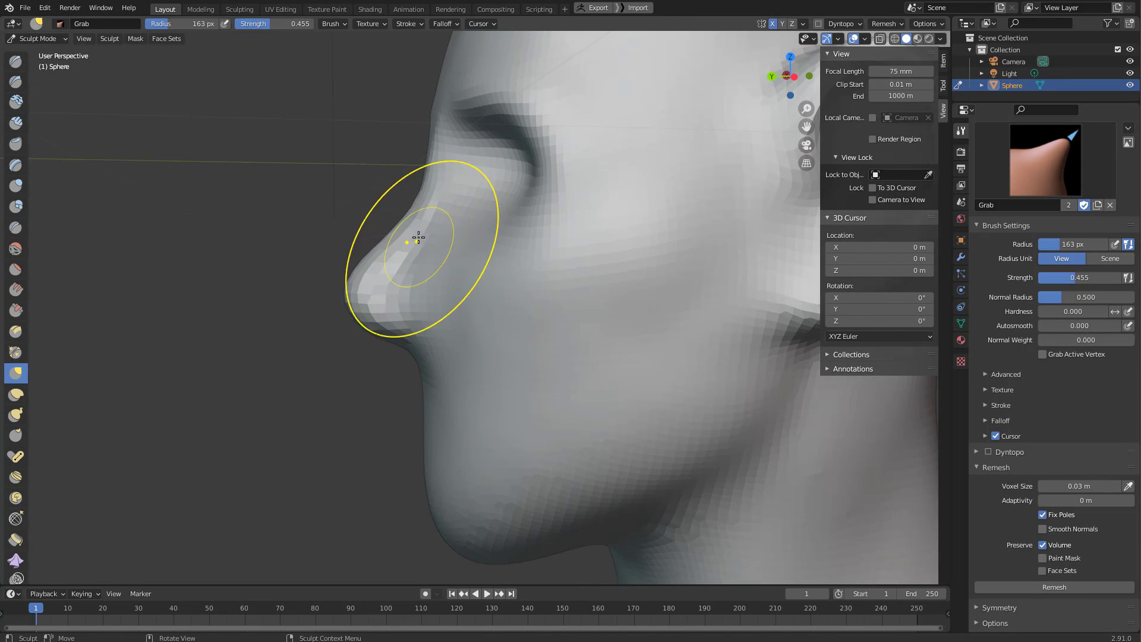
drag(421, 200, 418, 198)
Refine the upper nose bridge profile with the Grab brush at a 113 px radius.
mouse_move(418, 198)
middle_down()
mouse_move(550, 179)
mouse_move(505, 189)
mouse_move(536, 193)
mouse_move(507, 185)
middle_up()
key(f)
click(521, 179)
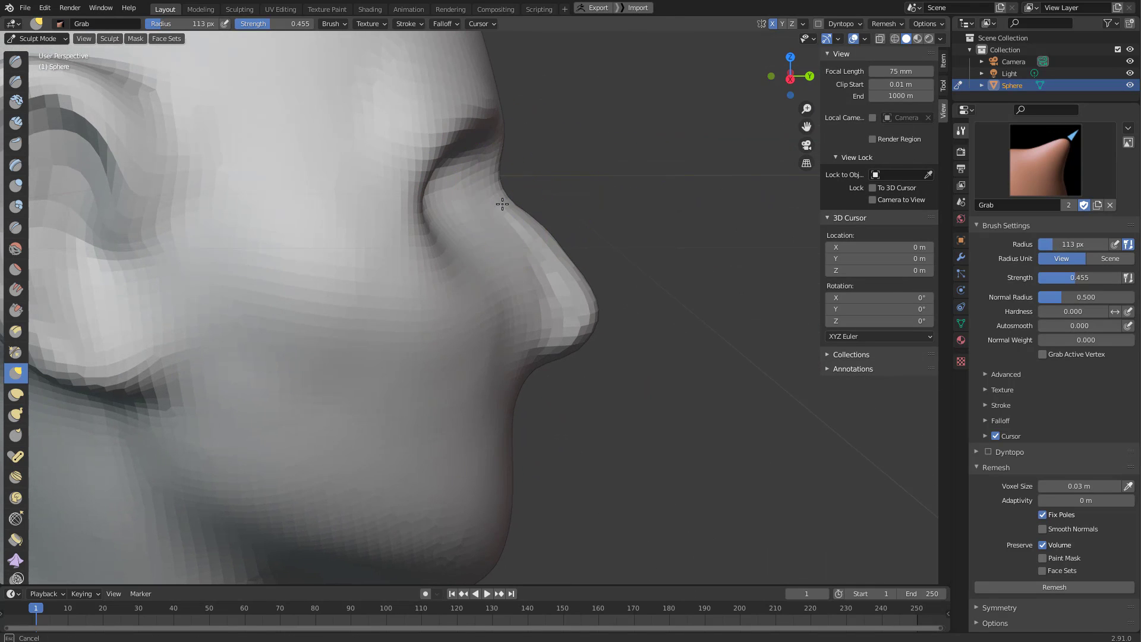
middle_drag(606, 325, 522, 330)
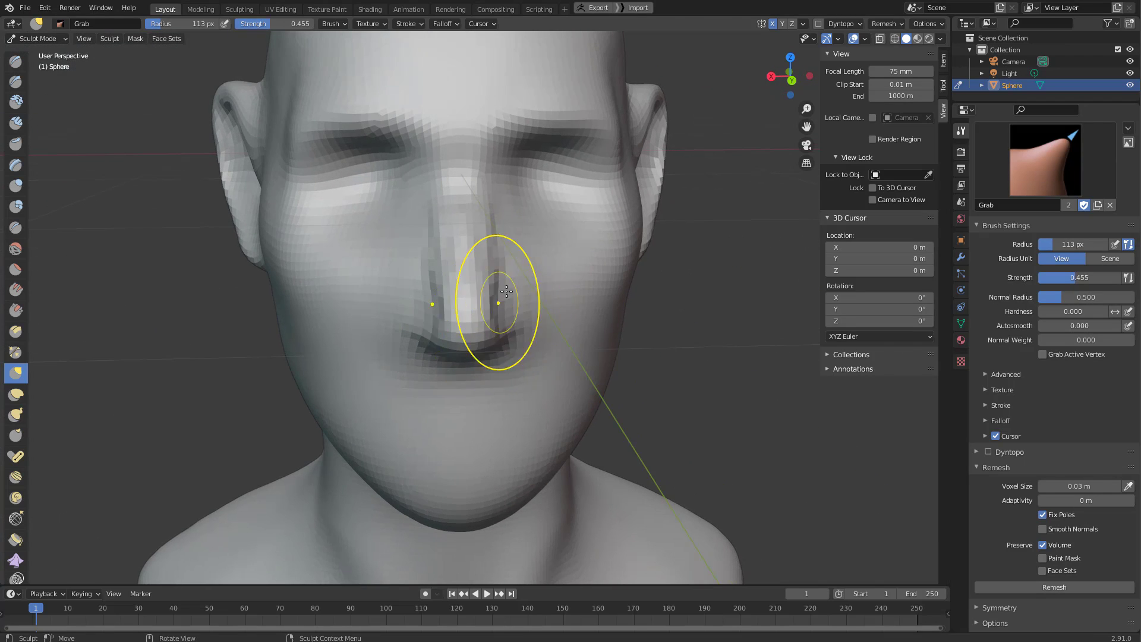
Shape the cheeks beside the nose and the nose profile with the Grab brush at 112 px and 115 px radii.
middle_drag(506, 291, 568, 334)
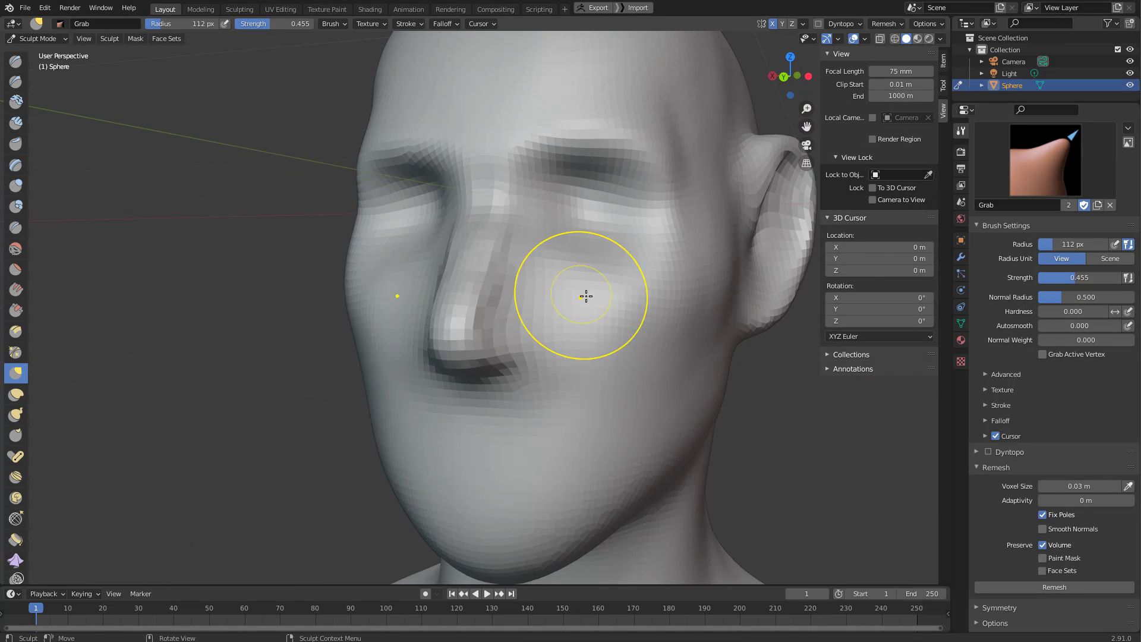
middle_drag(586, 296, 596, 275)
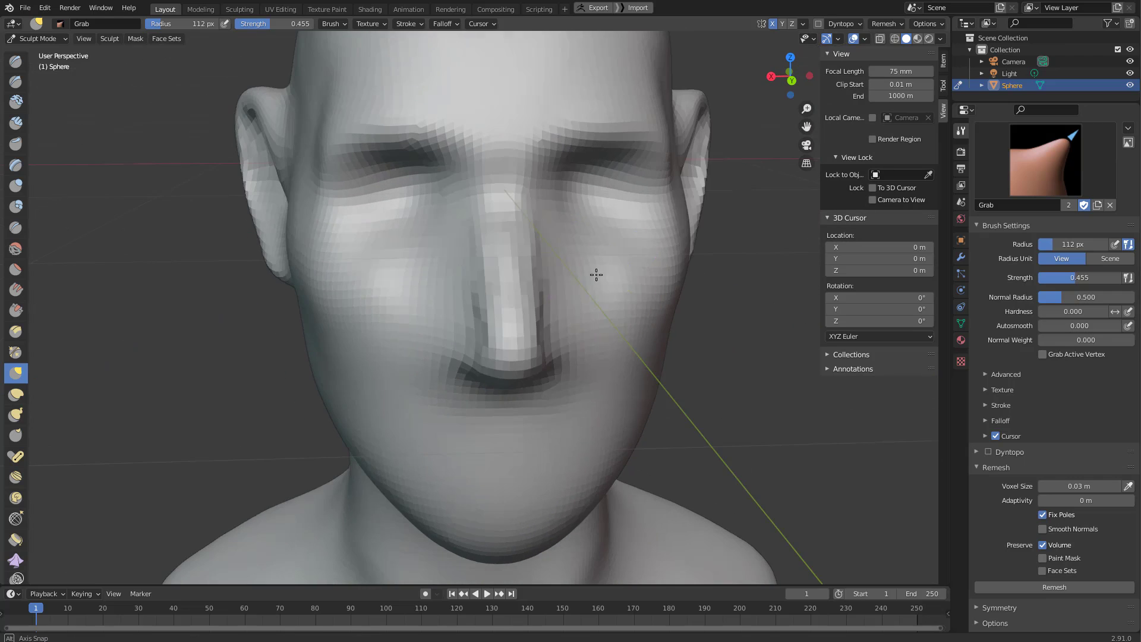
mouse_move(510, 262)
middle_down()
mouse_move(548, 212)
mouse_move(472, 196)
middle_up()
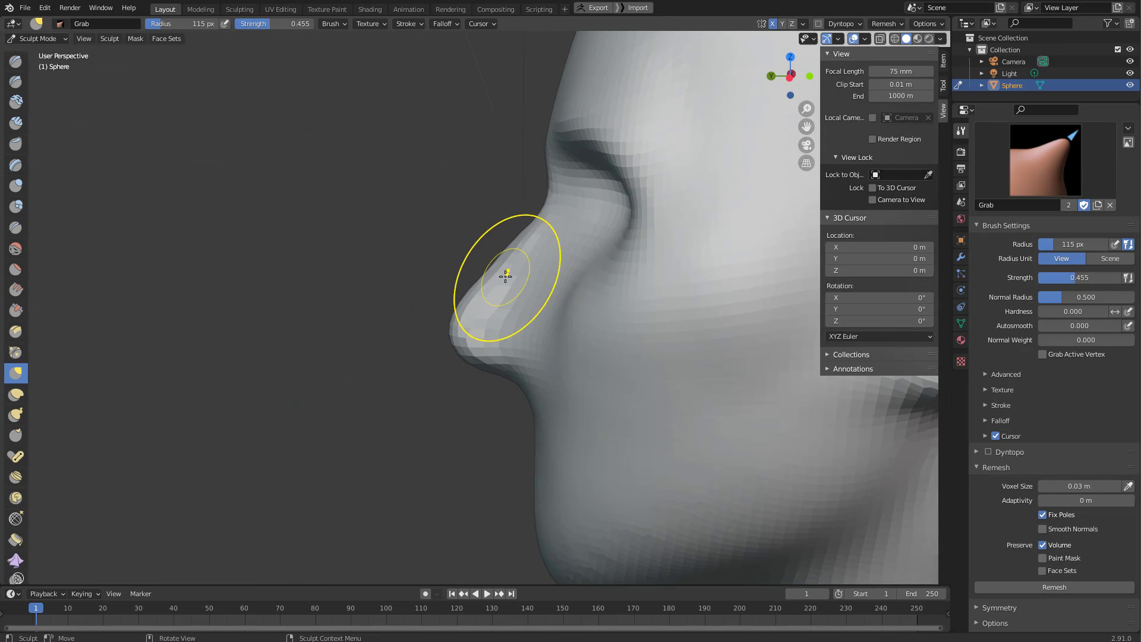
mouse_move(507, 273)
middle_down()
mouse_move(611, 295)
mouse_move(509, 248)
mouse_move(518, 236)
mouse_move(464, 276)
mouse_move(447, 340)
mouse_move(489, 334)
mouse_move(494, 315)
mouse_move(473, 293)
mouse_move(480, 273)
mouse_move(520, 283)
mouse_move(464, 366)
middle_up()
scroll(447, 354, down, 2)
scroll(494, 316, up, 3)
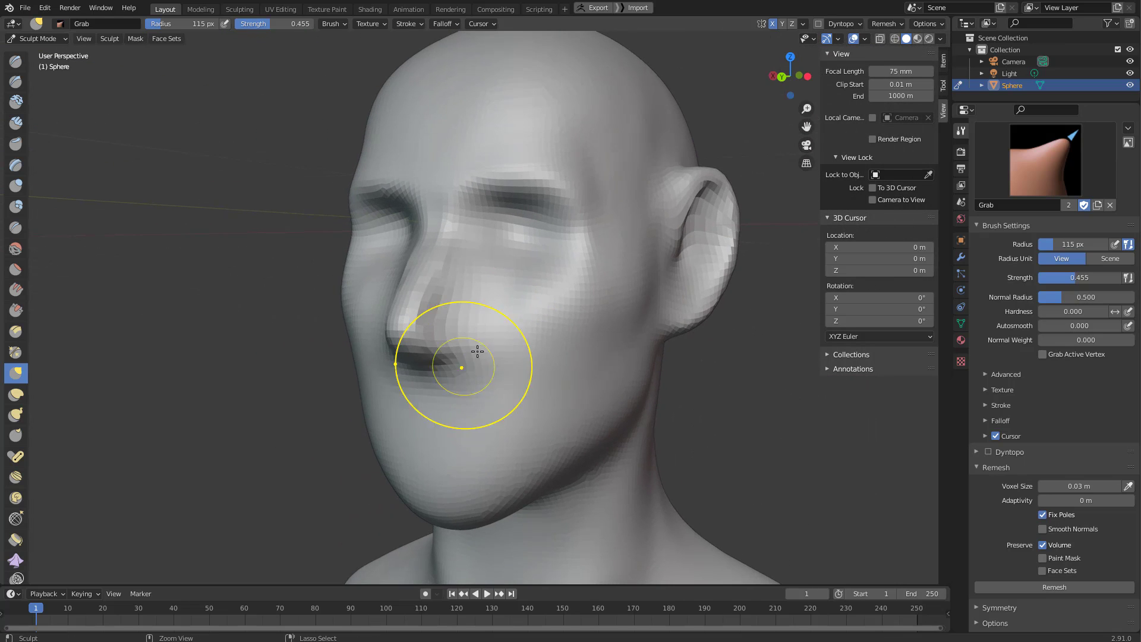
Build up the nostril wings beside the nose tip with the Clay Strips brush at a 113 px radius.
scroll(522, 278, up, 1)
mouse_move(490, 316)
shift+middle_down()
mouse_move(522, 277)
mouse_move(524, 244)
mouse_move(507, 248)
mouse_move(534, 253)
shift+middle_up()
key(f)
click(479, 283)
scroll(523, 244, up, 2)
key(f)
click(522, 242)
key(f)
click(511, 250)
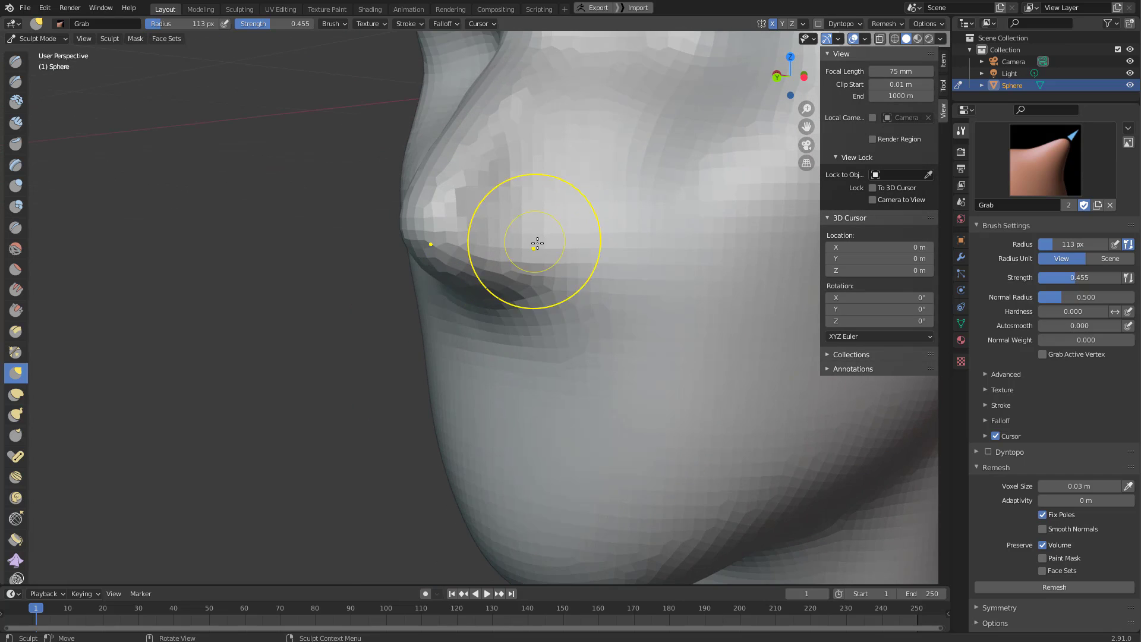
key(c)
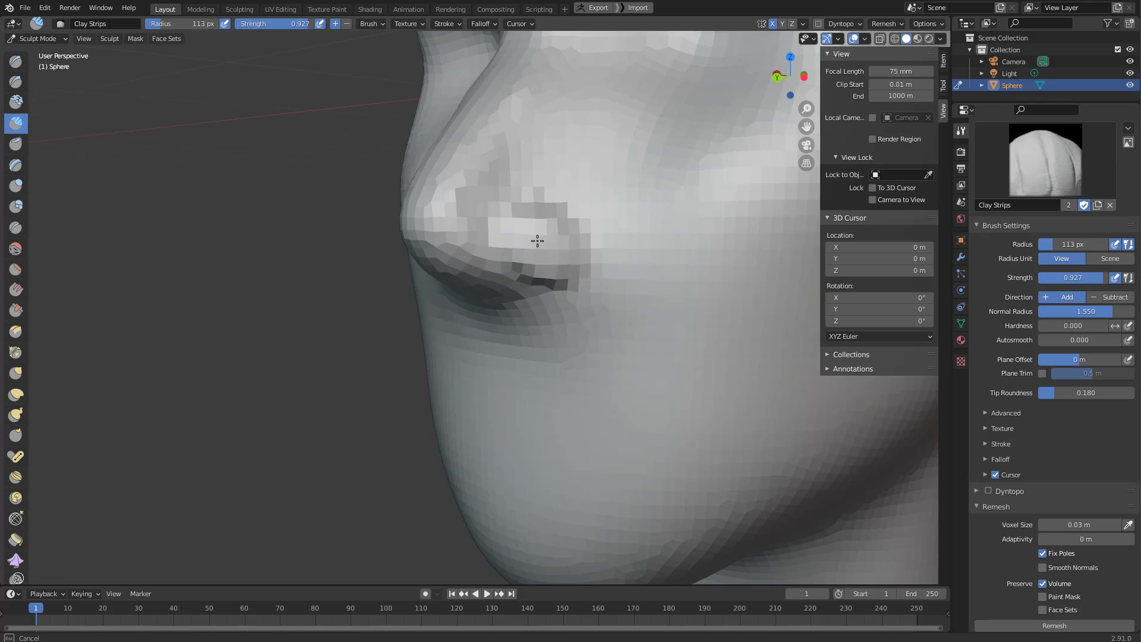
mouse_move(522, 246)
middle_down()
mouse_move(594, 216)
mouse_move(594, 273)
middle_up()
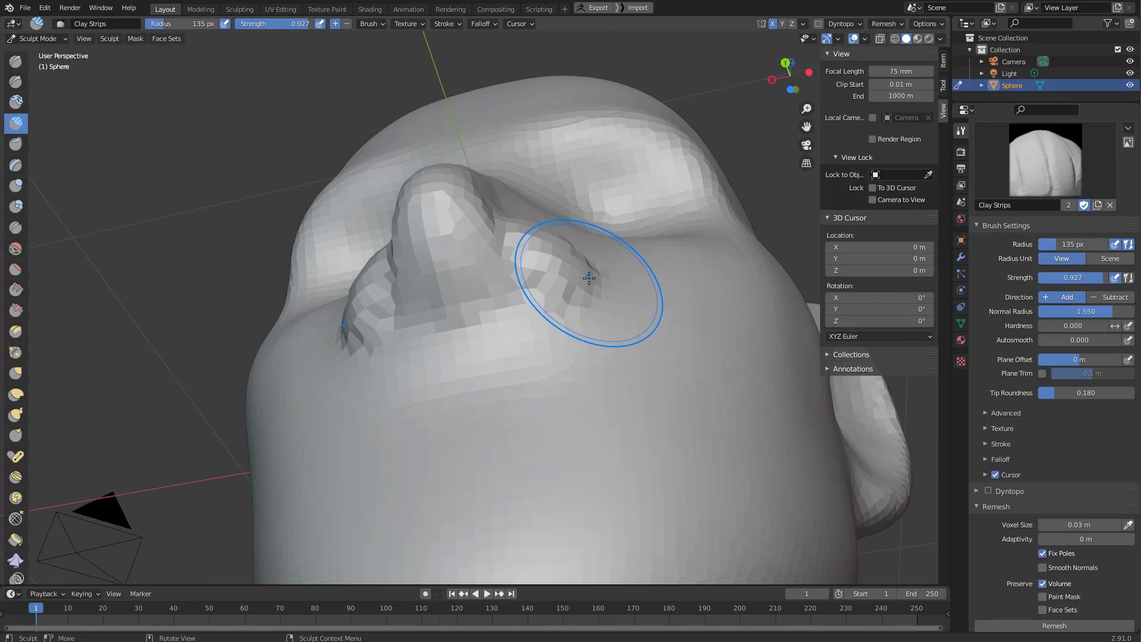
Carve the nostril openings into the underside of the nose with the Draw Sharp brush at a 95 px radius.
key(g)
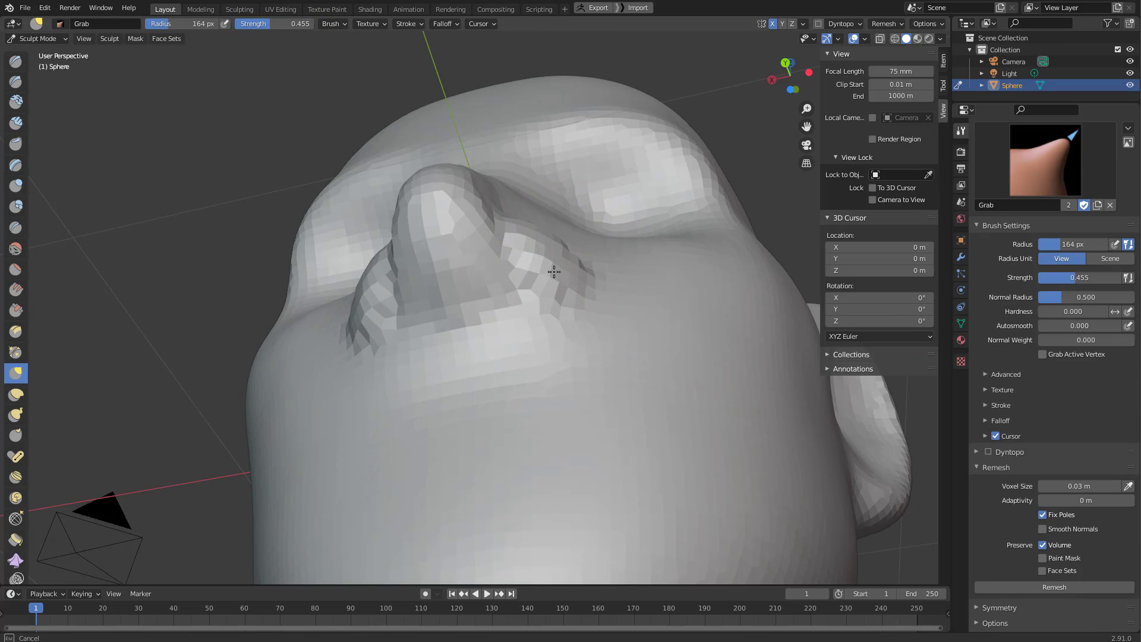
mouse_move(554, 272)
middle_down()
mouse_move(508, 195)
mouse_move(507, 270)
mouse_move(551, 283)
mouse_move(621, 238)
mouse_move(596, 296)
mouse_move(545, 183)
mouse_move(601, 237)
mouse_move(566, 253)
mouse_move(499, 244)
mouse_move(464, 225)
mouse_move(487, 261)
middle_up()
key(shift+d)
drag(488, 260, 505, 255)
middle_drag(505, 255, 509, 232)
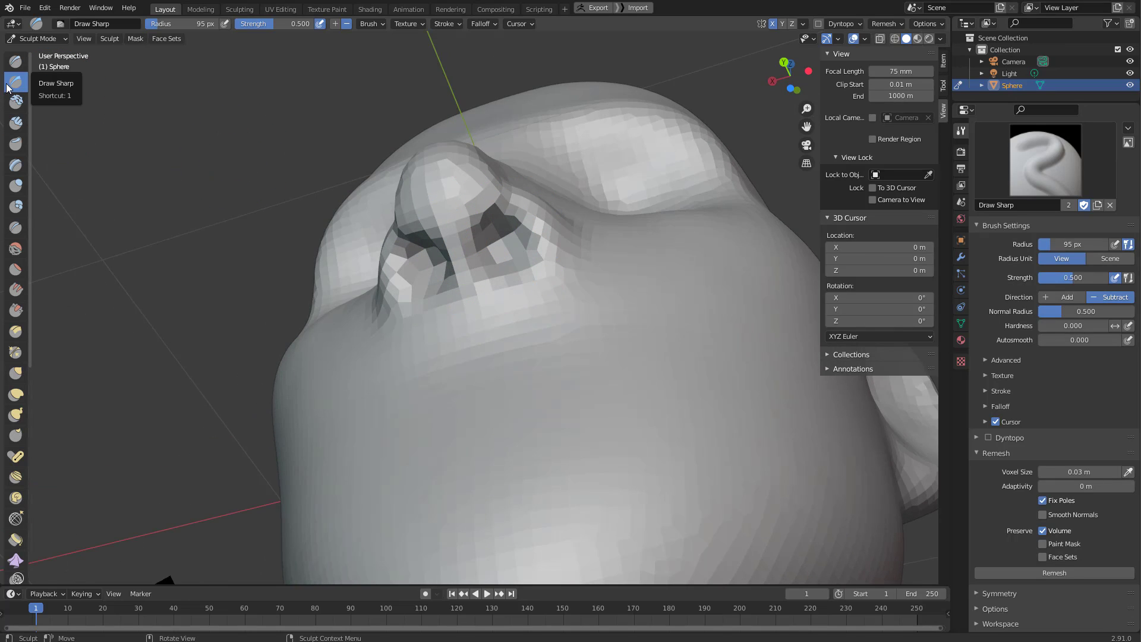
mouse_move(764, 331)
middle_down()
mouse_move(502, 285)
mouse_move(542, 313)
mouse_move(573, 286)
middle_up()
Sharpen the edges around the nostril wings with the Multi-plane Scrape brush at 95 px and 131 px radii.
key(g)
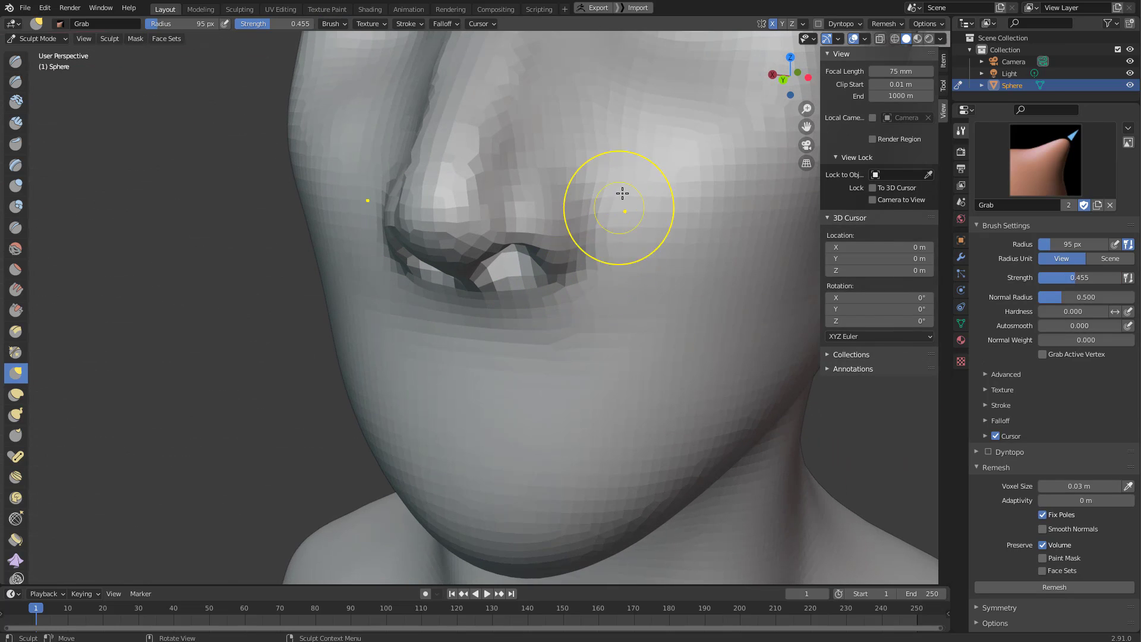
mouse_move(622, 193)
middle_down()
mouse_move(604, 191)
mouse_move(604, 168)
middle_up()
key(shift+space)
click(599, 171)
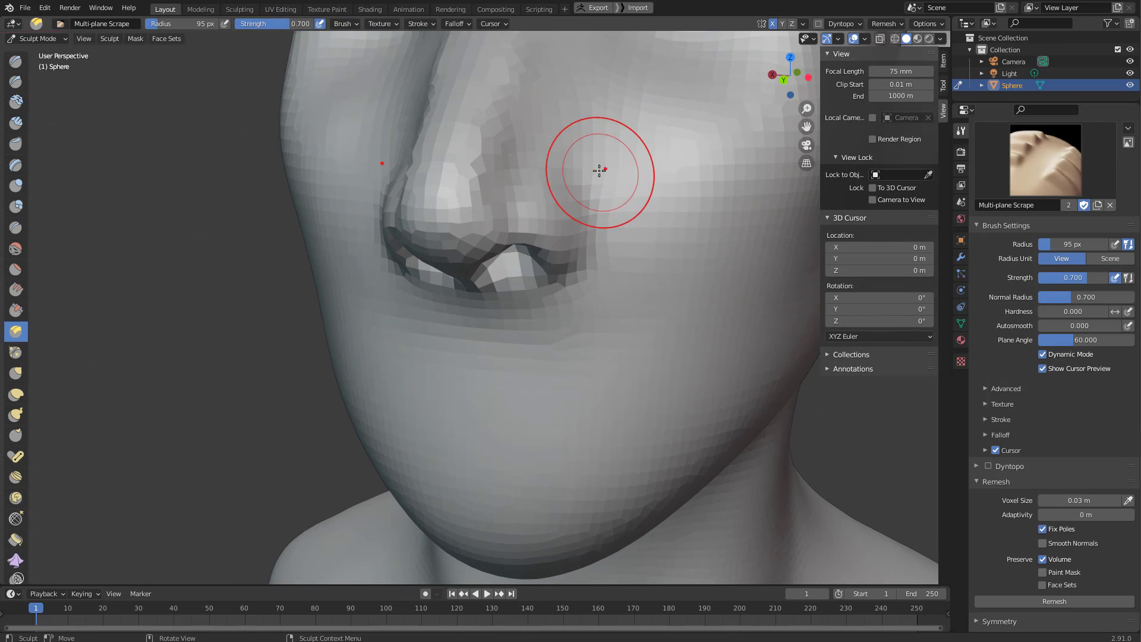
key(shift+space)
middle_drag(566, 194, 559, 306)
key(f)
click(597, 269)
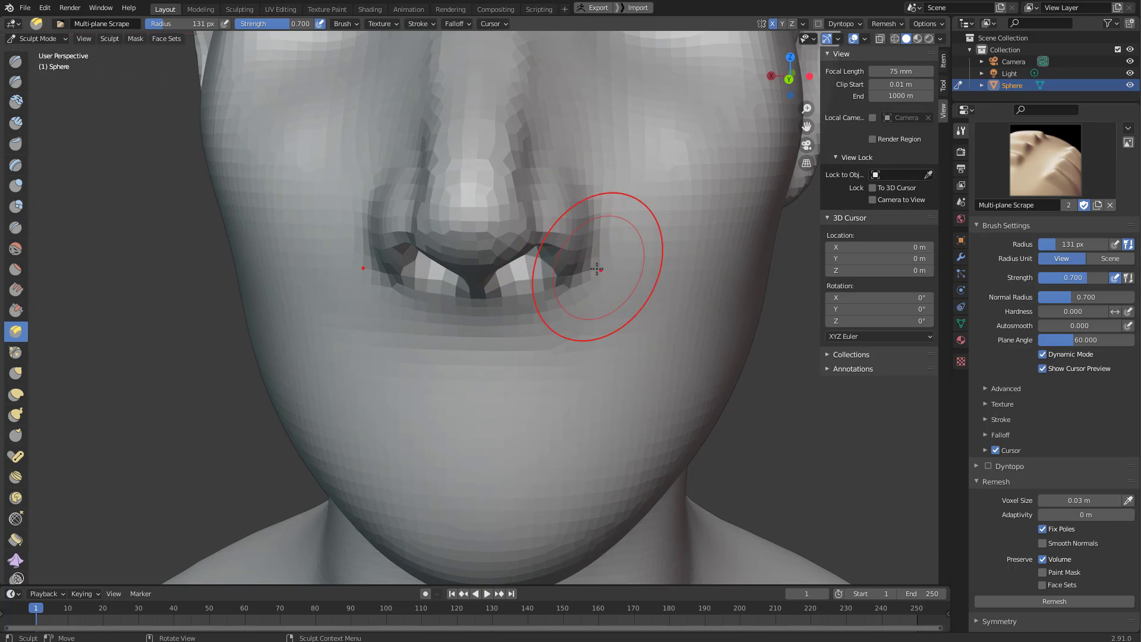
Adjust the shape of the nostril wings and their transition to the cheeks with the Grab brush at a 160 px radius.
mouse_move(569, 269)
middle_down()
mouse_move(601, 236)
mouse_move(643, 270)
mouse_move(566, 290)
mouse_move(607, 265)
middle_up()
key(g)
key(f)
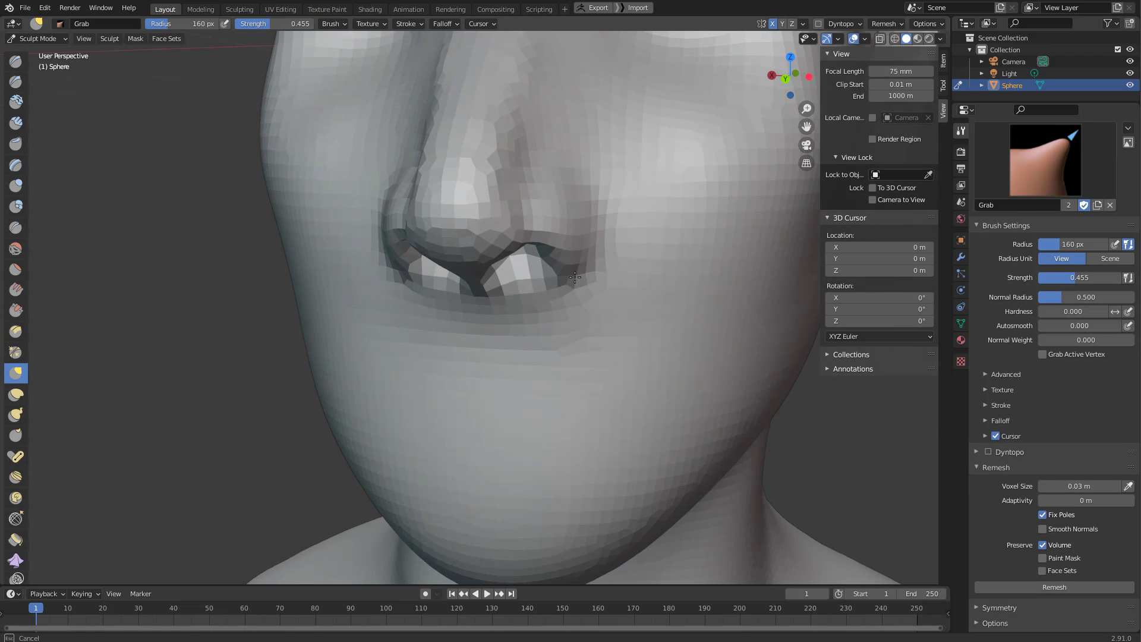
click(590, 187)
middle_drag(548, 204, 446, 255)
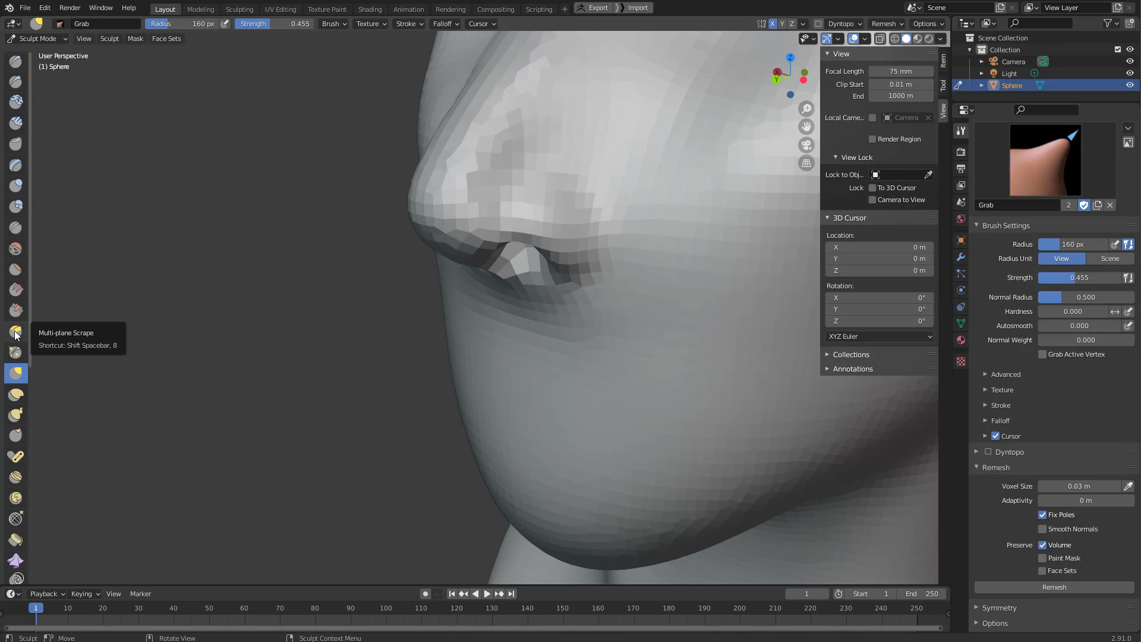
middle_drag(523, 446, 557, 292)
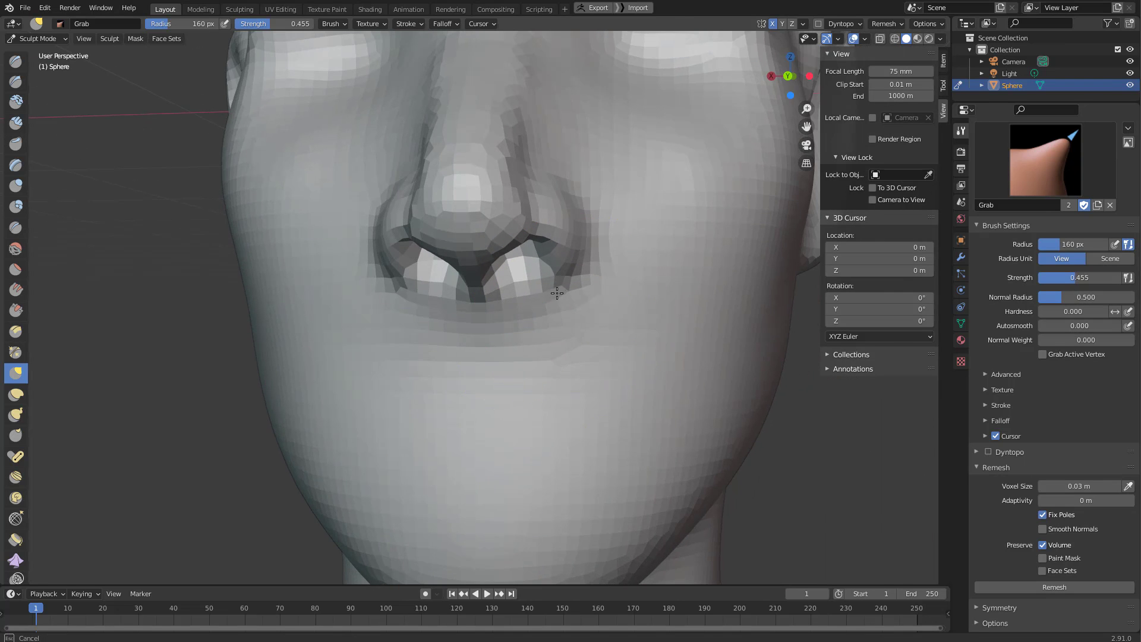
scroll(561, 274, down, 5)
mouse_move(438, 339)
middle_down()
mouse_move(392, 381)
mouse_move(428, 426)
mouse_move(485, 362)
mouse_move(492, 327)
middle_up()
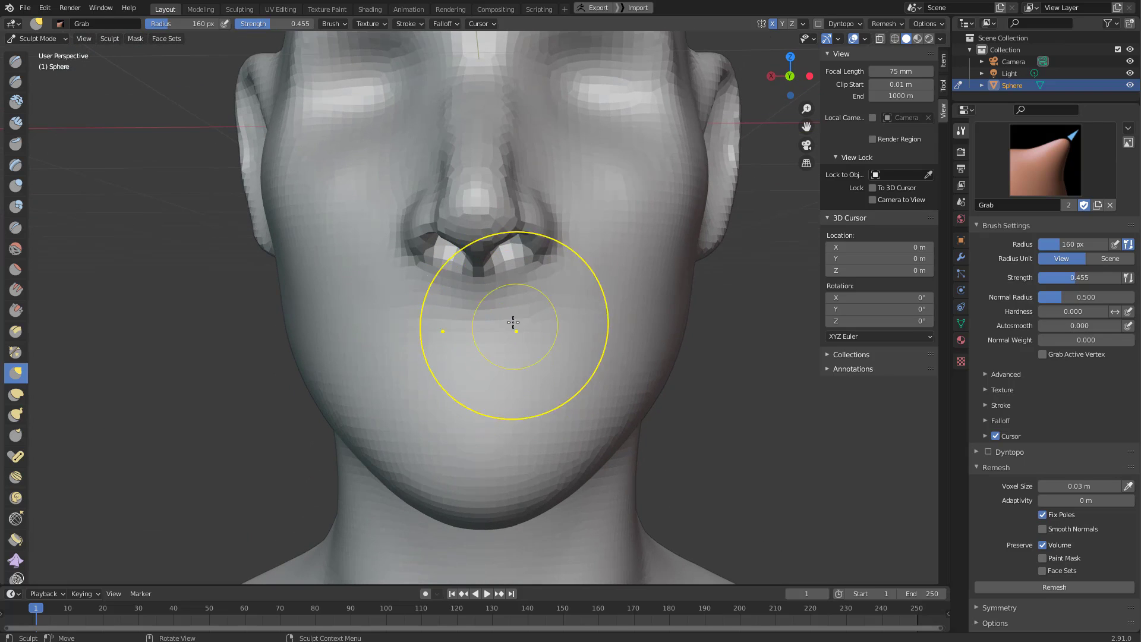
Build up the mouth mound below the nose with the Clay Strips brush at a 119 px radius and smooth it.
key(c)
key(f)
click(457, 324)
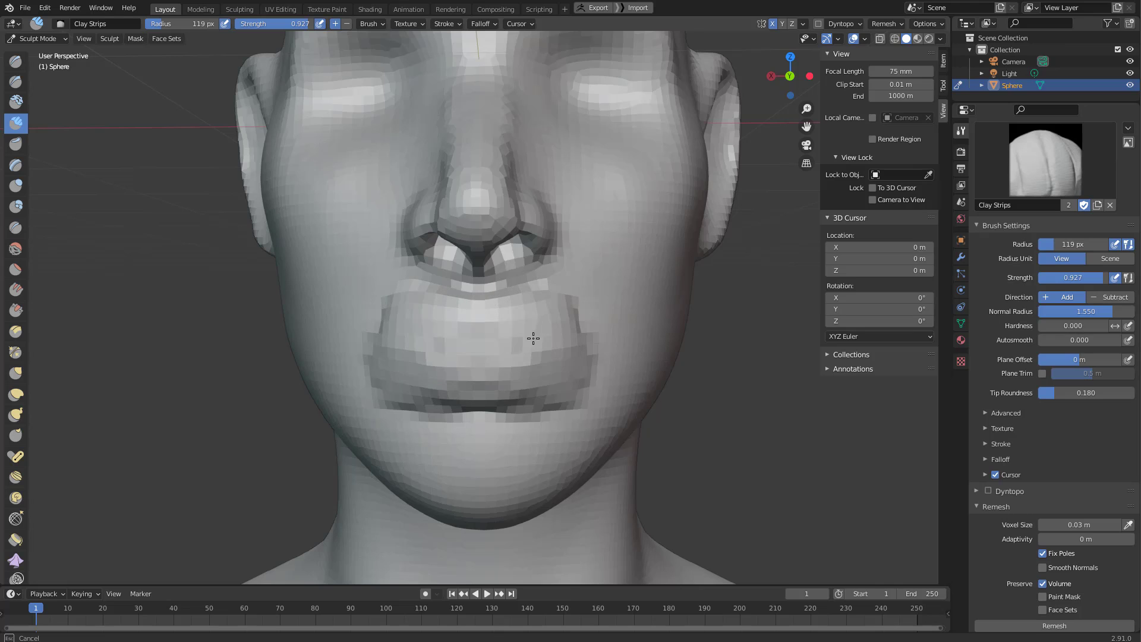
mouse_move(524, 390)
mouse_down()
mouse_move(348, 381)
mouse_move(598, 323)
mouse_up()
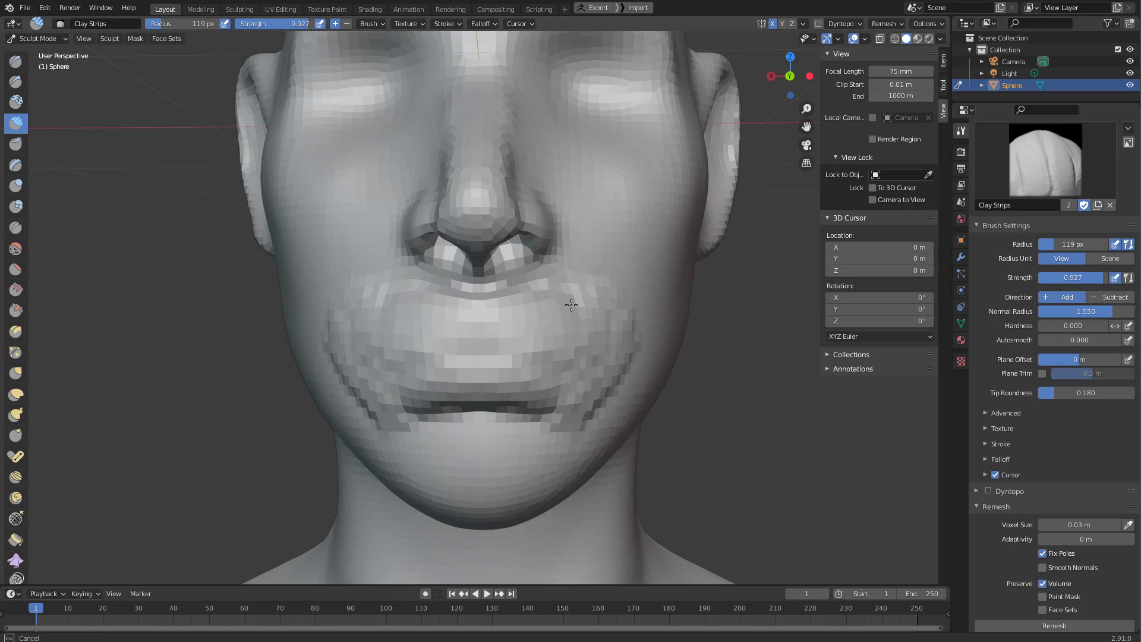
shift+drag(619, 376, 616, 297)
Shape the mouth area's profile and curvature from the side and below with the Grab brush at 119 px and 191 px radii.
mouse_move(560, 397)
middle_down()
mouse_move(532, 365)
mouse_move(461, 369)
middle_up()
key(g)
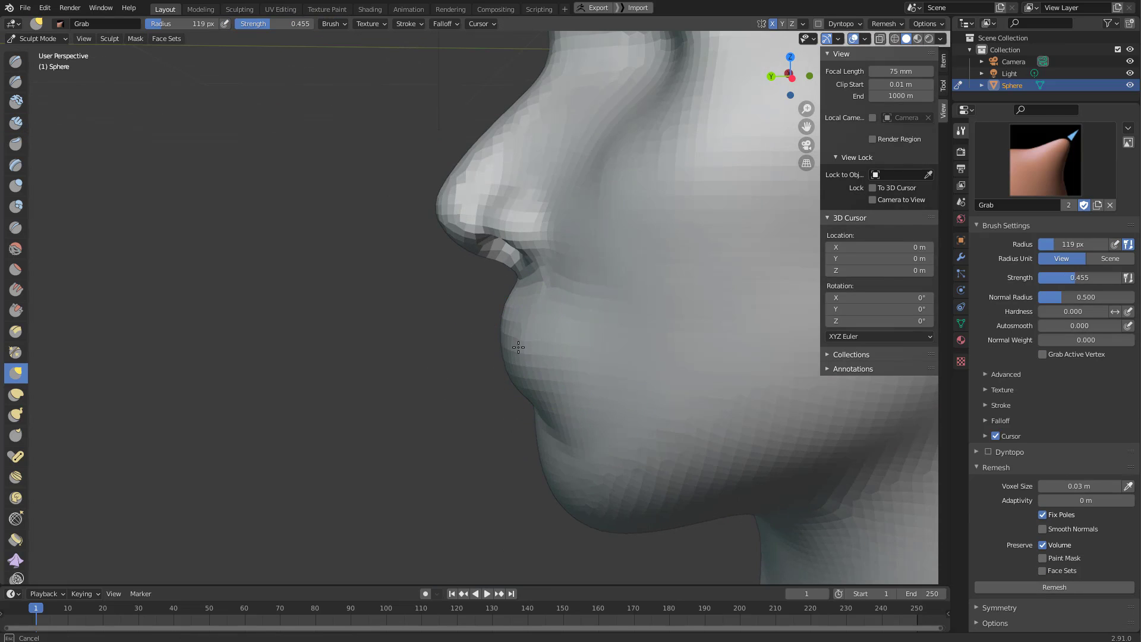
drag(519, 347, 515, 347)
mouse_move(485, 372)
middle_down()
mouse_move(520, 364)
mouse_move(519, 321)
mouse_move(480, 318)
middle_up()
key(f)
click(514, 359)
drag(475, 363, 476, 361)
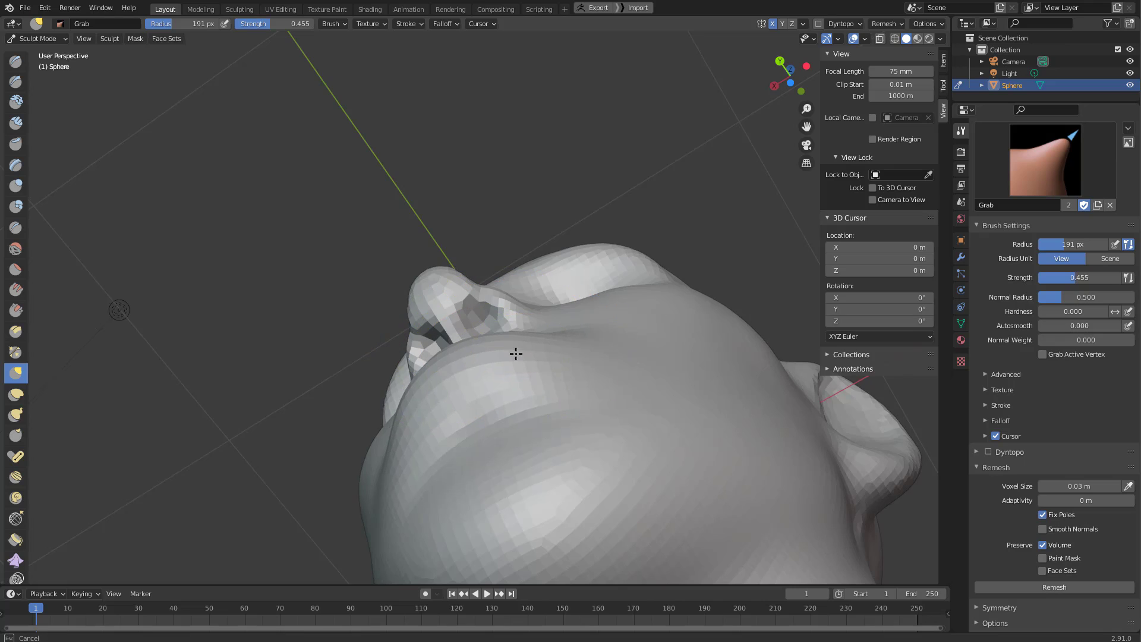
middle_drag(516, 354, 547, 390)
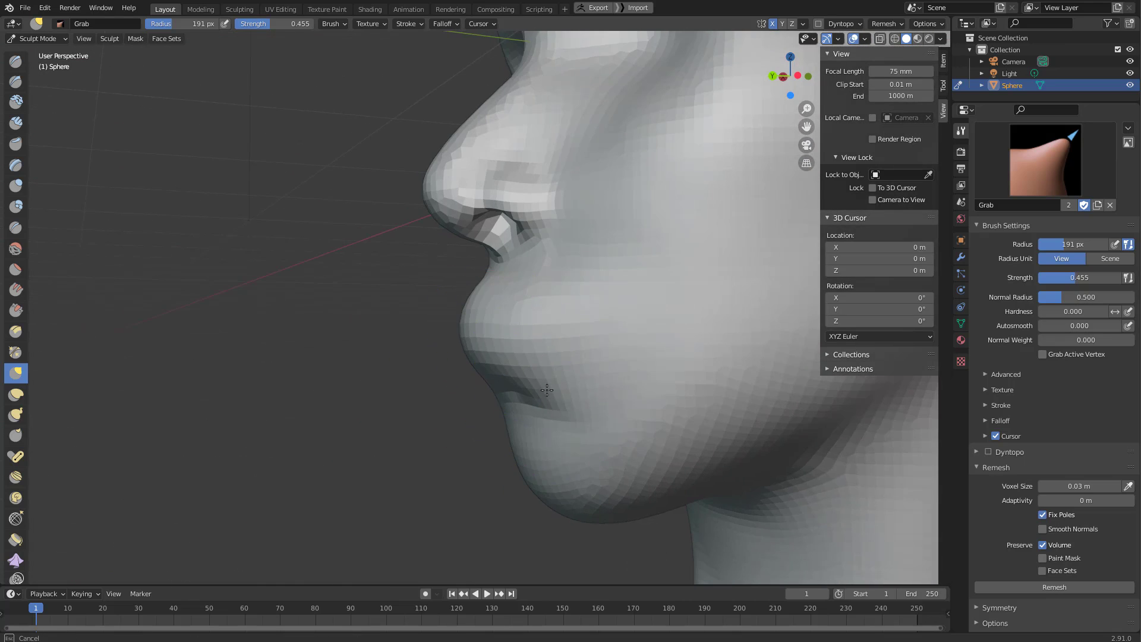
drag(547, 390, 546, 385)
Fill in the upper lip area directly beneath the nose with the Clay Strips brush at a 119 px radius.
key(f)
mouse_move(538, 348)
middle_down()
mouse_move(573, 309)
mouse_move(505, 308)
mouse_move(563, 268)
mouse_move(466, 287)
middle_up()
click(564, 306)
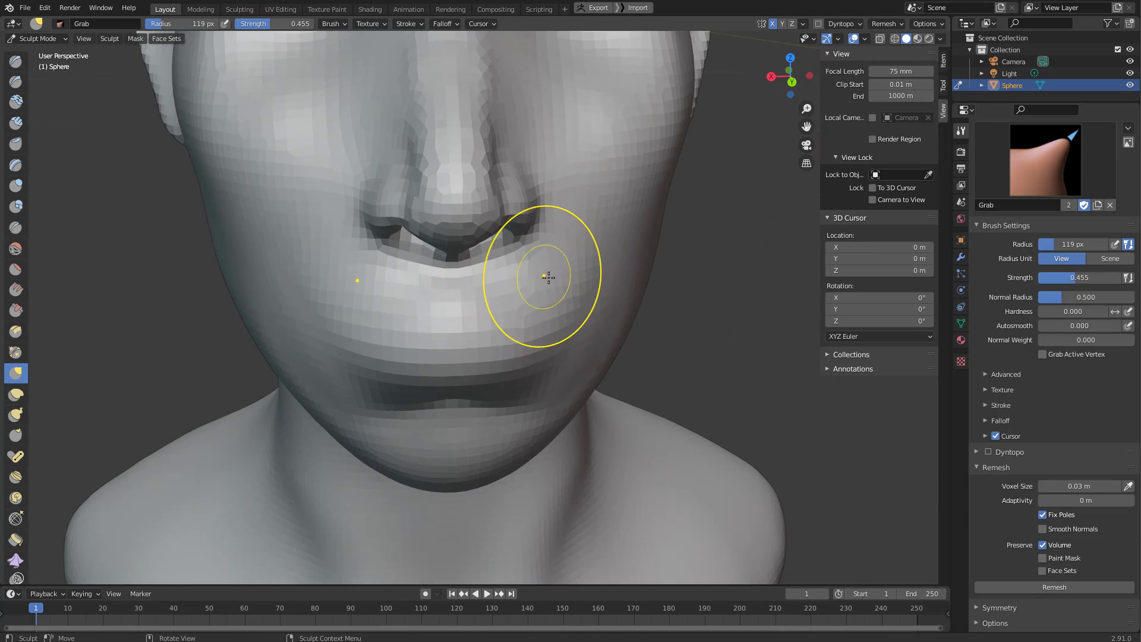
key(c)
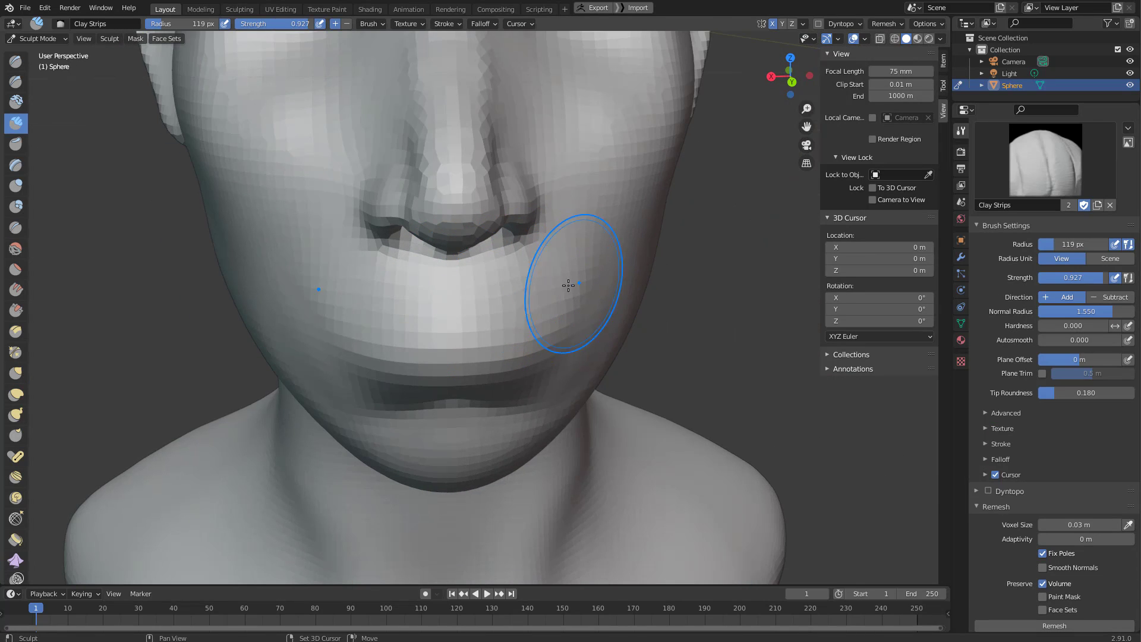
mouse_move(569, 285)
middle_down()
mouse_move(484, 300)
mouse_move(480, 325)
mouse_move(448, 356)
mouse_move(575, 336)
middle_up()
Reshape the corners of the mouth and the adjacent cheeks with the Grab brush at a 114 px radius.
key(g)
scroll(491, 348, up, 3)
key(f)
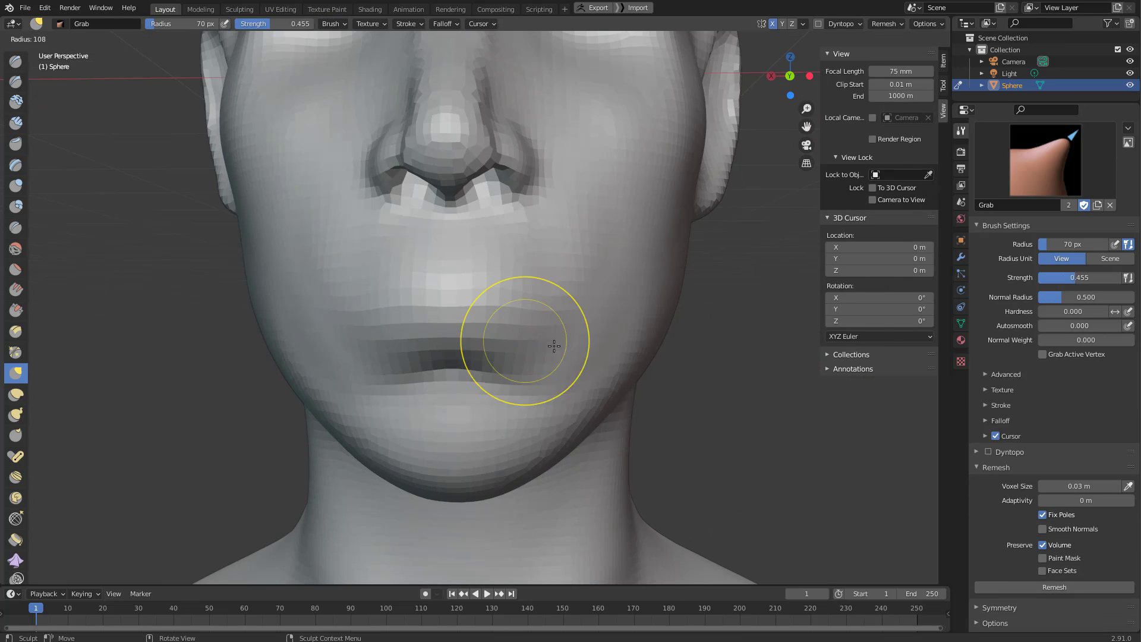
click(601, 336)
drag(541, 361, 539, 363)
drag(598, 310, 594, 309)
Refine the mouth and jaw proportions with the Grab brush at a 116 px radius.
scroll(592, 309, down, 4)
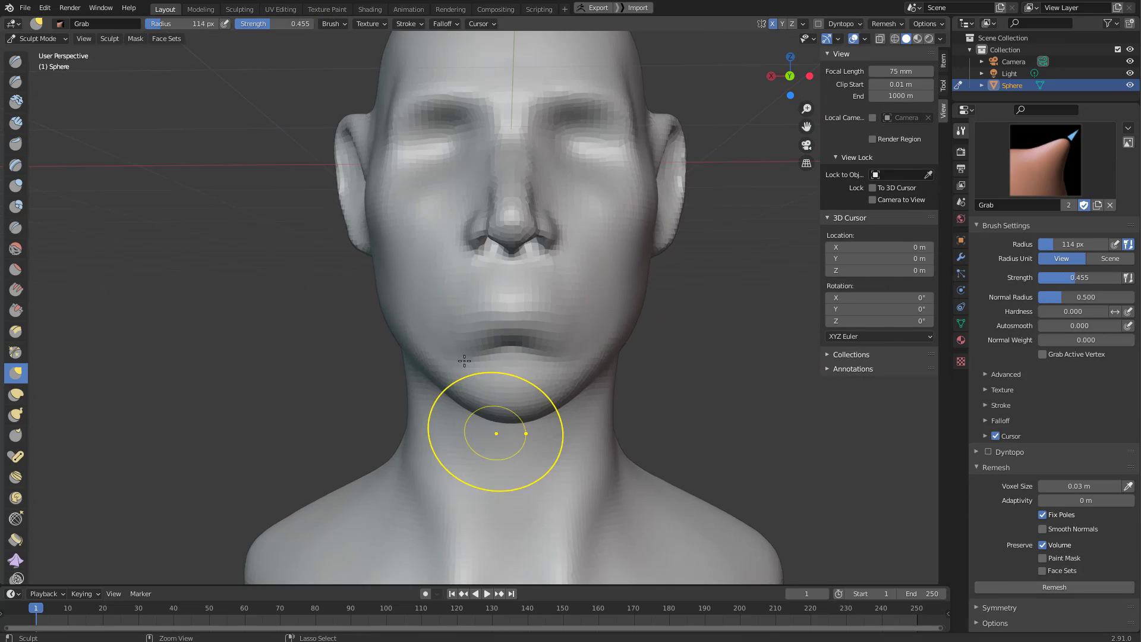
mouse_move(457, 318)
middle_down()
mouse_move(400, 341)
mouse_move(476, 313)
mouse_move(623, 353)
mouse_move(622, 335)
mouse_move(626, 348)
mouse_move(527, 345)
mouse_move(590, 331)
mouse_move(550, 433)
mouse_move(644, 397)
mouse_move(596, 424)
mouse_move(669, 429)
mouse_move(589, 410)
mouse_move(619, 395)
mouse_move(619, 383)
middle_up()
scroll(574, 299, up, 2)
key(f)
click(567, 434)
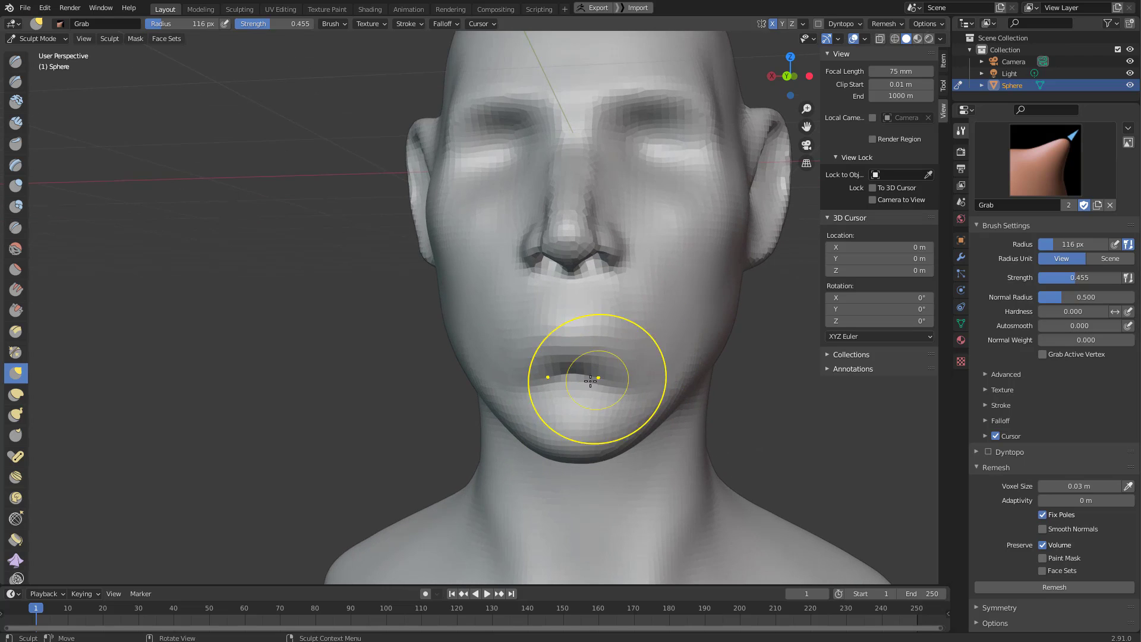
mouse_move(641, 333)
middle_down()
mouse_move(590, 332)
mouse_move(649, 351)
mouse_move(576, 362)
mouse_move(619, 280)
mouse_move(469, 327)
mouse_move(515, 278)
mouse_move(711, 324)
middle_up()
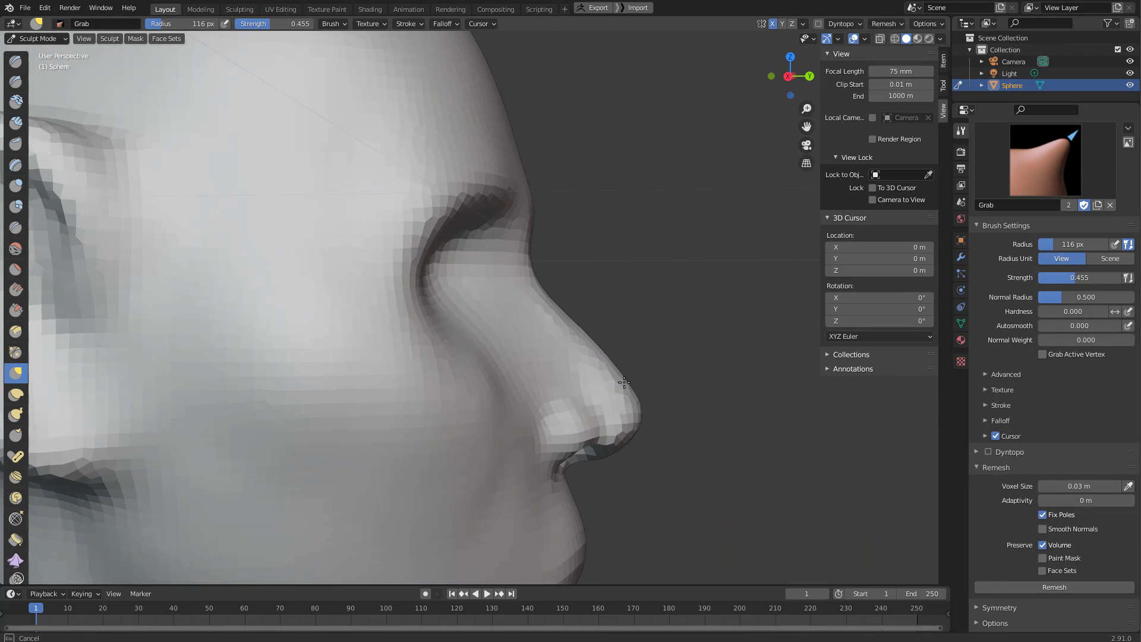
Enlarge the Grab brush to 307 px and pull the forehead slightly forward in side view.
mouse_move(625, 429)
middle_down()
mouse_move(497, 425)
mouse_move(571, 410)
middle_up()
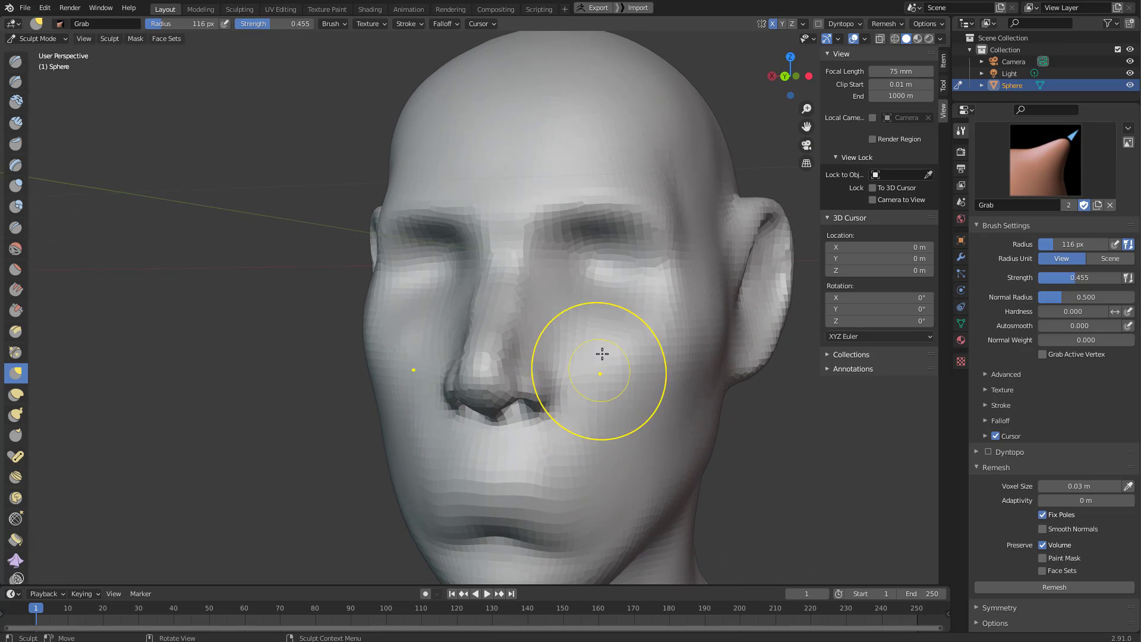
mouse_move(601, 351)
middle_down()
mouse_move(583, 315)
mouse_move(532, 323)
mouse_move(588, 319)
mouse_move(562, 347)
mouse_move(561, 328)
mouse_move(505, 276)
mouse_move(542, 269)
mouse_move(550, 219)
middle_up()
scroll(589, 321, down, 3)
scroll(550, 219, down, 5)
key(f)
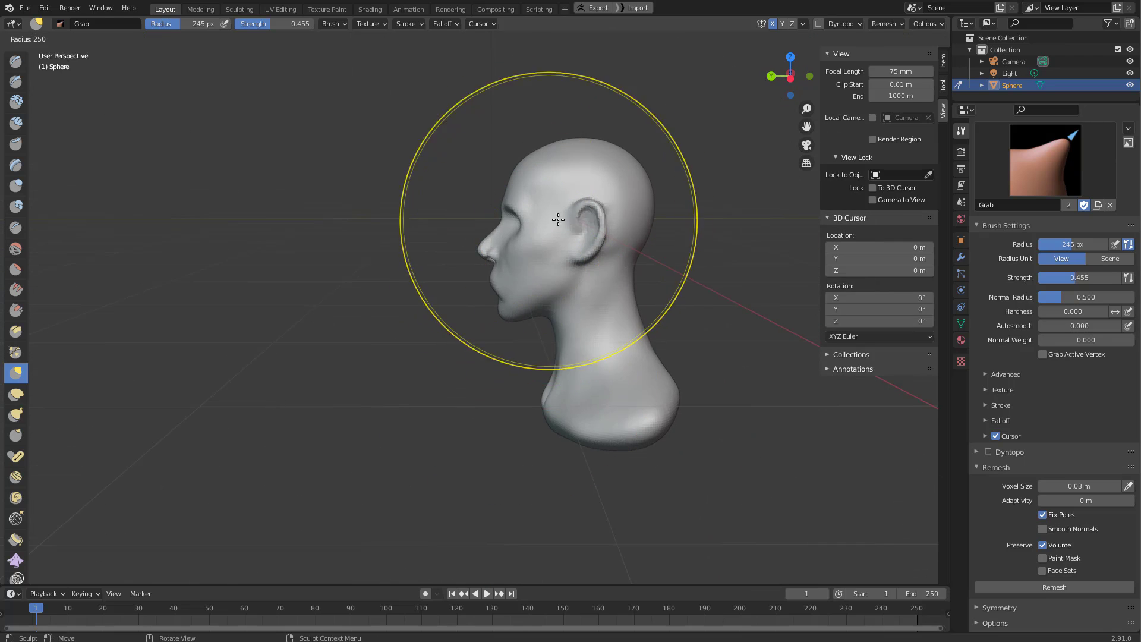
click(588, 219)
mouse_move(529, 170)
shift+middle_down()
mouse_move(493, 257)
mouse_move(522, 230)
shift+middle_up()
scroll(523, 229, up, 3)
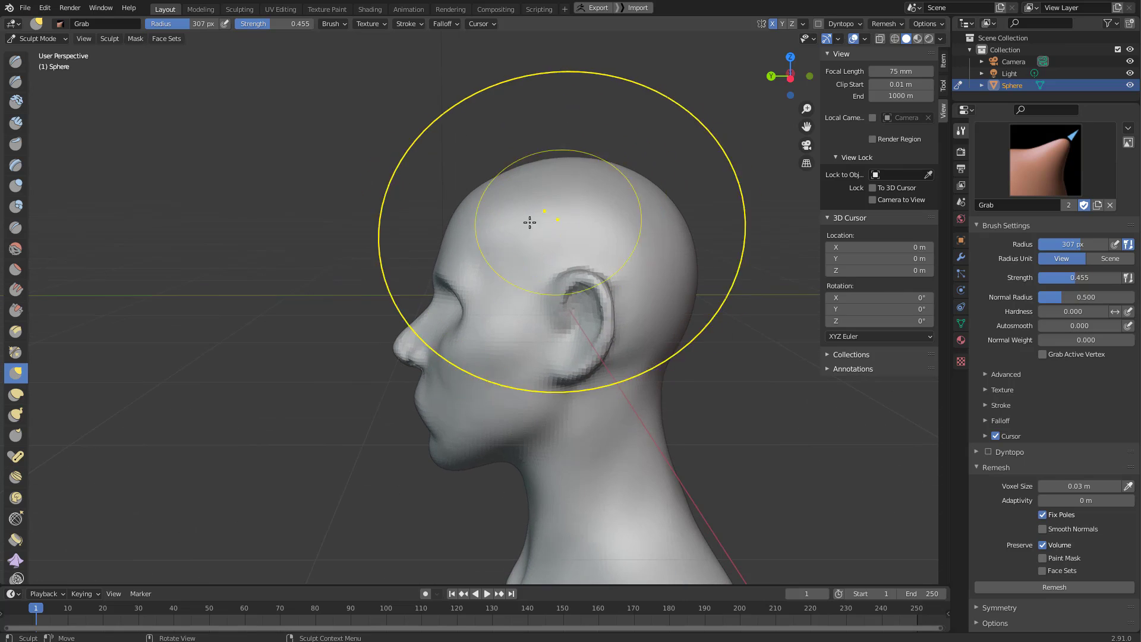
drag(493, 212, 468, 213)
mouse_move(470, 235)
middle_down()
mouse_move(528, 257)
mouse_move(487, 262)
middle_up()
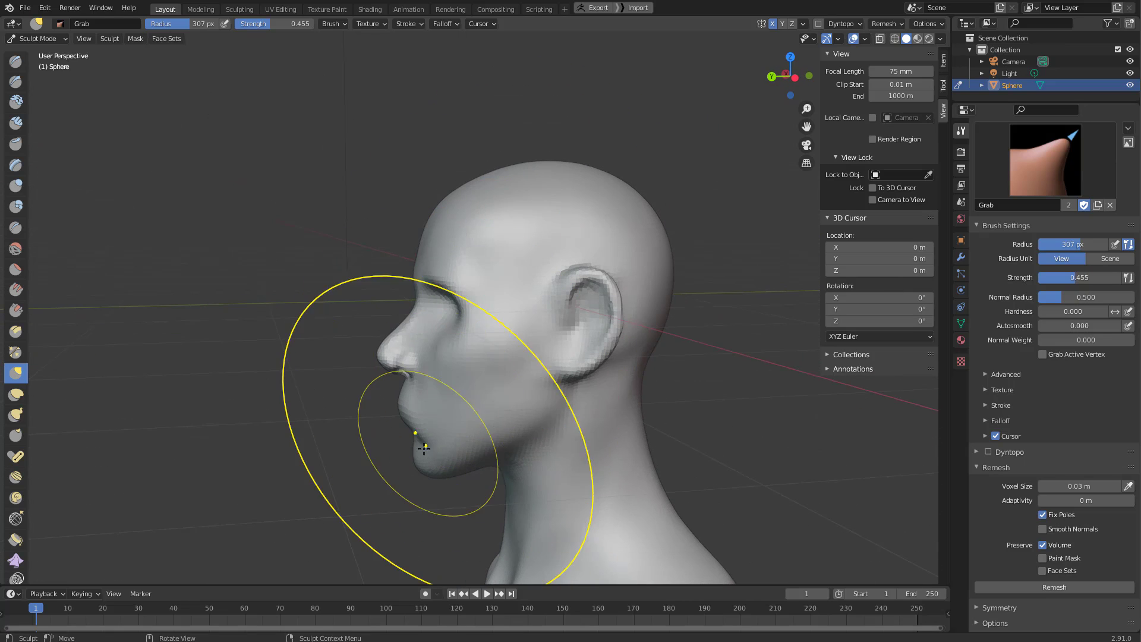
Pull the chin downward with the Grab brush and reshape the lower jaw, reducing the radius to 185 px.
drag(438, 435, 422, 465)
mouse_move(475, 443)
middle_down()
mouse_move(571, 437)
mouse_move(525, 378)
mouse_move(499, 411)
mouse_move(371, 441)
mouse_move(393, 368)
middle_up()
key(f)
click(446, 378)
scroll(404, 363, up, 2)
key(f)
click(614, 336)
key(f)
click(629, 346)
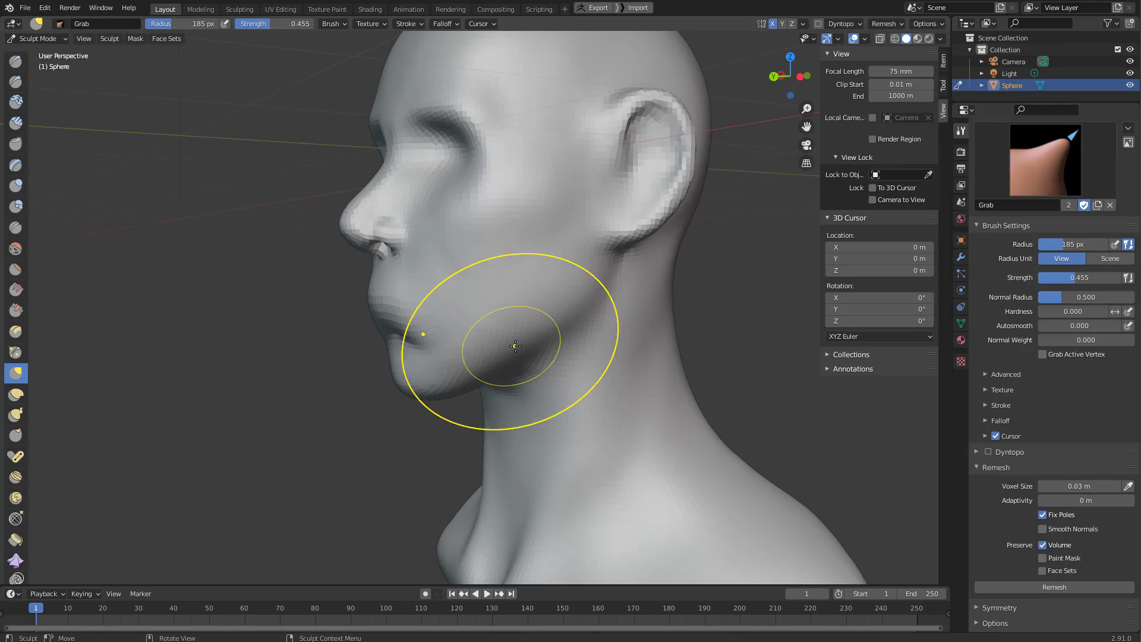
Carve the crease behind the jawline below the ear with the Draw Sharp brush at 123 px.
middle_drag(516, 346, 574, 362)
middle_drag(669, 278, 599, 290)
key(f)
click(562, 297)
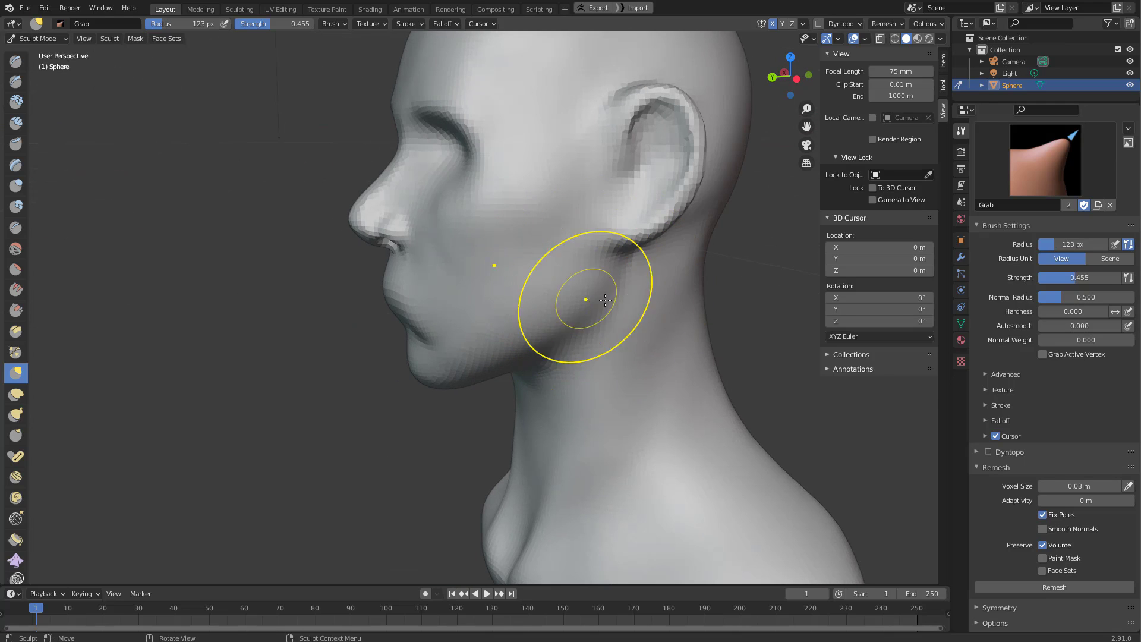
key(d)
drag(625, 278, 624, 262)
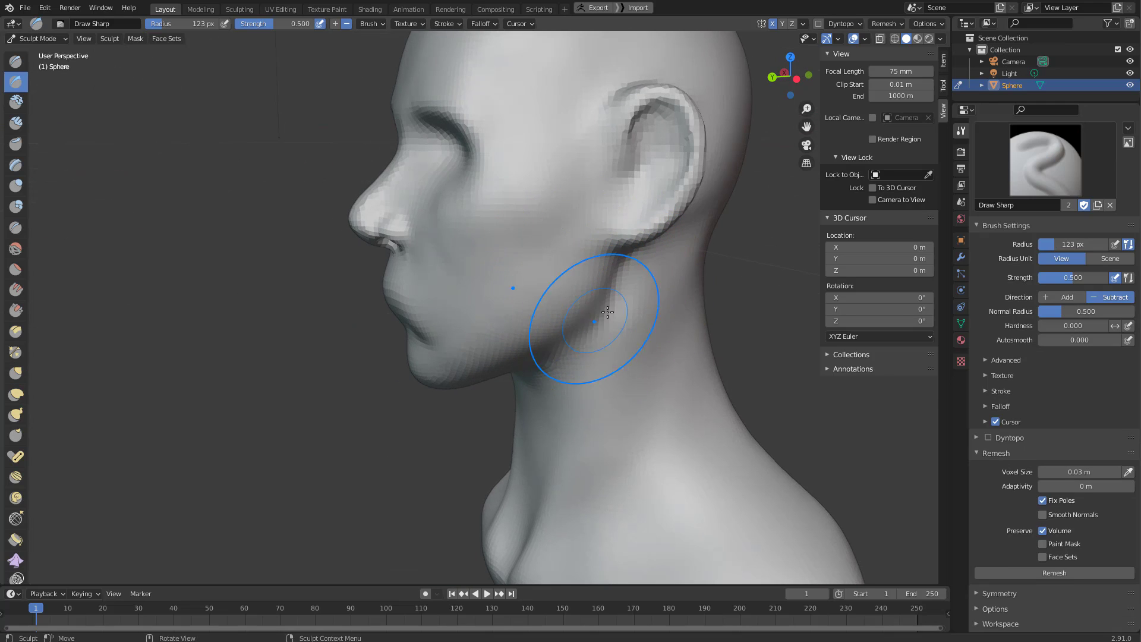
Refine the chin, jaw and cheek in front of the ear with the Grab brush, enlarging its radius to 165 px.
key(g)
mouse_move(591, 298)
middle_down()
mouse_move(565, 297)
mouse_move(596, 319)
mouse_move(517, 323)
mouse_move(479, 424)
mouse_move(429, 429)
middle_up()
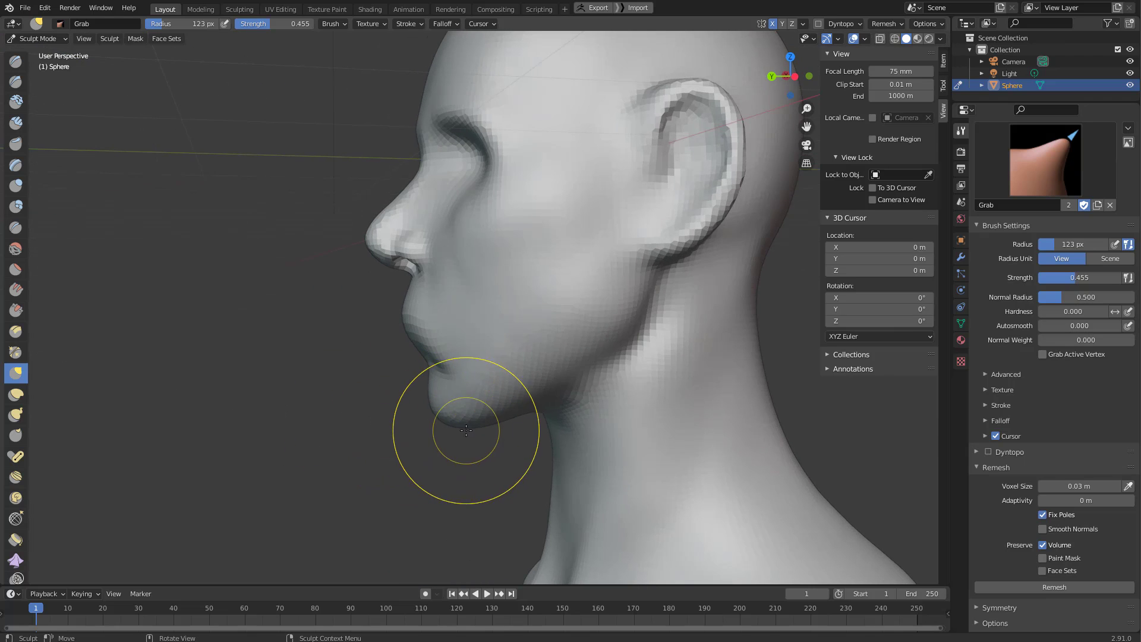
middle_drag(548, 424, 568, 299)
scroll(549, 438, down, 5)
scroll(558, 410, up, 2)
key(f)
click(582, 322)
drag(568, 297, 567, 287)
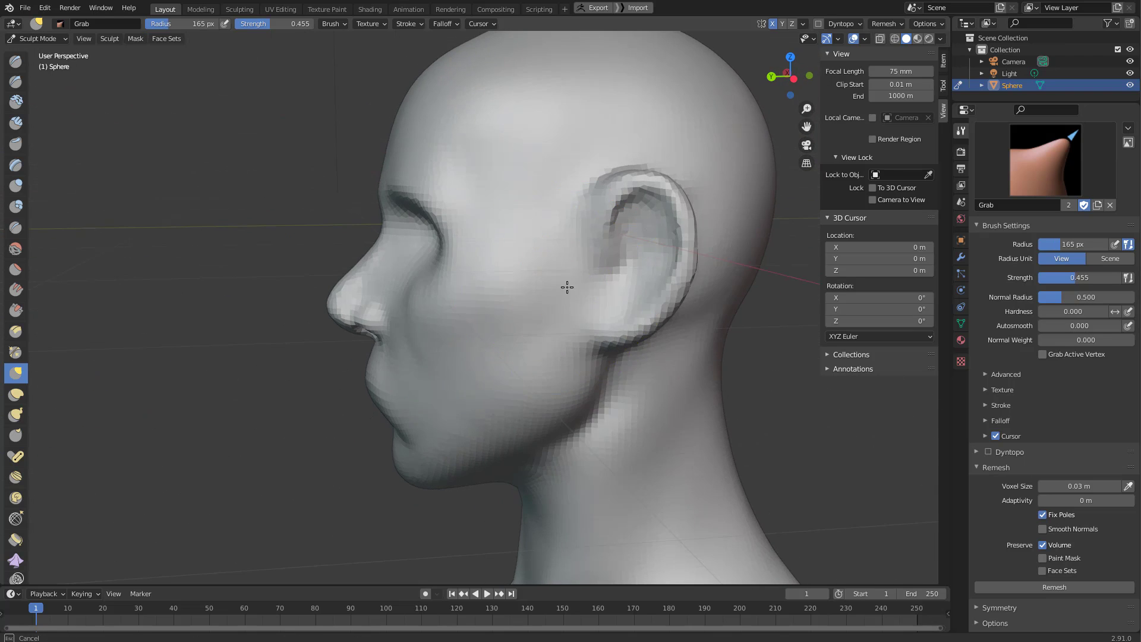
Shape the side of the cheek and jaw from above with the Grab brush at 111 px.
mouse_move(568, 287)
middle_down()
mouse_move(566, 301)
mouse_move(484, 300)
mouse_move(464, 343)
mouse_move(476, 321)
mouse_move(434, 315)
middle_up()
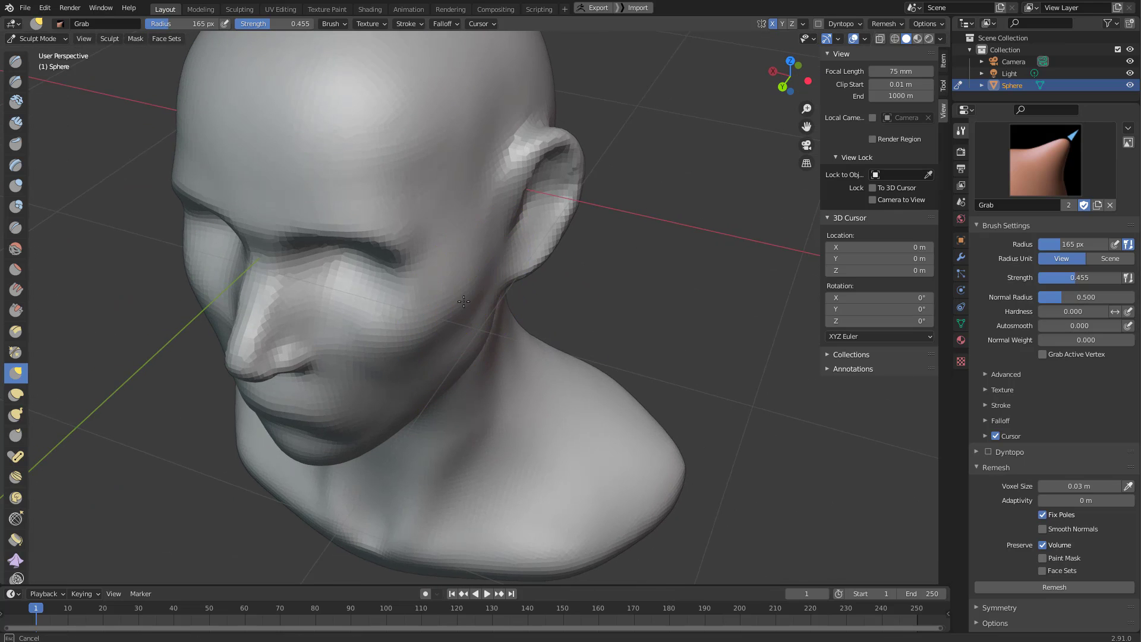
key(f)
click(433, 315)
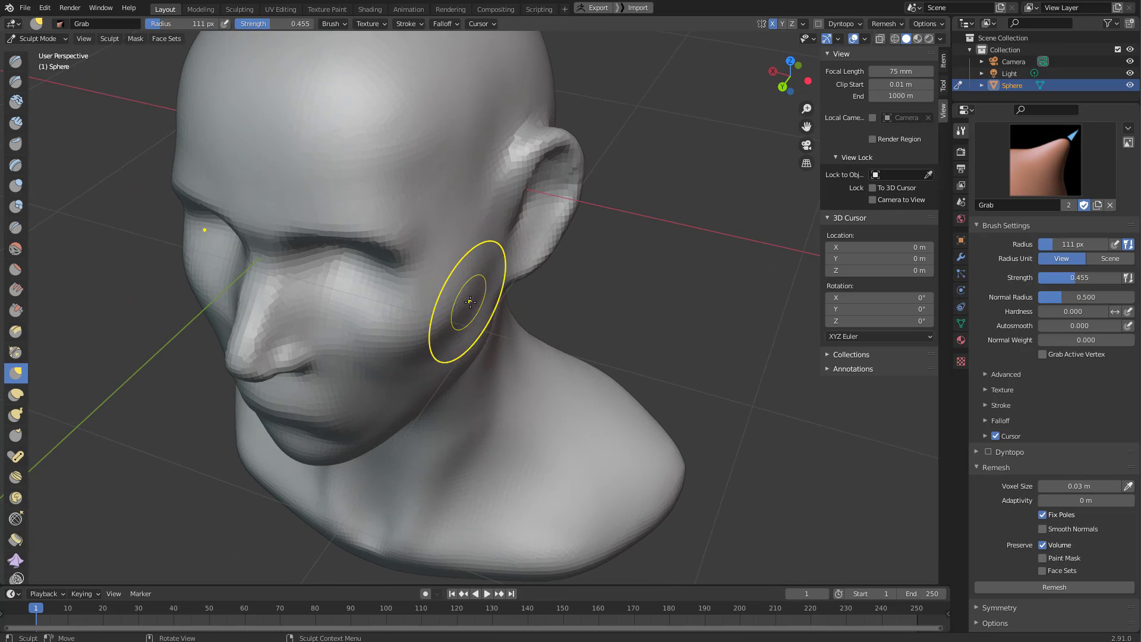
middle_drag(443, 326, 520, 312)
scroll(520, 311, up, 2)
mouse_move(571, 277)
middle_down()
mouse_move(595, 262)
mouse_move(562, 251)
mouse_move(642, 266)
mouse_move(535, 304)
middle_up()
Shape the back of the head and the area behind the ear with the Grab brush at 262 px.
key(f)
click(683, 223)
mouse_move(682, 223)
middle_down()
mouse_move(544, 316)
mouse_move(594, 255)
mouse_move(566, 196)
mouse_move(573, 153)
mouse_move(563, 205)
mouse_move(520, 196)
mouse_move(550, 209)
mouse_move(583, 184)
mouse_move(561, 153)
mouse_move(604, 252)
mouse_move(574, 286)
mouse_move(596, 337)
mouse_move(565, 356)
mouse_move(481, 262)
middle_up()
key(f)
click(597, 272)
mouse_move(561, 153)
middle_down()
mouse_move(603, 299)
mouse_move(627, 297)
middle_up()
middle_drag(487, 306, 518, 298)
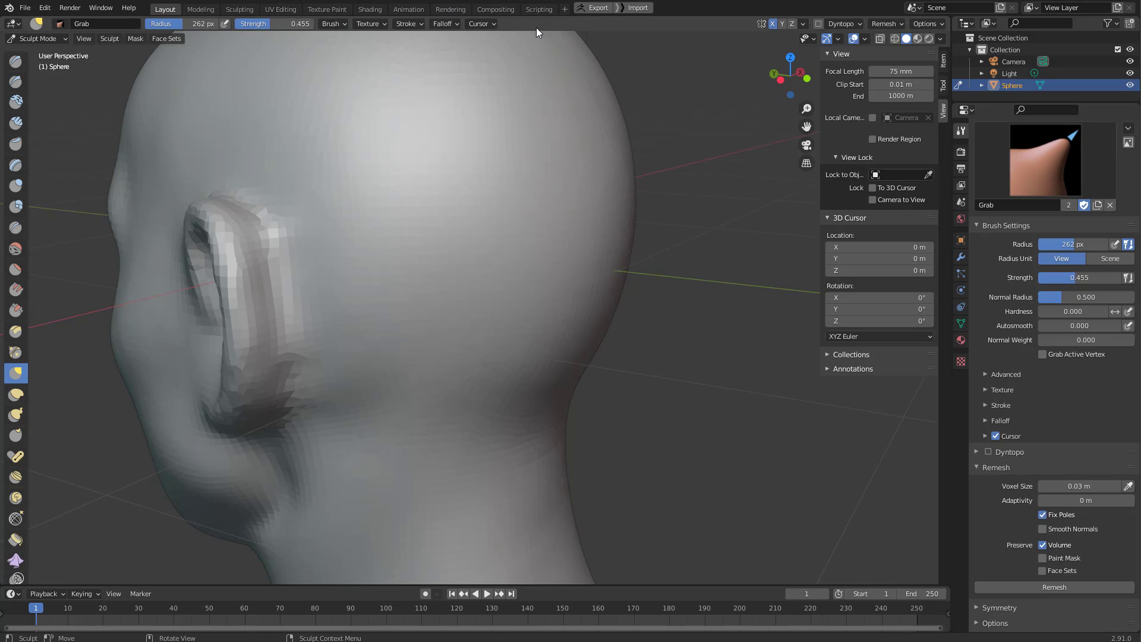
scroll(423, 148, up, 4)
mouse_move(423, 148)
middle_down()
mouse_move(475, 163)
mouse_move(505, 324)
mouse_move(416, 257)
mouse_move(551, 288)
middle_up()
scroll(505, 323, down, 5)
Adjust the area around the ear and the cheek with the Grab brush, finishing at a 170 px radius.
key(f)
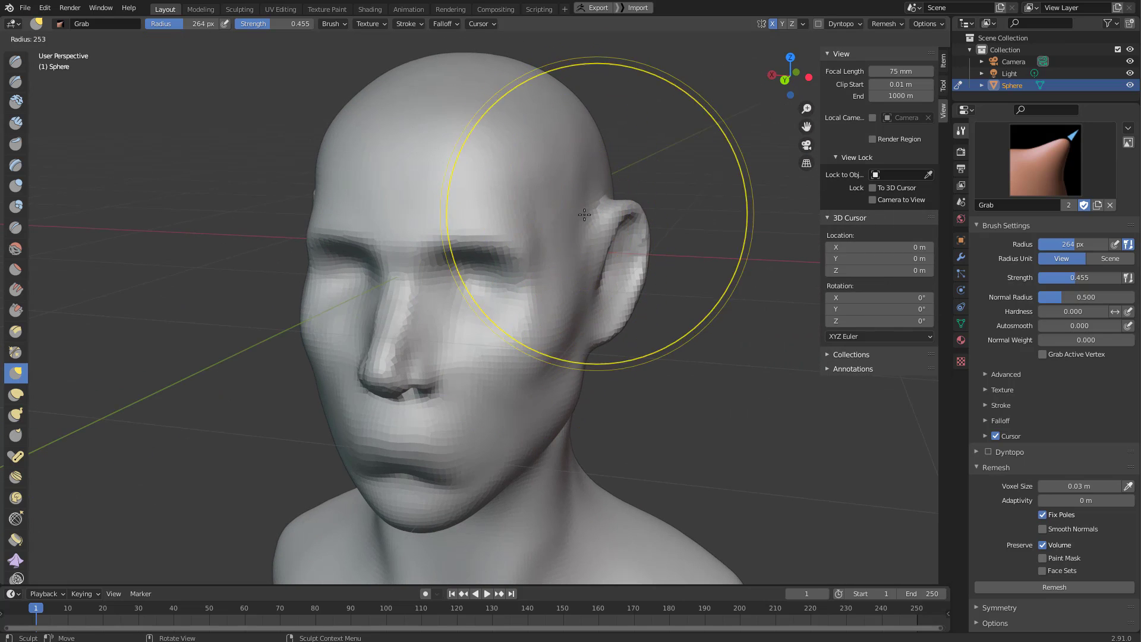
middle_drag(594, 222, 520, 223)
click(544, 236)
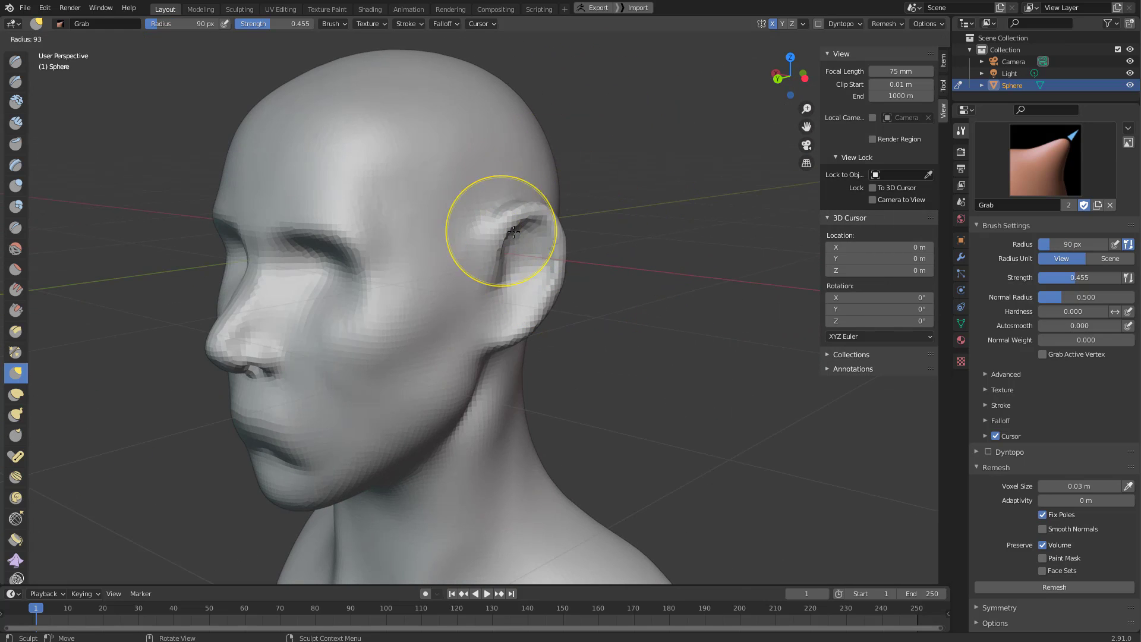
mouse_move(510, 264)
middle_down()
mouse_move(528, 225)
mouse_move(479, 226)
mouse_move(562, 274)
mouse_move(509, 338)
mouse_move(578, 304)
mouse_move(530, 329)
middle_up()
key(f)
click(585, 247)
key(f)
click(595, 318)
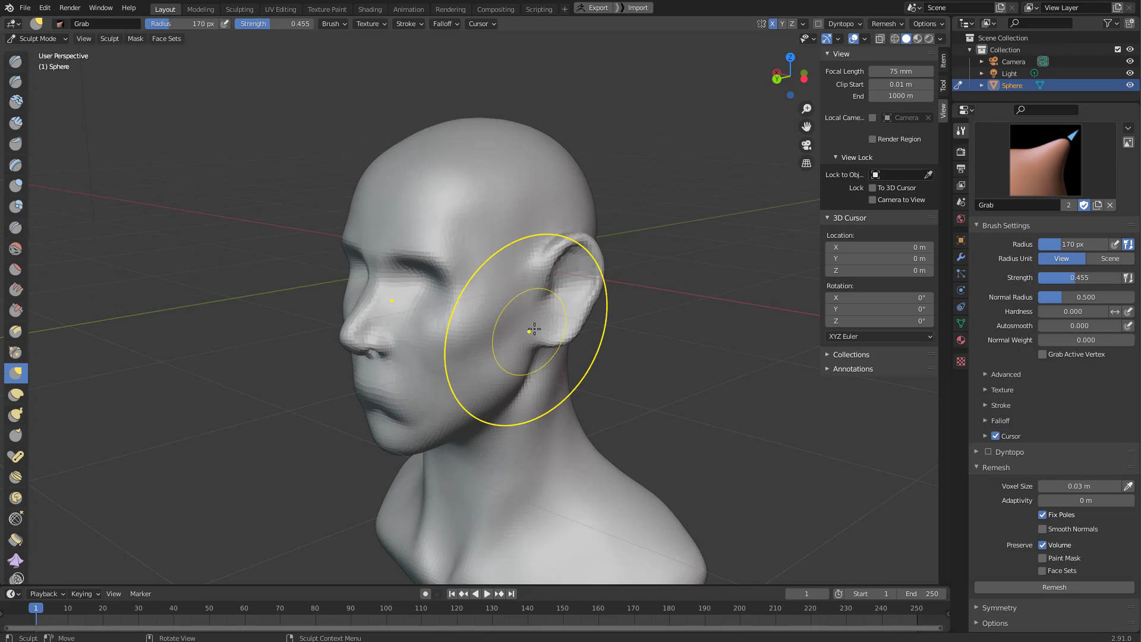
Build up the ridge inside the ear with the Clay Strips brush, reducing its radius to 75 px.
scroll(540, 322, up, 3)
mouse_move(565, 279)
middle_down()
mouse_move(607, 250)
mouse_move(512, 242)
mouse_move(580, 212)
mouse_move(556, 187)
middle_up()
scroll(604, 250, down, 1)
key(f)
click(543, 250)
scroll(561, 230, up, 3)
key(f)
click(529, 226)
key(shift+c)
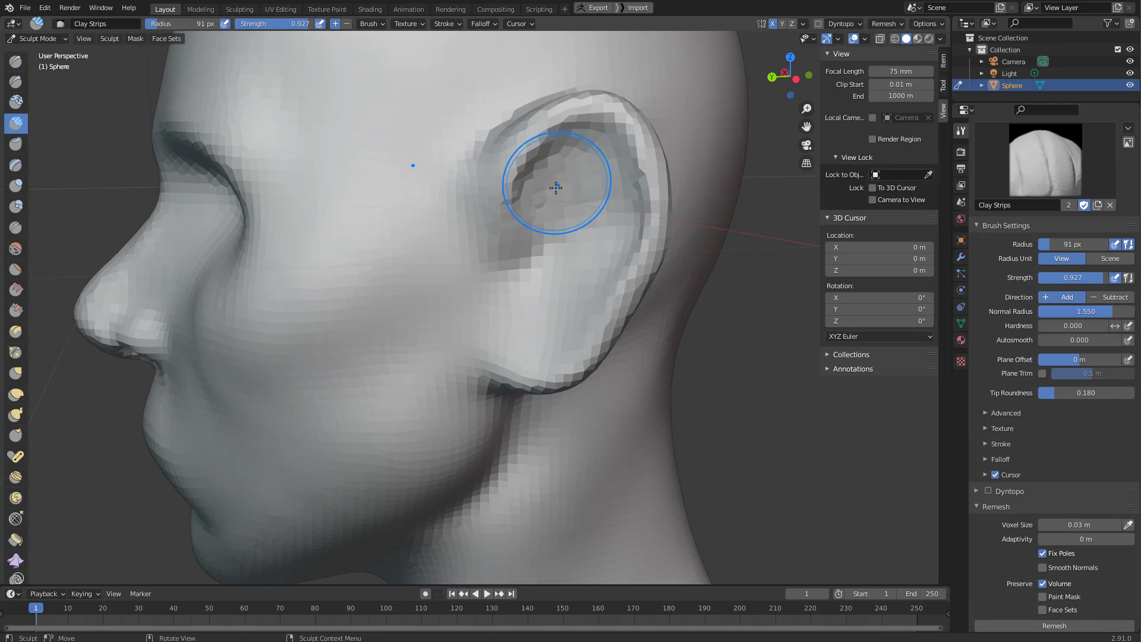
click(560, 206)
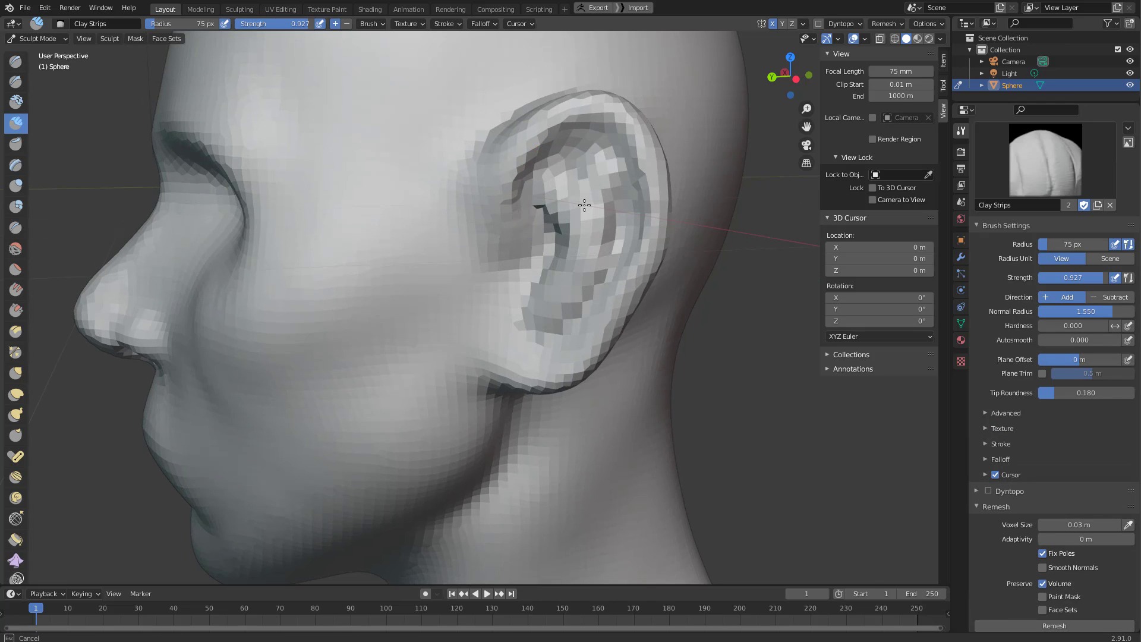
Reshape the new inner ear ridge with the Grab brush at 100 px.
middle_drag(594, 231, 592, 253)
key(g)
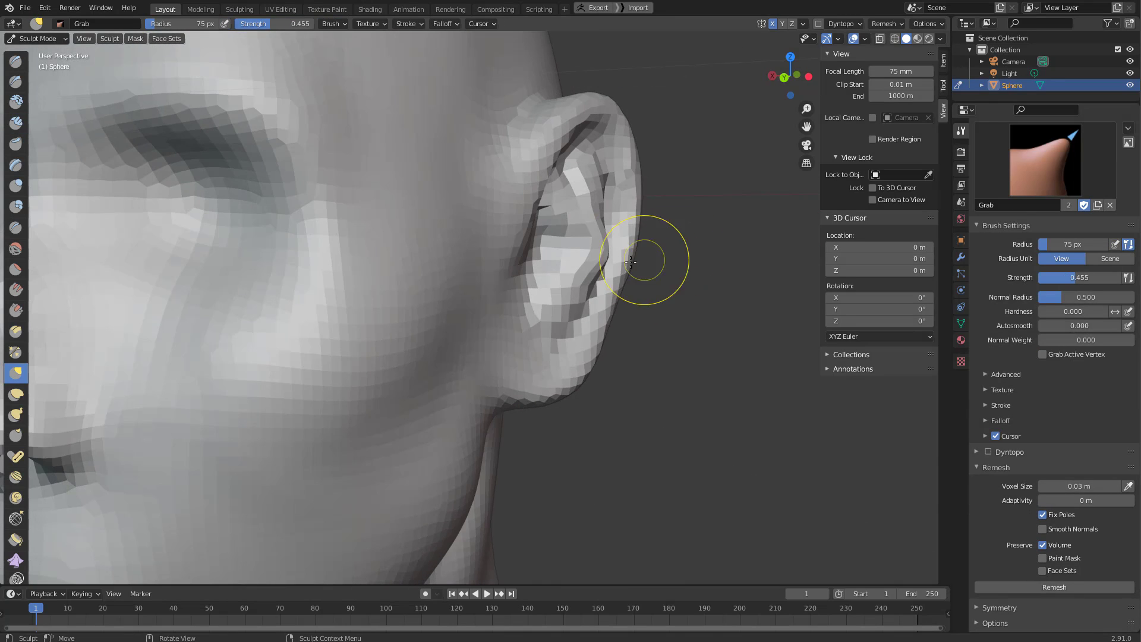
key(f)
click(696, 262)
middle_drag(697, 258, 711, 263)
key(f)
click(683, 263)
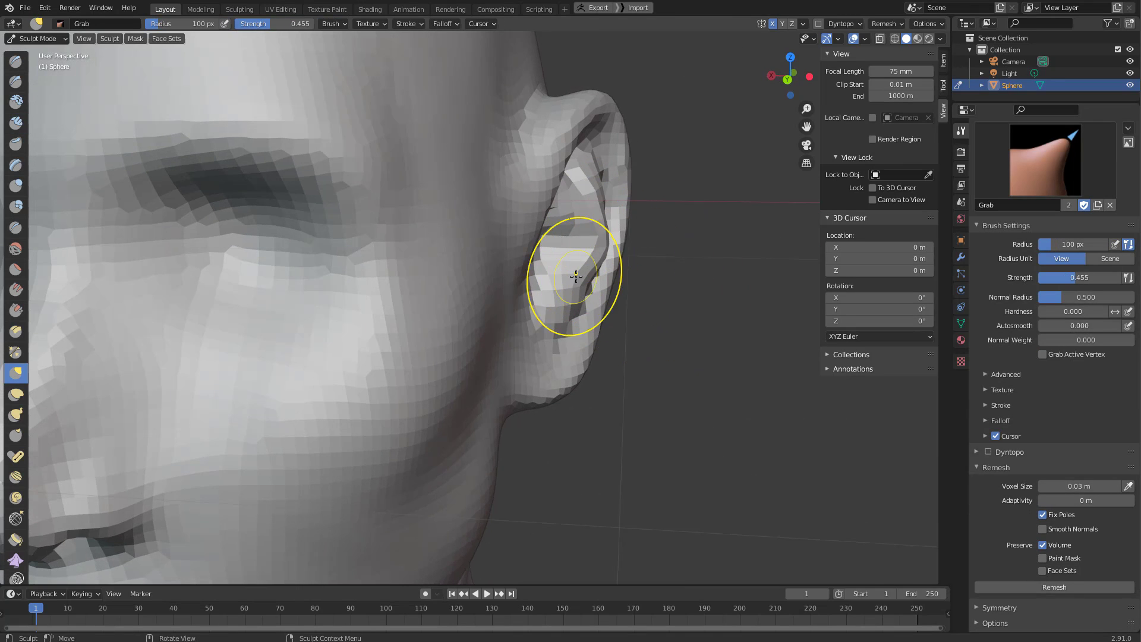
scroll(592, 229, down, 3)
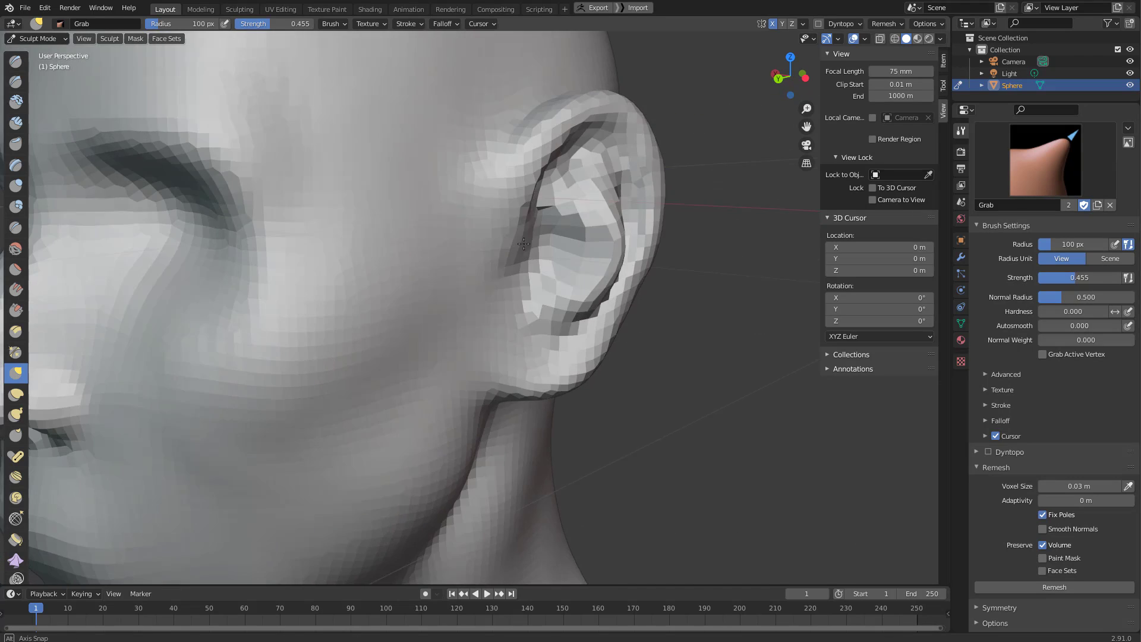
middle_drag(592, 228, 573, 153)
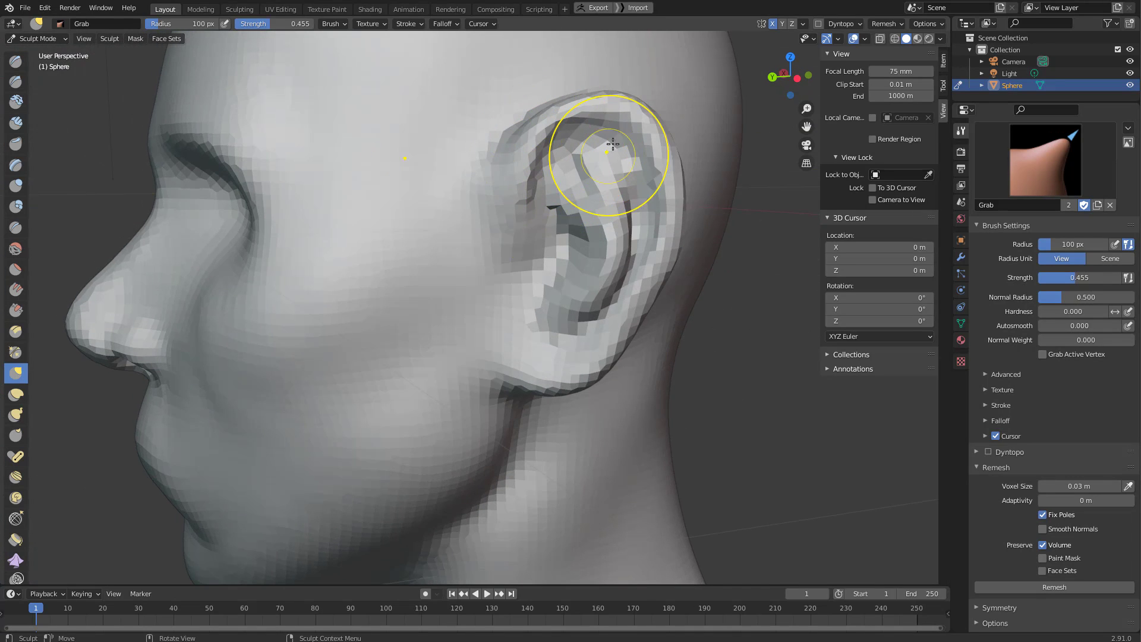
Adjust the ear's lower bowl, lobe and upper rim with the Grab brush at 100 px.
scroll(613, 145, down, 2)
middle_drag(612, 153, 617, 164)
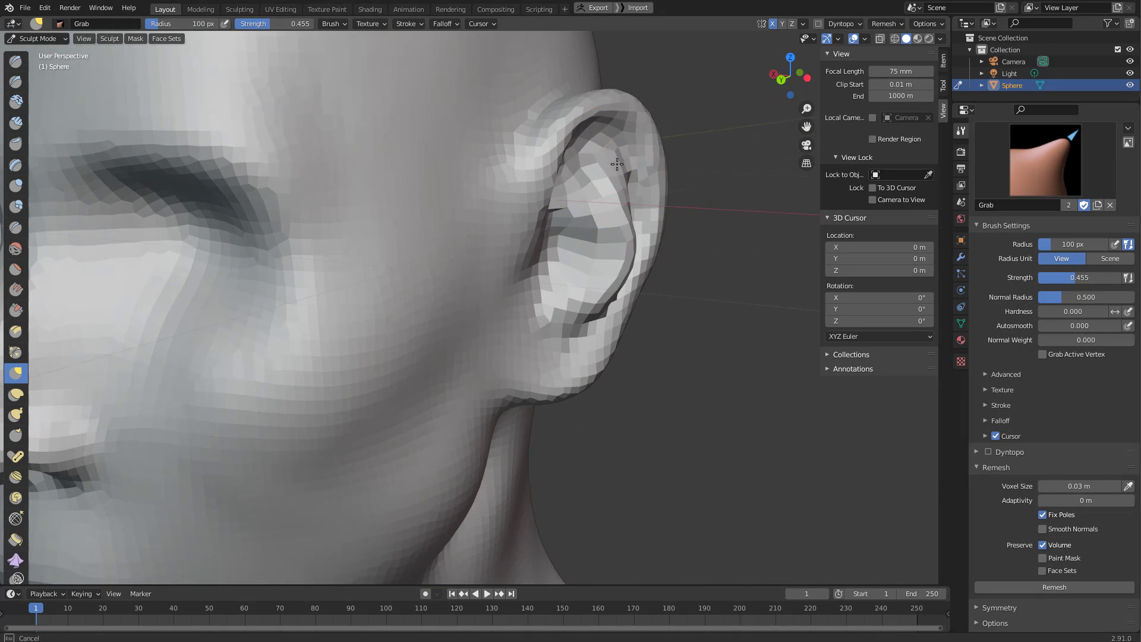
middle_drag(608, 236, 582, 295)
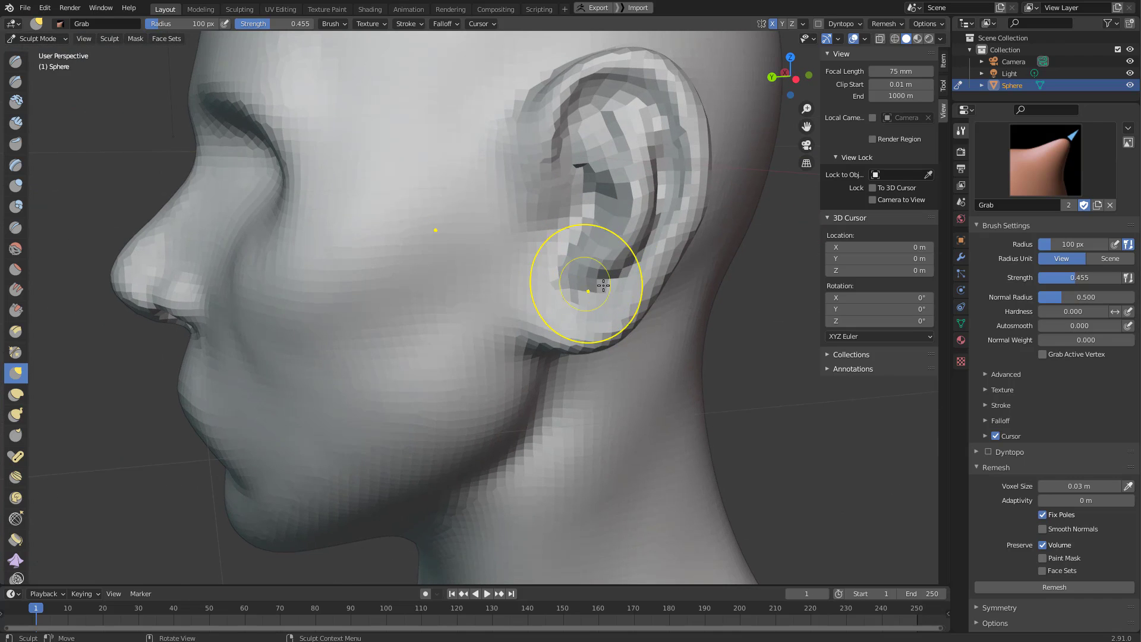
scroll(622, 298, up, 3)
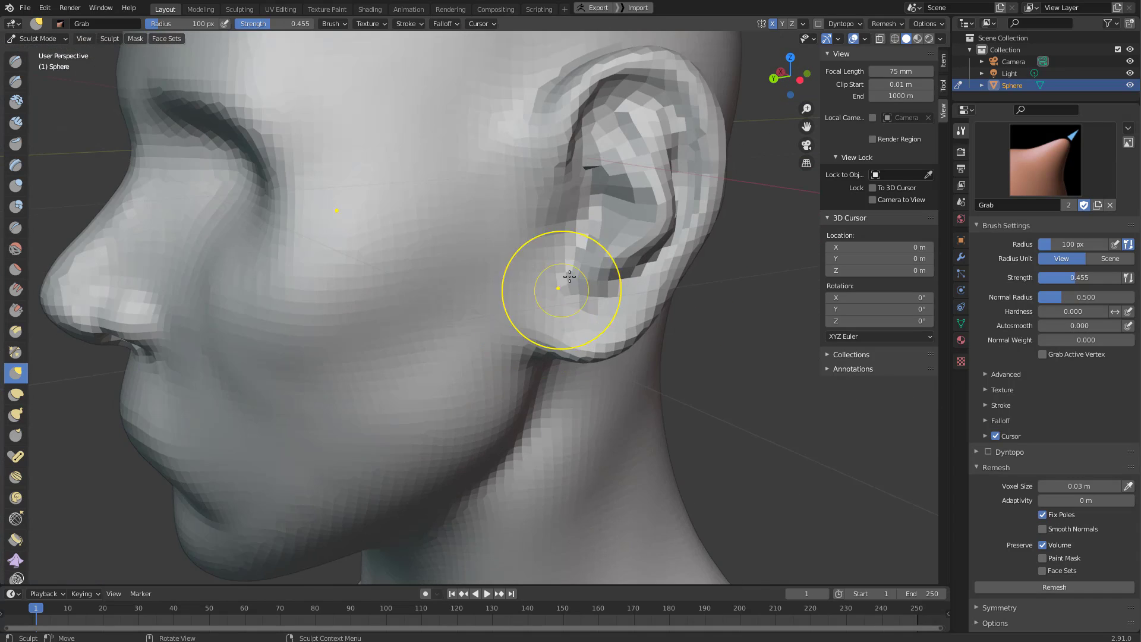
middle_drag(570, 276, 560, 191)
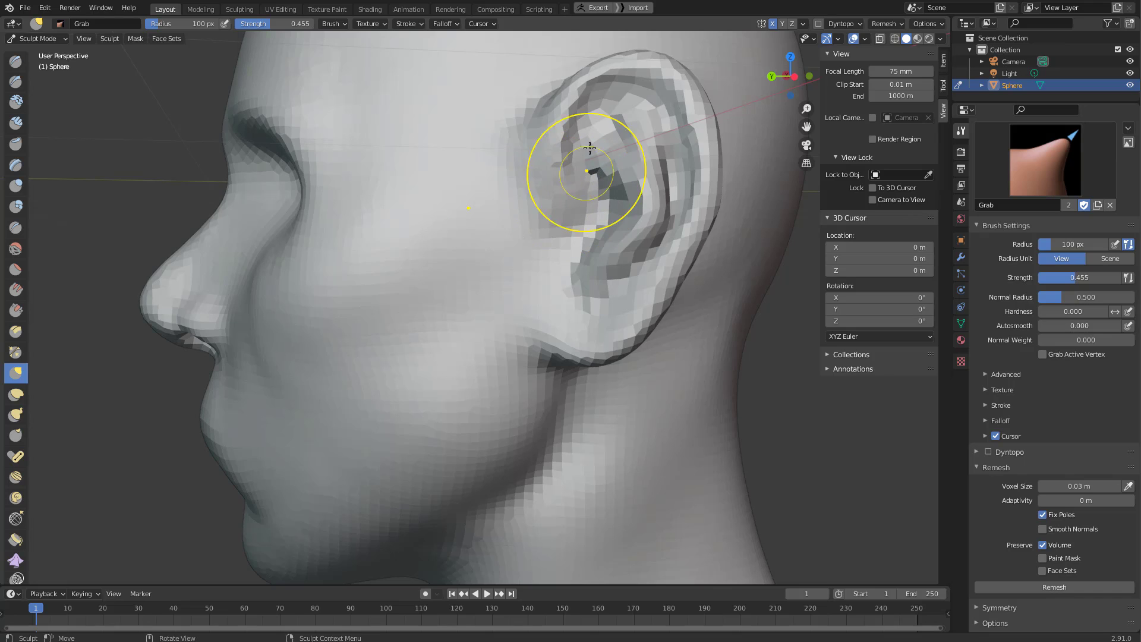
drag(595, 85, 593, 72)
middle_drag(587, 156, 589, 181)
Build up the front and upper rim of the ear with Clay Strips at 55 px, enlarging the brush to 73 px.
key(f)
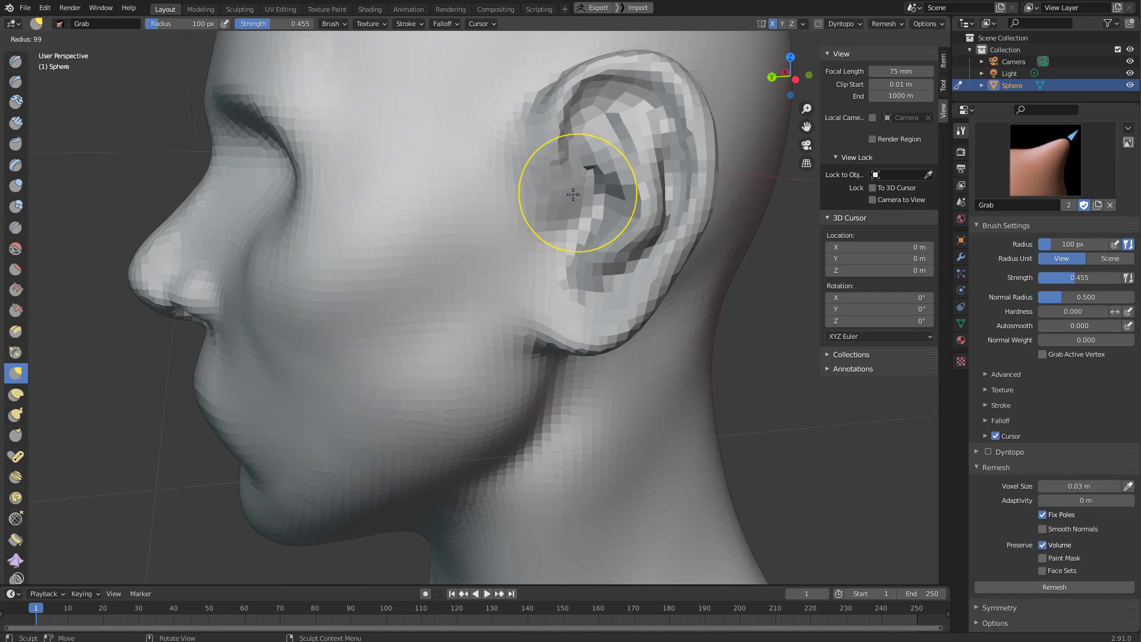
click(624, 197)
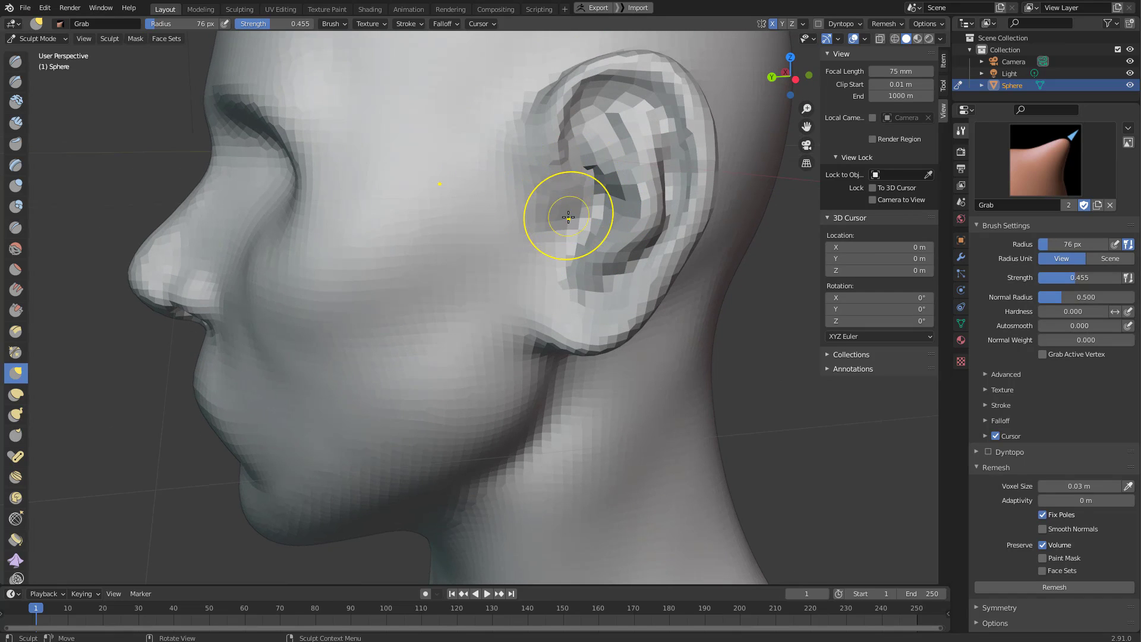
key(c)
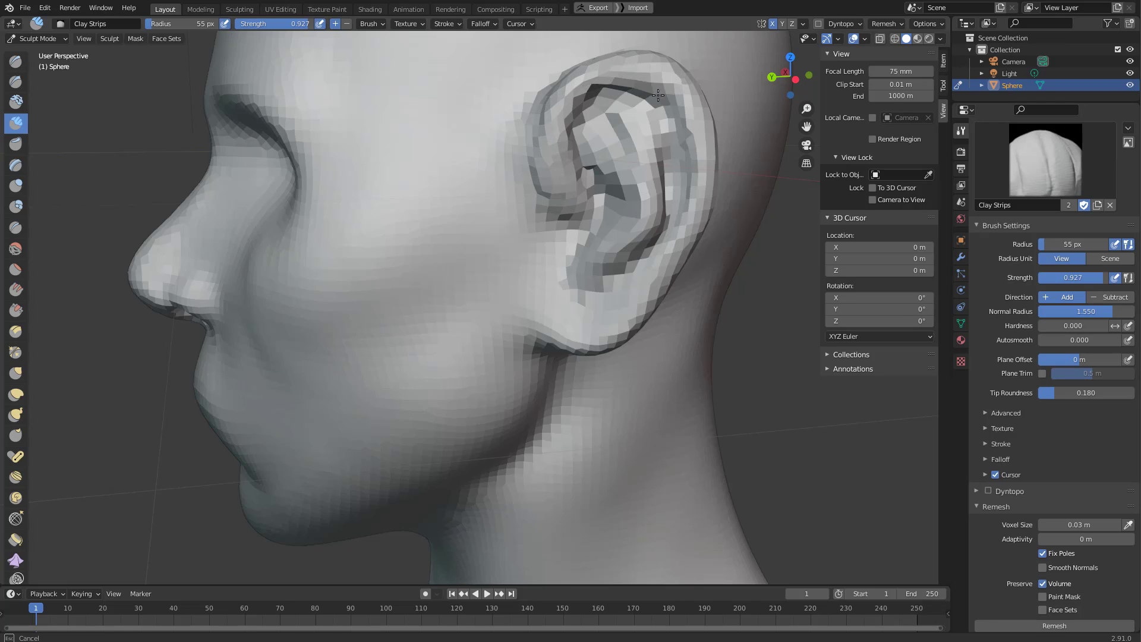
scroll(657, 95, up, 4)
key(bracketright)
key(bracketright)
key(bracketright)
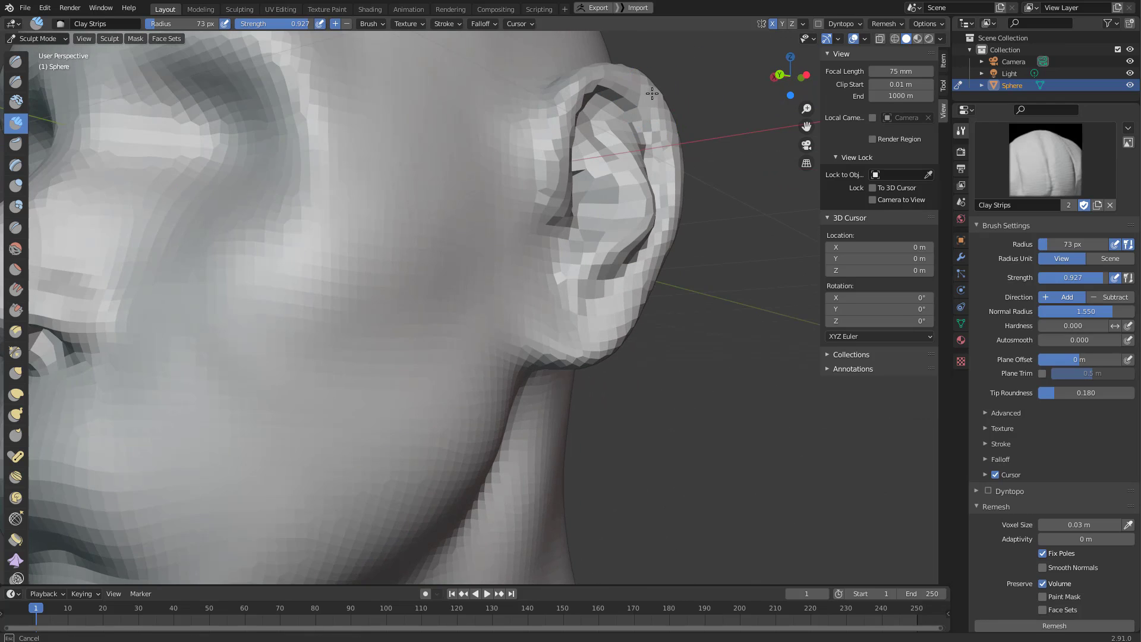
Refine the upper rim and outer contour of the ear with an enlarged Grab brush.
key(g)
mouse_move(612, 95)
middle_down()
mouse_move(625, 97)
mouse_move(621, 127)
middle_up()
key(bracketright)
key(bracketright)
key(bracketright)
key(bracketright)
mouse_move(586, 89)
middle_down()
mouse_move(581, 156)
mouse_move(543, 153)
mouse_move(579, 216)
mouse_move(594, 215)
mouse_move(497, 211)
mouse_move(623, 230)
mouse_move(591, 280)
mouse_move(581, 249)
mouse_move(528, 237)
mouse_move(618, 247)
mouse_move(537, 246)
mouse_move(535, 262)
mouse_move(591, 288)
mouse_move(580, 279)
mouse_move(603, 258)
middle_up()
scroll(583, 295, up, 2)
Add the tragus and build up the lower ear around the lobe with Clay Strips at 50 px.
key(f)
click(547, 262)
key(f)
click(567, 269)
key(c)
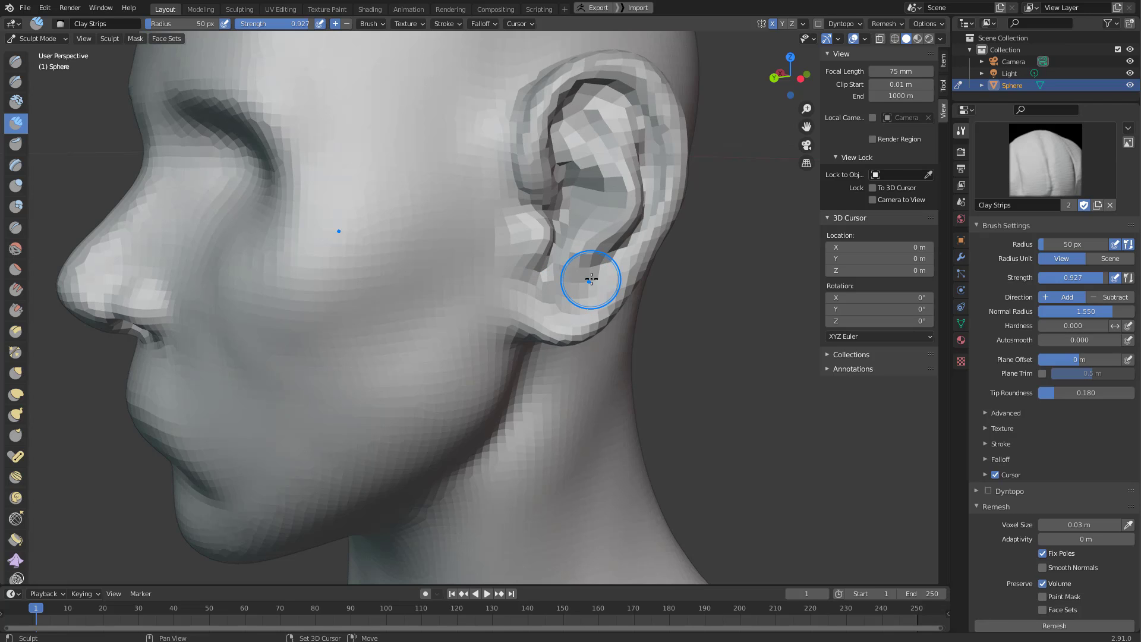
mouse_move(592, 279)
middle_down()
mouse_move(606, 265)
mouse_move(574, 254)
mouse_move(574, 223)
mouse_move(564, 224)
mouse_move(606, 244)
mouse_move(561, 225)
middle_up()
Refine the tragus and inner ear folds with the Grab brush at 50 px.
key(g)
middle_drag(440, 201, 569, 232)
mouse_move(496, 216)
middle_down()
mouse_move(568, 227)
mouse_move(538, 262)
mouse_move(586, 286)
mouse_move(612, 242)
mouse_move(602, 200)
mouse_move(625, 167)
mouse_move(601, 159)
mouse_move(593, 139)
mouse_move(648, 158)
middle_up()
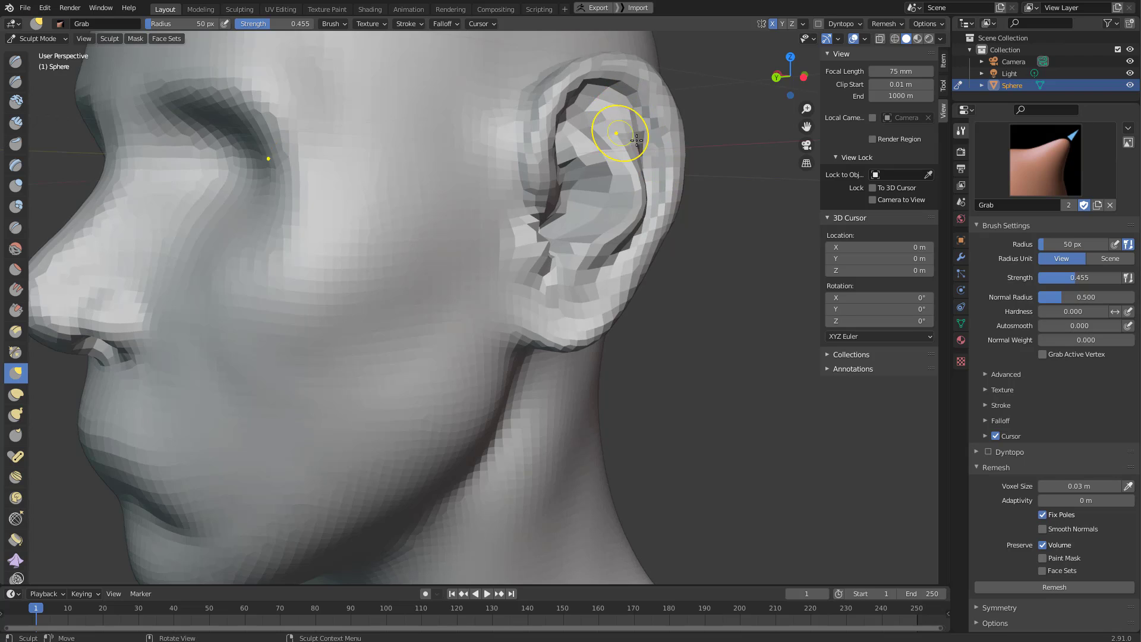
Adjust the overall shape and placement of the ear in side view with the Grab brush at 135 px.
scroll(637, 140, down, 6)
mouse_move(637, 225)
middle_down()
mouse_move(701, 234)
mouse_move(613, 220)
mouse_move(529, 229)
middle_up()
key(f)
click(728, 233)
scroll(535, 229, up, 2)
middle_drag(666, 209, 636, 204)
key(f)
click(628, 204)
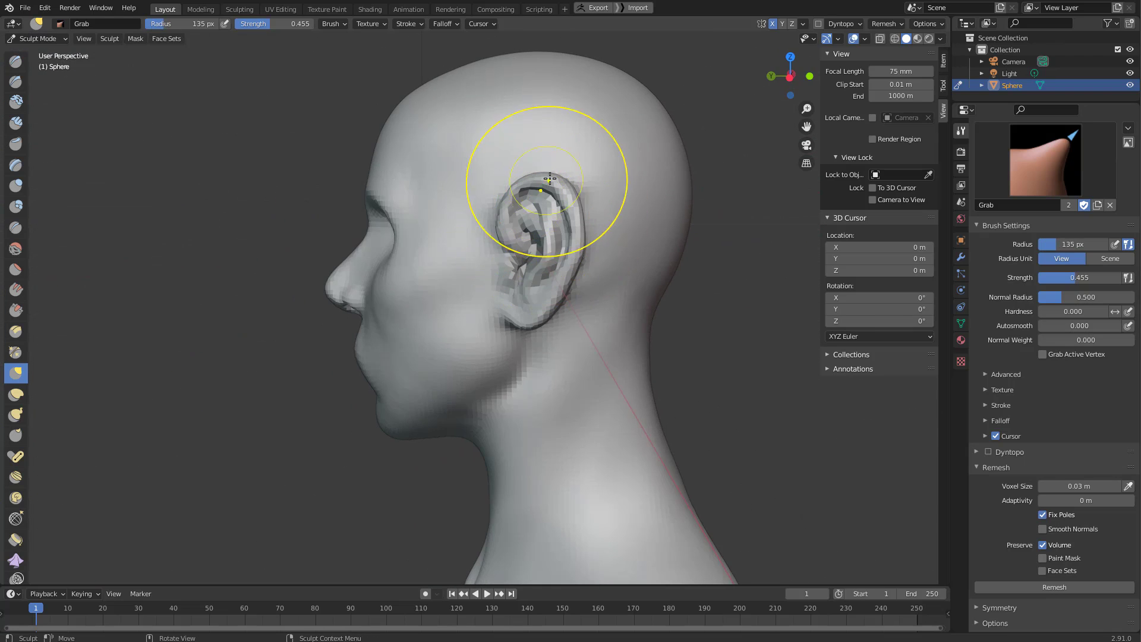
middle_drag(564, 220, 559, 275)
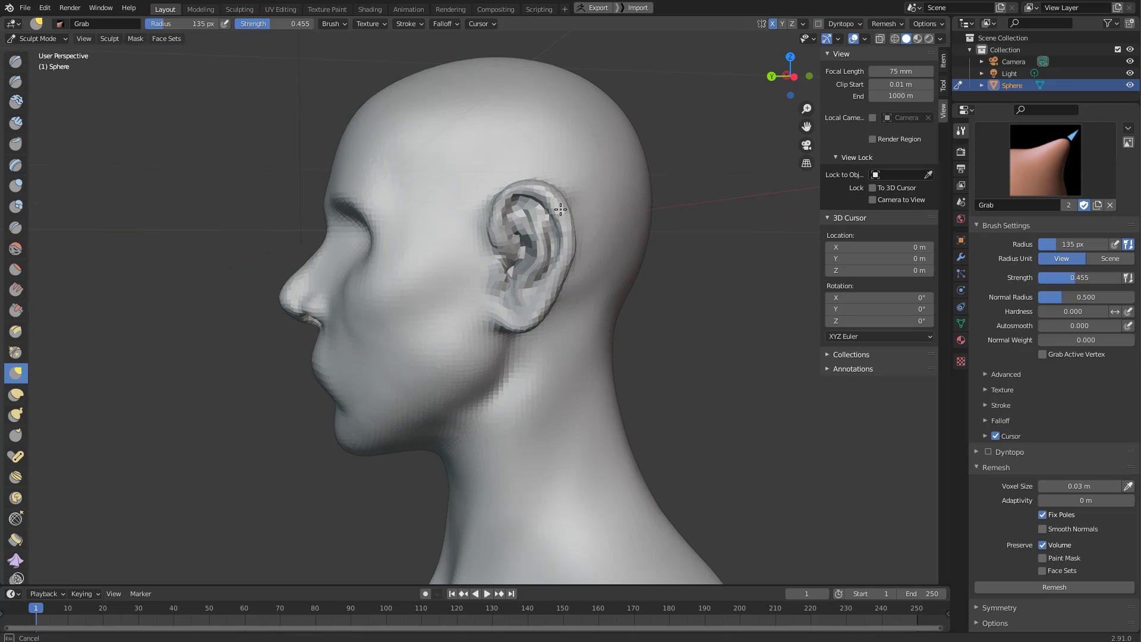
mouse_move(561, 209)
middle_down()
mouse_move(560, 297)
mouse_move(517, 313)
mouse_move(529, 191)
mouse_move(553, 230)
middle_up()
Reduce the Grab brush to 80 px and refine the ear and adjoining temple from the front.
key(bracketleft)
key(bracketleft)
key(bracketleft)
key(bracketleft)
key(bracketleft)
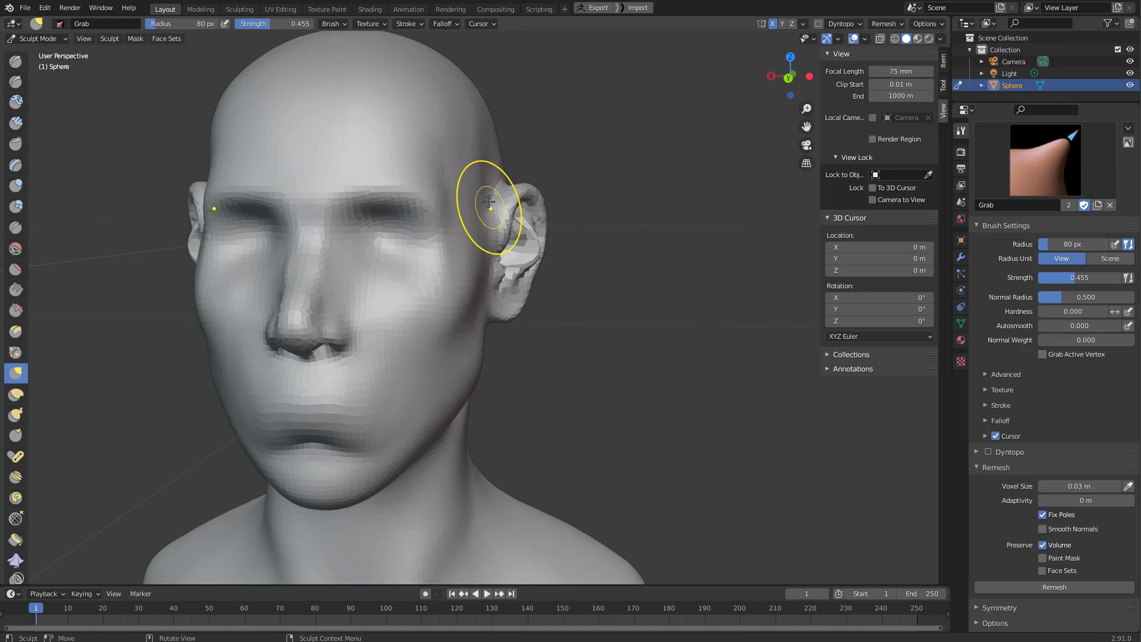
mouse_move(488, 213)
middle_down()
mouse_move(510, 178)
mouse_move(540, 254)
mouse_move(576, 257)
mouse_move(528, 299)
mouse_move(556, 309)
mouse_move(543, 360)
mouse_move(639, 324)
mouse_move(548, 262)
mouse_move(580, 273)
middle_up()
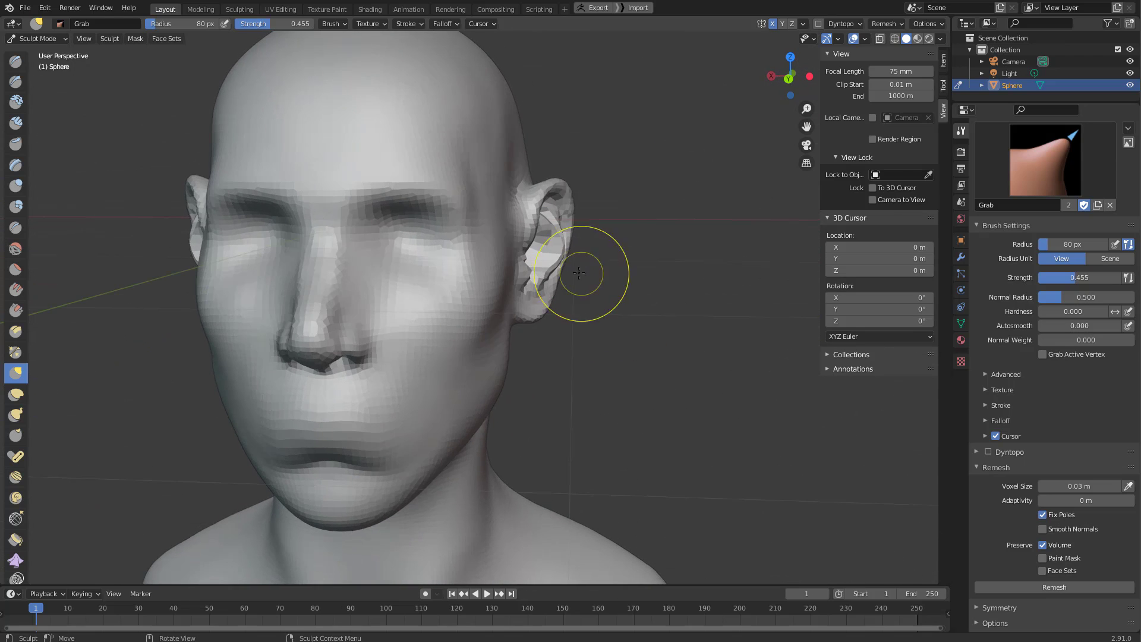
Refine the ear from the front with the Grab brush, enlarging the brush radius to 112 px.
mouse_move(573, 205)
mouse_down()
mouse_move(562, 207)
mouse_move(561, 240)
mouse_up()
mouse_move(546, 295)
ctrl+middle_down()
mouse_move(576, 312)
mouse_move(536, 288)
mouse_move(652, 262)
mouse_move(661, 309)
mouse_move(632, 260)
mouse_move(731, 247)
ctrl+middle_up()
key(f)
click(666, 293)
middle_drag(731, 246, 793, 227)
key(f)
click(620, 232)
middle_drag(691, 209, 678, 210)
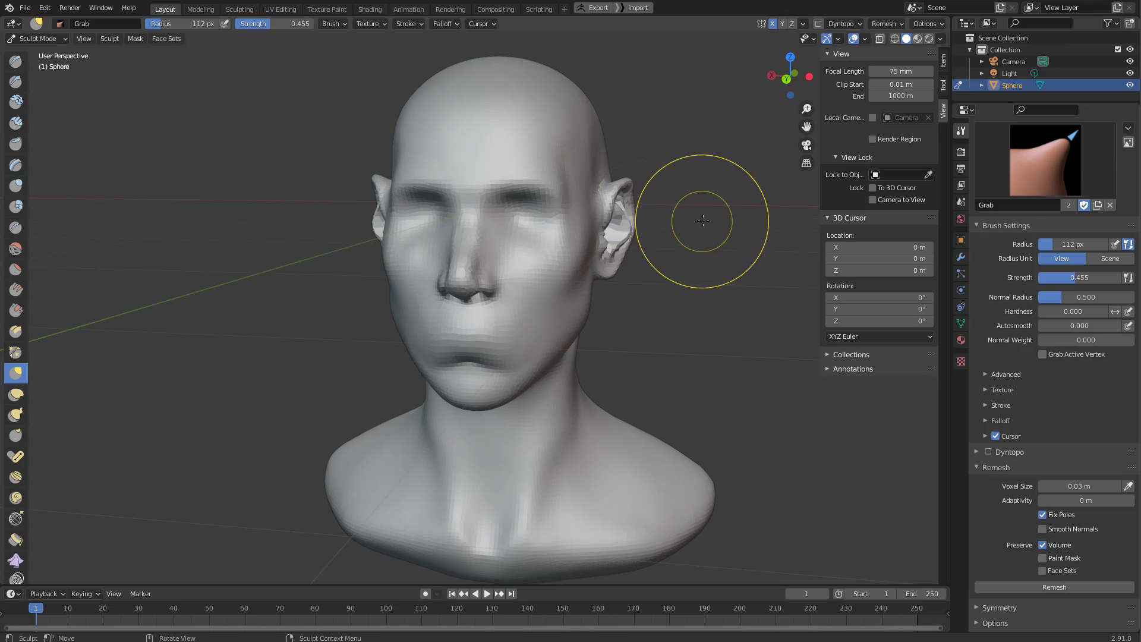
Switch to Object Mode, add a UV sphere and scale it down to about half its size.
key(ctrl+Tab)
click(737, 166)
middle_drag(737, 166, 731, 139)
click(944, 24)
key(shift+a)
mouse_move(729, 138)
click(794, 172)
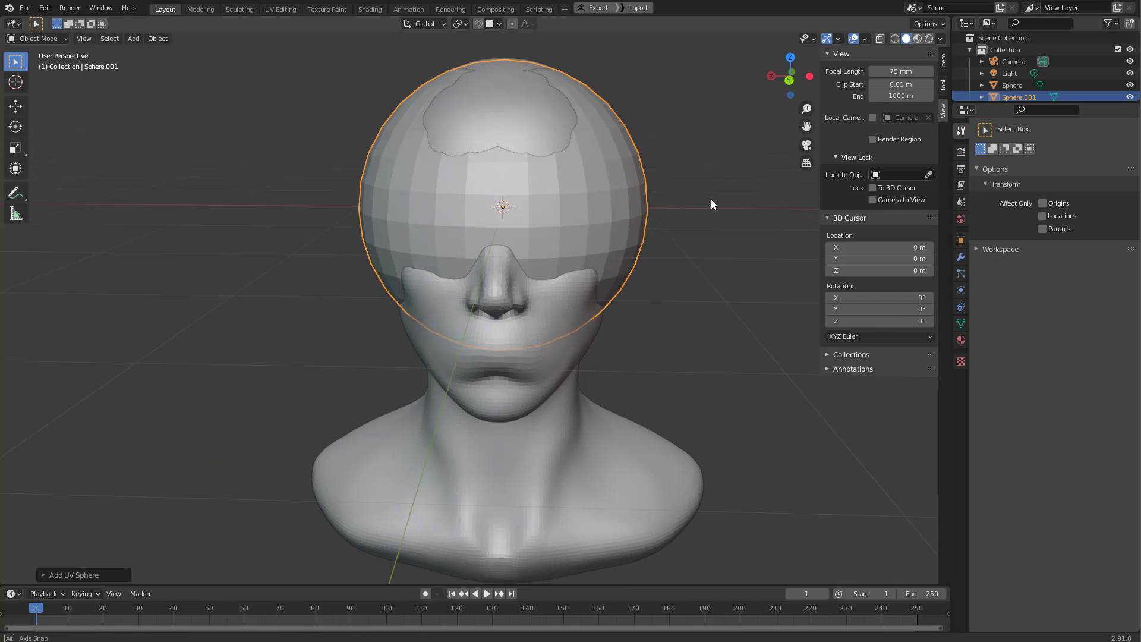
key(s)
click(632, 142)
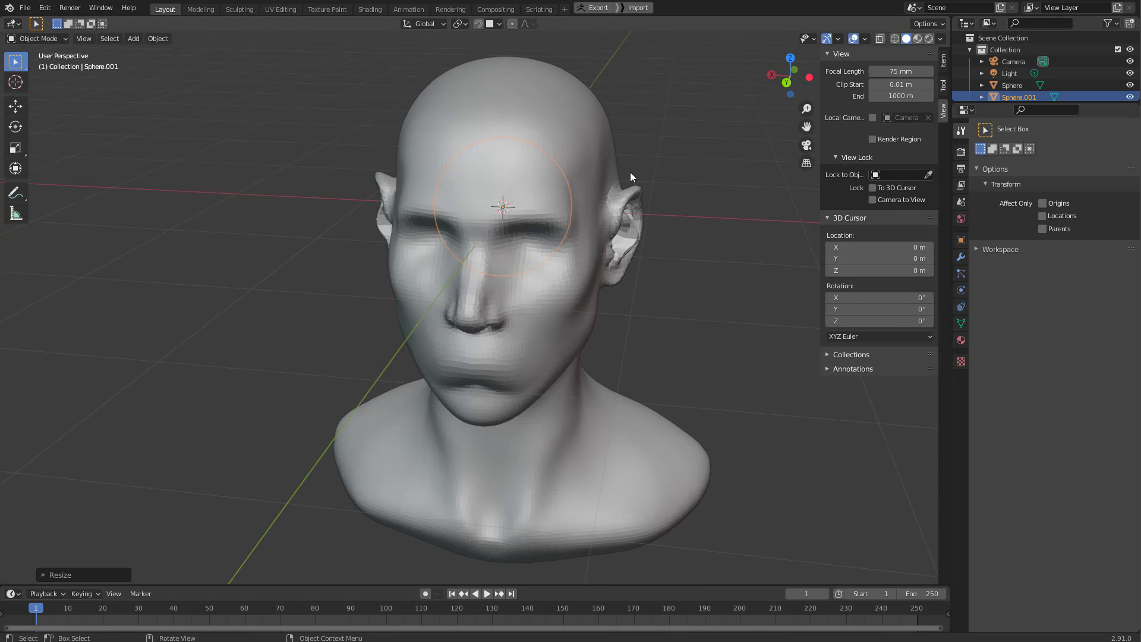
Shrink the new sphere to eyeball size and place it in the head's left eye socket.
middle_drag(662, 113, 536, 181)
key(g)
click(723, 210)
key(s)
click(680, 188)
key(g)
click(538, 218)
key(g)
click(633, 225)
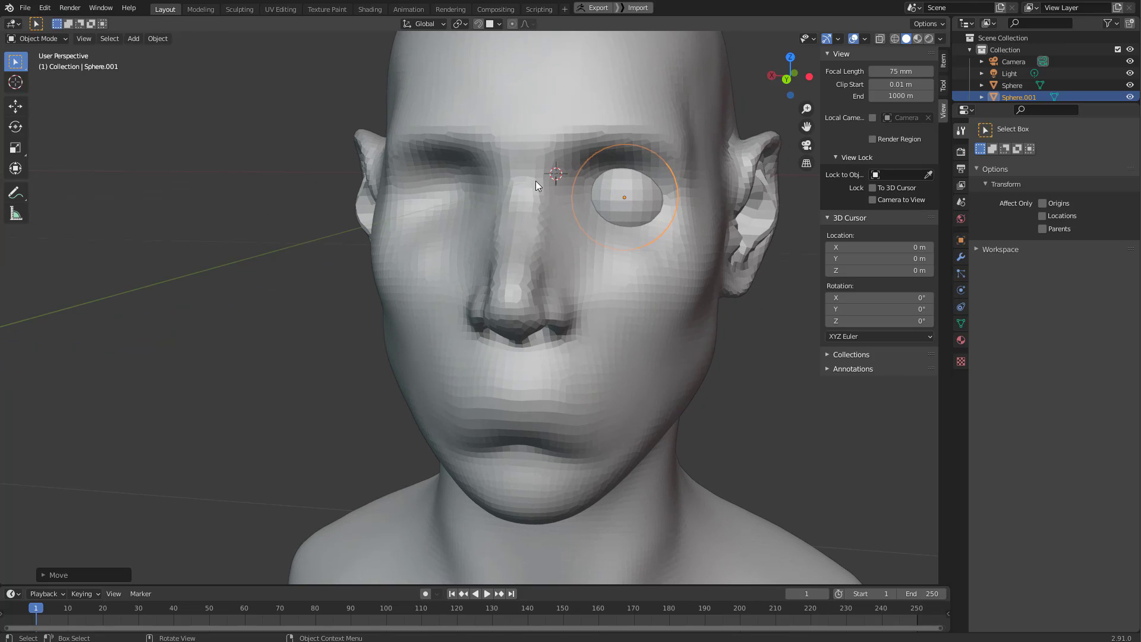
Mirror the eyeball on X with the head mesh Sphere as mirror object and add a level 3 Subdivision Surface.
click(962, 257)
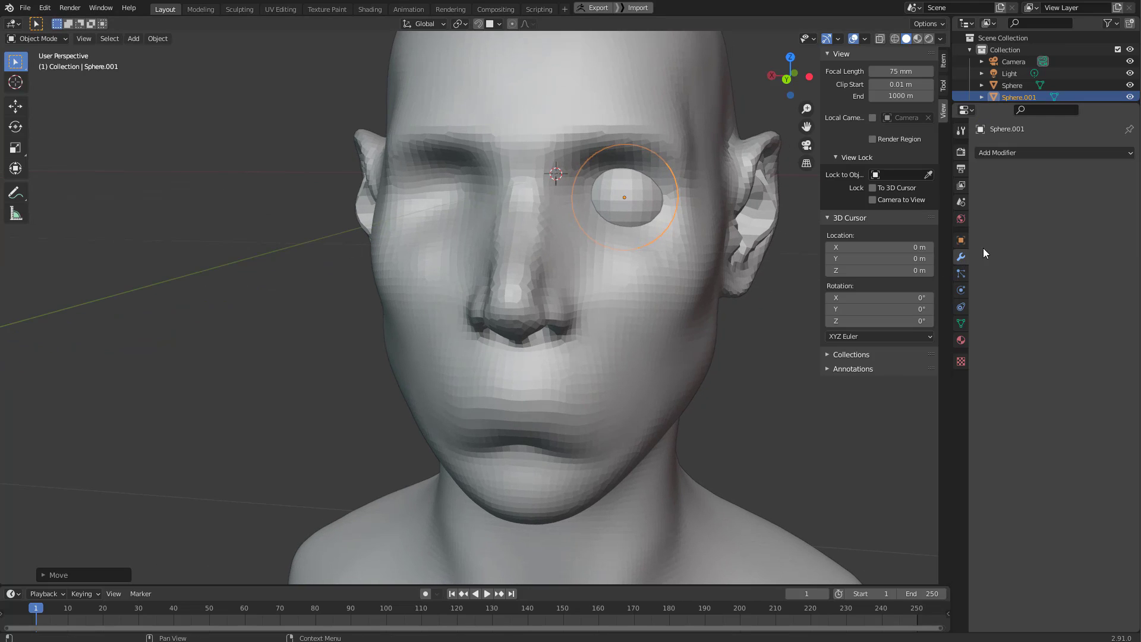
click(1064, 153)
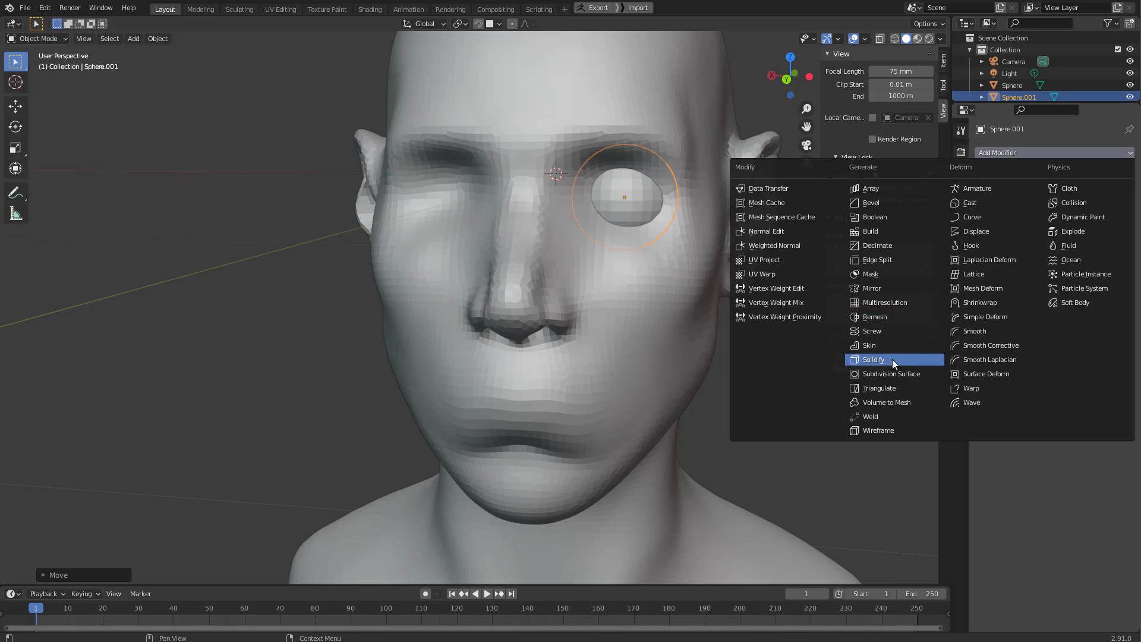
click(890, 288)
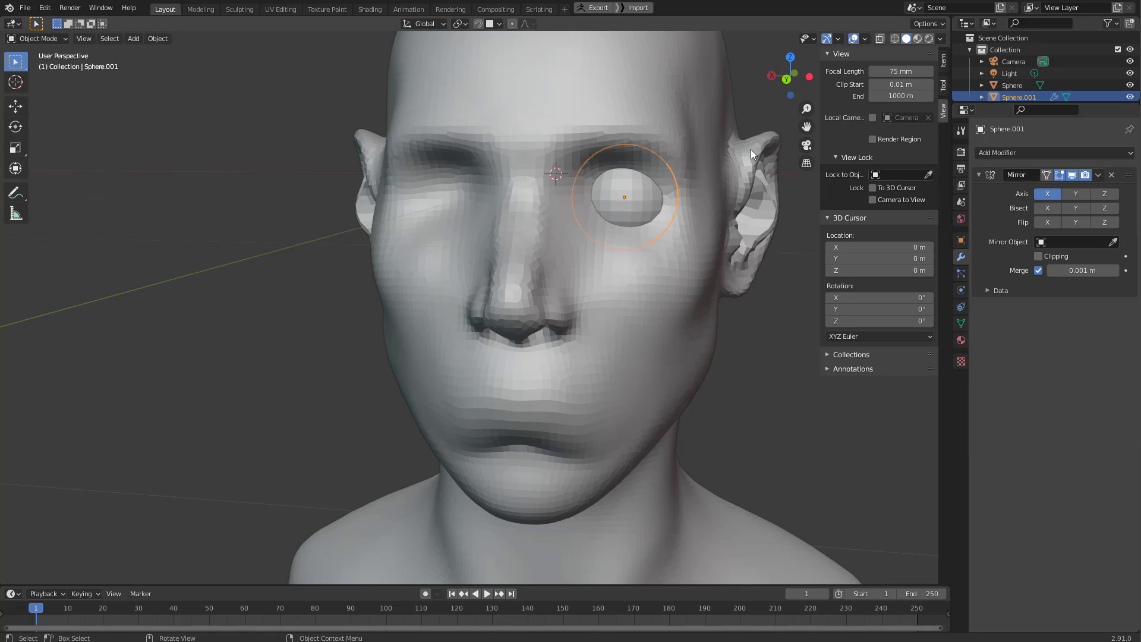
click(526, 240)
middle_drag(512, 248, 600, 262)
key(ctrl+3)
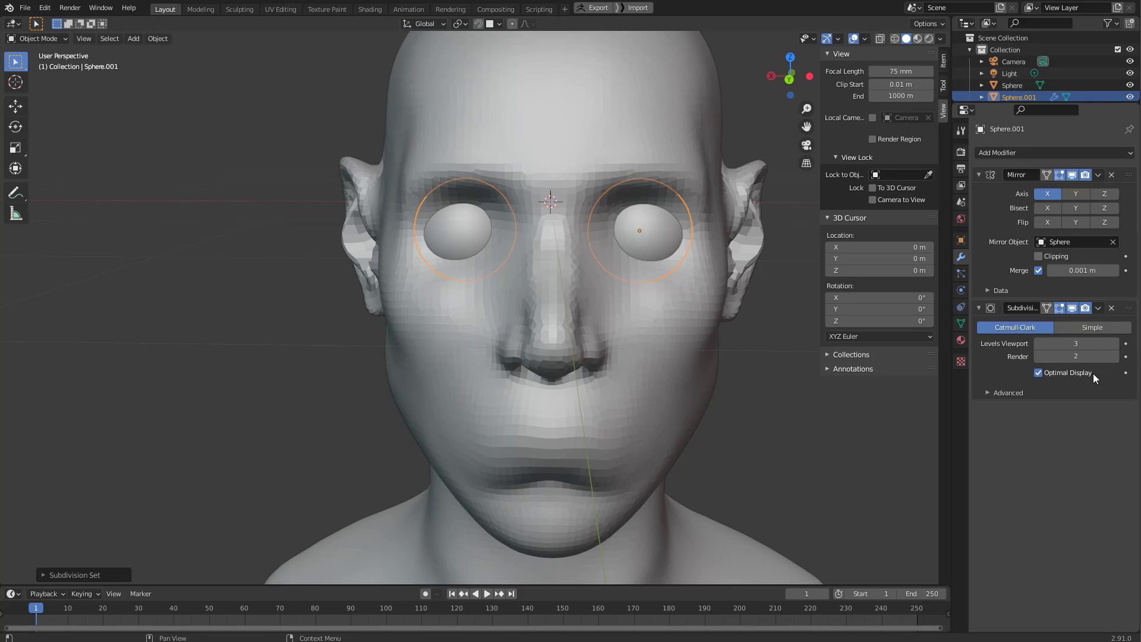
Select the head mesh, return to Sculpt Mode and reduce the Grab brush to 91 px for work around the eyes.
mouse_move(773, 312)
middle_down()
mouse_move(733, 320)
mouse_move(599, 297)
mouse_move(652, 276)
mouse_move(612, 288)
mouse_move(581, 267)
mouse_move(624, 240)
middle_up()
click(626, 294)
key(ctrl+Tab)
click(611, 321)
scroll(585, 268, up, 3)
key(f)
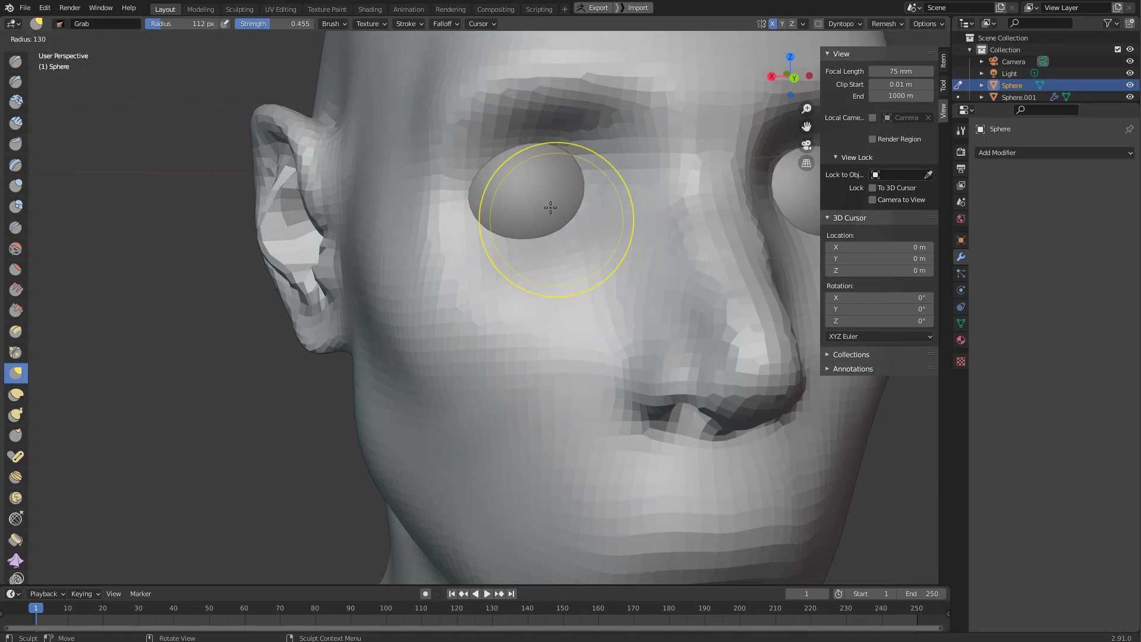
click(550, 207)
scroll(551, 207, down, 2)
middle_drag(543, 212, 469, 196)
scroll(456, 189, up, 1)
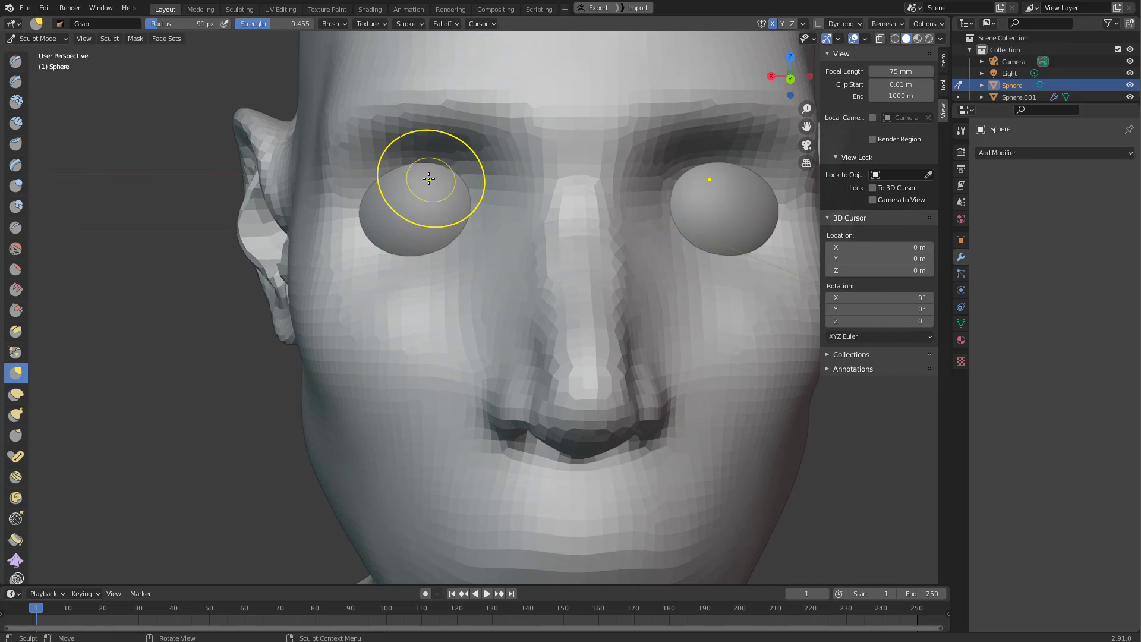
Build up the upper eyelids over the eyeballs with Clay Strips at 91 px and adjust them with Grab.
key(c)
mouse_move(408, 184)
mouse_down()
mouse_move(428, 168)
mouse_move(380, 175)
mouse_move(440, 169)
mouse_move(428, 160)
mouse_up()
mouse_move(429, 159)
middle_down()
mouse_move(479, 191)
mouse_move(415, 178)
mouse_move(403, 187)
mouse_move(476, 231)
mouse_move(483, 208)
mouse_move(408, 210)
mouse_move(357, 242)
mouse_move(362, 232)
mouse_move(474, 255)
mouse_move(465, 247)
middle_up()
key(g)
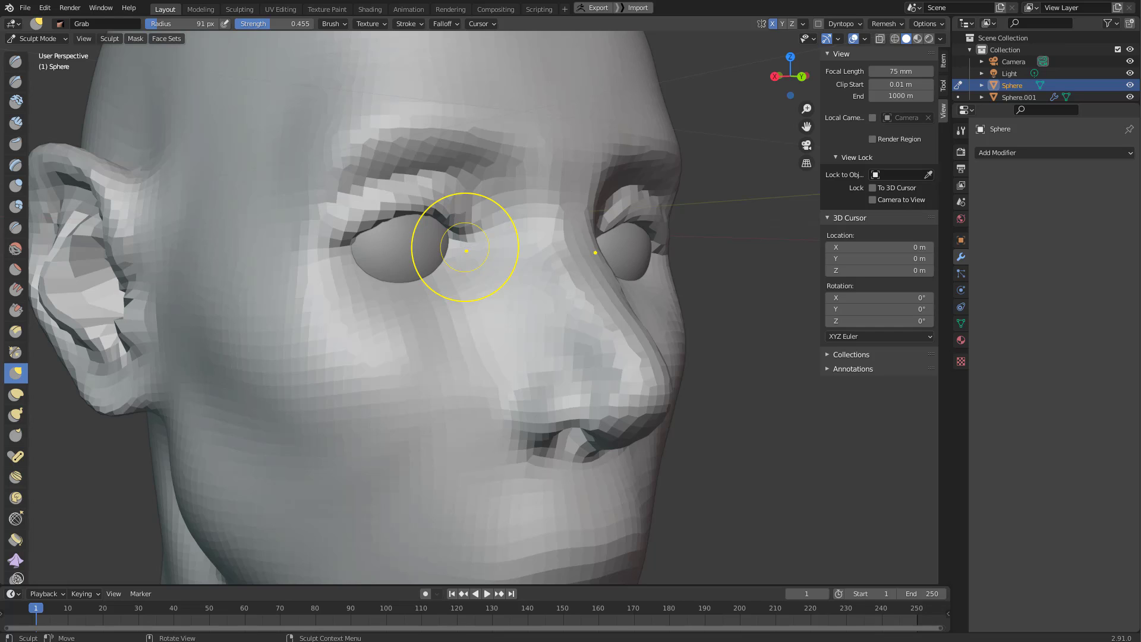
Build up the lower eyelids beneath the eyeballs with a smaller Clay Strips brush.
key(c)
mouse_move(466, 251)
middle_down()
mouse_move(444, 275)
mouse_move(390, 268)
middle_up()
key(f)
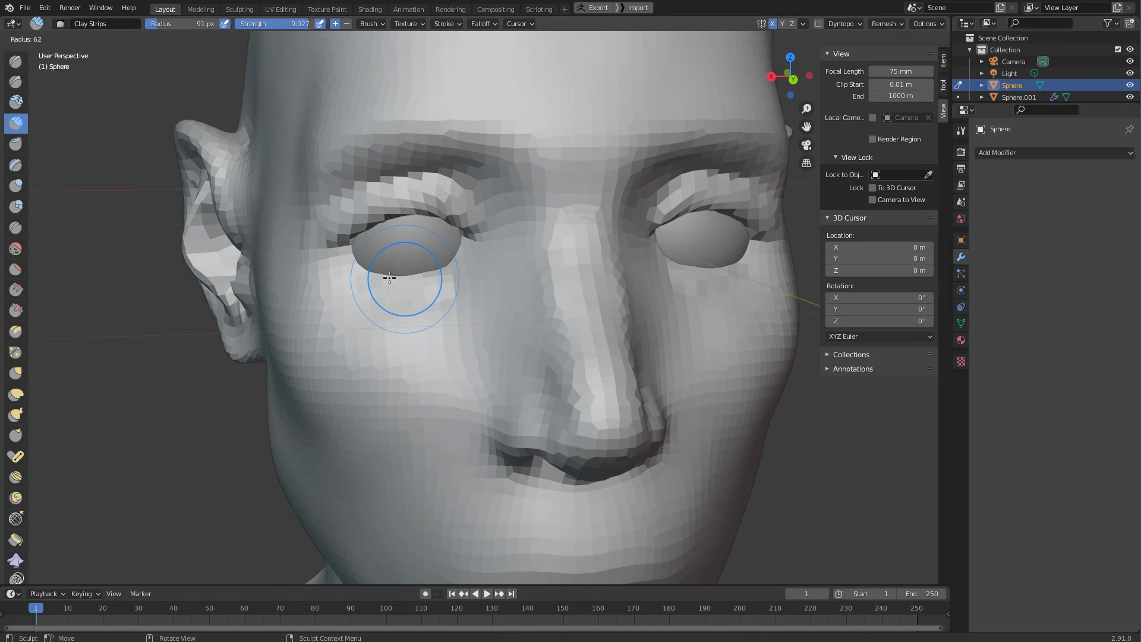
click(413, 282)
drag(461, 264, 436, 274)
Shape the eyelids and eye corners around the eyeballs with the Grab brush at 105 px.
middle_drag(437, 273, 394, 266)
key(g)
key(f)
click(527, 247)
mouse_move(480, 248)
middle_down()
mouse_move(522, 250)
mouse_move(479, 258)
mouse_move(461, 217)
mouse_move(458, 231)
mouse_move(355, 276)
mouse_move(489, 331)
mouse_move(357, 288)
mouse_move(382, 280)
mouse_move(409, 239)
mouse_move(395, 198)
mouse_move(395, 224)
mouse_move(365, 221)
mouse_move(473, 194)
mouse_move(467, 264)
mouse_move(525, 282)
mouse_move(458, 237)
mouse_move(468, 181)
middle_up()
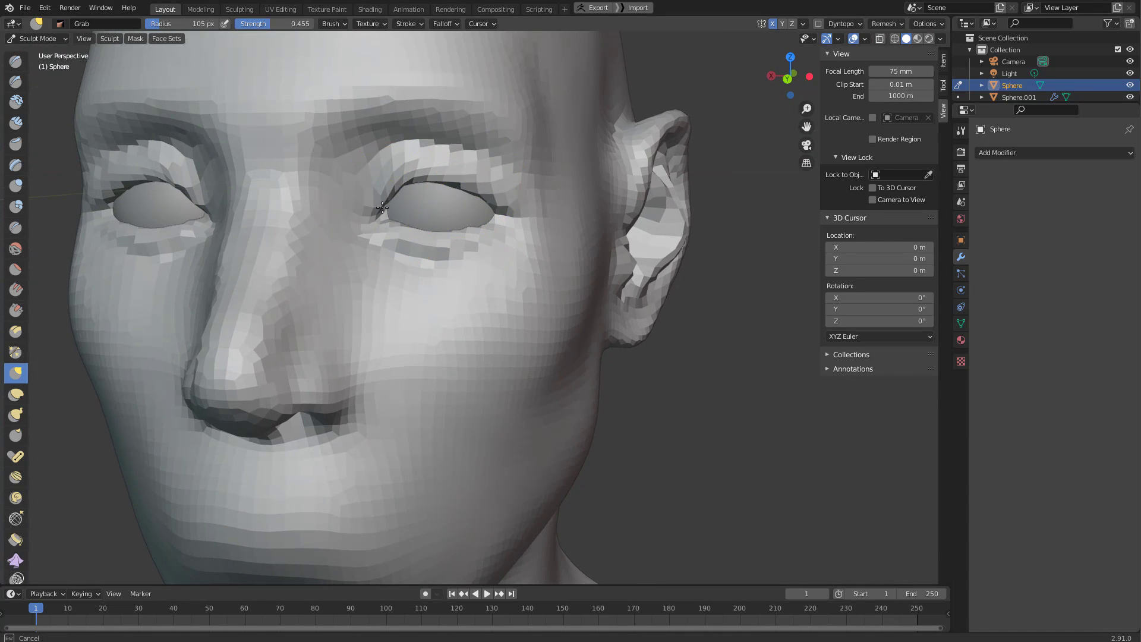
mouse_move(378, 229)
middle_down()
mouse_move(382, 204)
mouse_move(371, 201)
middle_up()
scroll(476, 196, down, 8)
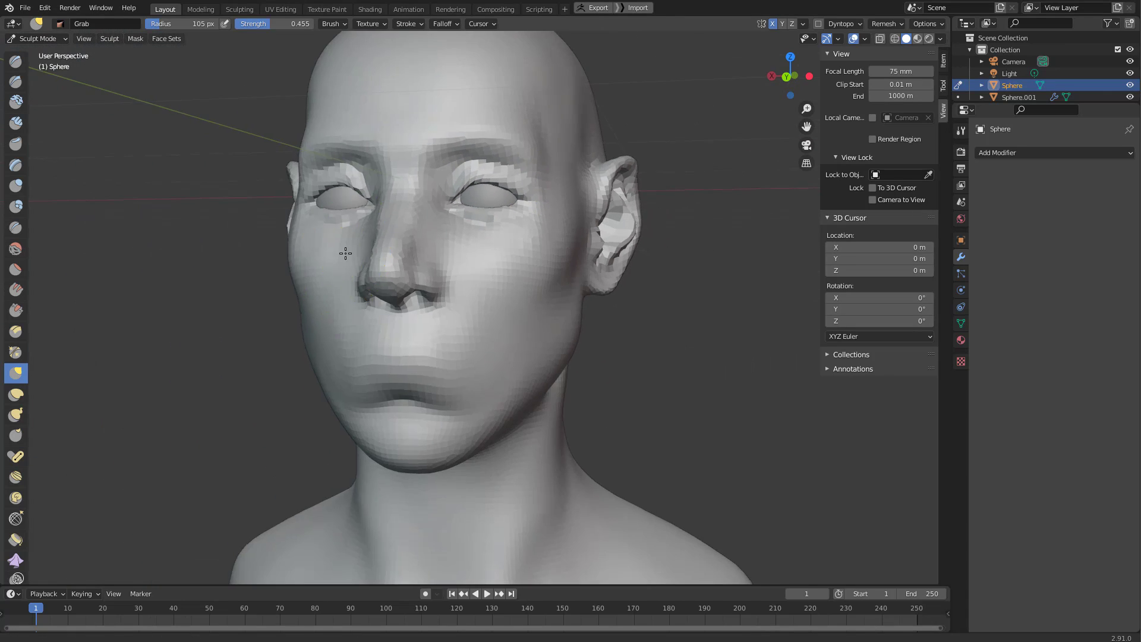
middle_drag(466, 234, 468, 273)
scroll(581, 247, up, 7)
mouse_move(388, 258)
shift+middle_down()
mouse_move(535, 267)
mouse_move(639, 249)
mouse_move(456, 219)
mouse_move(678, 231)
mouse_move(572, 232)
mouse_move(497, 199)
mouse_move(463, 201)
shift+middle_up()
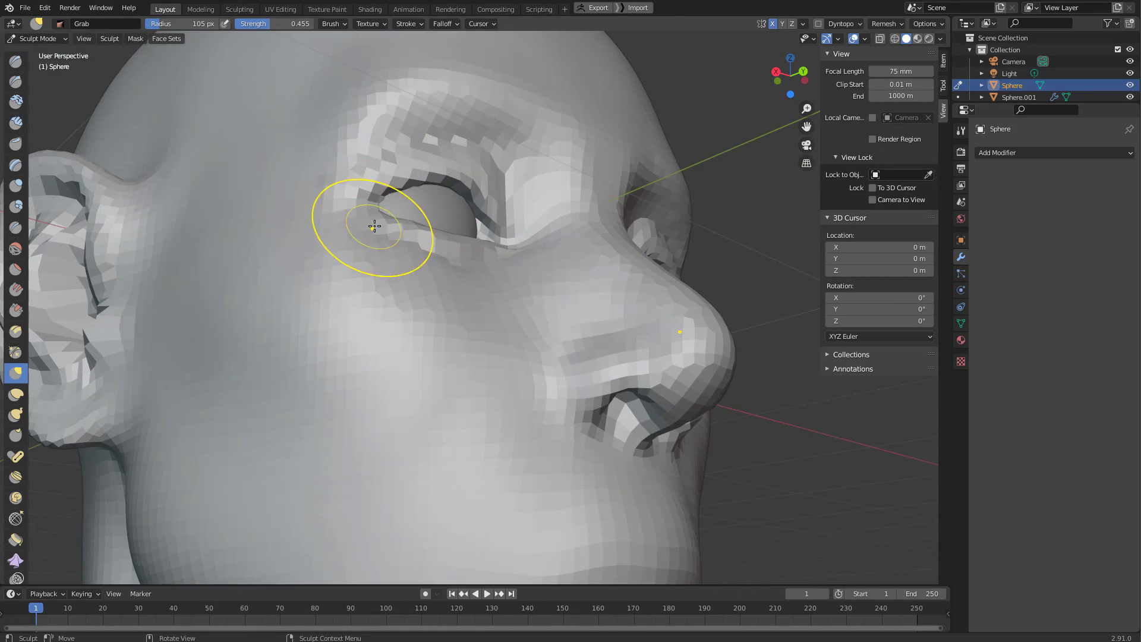
Refine the fit of the eyelids from other angles, reducing the Grab brush to 76 px.
mouse_move(407, 229)
middle_down()
mouse_move(372, 291)
mouse_move(391, 278)
mouse_move(357, 250)
mouse_move(396, 263)
middle_up()
key(f)
click(404, 256)
Switch to Object Mode, select the mirrored eyeballs and reposition them within the eyelids.
key(ctrl+Tab)
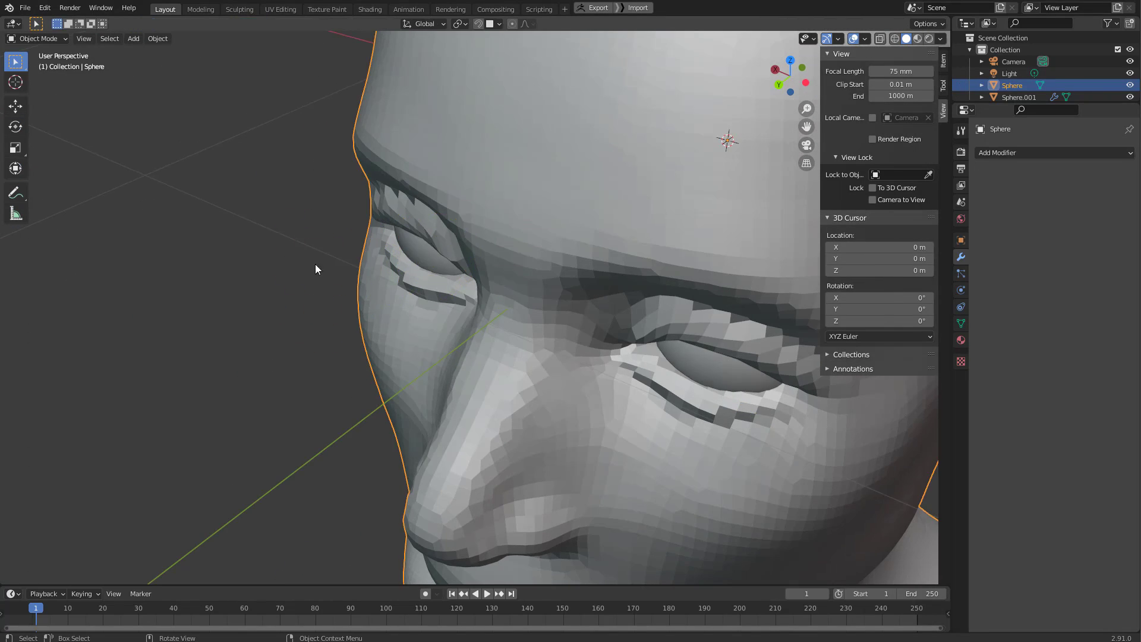
middle_drag(315, 264, 513, 241)
click(690, 200)
mouse_move(690, 201)
middle_down()
mouse_move(484, 242)
mouse_move(494, 207)
middle_up()
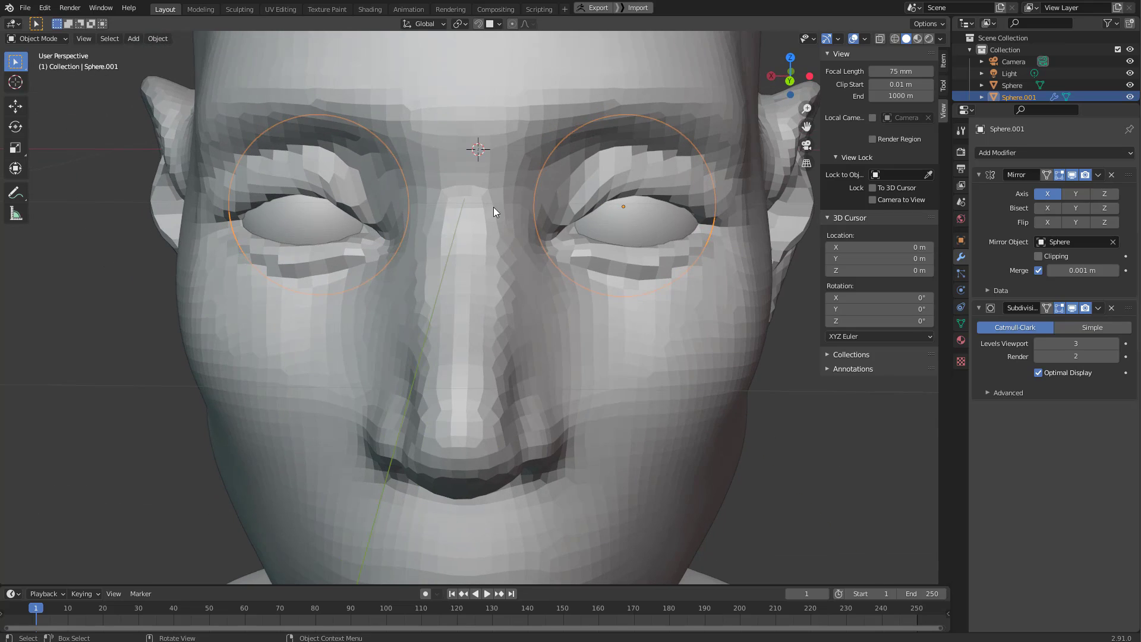
key(g)
click(580, 194)
Return to sculpting the head and carve the line between the lips with Draw Sharp at 66 px.
mouse_move(580, 194)
middle_down()
mouse_move(476, 288)
mouse_move(542, 258)
mouse_move(553, 274)
mouse_move(491, 237)
mouse_move(471, 255)
mouse_move(535, 257)
mouse_move(519, 242)
mouse_move(530, 273)
middle_up()
scroll(541, 230, down, 2)
click(483, 286)
key(ctrl+Tab)
scroll(490, 238, up, 3)
scroll(490, 238, down, 5)
middle_drag(486, 346, 485, 271)
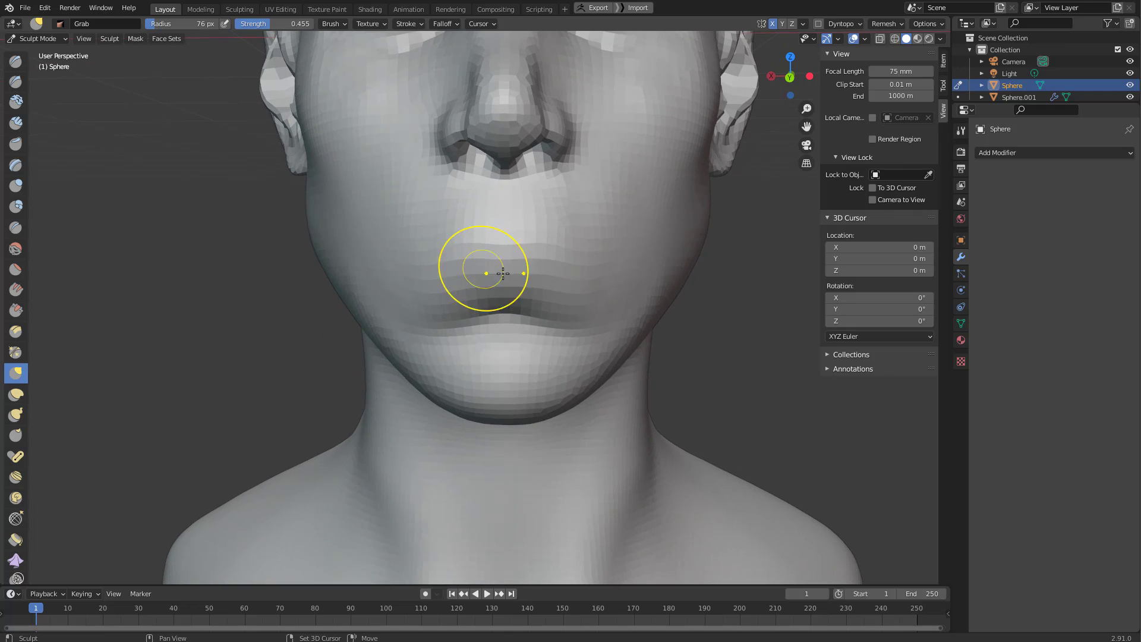
key(d)
drag(507, 257, 525, 260)
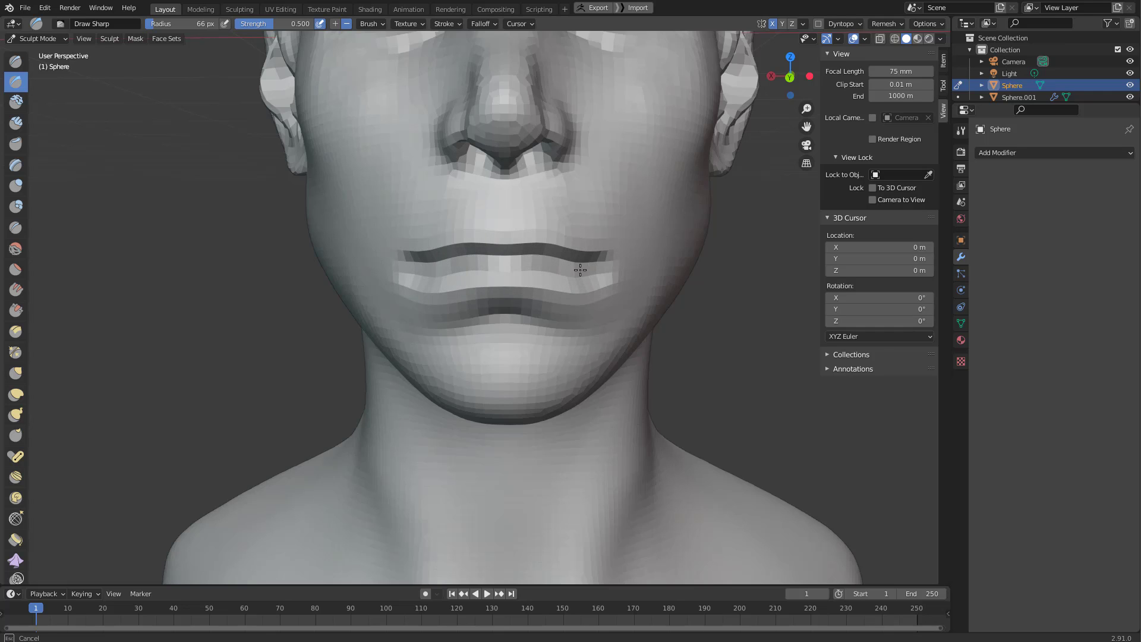
mouse_move(580, 269)
middle_down()
mouse_move(578, 280)
mouse_move(661, 257)
middle_up()
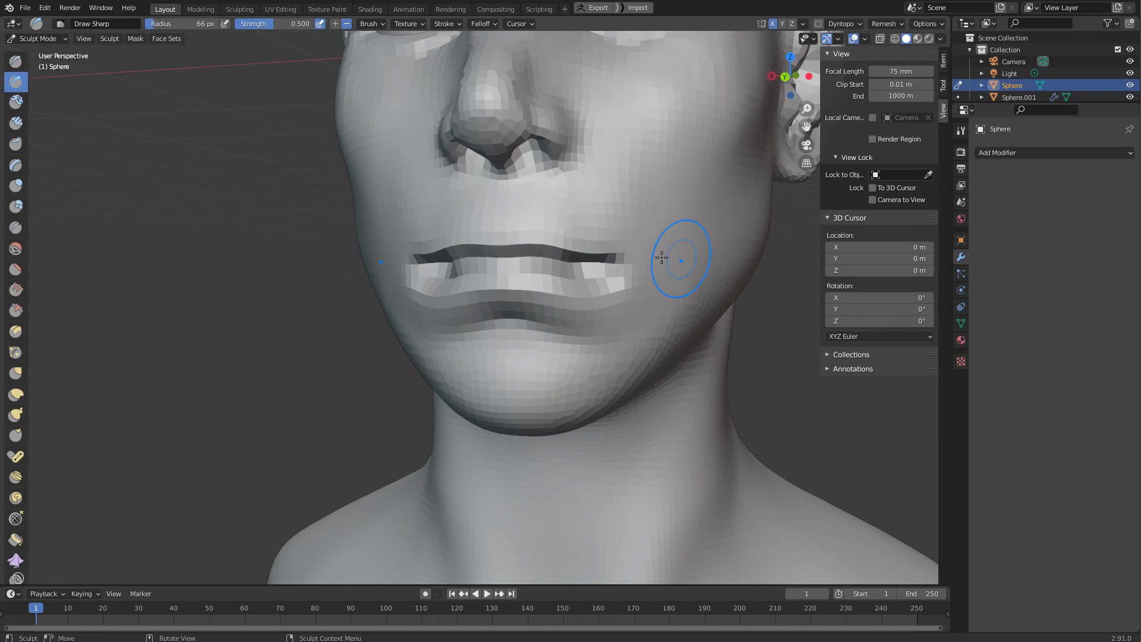
middle_drag(523, 266, 521, 272)
Shape the upper lip and the centre of the mouth with the Grab brush at 66 px.
key(g)
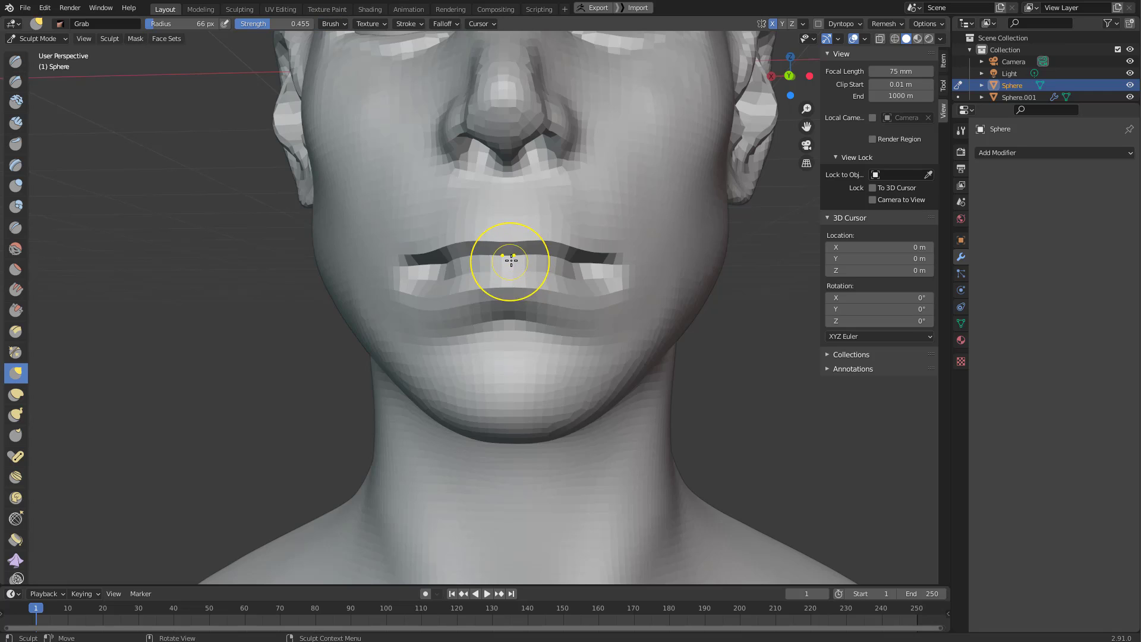
mouse_move(524, 242)
middle_down()
mouse_move(523, 230)
mouse_move(579, 234)
mouse_move(523, 238)
mouse_move(536, 257)
mouse_move(582, 239)
mouse_move(563, 265)
mouse_move(603, 268)
mouse_move(577, 300)
mouse_move(538, 275)
mouse_move(601, 283)
mouse_move(571, 293)
mouse_move(583, 291)
mouse_move(544, 259)
middle_up()
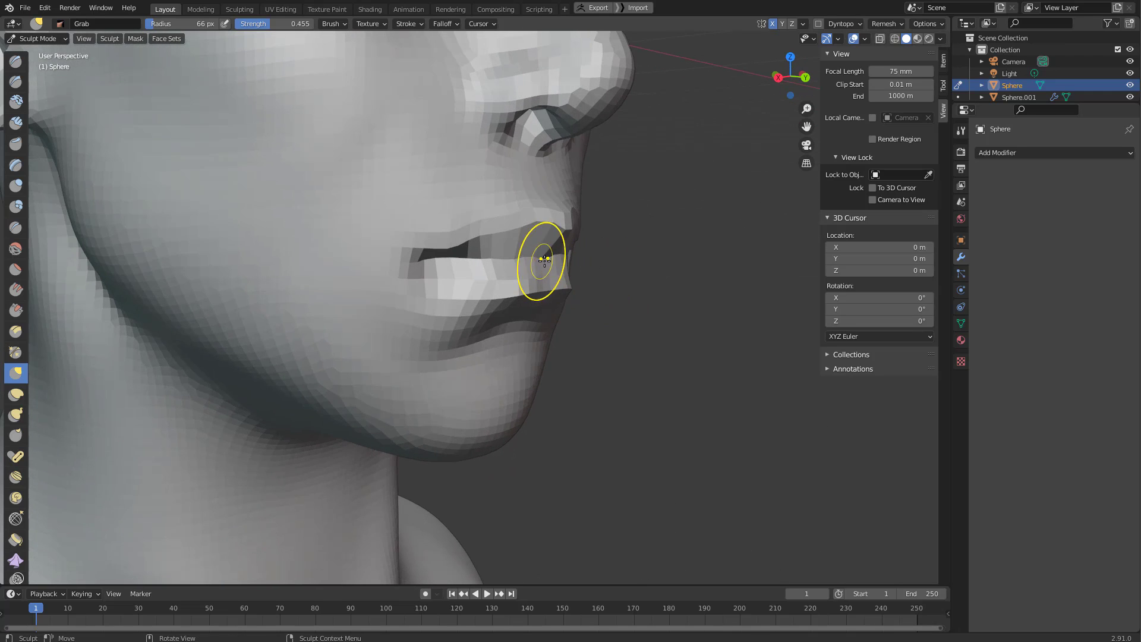
drag(539, 258, 539, 257)
mouse_move(540, 262)
middle_down()
mouse_move(517, 273)
mouse_move(537, 292)
middle_up()
drag(537, 290, 537, 282)
middle_drag(538, 281, 516, 263)
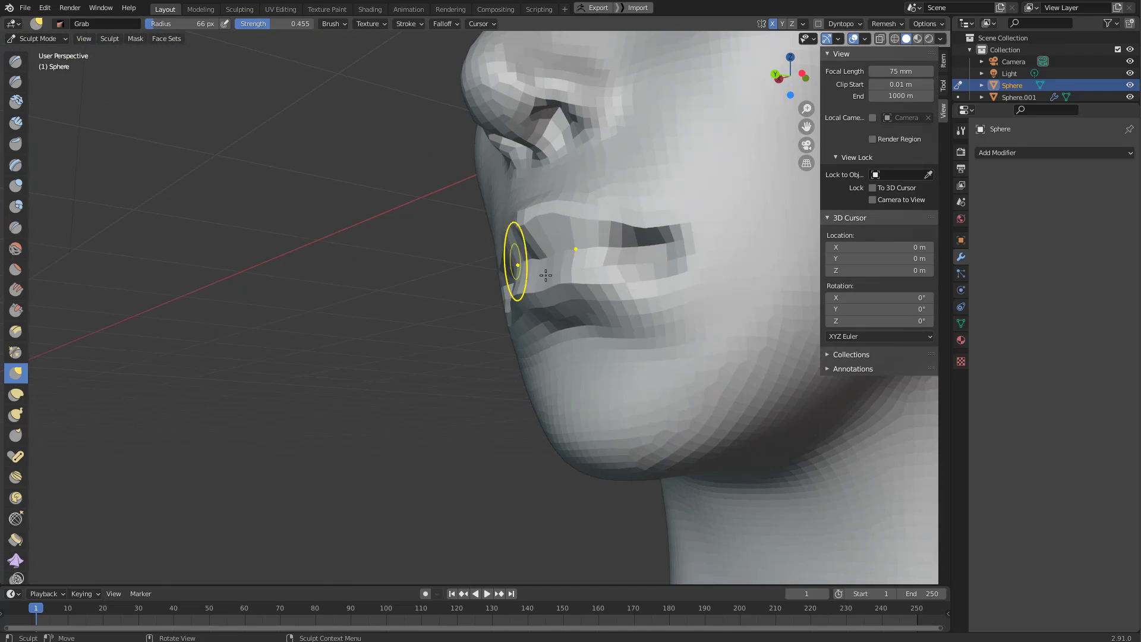
Refine the contours of the lips from the side with the Grab brush reduced to 49 px.
key(f)
click(578, 282)
middle_drag(582, 282, 637, 278)
key(f)
click(561, 255)
mouse_move(557, 256)
middle_down()
mouse_move(607, 252)
mouse_move(489, 341)
middle_up()
mouse_move(553, 300)
middle_down()
mouse_move(505, 298)
mouse_move(377, 378)
middle_up()
middle_drag(435, 355, 417, 303)
shift+middle_drag(499, 384, 529, 292)
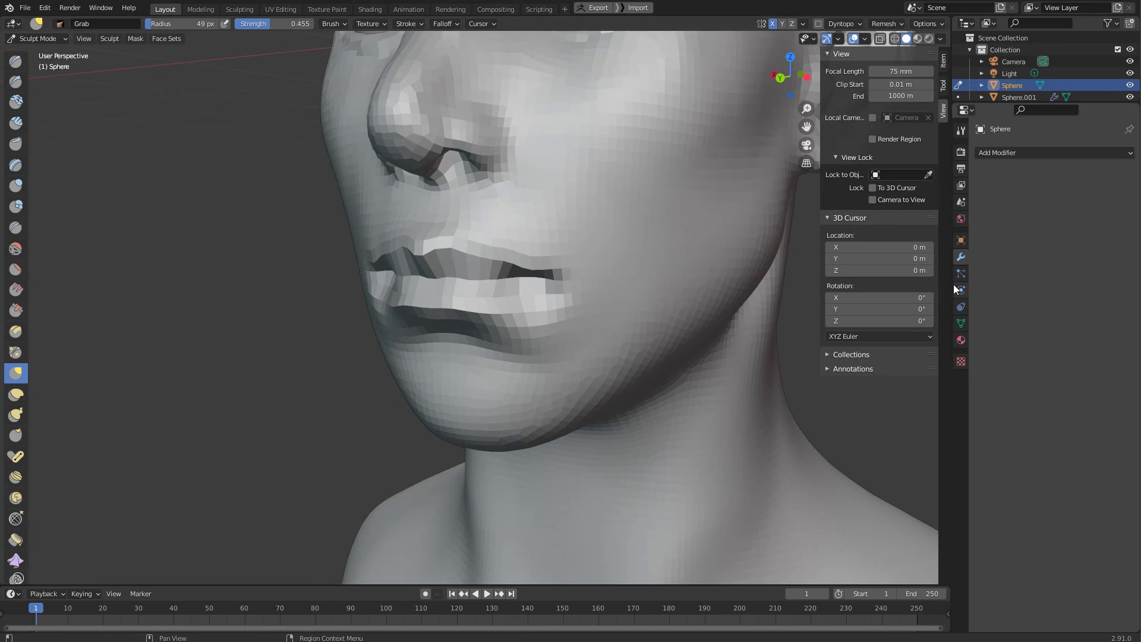
Remesh the head at a voxel size of 0.02 m and sharpen the mouth line with Draw Sharp at 49 px.
click(962, 130)
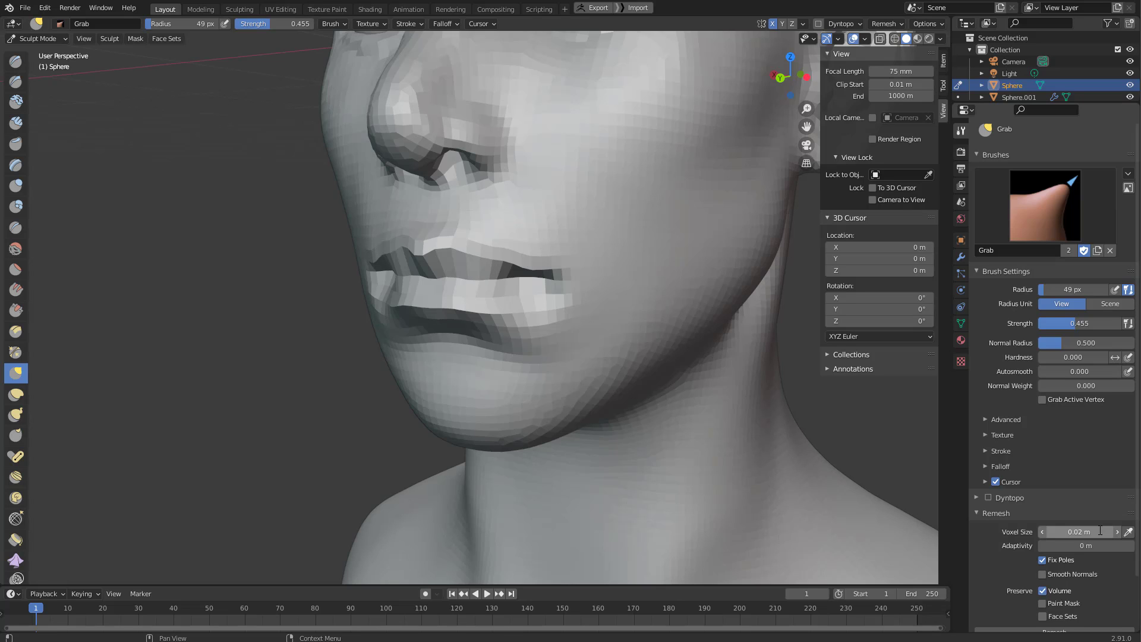
middle_drag(325, 294, 408, 287)
mouse_move(490, 262)
ctrl+middle_down()
mouse_move(492, 234)
mouse_move(502, 252)
ctrl+middle_up()
shift+middle_drag(443, 276, 468, 238)
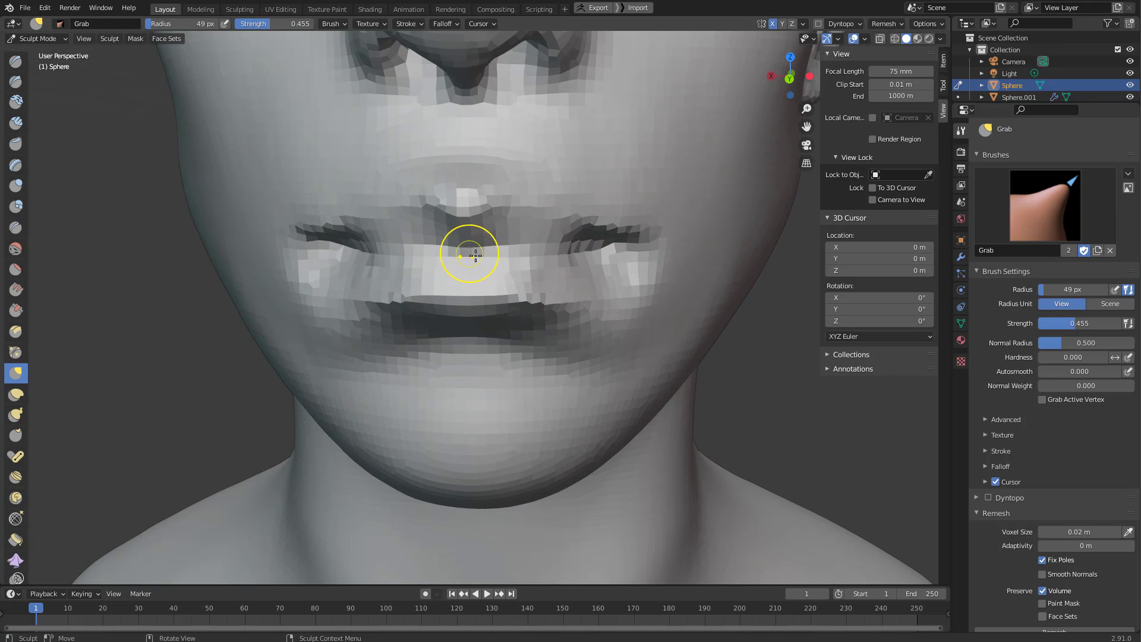
key(d)
drag(515, 249, 516, 249)
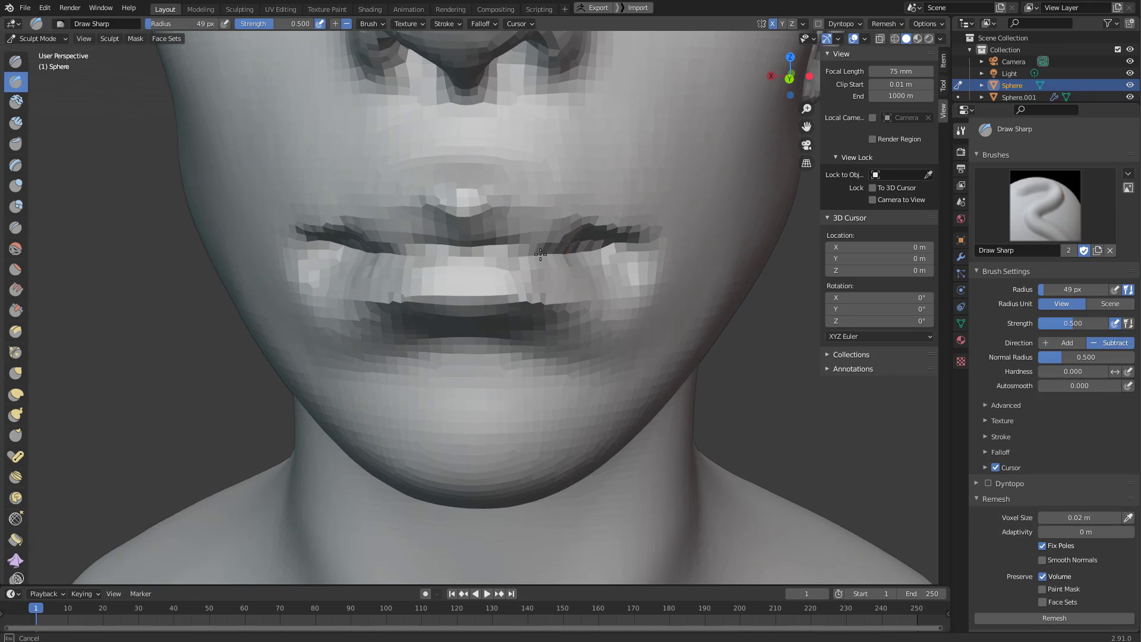
Add volume to the upper lip and along the mouth line with Clay Strips at 105 px.
key(c)
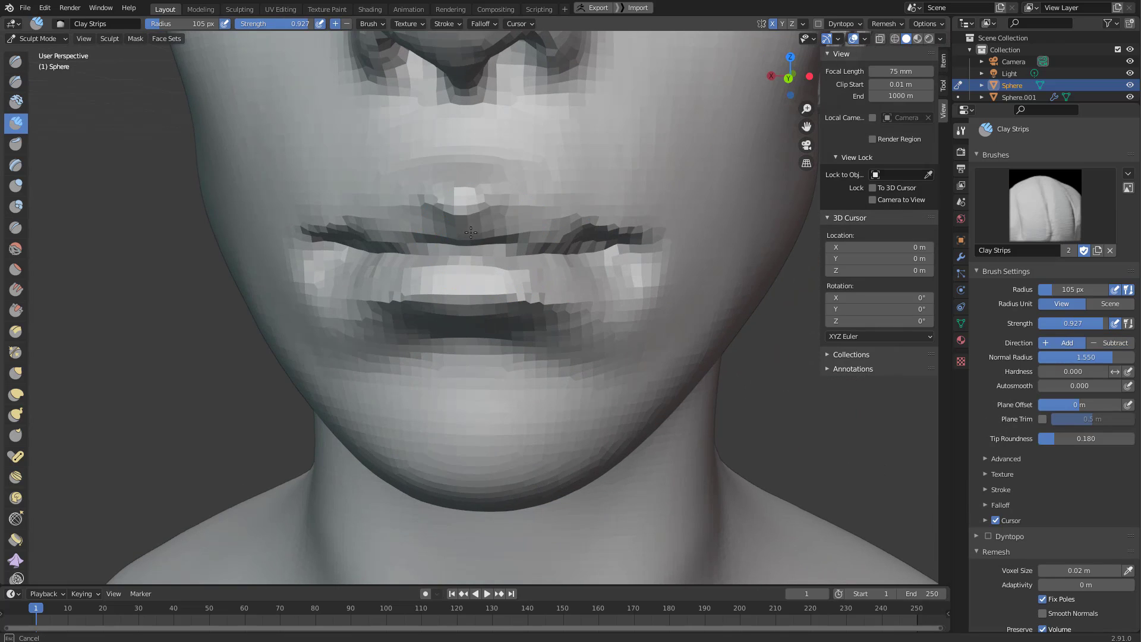
mouse_move(509, 228)
mouse_down()
mouse_move(518, 238)
mouse_move(505, 244)
mouse_up()
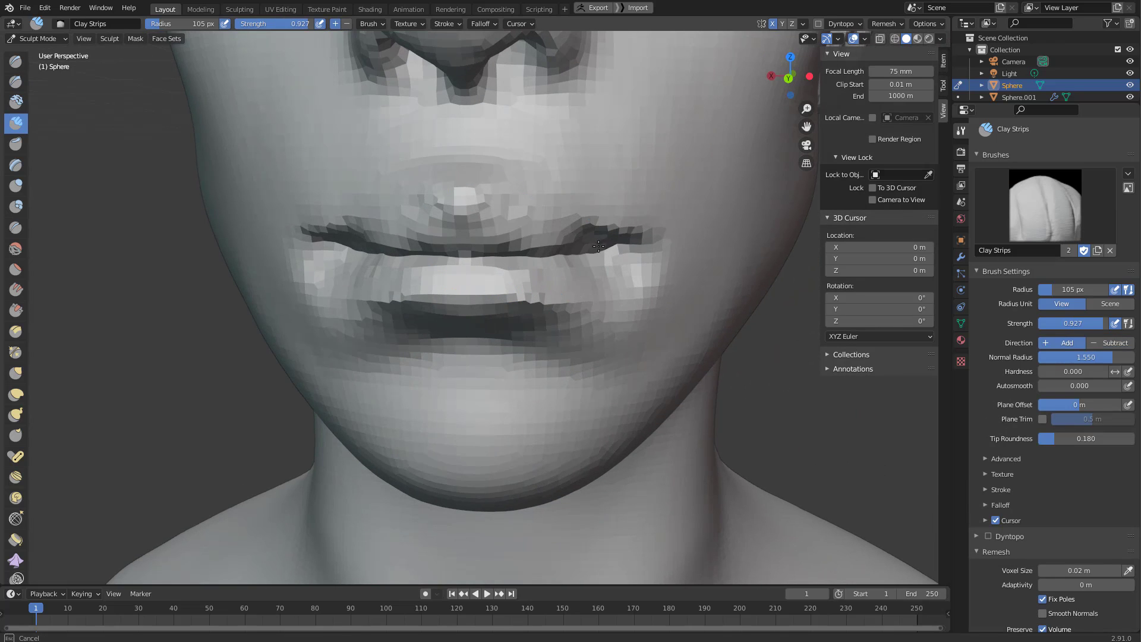
middle_drag(599, 246, 529, 244)
drag(585, 248, 547, 278)
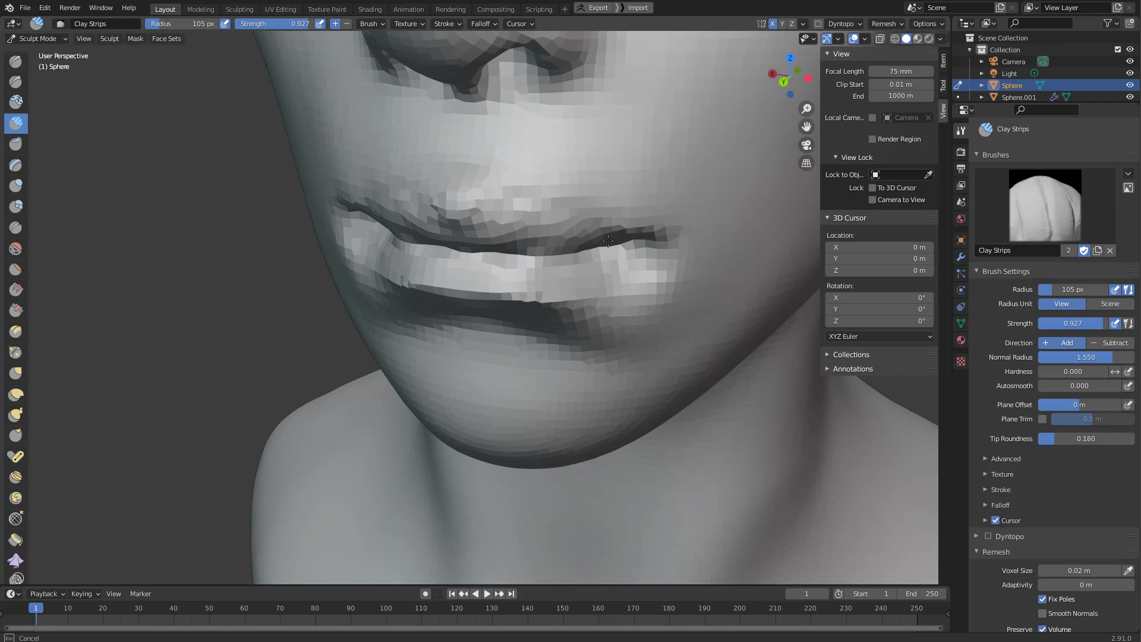
middle_drag(608, 240, 533, 281)
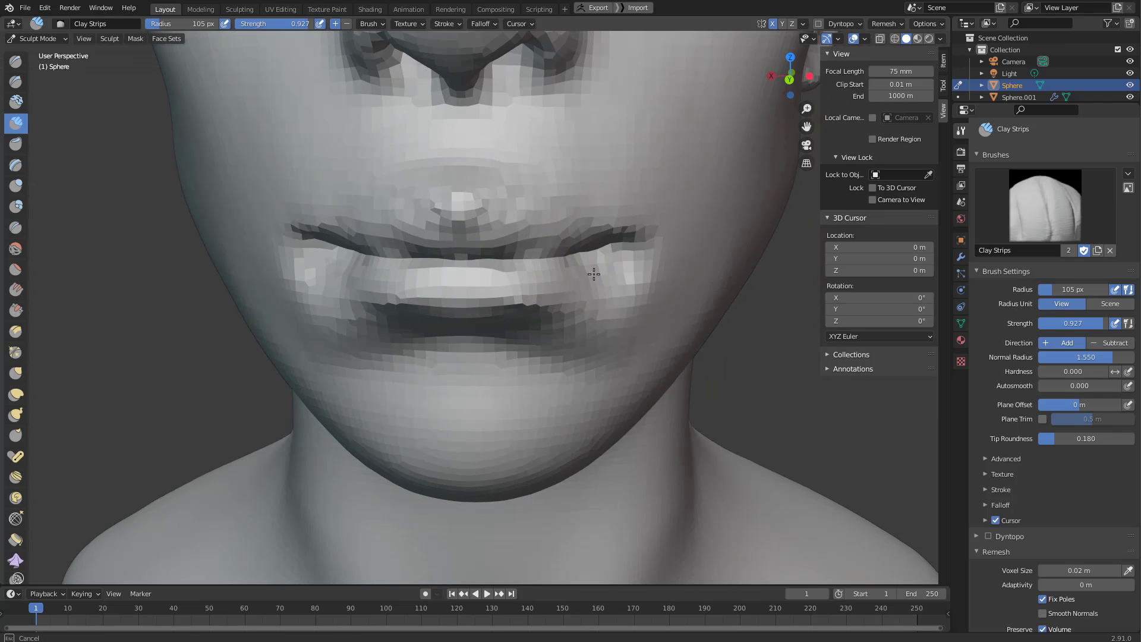
Deepen the line between the lips toward the corners with the Draw Sharp brush at 105 px.
key(g)
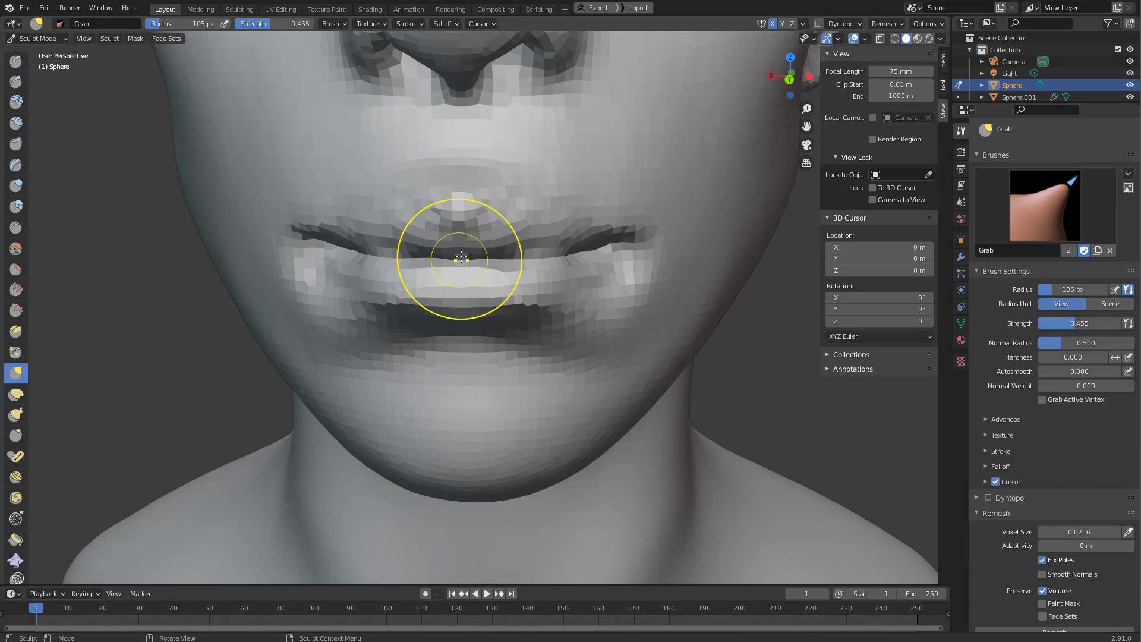
mouse_move(523, 280)
middle_down()
mouse_move(562, 273)
mouse_move(612, 286)
middle_up()
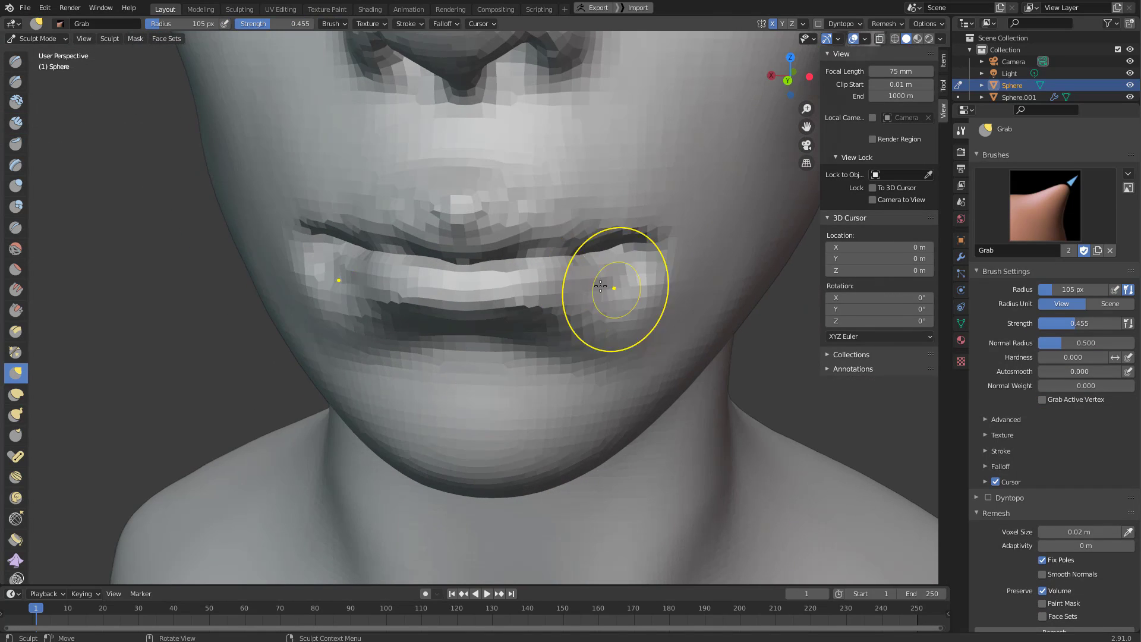
key(d)
drag(583, 261, 582, 261)
middle_drag(604, 258, 617, 255)
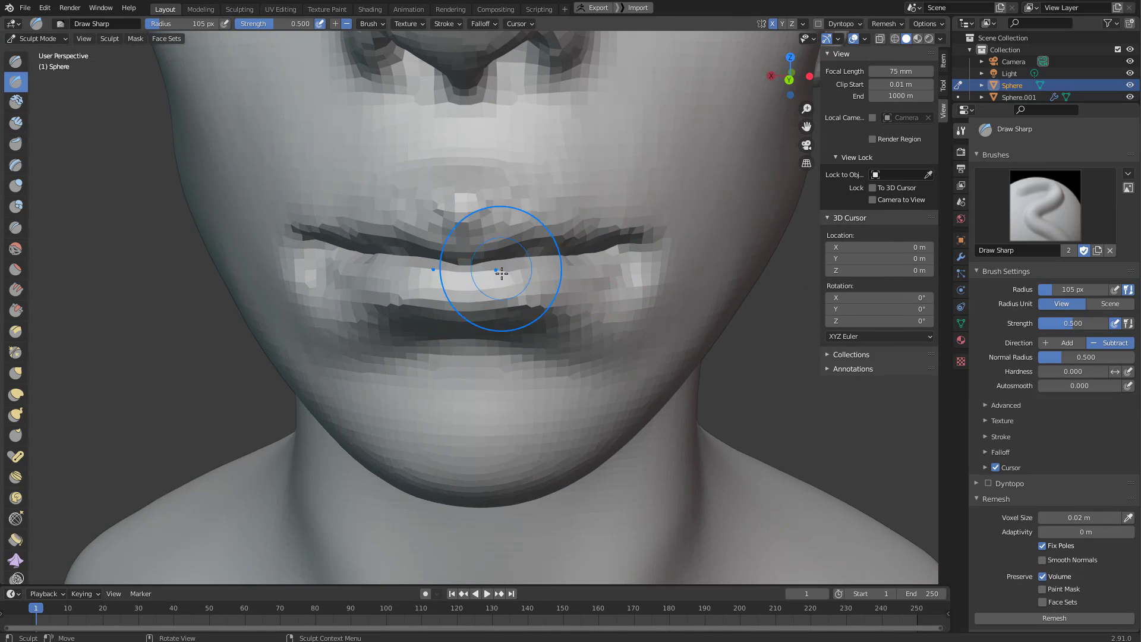
Refine the shape of the lower lip with the Grab brush reduced to 92 px.
key(g)
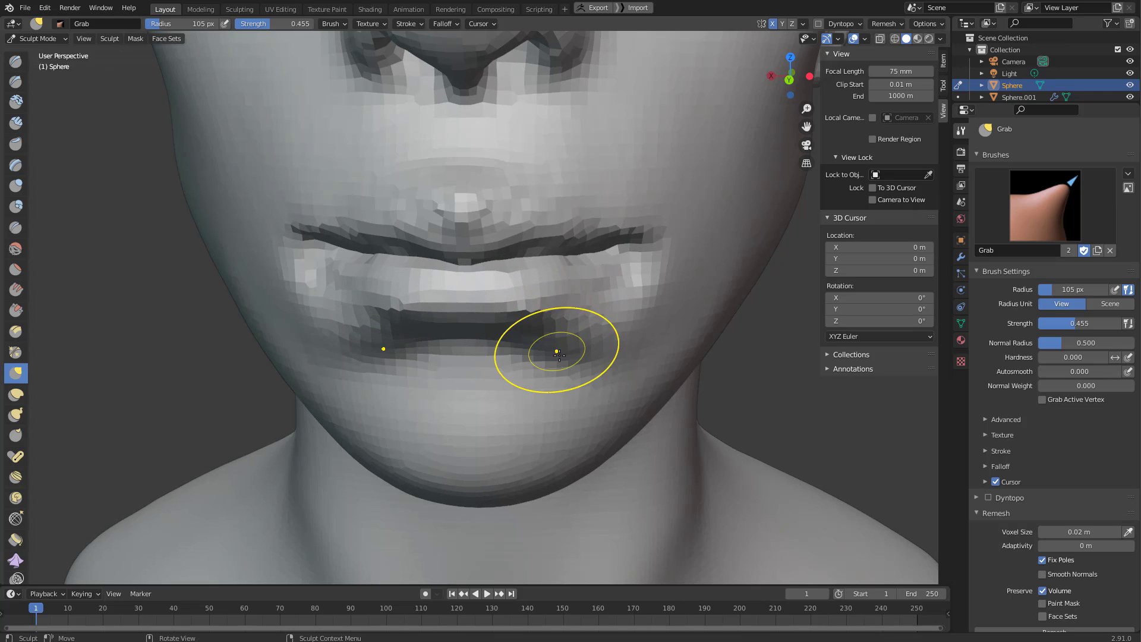
middle_drag(559, 355, 613, 297)
mouse_move(544, 345)
middle_down()
mouse_move(587, 277)
mouse_move(535, 255)
mouse_move(523, 273)
middle_up()
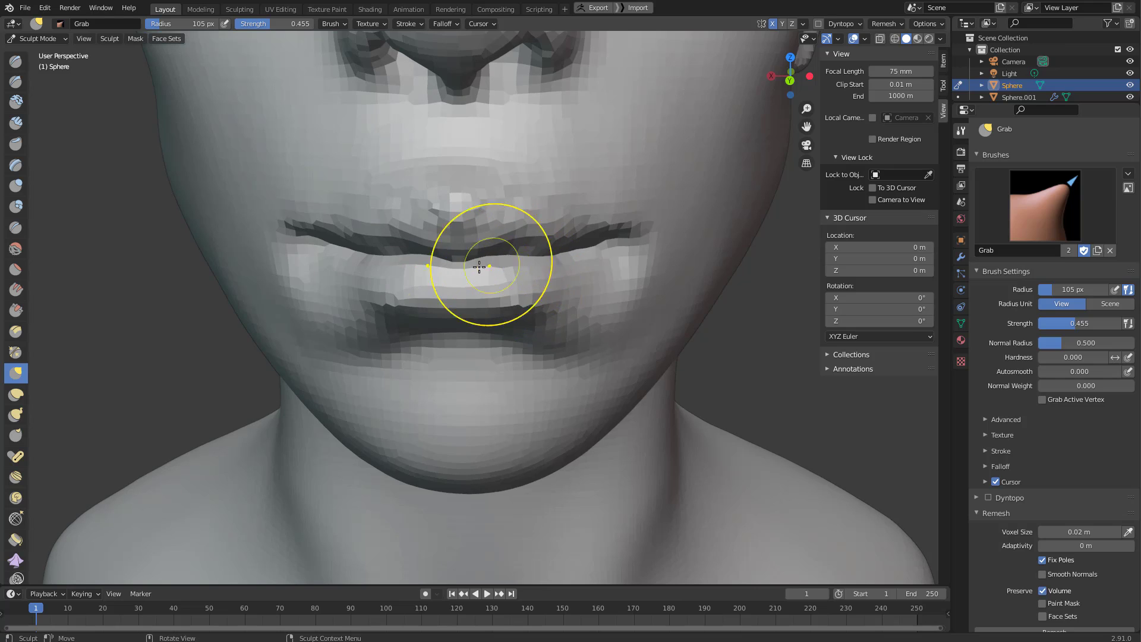
key(f)
click(455, 272)
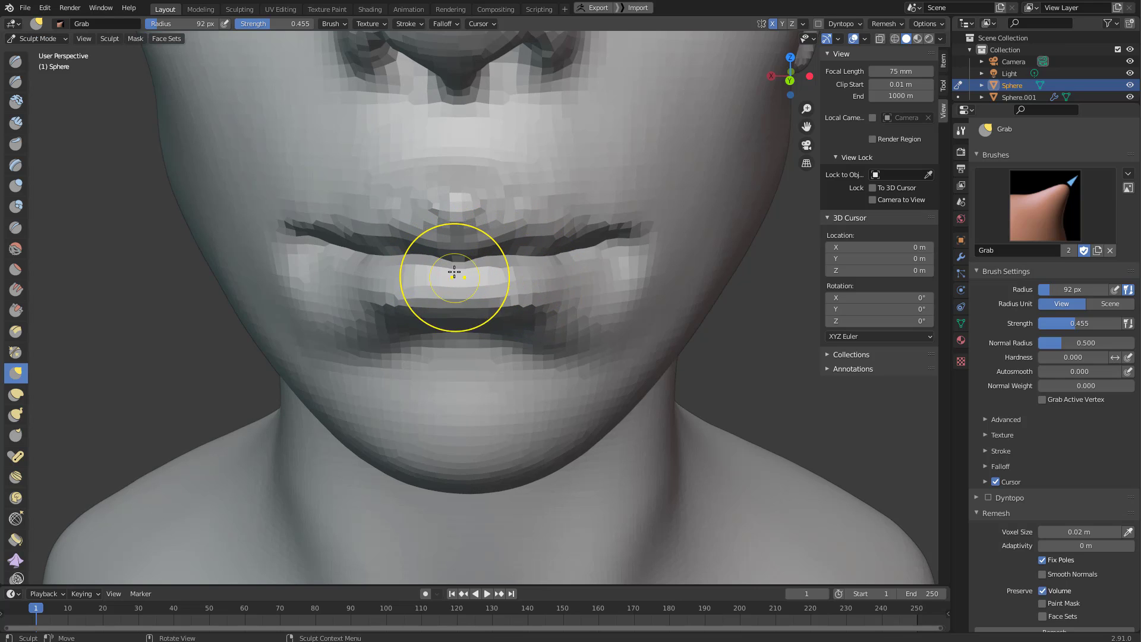
drag(543, 269, 542, 269)
middle_drag(542, 268, 506, 275)
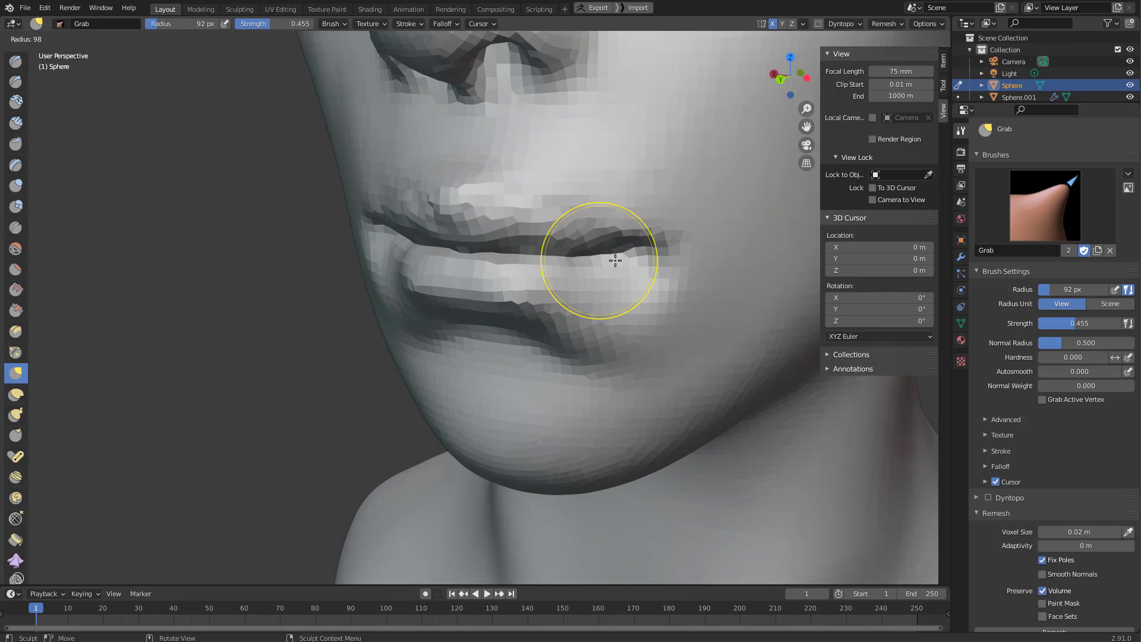
Reshape the corners of the mouth and the adjoining cheek with the Grab brush enlarged to 159 px.
key(f)
click(651, 256)
middle_drag(643, 257, 654, 235)
drag(654, 235, 648, 239)
middle_drag(630, 266, 637, 277)
scroll(624, 268, down, 7)
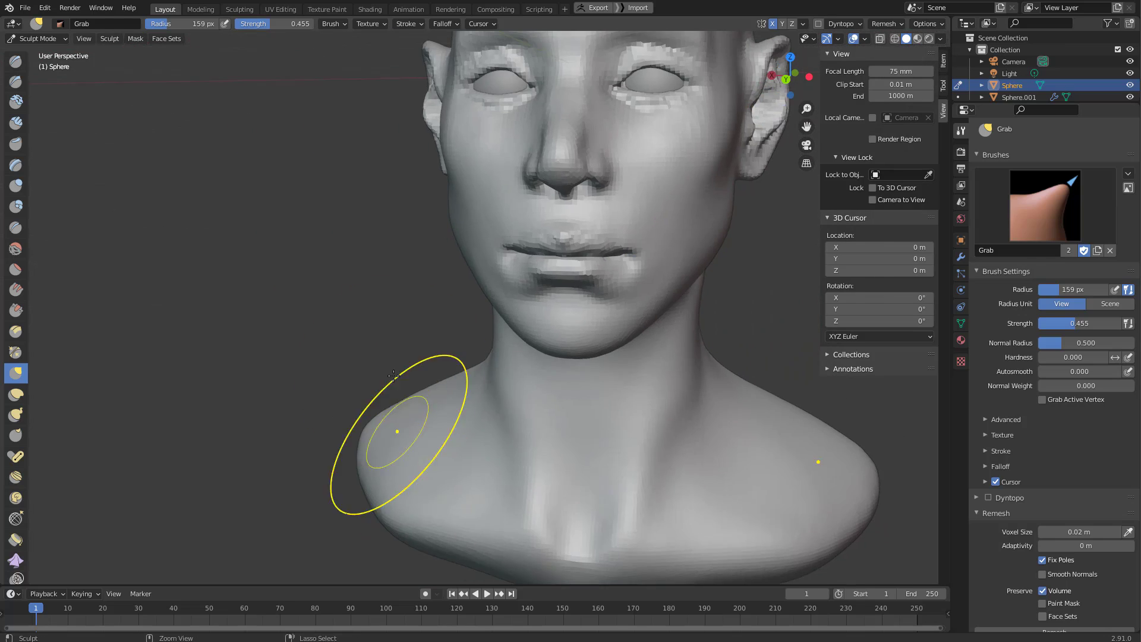
middle_drag(434, 321, 523, 303)
scroll(511, 292, up, 5)
key(f)
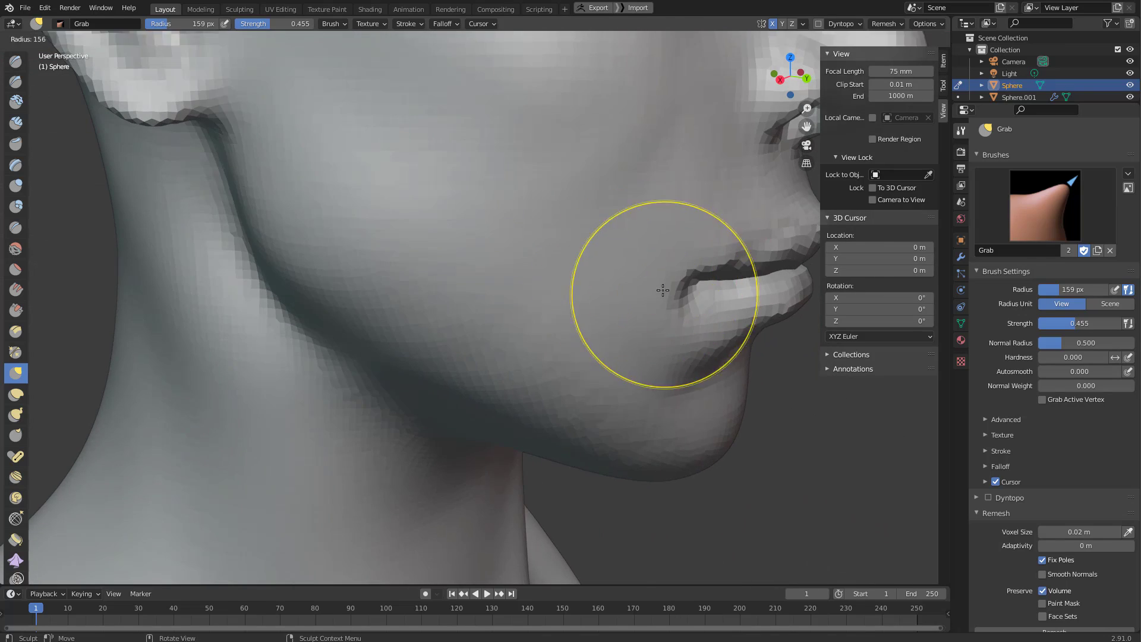
click(666, 293)
mouse_move(666, 293)
middle_down()
mouse_move(599, 282)
mouse_move(694, 263)
mouse_move(564, 287)
mouse_move(545, 268)
mouse_move(477, 285)
middle_up()
Build up the outer end of the lower lip with the Clay Strips brush at 96 px.
key(shift+c)
key(f)
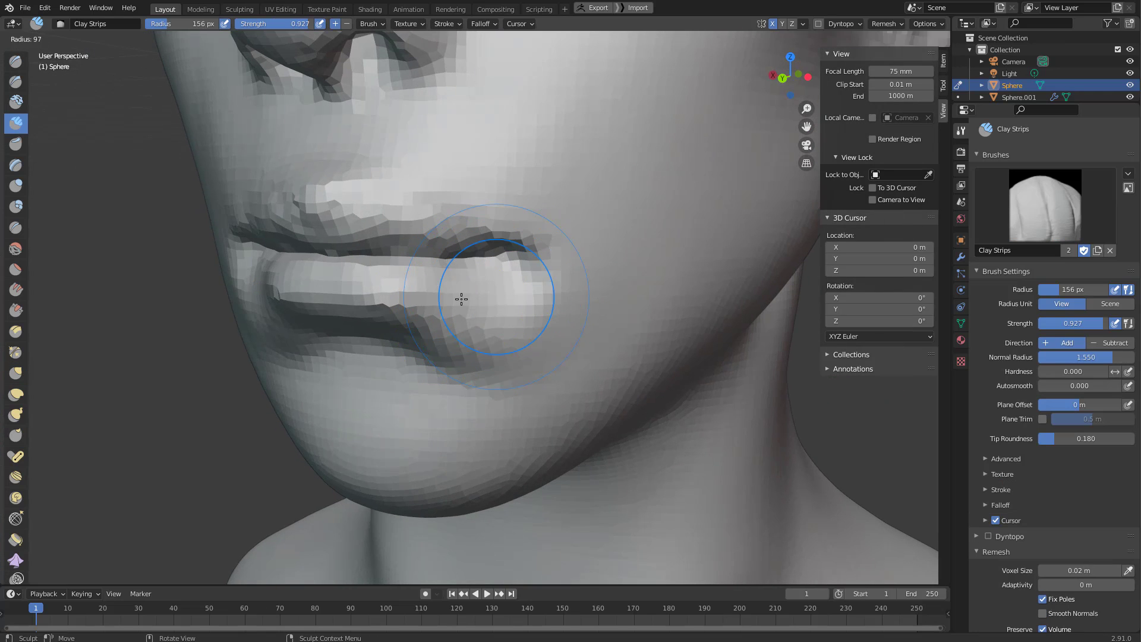
click(461, 298)
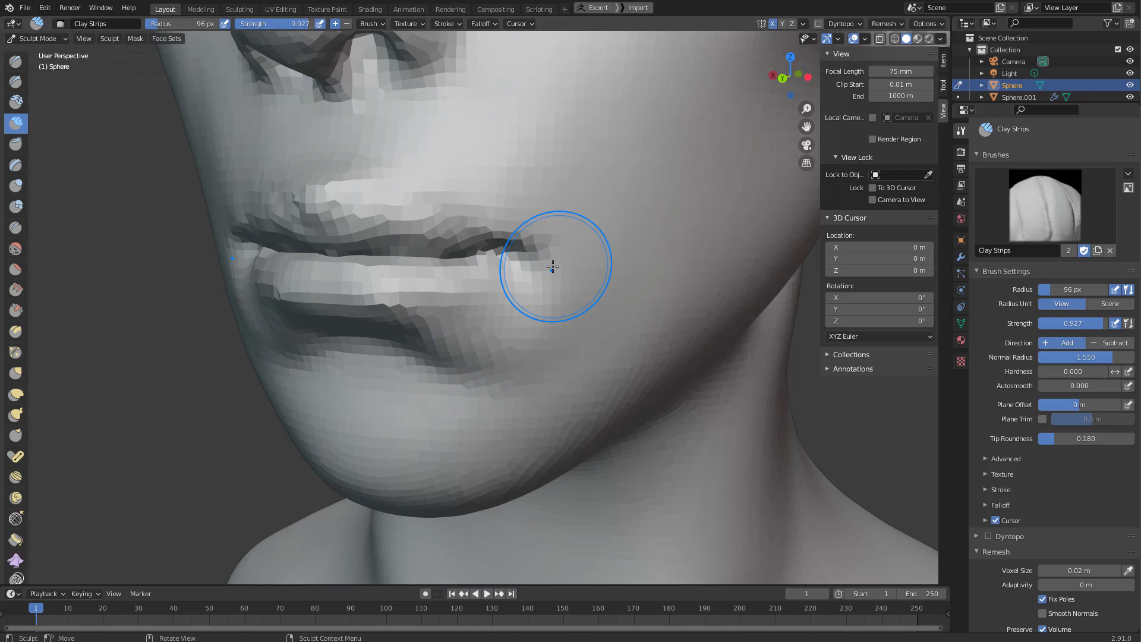
mouse_move(553, 266)
middle_down()
mouse_move(556, 221)
mouse_move(561, 242)
mouse_move(495, 240)
middle_up()
key(g)
key(c)
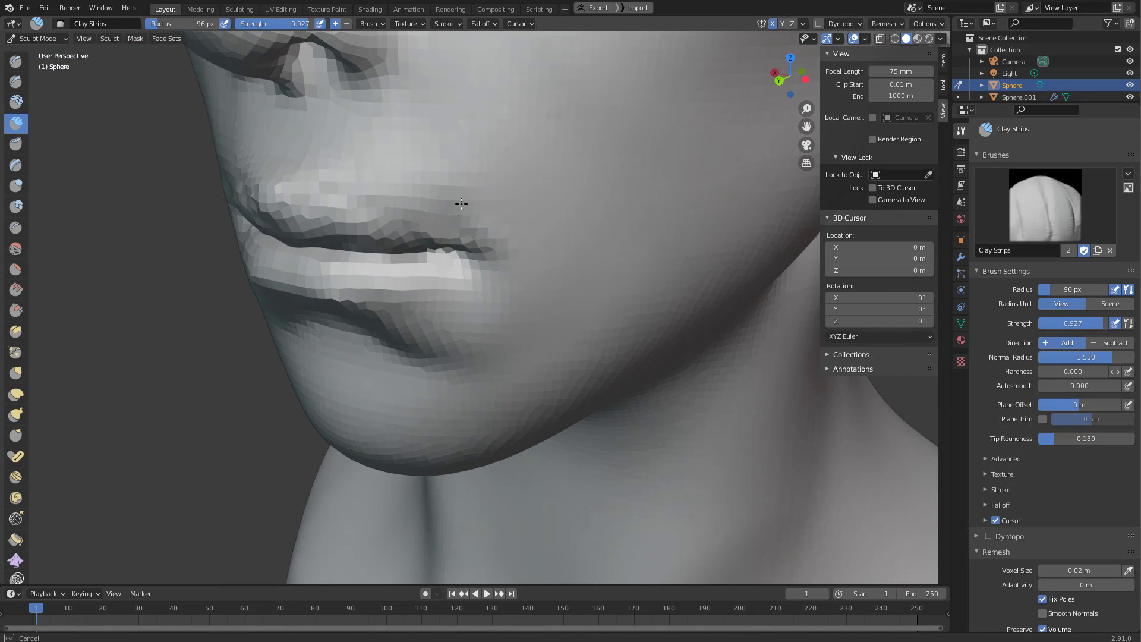
Add volume around the corners of the mouth with the Clay Strips brush enlarged to 134 px.
key(f)
click(508, 197)
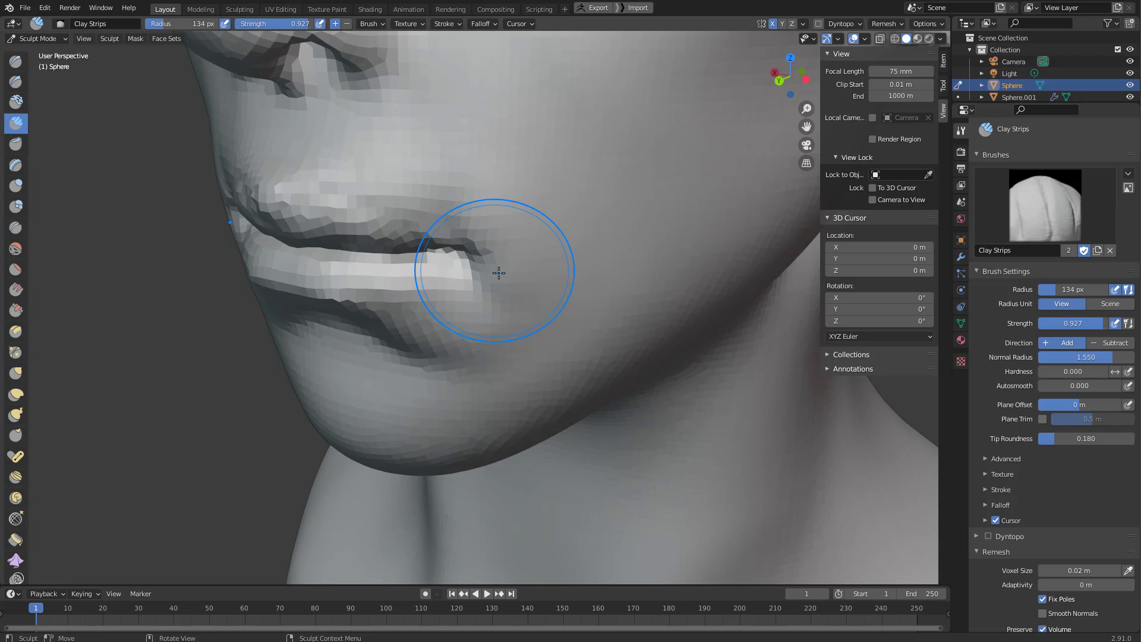
scroll(498, 275, down, 4)
mouse_move(477, 349)
middle_down()
mouse_move(522, 291)
mouse_move(621, 341)
middle_up()
Build up the upper lip toward the mouth corners with the Draw brush at 38 px.
key(f)
click(523, 298)
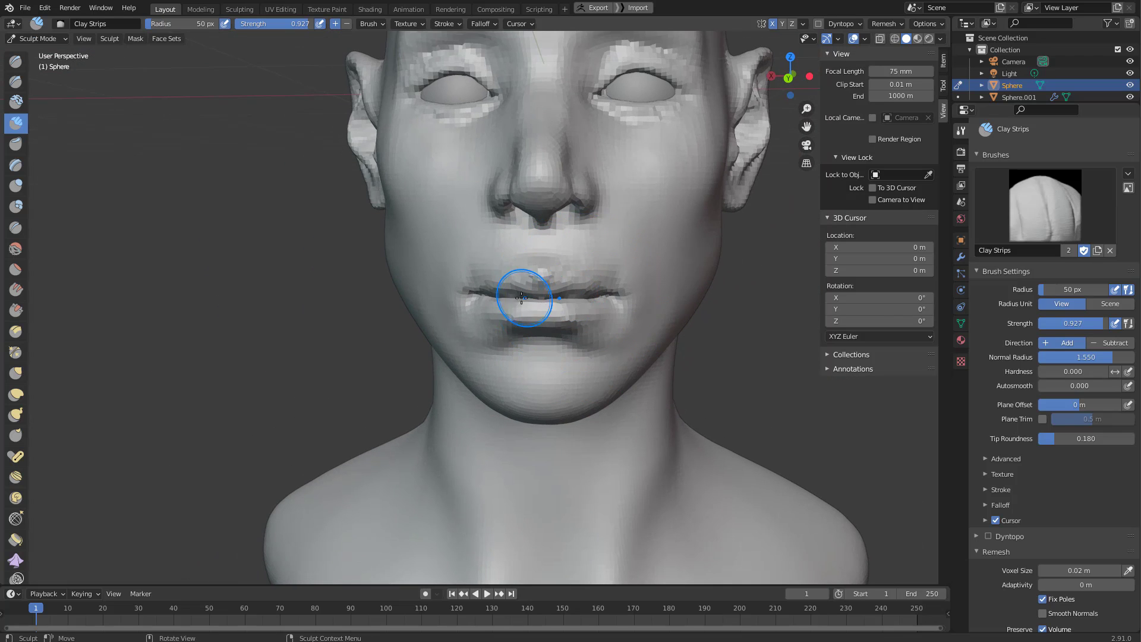
scroll(541, 261, up, 3)
key(x)
scroll(615, 226, up, 4)
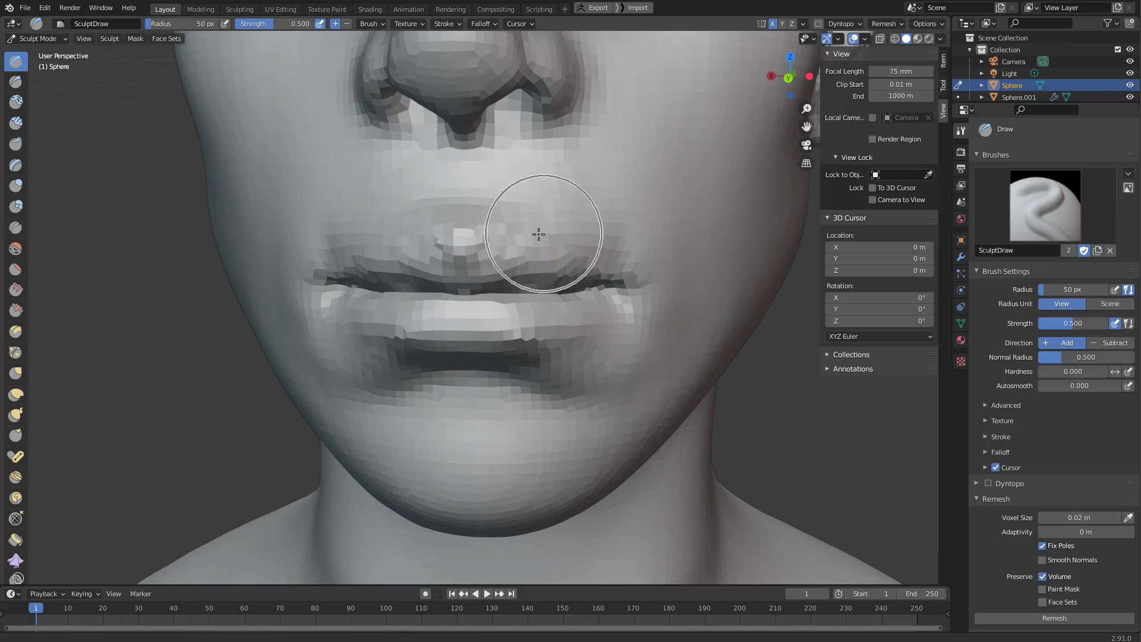
key(f)
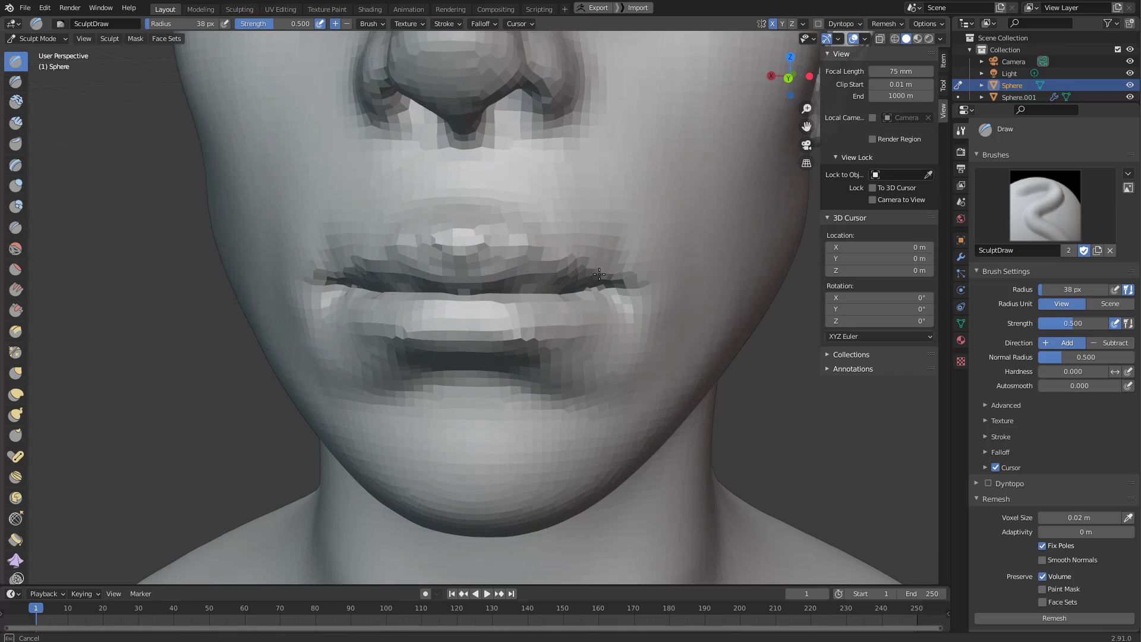
click(599, 274)
mouse_move(599, 274)
middle_down()
mouse_move(465, 252)
mouse_move(507, 224)
mouse_move(490, 190)
mouse_move(540, 197)
middle_up()
Adjust the profile between the nose and the upper lip with the Grab brush at 103 px.
key(f)
click(529, 227)
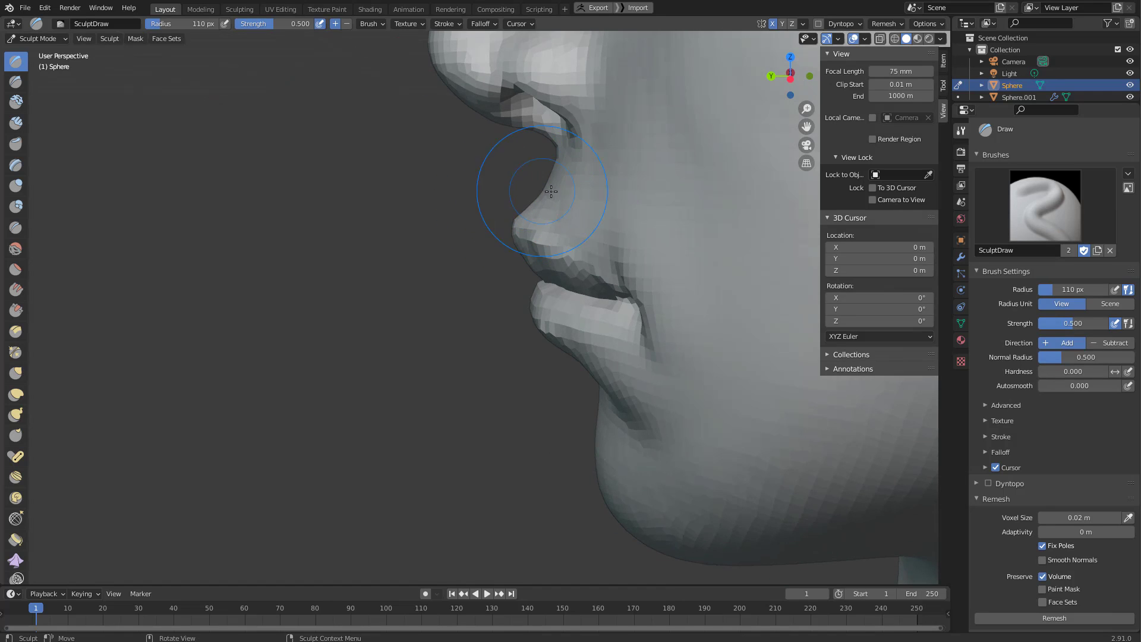
key(g)
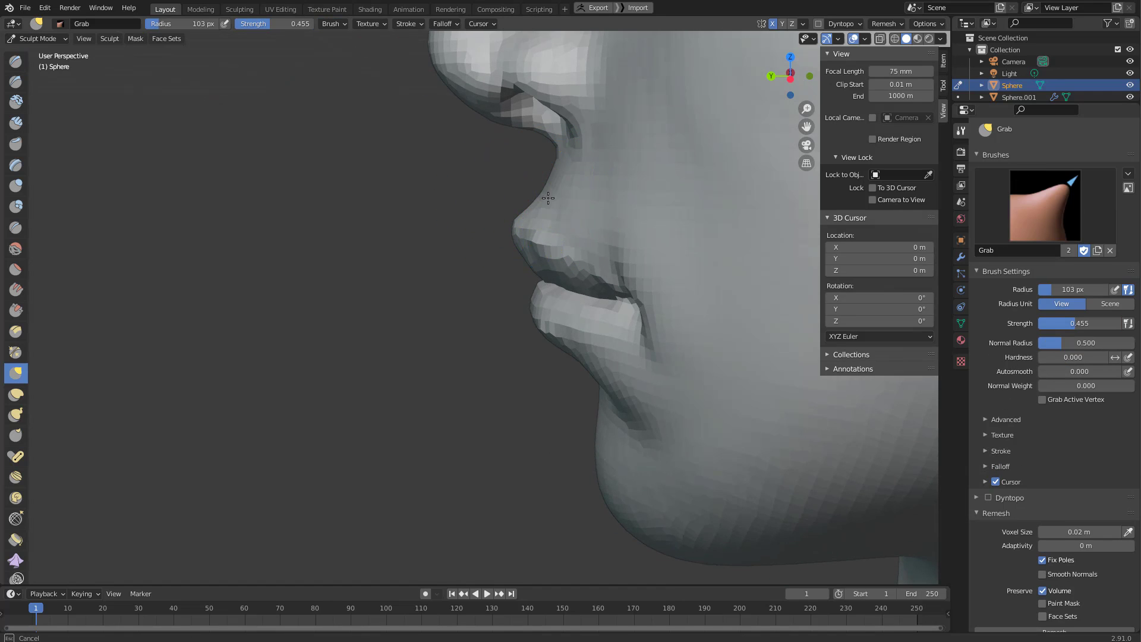
mouse_move(554, 176)
middle_down()
mouse_move(637, 204)
mouse_move(548, 214)
mouse_move(624, 173)
mouse_move(590, 204)
mouse_move(548, 171)
mouse_move(523, 219)
mouse_move(601, 190)
mouse_move(560, 166)
middle_up()
Add volume to the area above the upper lip with the Clay Strips brush at 103 px.
key(c)
middle_drag(601, 205, 571, 218)
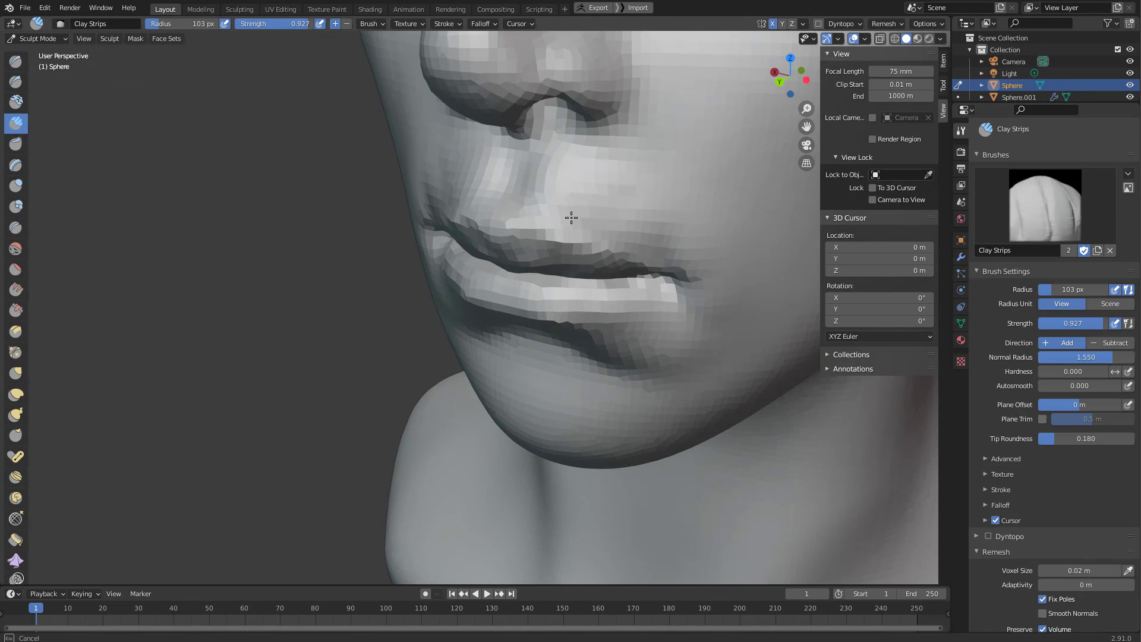
mouse_move(668, 235)
middle_down()
mouse_move(596, 186)
mouse_move(565, 199)
mouse_move(573, 186)
middle_up()
Refine the philtrum and the centre of the upper lip with the Grab brush reduced to 87 px.
key(g)
mouse_move(545, 229)
middle_down()
mouse_move(527, 230)
mouse_move(645, 225)
mouse_move(509, 230)
mouse_move(591, 222)
mouse_move(520, 255)
middle_up()
key(f)
click(535, 233)
key(f)
click(535, 247)
Fill out the upper lip along the mouth line with the Clay Strips brush at 87 px.
key(c)
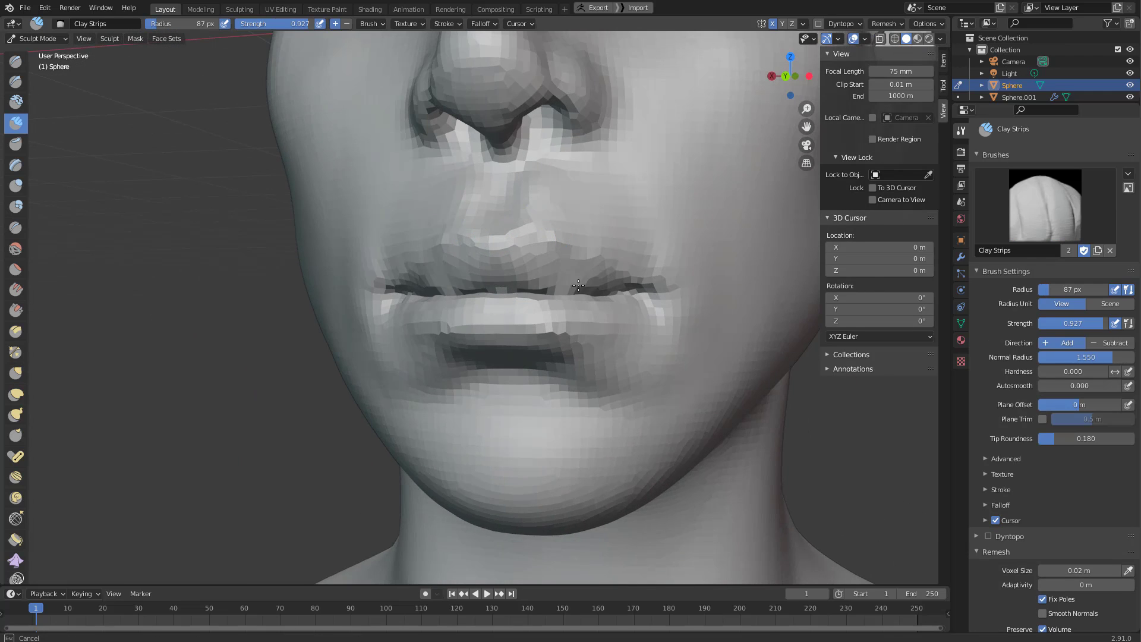
mouse_move(568, 294)
middle_down()
mouse_move(523, 282)
mouse_move(636, 288)
mouse_move(583, 300)
mouse_move(580, 289)
mouse_move(524, 319)
mouse_move(573, 312)
mouse_move(547, 319)
mouse_move(560, 374)
mouse_move(442, 336)
middle_up()
key(shift+x)
Correct the profile of the lower lip from the side with the Grab brush at 90 px.
key(g)
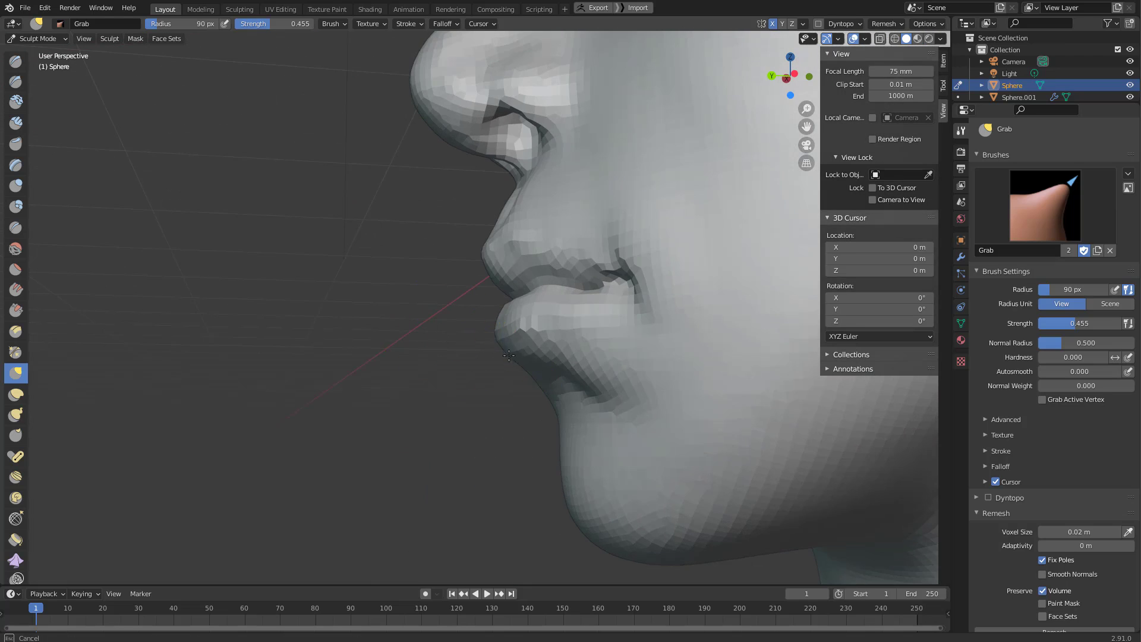
middle_drag(509, 356, 574, 334)
scroll(538, 387, down, 8)
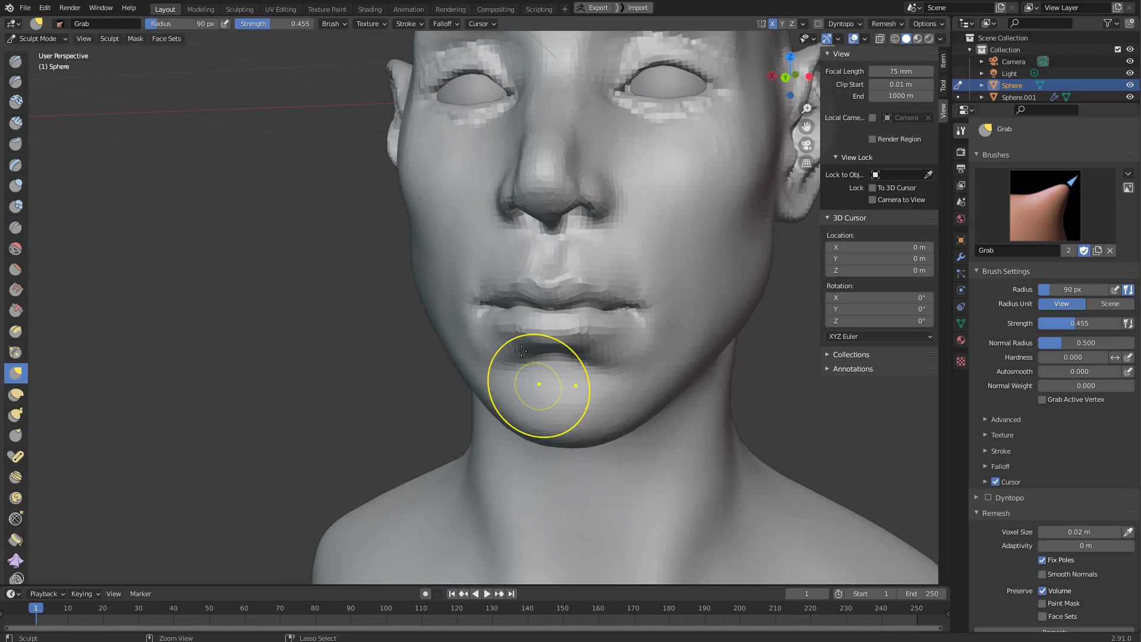
Adjust the overall shape of the cheeks and jaw with the Grab brush enlarged to 215 px.
mouse_move(443, 390)
middle_down()
mouse_move(458, 357)
mouse_move(525, 374)
middle_up()
scroll(505, 325, up, 5)
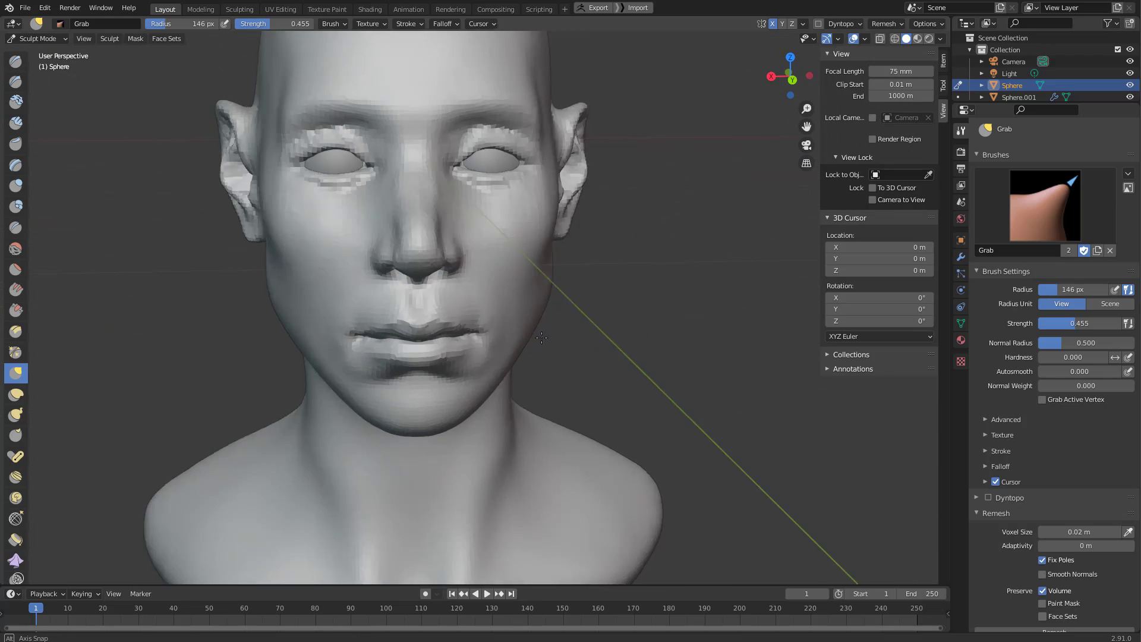
click(601, 336)
key(f)
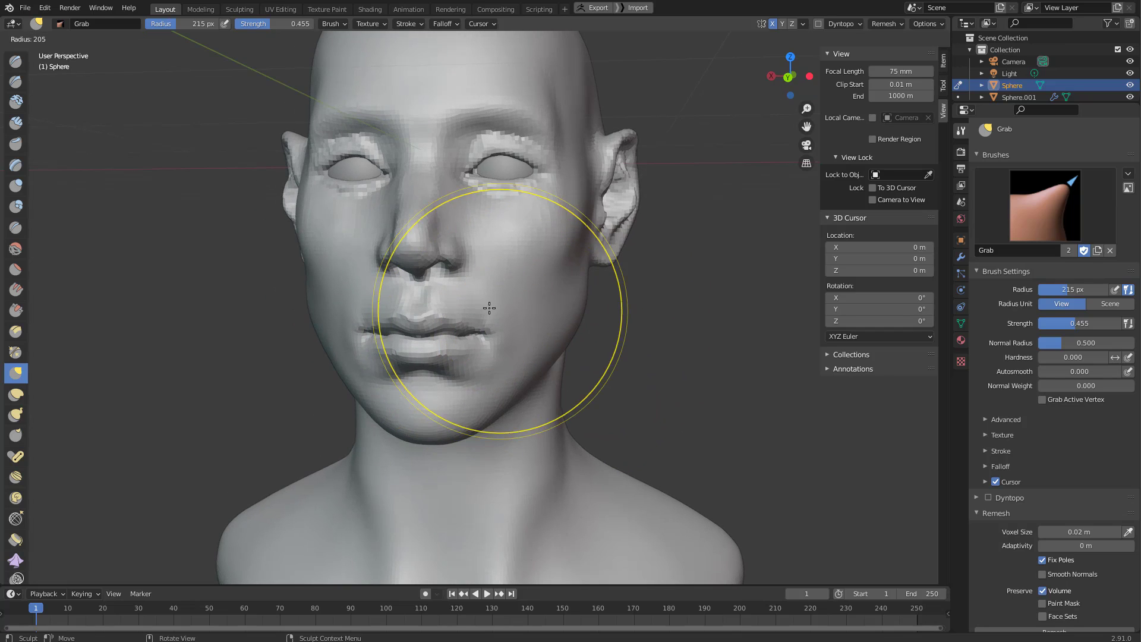
click(512, 319)
mouse_move(512, 319)
middle_down()
mouse_move(438, 305)
mouse_move(469, 262)
mouse_move(533, 290)
mouse_move(534, 246)
middle_up()
Refine the sides of the nose with the Grab brush reduced to 145 px.
key(f)
click(504, 239)
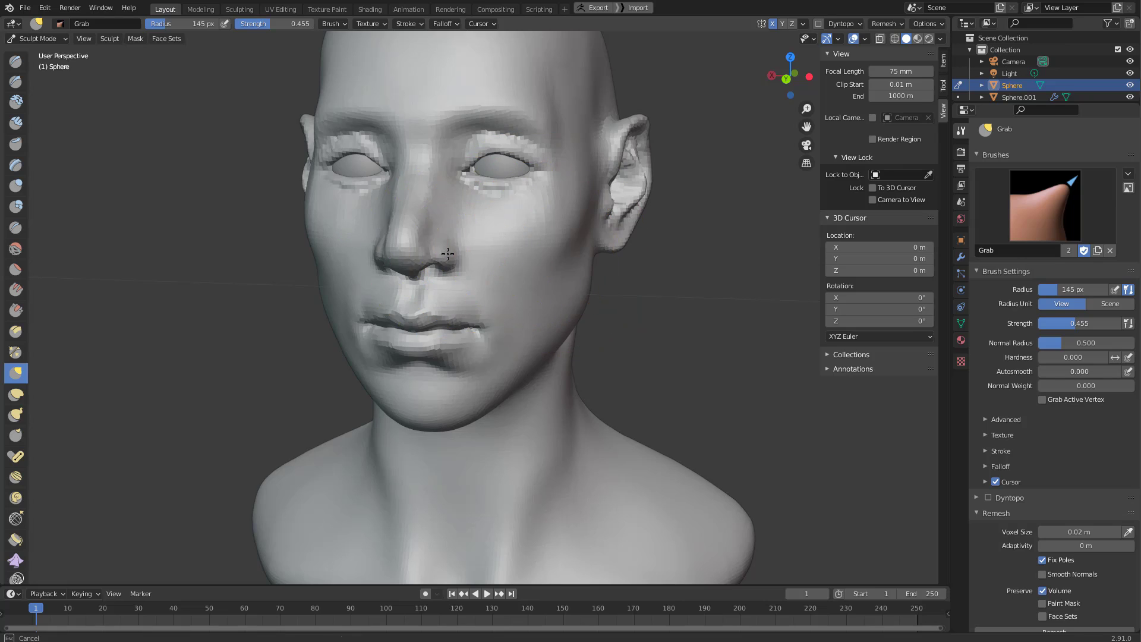
mouse_move(473, 223)
middle_down()
mouse_move(503, 191)
mouse_move(496, 314)
middle_up()
Shape the inner brows and the bridge of the nose with the Grab brush at 118 px and 88 px.
key(f)
click(451, 224)
drag(451, 236, 442, 251)
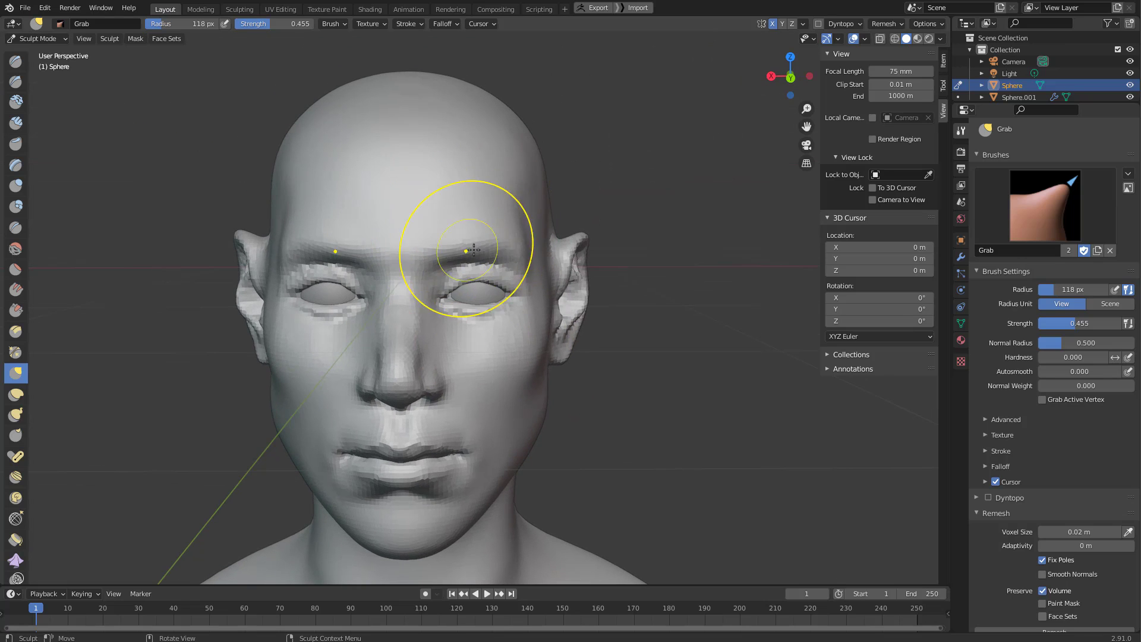
middle_drag(489, 257, 440, 272)
scroll(440, 272, up, 2)
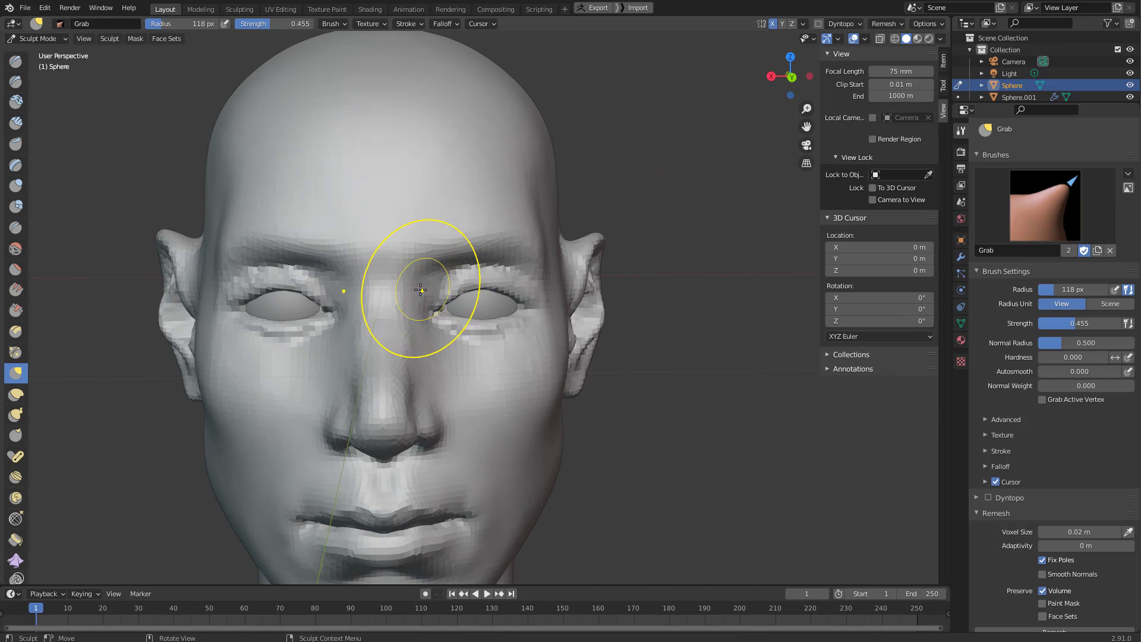
key(f)
click(417, 285)
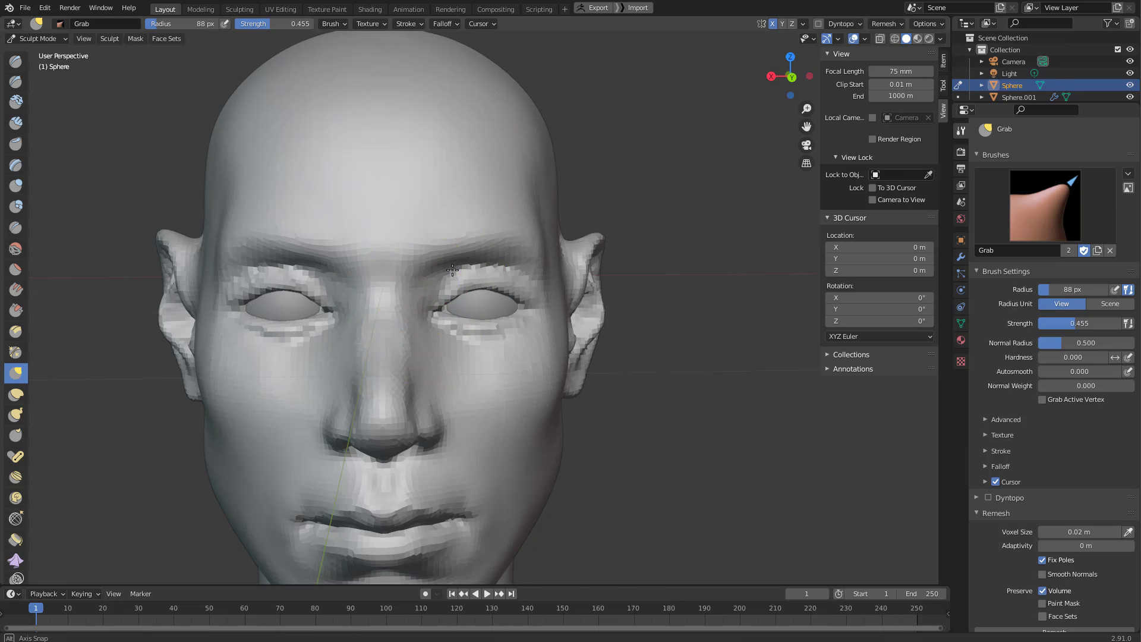
middle_drag(453, 270, 410, 273)
Add volume to the forehead above the brows with the Clay Strips brush at 141 px.
key(f)
click(517, 256)
middle_drag(481, 232, 445, 220)
key(f)
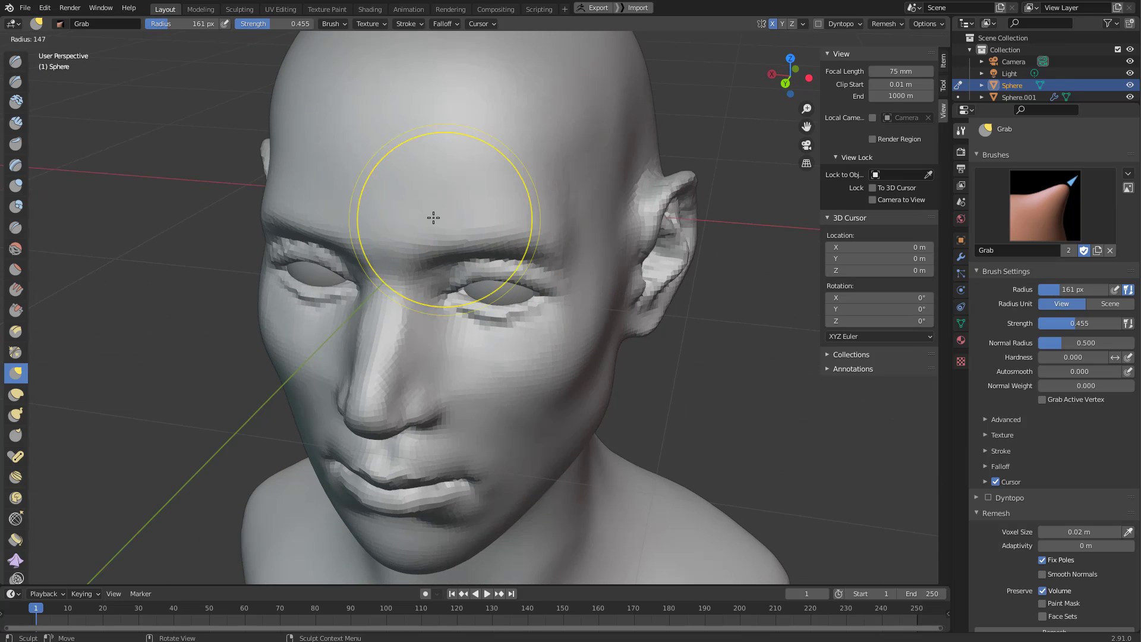
click(429, 217)
key(2)
drag(447, 199, 458, 198)
mouse_move(530, 141)
mouse_down()
mouse_move(433, 209)
mouse_move(492, 188)
mouse_move(456, 190)
mouse_up()
key(f)
click(467, 179)
key(c)
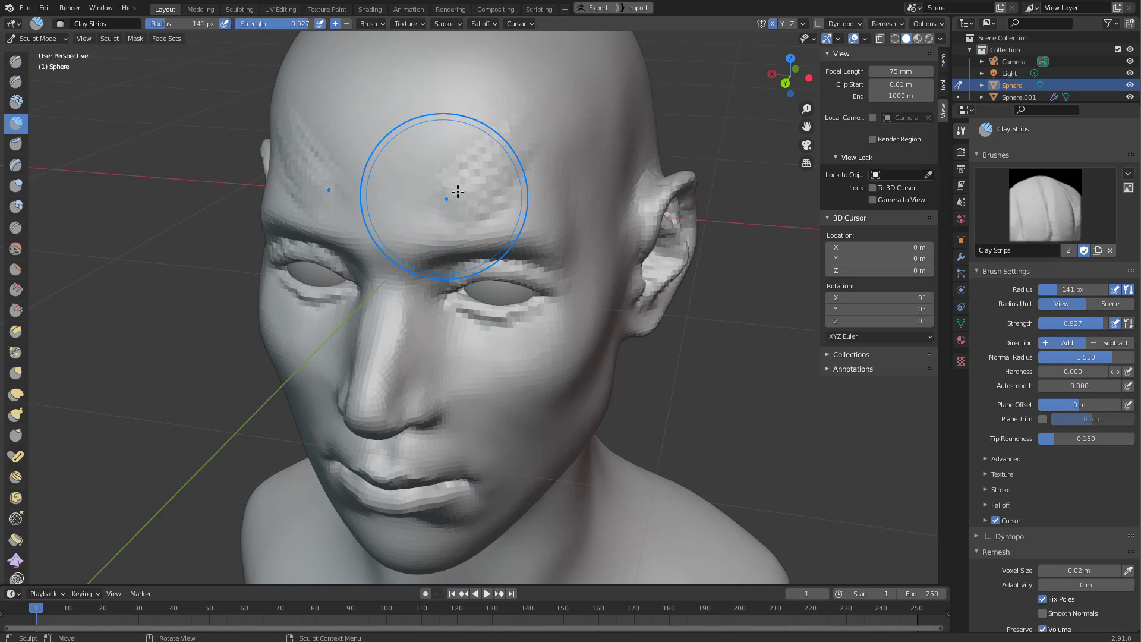
middle_drag(456, 191, 437, 192)
Build up the inner brow ridges with the Clay Strips brush at 113 px and 93 px.
key(f)
click(426, 202)
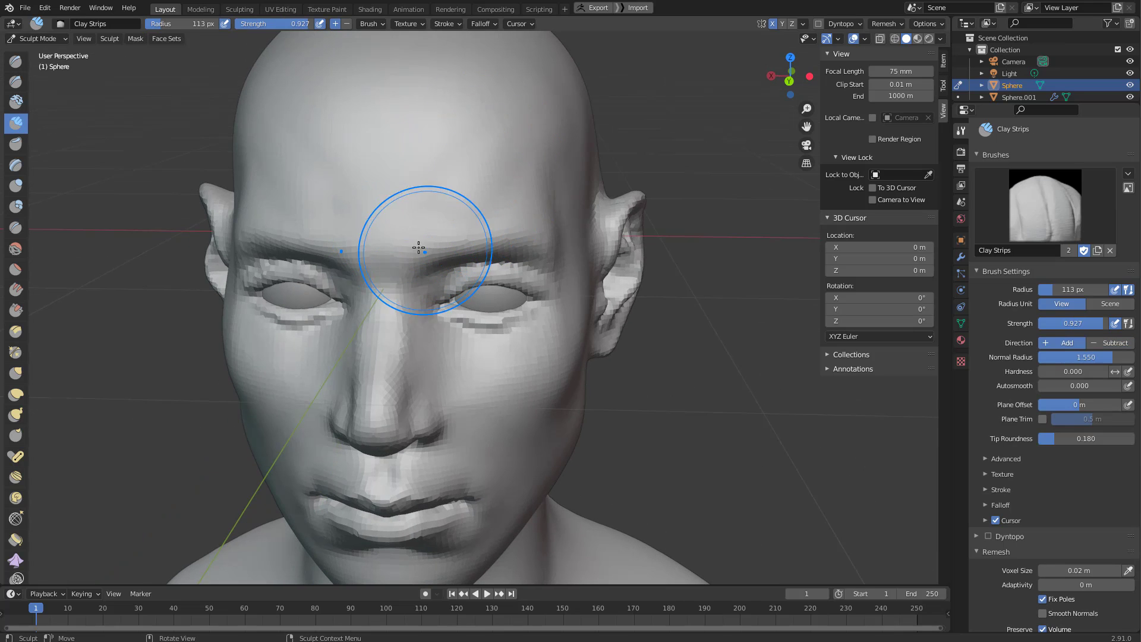
drag(427, 228, 439, 249)
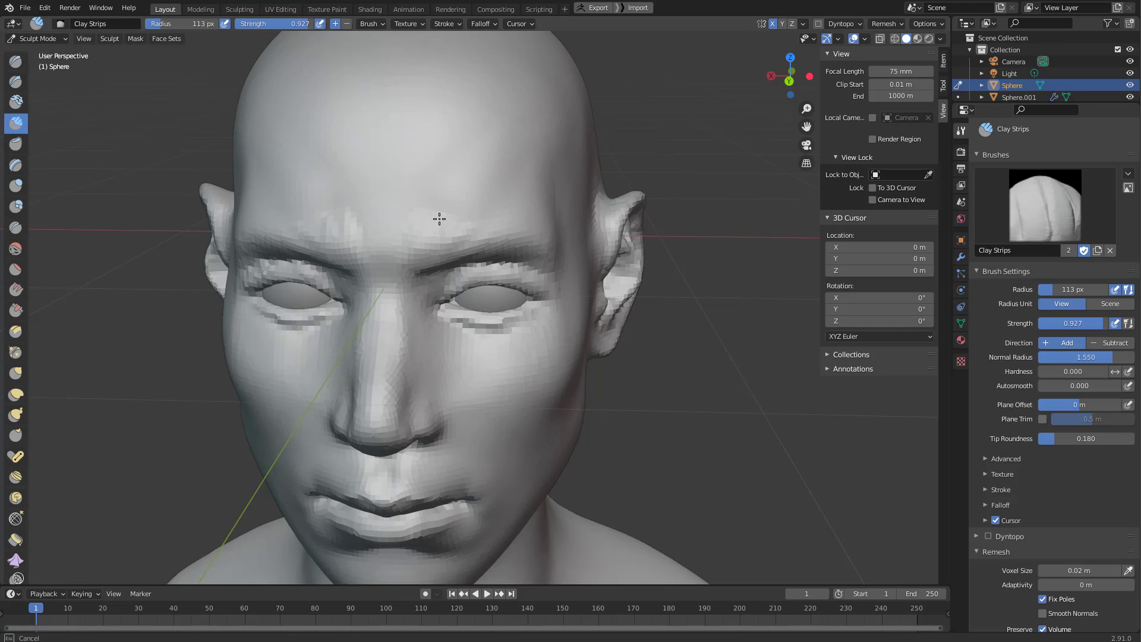
middle_drag(472, 253, 476, 256)
key(f)
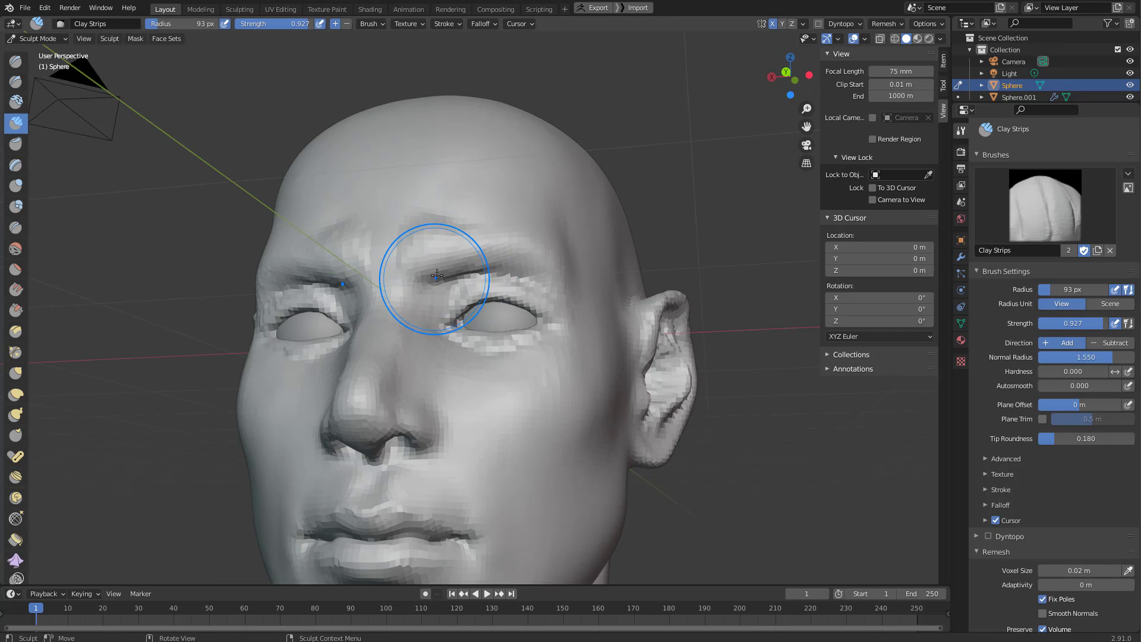
click(493, 256)
mouse_move(540, 292)
middle_down()
mouse_move(504, 362)
mouse_move(512, 296)
mouse_move(542, 230)
middle_up()
Build up the outer brows toward the temples with the Clay Strips brush.
scroll(515, 293, down, 2)
scroll(533, 246, up, 2)
key(f)
click(568, 234)
key(f)
click(604, 196)
middle_drag(599, 194, 616, 186)
mouse_move(608, 125)
shift+middle_down()
mouse_move(603, 196)
mouse_move(568, 256)
mouse_move(616, 364)
shift+middle_up()
Reshape the jawline below the ear with the Grab brush at 182 px.
key(g)
key(f)
click(603, 262)
mouse_move(634, 340)
middle_down()
mouse_move(648, 315)
mouse_move(644, 355)
middle_up()
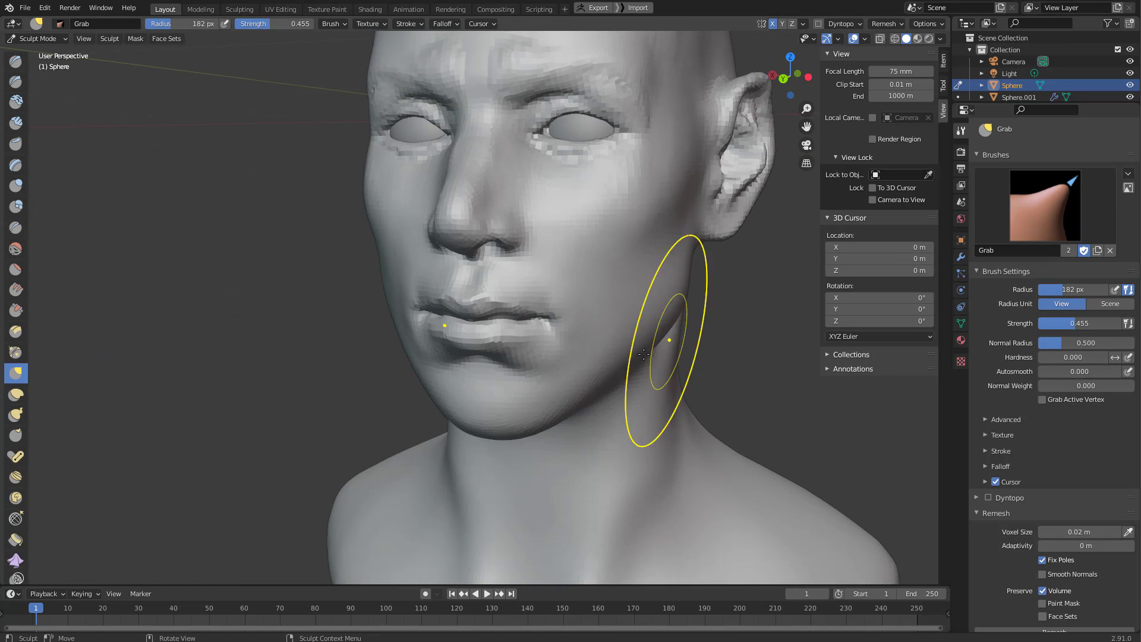
middle_drag(541, 413, 506, 479)
Adjust the broad proportions of the face and jaw with the Grab brush at 327 px.
key(f)
click(517, 408)
mouse_move(517, 408)
middle_down()
mouse_move(635, 400)
mouse_move(503, 402)
middle_up()
key(f)
click(791, 357)
mouse_move(773, 356)
middle_down()
mouse_move(594, 331)
mouse_move(633, 231)
mouse_move(588, 280)
middle_up()
key(f)
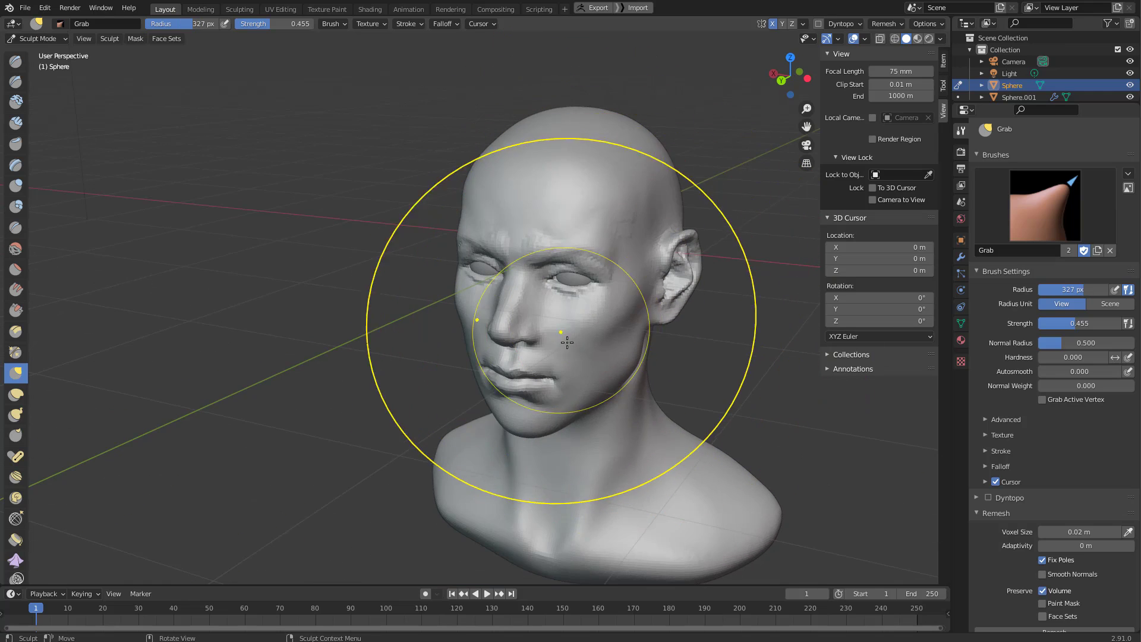
click(755, 319)
middle_drag(755, 319, 529, 316)
middle_drag(634, 334, 750, 349)
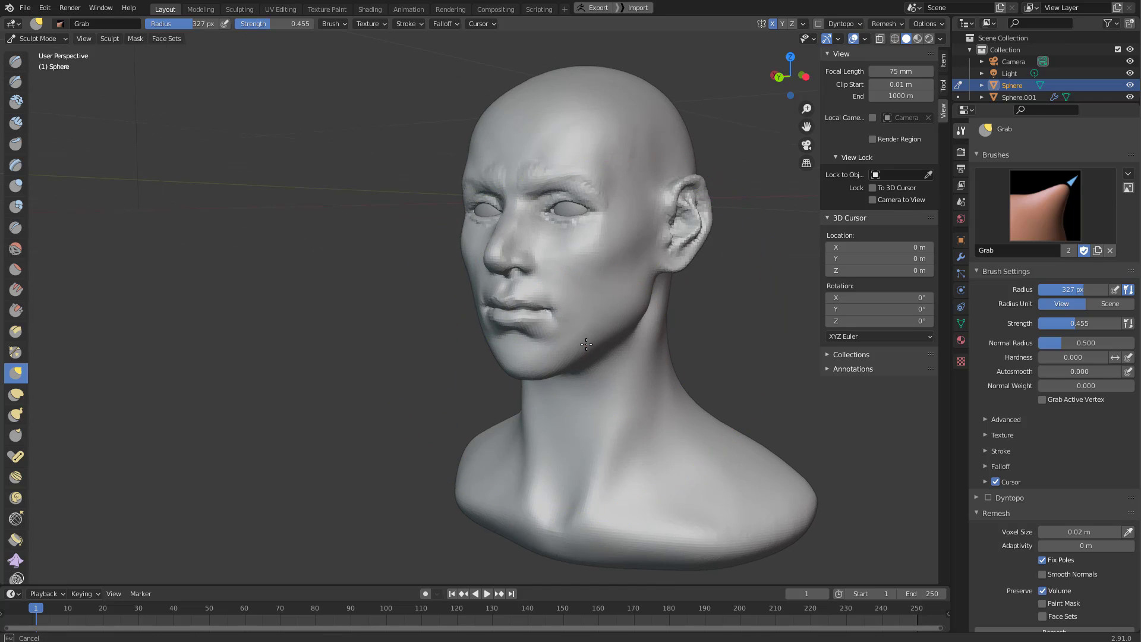
Refine the side of the face and jaw contour with the Grab brush at 234 px.
key(f)
click(711, 351)
middle_drag(572, 354, 649, 284)
key(f)
click(633, 277)
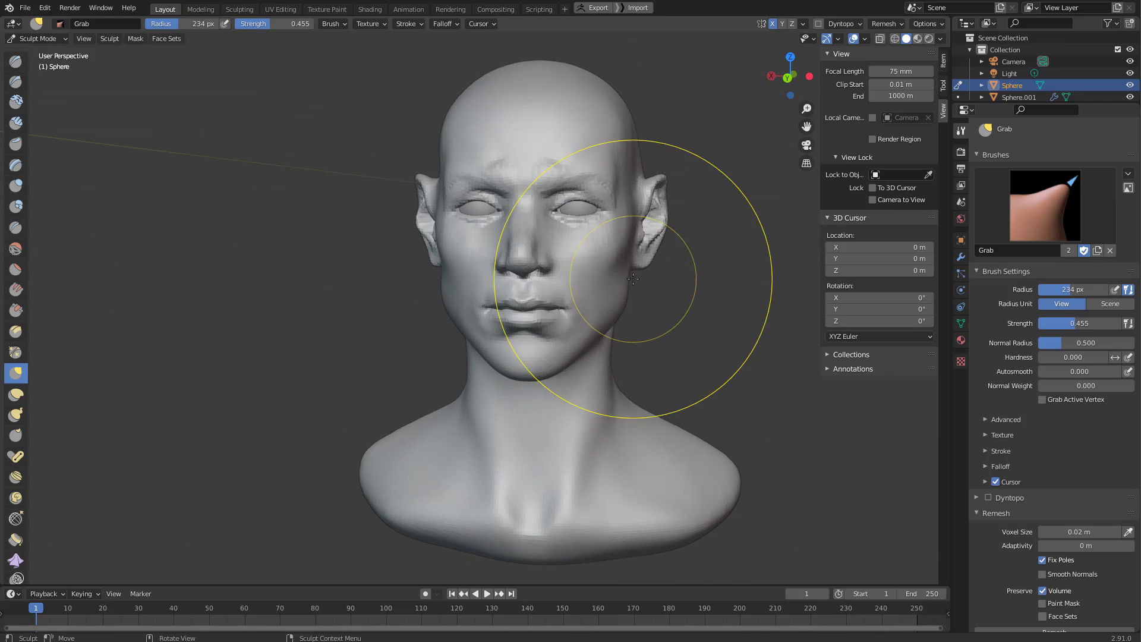
mouse_move(679, 207)
middle_down()
mouse_move(654, 217)
mouse_move(617, 269)
mouse_move(586, 235)
mouse_move(599, 153)
mouse_move(618, 164)
mouse_move(616, 144)
mouse_move(548, 153)
mouse_move(678, 143)
mouse_move(654, 190)
mouse_move(622, 205)
mouse_move(632, 220)
mouse_move(619, 267)
middle_up()
Work on the cheek below the cheekbone with the Clay Strips brush at 122 px.
scroll(654, 167, up, 3)
key(shift+c)
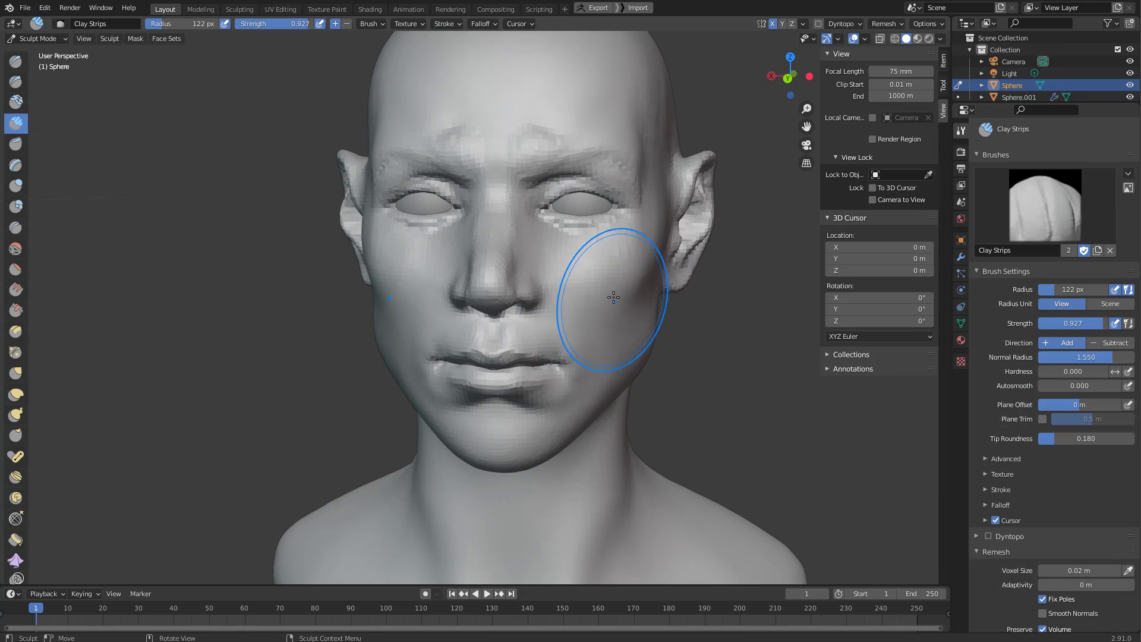
mouse_move(640, 280)
middle_down()
mouse_move(648, 306)
mouse_move(624, 317)
middle_up()
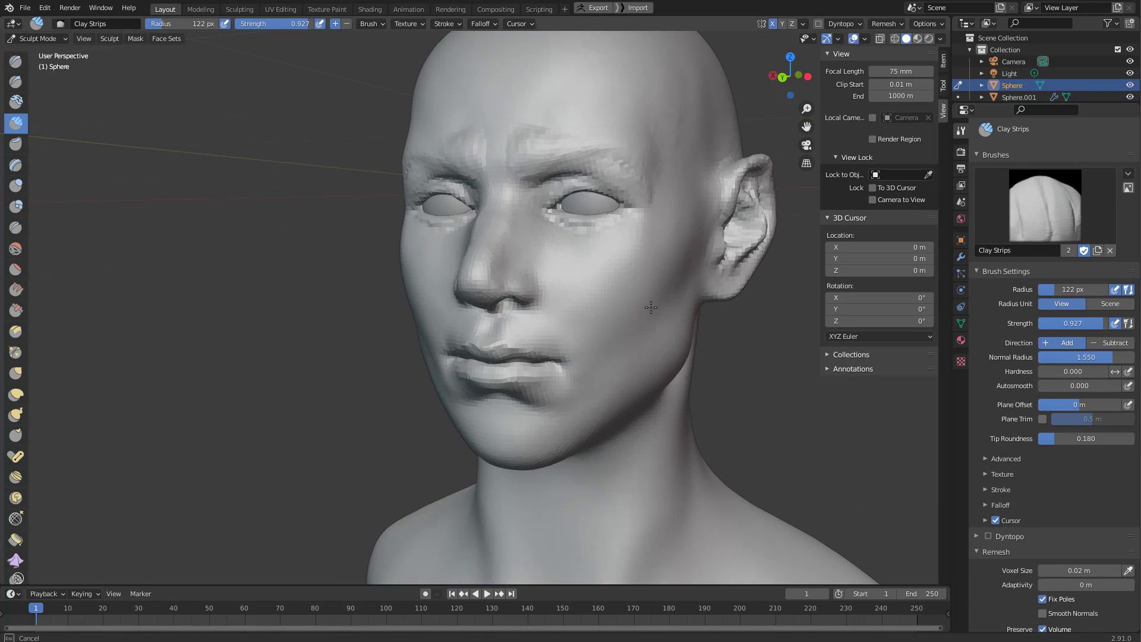
Reshape the upper outer rim of the ear with the Grab brush at 65 px.
mouse_move(669, 278)
middle_down()
mouse_move(668, 323)
mouse_move(654, 298)
mouse_move(621, 327)
mouse_move(731, 205)
mouse_move(702, 232)
mouse_move(752, 234)
middle_up()
key(g)
key(f)
click(704, 228)
scroll(752, 234, up, 8)
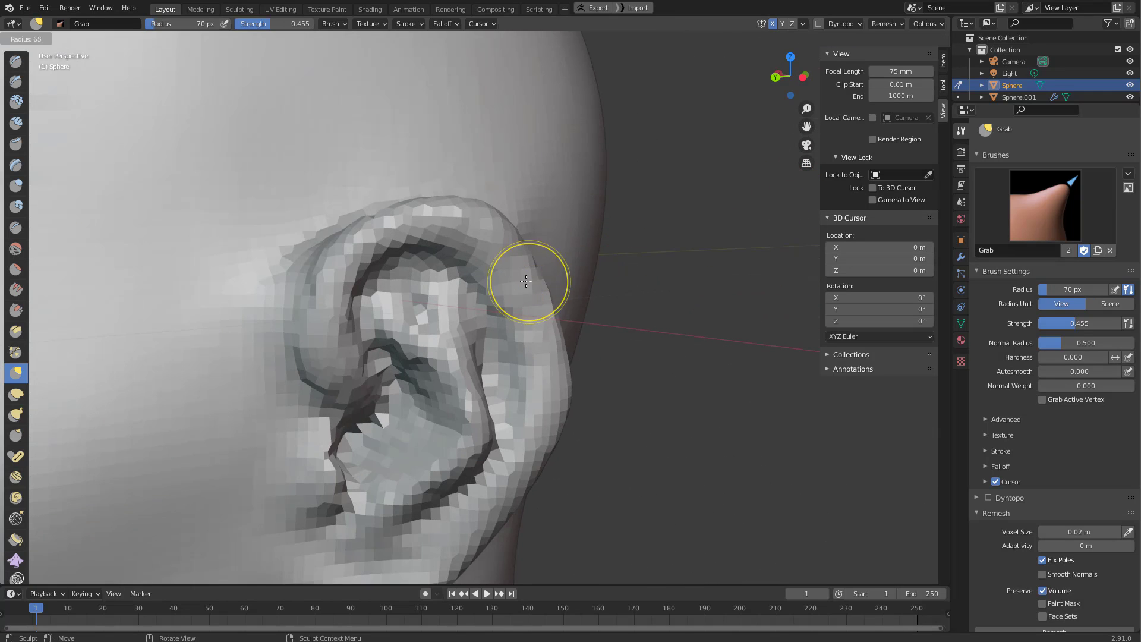
mouse_move(473, 306)
middle_down()
mouse_move(591, 234)
mouse_move(507, 298)
mouse_move(544, 287)
mouse_move(614, 220)
middle_up()
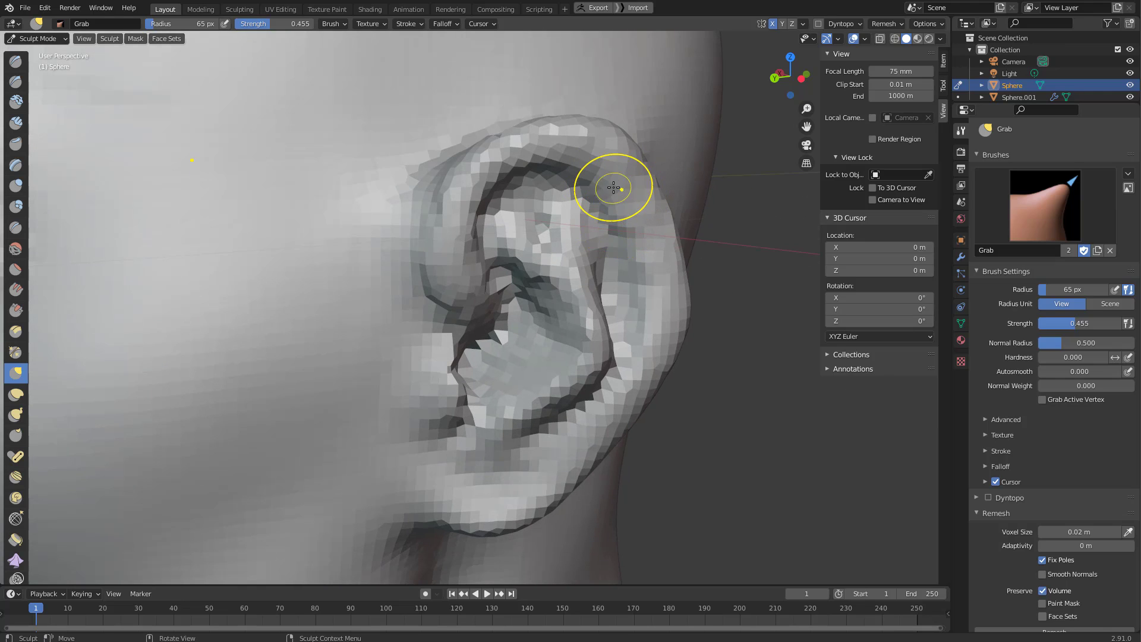
Define the groove inside the ear's outer rim with the Draw brush at 68 px and the Draw Sharp brush at 84 px.
key(x)
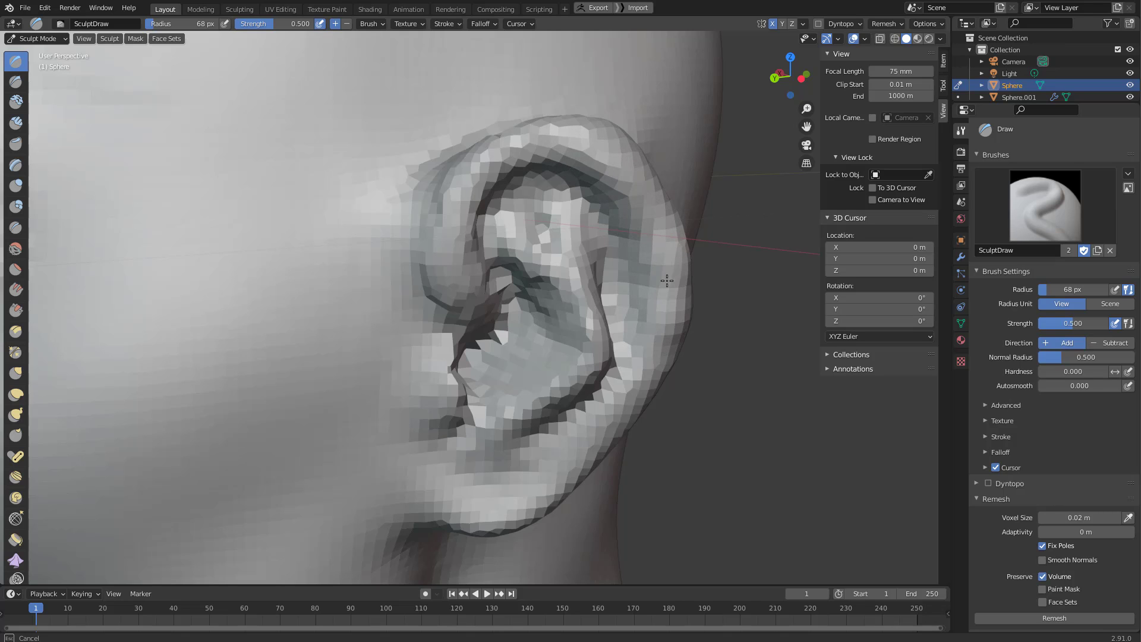
drag(642, 196, 653, 231)
middle_drag(624, 275, 640, 260)
key(2)
mouse_move(590, 185)
mouse_down()
mouse_move(624, 331)
mouse_move(627, 299)
mouse_up()
middle_drag(610, 287, 607, 289)
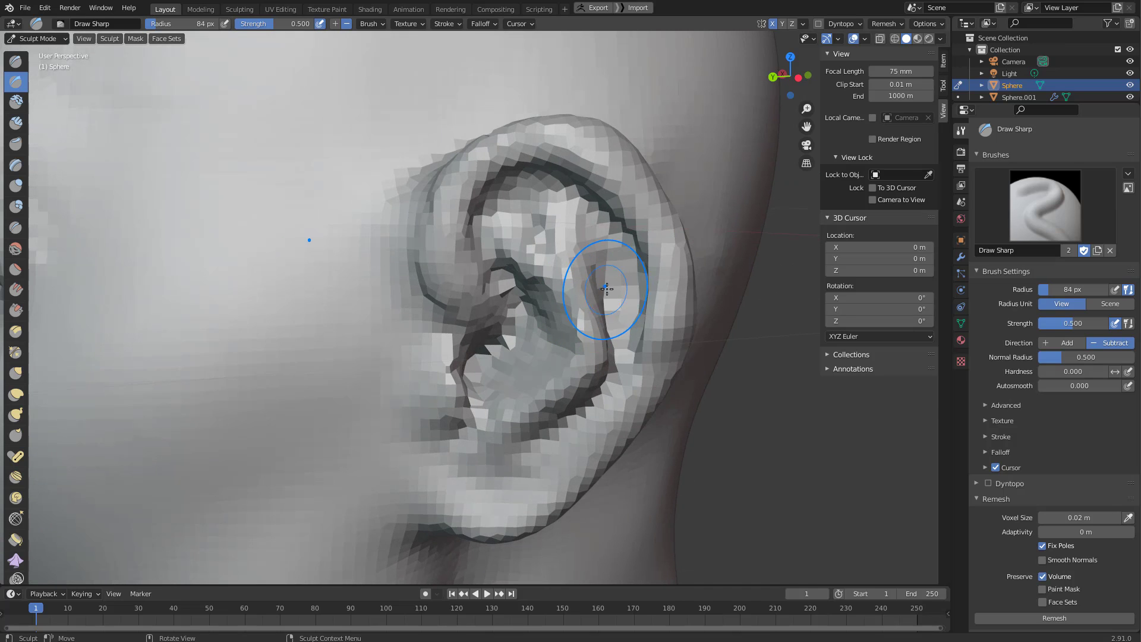
Shape the ear's inner ridge and bowl with the Grab brush at 84 px.
key(g)
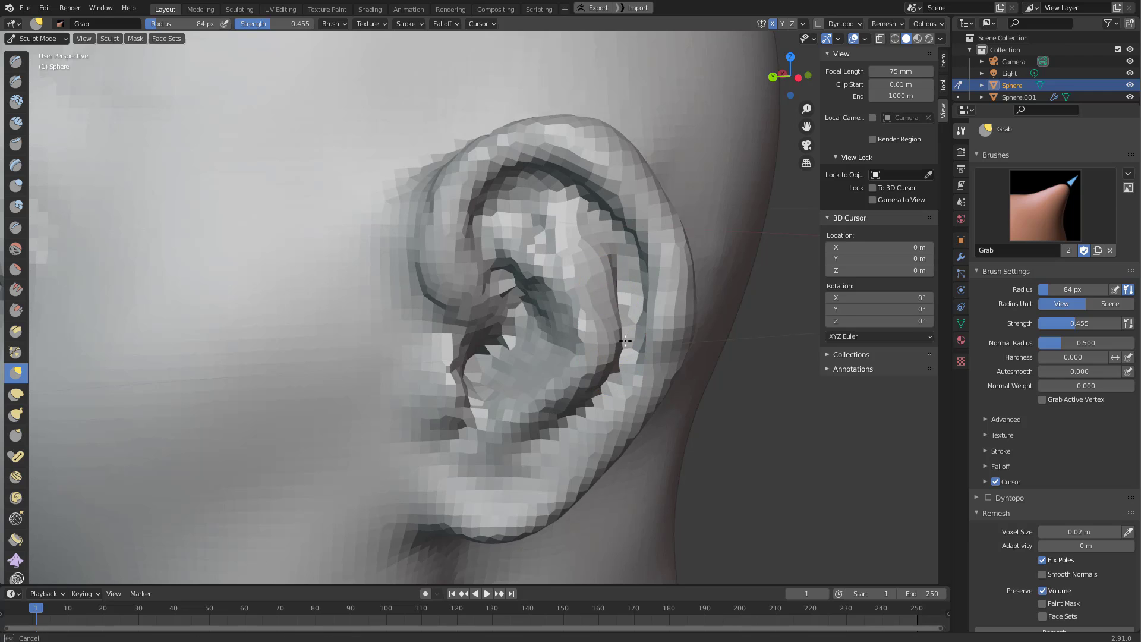
mouse_move(611, 298)
middle_down()
mouse_move(569, 306)
mouse_move(618, 315)
middle_up()
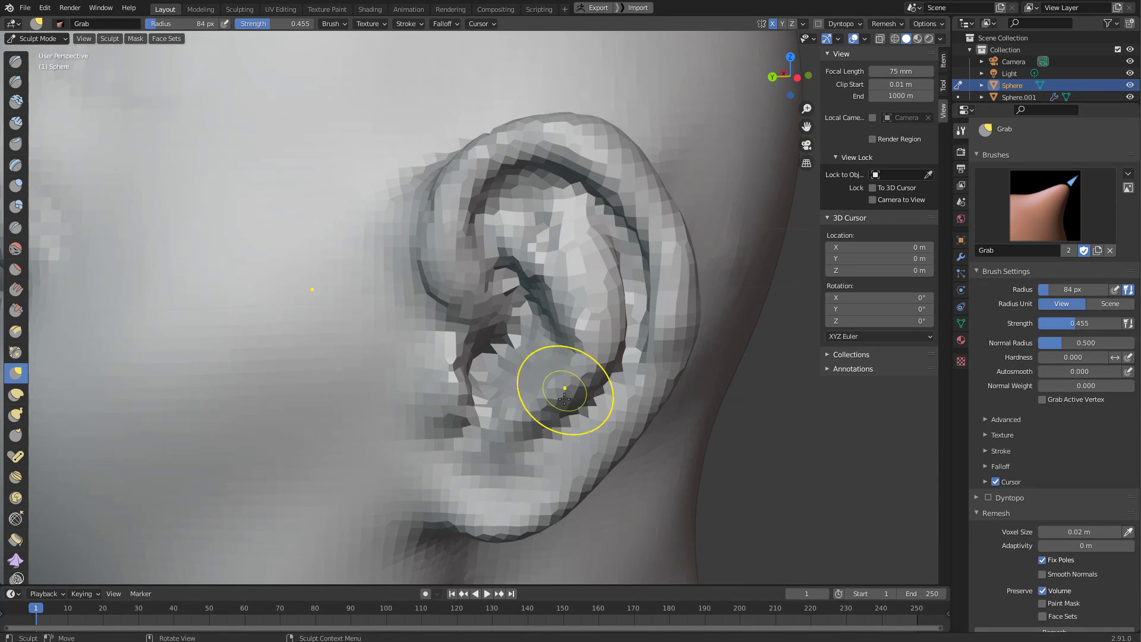
mouse_move(565, 397)
mouse_down()
mouse_move(532, 439)
mouse_move(534, 423)
mouse_move(486, 434)
mouse_up()
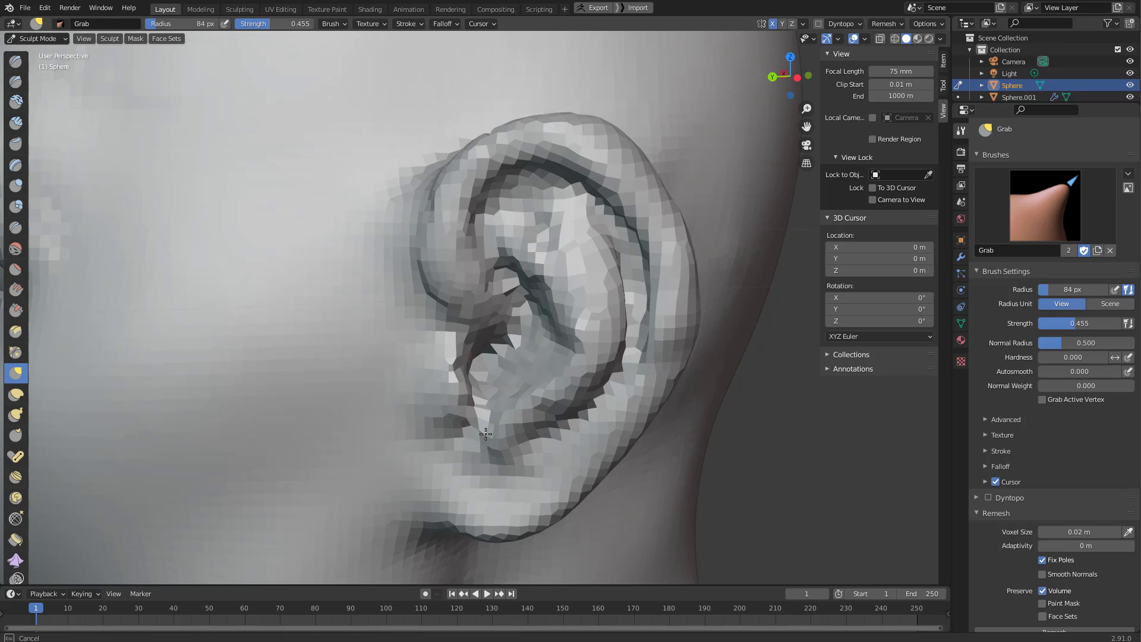
middle_drag(486, 434, 464, 453)
middle_drag(580, 328, 556, 296)
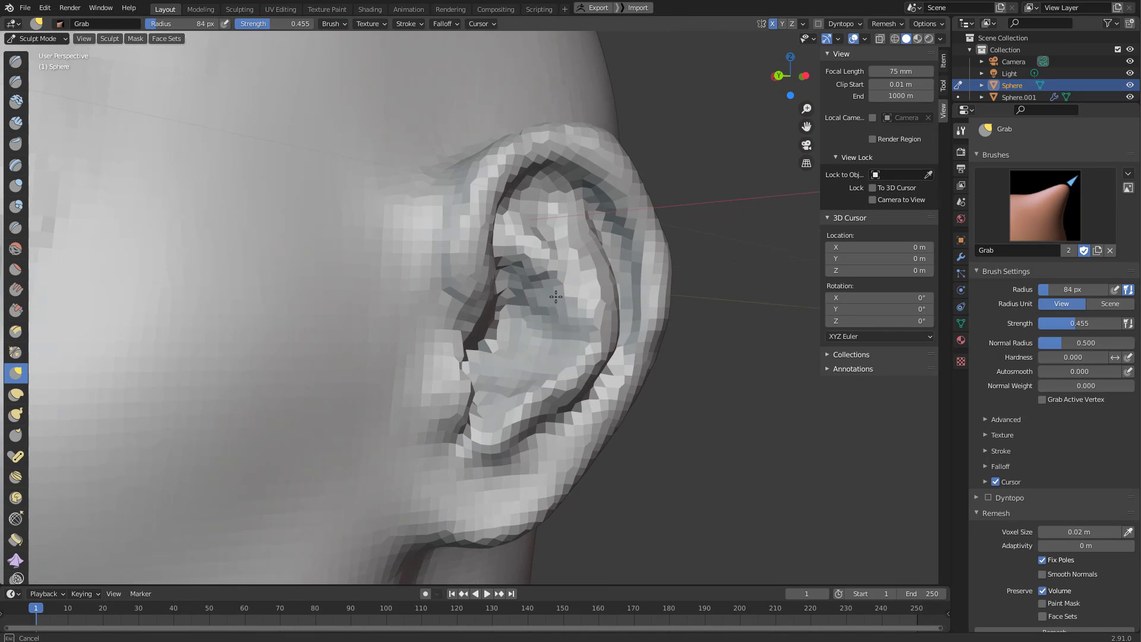
middle_drag(588, 197, 603, 217)
middle_drag(636, 254, 676, 309)
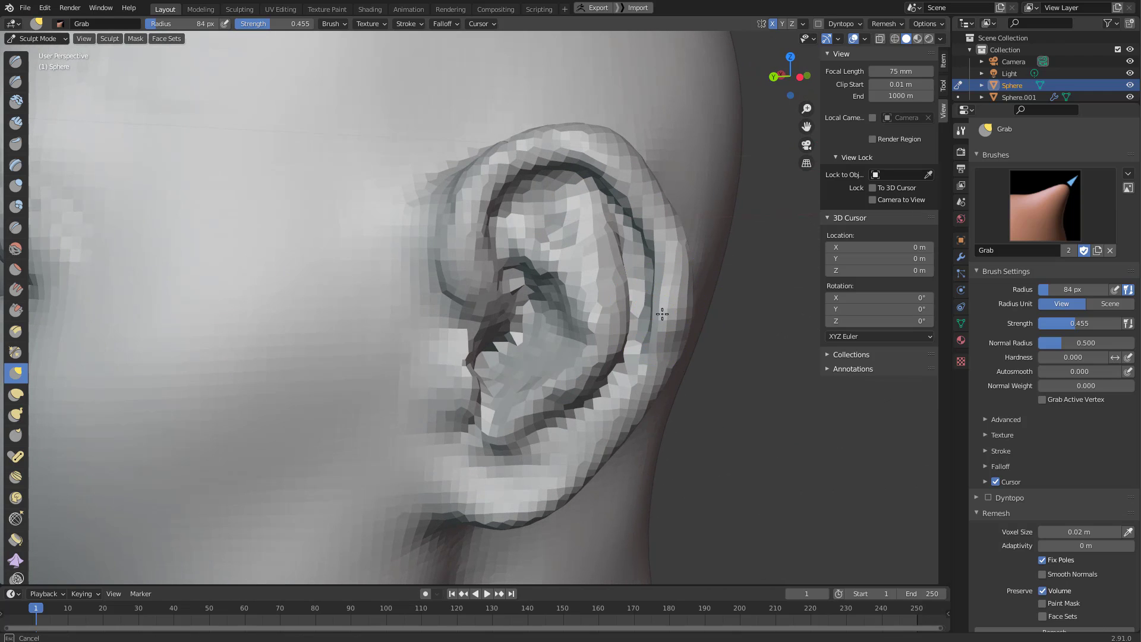
drag(663, 314, 669, 311)
Adjust the overall head and neck proportions with the Grab brush at 199 px.
scroll(661, 285, down, 8)
middle_drag(629, 297, 687, 330)
shift+middle_drag(686, 330, 696, 267)
scroll(694, 269, down, 2)
mouse_move(632, 324)
middle_down()
mouse_move(683, 339)
mouse_move(650, 335)
mouse_move(716, 333)
middle_up()
scroll(702, 306, up, 1)
key(f)
click(757, 199)
mouse_move(690, 189)
middle_down()
mouse_move(654, 184)
mouse_move(632, 259)
middle_up()
key(f)
click(654, 197)
middle_drag(642, 199, 588, 196)
middle_drag(668, 176, 715, 180)
scroll(666, 143, down, 2)
middle_drag(639, 252, 668, 246)
shift+middle_drag(661, 259, 653, 193)
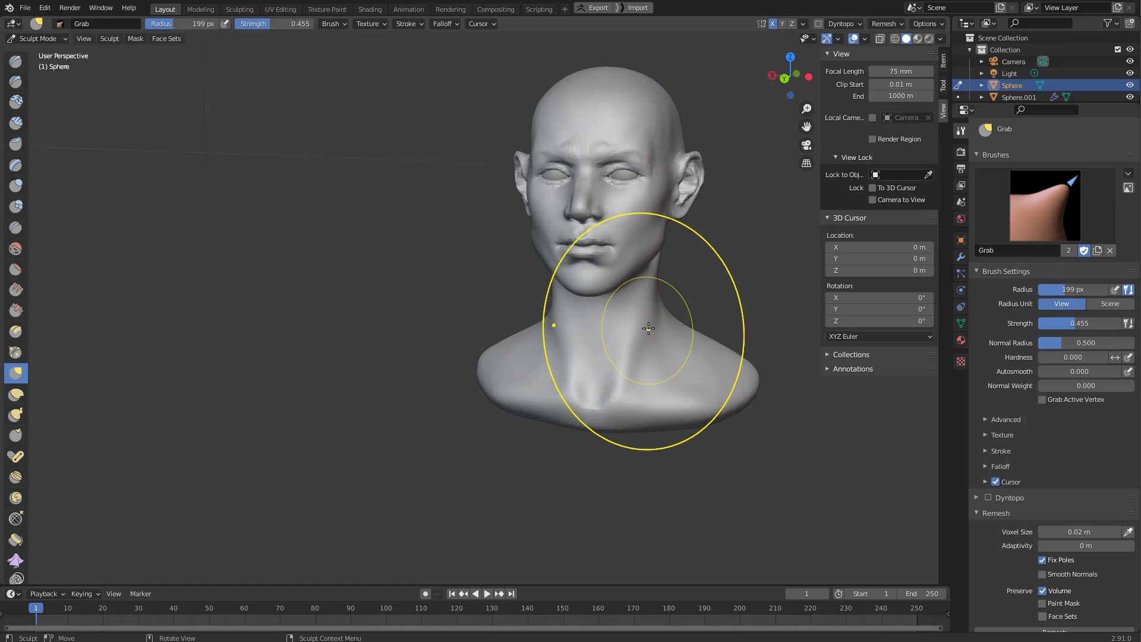
middle_drag(644, 317, 610, 309)
Adjust the ear's shape and placement against the head with the Grab brush at 155 px and 92 px.
key(f)
click(720, 228)
middle_drag(719, 225, 664, 212)
drag(681, 176, 680, 179)
middle_drag(680, 181, 734, 192)
key(f)
click(672, 215)
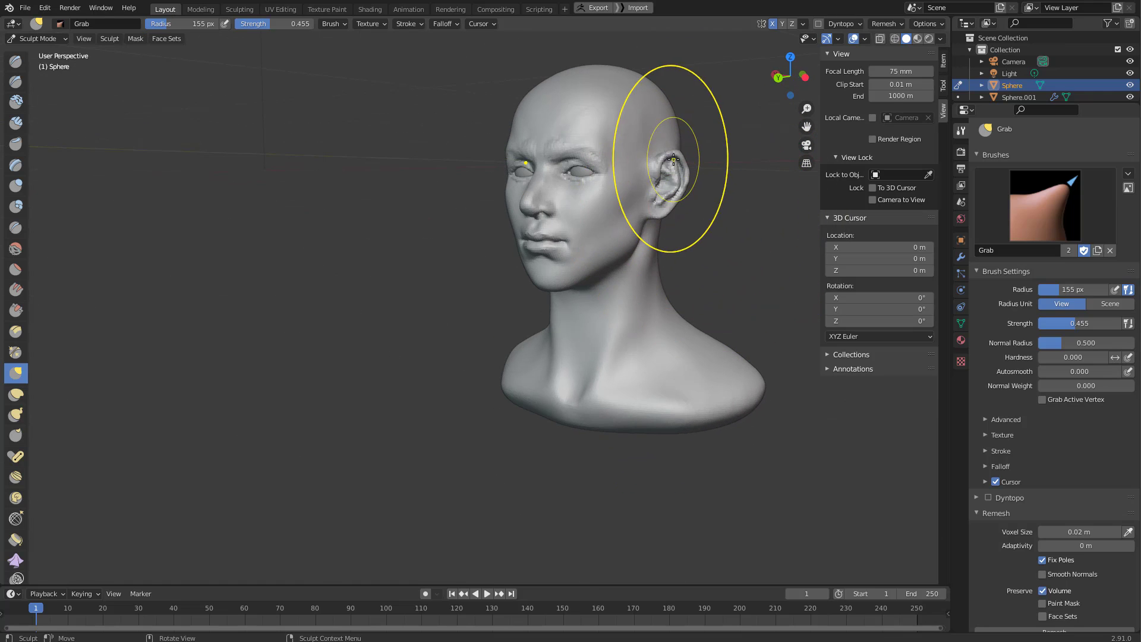
drag(670, 160, 671, 175)
key(f)
click(655, 214)
middle_drag(656, 223, 709, 210)
scroll(680, 244, up, 3)
mouse_move(681, 245)
middle_down()
mouse_move(721, 262)
mouse_move(566, 265)
mouse_move(604, 259)
mouse_move(649, 222)
mouse_move(661, 260)
middle_up()
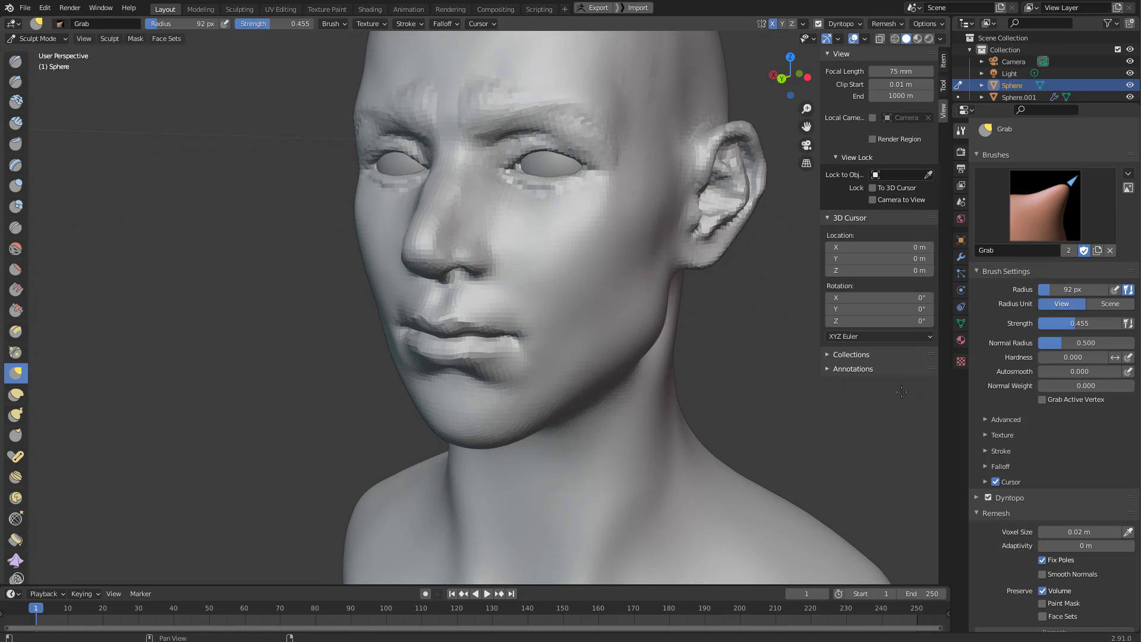
Enable Dyntopo for the head and expand its settings.
click(989, 498)
click(1137, 453)
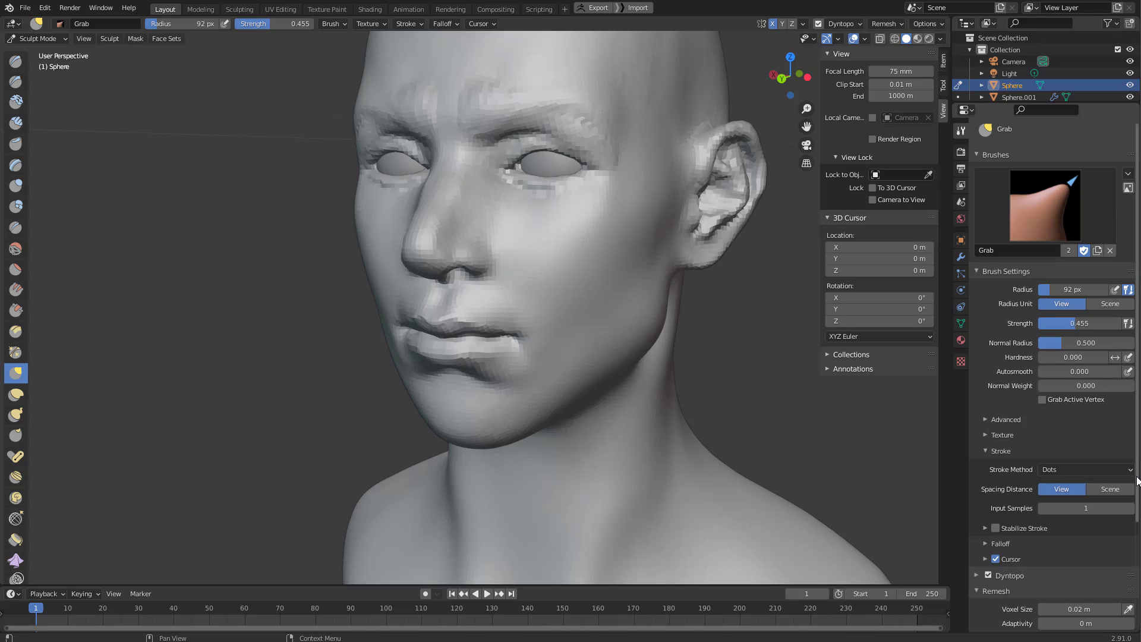
click(986, 452)
click(979, 498)
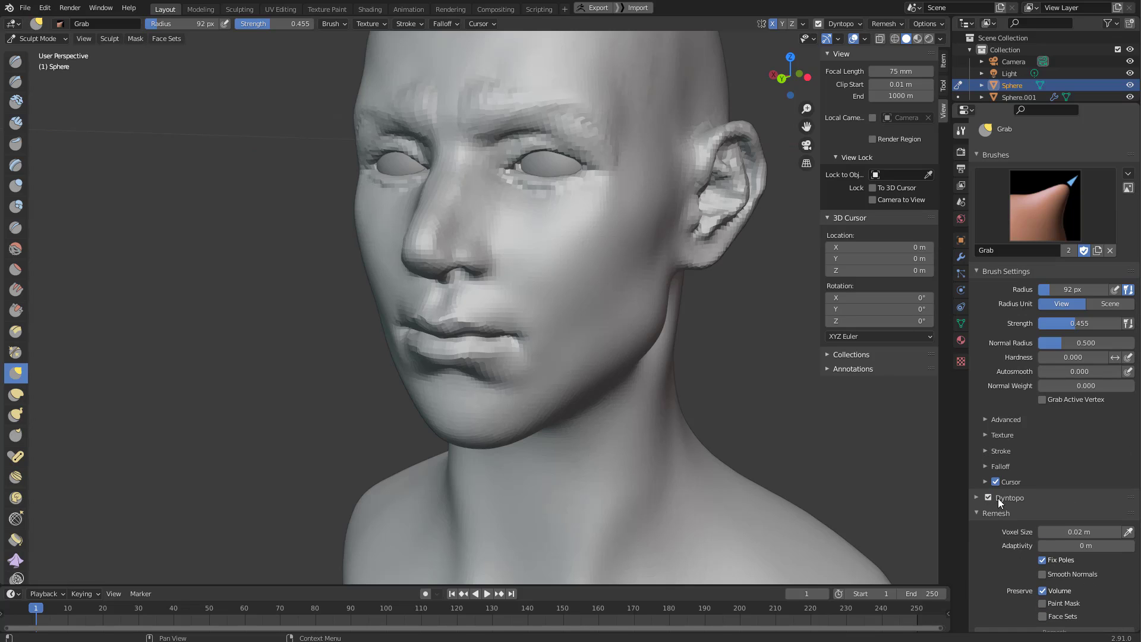
scroll(1131, 544, down, 5)
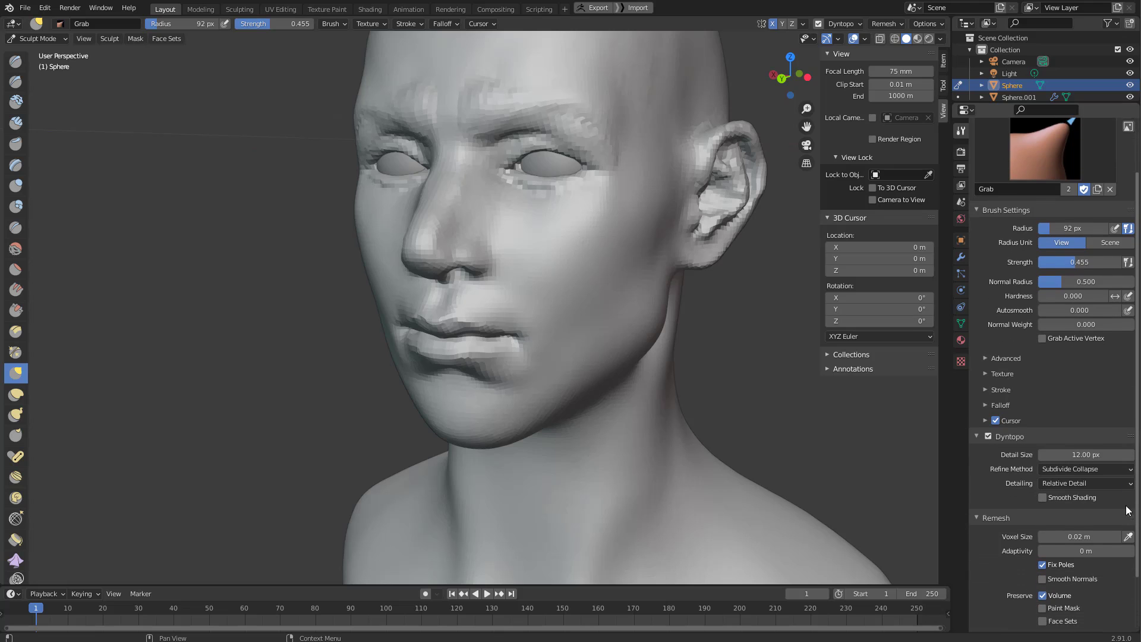
scroll(1129, 544, down, 1)
scroll(579, 408, up, 2)
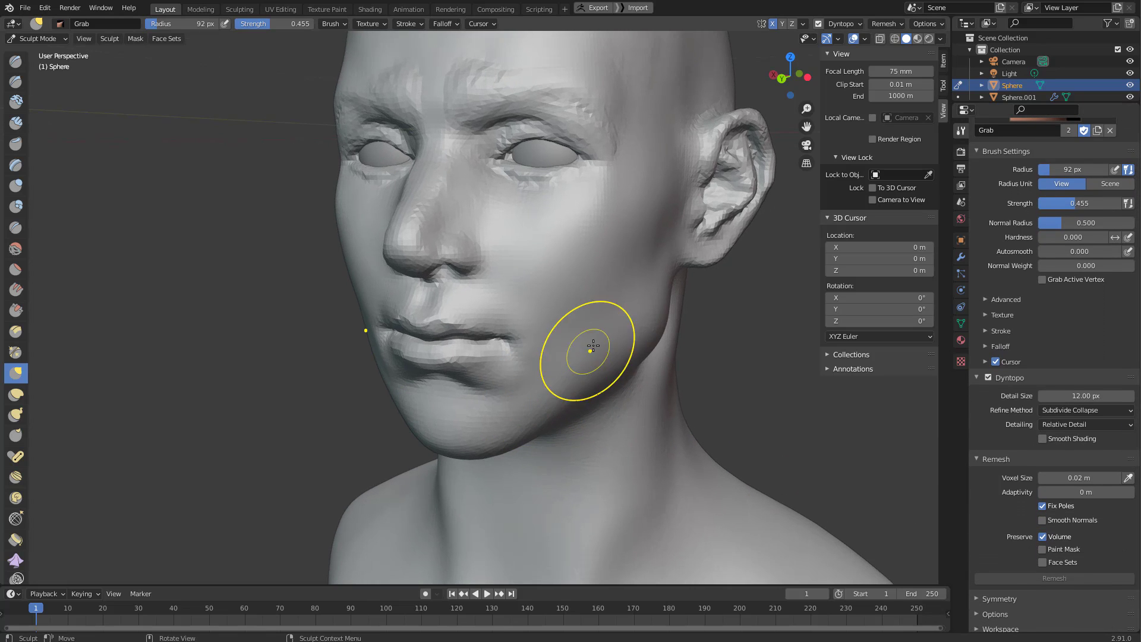
Show the wireframe overlay on the head mesh.
shift+middle_drag(642, 327, 624, 378)
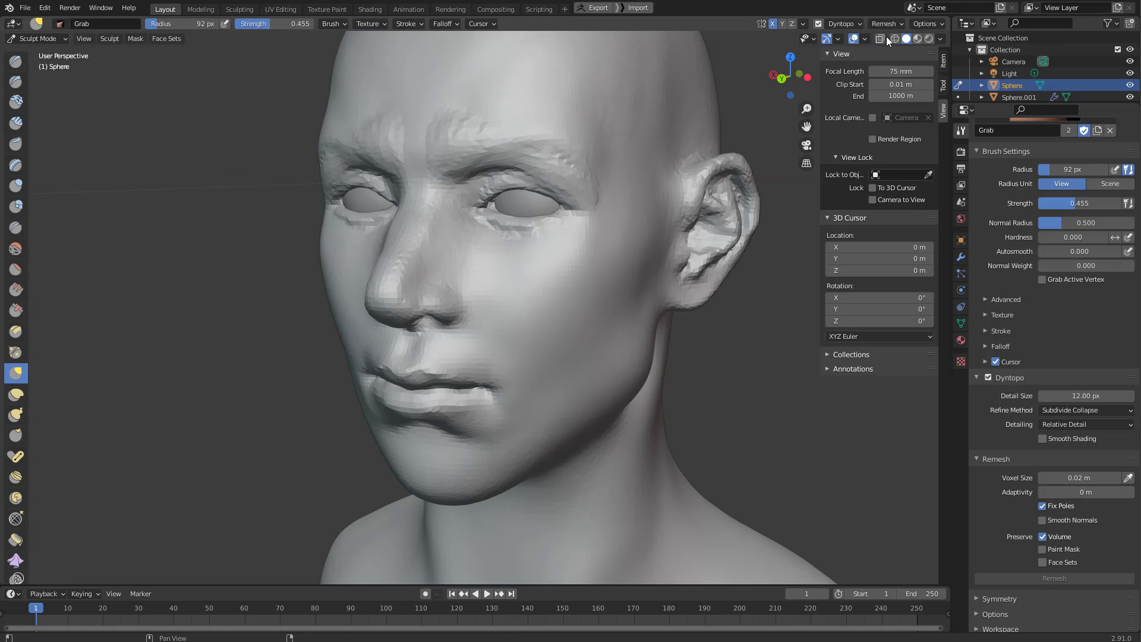
click(838, 40)
click(864, 39)
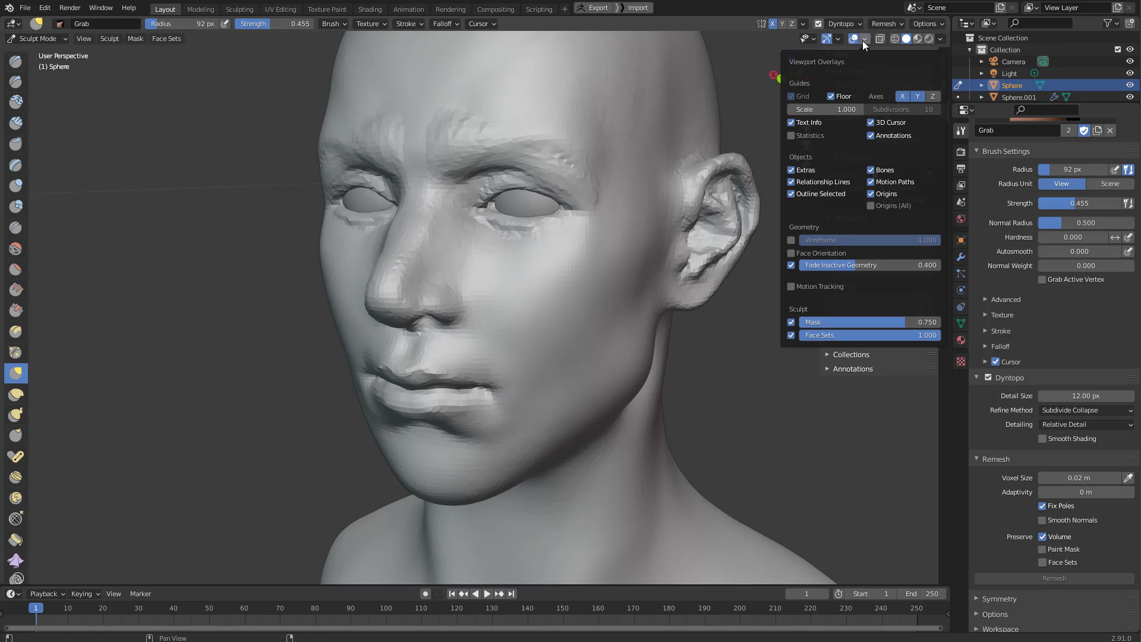
click(789, 239)
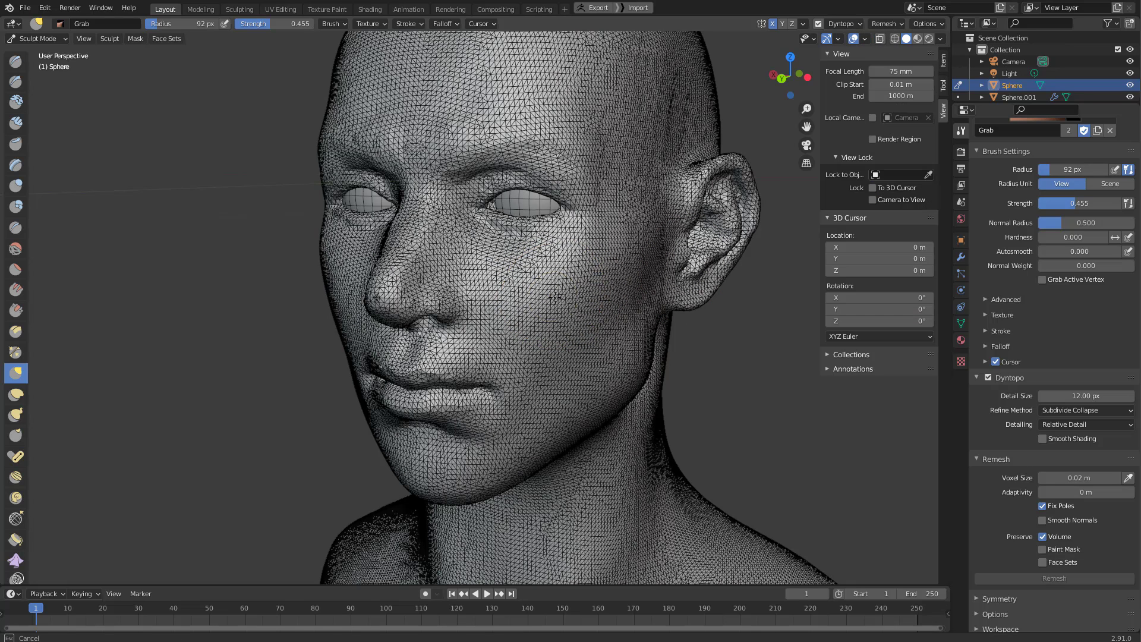
Test relative-detail Dyntopo with Clay Strips strokes on the cheek at up to 178 px and undo them.
key(c)
mouse_move(571, 270)
mouse_down()
mouse_move(553, 297)
mouse_move(606, 285)
mouse_up()
key(f)
click(642, 268)
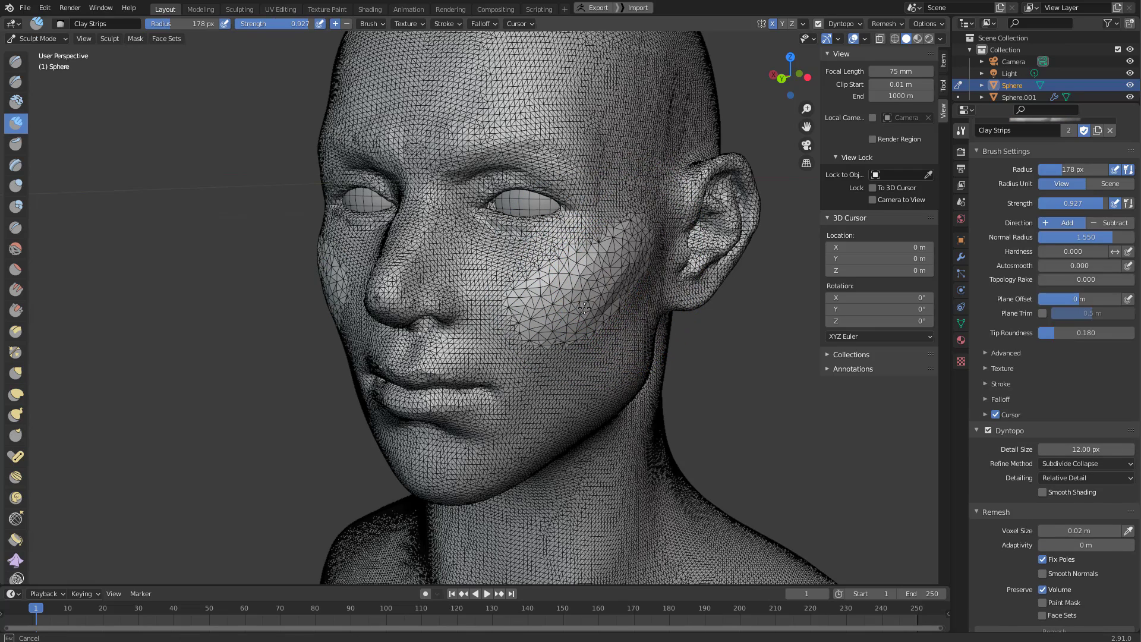
key(ctrl+z)
key(ctrl+z)
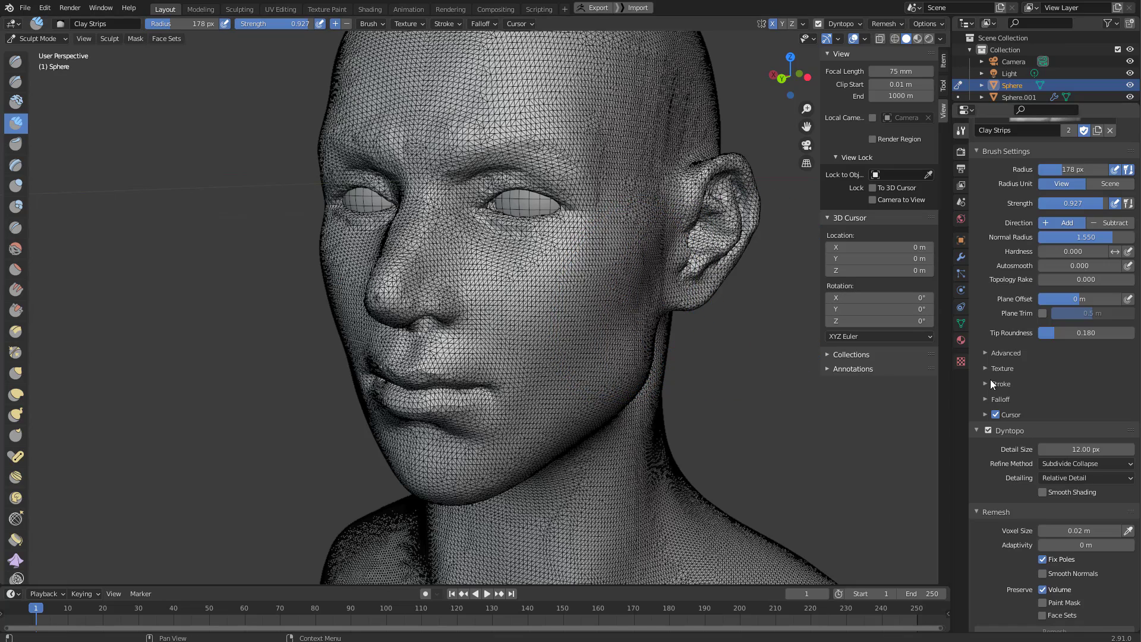
Set the Dyntopo detailing method to Brush Detail.
click(1087, 463)
click(1080, 479)
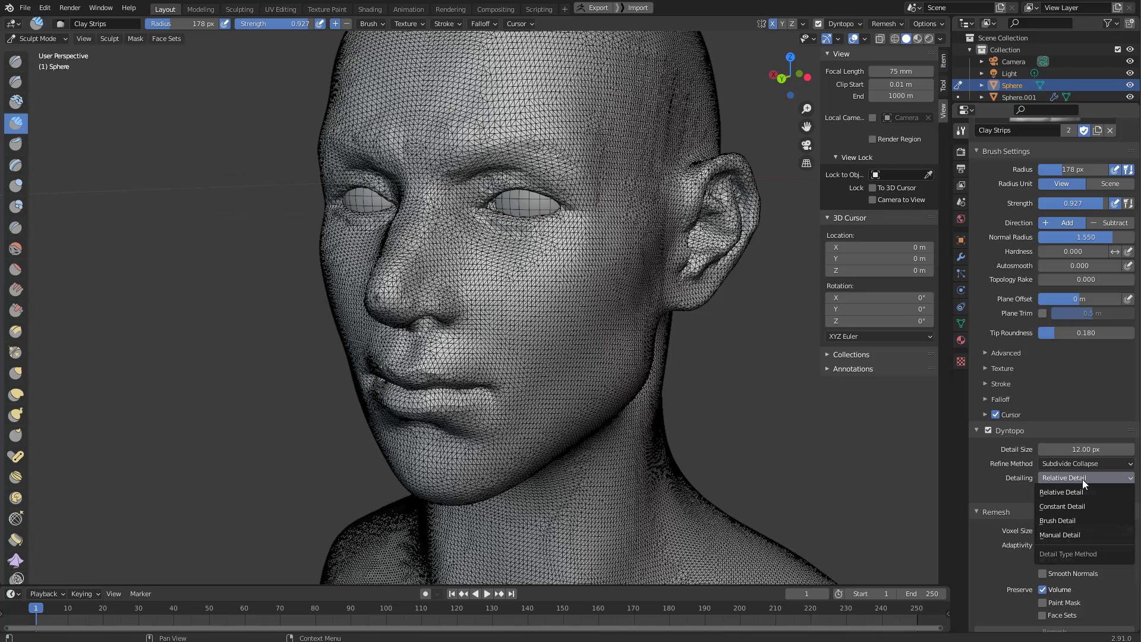
click(1073, 520)
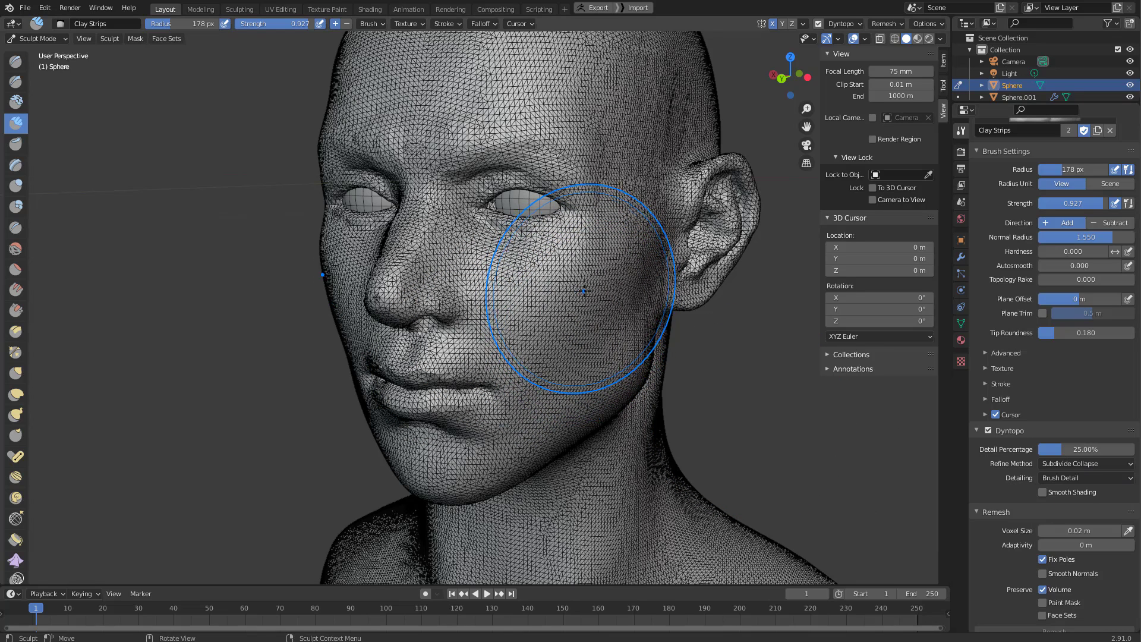
Test brush-based detail with a 63 px Clay Strips stroke on the cheek and undo it.
key(f)
click(521, 310)
mouse_move(566, 301)
mouse_down()
mouse_move(539, 323)
mouse_move(554, 335)
mouse_up()
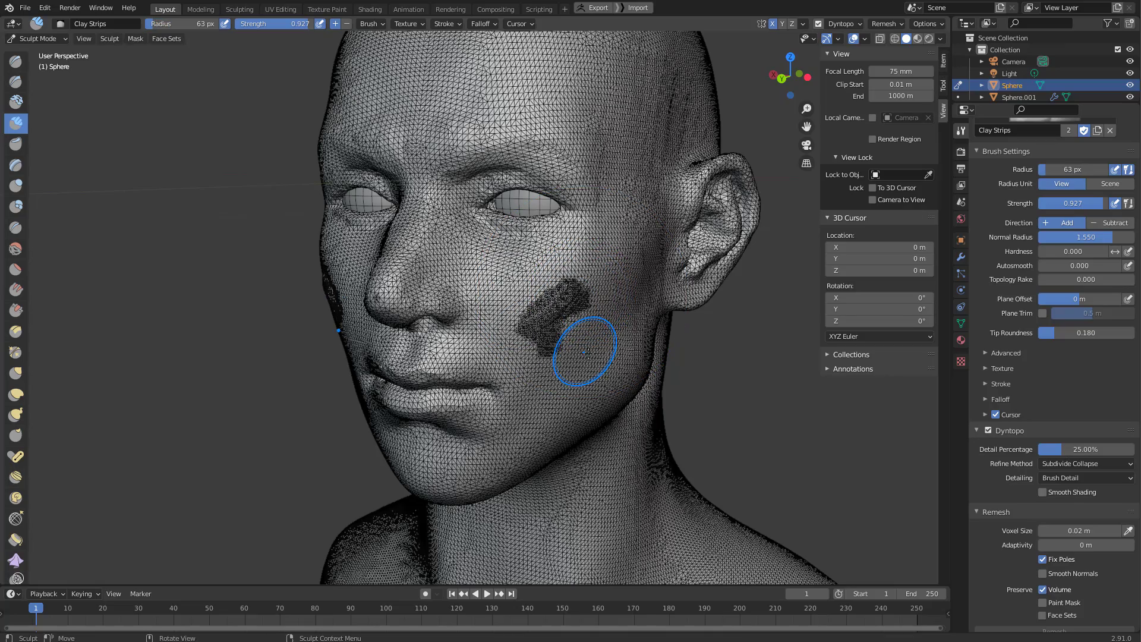
key(ctrl+z)
Turn off the wireframe overlay and frame the eye in close-up for sculpting.
mouse_move(527, 323)
middle_down()
mouse_move(547, 285)
mouse_move(512, 265)
middle_up()
scroll(515, 238, up, 1)
scroll(528, 234, up, 2)
shift+middle_drag(523, 128, 527, 224)
scroll(523, 232, up, 1)
scroll(526, 225, up, 6)
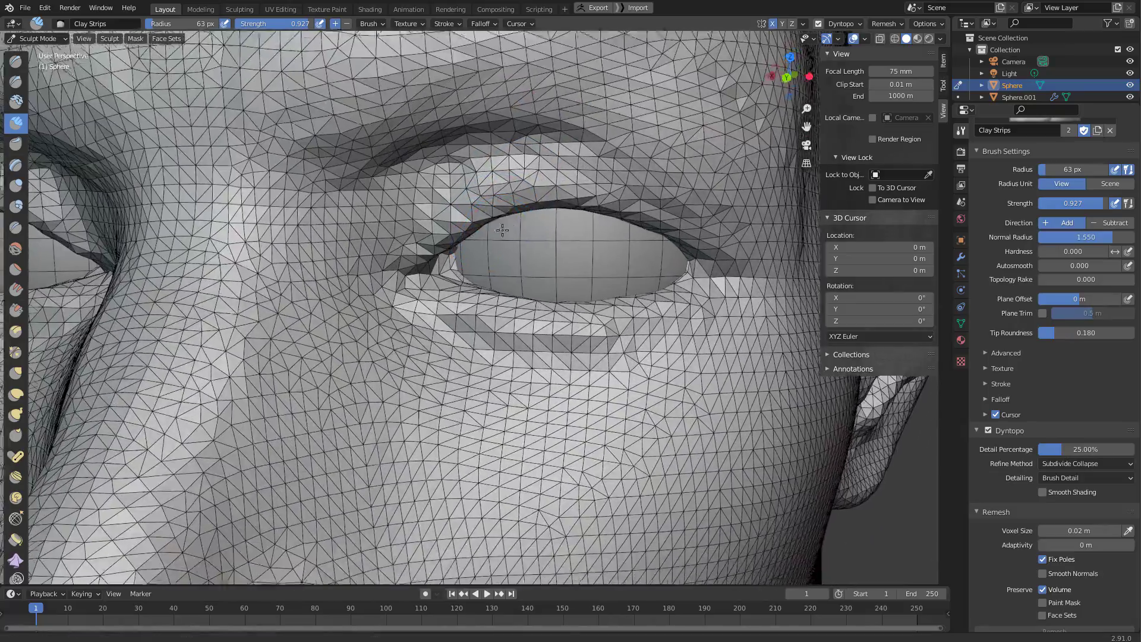
scroll(514, 228, up, 3)
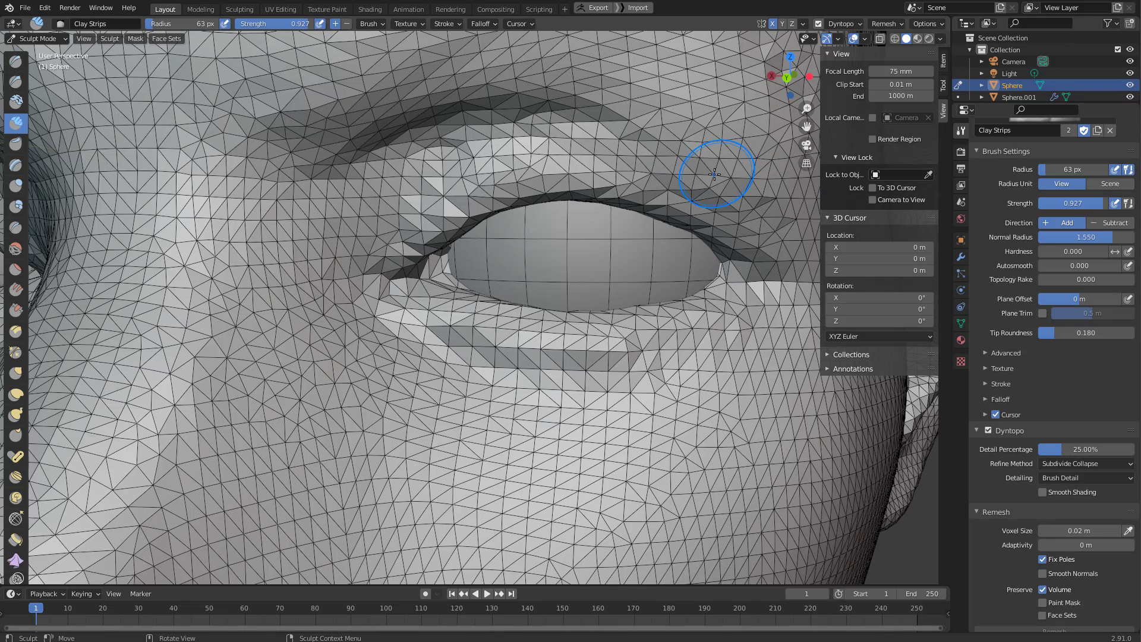
key(q)
click(687, 163)
mouse_move(530, 226)
shift+middle_down()
mouse_move(535, 194)
mouse_move(372, 242)
shift+middle_up()
scroll(501, 230, up, 1)
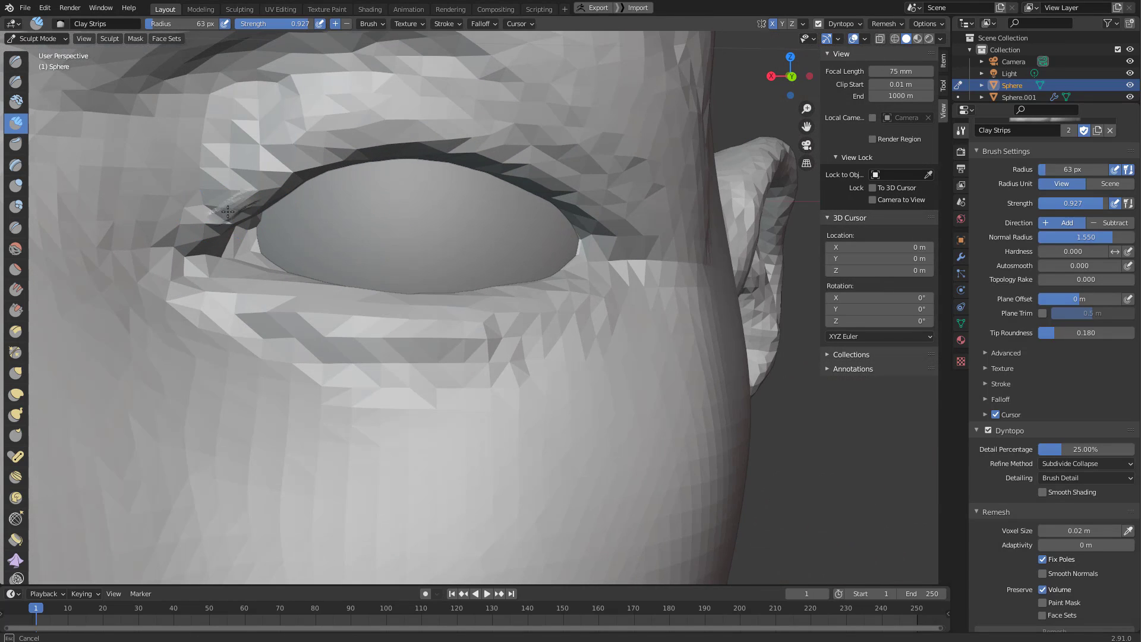
Undo the last changes around the eye and redo them to restore the eyeball's size.
key(ctrl+z)
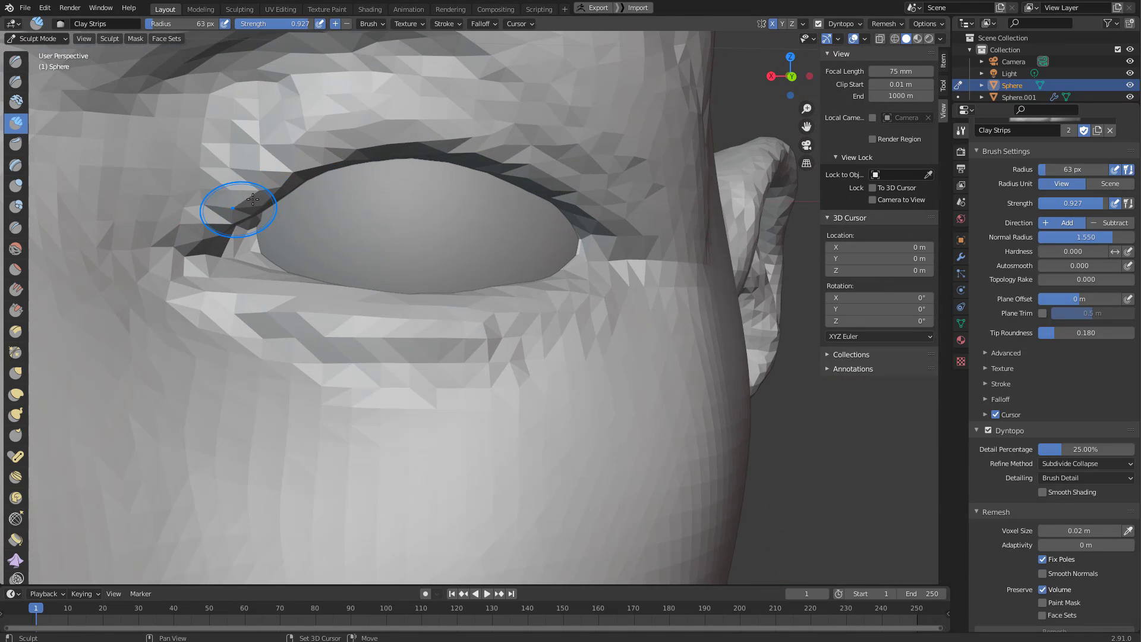
key(ctrl+shift+z)
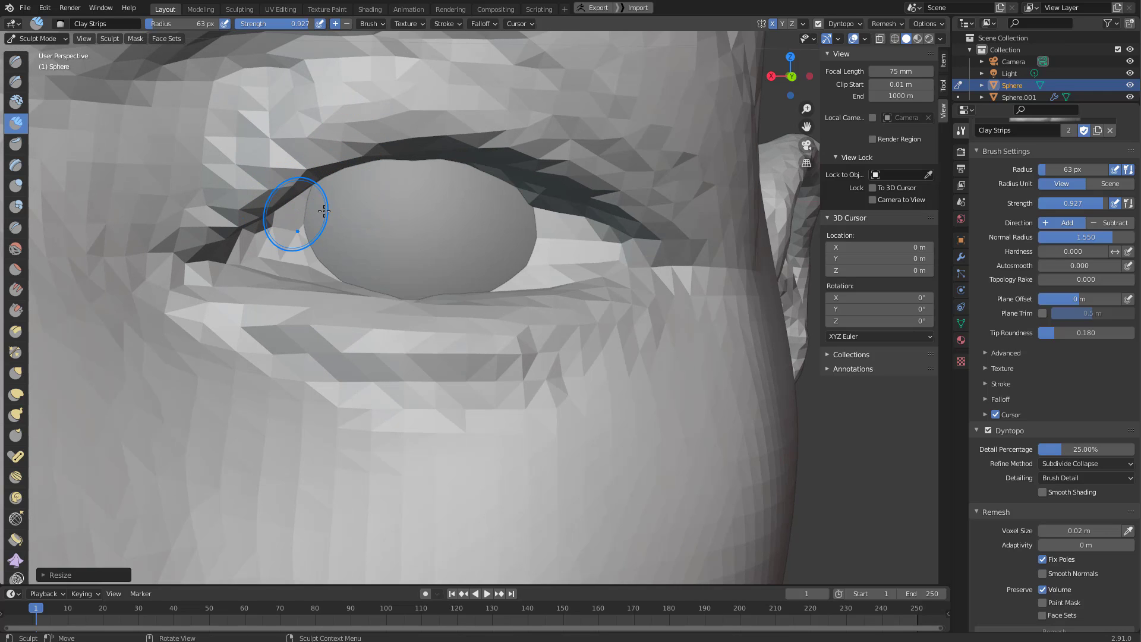
click(420, 241)
mouse_move(425, 256)
middle_down()
mouse_move(440, 234)
mouse_move(417, 232)
mouse_move(443, 224)
mouse_move(423, 195)
mouse_move(574, 184)
middle_up()
key(ctrl+shift+z)
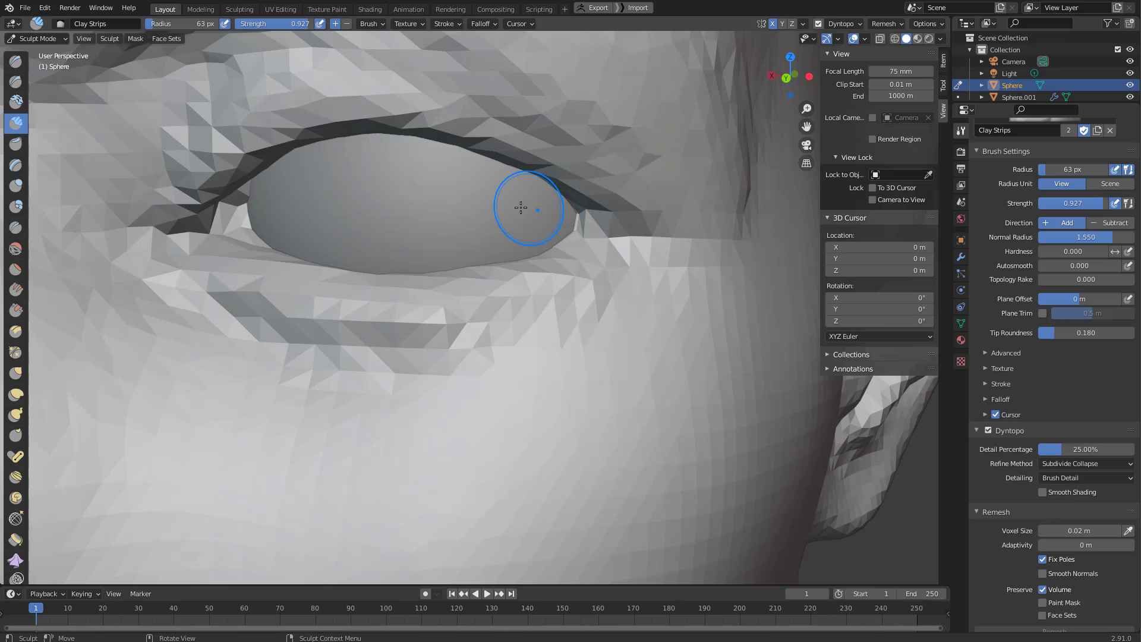
Choose the Simplify brush for reworking the mesh density around the eye.
middle_drag(505, 205, 536, 192)
ctrl+middle_drag(537, 192, 570, 269)
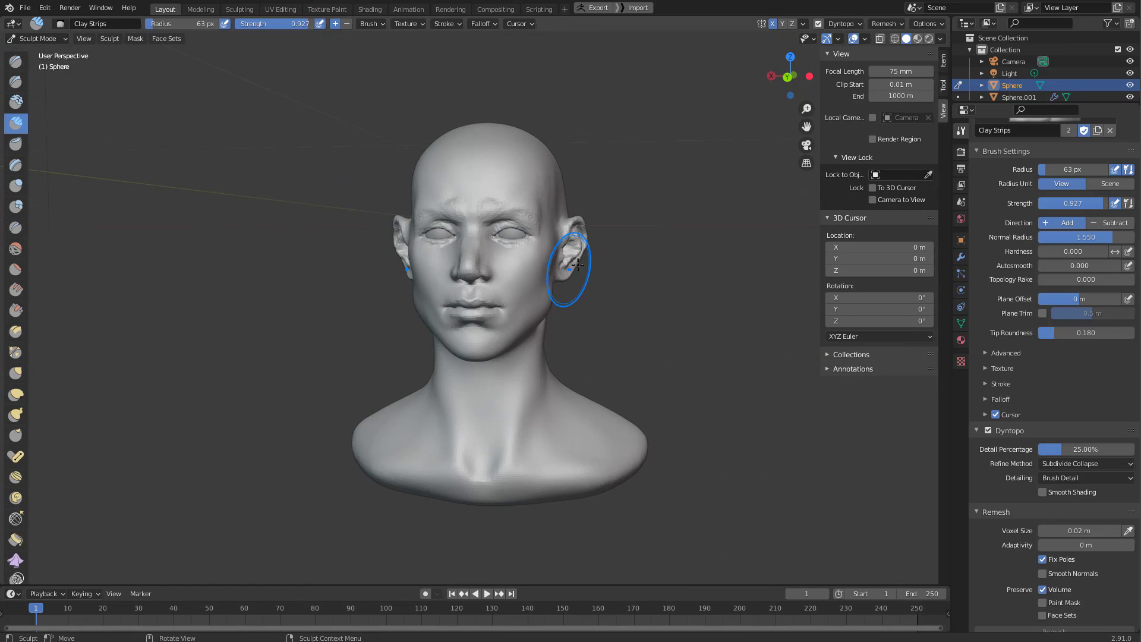
key(s)
right_click(629, 198)
middle_drag(488, 279, 519, 273)
ctrl+middle_drag(520, 273, 522, 222)
shift+middle_drag(522, 222, 437, 216)
mouse_move(437, 269)
shift+middle_down()
mouse_move(443, 286)
mouse_move(426, 315)
mouse_move(427, 280)
shift+middle_up()
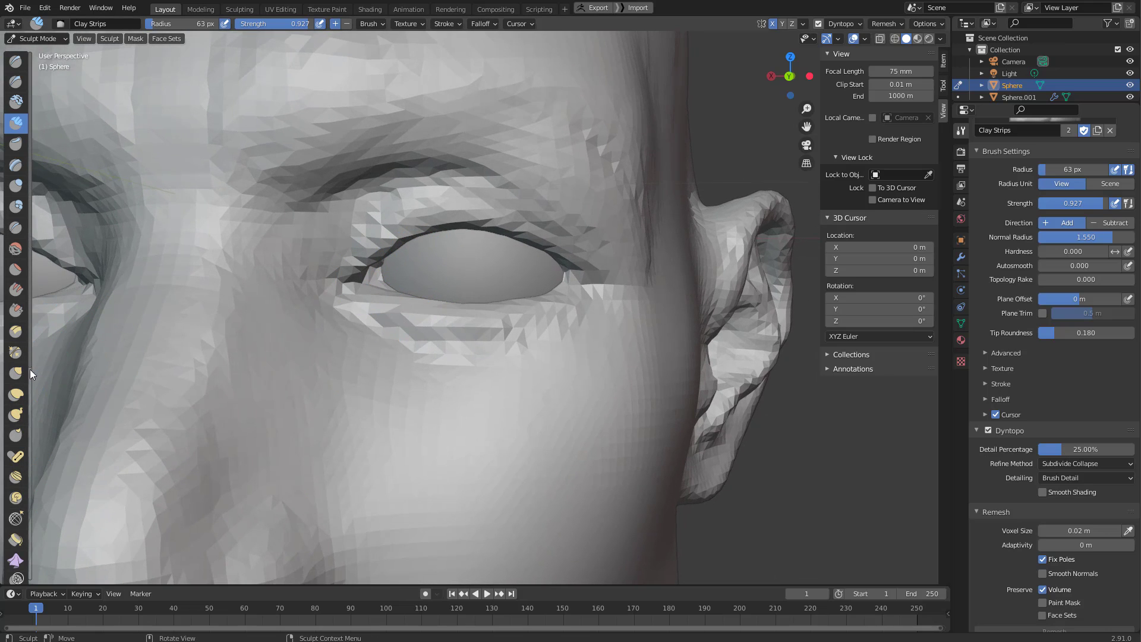
key(5)
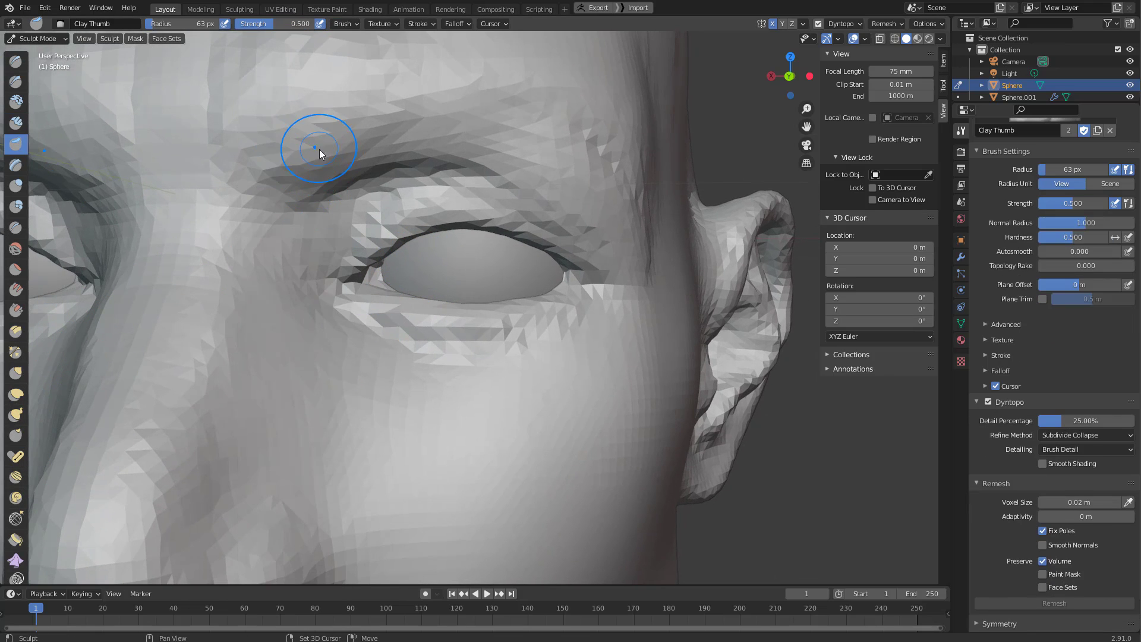
key(shift+space)
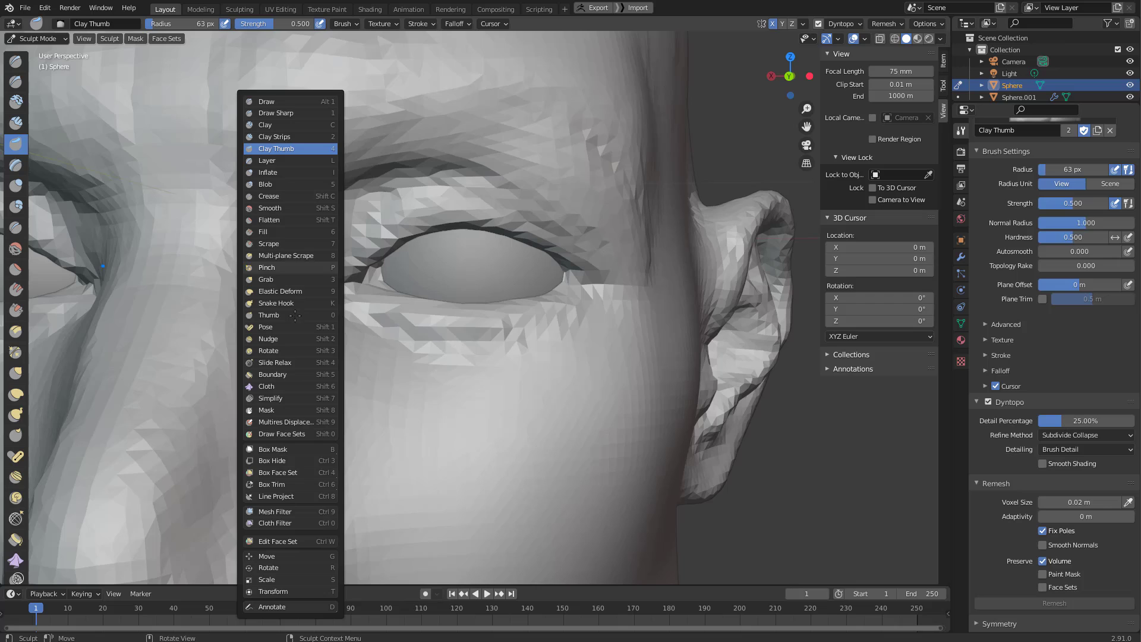
click(294, 398)
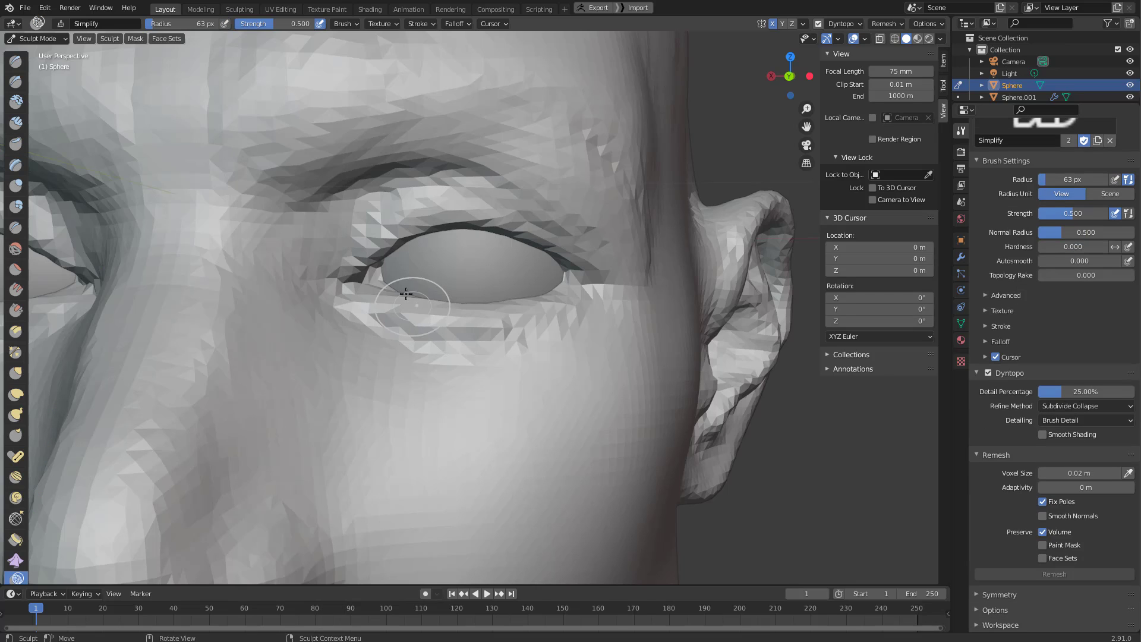
Set the Simplify brush's radius to 147 px and its strength to 0.473.
key(f)
click(420, 234)
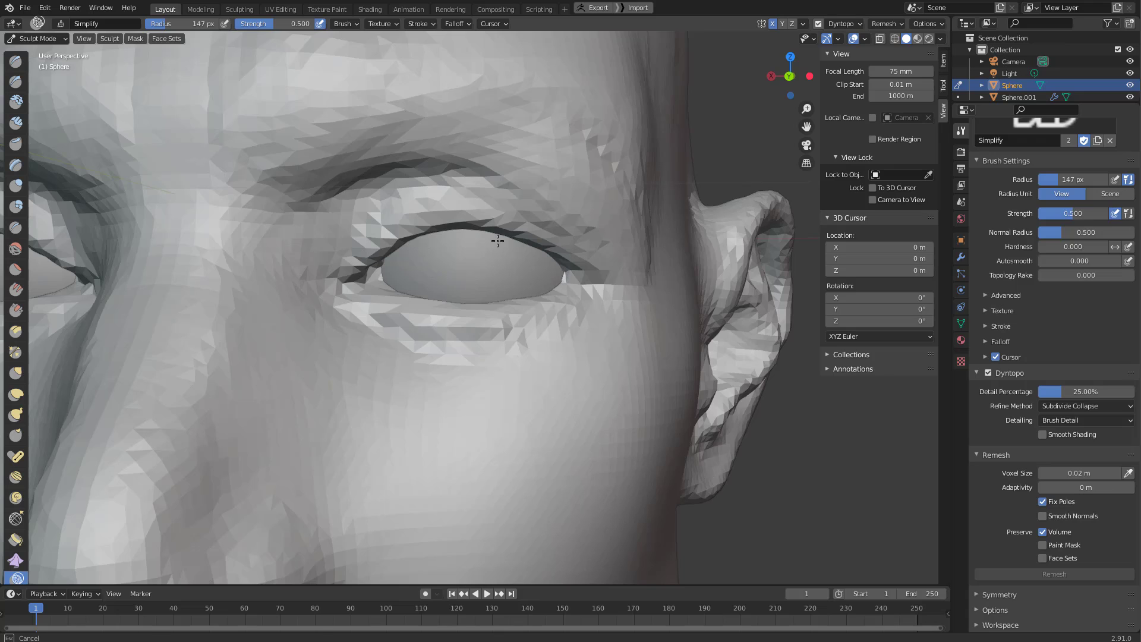
key(shift+f)
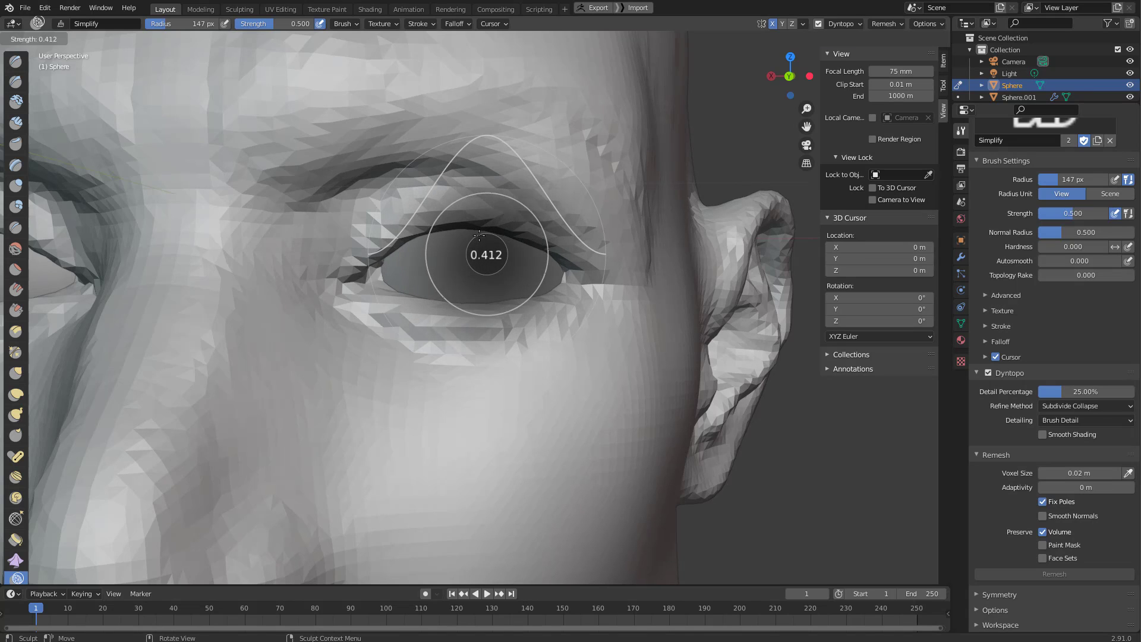
click(478, 233)
middle_drag(476, 238, 461, 237)
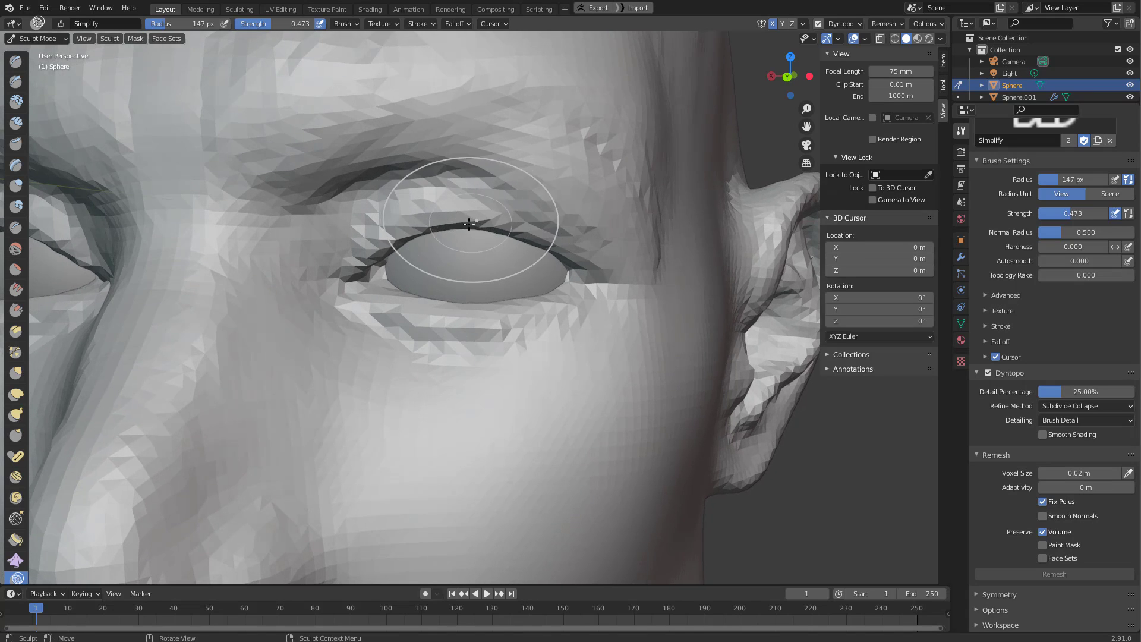
Show the mesh edges over the solid-shaded head with the wireframe overlay.
key(shift+z)
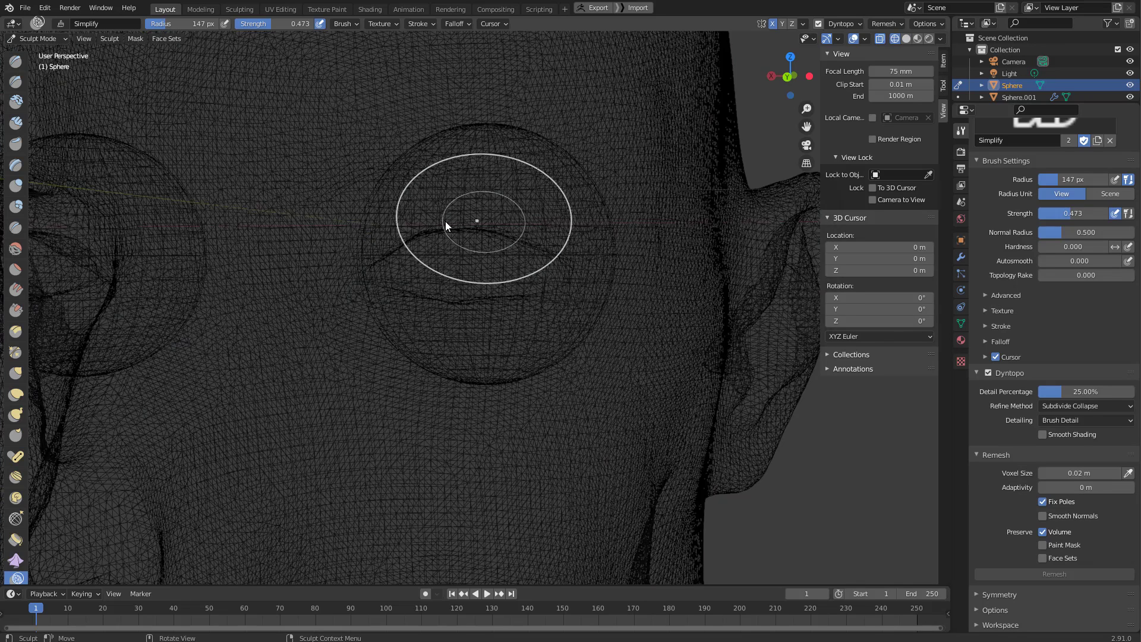
key(shift+z)
key(z)
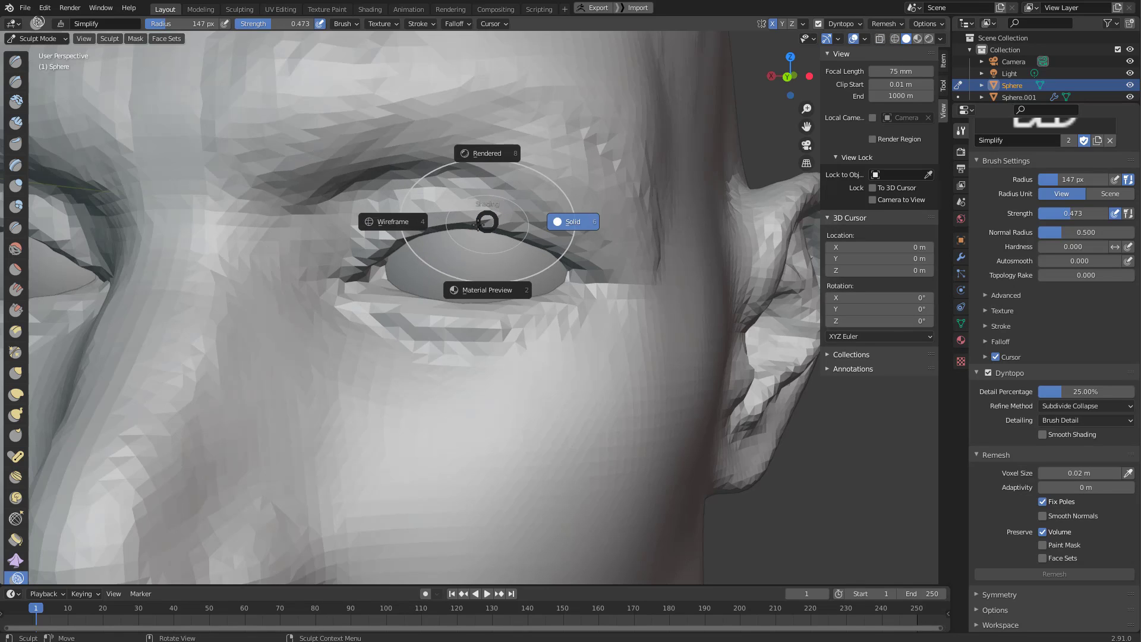
click(571, 225)
key(q)
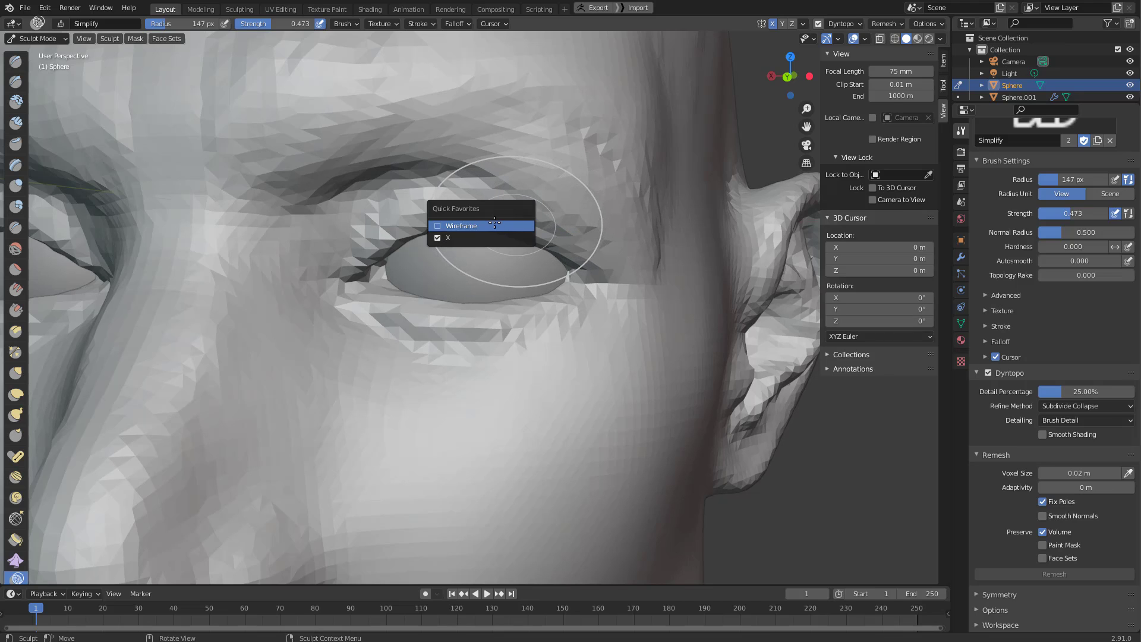
click(494, 225)
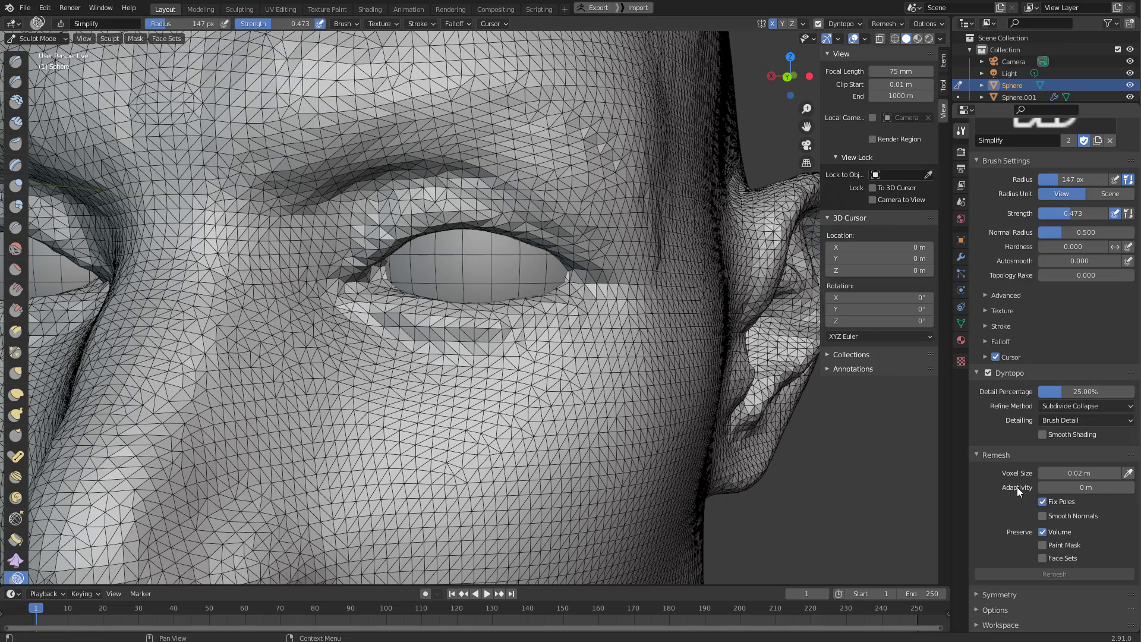
Set the Simplify radius to 67 px and even out the mesh density along the eyelids.
key(f)
click(615, 274)
mouse_move(547, 309)
mouse_down()
mouse_move(437, 324)
mouse_move(511, 317)
mouse_move(475, 227)
mouse_up()
click(516, 230)
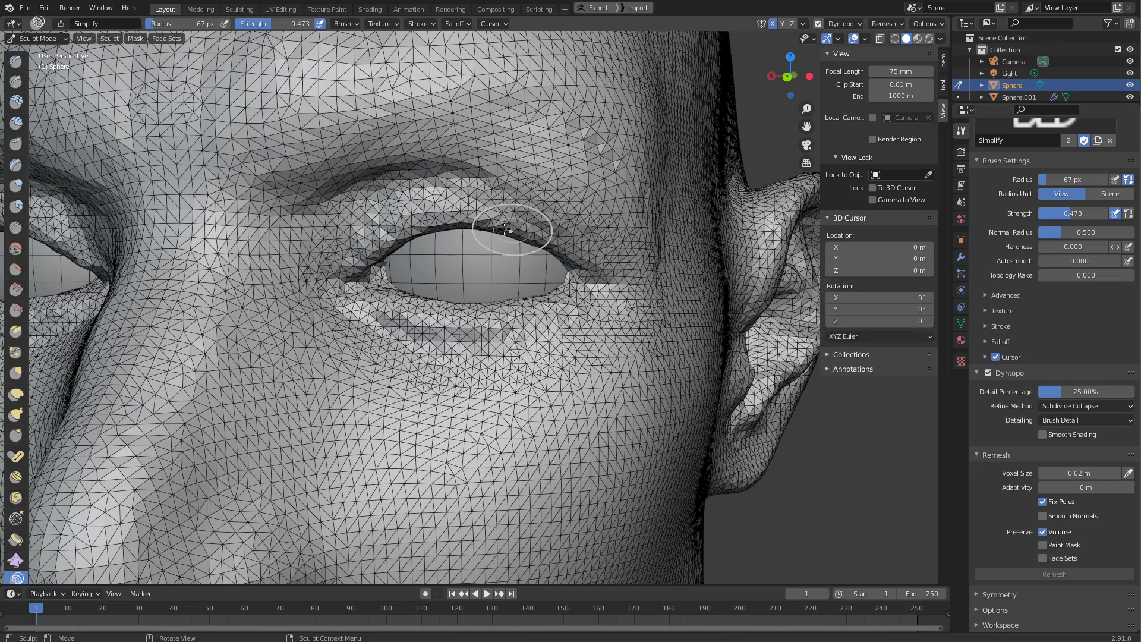
Brush Simplify over the inner eye corner, upper lid and outer under-eye area, enlarging the radius to 86 px.
key(f)
click(443, 233)
mouse_move(340, 253)
mouse_down()
mouse_move(425, 223)
mouse_move(521, 235)
mouse_move(451, 324)
mouse_move(368, 297)
mouse_up()
key(f)
click(400, 183)
mouse_move(392, 184)
mouse_down()
mouse_move(505, 149)
mouse_move(574, 184)
mouse_move(327, 297)
mouse_move(599, 357)
mouse_move(606, 326)
mouse_up()
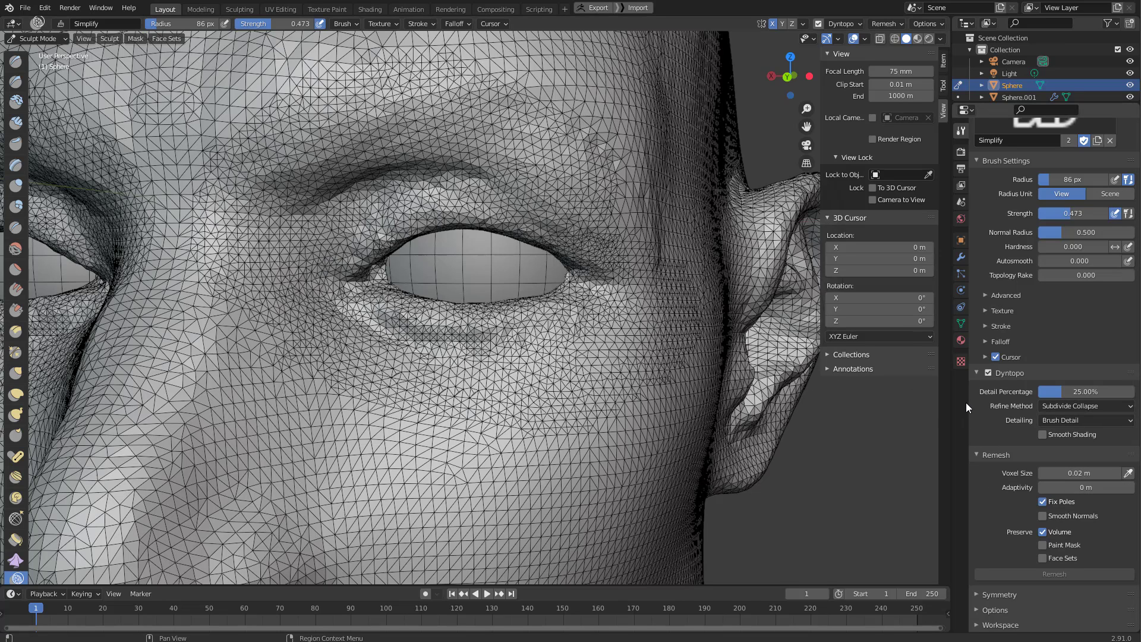
Set the Dyntopo detailing method to Constant Detail, then test a Simplify stroke across the cheek and undo it.
click(1083, 422)
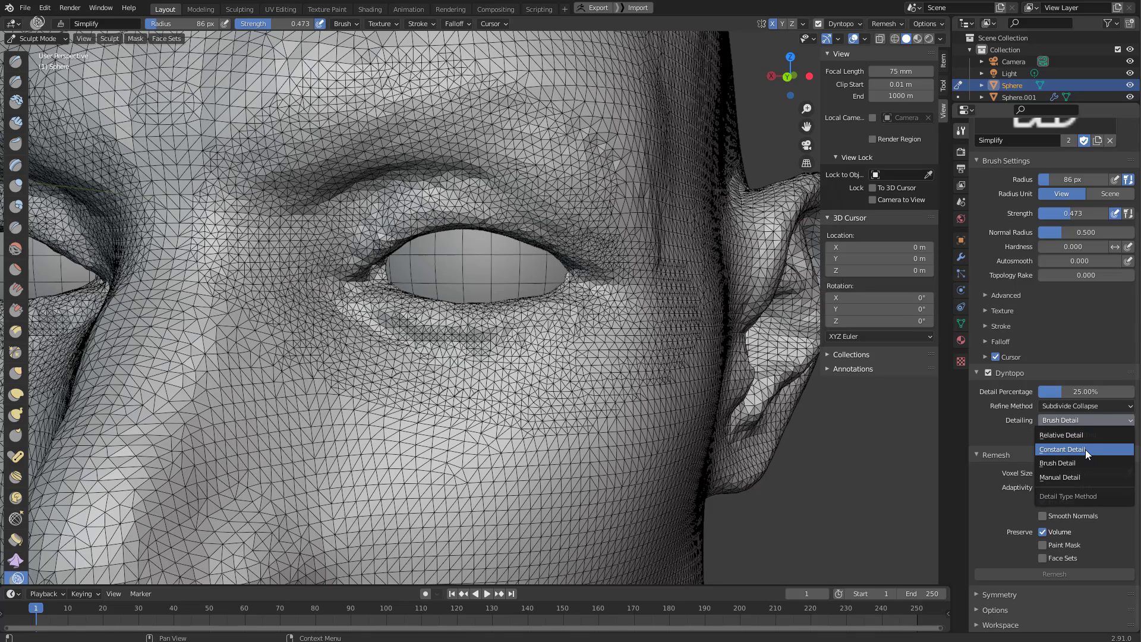
click(1086, 449)
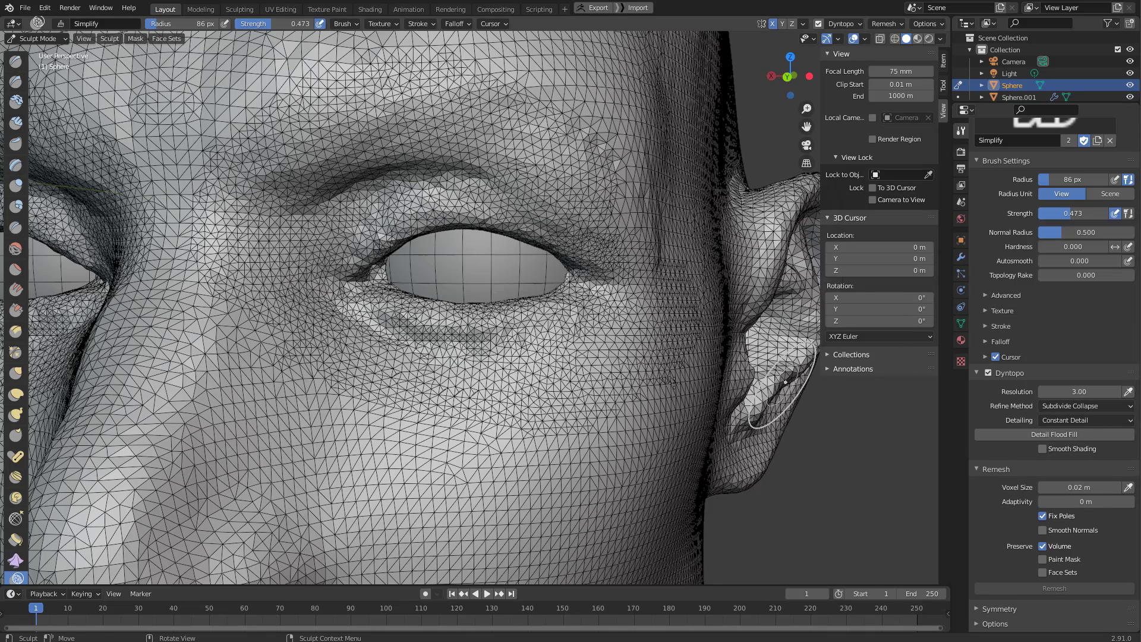
drag(429, 460, 657, 408)
key(ctrl+z)
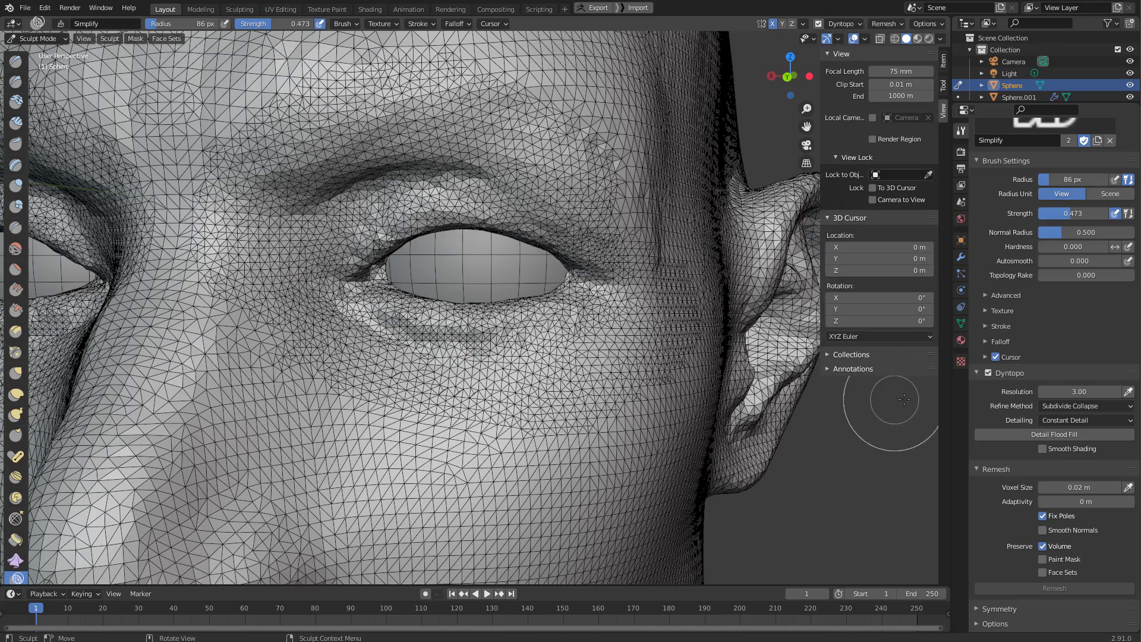
Test Simplify strokes below the eye at Dyntopo resolutions of 1 and 10, undoing each one.
click(1083, 392)
key(Return)
drag(381, 348, 565, 377)
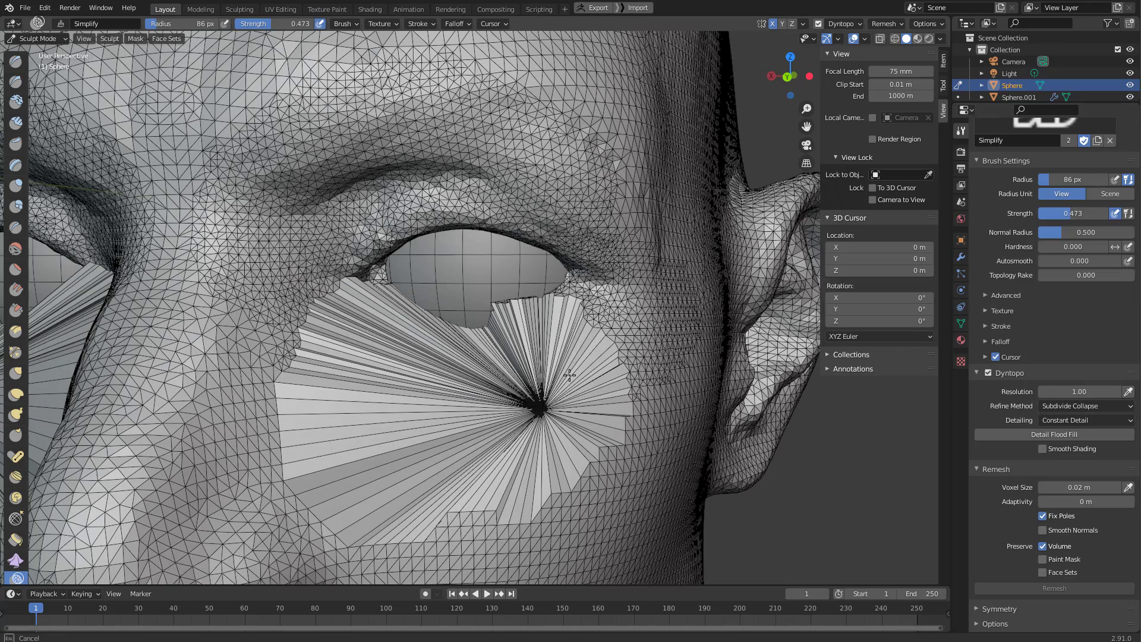
key(ctrl+z)
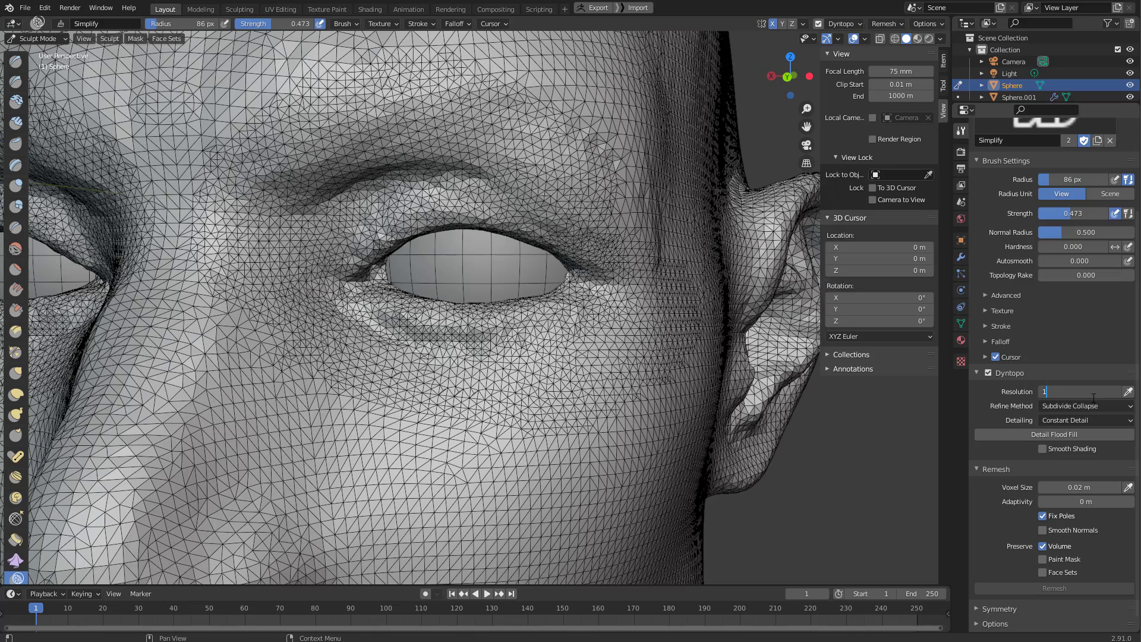
key(Return)
mouse_move(416, 334)
mouse_down()
mouse_move(469, 346)
mouse_move(535, 336)
mouse_up()
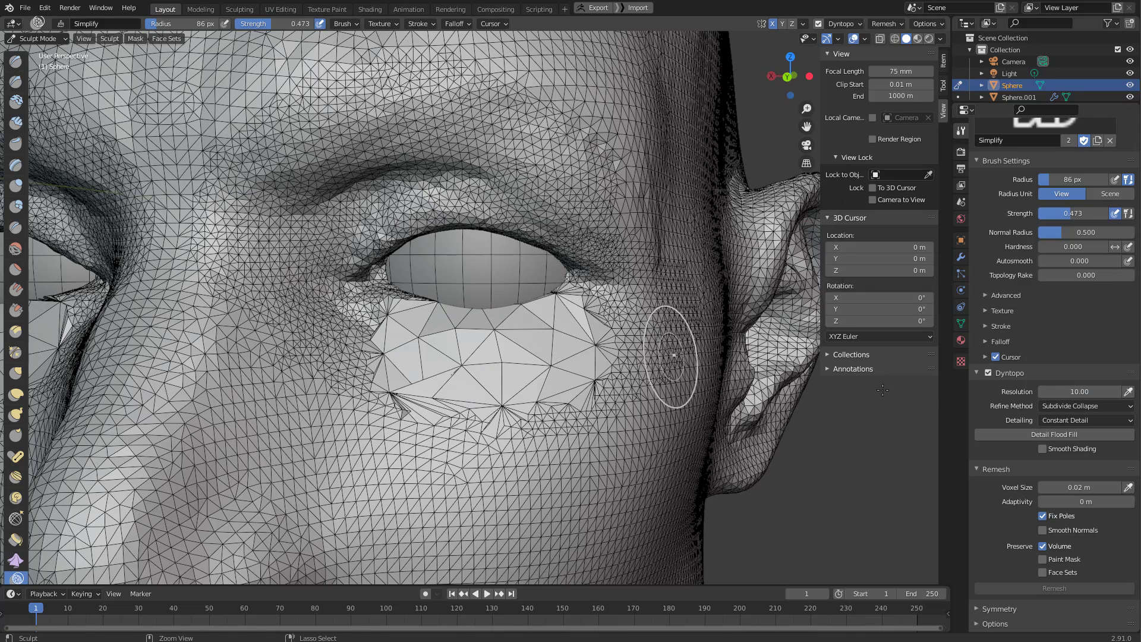
key(ctrl+z)
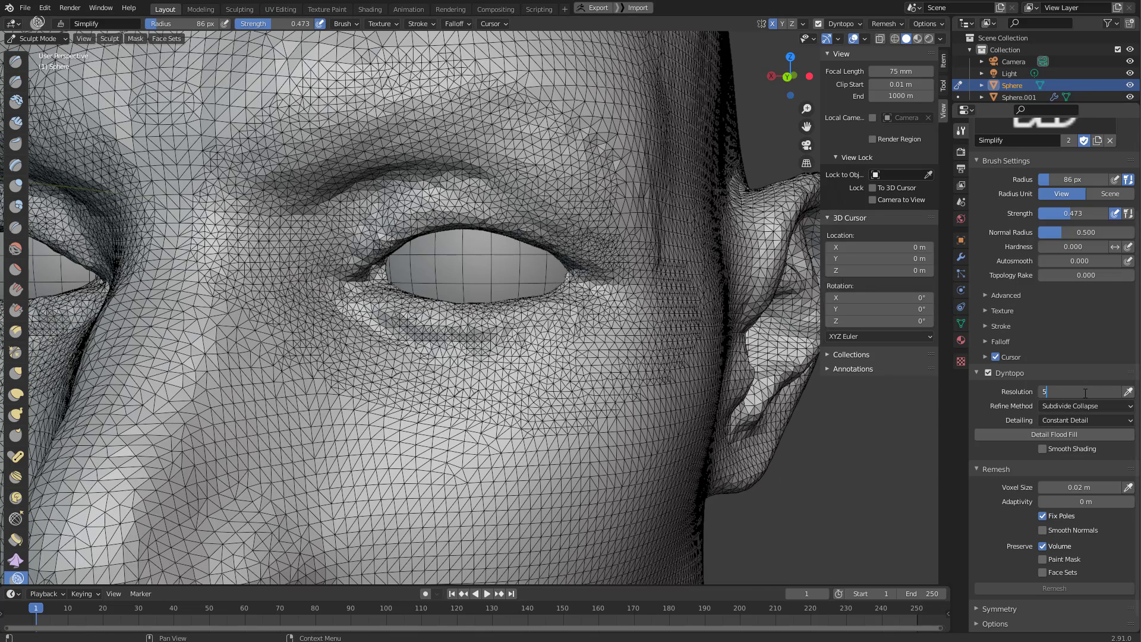
Test a Simplify stroke below the eye at a Dyntopo resolution of 50.
click(1083, 394)
text(50)
key(Return)
drag(410, 336, 559, 333)
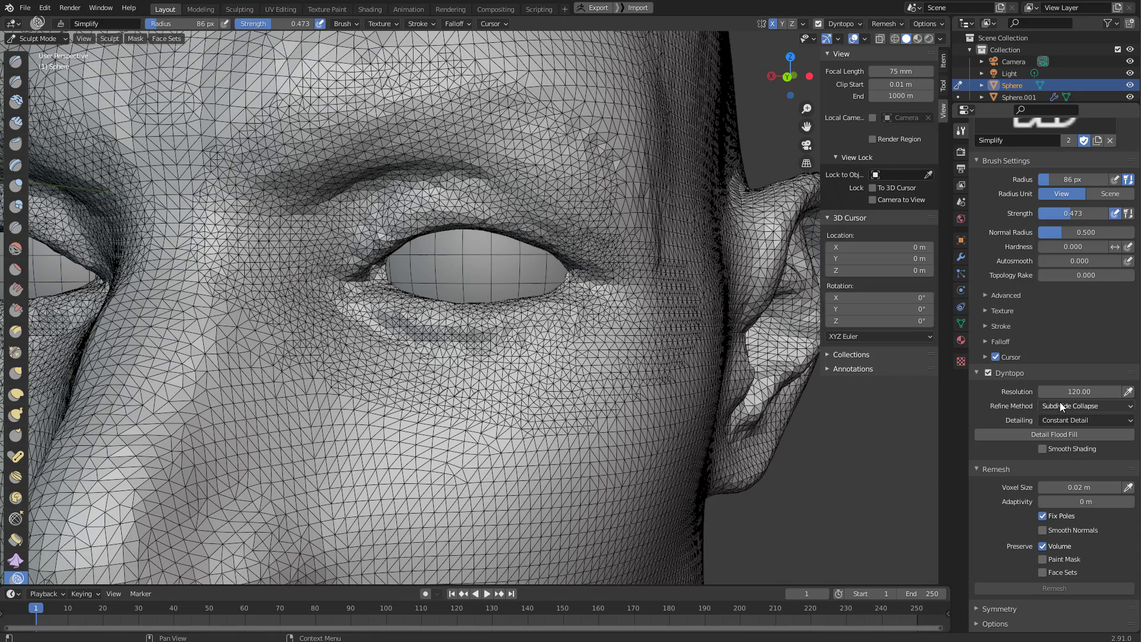
Set the Dyntopo resolution to 120 and refine the mesh around the eye and brow with Simplify, enlarging the radius to 195 px.
drag(386, 333, 592, 324)
key(ctrl+z)
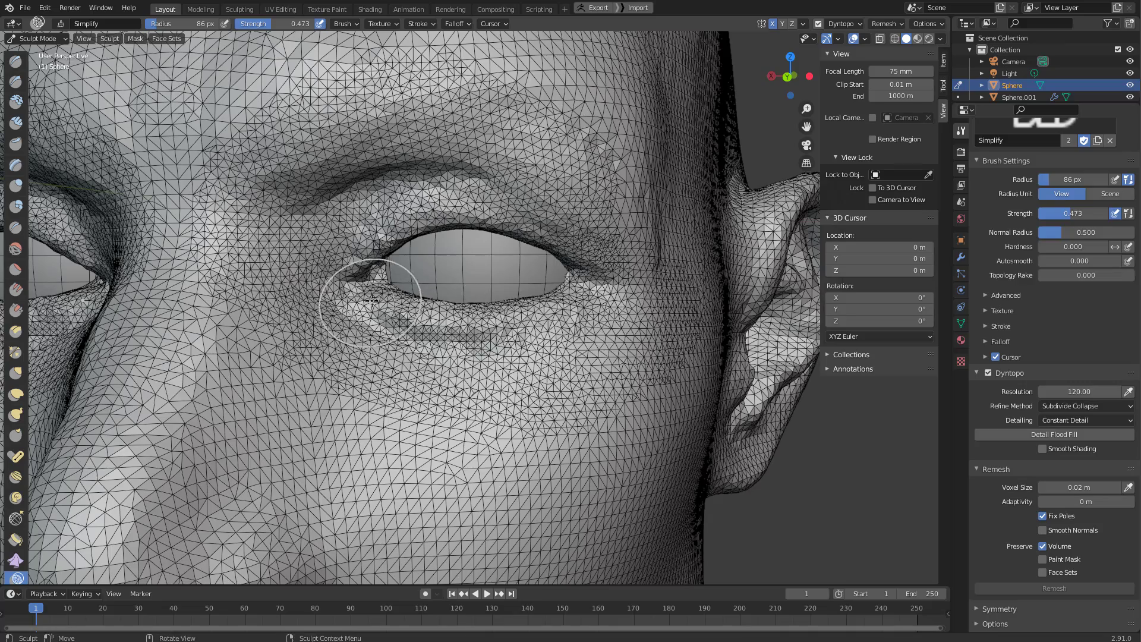
mouse_move(371, 301)
mouse_down()
mouse_move(544, 332)
mouse_move(586, 233)
mouse_move(350, 247)
mouse_move(444, 184)
mouse_up()
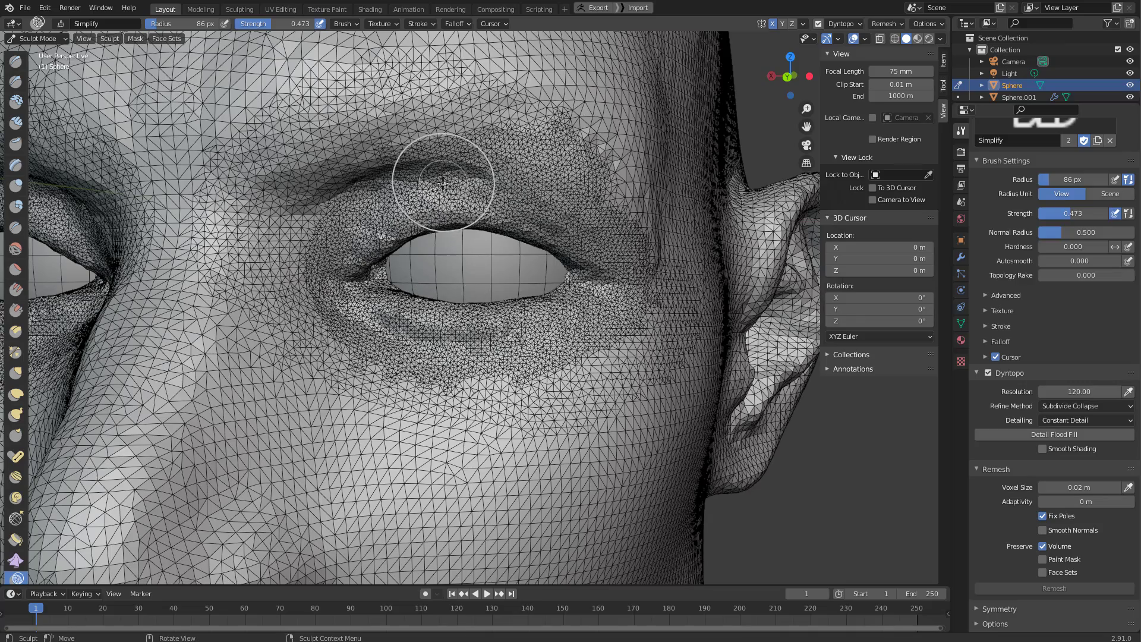
key(f)
click(559, 190)
mouse_move(196, 137)
mouse_down()
mouse_move(256, 280)
mouse_move(386, 410)
mouse_move(538, 338)
mouse_up()
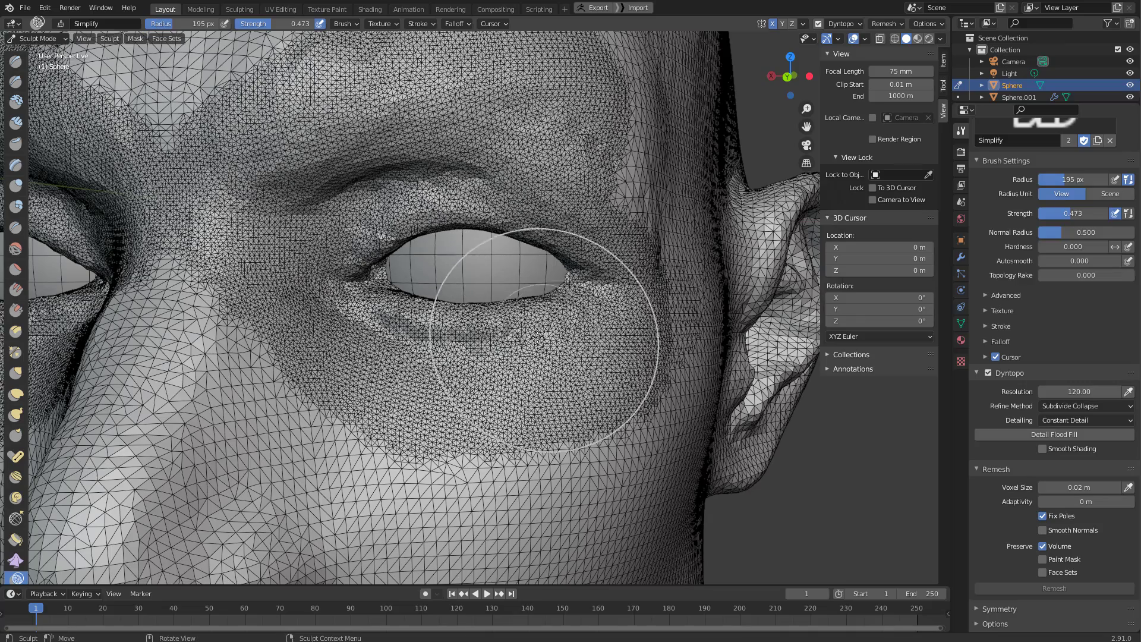
Refine the mesh over the nose, mouth, cheek and side of the face with the 195 px Simplify brush.
scroll(505, 344, down, 6)
mouse_move(492, 226)
mouse_down()
mouse_move(473, 315)
mouse_move(386, 416)
mouse_move(570, 380)
mouse_move(475, 535)
mouse_move(654, 268)
mouse_up()
middle_drag(685, 250, 439, 276)
mouse_move(493, 232)
mouse_down()
mouse_move(460, 311)
mouse_move(458, 357)
mouse_move(459, 306)
mouse_move(502, 293)
mouse_move(342, 233)
mouse_up()
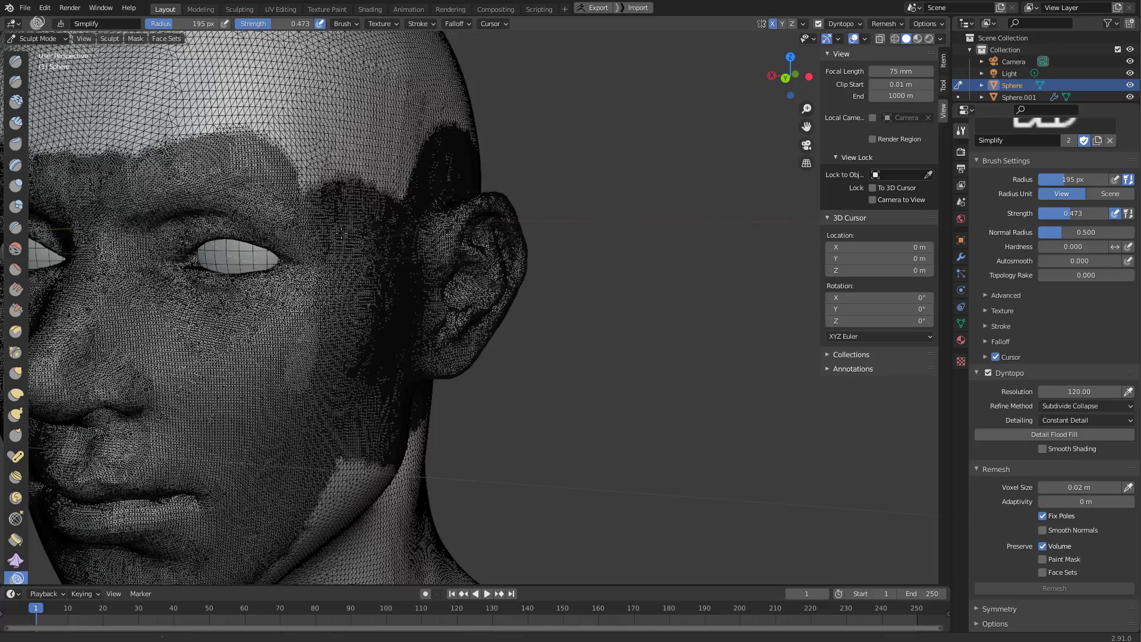
shift+middle_drag(342, 233, 657, 333)
Reduce the Simplify radius to 163 px and refine the mesh over the ear and the jaw beneath it.
key(f)
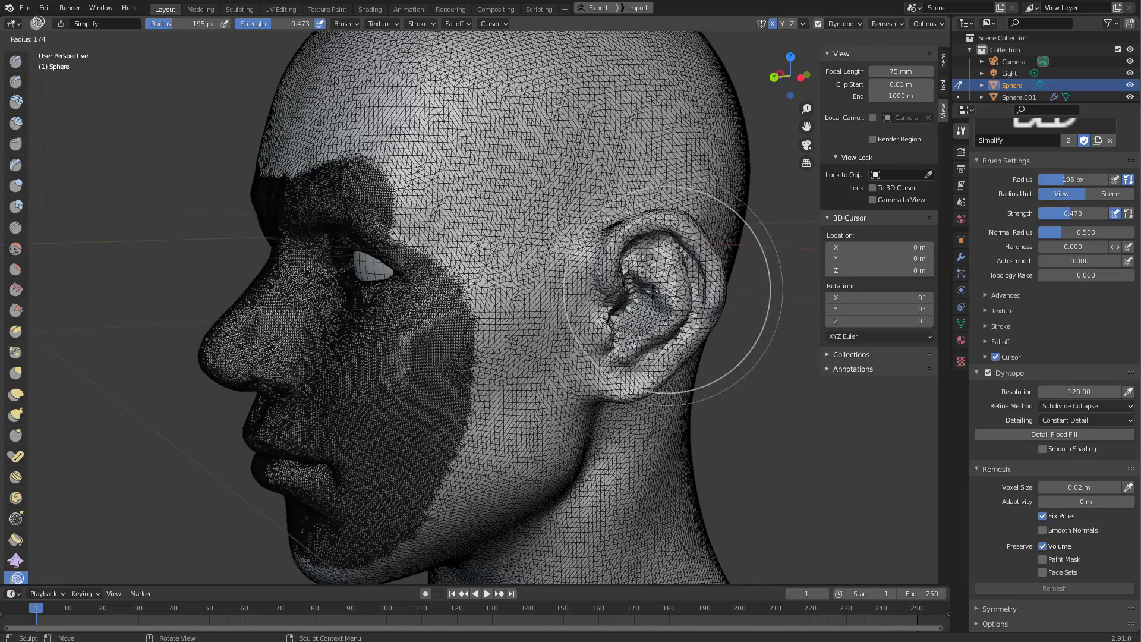
click(659, 292)
mouse_move(659, 291)
mouse_down()
mouse_move(660, 270)
mouse_move(586, 391)
mouse_up()
mouse_move(511, 324)
middle_down()
mouse_move(535, 318)
mouse_move(530, 309)
middle_up()
shift+middle_drag(530, 310, 589, 303)
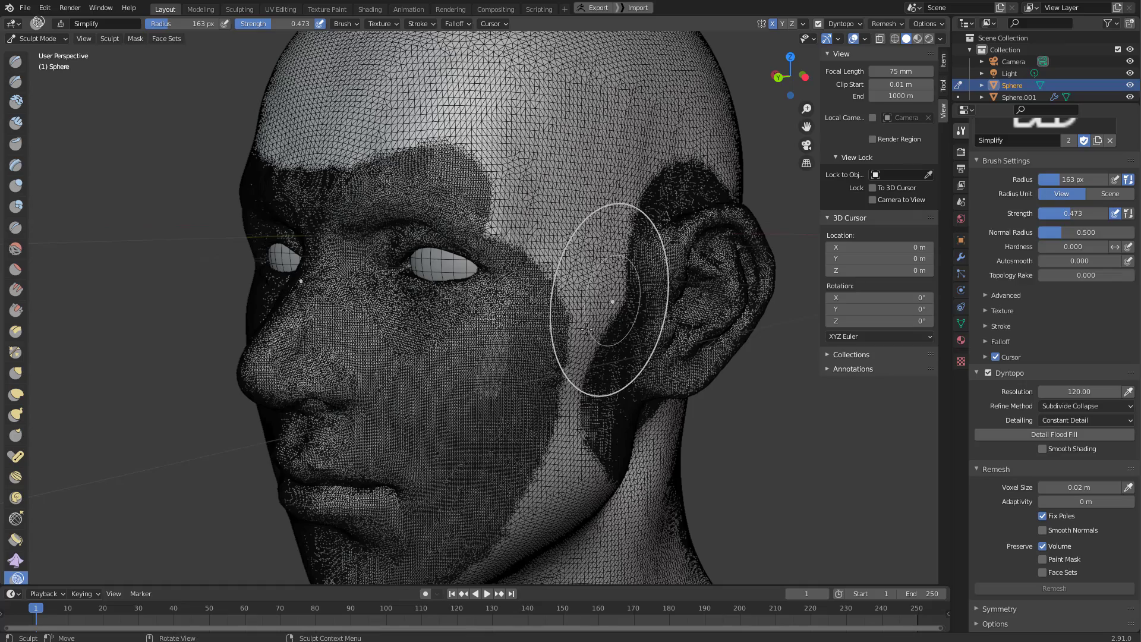
Refine the mesh between cheek and ear, across the forehead and over the temple with the Simplify brush.
mouse_move(587, 329)
mouse_down()
mouse_move(566, 395)
mouse_move(487, 232)
mouse_move(538, 191)
mouse_up()
mouse_move(538, 190)
middle_down()
mouse_move(464, 178)
mouse_move(517, 262)
middle_up()
mouse_move(517, 262)
mouse_down()
mouse_move(491, 166)
mouse_move(523, 140)
mouse_move(568, 141)
mouse_up()
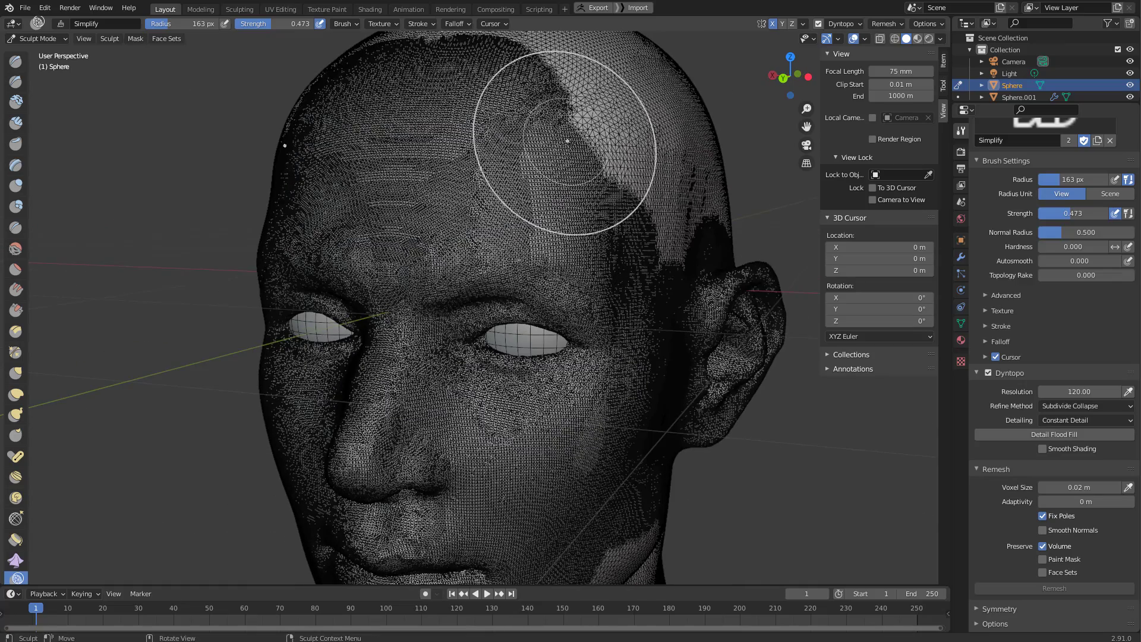
middle_drag(603, 220, 606, 198)
drag(707, 131, 687, 150)
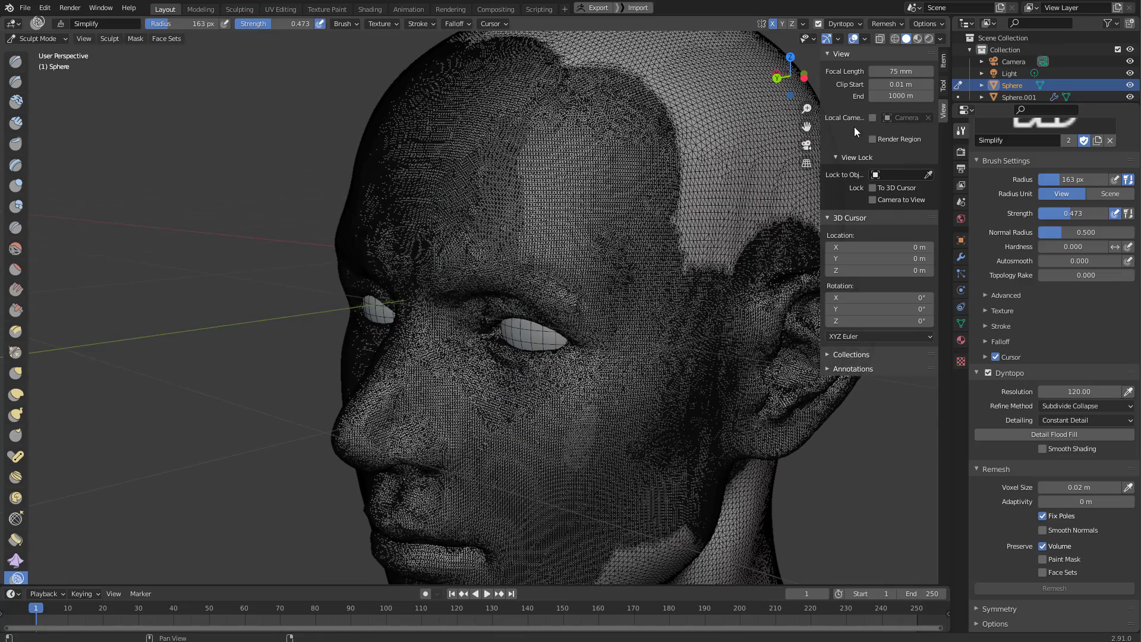
Turn off the wireframe overlay and brush Simplify over the upper side of the forehead.
key(q)
click(672, 139)
drag(668, 125, 674, 129)
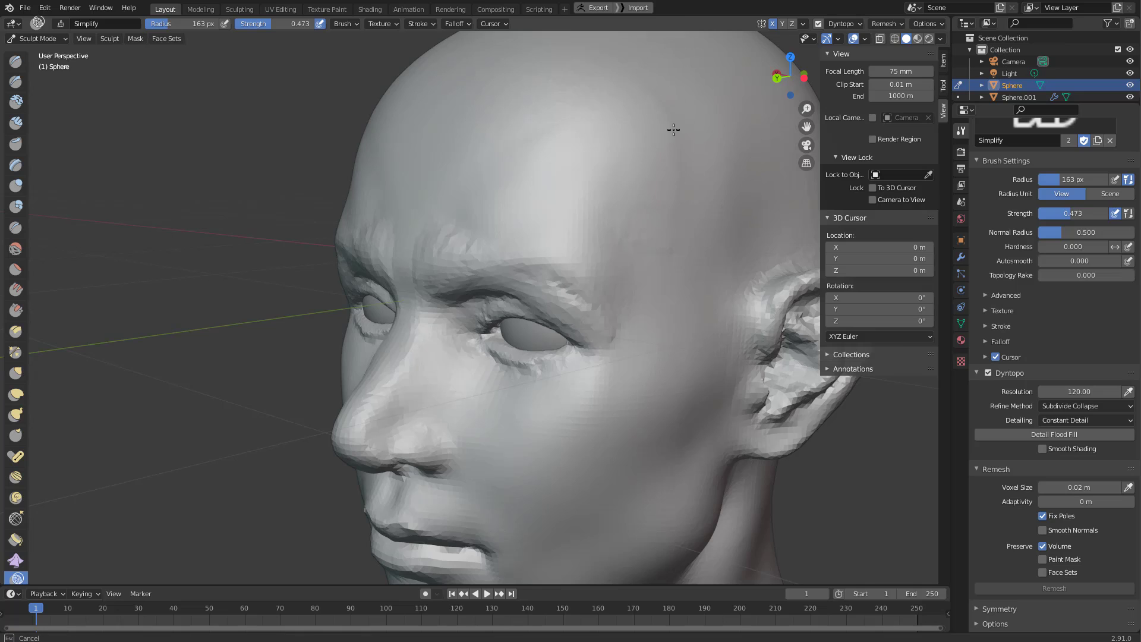
mouse_move(673, 130)
middle_down()
mouse_move(635, 176)
mouse_move(670, 132)
middle_up()
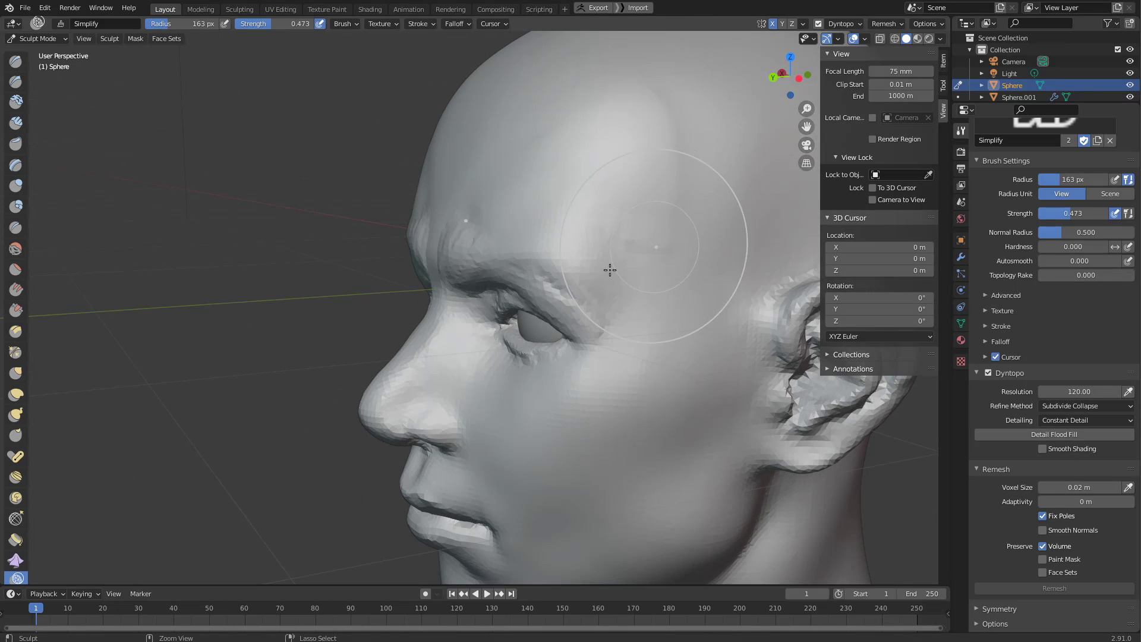
mouse_move(610, 270)
middle_down()
mouse_move(658, 265)
mouse_move(642, 287)
middle_up()
mouse_move(671, 214)
middle_down()
mouse_move(644, 242)
mouse_move(676, 238)
mouse_move(696, 202)
middle_up()
Reduce the brush radius to 70 px and smooth the faceted surface on the eyelids and below the eye.
ctrl+middle_drag(594, 256, 645, 170)
mouse_move(588, 209)
shift+middle_down()
mouse_move(422, 220)
mouse_move(470, 178)
shift+middle_up()
key(f)
click(461, 229)
mouse_move(479, 182)
shift+middle_down()
mouse_move(462, 213)
mouse_move(431, 205)
shift+middle_up()
key(f)
click(438, 201)
drag(351, 227, 394, 192)
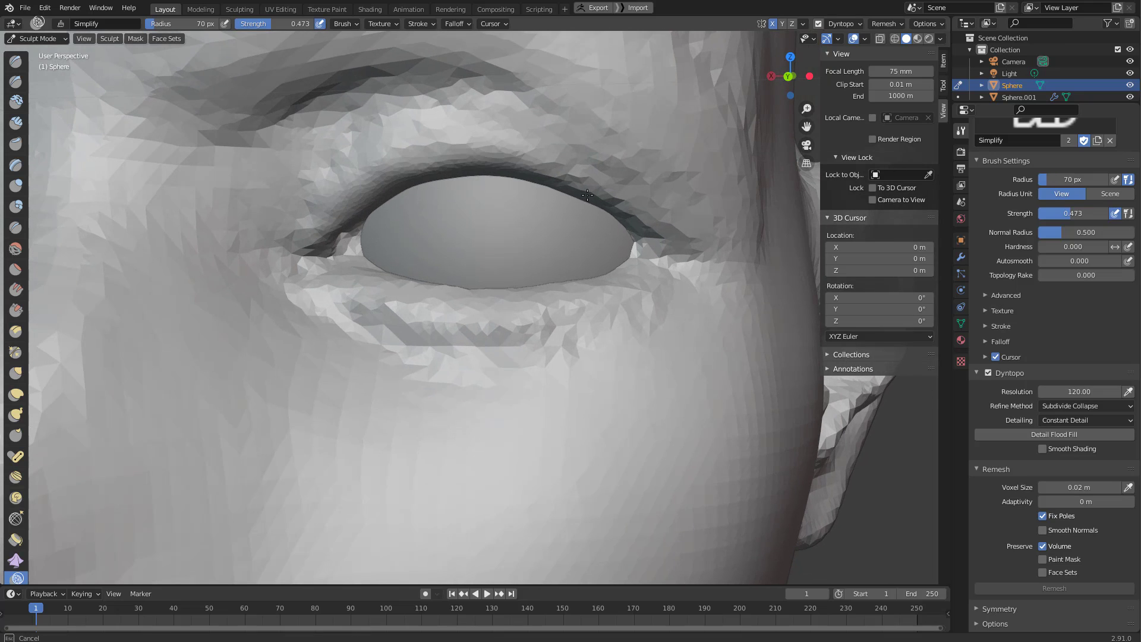
mouse_move(588, 195)
mouse_down()
mouse_move(520, 158)
mouse_move(677, 288)
mouse_move(377, 295)
mouse_move(327, 326)
mouse_move(319, 183)
mouse_up()
drag(568, 122, 272, 154)
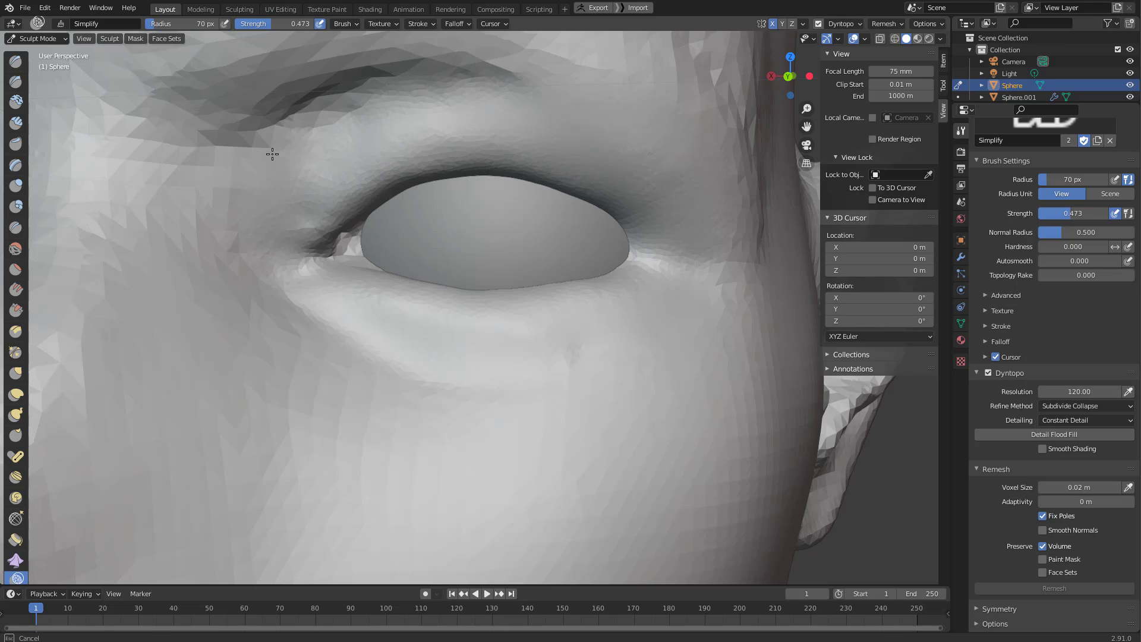
Switch from the Simplify brush to the Draw brush for sculpting the eyelids.
scroll(488, 256, up, 2)
key(x)
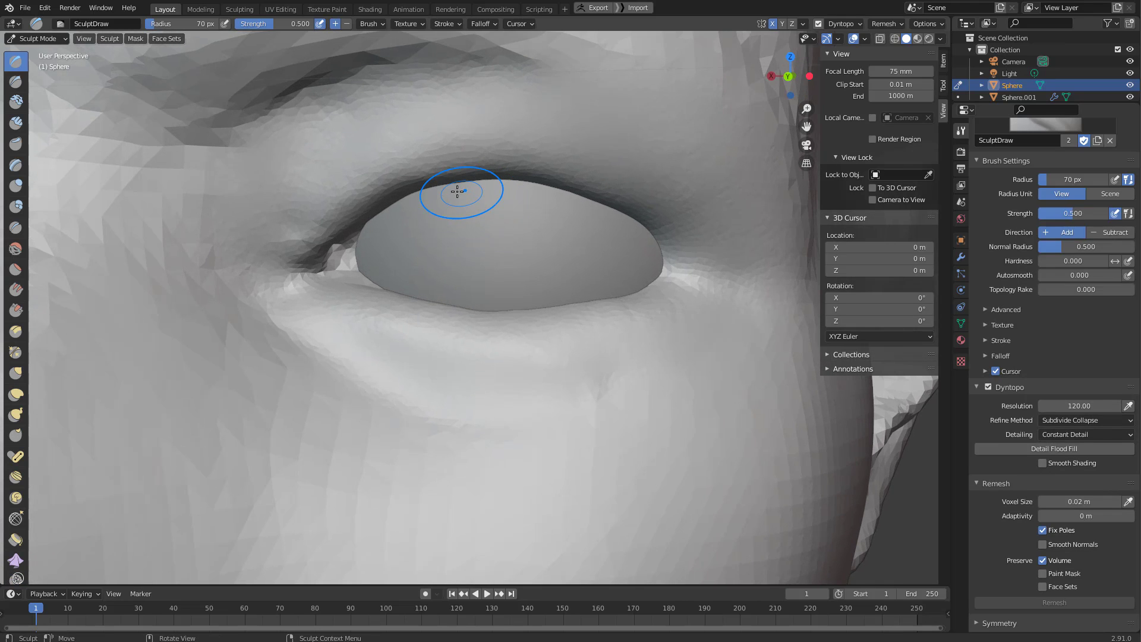
key(s)
click(524, 240)
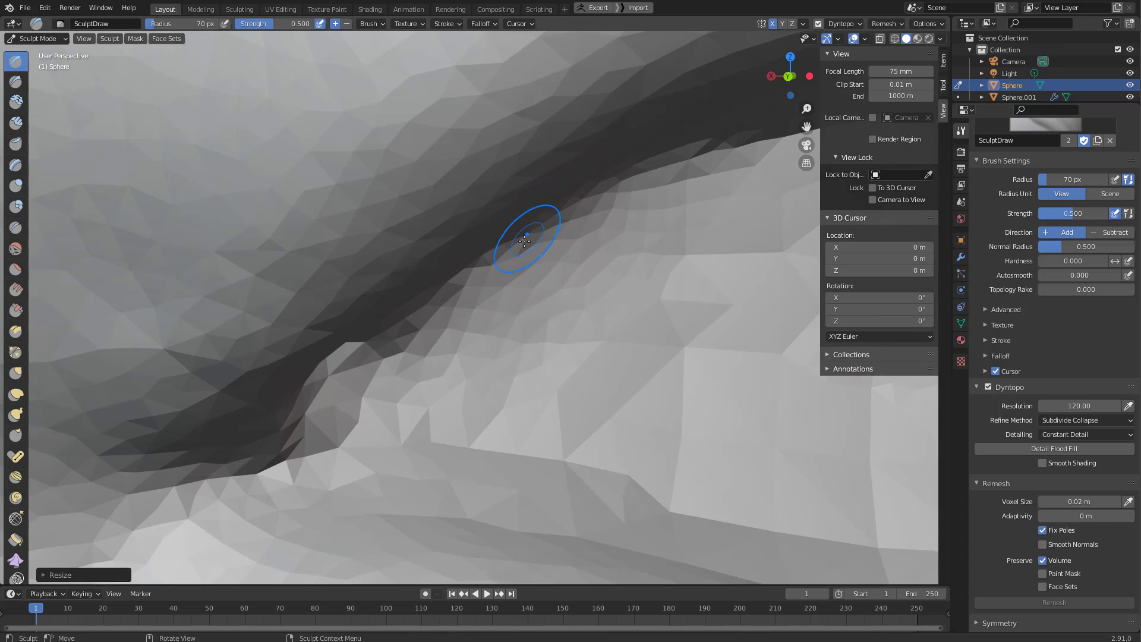
key(ctrl+z)
scroll(535, 259, down, 14)
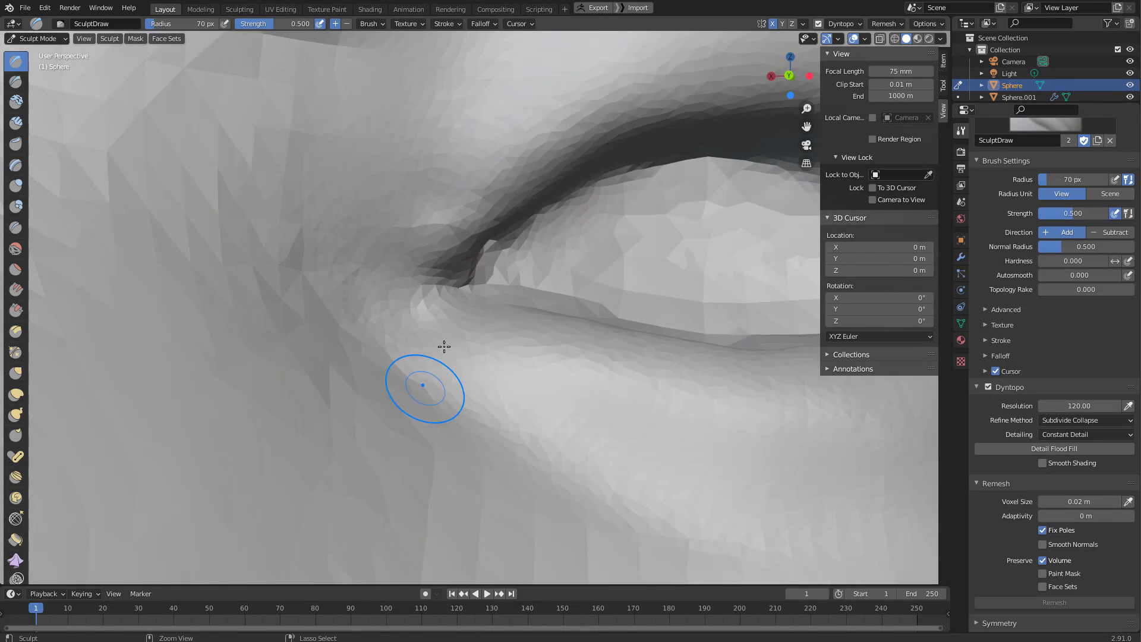
Reduce the Draw brush radius to 47 px and sculpt along the upper eyelid from its middle to the outer corner.
middle_drag(386, 464, 378, 454)
scroll(380, 416, down, 2)
scroll(511, 267, down, 3)
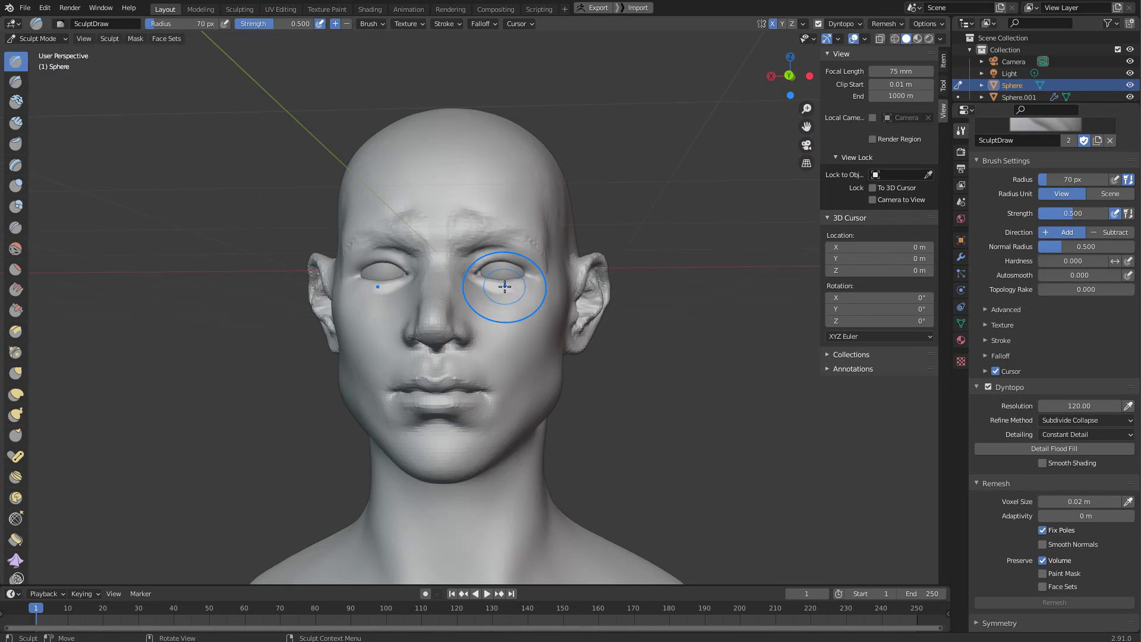
mouse_move(505, 286)
middle_down()
mouse_move(441, 332)
mouse_move(447, 315)
mouse_move(518, 278)
mouse_move(529, 262)
mouse_move(523, 209)
middle_up()
scroll(494, 290, up, 4)
scroll(509, 232, up, 4)
key(f)
click(550, 204)
scroll(505, 202, up, 2)
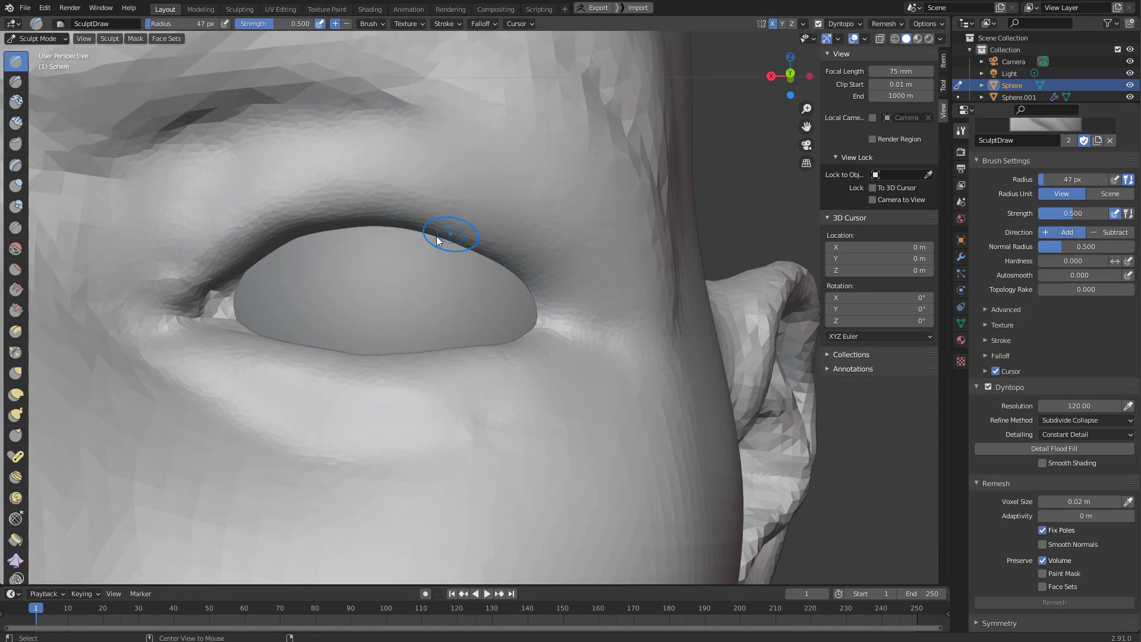
mouse_move(416, 228)
mouse_down()
mouse_move(476, 243)
mouse_move(577, 321)
mouse_move(568, 315)
mouse_up()
Increase the Draw radius to 72 px and shape the upper eyelid across its full width down to the outer corner.
key(f)
click(468, 237)
drag(511, 249, 575, 320)
mouse_move(434, 219)
mouse_down()
mouse_move(403, 223)
mouse_move(449, 213)
mouse_move(271, 218)
mouse_up()
mouse_move(271, 219)
mouse_down()
mouse_move(368, 208)
mouse_move(450, 232)
mouse_up()
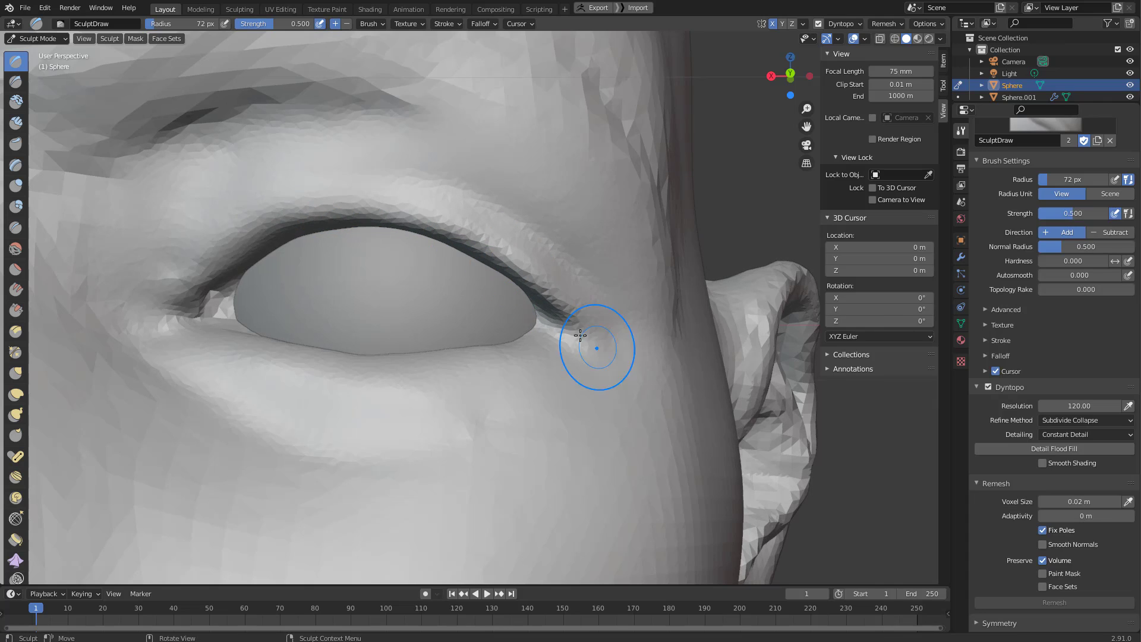
drag(523, 261, 575, 318)
Reduce the Draw radius to 59 px and sculpt another pass along the upper eyelid's edge towards the outer corner.
key(f)
click(302, 208)
middle_drag(306, 197, 315, 213)
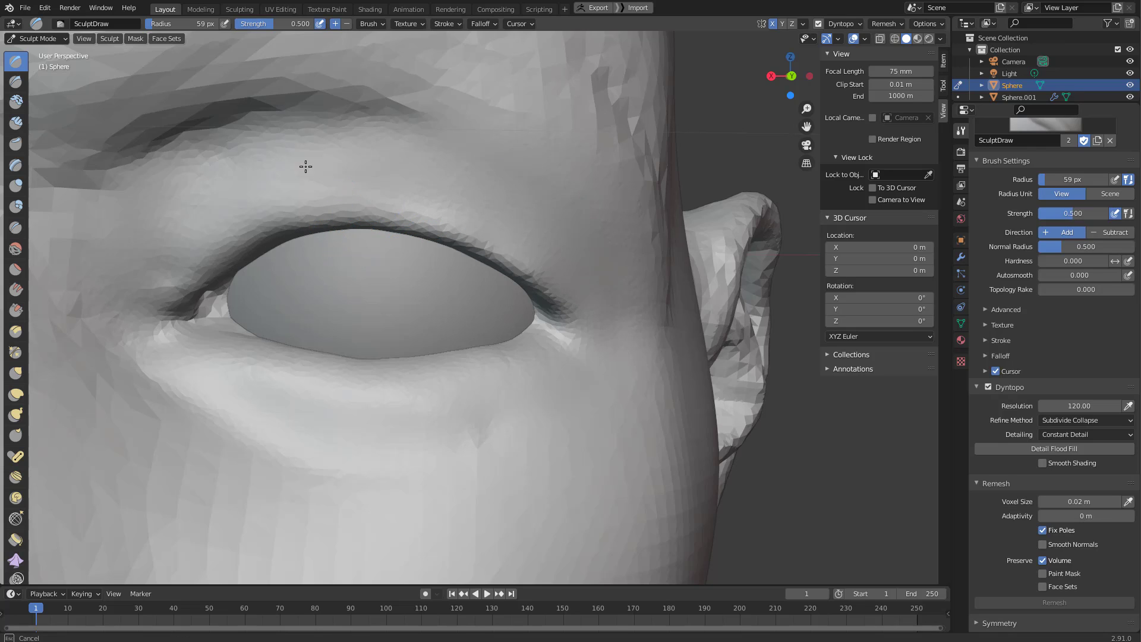
mouse_move(289, 208)
mouse_down()
mouse_move(446, 224)
mouse_move(521, 315)
mouse_up()
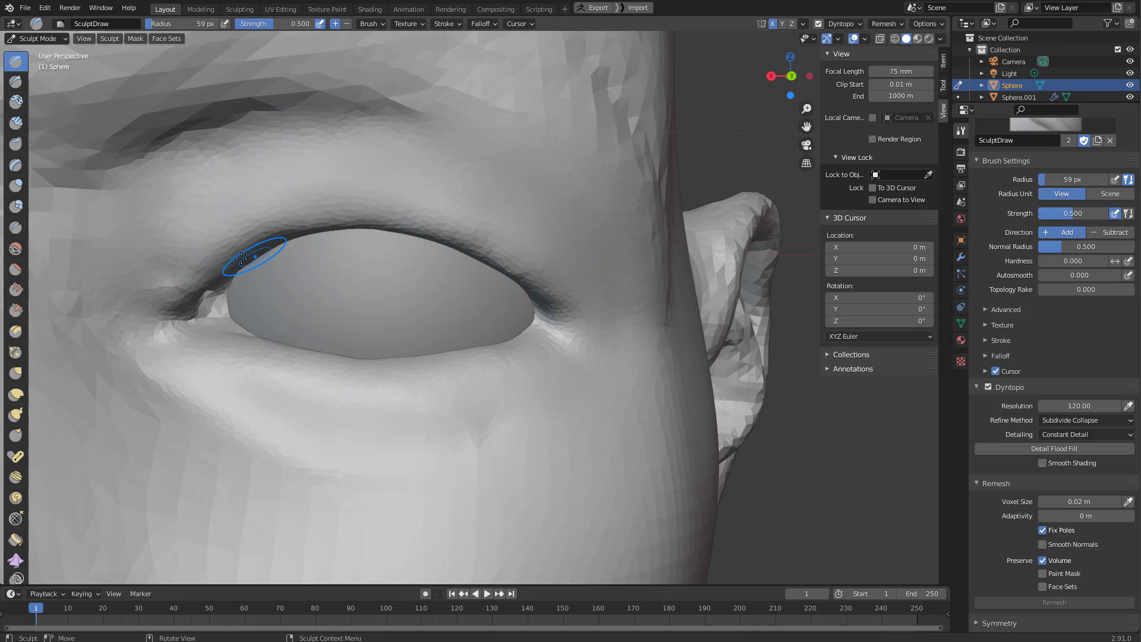
Paint over the upper eyelid's rim from its middle to the inner corner with the Mask brush.
key(m)
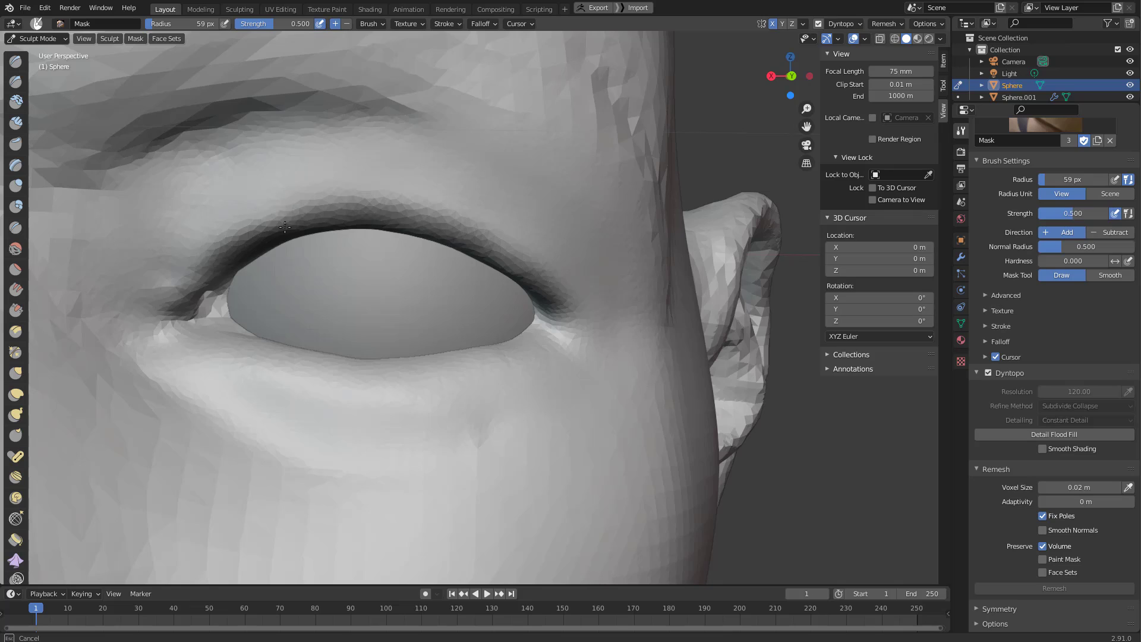
drag(285, 227, 201, 274)
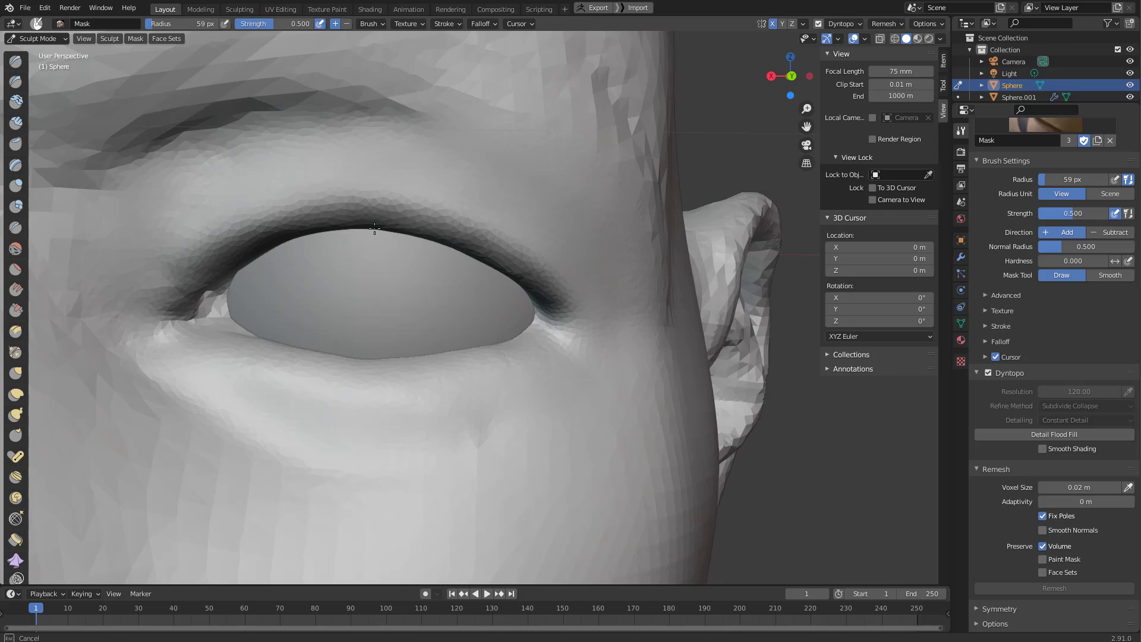
drag(374, 228, 162, 274)
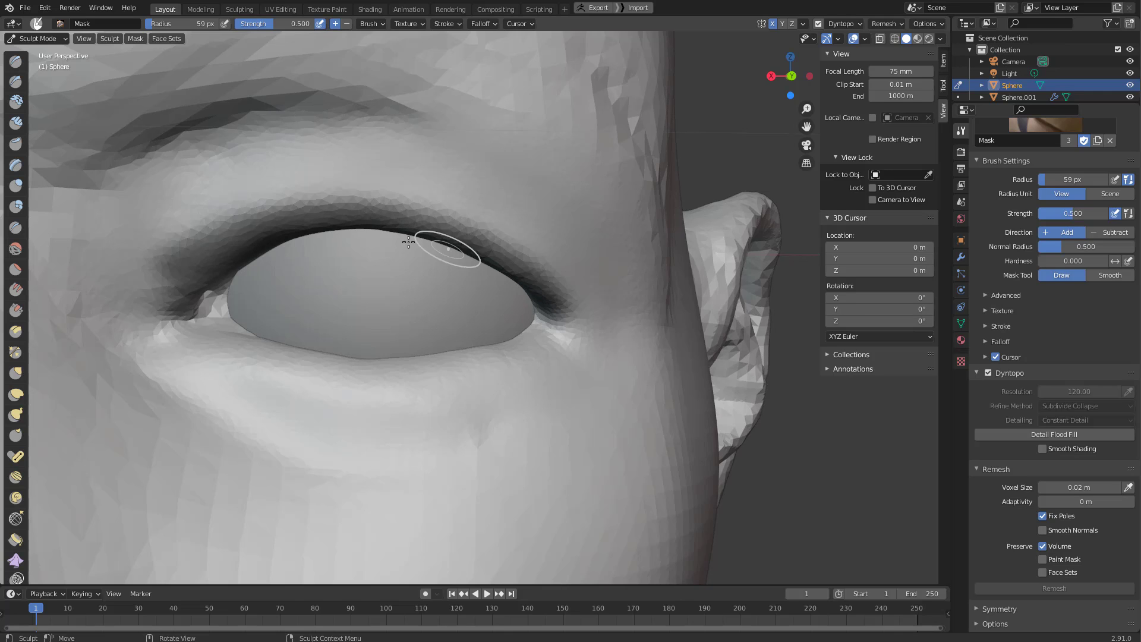
Switch to the Grab brush with a 193 px radius and reshape the fold above the eye at its middle and inner end.
mouse_move(408, 242)
middle_down()
mouse_move(390, 222)
mouse_move(422, 217)
mouse_move(380, 235)
mouse_move(395, 221)
mouse_move(291, 230)
mouse_move(260, 198)
mouse_move(440, 216)
middle_up()
key(f)
click(421, 221)
key(f)
click(452, 216)
key(g)
key(f)
click(397, 217)
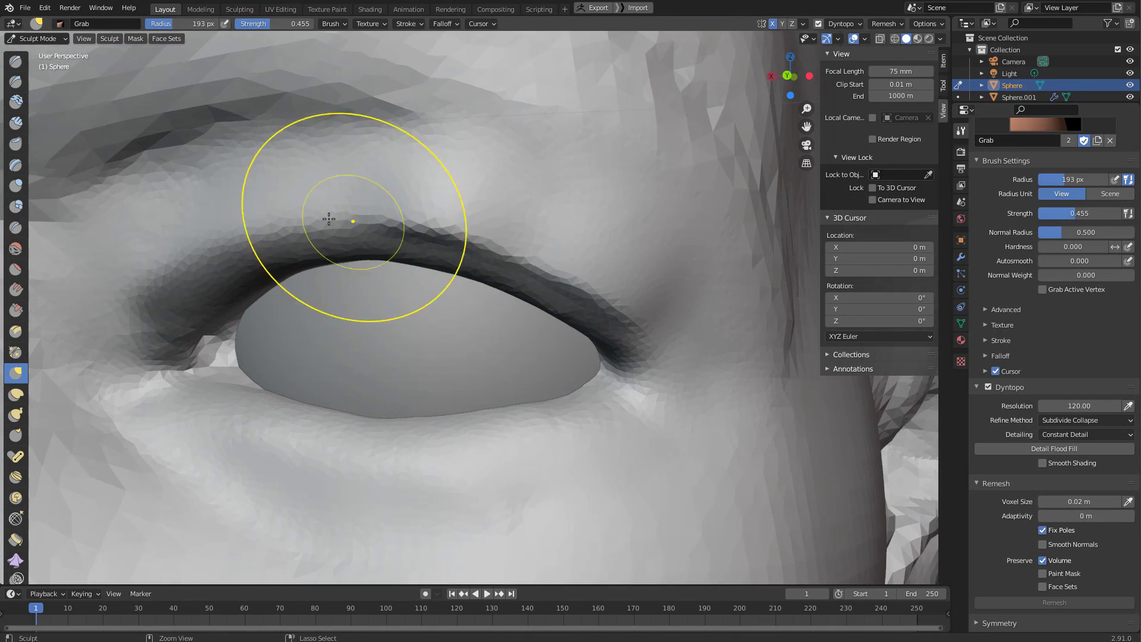
drag(337, 213, 336, 215)
drag(214, 244, 182, 261)
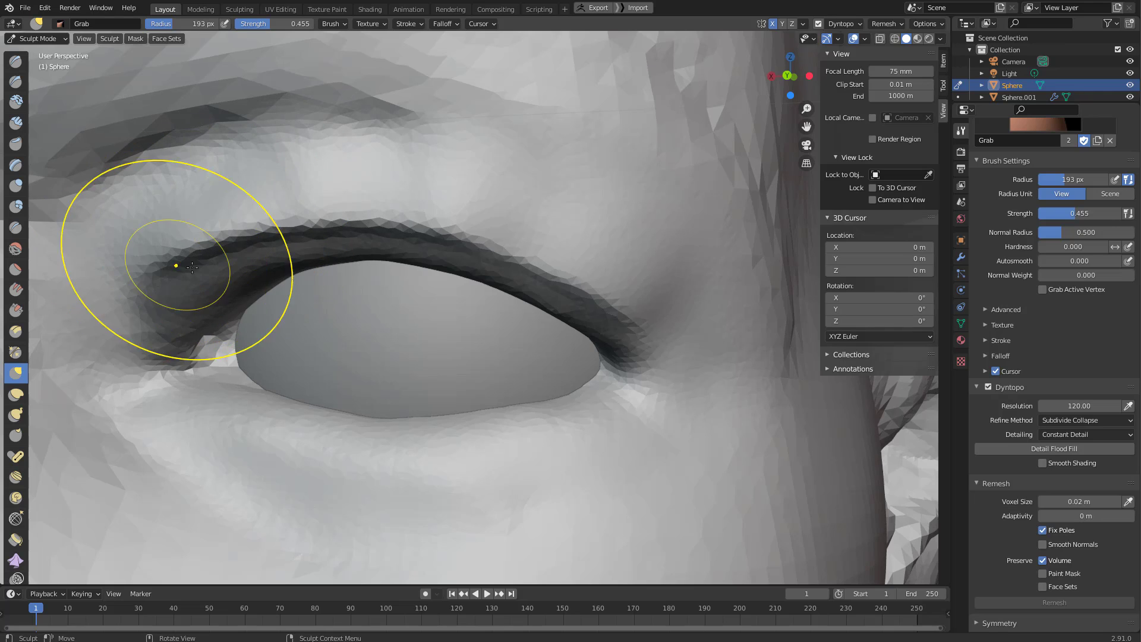
Adjust the upper eyelid fold with the Grab brush near the inner corner, over the middle and towards the outer corner.
middle_drag(174, 257, 223, 235)
drag(181, 246, 174, 257)
middle_drag(178, 254, 229, 245)
drag(422, 244, 423, 253)
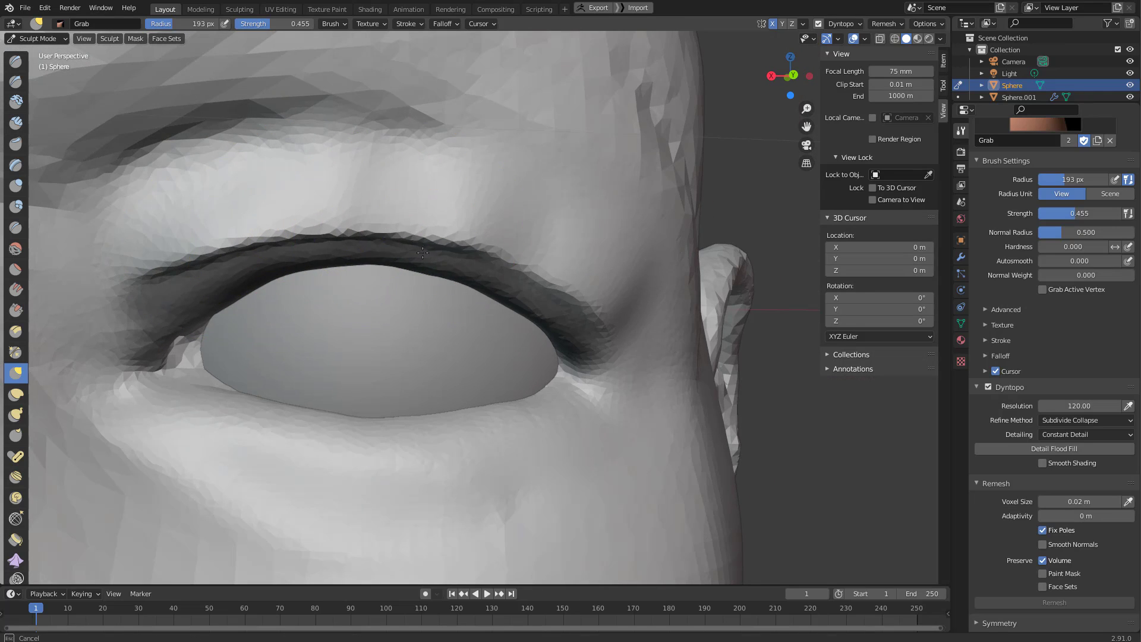
mouse_move(516, 257)
middle_down()
mouse_move(515, 297)
mouse_move(452, 255)
middle_up()
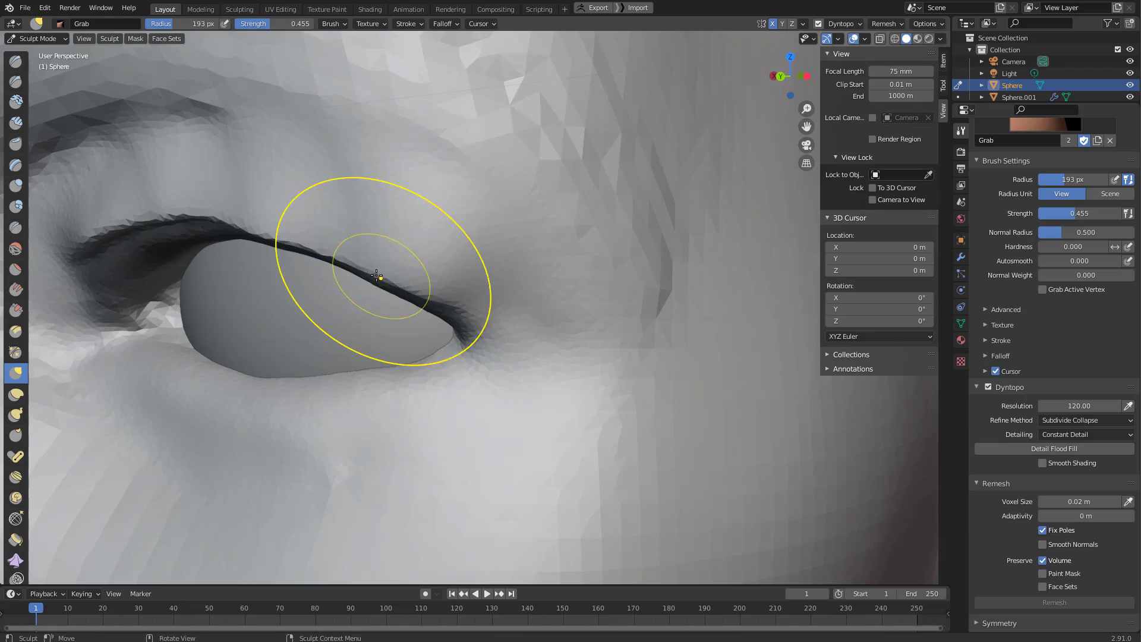
middle_drag(377, 275, 346, 251)
drag(375, 248, 370, 252)
shift+middle_drag(270, 268, 548, 297)
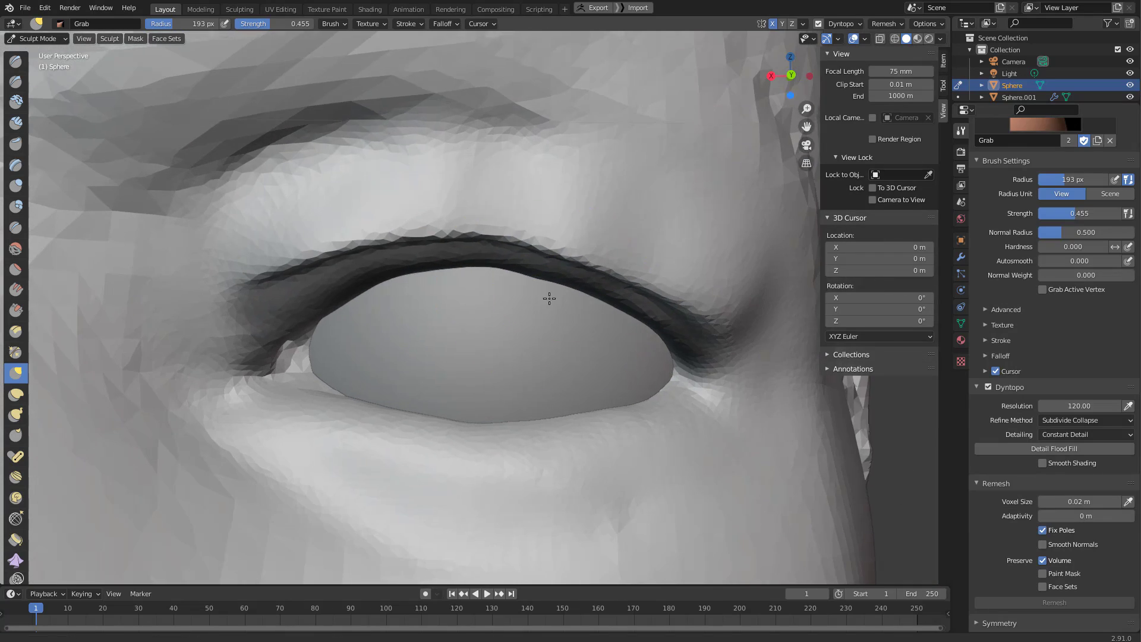
Reduce the Grab radius to 141 px and reshape the outer part of the upper eyelid fold, undoing the pull on its inner end.
mouse_move(461, 219)
middle_down()
mouse_move(497, 267)
mouse_move(473, 169)
middle_up()
middle_drag(544, 288, 588, 311)
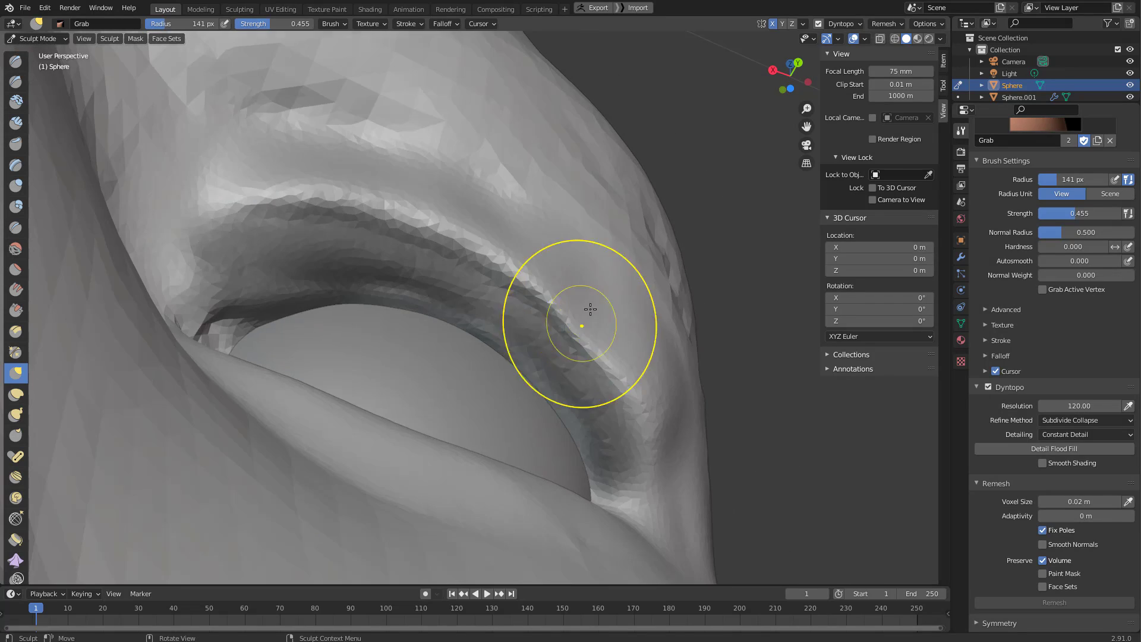
drag(589, 310, 558, 303)
mouse_move(558, 303)
middle_down()
mouse_move(571, 307)
mouse_move(427, 329)
mouse_move(506, 340)
middle_up()
drag(512, 345, 501, 363)
mouse_move(498, 365)
middle_down()
mouse_move(476, 351)
mouse_move(424, 355)
mouse_move(384, 310)
middle_up()
scroll(386, 310, up, 2)
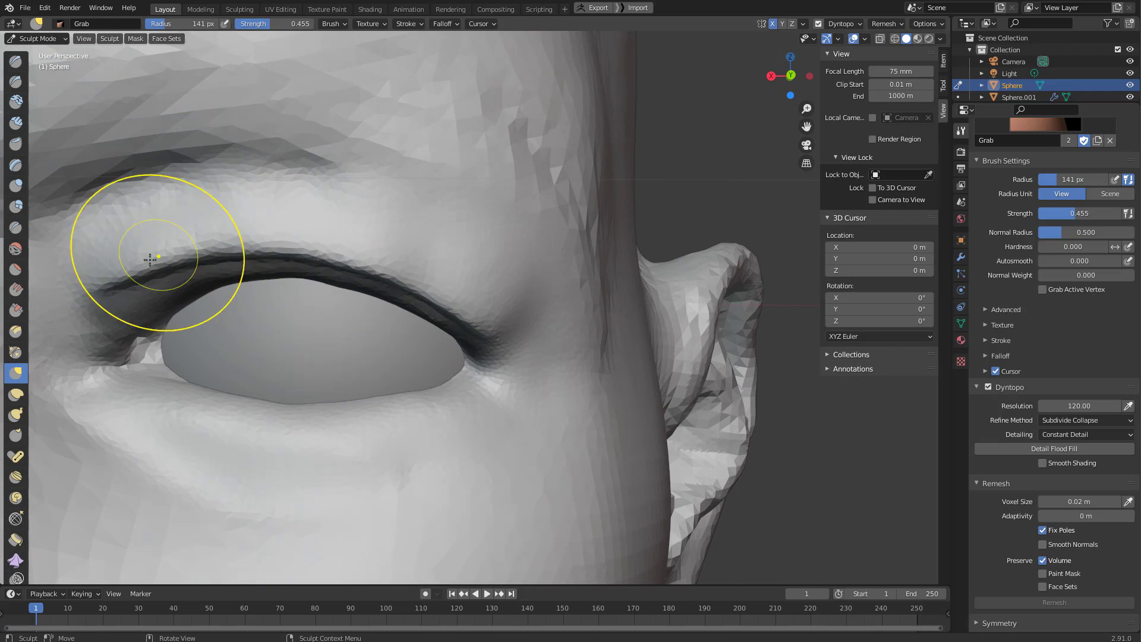
drag(119, 273, 112, 264)
key(ctrl+z)
Build up the area between upper eyelid and brow with Clay Strips, reducing the radius to 128 px, and smooth it.
key(c)
drag(439, 223, 328, 217)
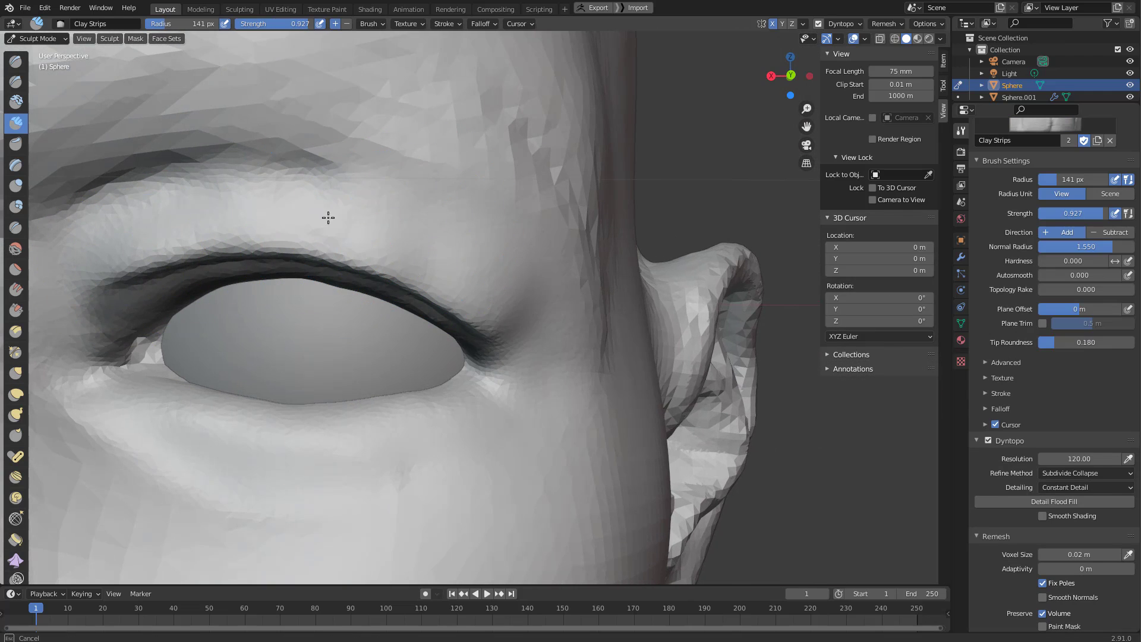
drag(444, 287, 473, 318)
key(f)
click(424, 269)
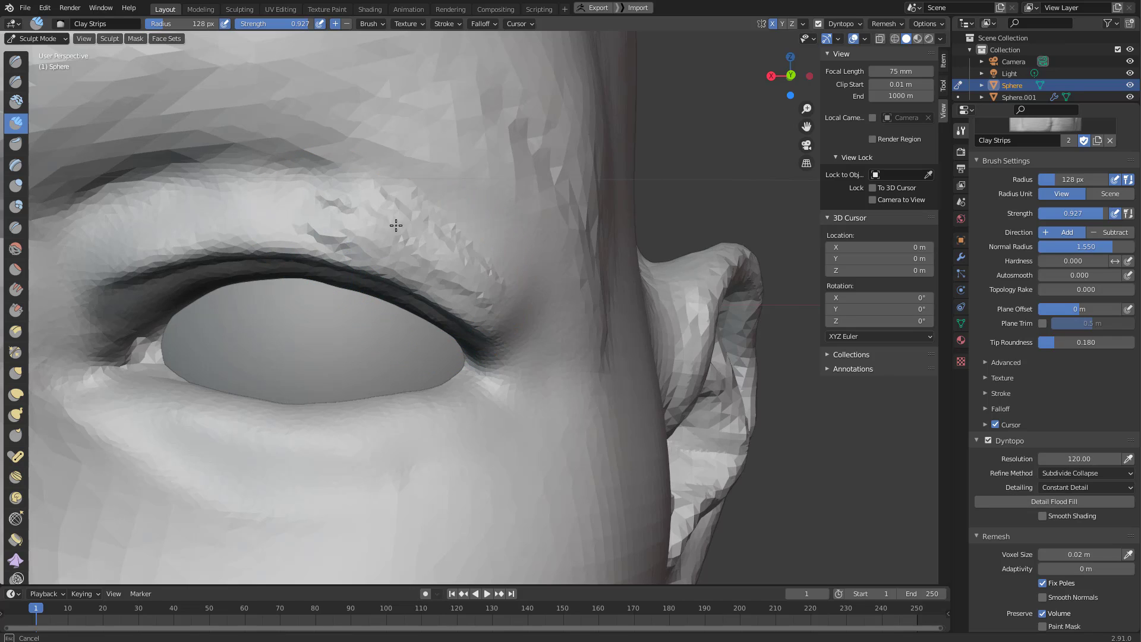
mouse_move(341, 205)
shift+mouse_down()
mouse_move(387, 239)
mouse_move(298, 208)
shift+mouse_up()
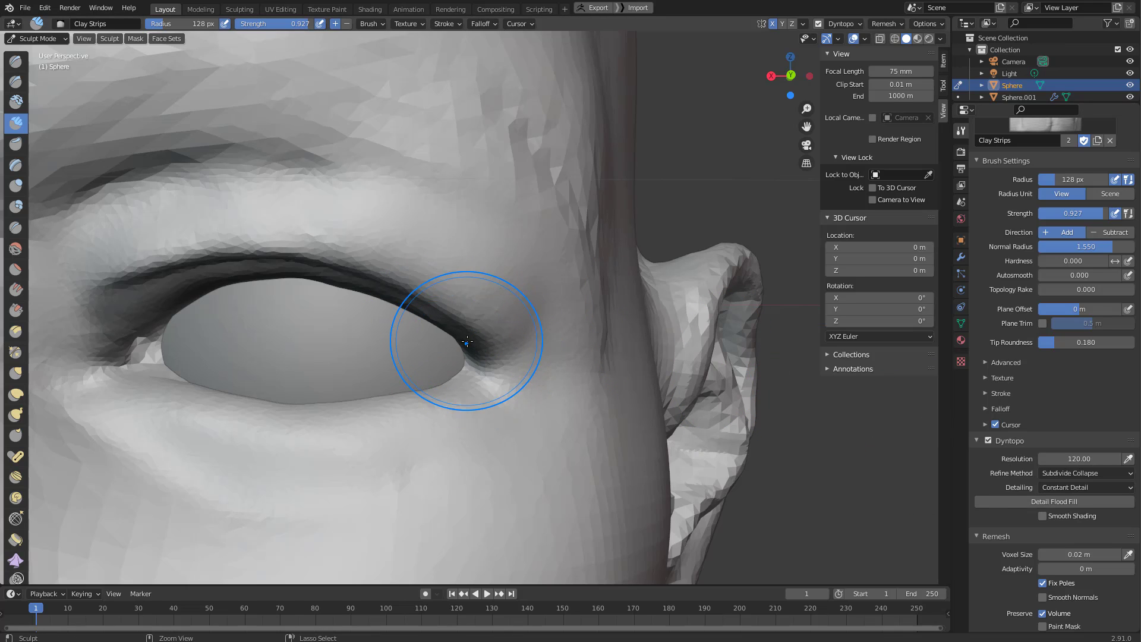
Turn off Dyntopo, add more Clay Strips volume above the upper eyelid and smooth the strokes.
key(ctrl+d)
middle_drag(345, 302, 409, 250)
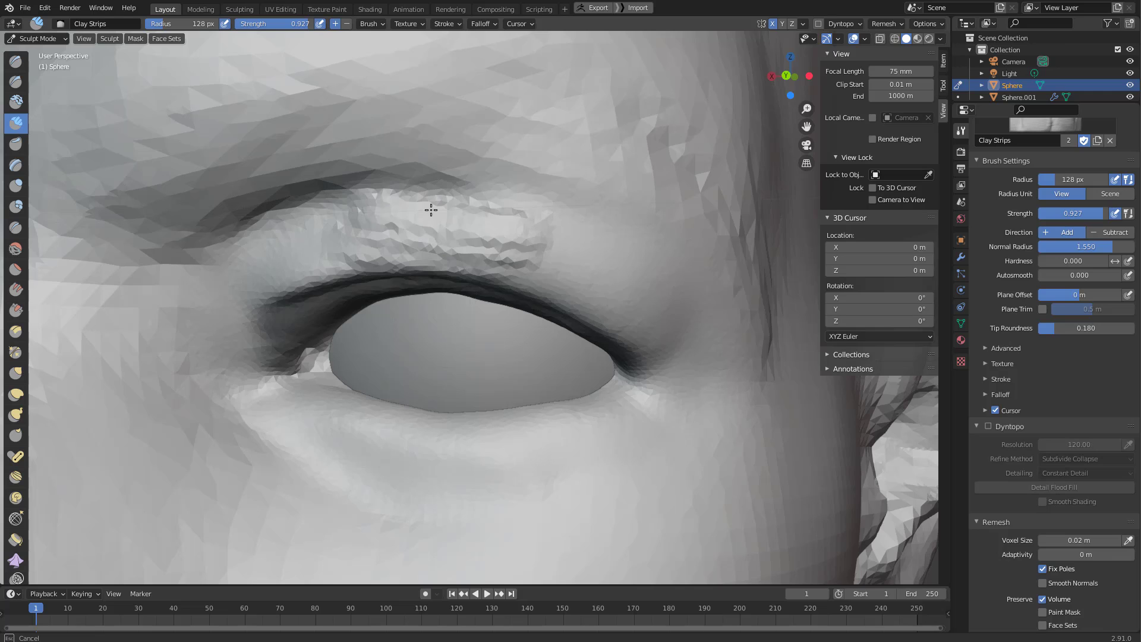
mouse_move(563, 293)
shift+mouse_down()
mouse_move(492, 239)
mouse_move(403, 243)
shift+mouse_up()
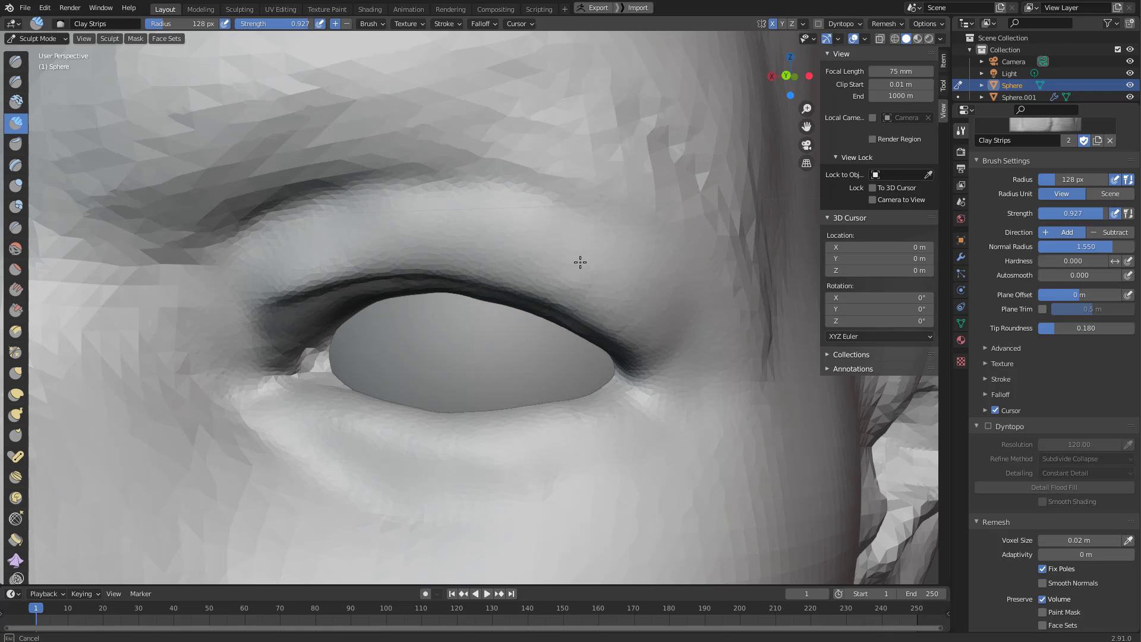
mouse_move(599, 297)
middle_down()
mouse_move(531, 301)
mouse_move(535, 344)
mouse_move(485, 271)
mouse_move(491, 293)
mouse_move(585, 274)
mouse_move(517, 262)
mouse_move(453, 296)
mouse_move(332, 319)
mouse_move(522, 345)
mouse_move(493, 357)
middle_up()
key(g)
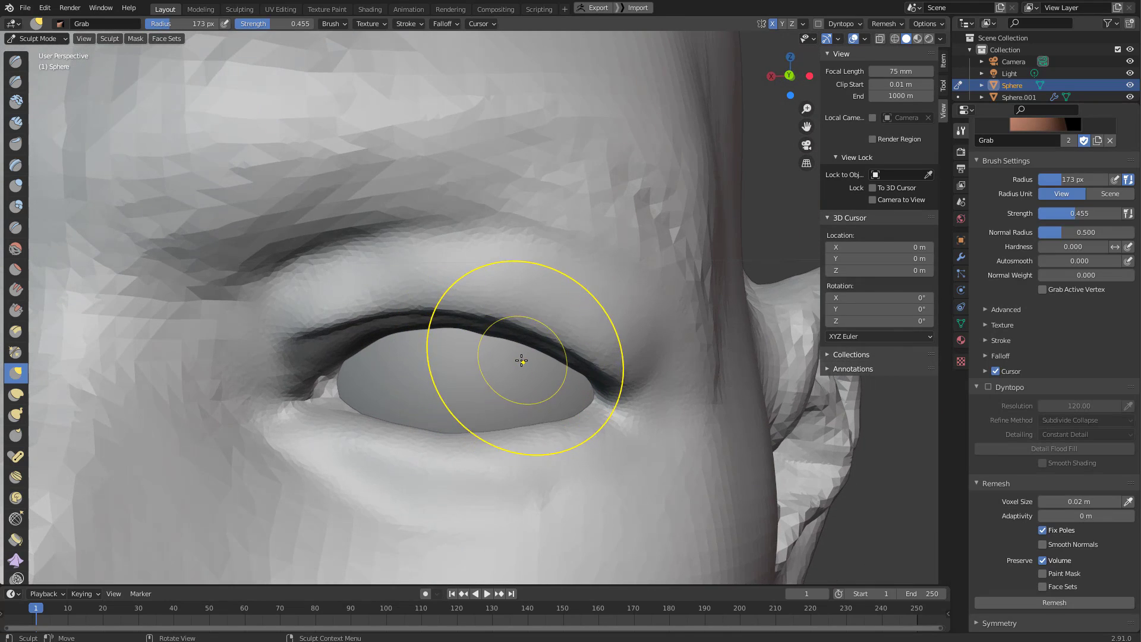
key(c)
key(g)
key(c)
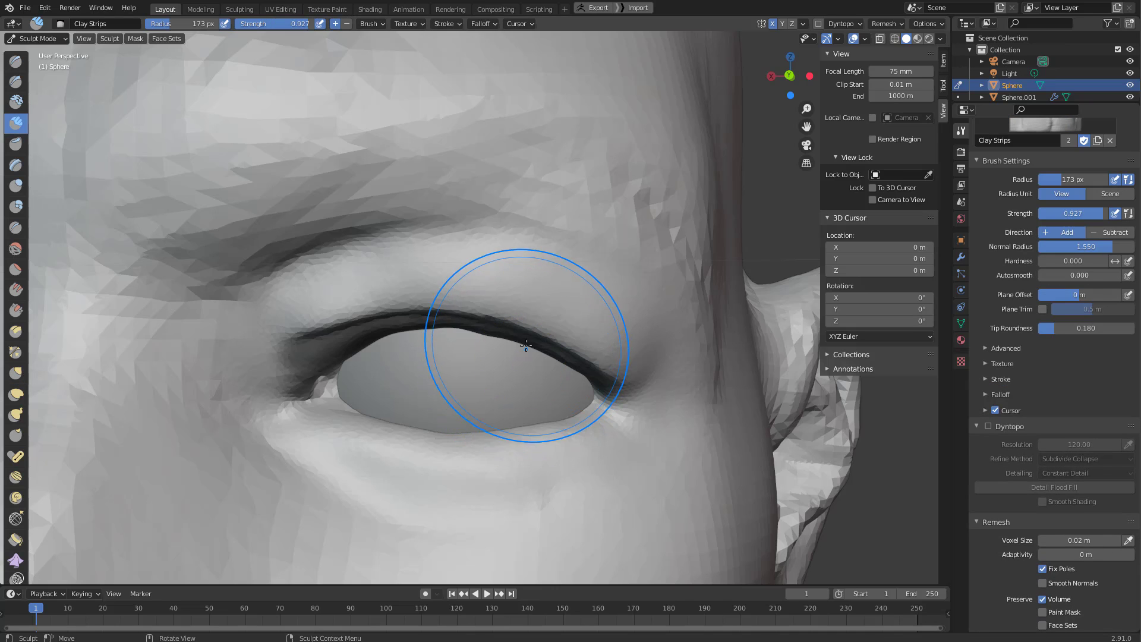
Set the Clay Strips radius to 138 px and sculpt the brow and the area below the inner eye corner.
ctrl+middle_drag(526, 345, 441, 507)
shift+middle_drag(503, 367, 551, 288)
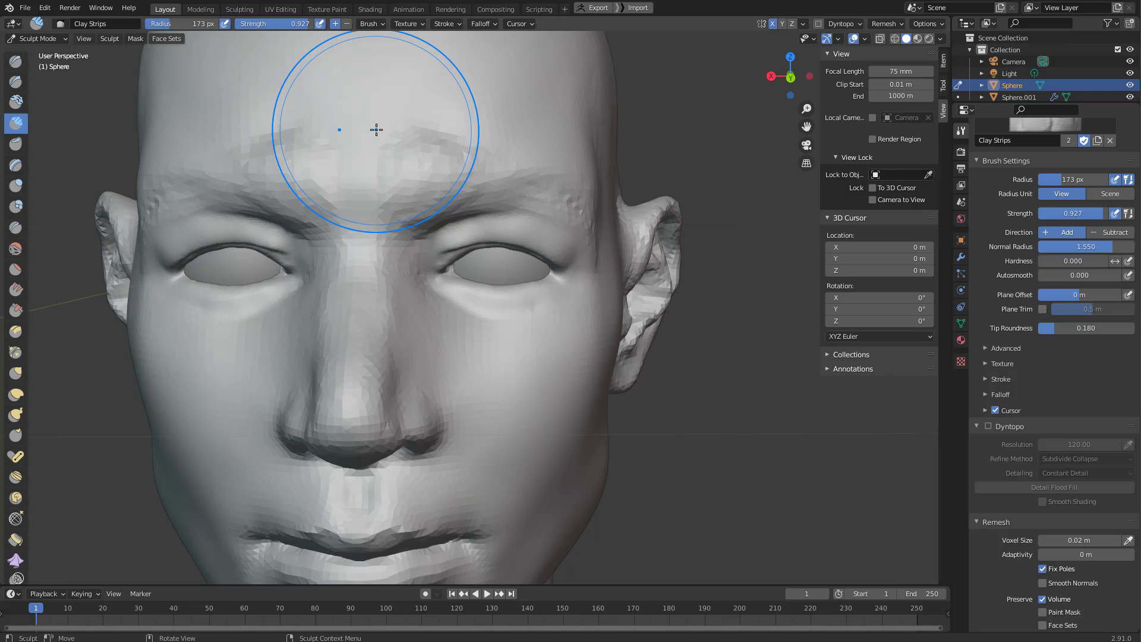
middle_drag(359, 340, 253, 342)
mouse_move(416, 342)
ctrl+middle_down()
mouse_move(488, 191)
mouse_move(479, 189)
ctrl+middle_up()
key(f)
click(469, 186)
drag(547, 168, 553, 165)
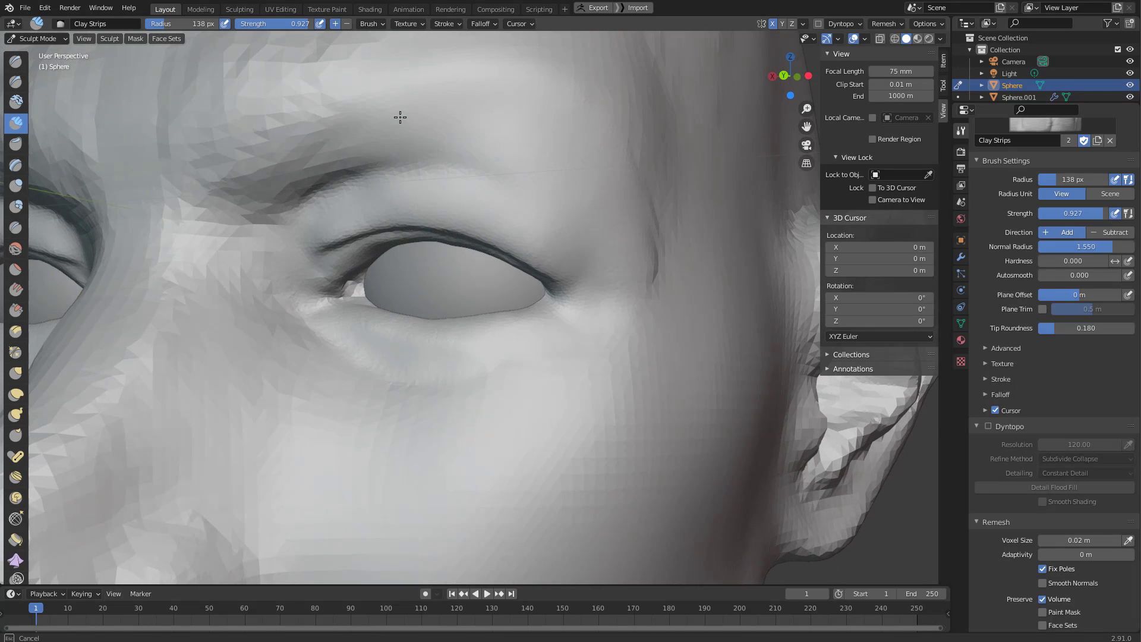
drag(318, 127, 291, 156)
middle_drag(253, 226, 271, 232)
drag(344, 336, 325, 366)
Reduce the brush radius to 101 px and refine the upper eyelid towards the outer corner with the Draw brush.
mouse_move(348, 352)
middle_down()
mouse_move(318, 345)
mouse_move(332, 287)
mouse_move(344, 318)
mouse_move(465, 371)
middle_up()
scroll(402, 248, up, 5)
key(f)
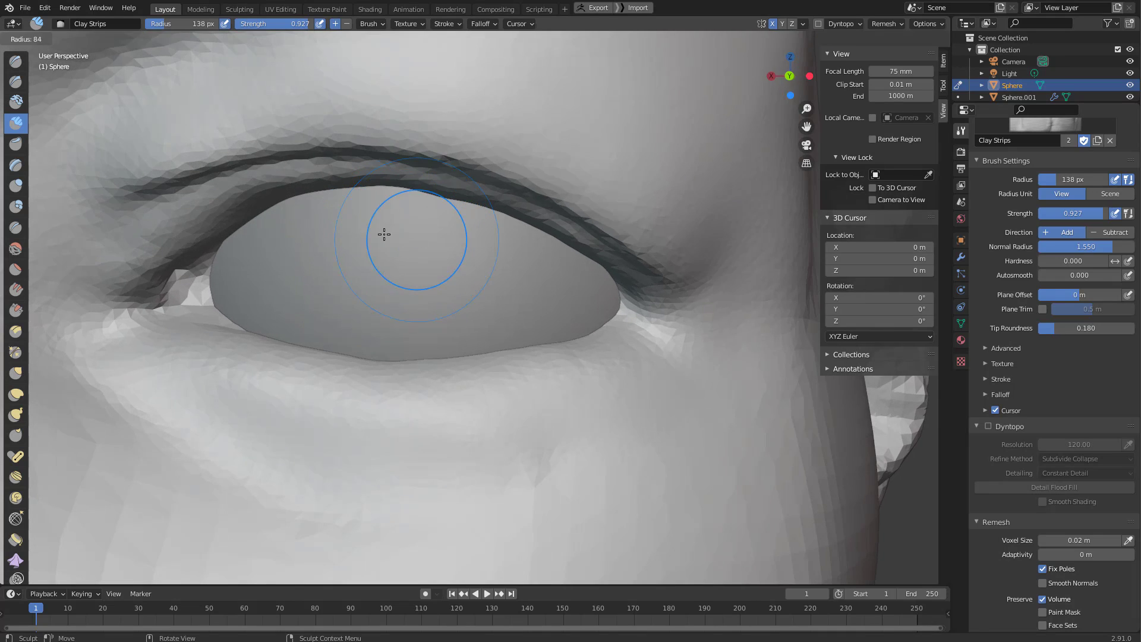
click(357, 213)
key(x)
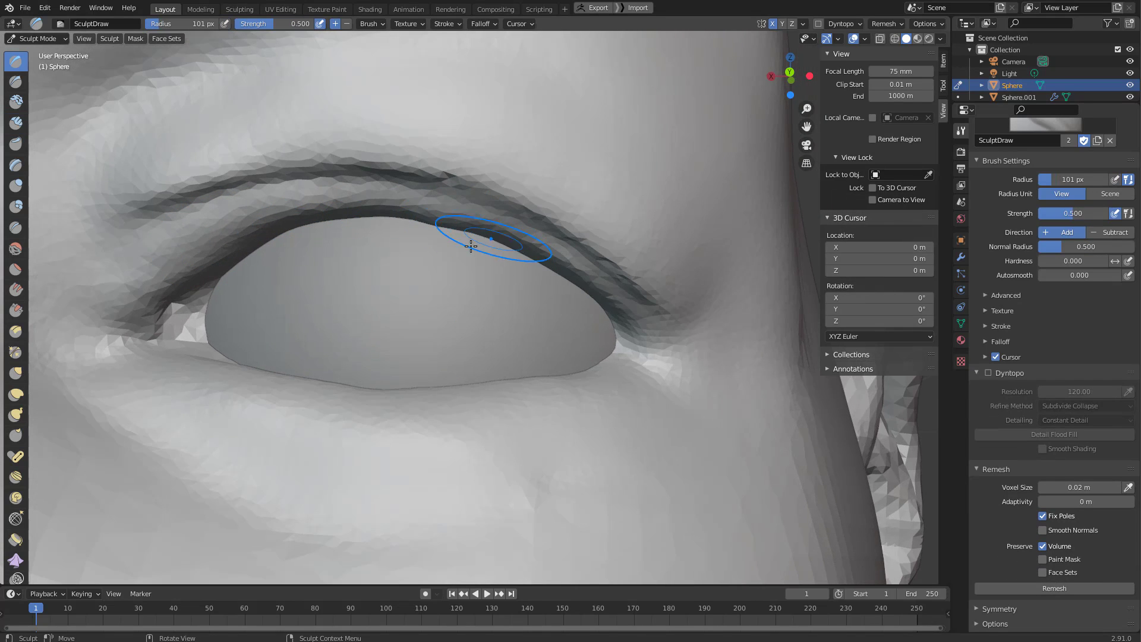
key(g)
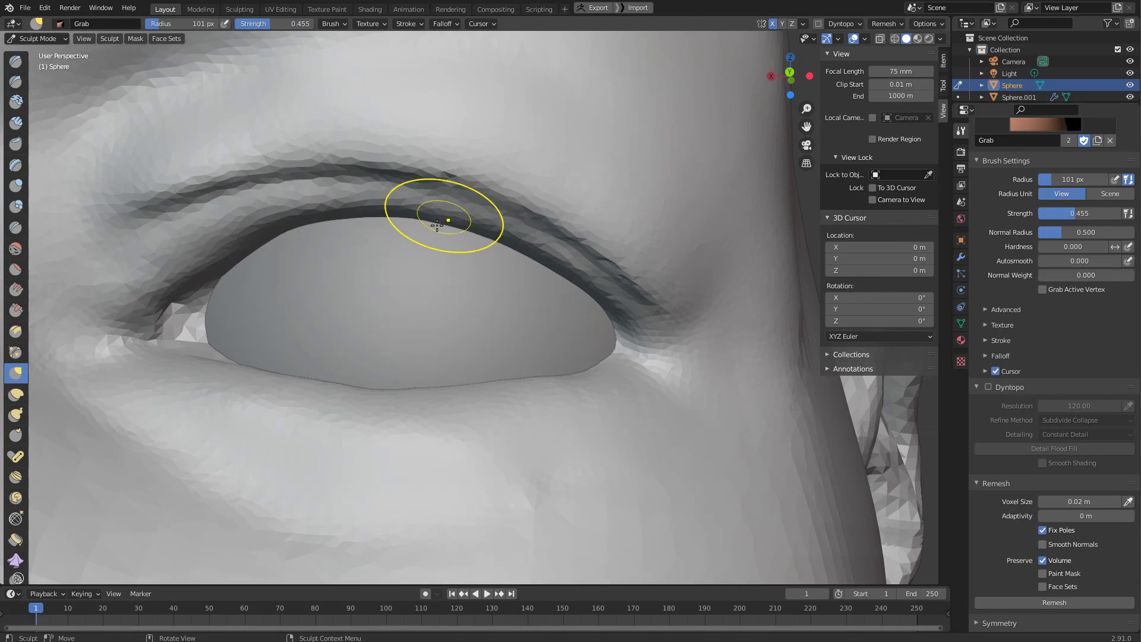
middle_drag(437, 226, 580, 293)
key(x)
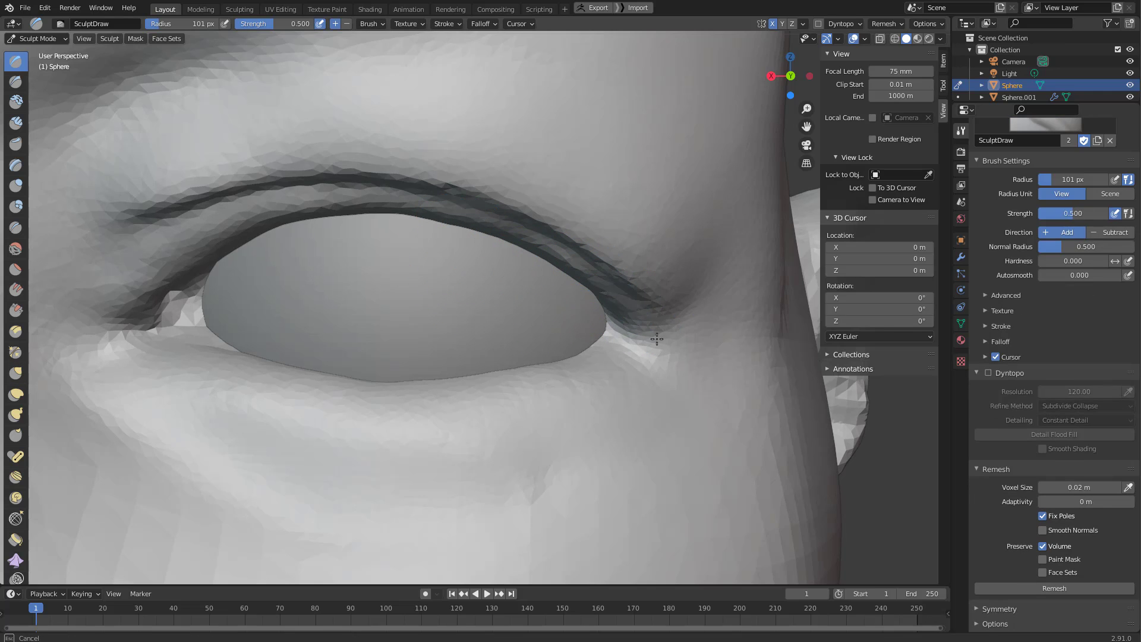
mouse_move(689, 362)
middle_down()
mouse_move(611, 377)
mouse_move(535, 438)
mouse_move(611, 344)
mouse_move(623, 360)
middle_up()
key(g)
key(s)
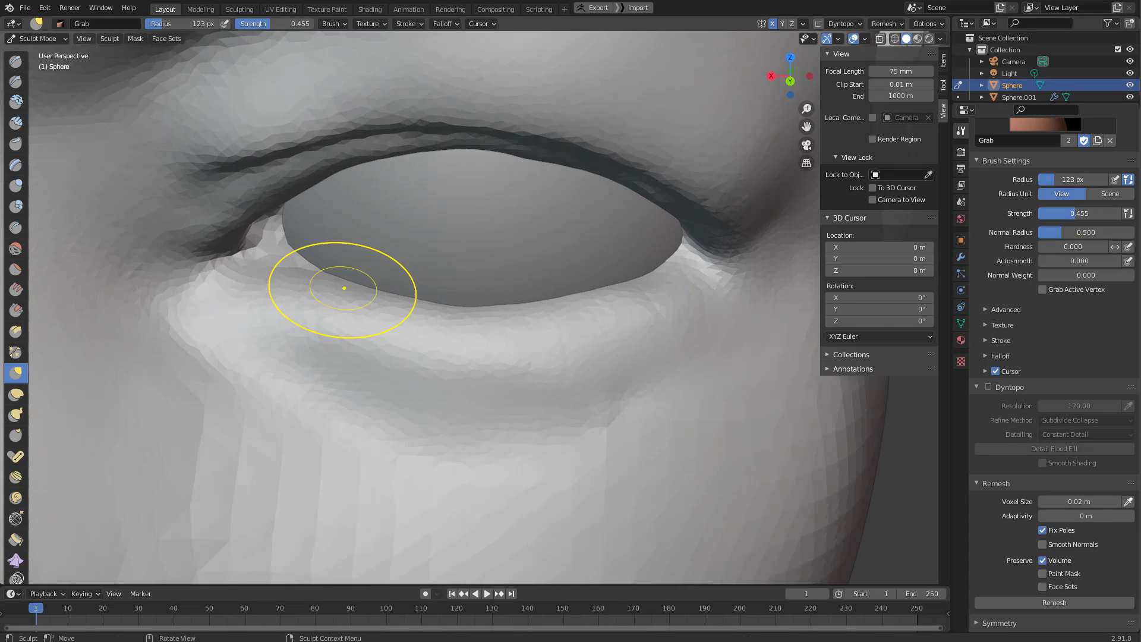
click(327, 287)
middle_drag(323, 287, 370, 267)
key(s)
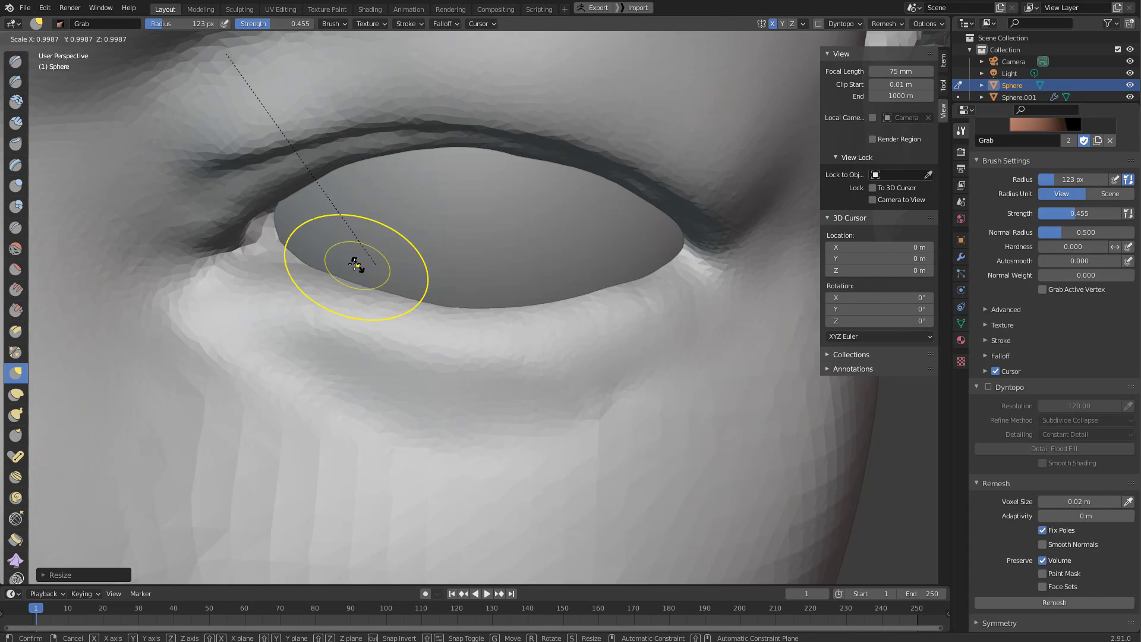
key(Escape)
Reduce the brush radius to 75 px and build up the lower eyelid's rim with the Draw brush.
key(f)
click(372, 264)
mouse_move(372, 264)
mouse_down()
mouse_move(280, 275)
mouse_move(333, 285)
mouse_move(280, 281)
mouse_up()
key(x)
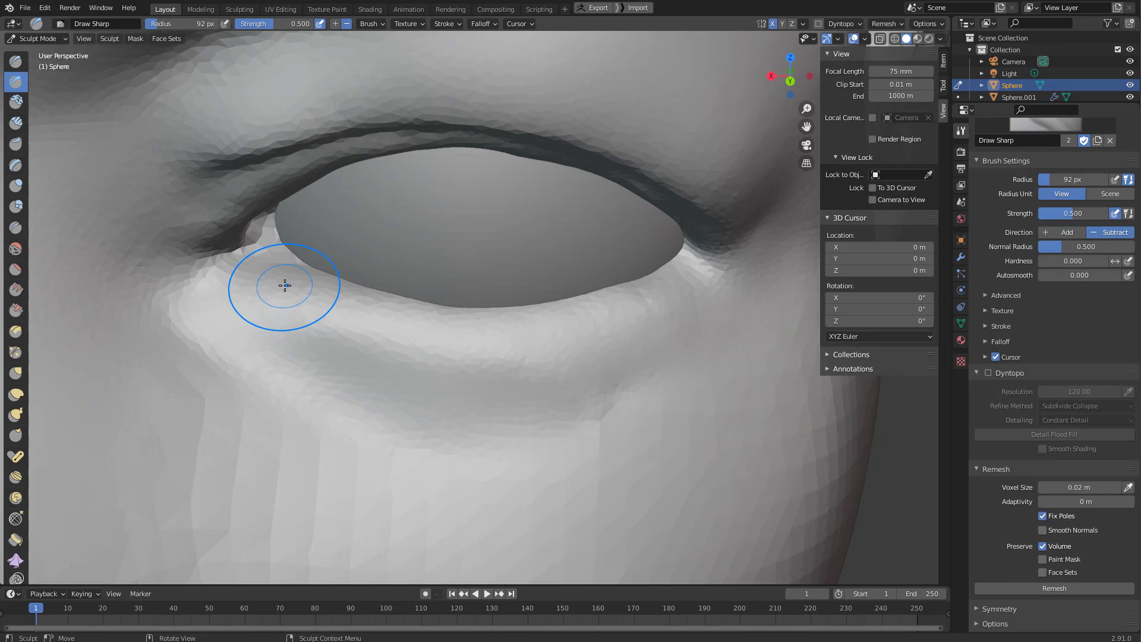
mouse_move(373, 317)
mouse_down()
mouse_move(357, 311)
mouse_move(523, 339)
mouse_up()
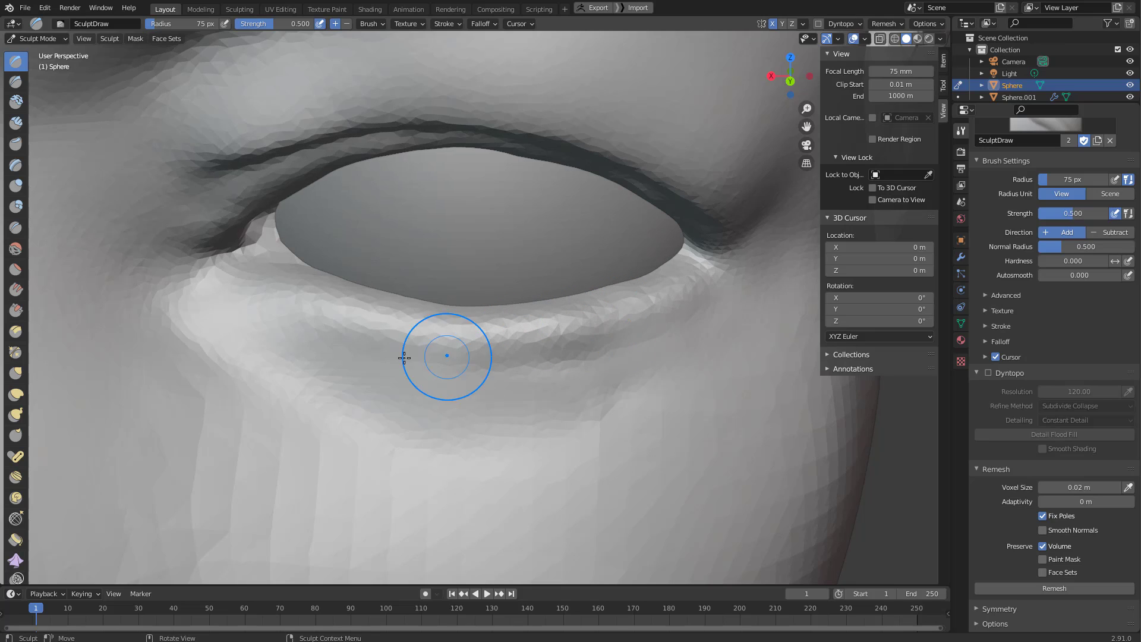
Carve a crease beneath the lower eyelid with the Draw Sharp brush, undo the overly deep strokes and smooth the area.
drag(446, 357, 427, 355)
key(shift+x)
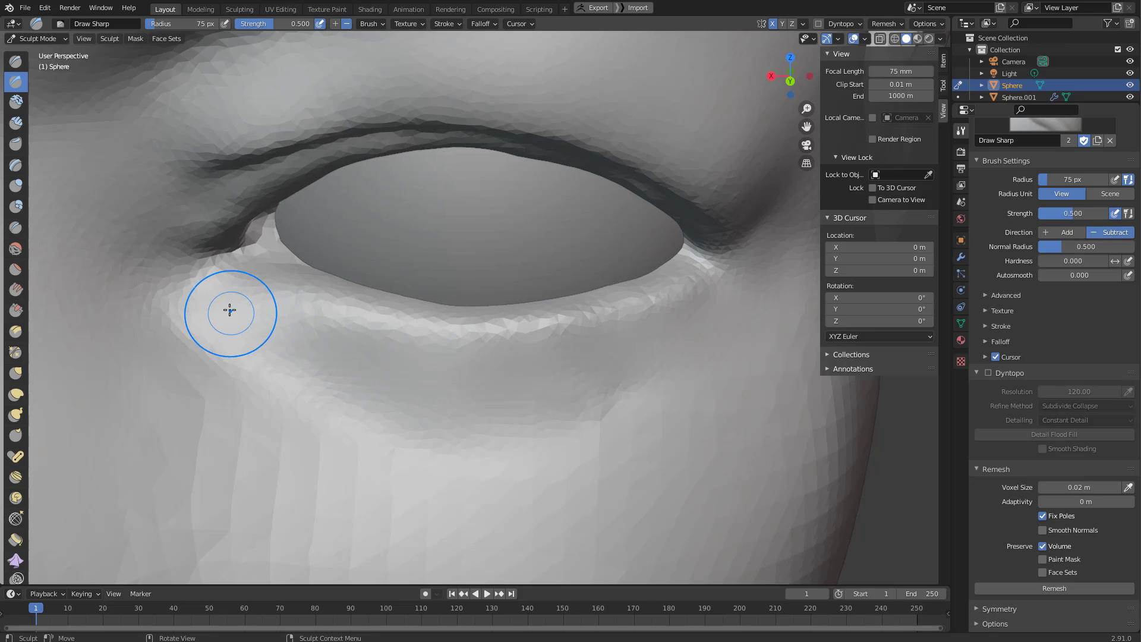
mouse_move(244, 337)
mouse_down()
mouse_move(332, 392)
mouse_move(525, 458)
mouse_move(713, 438)
mouse_move(662, 440)
mouse_up()
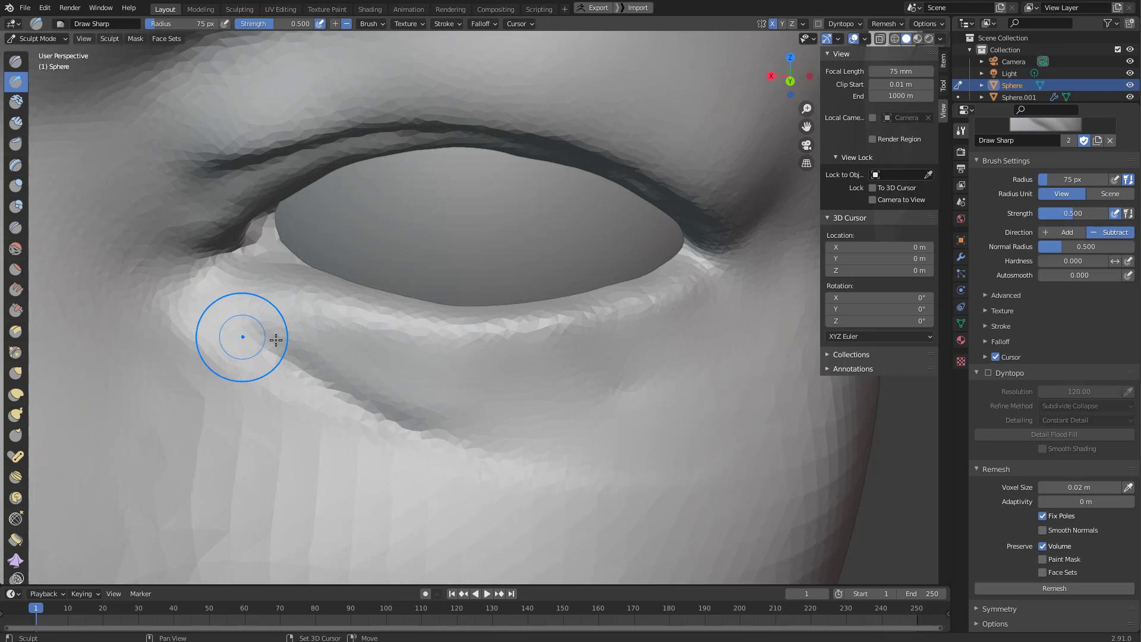
shift+drag(237, 331, 387, 390)
key(ctrl+z)
key(ctrl+z)
key(ctrl+z)
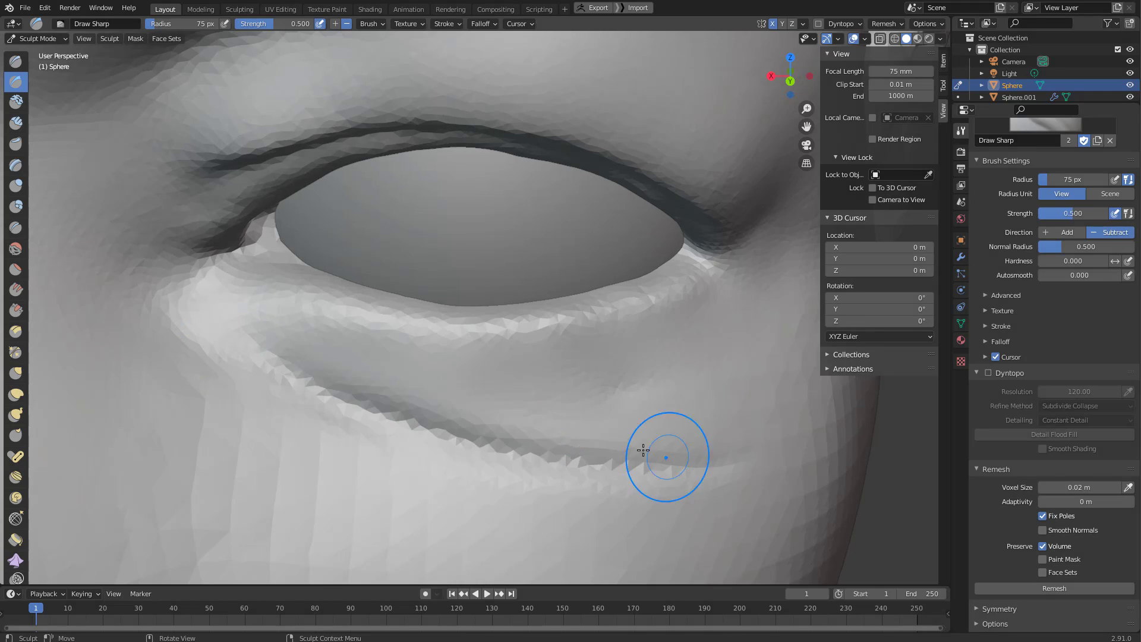
key(ctrl+z)
key(ctrl+z)
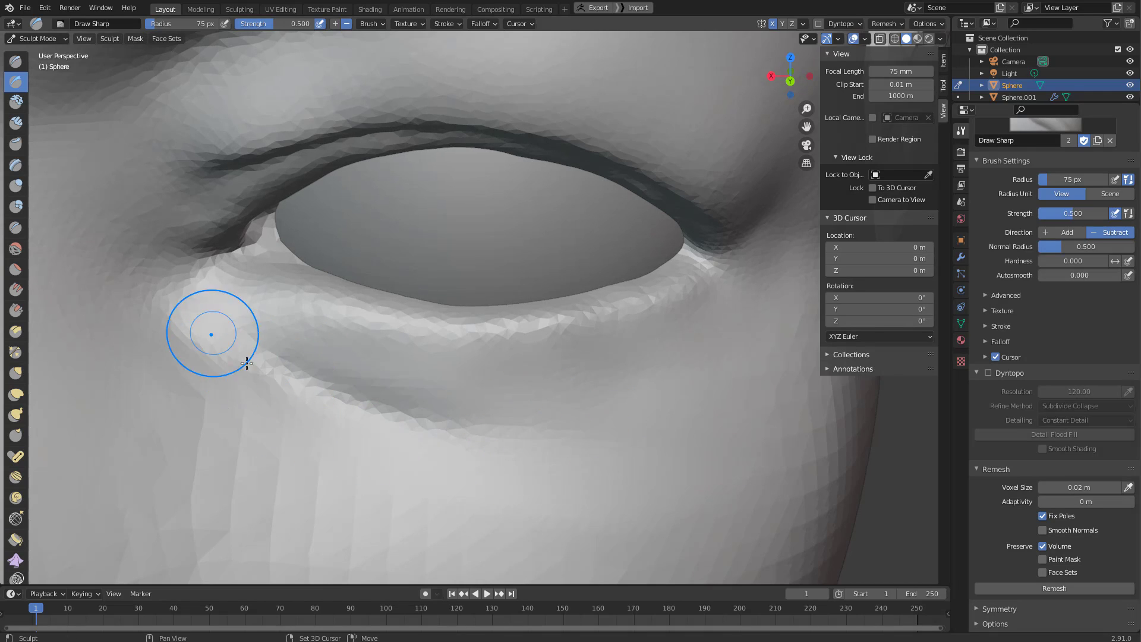
mouse_move(364, 480)
ctrl+middle_down()
mouse_move(369, 398)
mouse_move(390, 416)
mouse_move(347, 415)
mouse_move(377, 420)
mouse_move(529, 275)
mouse_move(448, 377)
mouse_move(438, 272)
ctrl+middle_up()
shift+drag(437, 272, 399, 274)
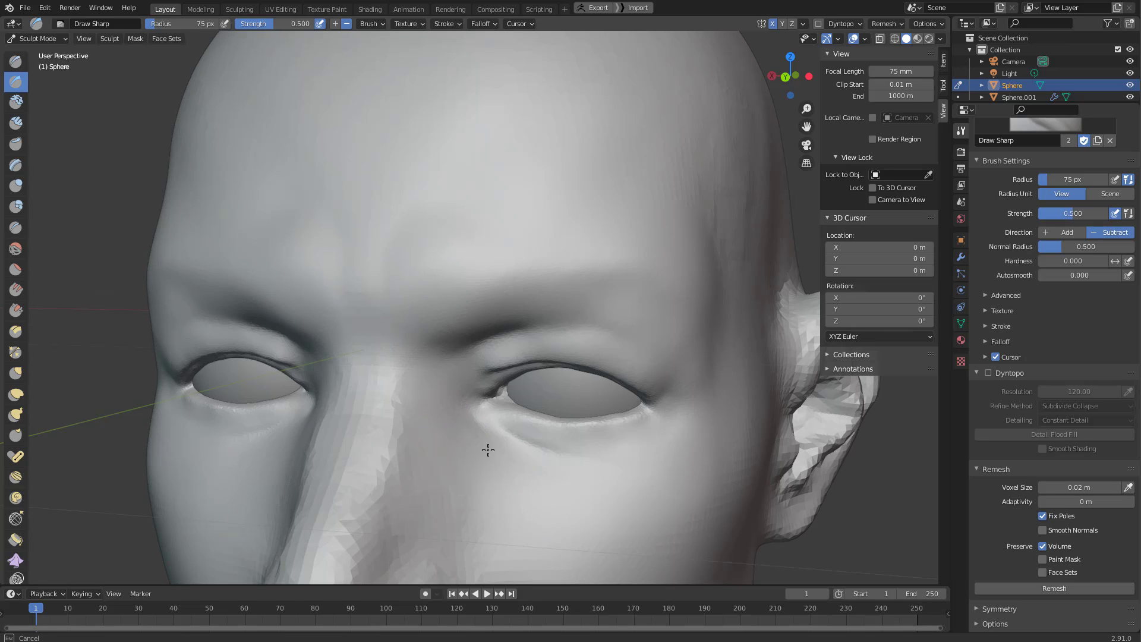
Carve the crease around the outside of the nostril wing with the Draw Sharp brush.
shift+middle_drag(377, 484, 396, 368)
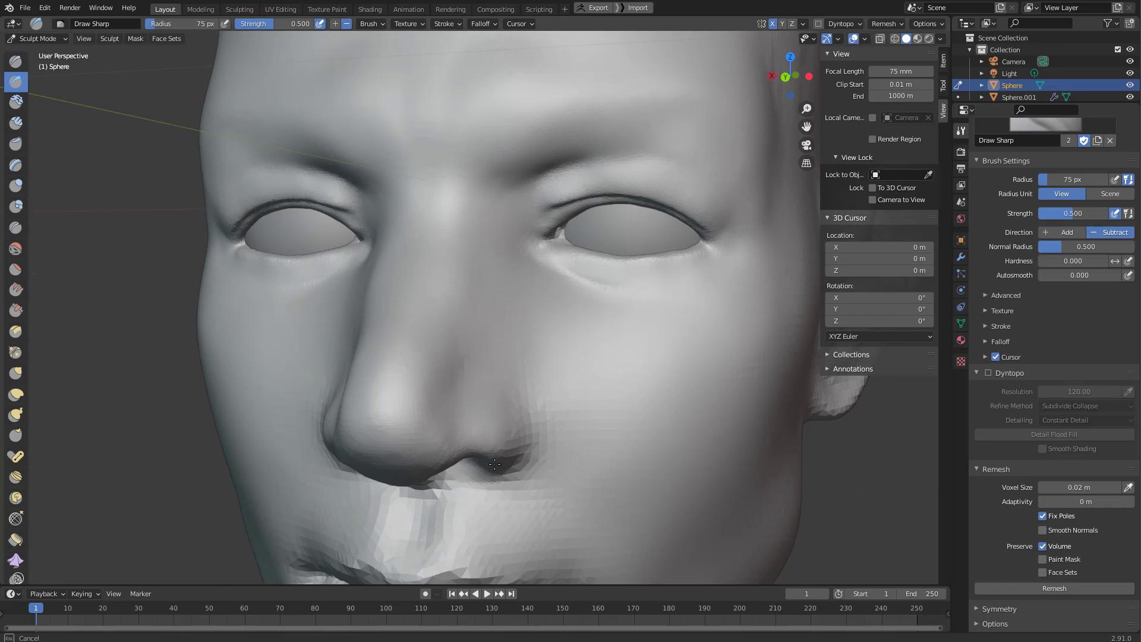
middle_drag(523, 371, 419, 466)
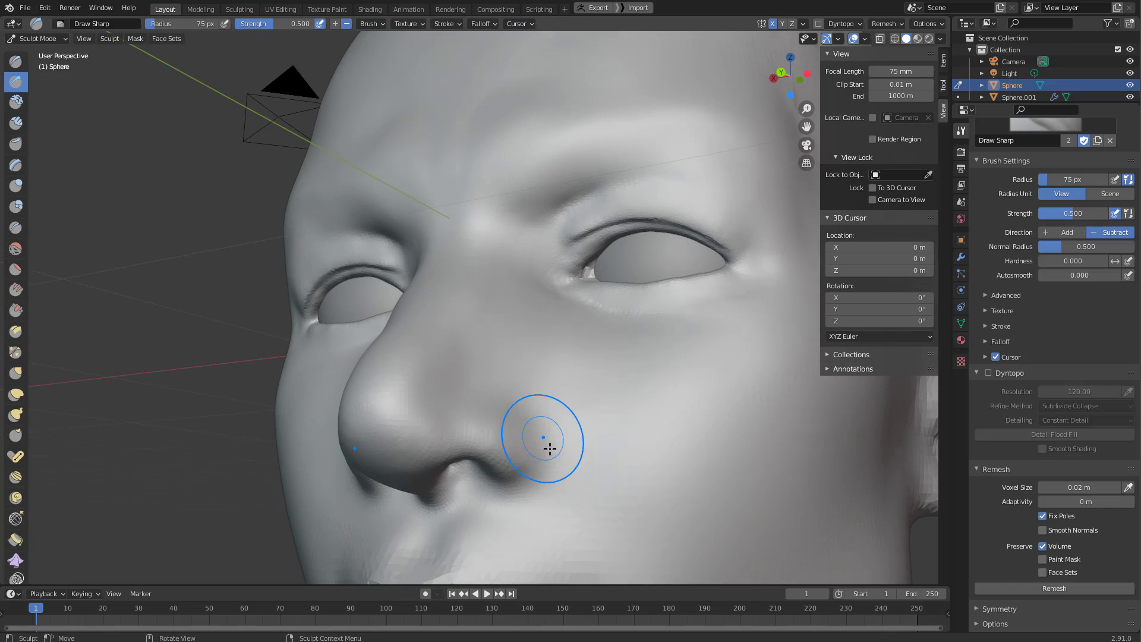
middle_drag(550, 449, 518, 415)
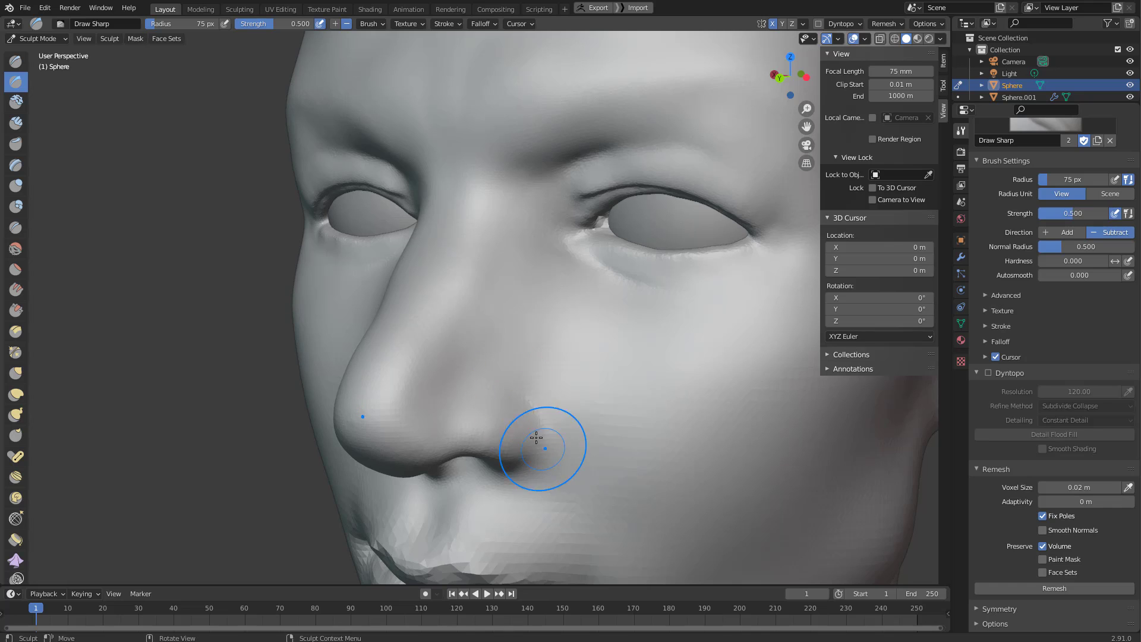
mouse_move(534, 465)
mouse_down()
mouse_move(544, 439)
mouse_move(522, 399)
mouse_up()
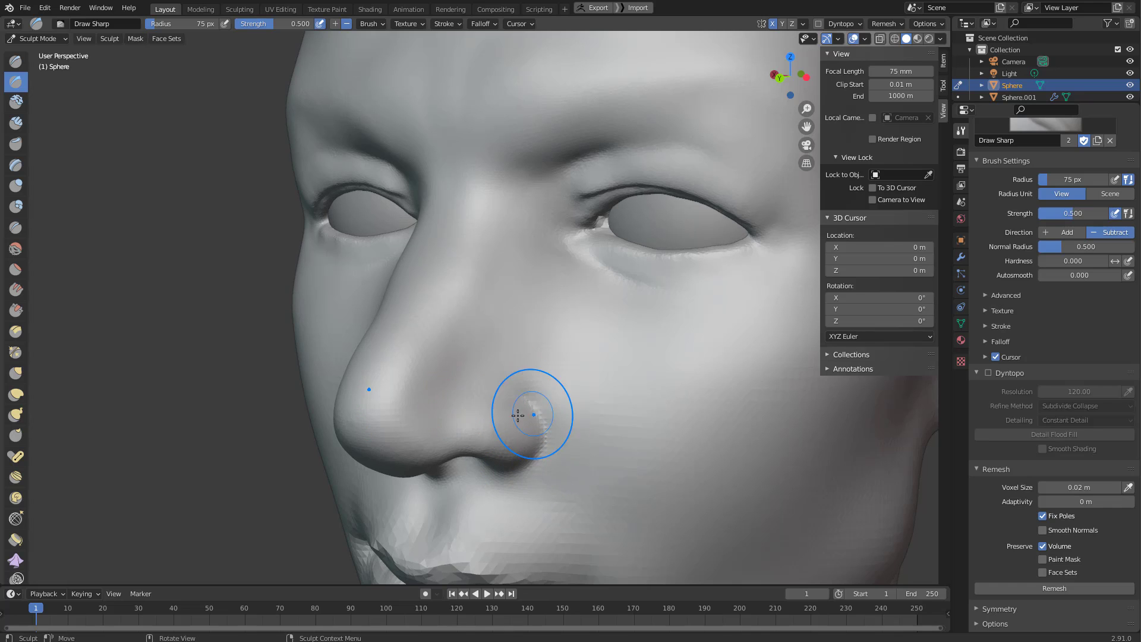
drag(544, 436, 524, 399)
middle_drag(526, 447, 551, 451)
key(f)
click(572, 450)
drag(536, 439, 516, 421)
Set the Grab brush radius to 136 px and reshape the lower part of the nose.
middle_drag(518, 425, 504, 393)
key(f)
click(534, 453)
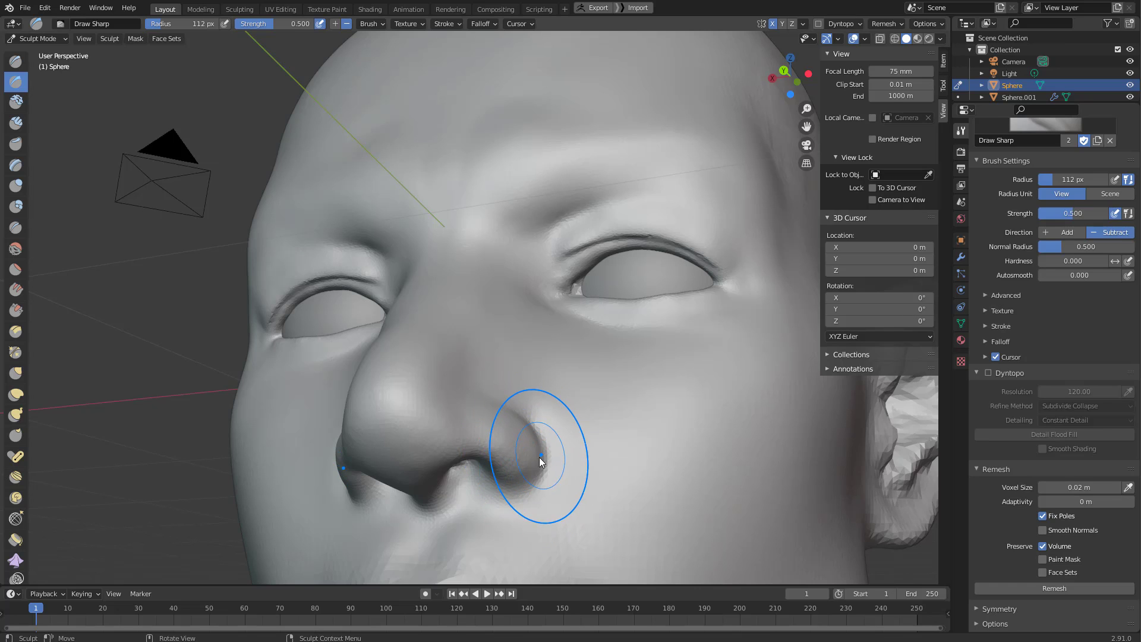
key(g)
key(f)
click(559, 472)
middle_drag(487, 489, 421, 413)
drag(424, 401, 419, 390)
mouse_move(437, 362)
middle_down()
mouse_move(404, 387)
mouse_move(492, 339)
mouse_move(400, 354)
mouse_move(418, 382)
middle_up()
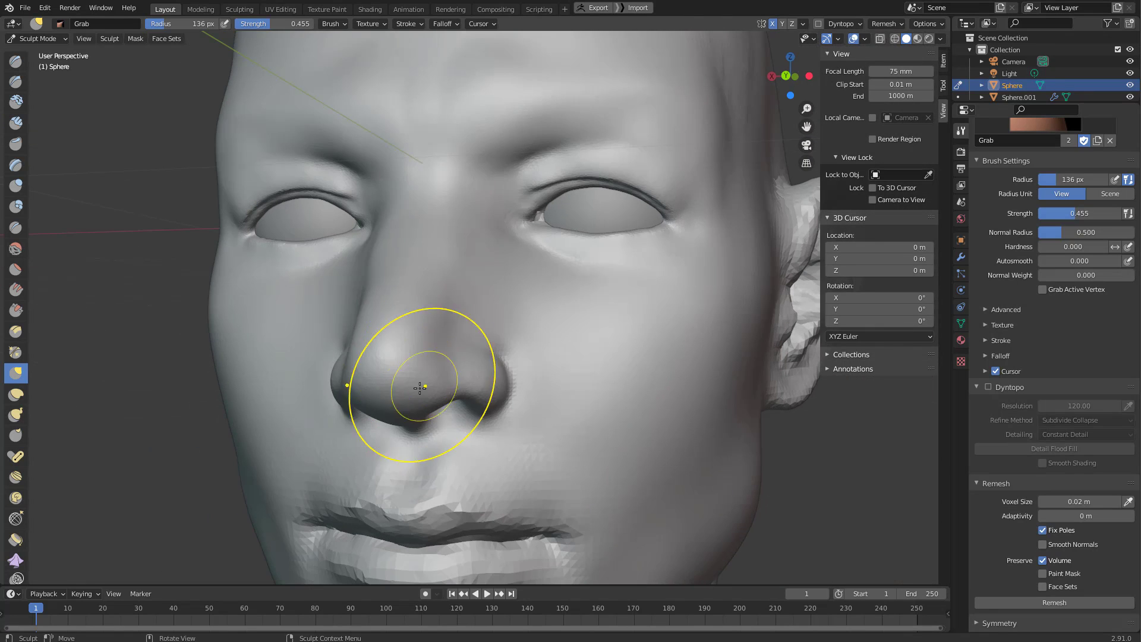
Refine the nose tip and nostril wing with the Grab brush, reducing its radius to 61 px.
key(f)
click(393, 408)
drag(393, 408, 398, 405)
middle_drag(448, 390, 394, 393)
drag(537, 358, 527, 348)
drag(548, 368, 554, 373)
middle_drag(574, 383, 618, 406)
key(f)
click(529, 408)
middle_drag(527, 410, 554, 398)
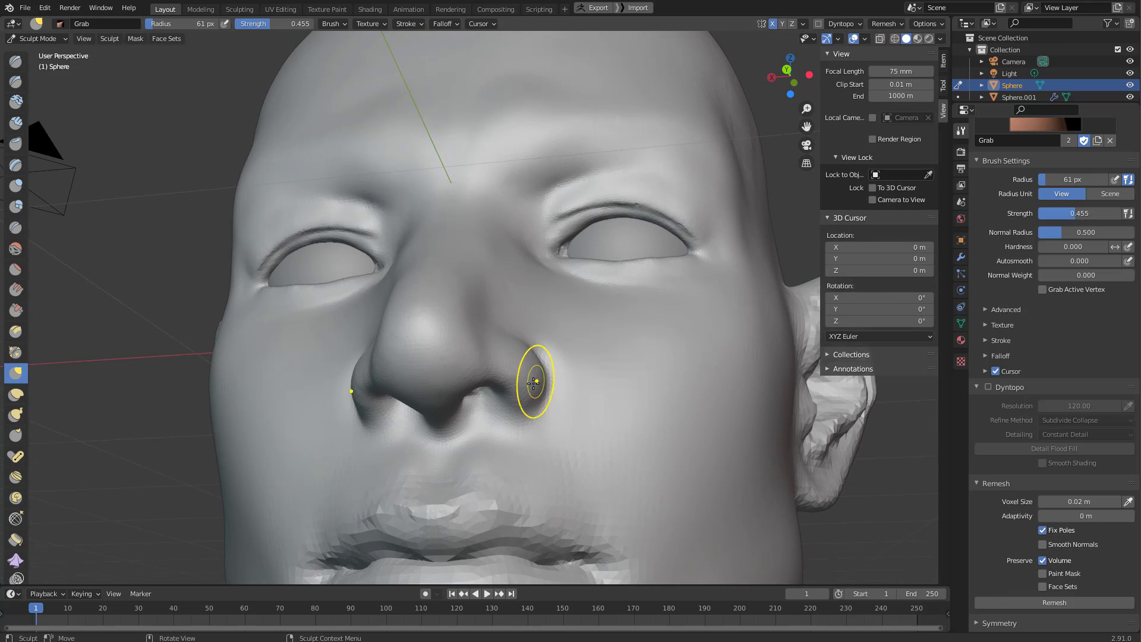
Carve the underside of the nostril with the Draw Sharp brush at a 61 px radius.
key(d)
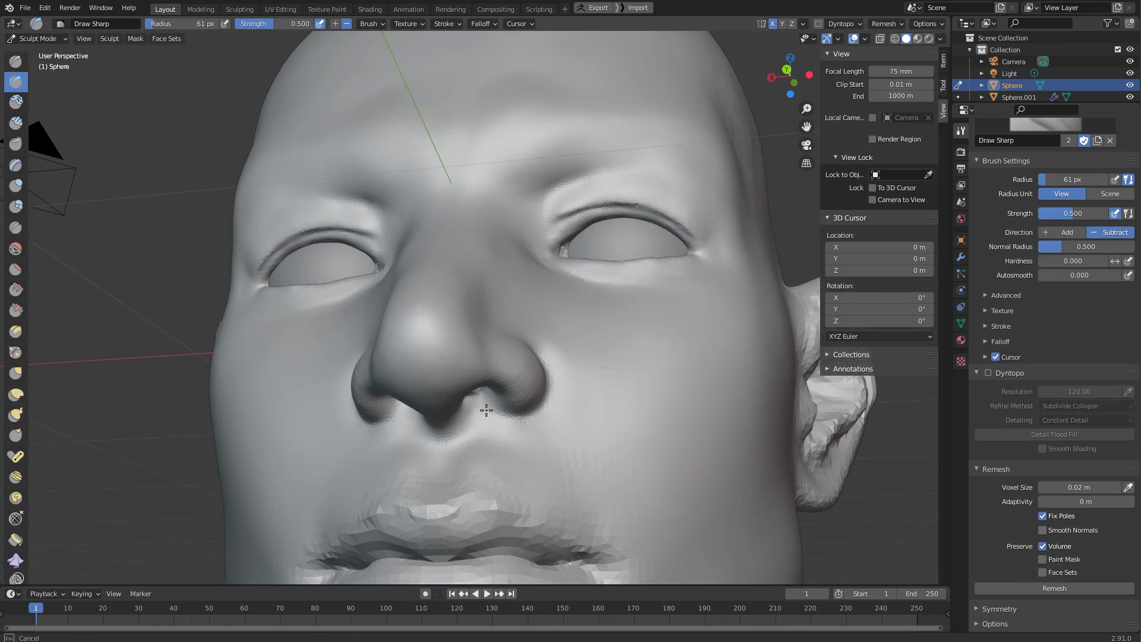
drag(474, 428, 489, 414)
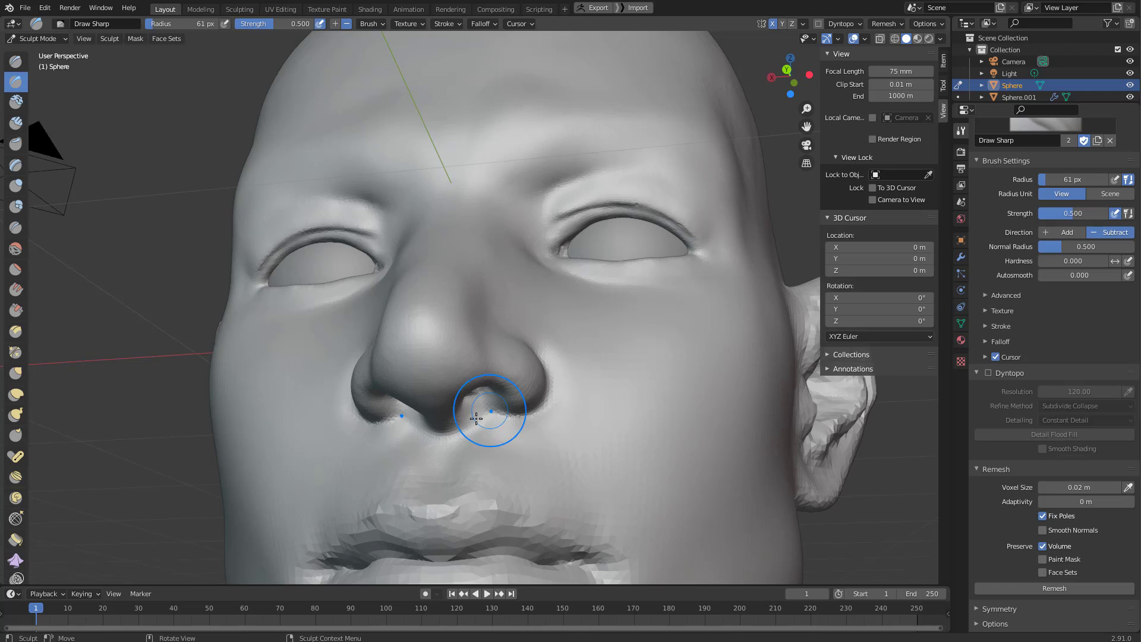
mouse_move(489, 414)
middle_down()
mouse_move(422, 407)
mouse_move(504, 396)
mouse_move(421, 408)
mouse_move(479, 311)
middle_up()
Adjust the nose's profile with the Grab brush at 125 px, and raise the brush radius to 136 px.
key(f)
click(542, 394)
key(g)
middle_drag(493, 268, 474, 261)
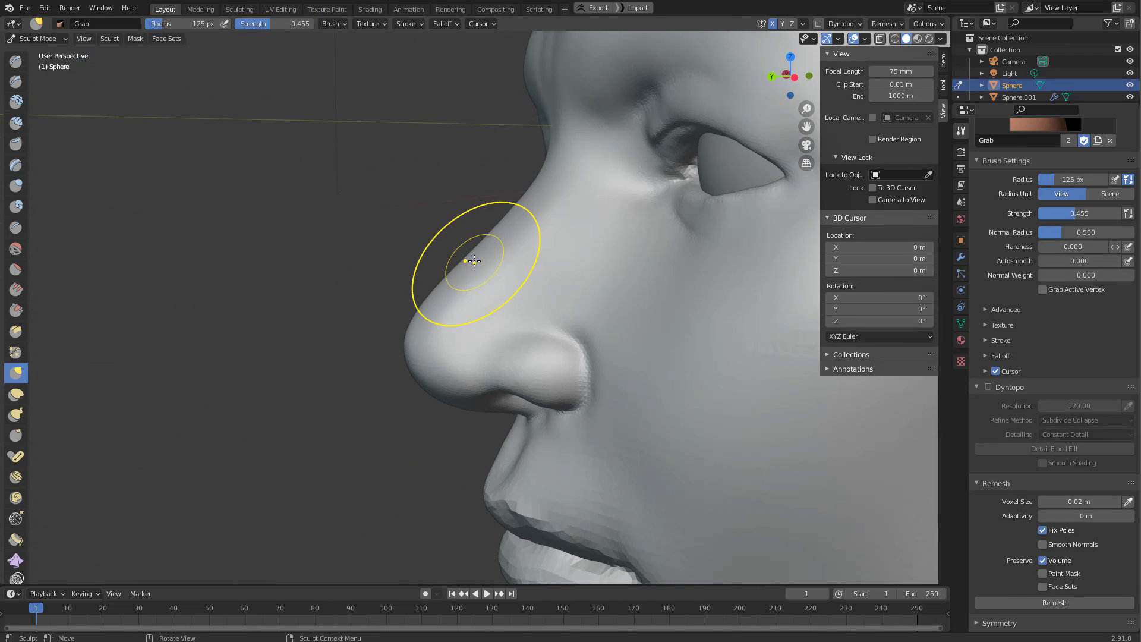
middle_drag(436, 296, 419, 295)
drag(431, 299, 438, 296)
middle_drag(450, 295, 568, 292)
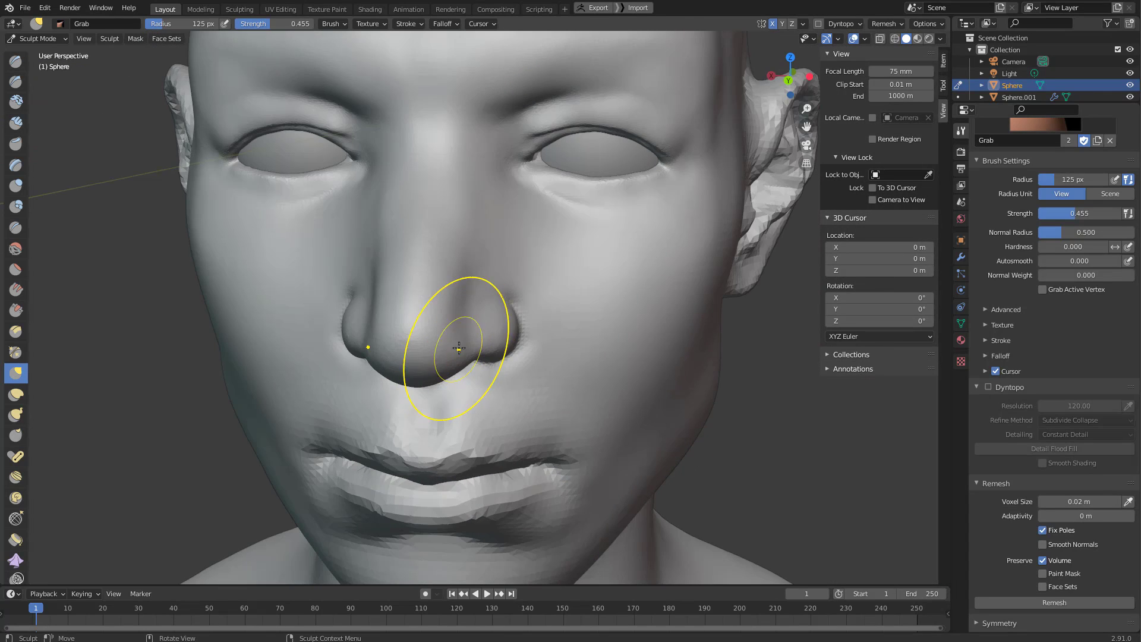
mouse_move(456, 349)
middle_down()
mouse_move(487, 327)
mouse_move(457, 361)
mouse_move(417, 382)
mouse_move(492, 390)
mouse_move(473, 343)
mouse_move(434, 337)
mouse_move(519, 352)
mouse_move(509, 266)
mouse_move(532, 297)
mouse_move(484, 354)
mouse_move(496, 367)
middle_up()
key(f)
click(474, 343)
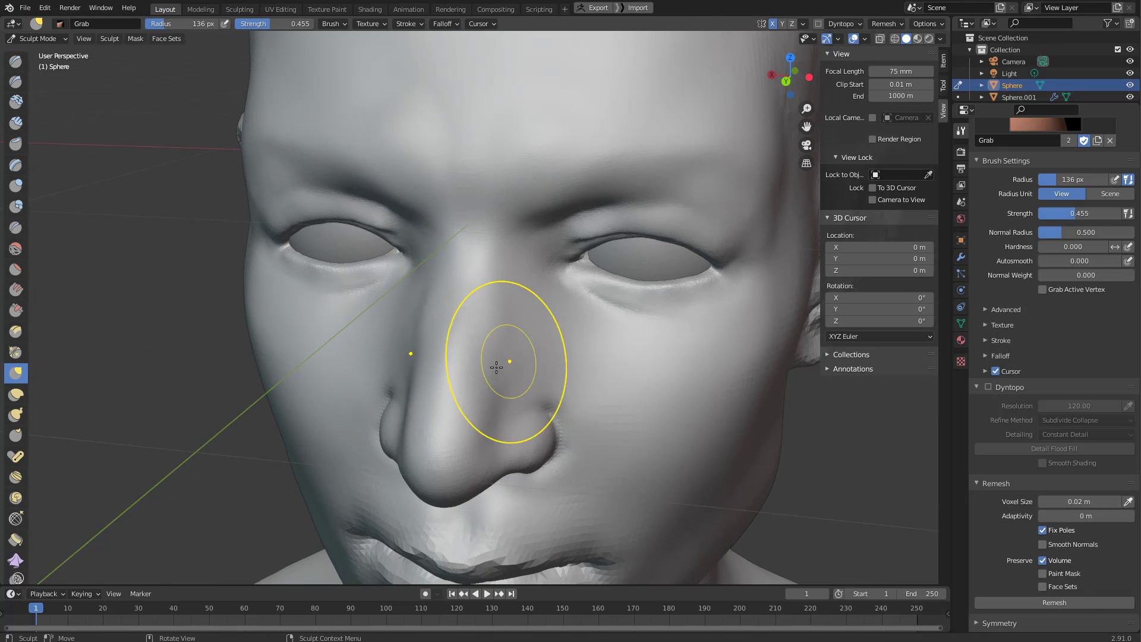
Build up the sides of the nose bridge with Clay Strips at 112 px and refine its profile with Grab.
key(c)
drag(464, 352, 493, 342)
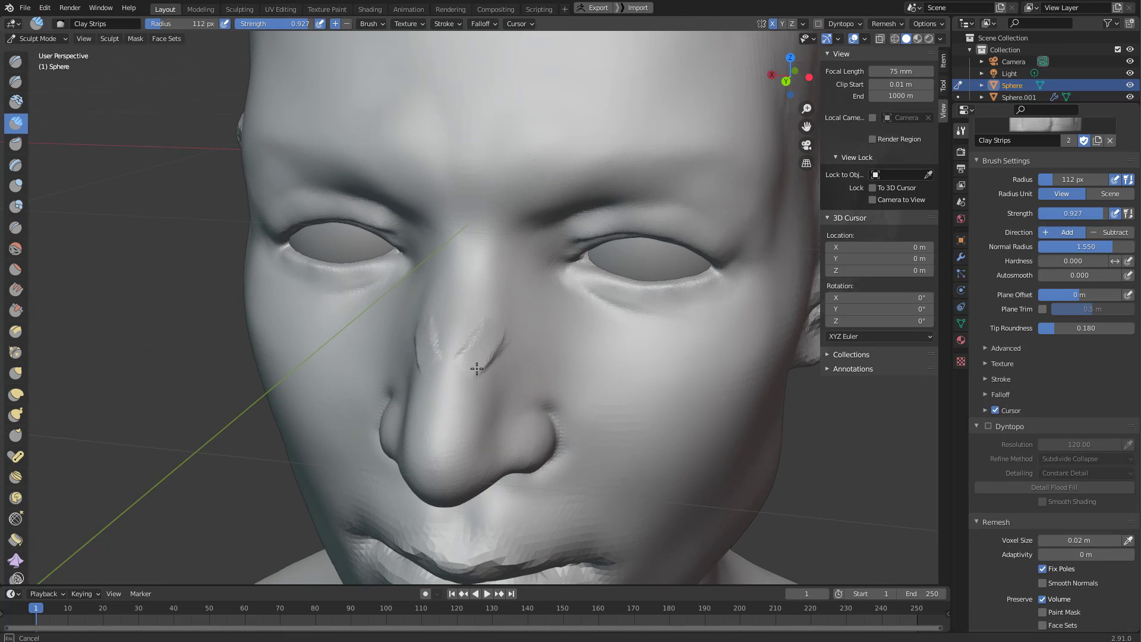
mouse_move(488, 298)
middle_down()
mouse_move(474, 331)
mouse_move(509, 340)
mouse_move(473, 379)
middle_up()
key(g)
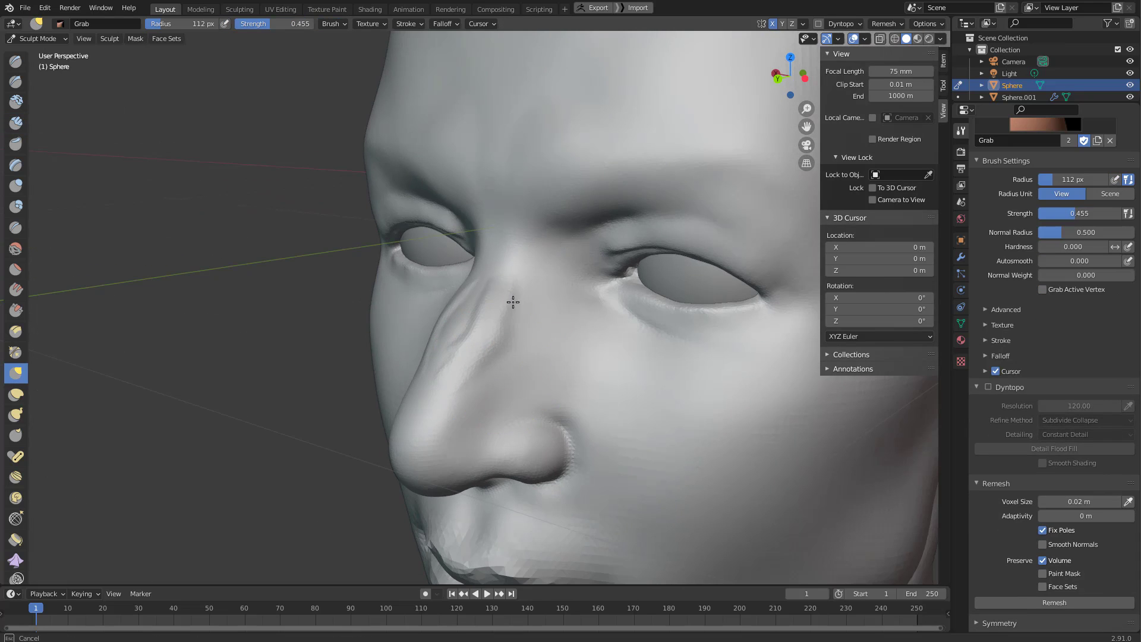
middle_drag(513, 302, 476, 299)
mouse_move(489, 386)
middle_down()
mouse_move(466, 291)
mouse_move(448, 275)
mouse_move(409, 331)
middle_up()
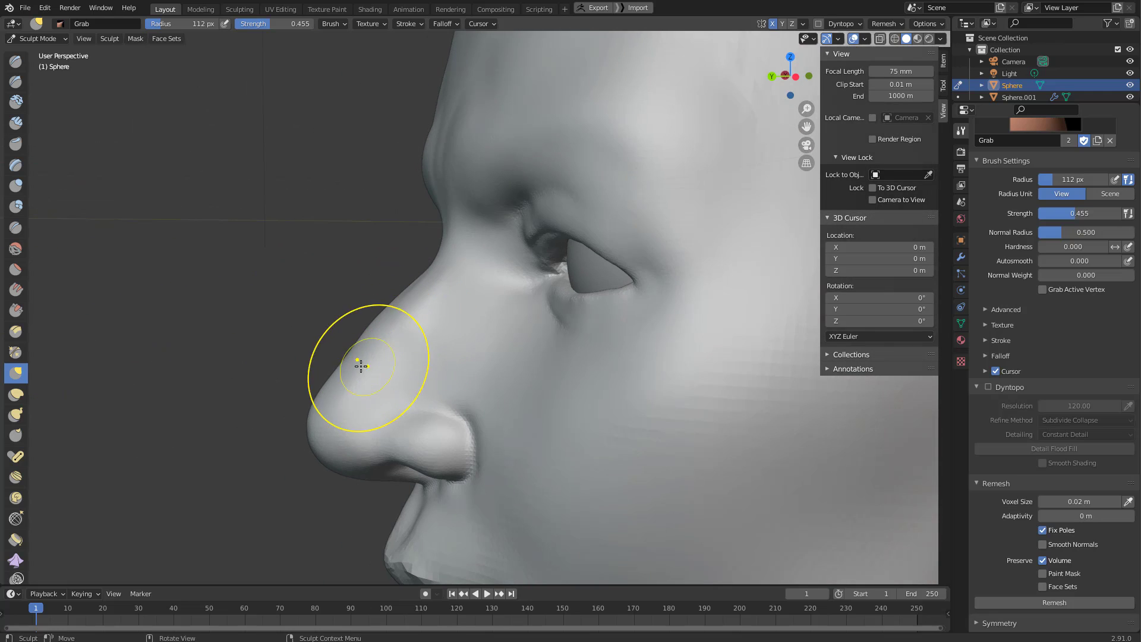
mouse_move(361, 366)
middle_down()
mouse_move(464, 377)
mouse_move(357, 295)
mouse_move(405, 312)
middle_up()
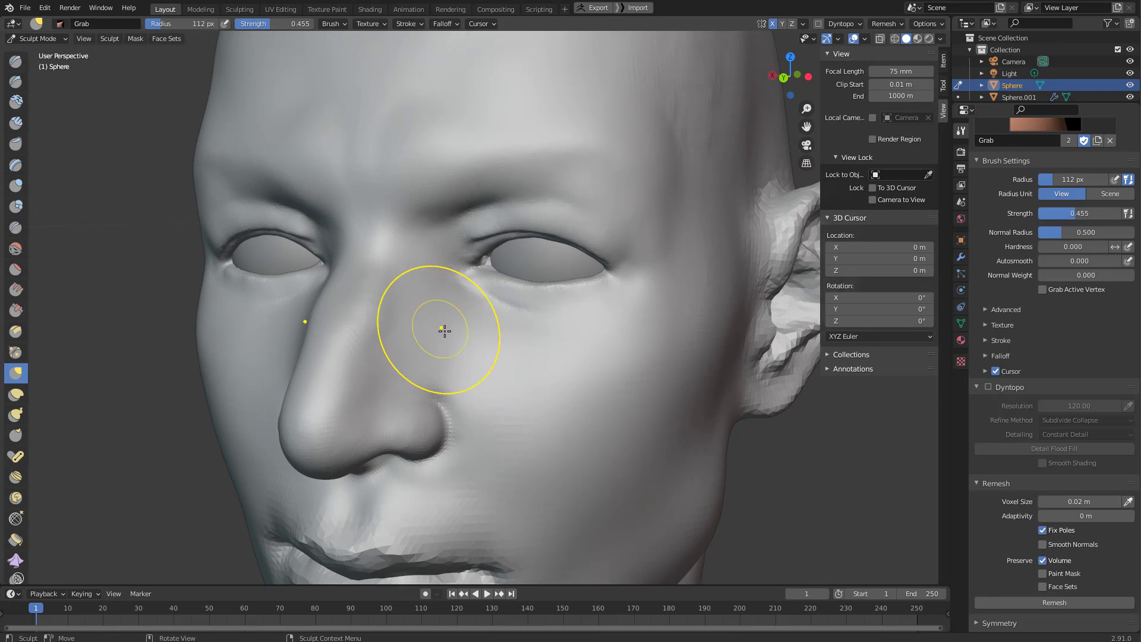
Add Clay Strips volume to the cheek beside the nose and below the eye at a 112 px radius.
key(c)
mouse_move(464, 349)
middle_down()
mouse_move(491, 362)
mouse_move(418, 288)
middle_up()
key(d)
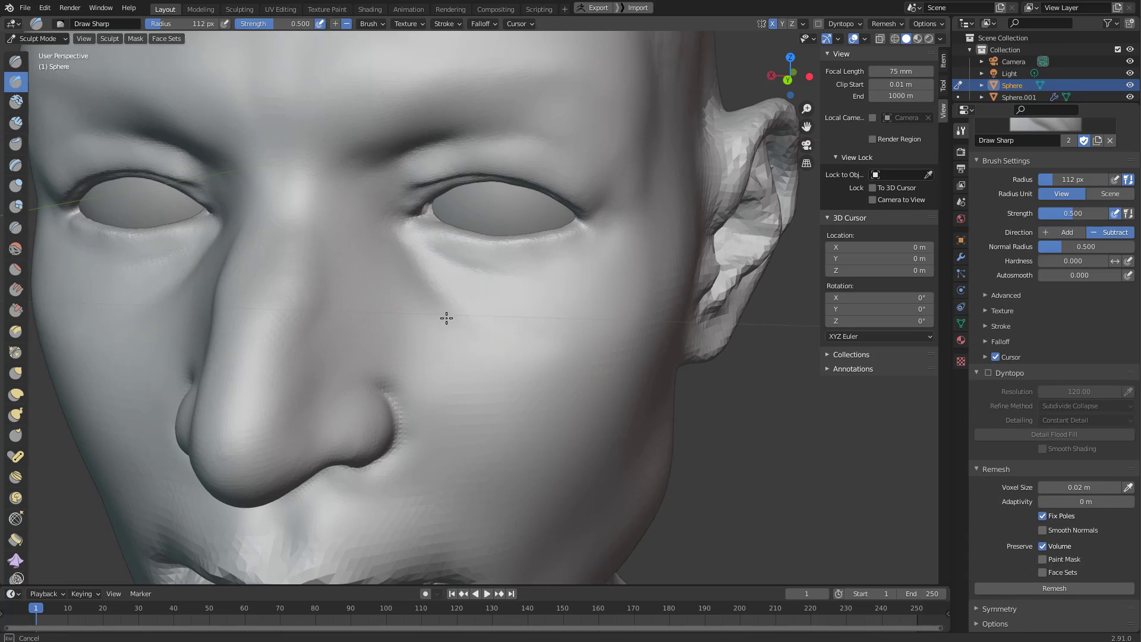
key(g)
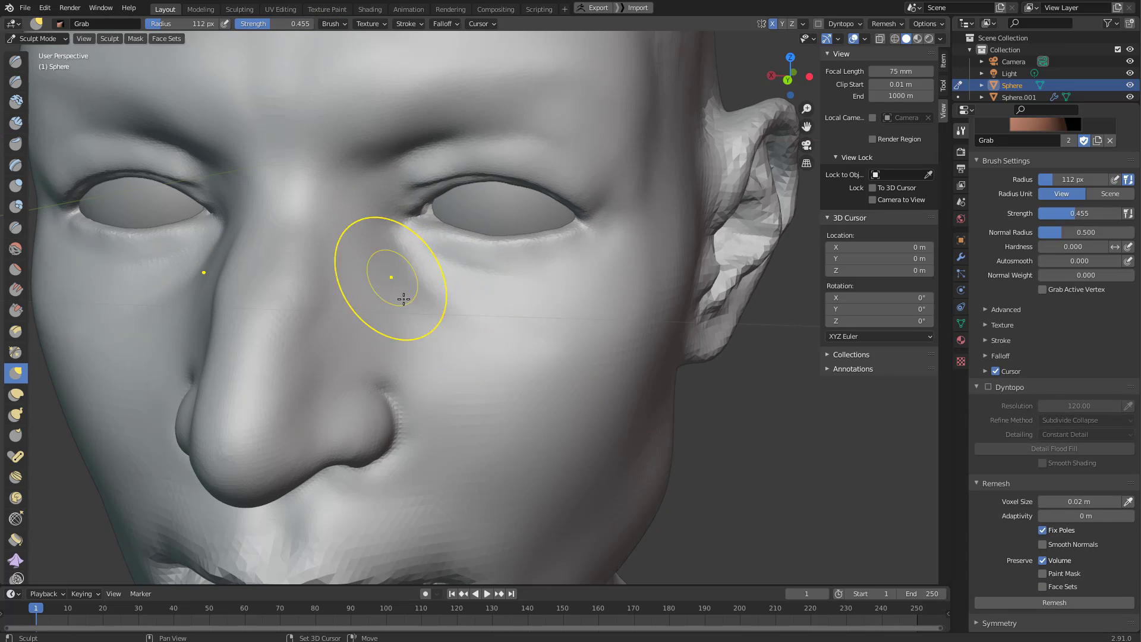
key(c)
drag(413, 331, 388, 363)
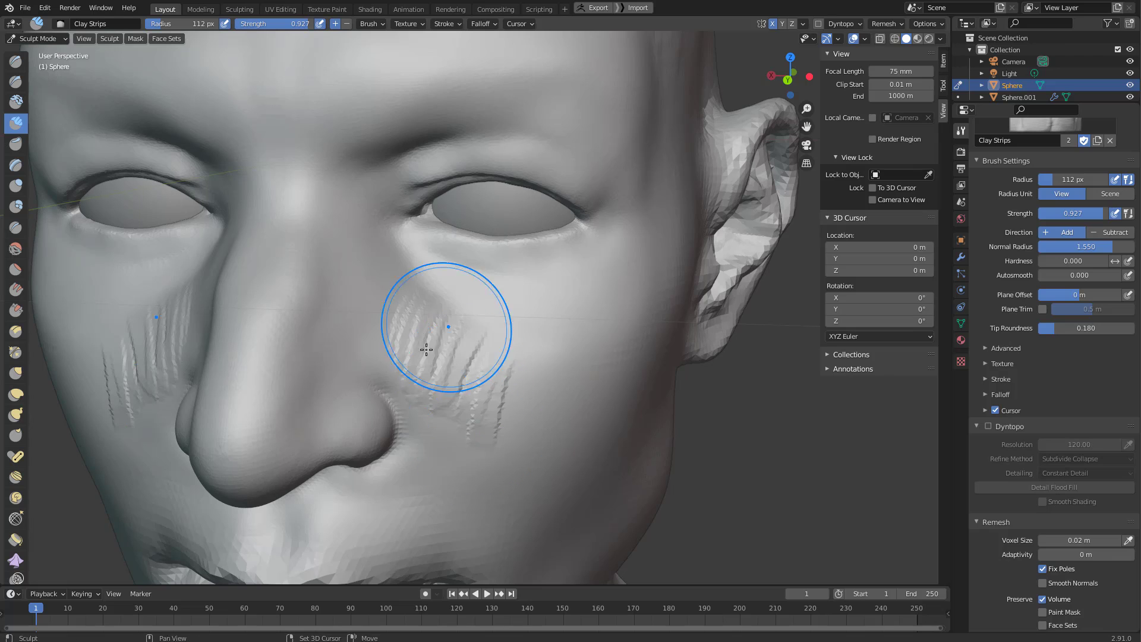
middle_drag(472, 360, 406, 340)
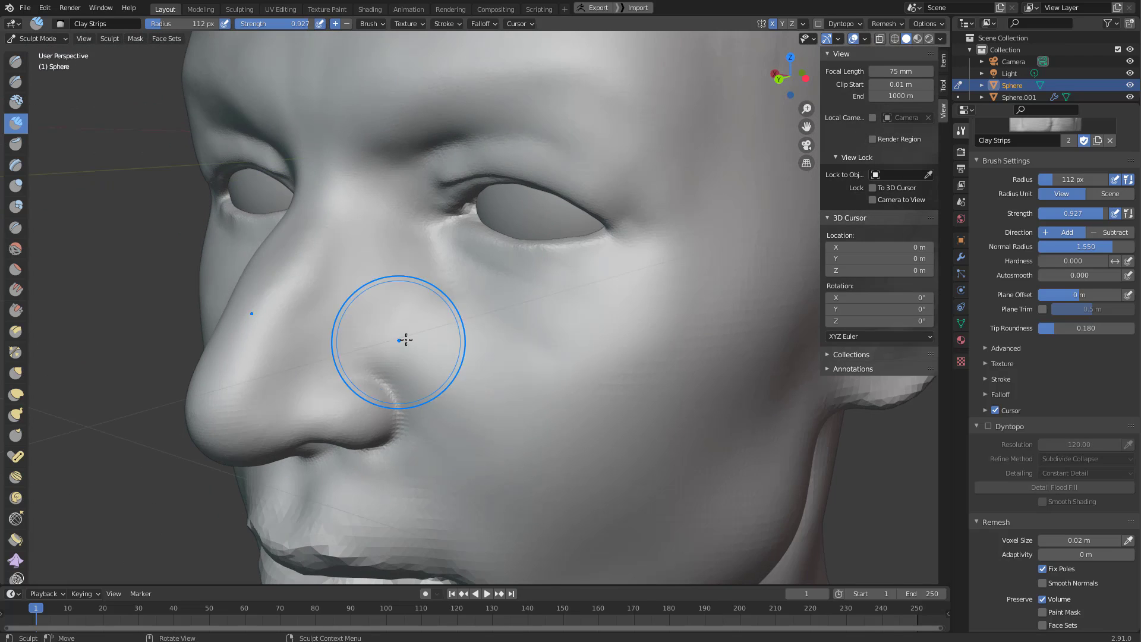
Reduce the brush radius to 54 px and build up the skin around the inner eye corner with the Draw brush.
mouse_move(507, 363)
middle_down()
mouse_move(571, 357)
mouse_move(519, 349)
mouse_move(512, 370)
middle_up()
middle_drag(512, 369, 547, 346)
mouse_move(550, 351)
ctrl+middle_down()
mouse_move(579, 334)
mouse_move(536, 350)
mouse_move(525, 407)
mouse_move(555, 336)
mouse_move(577, 335)
ctrl+middle_up()
mouse_move(574, 335)
shift+middle_down()
mouse_move(522, 372)
mouse_move(557, 312)
shift+middle_up()
key(f)
click(515, 349)
ctrl+middle_drag(515, 349, 613, 291)
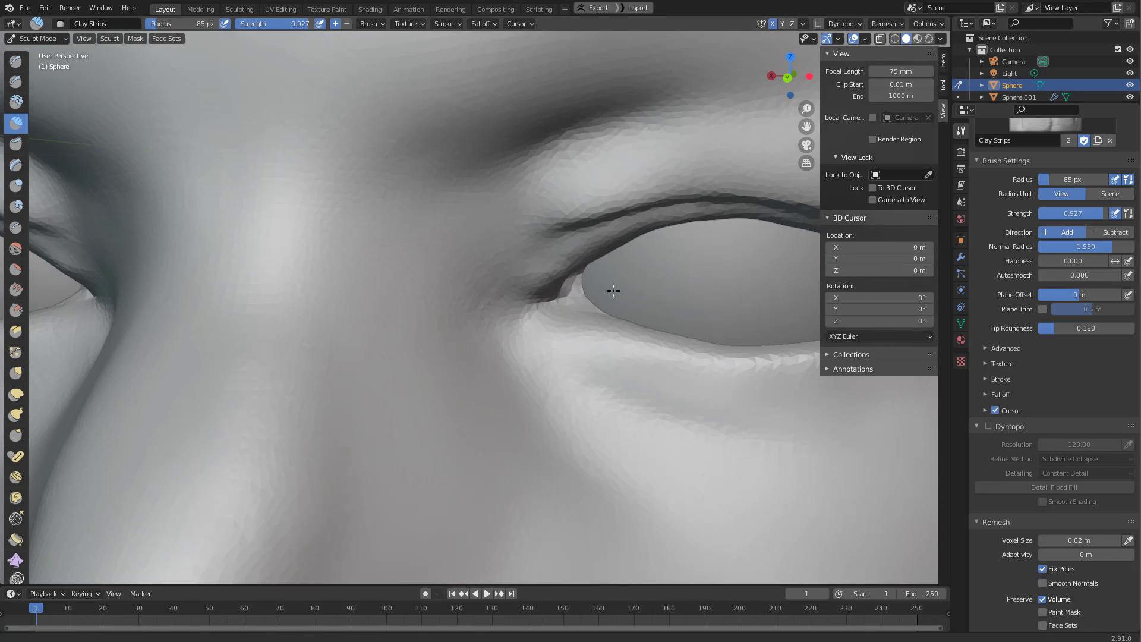
key(x)
key(f)
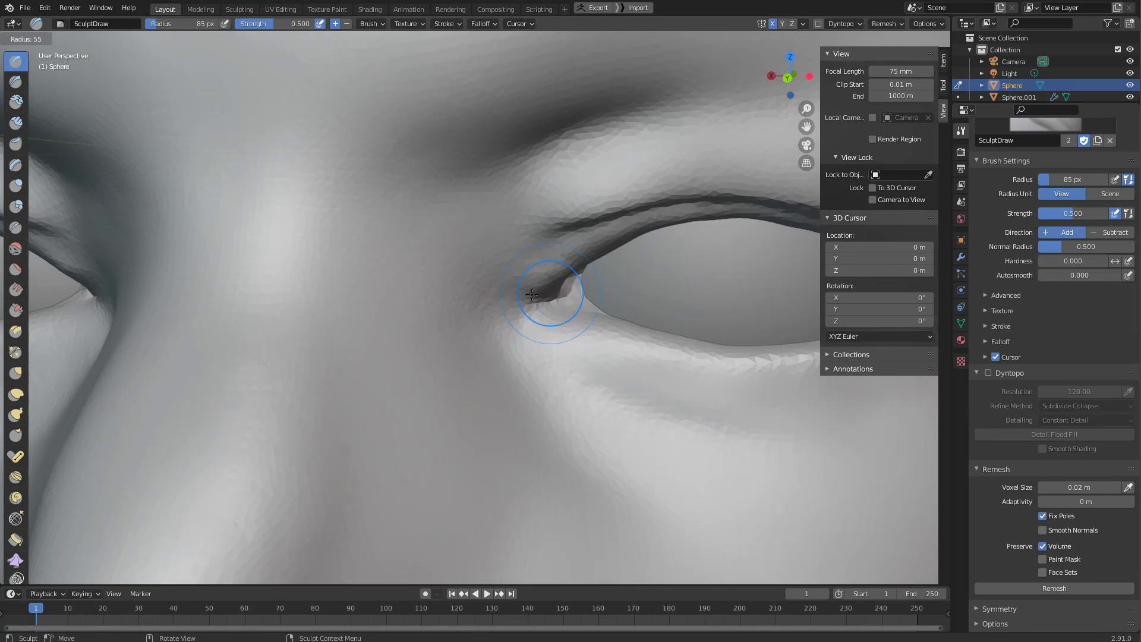
click(521, 318)
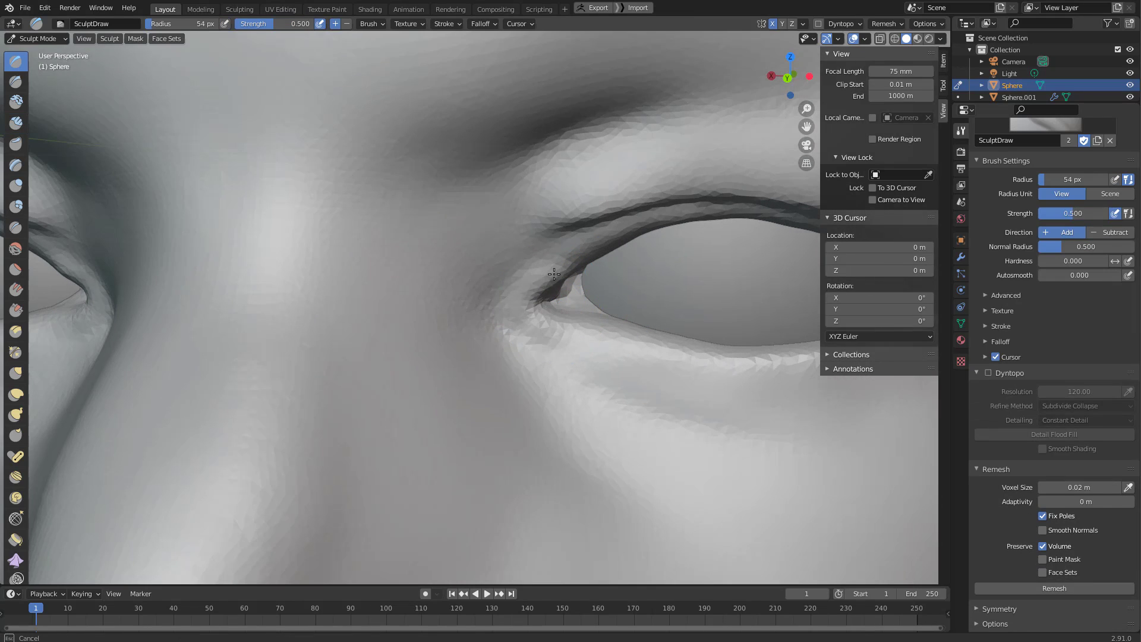
drag(554, 274, 586, 327)
Reshape the inner eye corner with the Grab brush at a 120 px radius, reduced to 88 px for finer pulls.
key(f)
click(591, 323)
middle_drag(591, 324, 449, 326)
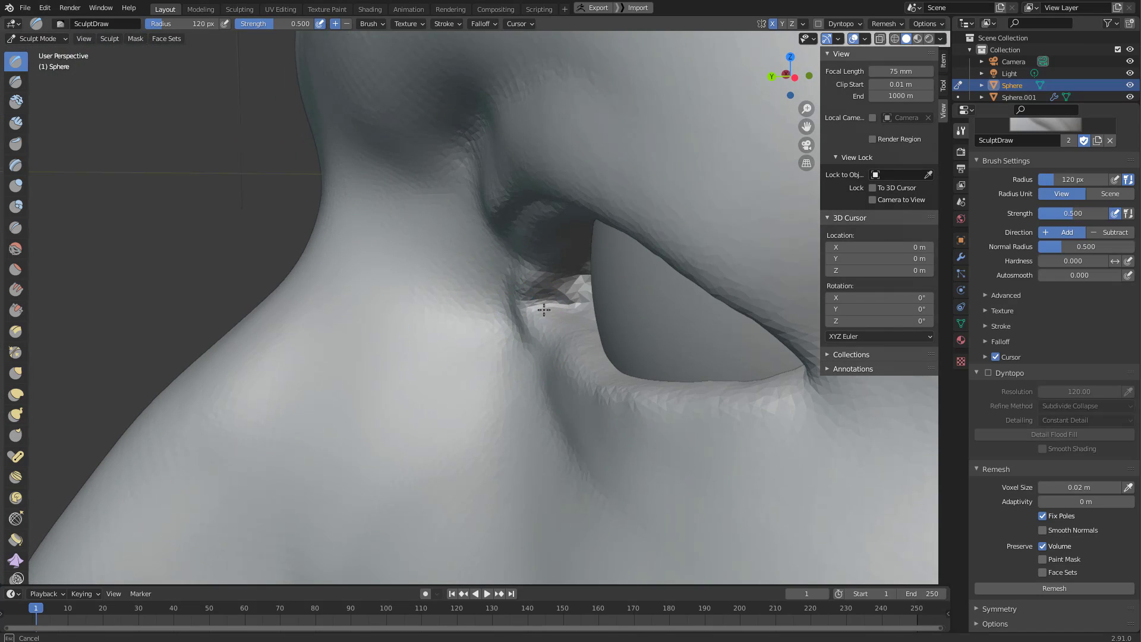
key(g)
mouse_move(521, 316)
middle_down()
mouse_move(637, 285)
mouse_move(555, 336)
mouse_move(509, 326)
mouse_move(546, 285)
middle_up()
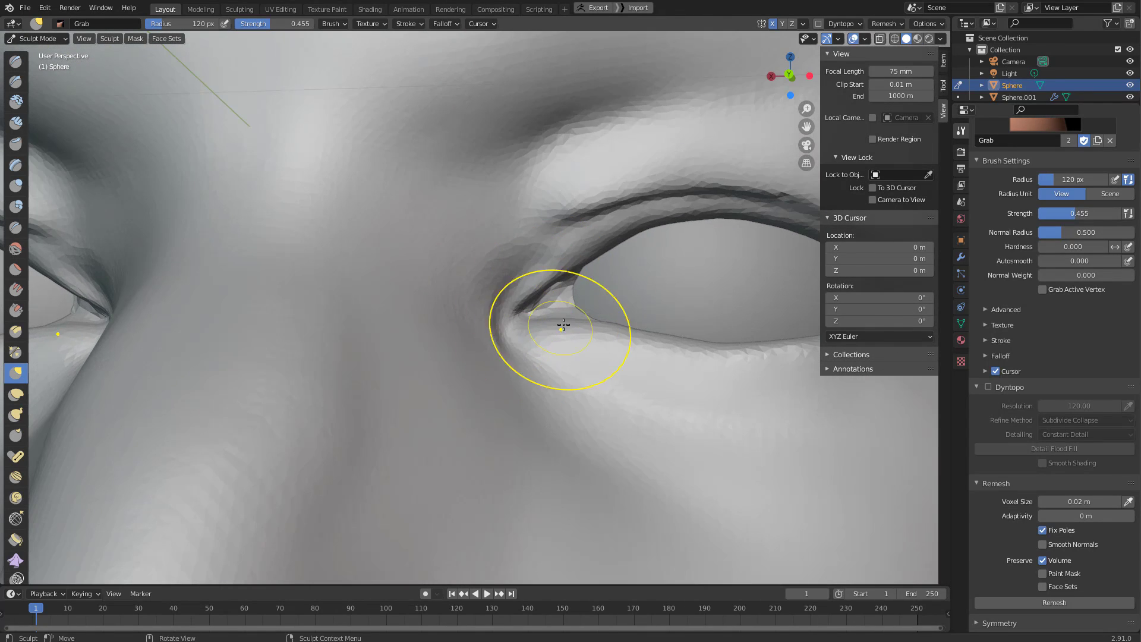
key(f)
click(588, 334)
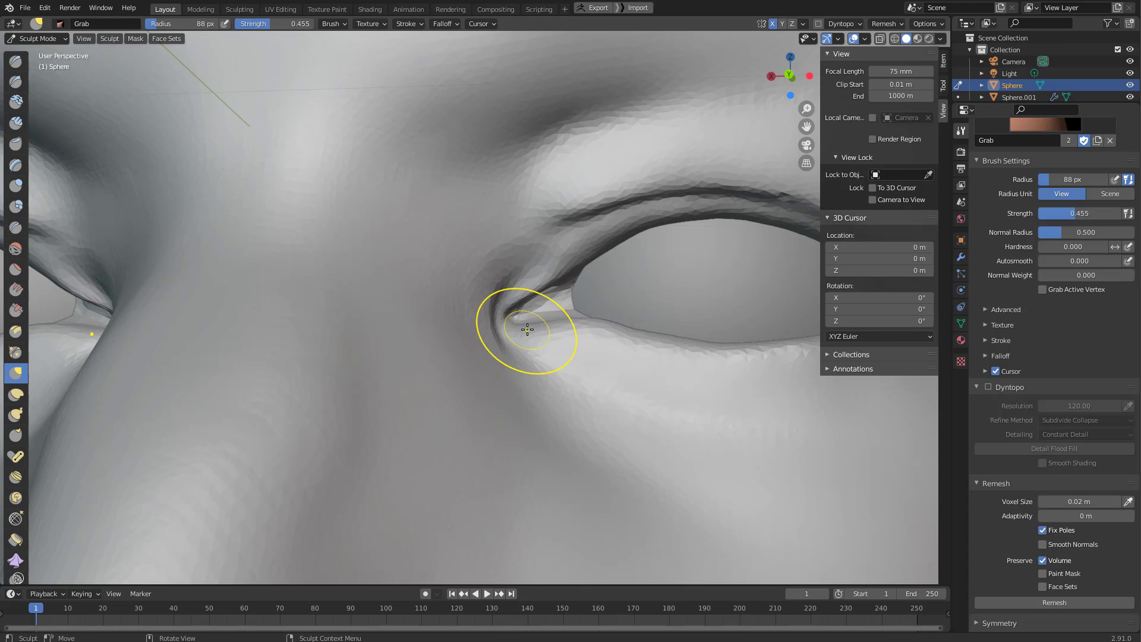
mouse_move(565, 277)
middle_down()
mouse_move(506, 301)
mouse_move(601, 308)
middle_up()
Fill the inner eye corner with Clay Strips at 88 px and pull its surface into shape with the Grab brush.
key(c)
drag(568, 305, 594, 286)
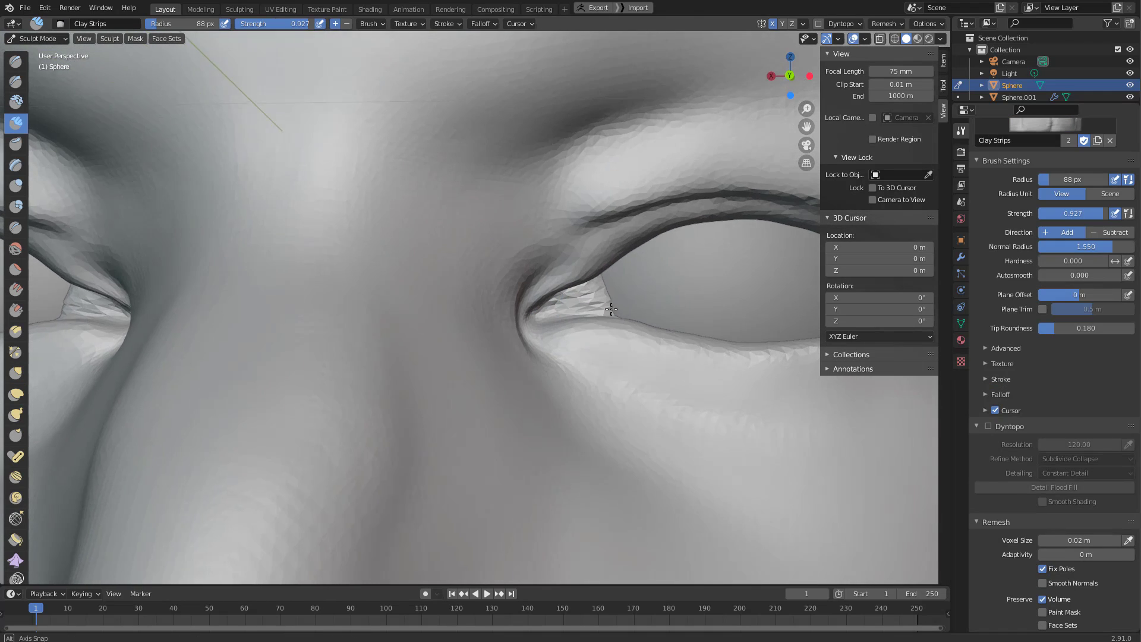
key(g)
mouse_move(538, 297)
middle_down()
mouse_move(522, 325)
mouse_move(494, 319)
middle_up()
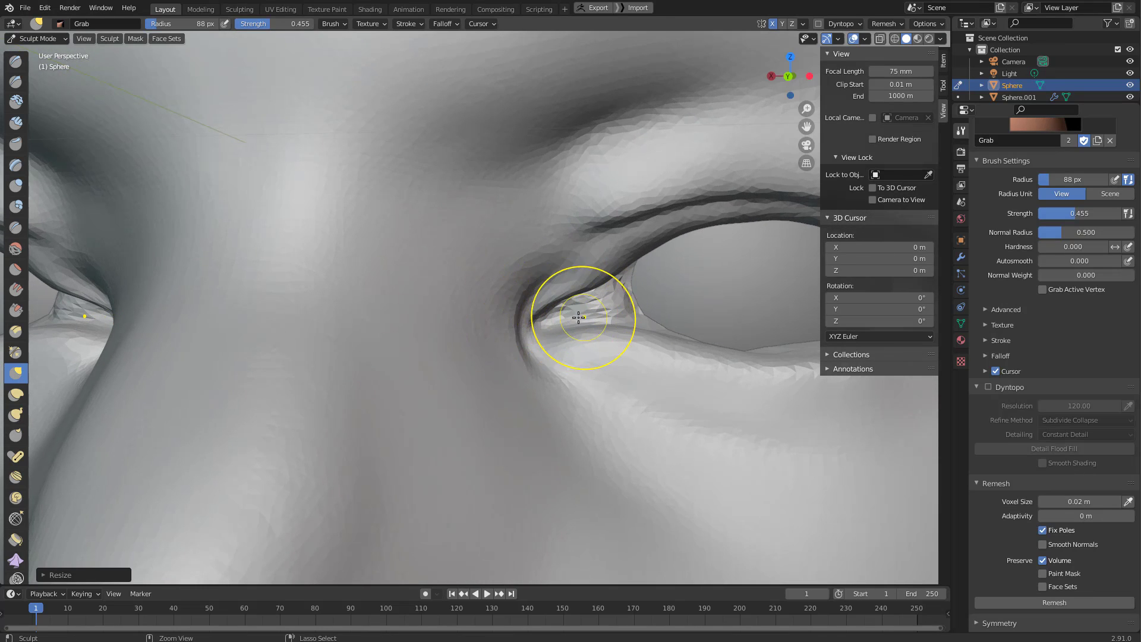
drag(579, 318, 566, 308)
middle_drag(566, 308, 576, 302)
drag(574, 304, 565, 295)
mouse_move(565, 295)
middle_down()
mouse_move(594, 313)
mouse_move(558, 333)
middle_up()
ctrl+middle_drag(559, 333, 534, 455)
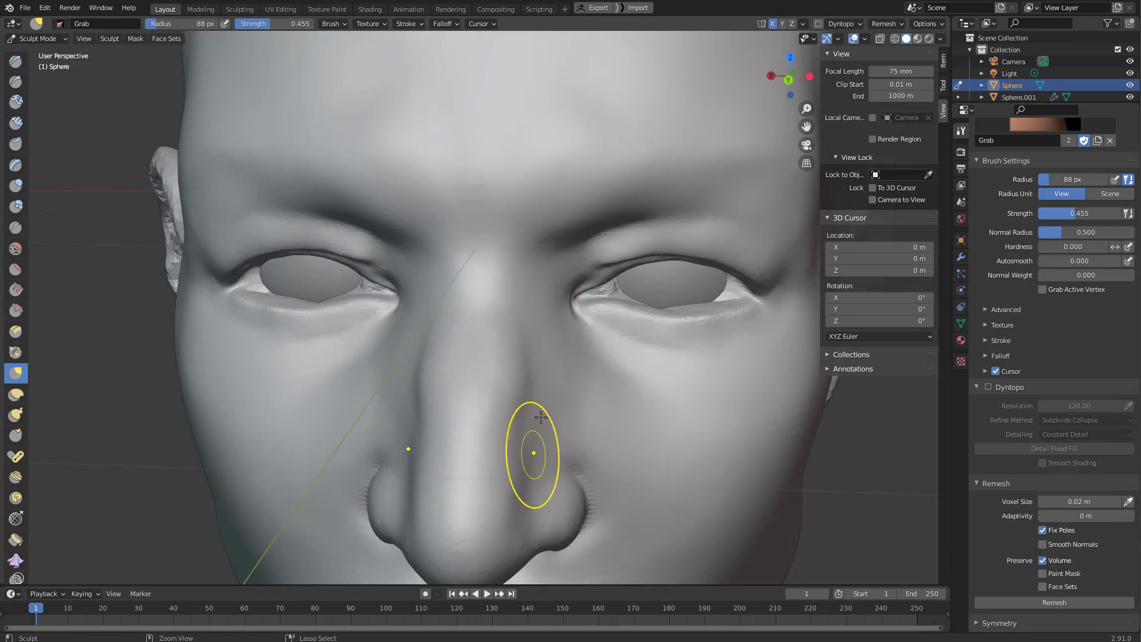
ctrl+middle_drag(562, 270, 547, 455)
middle_drag(583, 327, 536, 321)
middle_drag(382, 393, 410, 297)
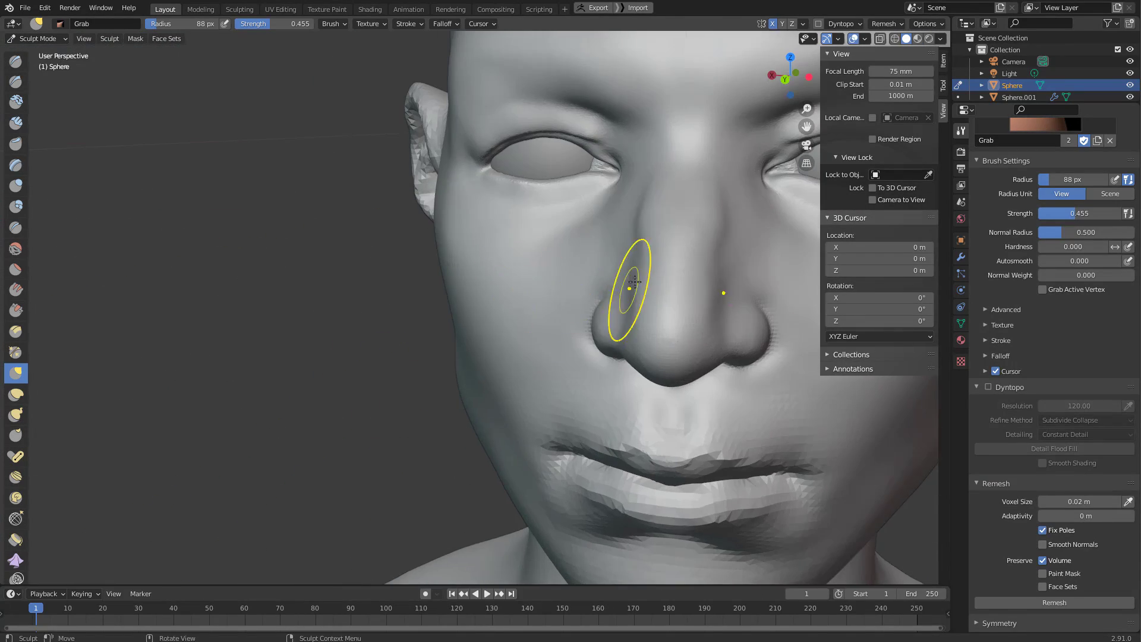
Enlarge the brush radius to 141 px and try a Clay Strips stroke beside the inner eye corner.
mouse_move(635, 282)
shift+middle_down()
mouse_move(365, 387)
mouse_move(380, 298)
shift+middle_up()
mouse_move(579, 257)
middle_down()
mouse_move(515, 262)
mouse_move(547, 184)
middle_up()
mouse_move(547, 184)
shift+middle_down()
mouse_move(578, 268)
mouse_move(497, 293)
mouse_move(517, 304)
mouse_move(525, 282)
shift+middle_up()
key(f)
click(559, 293)
key(c)
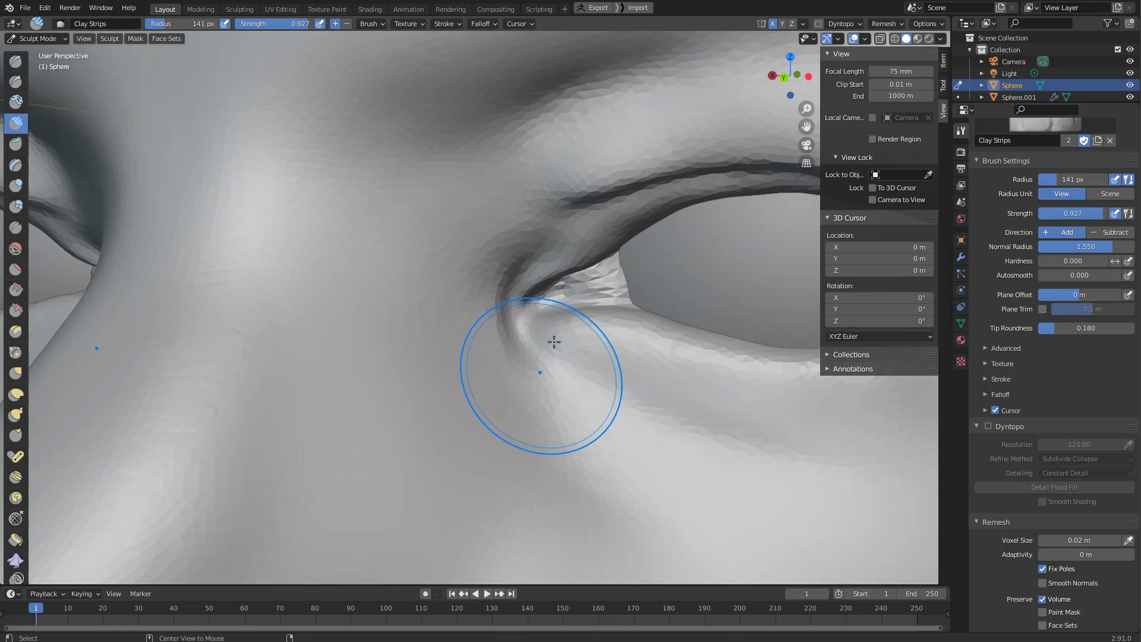
middle_drag(492, 326, 483, 334)
mouse_move(491, 378)
mouse_down()
mouse_move(472, 333)
mouse_move(523, 358)
mouse_up()
key(ctrl+z)
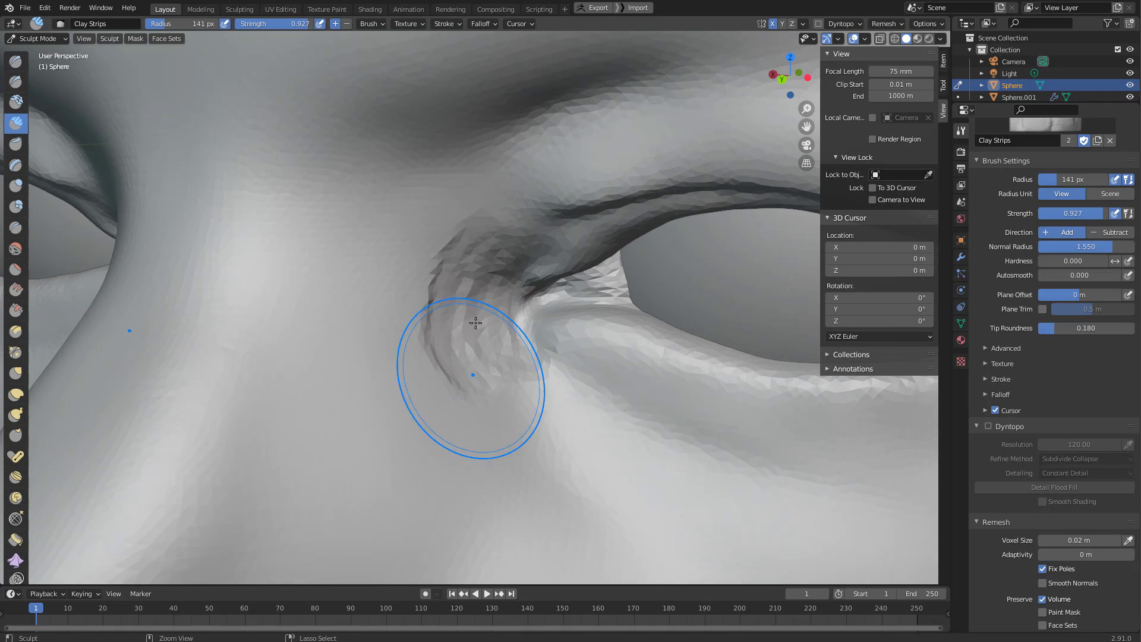
Build up the skin between the nose bridge and inner eye corner with Clay Strips, smoothing the strokes with the radius raised to 176 px.
mouse_move(518, 407)
mouse_down()
mouse_move(449, 350)
mouse_move(431, 370)
mouse_up()
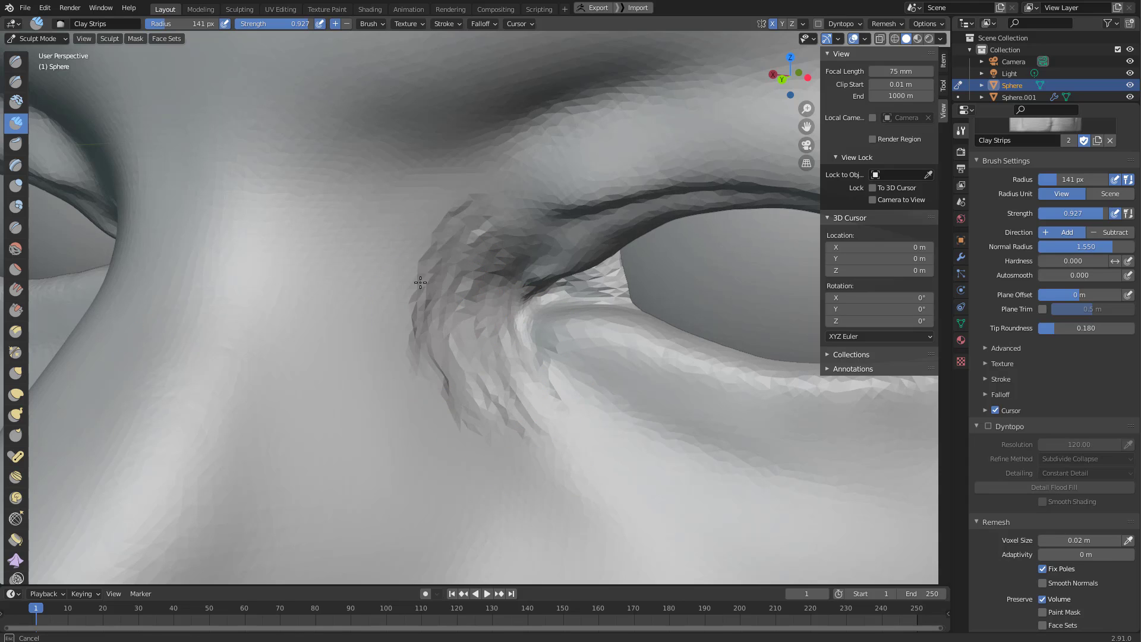
drag(420, 283, 395, 300)
mouse_move(482, 197)
mouse_down()
mouse_move(416, 255)
mouse_move(387, 220)
mouse_move(430, 237)
mouse_move(434, 309)
mouse_move(493, 214)
mouse_move(512, 267)
mouse_move(436, 353)
mouse_move(416, 410)
mouse_move(377, 349)
mouse_move(372, 225)
mouse_move(447, 201)
mouse_move(475, 261)
mouse_move(483, 354)
mouse_move(573, 399)
mouse_up()
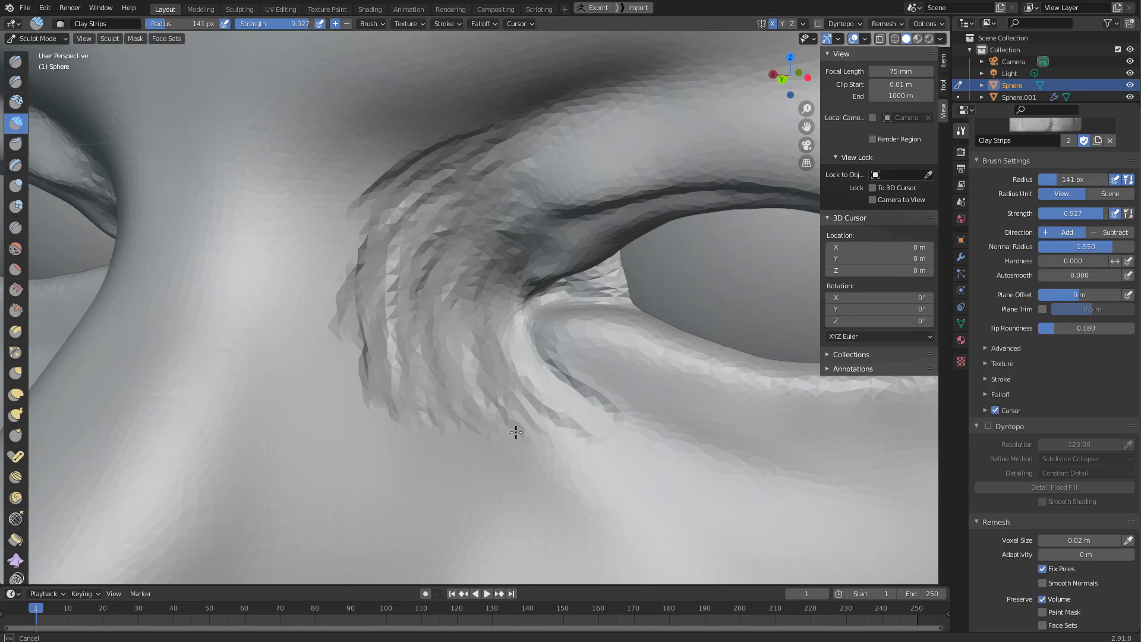
mouse_move(516, 432)
mouse_down()
mouse_move(377, 339)
mouse_move(344, 293)
mouse_move(350, 227)
mouse_move(380, 425)
mouse_up()
mouse_move(430, 262)
mouse_down()
mouse_move(518, 400)
mouse_move(520, 362)
mouse_up()
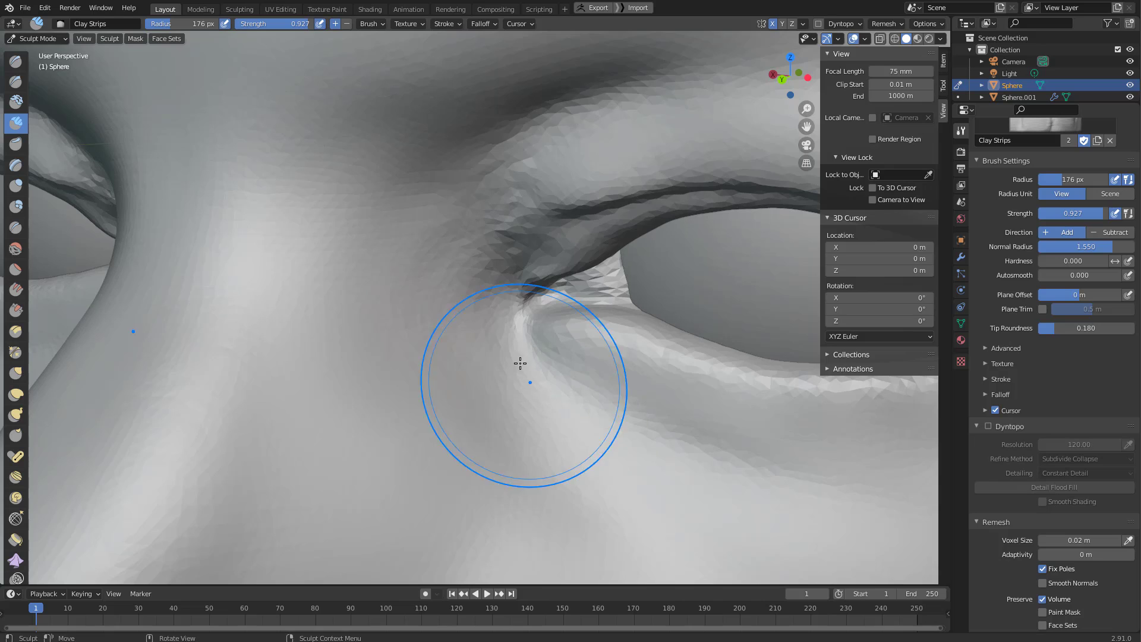
Reduce the brush radius to 147 px and pull the skin around the inner eye corner into shape with Grab.
mouse_move(520, 362)
middle_down()
mouse_move(515, 326)
mouse_move(497, 341)
mouse_move(540, 306)
middle_up()
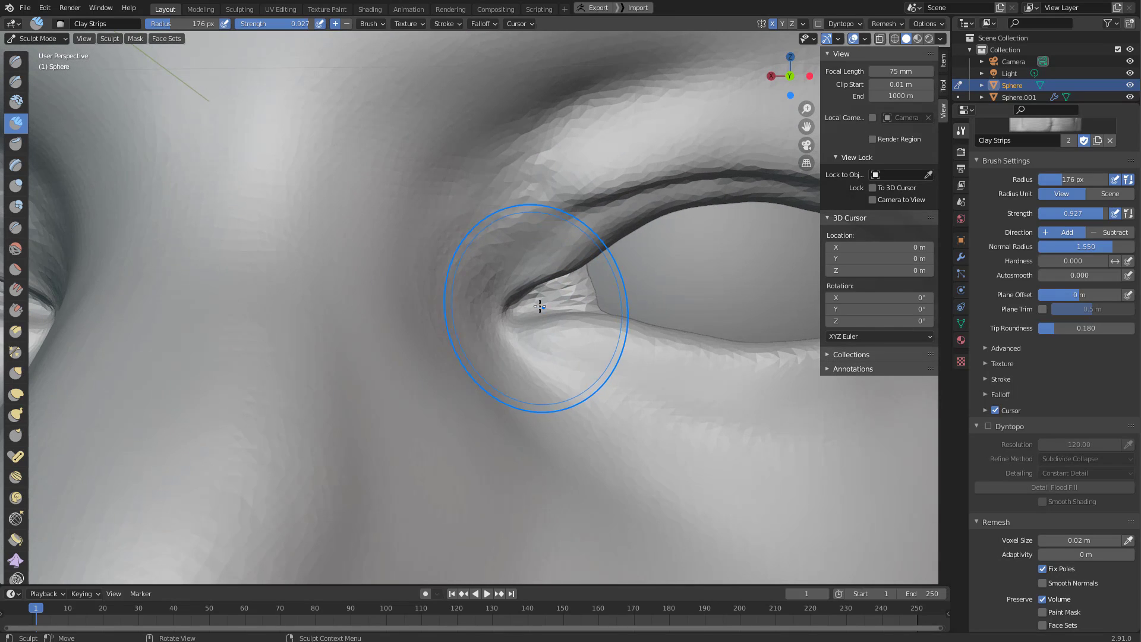
key(f)
click(521, 308)
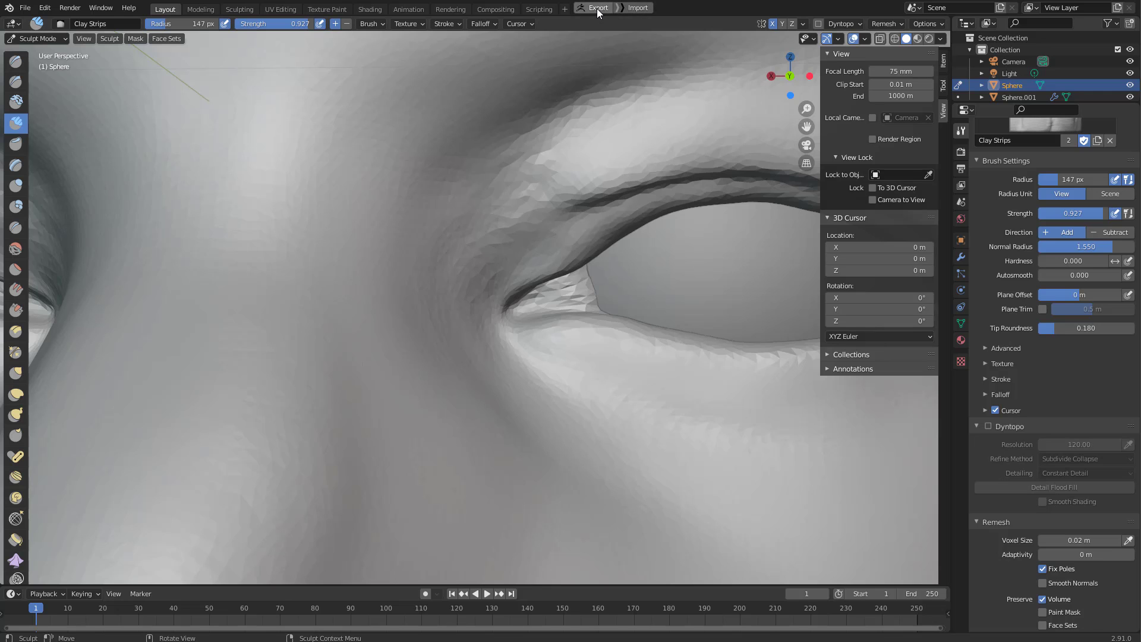
middle_drag(522, 345, 552, 349)
key(g)
drag(552, 349, 523, 282)
middle_drag(523, 283, 535, 275)
Reduce the radius to 81 px and build up the edge of the inner eye corner with the Draw brush.
key(x)
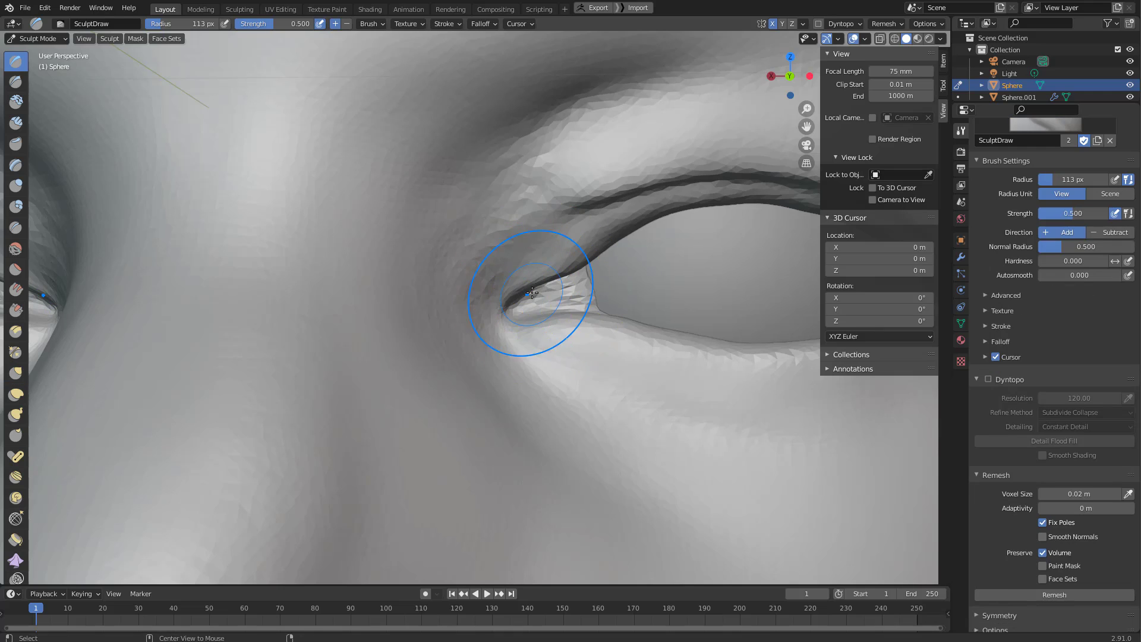
key(f)
click(519, 291)
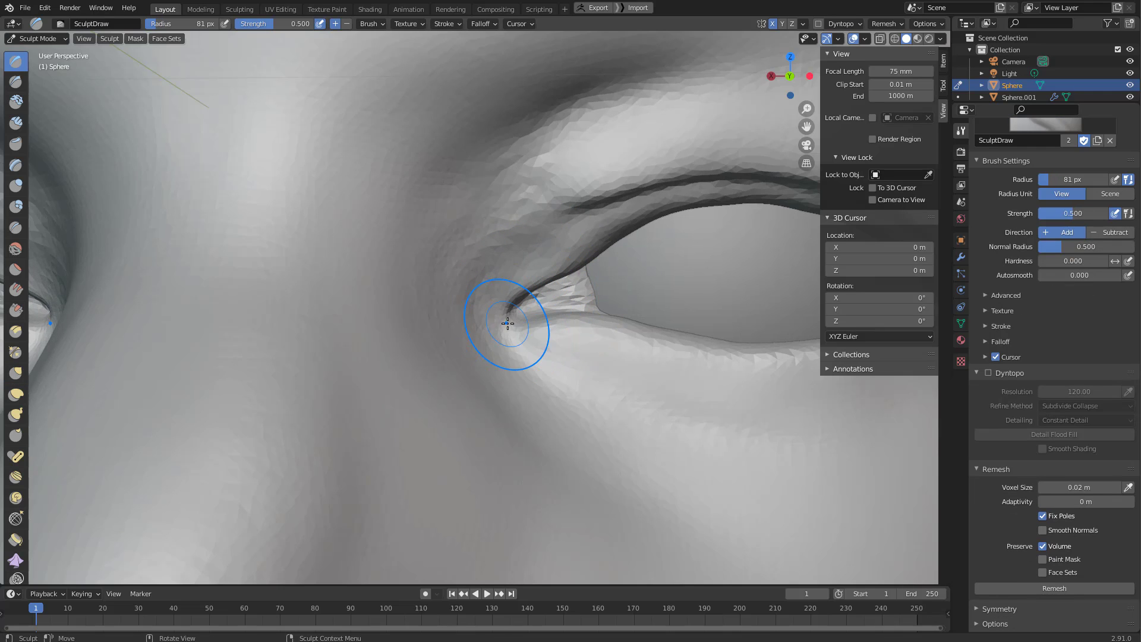
drag(521, 334, 531, 305)
Return the head to Object Mode and export it to ZBrush.
mouse_move(570, 266)
middle_down()
mouse_move(538, 265)
mouse_move(493, 309)
mouse_move(474, 387)
middle_up()
mouse_move(740, 352)
middle_down()
mouse_move(688, 357)
mouse_move(679, 345)
mouse_move(617, 361)
mouse_move(603, 378)
middle_up()
key(Tab)
key(ctrl+Tab)
click(594, 362)
middle_drag(643, 344, 565, 178)
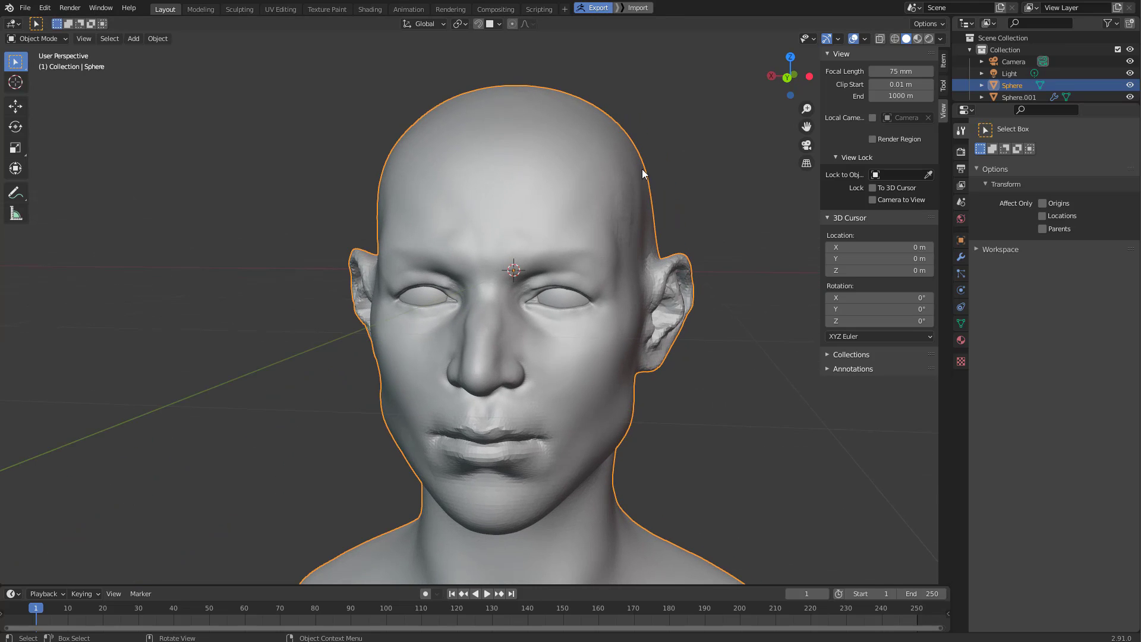
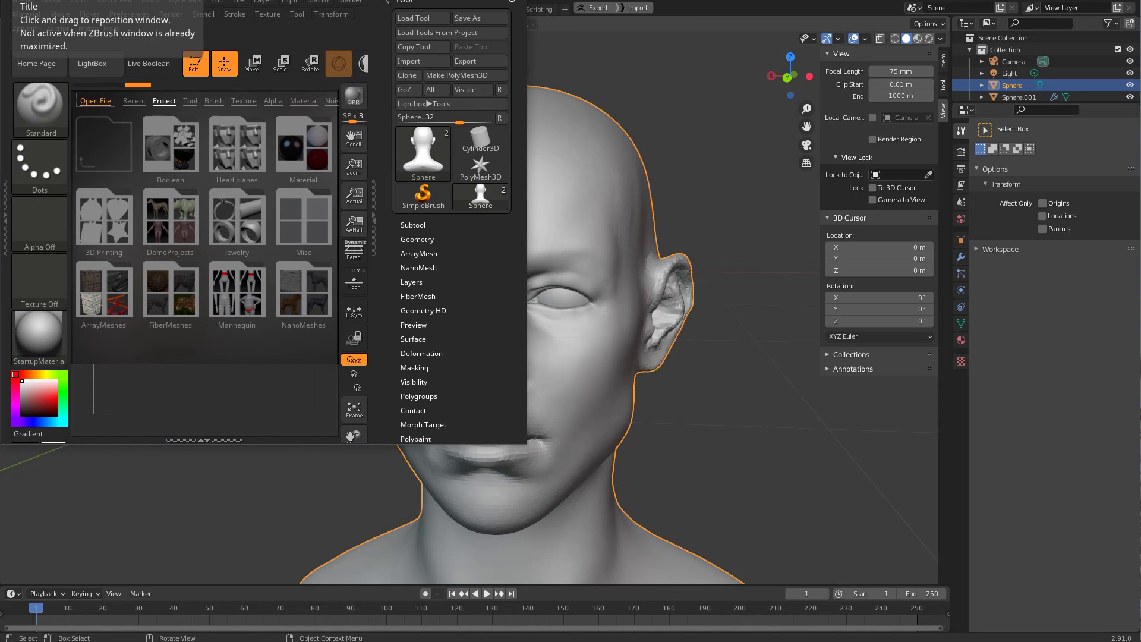
Switch to ZBrush, maximise its window and hide LightBox to show the imported scene.
drag(24, 0, 24, 7)
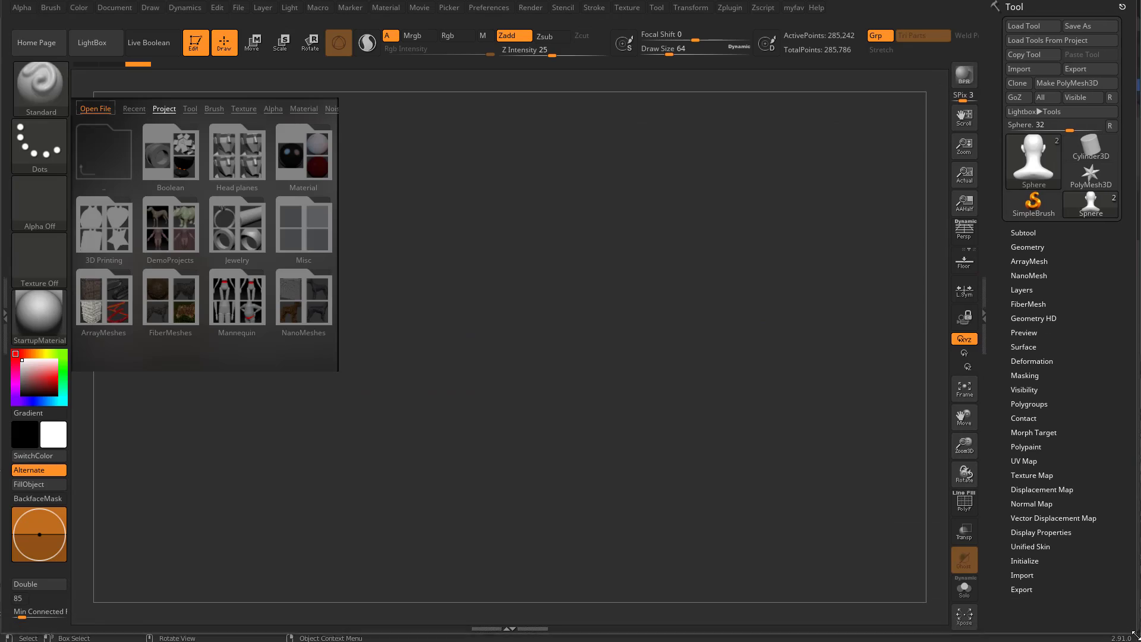
key(comma)
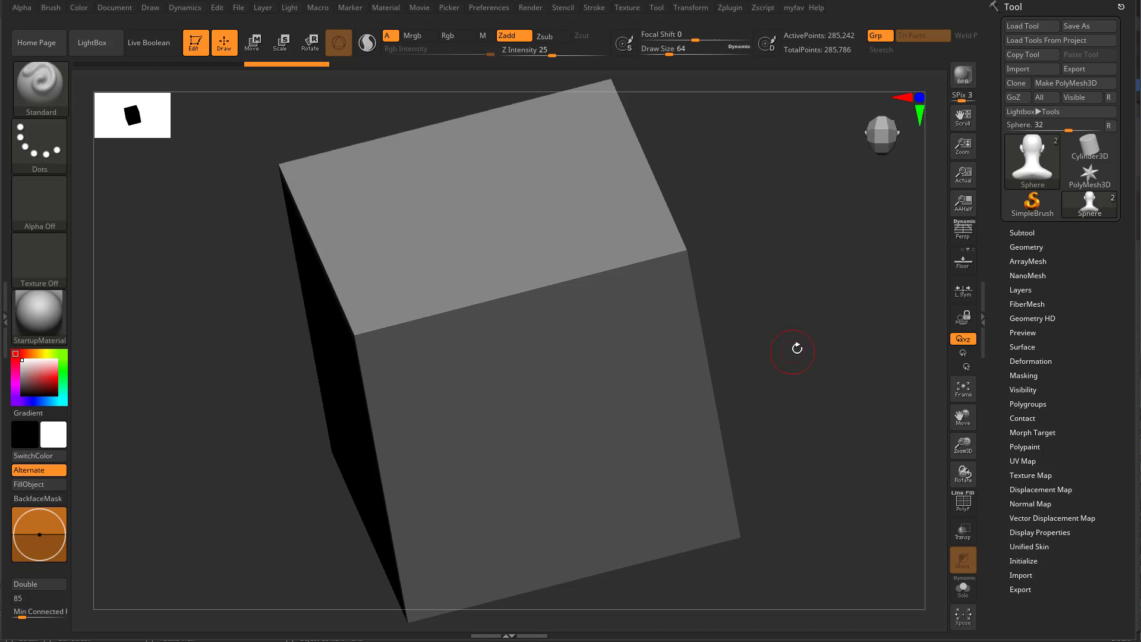
drag(797, 348, 957, 261)
Delete the Cube3D_1 subtool, keeping only the Sphere head subtool.
click(1023, 232)
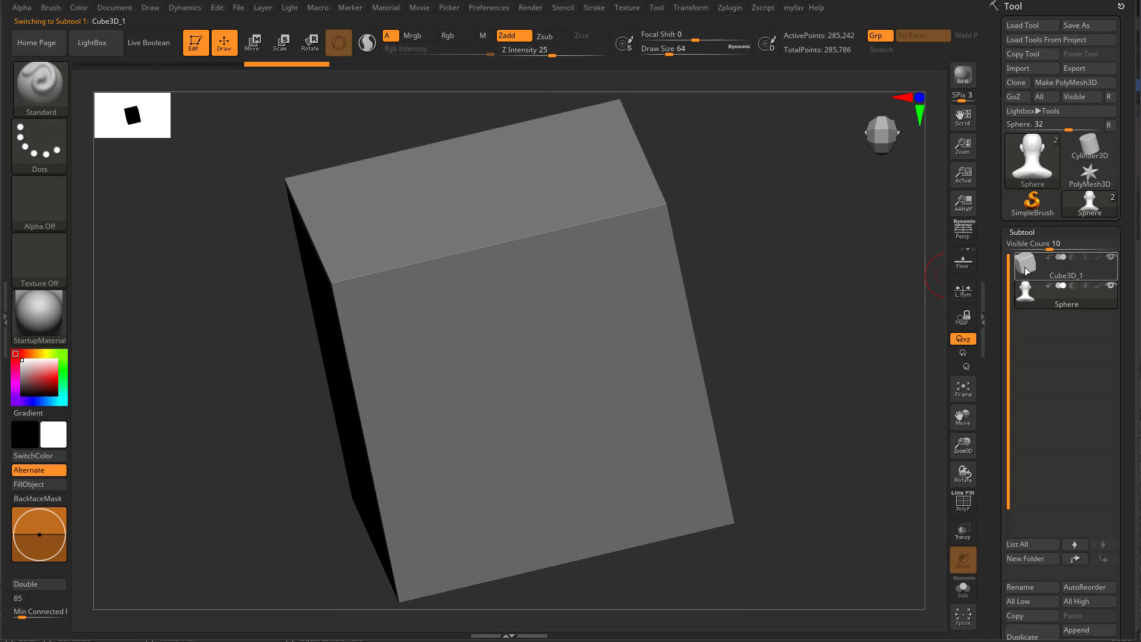
click(1025, 267)
scroll(1046, 387, down, 3)
click(1032, 522)
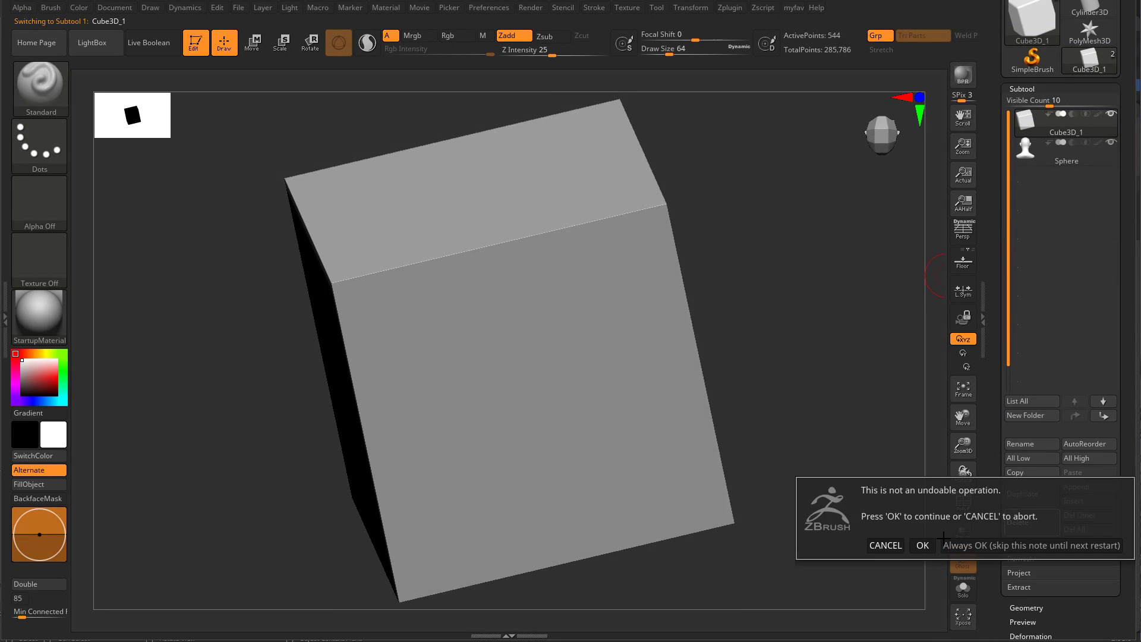
click(922, 545)
drag(744, 397, 800, 471)
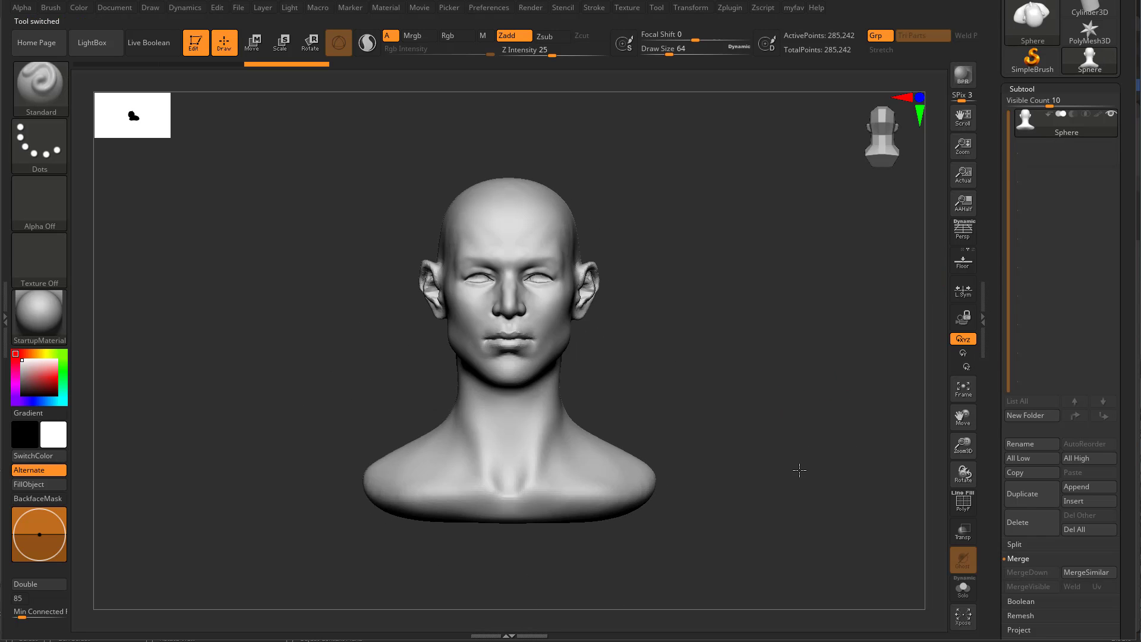
Frame the head and choose the ClayBuildup brush with a draw size of 74.
mouse_move(779, 367)
mouse_down()
mouse_move(769, 339)
mouse_move(706, 327)
mouse_move(825, 374)
mouse_move(815, 339)
mouse_move(802, 440)
mouse_up()
key(f)
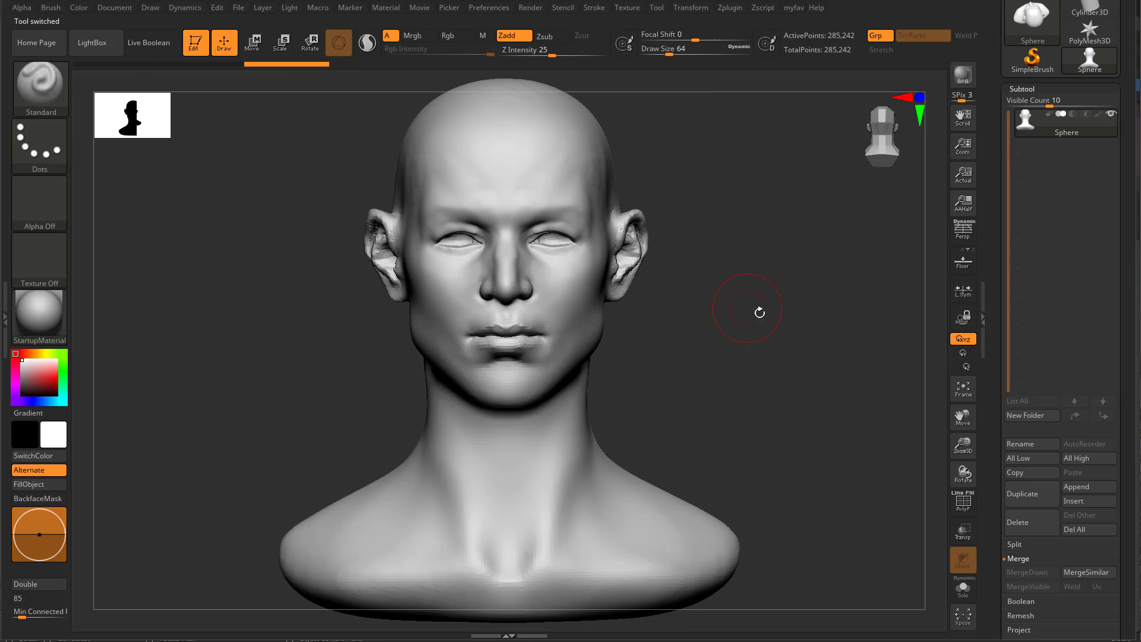
key(s)
mouse_move(759, 311)
mouse_down()
mouse_move(733, 314)
mouse_move(714, 357)
mouse_move(726, 316)
mouse_move(724, 349)
mouse_move(751, 329)
mouse_move(792, 380)
mouse_up()
key(b)
key(c)
key(b)
key(f)
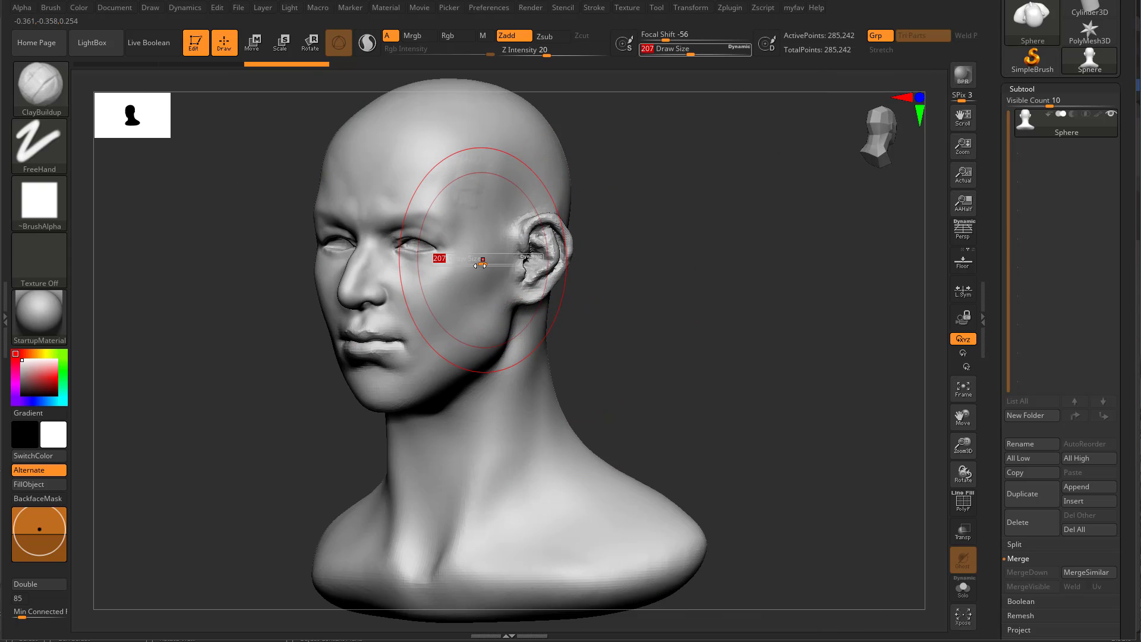
drag(465, 263, 463, 262)
mouse_move(229, 328)
shift+mouse_down()
mouse_move(303, 354)
mouse_move(258, 357)
mouse_move(353, 428)
mouse_move(417, 290)
shift+mouse_up()
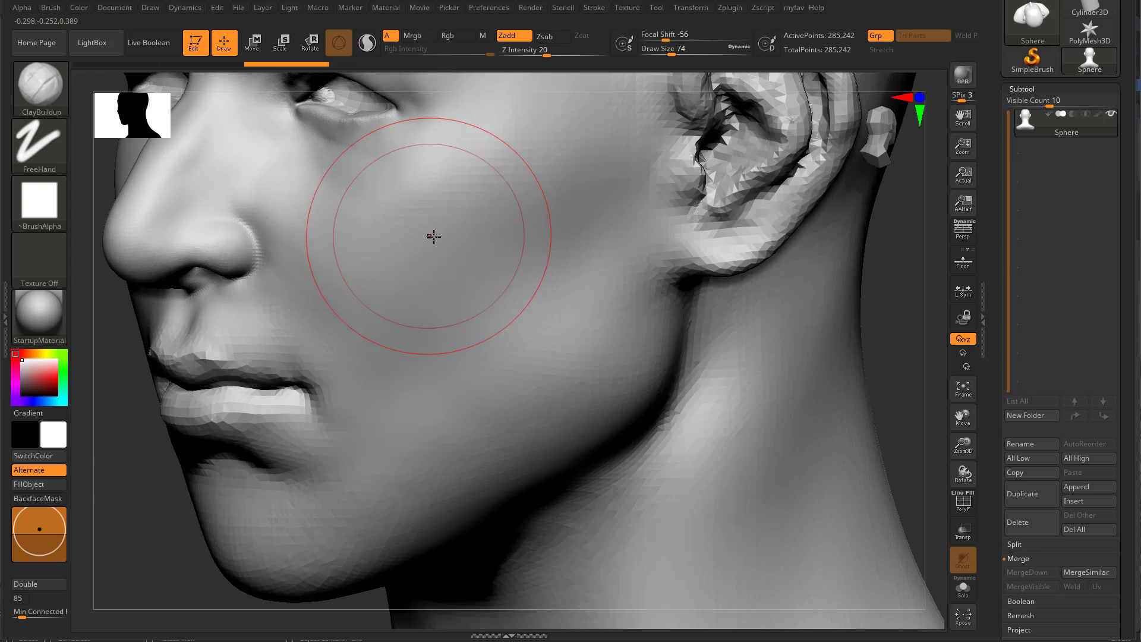
Try smoothing the cheek beside the nose at a draw size of 74.
mouse_move(434, 236)
right_down()
mouse_move(407, 209)
mouse_move(530, 293)
mouse_move(486, 367)
mouse_move(492, 333)
right_up()
mouse_move(333, 270)
right_down()
mouse_move(494, 407)
mouse_move(516, 452)
mouse_move(487, 363)
mouse_move(582, 365)
mouse_move(364, 351)
mouse_move(497, 358)
mouse_move(361, 393)
mouse_move(418, 359)
mouse_move(484, 359)
mouse_move(454, 334)
mouse_move(457, 438)
mouse_move(501, 416)
mouse_move(495, 432)
right_up()
right_drag(549, 376, 499, 349)
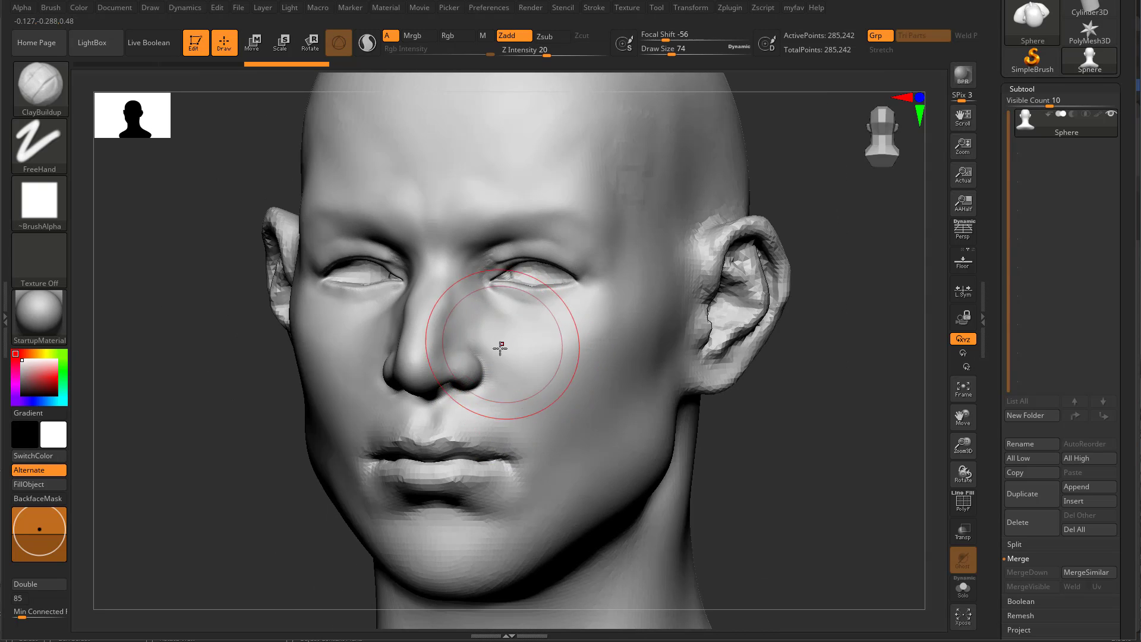
shift+drag(566, 356, 533, 376)
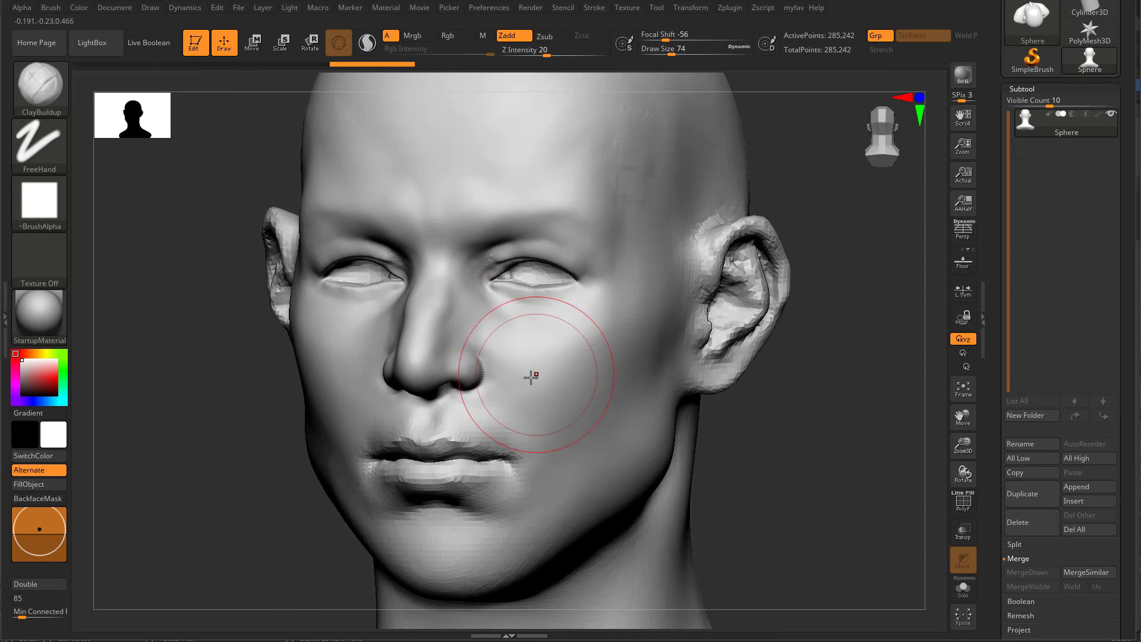
key(ctrl+z)
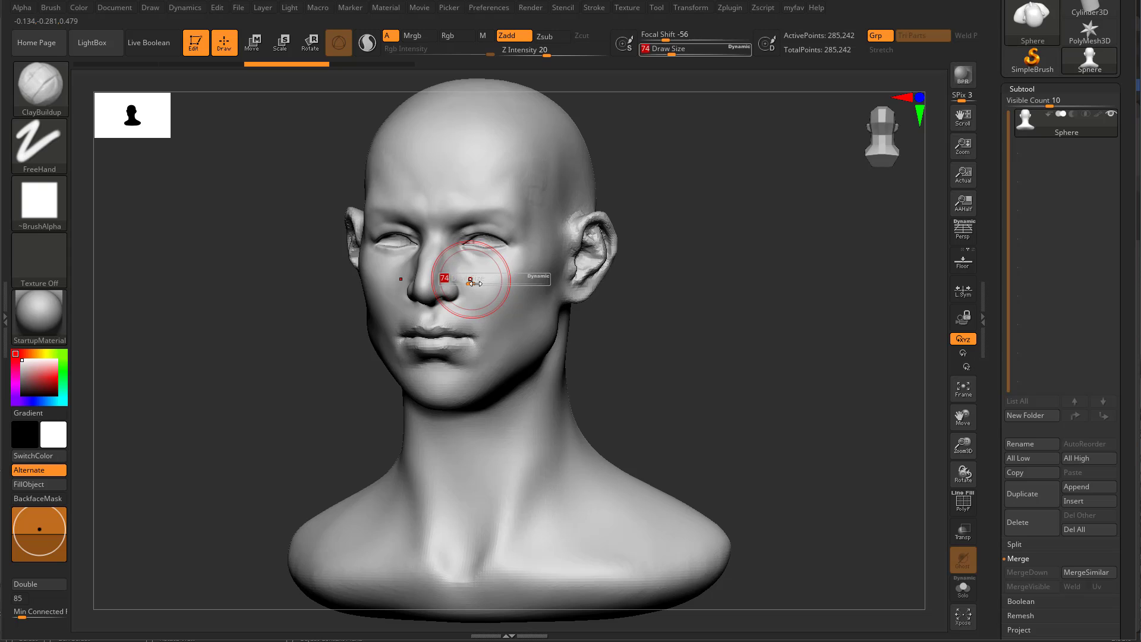
Reduce the draw size to 39, build up the cheek below the inner eye corner with ClayBuildup and smooth the strokes.
drag(466, 281, 463, 282)
mouse_move(266, 342)
alt+mouse_down()
mouse_move(316, 444)
mouse_move(322, 553)
alt+mouse_up()
alt+right_drag(487, 365, 497, 429)
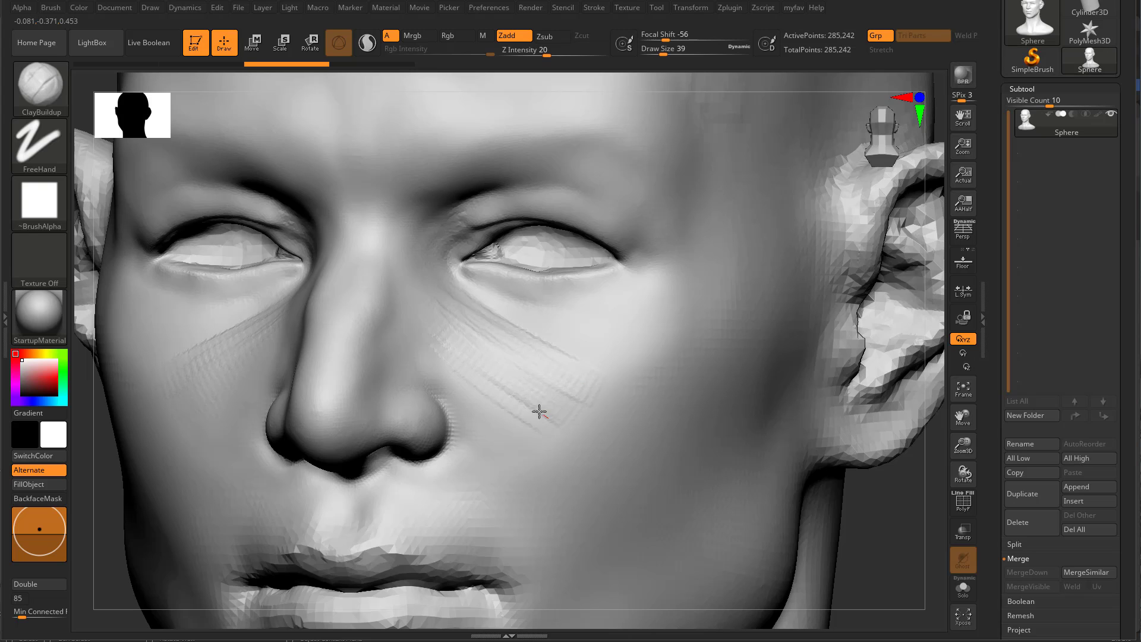
mouse_move(583, 400)
mouse_down()
mouse_move(527, 393)
mouse_move(535, 385)
mouse_move(482, 338)
mouse_move(584, 407)
mouse_up()
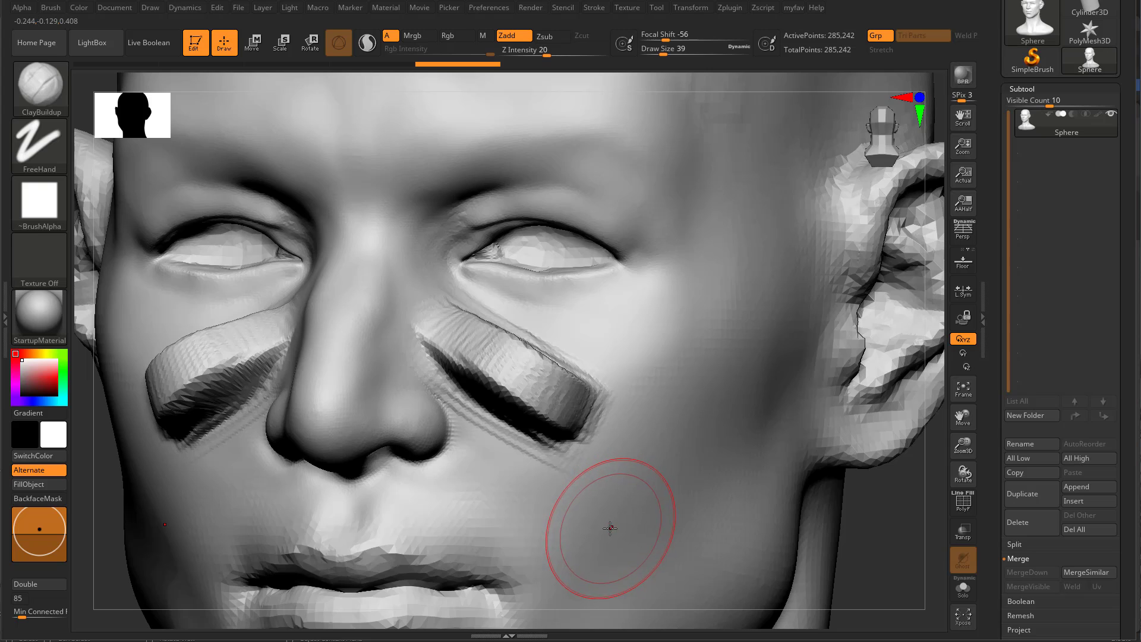
key(ctrl+z)
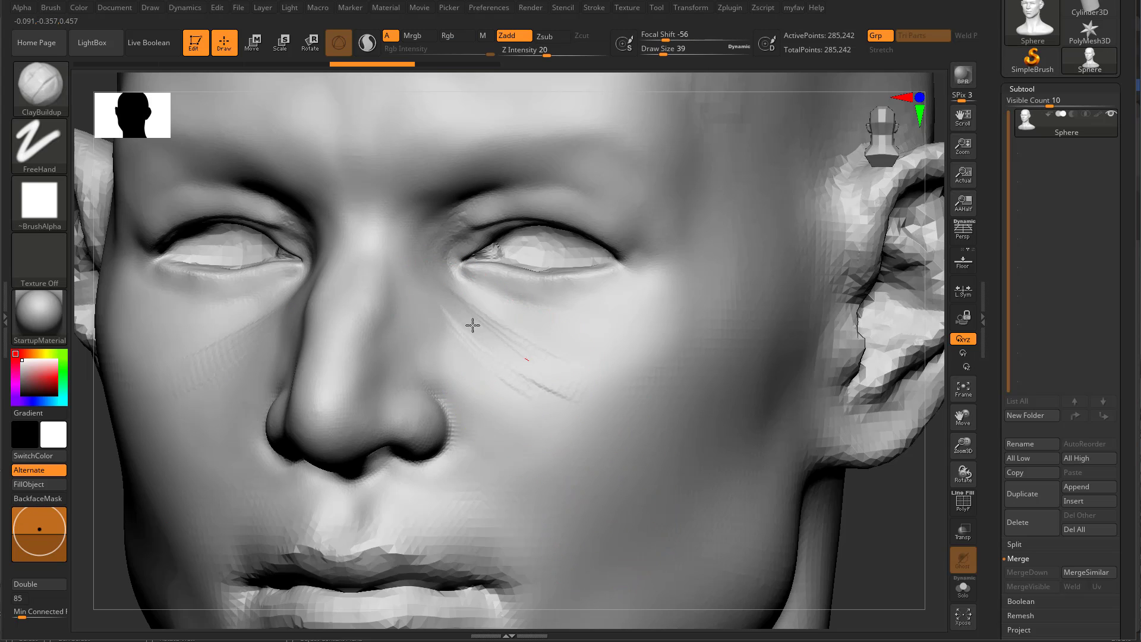
mouse_move(497, 382)
mouse_down()
mouse_move(449, 334)
mouse_move(479, 324)
mouse_move(538, 392)
mouse_up()
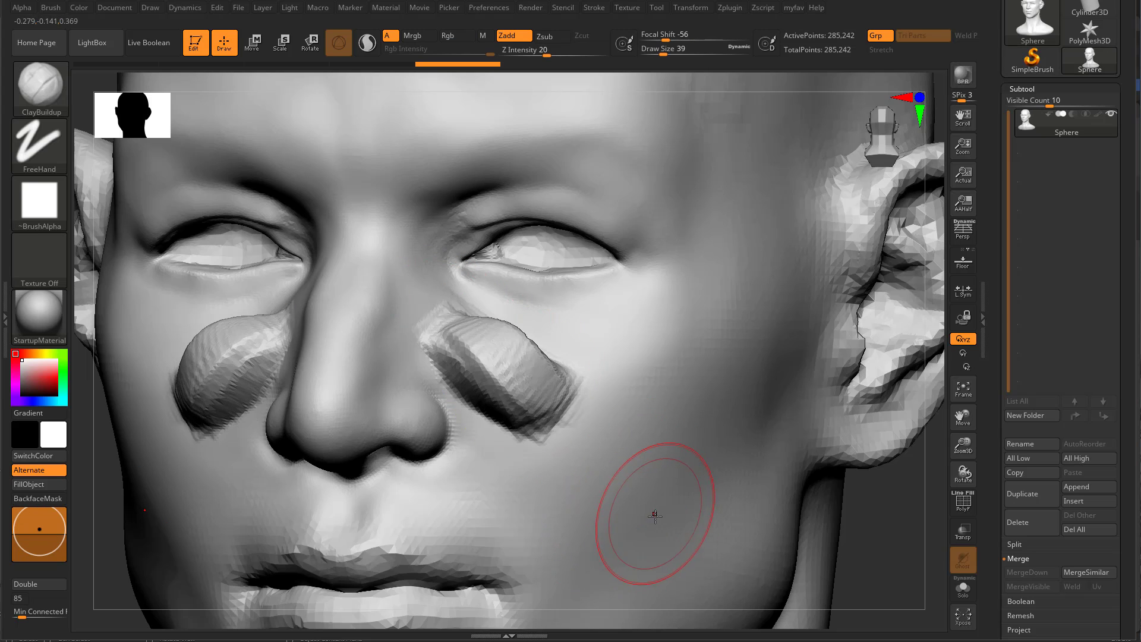
key(ctrl+z)
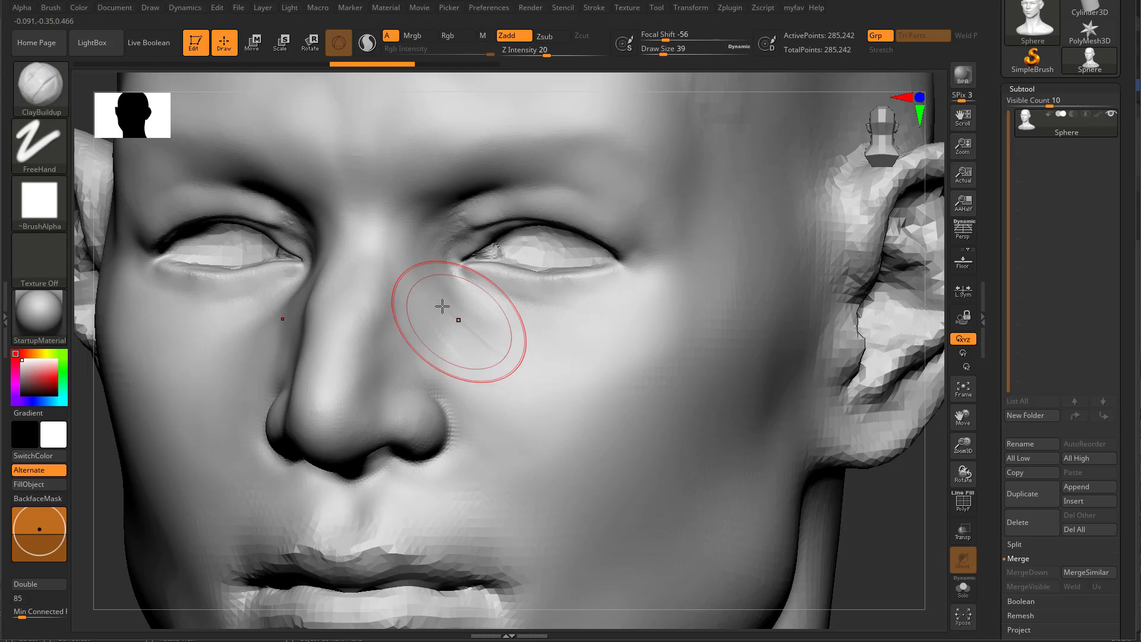
shift+drag(473, 341, 521, 403)
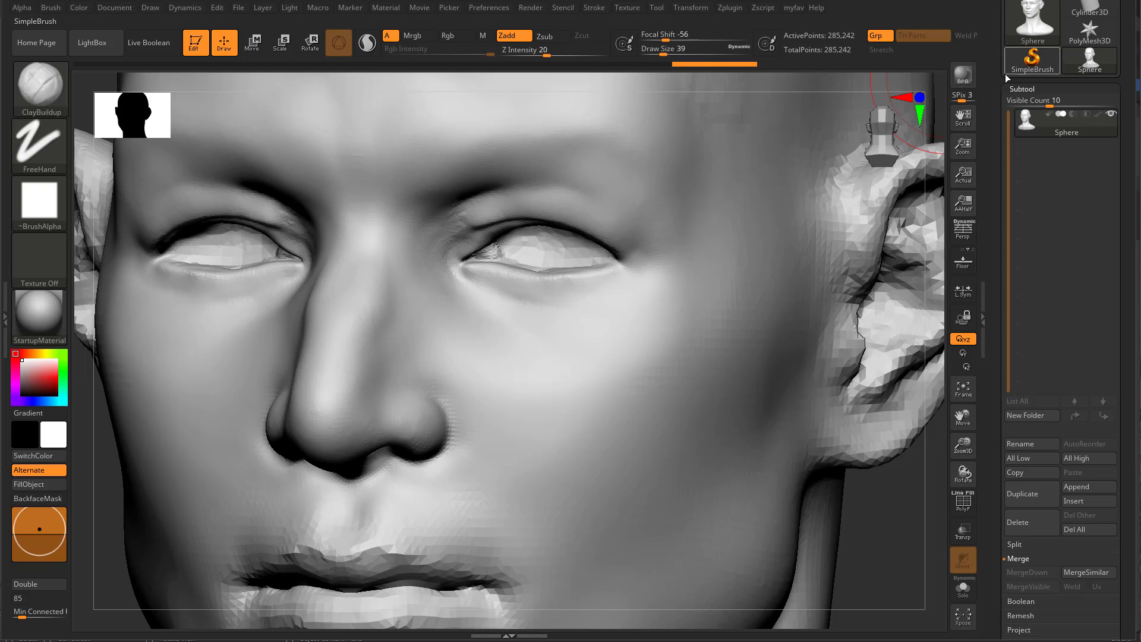
Send the edited head back to Blender with GoZ.
drag(1005, 74, 988, 162)
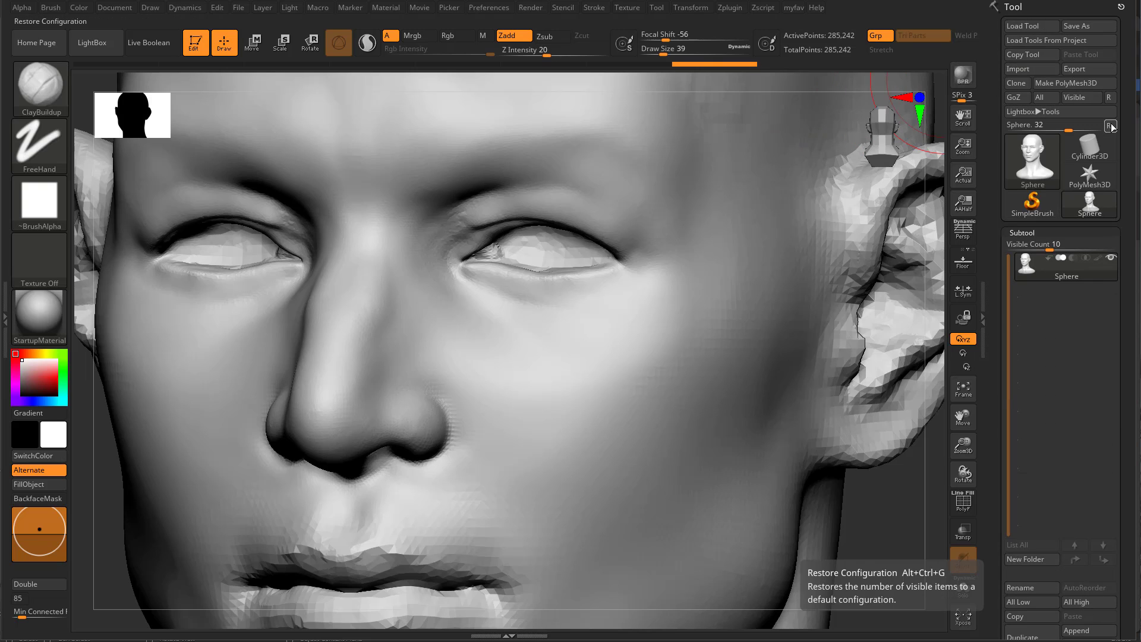
click(1017, 97)
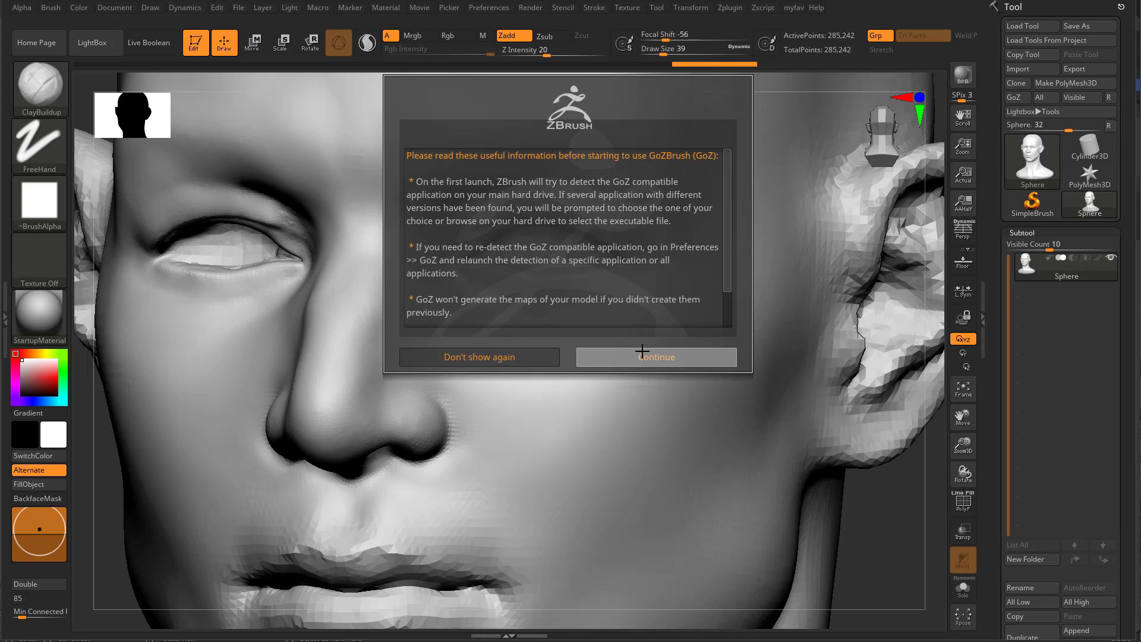
click(601, 357)
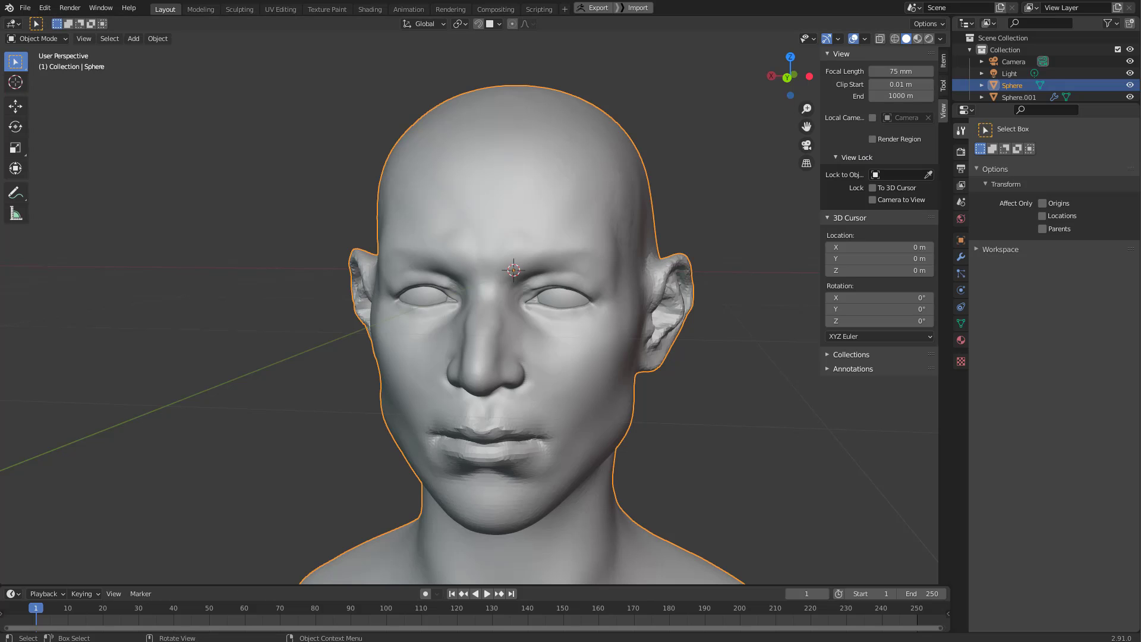
Compare the face in Blender and import the updated head from ZBrush.
middle_drag(640, 299, 615, 316)
scroll(613, 298, up, 3)
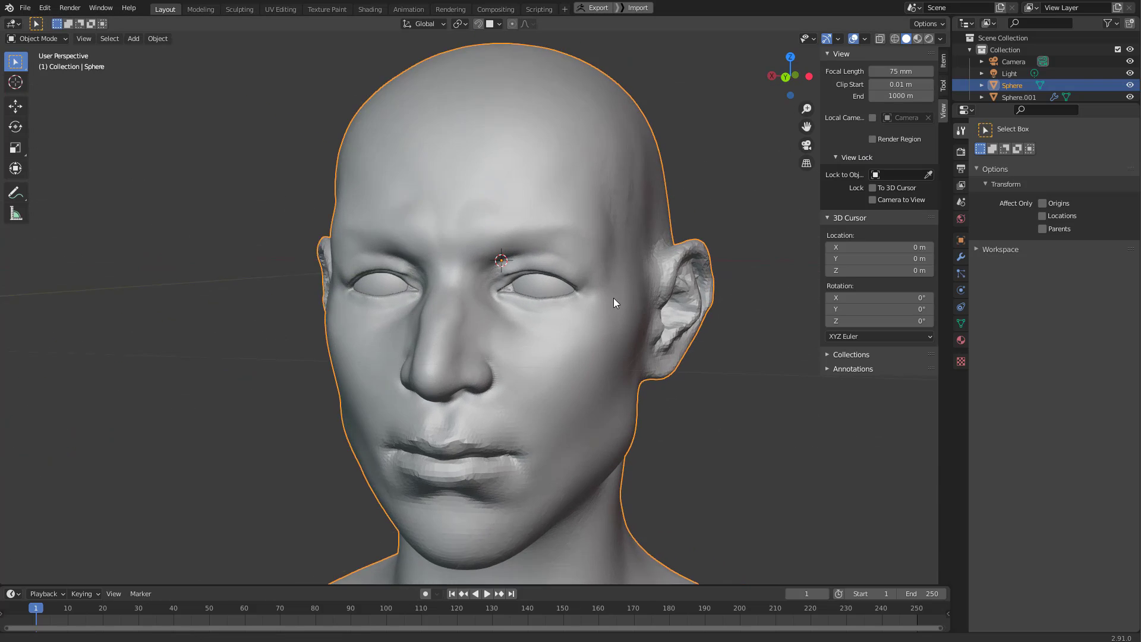
shift+middle_drag(465, 351, 519, 248)
scroll(522, 284, up, 1)
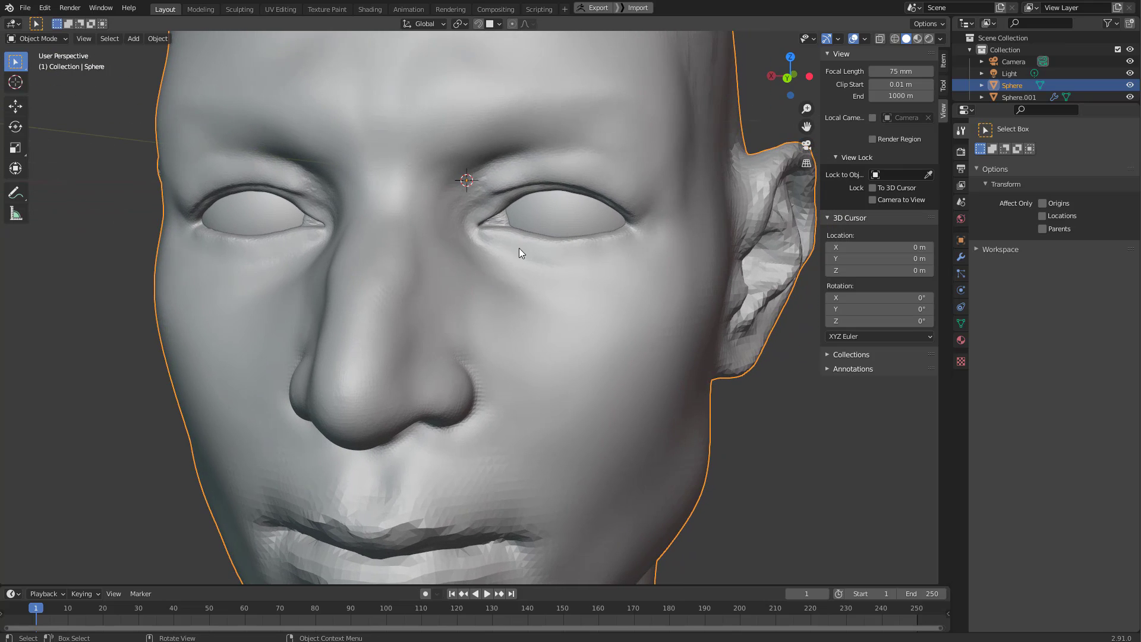
click(638, 10)
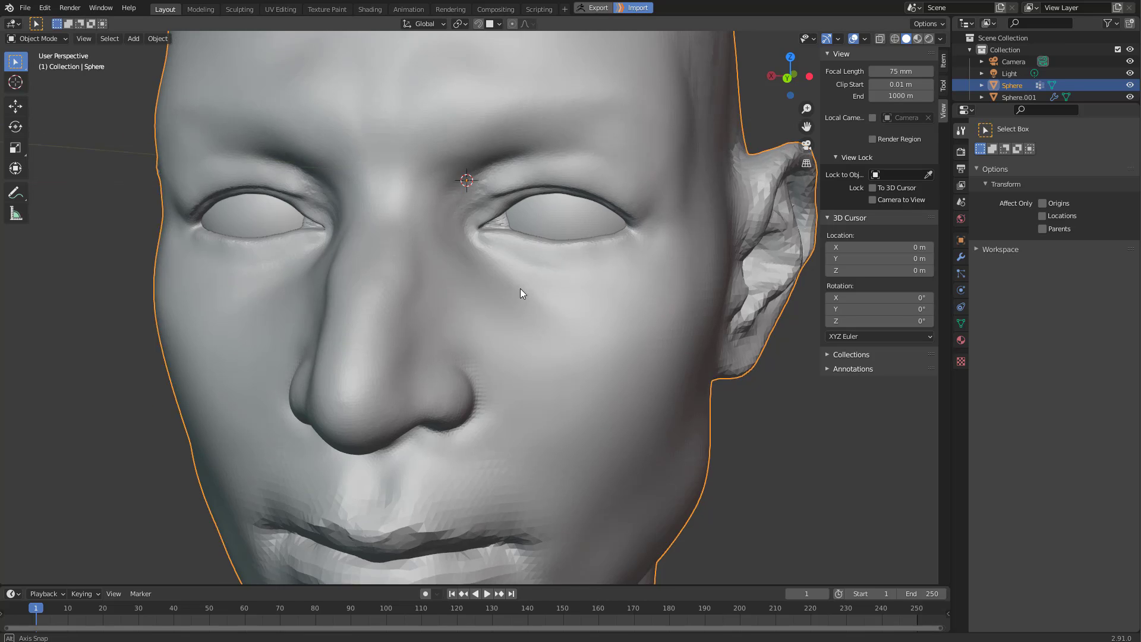
Put the imported head into Sculpt Mode with the cheek and nose in view.
middle_drag(519, 288, 558, 271)
key(ctrl+Tab)
click(556, 276)
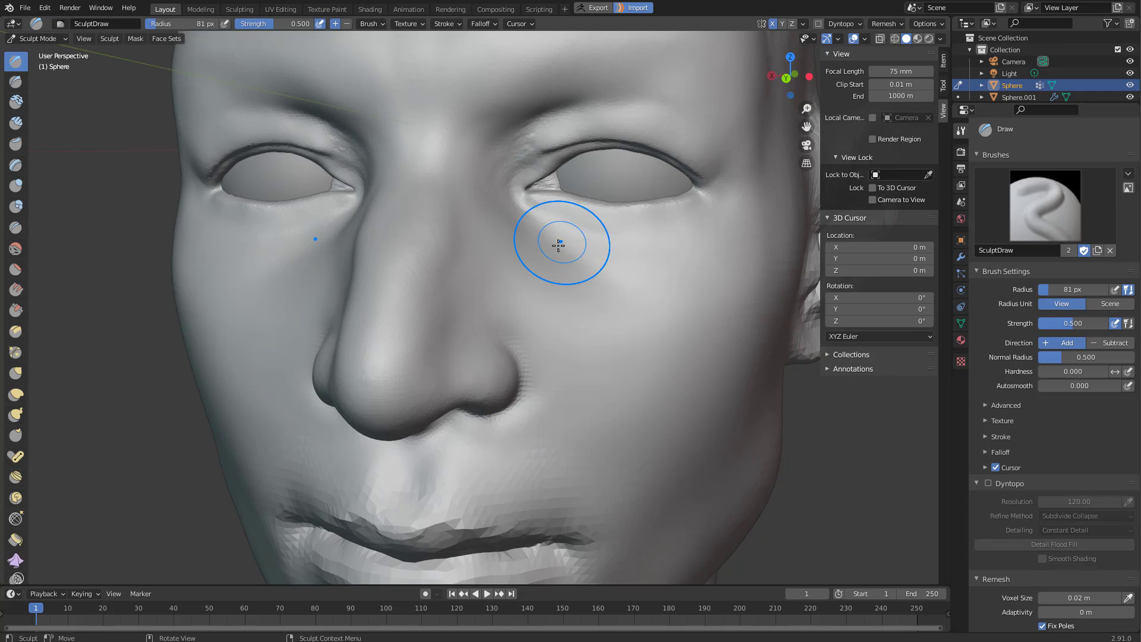
Try building up the cheek beside the nose with Clay Strips at 98 px radius, and undo the strokes.
key(c)
mouse_move(523, 258)
mouse_down()
mouse_move(517, 239)
mouse_move(581, 315)
mouse_move(526, 248)
mouse_up()
mouse_move(526, 249)
middle_down()
mouse_move(604, 268)
mouse_move(540, 255)
mouse_move(520, 265)
middle_up()
mouse_move(520, 264)
mouse_down()
mouse_move(558, 300)
mouse_move(527, 257)
mouse_up()
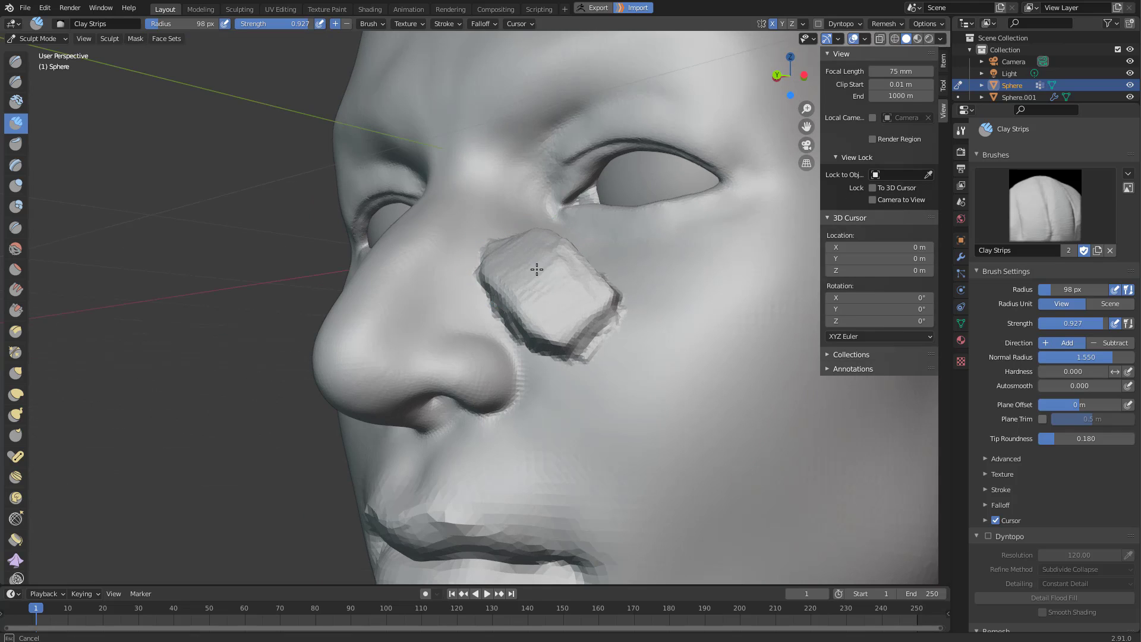
drag(556, 294, 544, 273)
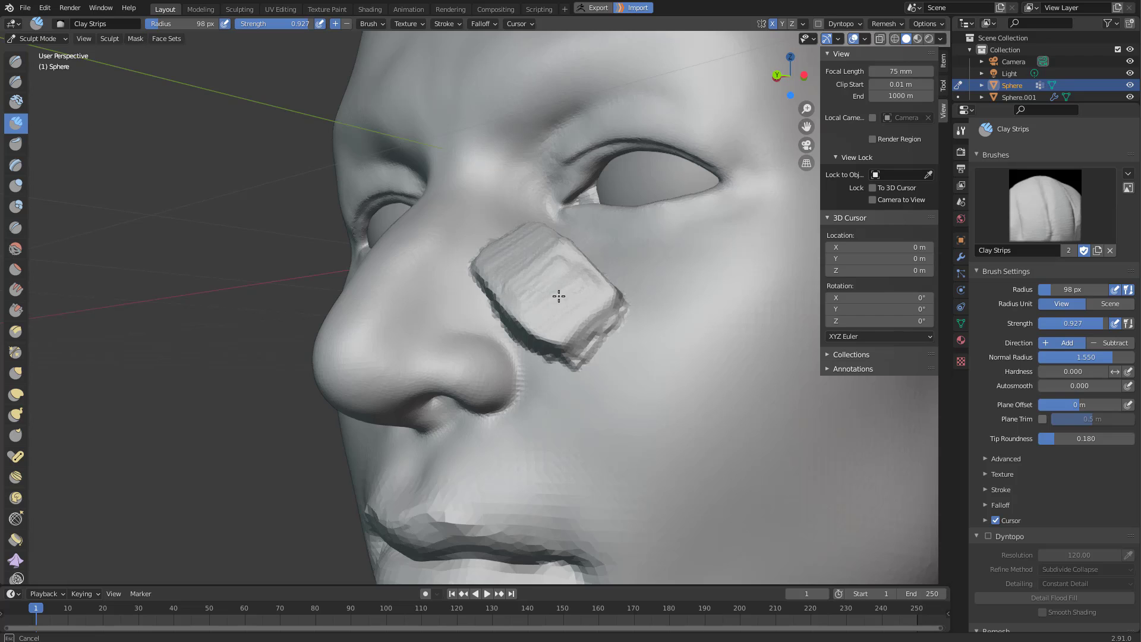
middle_drag(546, 275, 640, 285)
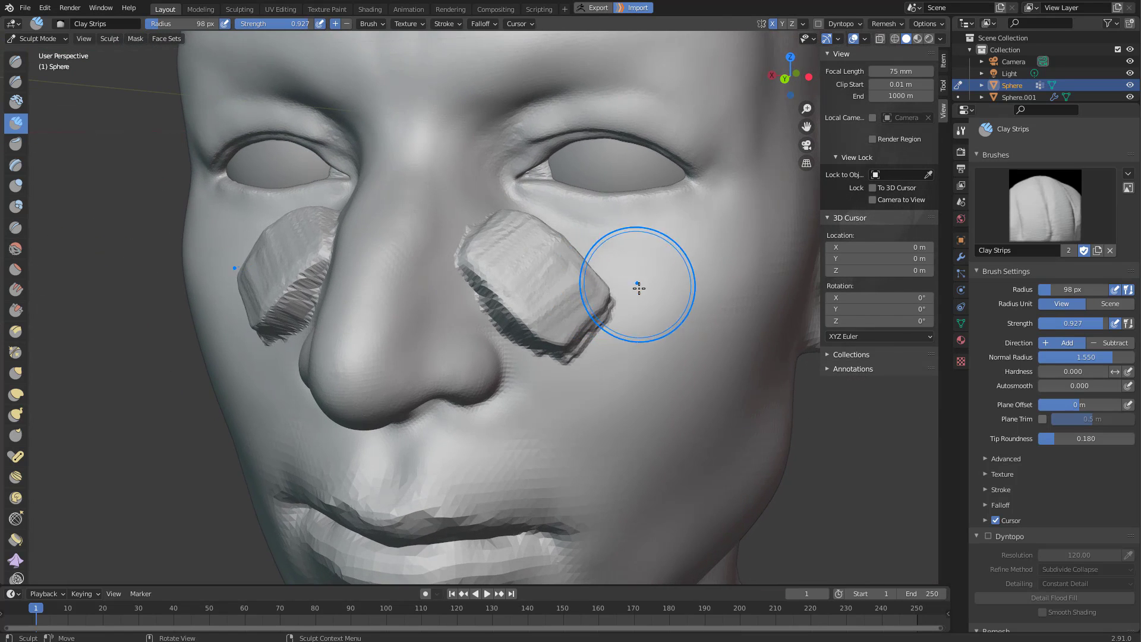
key(ctrl+z)
key(ctrl+z)
key(ctrl+z)
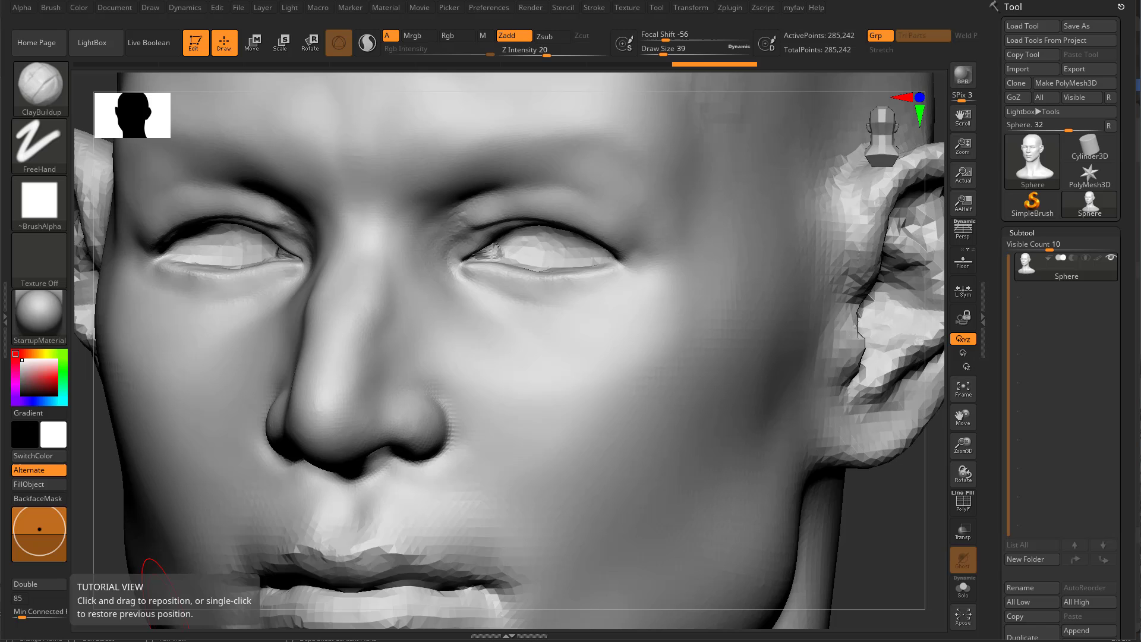
Switch to ZBrush, try ClayBuildup strokes on the same cheek area, undo them and view the whole head.
mouse_move(491, 409)
mouse_down()
mouse_move(522, 377)
mouse_move(476, 339)
mouse_move(492, 375)
mouse_up()
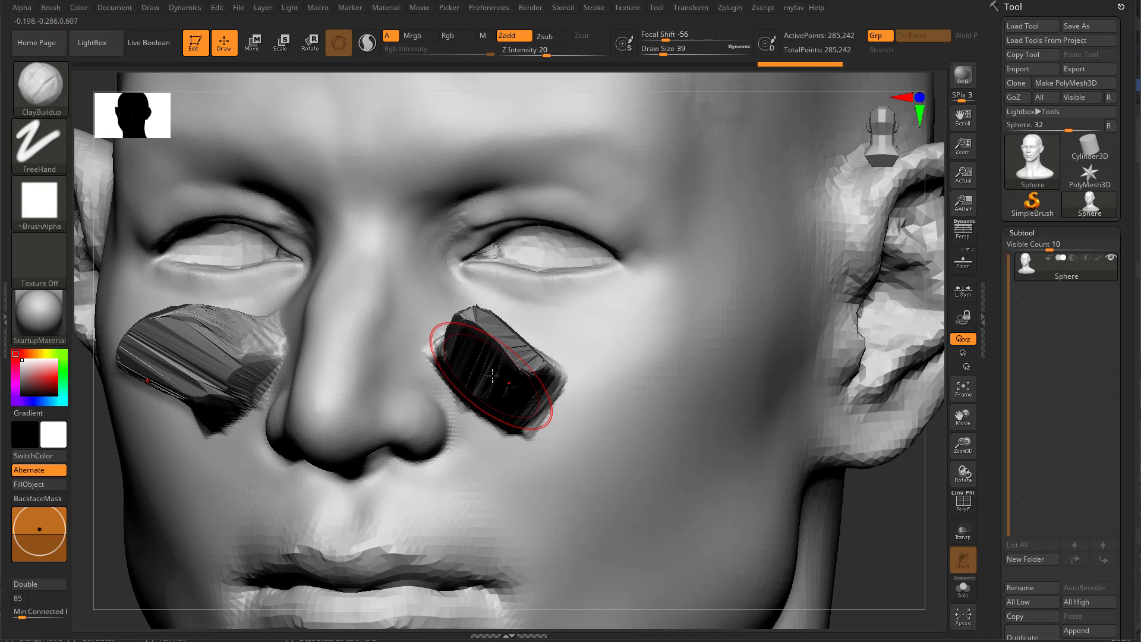
key(ctrl+z)
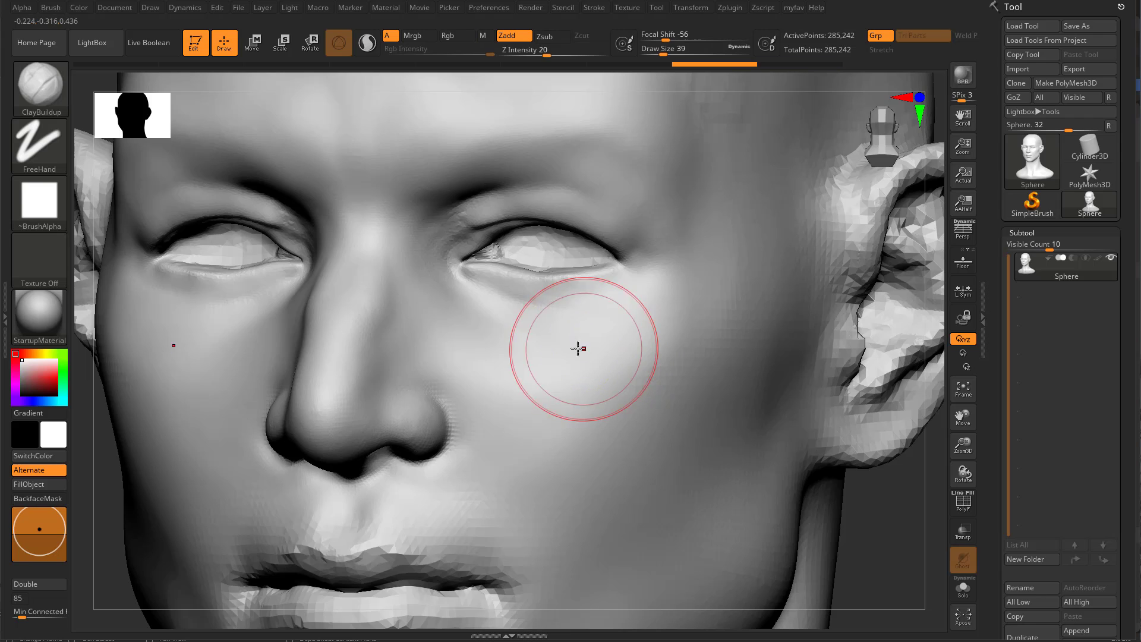
scroll(877, 511, down, 6)
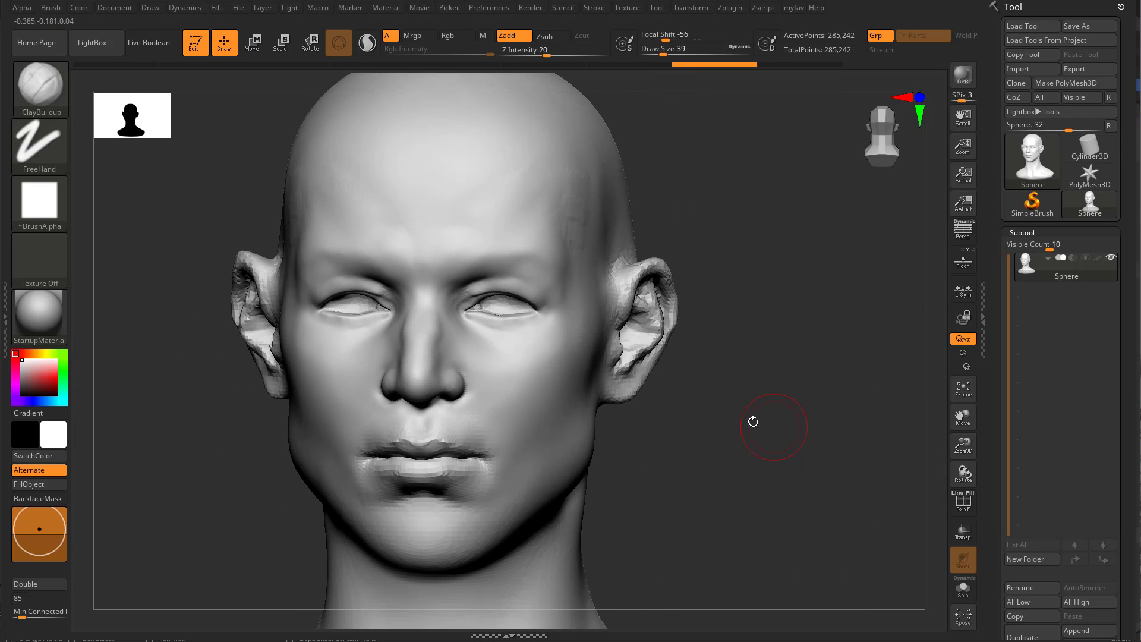
key(p)
mouse_move(751, 420)
mouse_down()
mouse_move(744, 428)
mouse_move(784, 400)
mouse_move(787, 434)
mouse_move(800, 434)
mouse_move(693, 398)
mouse_move(736, 418)
mouse_move(731, 427)
mouse_up()
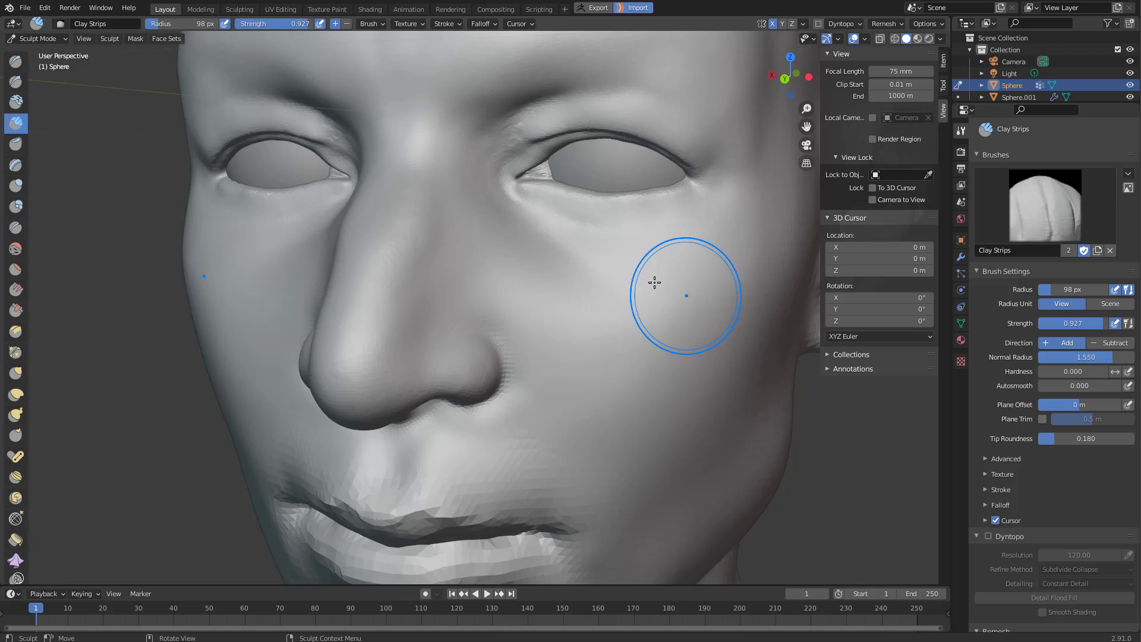
Return to Blender and carve diagonal creases below the inner eye corner with Draw Sharp, using radii of 72 and 53 px.
middle_drag(650, 288, 601, 242)
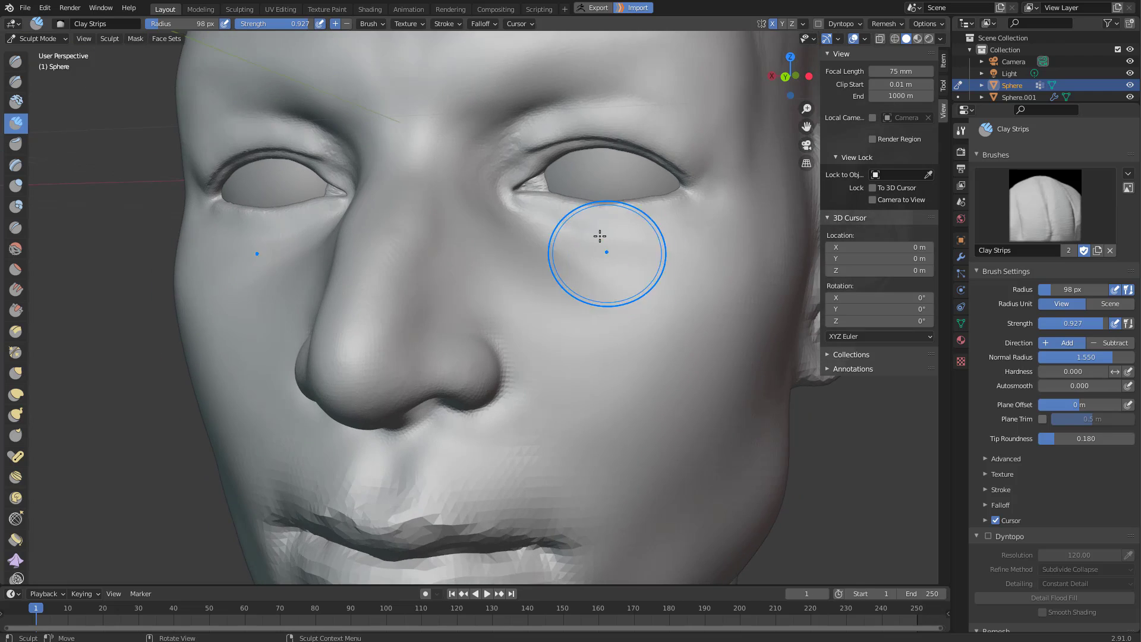
scroll(505, 297, up, 2)
scroll(505, 300, up, 3)
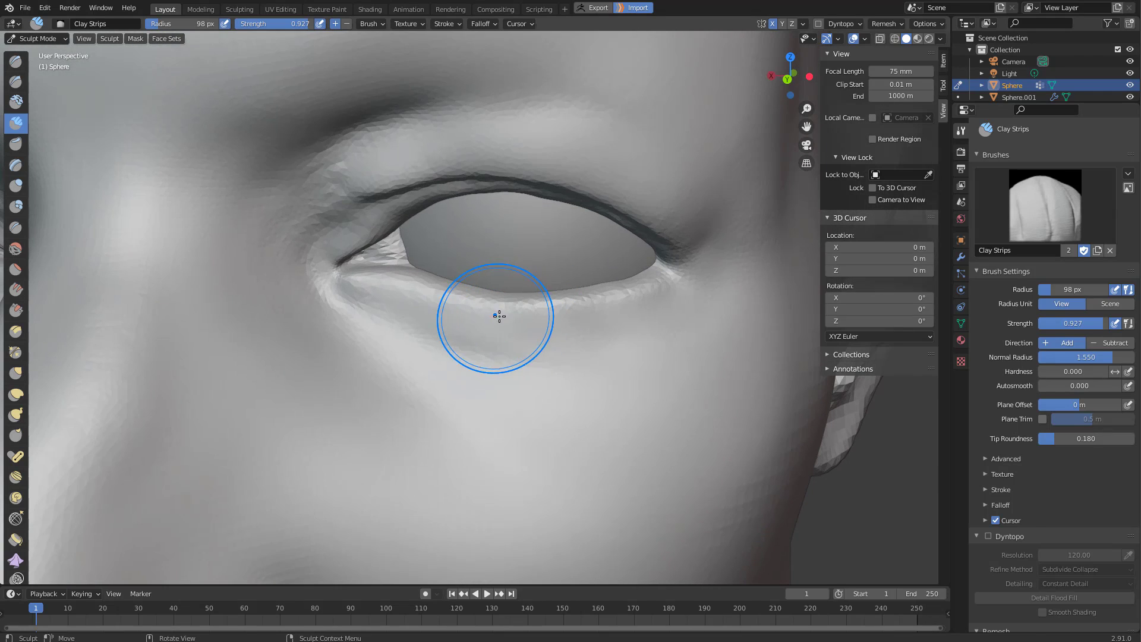
key(g)
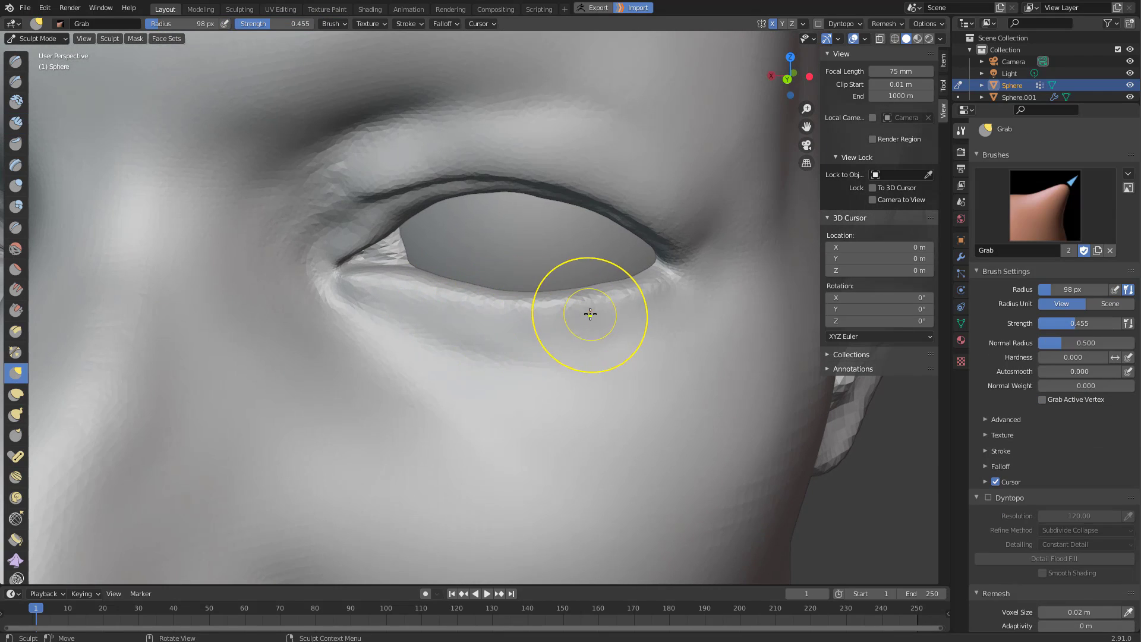
key(d)
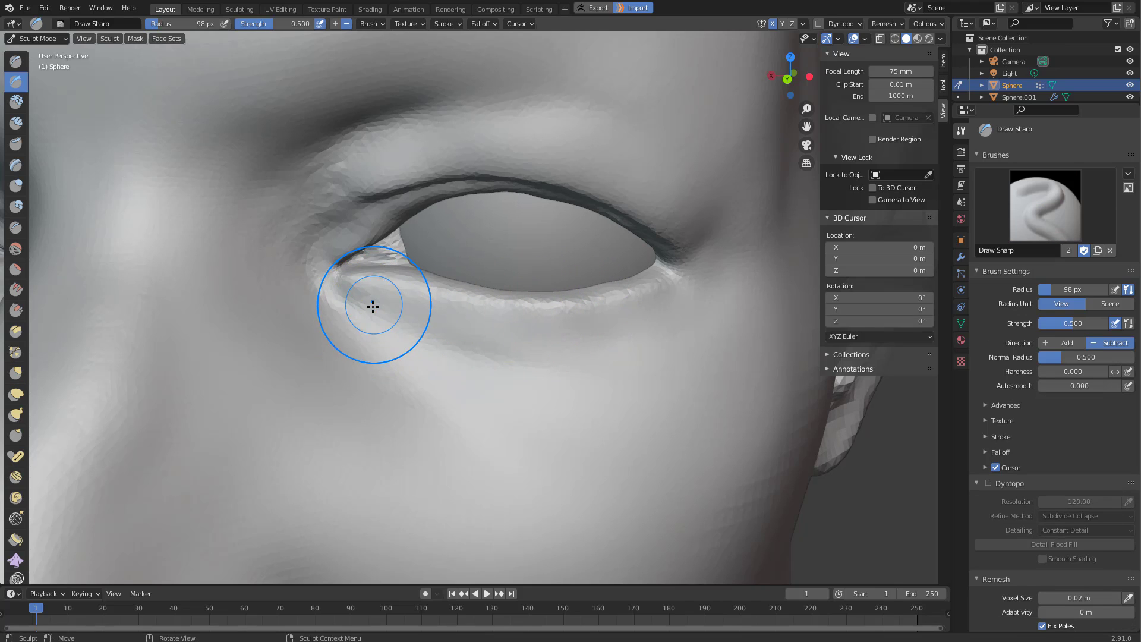
key(f)
click(351, 314)
drag(342, 285, 517, 386)
drag(342, 291, 512, 383)
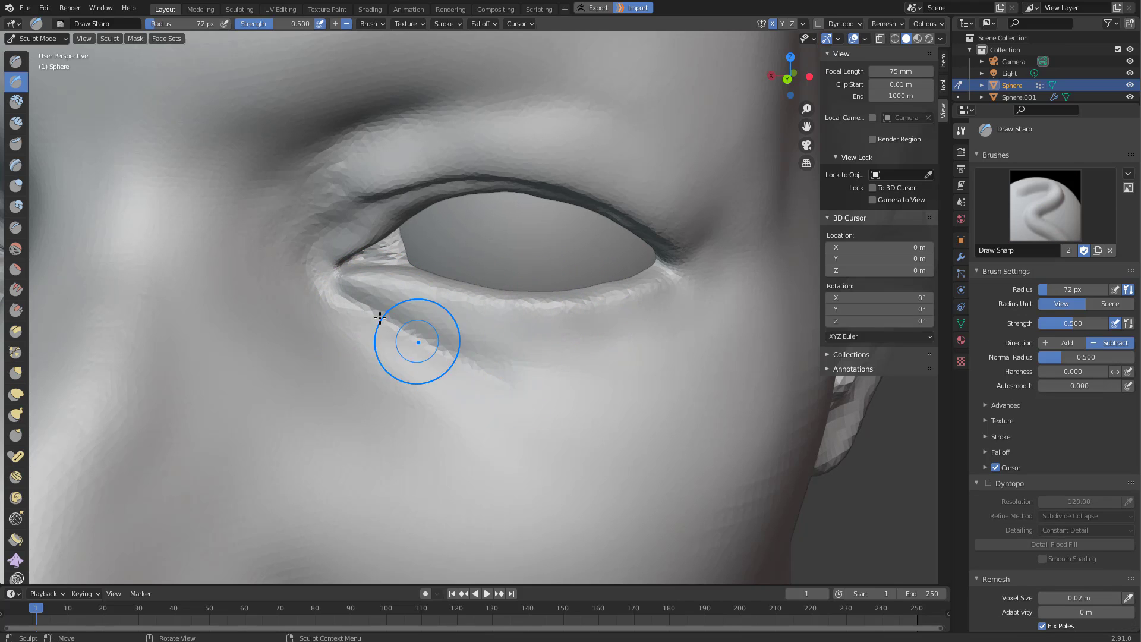
drag(416, 339, 608, 430)
key(f)
click(497, 349)
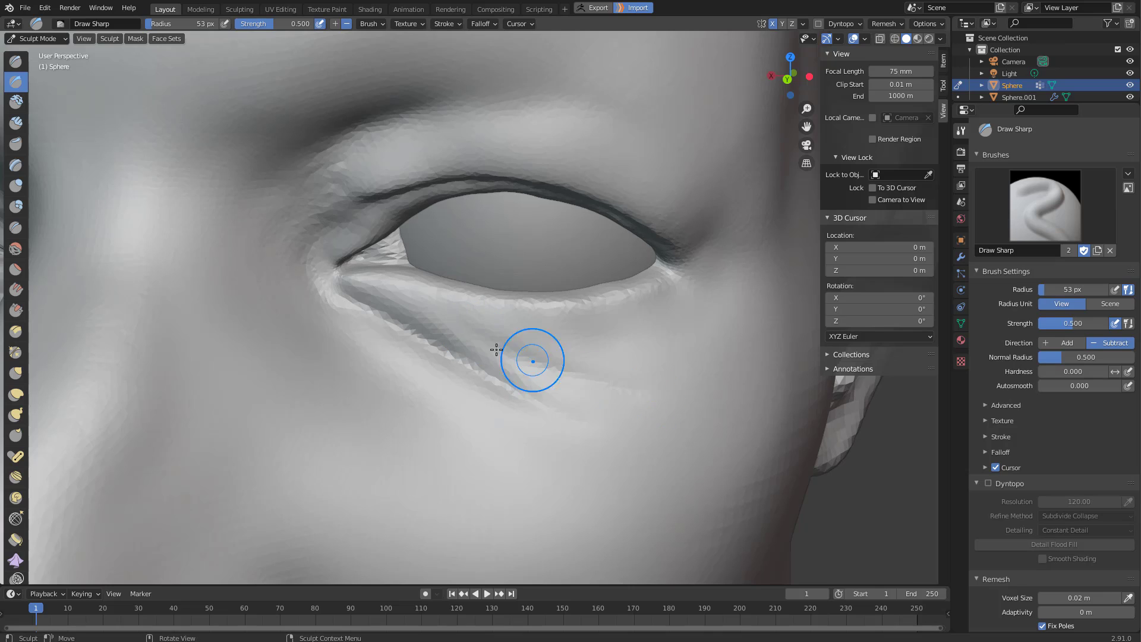
Build up the lower eyelid and the fold beneath it with Clay Strips, enlarging the radius to 61 and 101 px.
key(c)
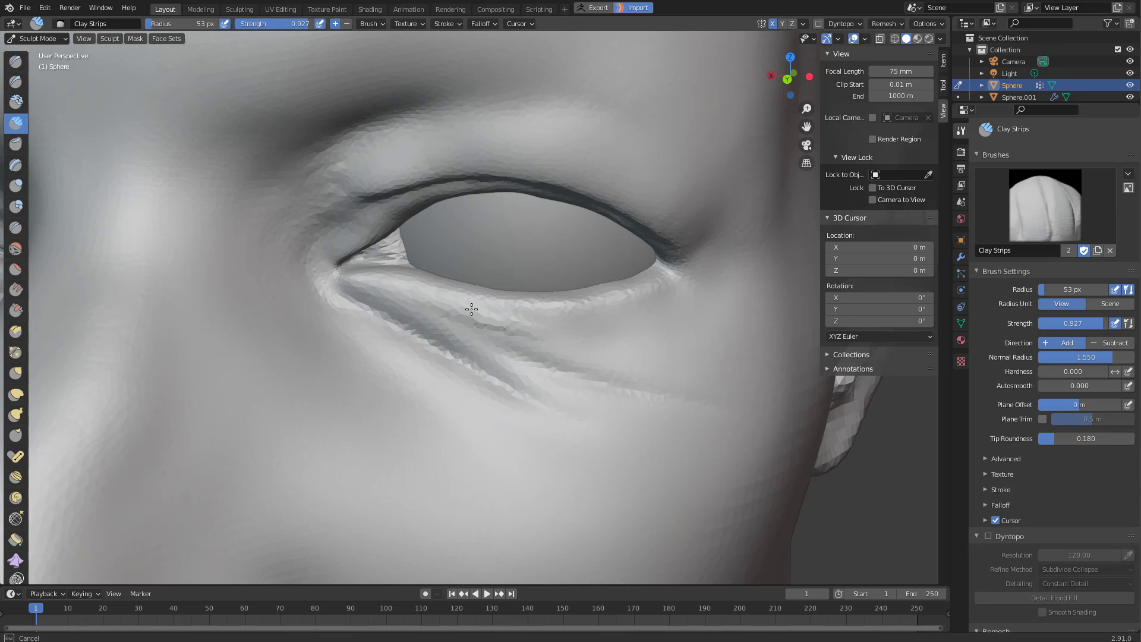
key(f)
click(583, 328)
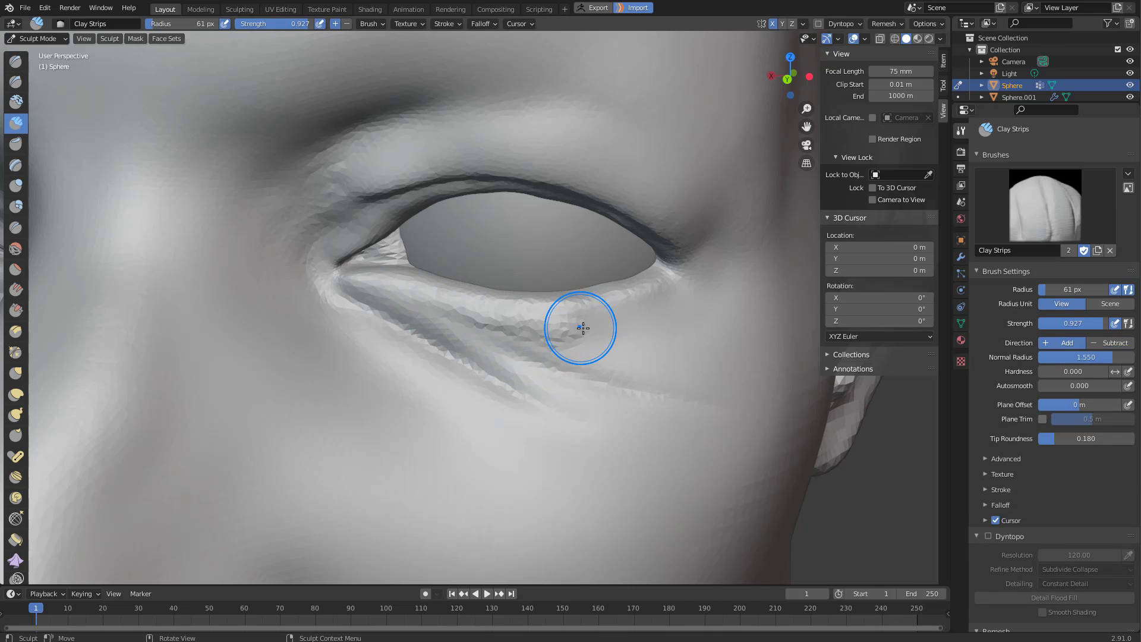
key(f)
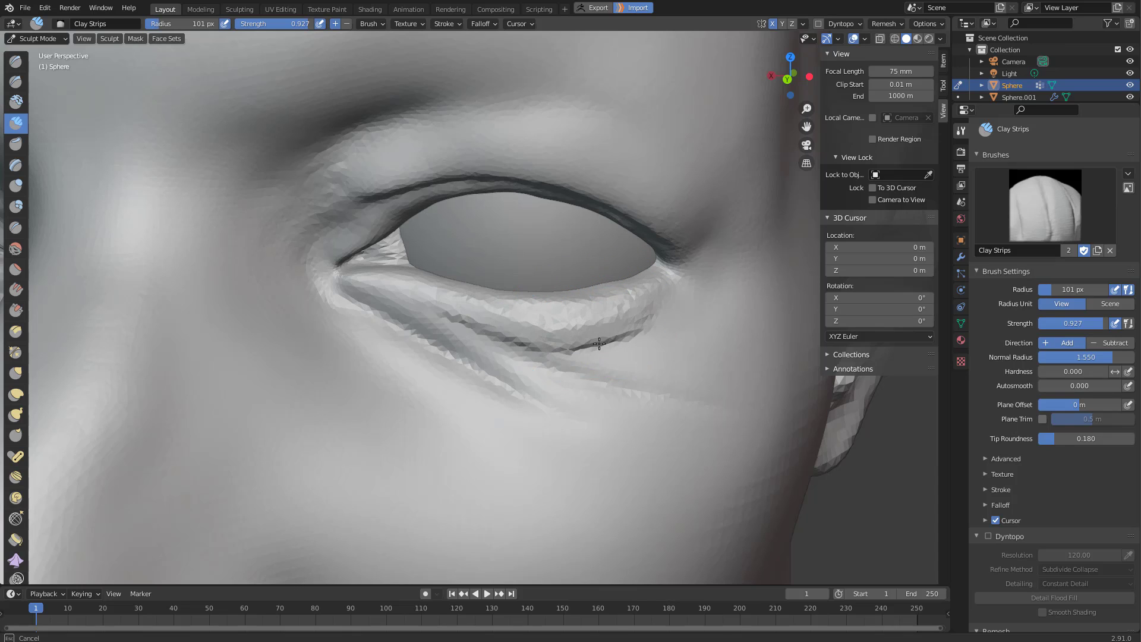
mouse_move(600, 344)
mouse_down()
mouse_move(662, 303)
mouse_move(655, 297)
mouse_up()
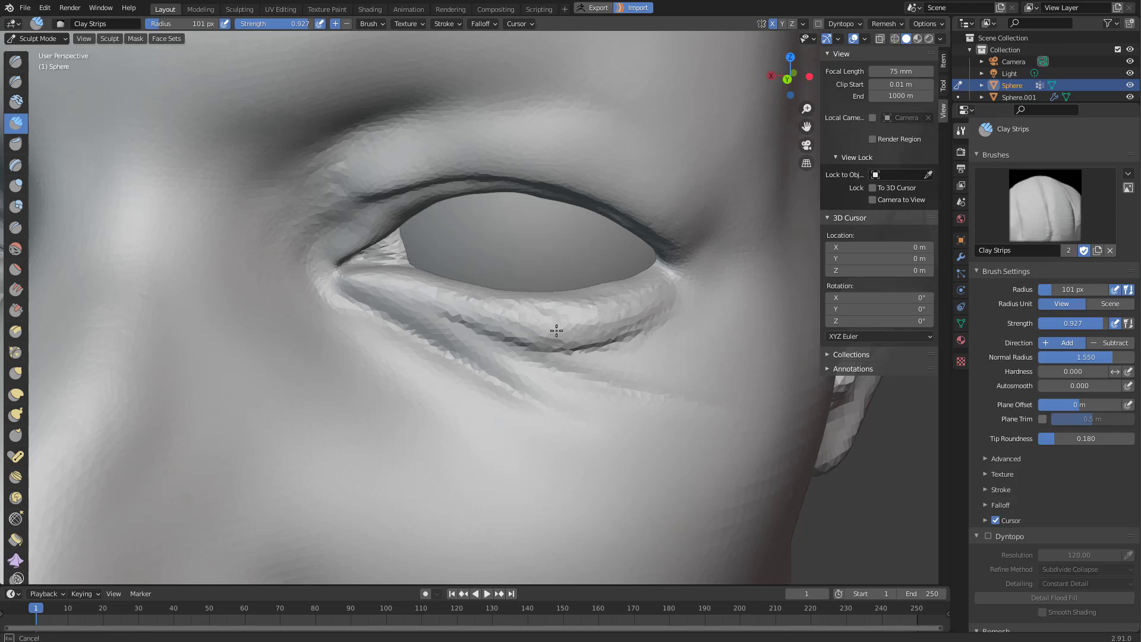
drag(556, 330, 559, 331)
drag(375, 295, 437, 323)
mouse_move(501, 360)
mouse_down()
mouse_move(527, 368)
mouse_move(456, 334)
mouse_move(466, 347)
mouse_move(385, 339)
mouse_move(375, 315)
mouse_move(480, 382)
mouse_move(523, 383)
mouse_up()
mouse_move(618, 342)
mouse_down()
mouse_move(675, 352)
mouse_move(575, 342)
mouse_move(670, 356)
mouse_move(693, 326)
mouse_move(636, 342)
mouse_up()
scroll(636, 343, down, 6)
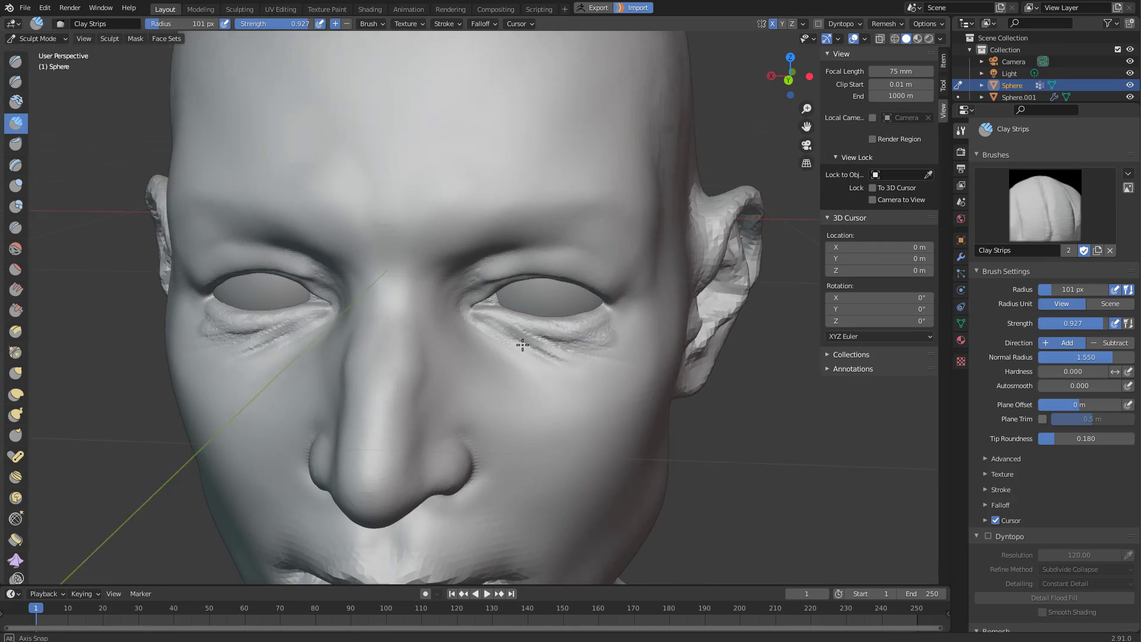
Fill the creases below the inner eye corner with Clay Strips and enlarge the brush radius to 135 px.
scroll(576, 306, up, 3)
middle_drag(575, 299, 451, 332)
scroll(451, 332, up, 5)
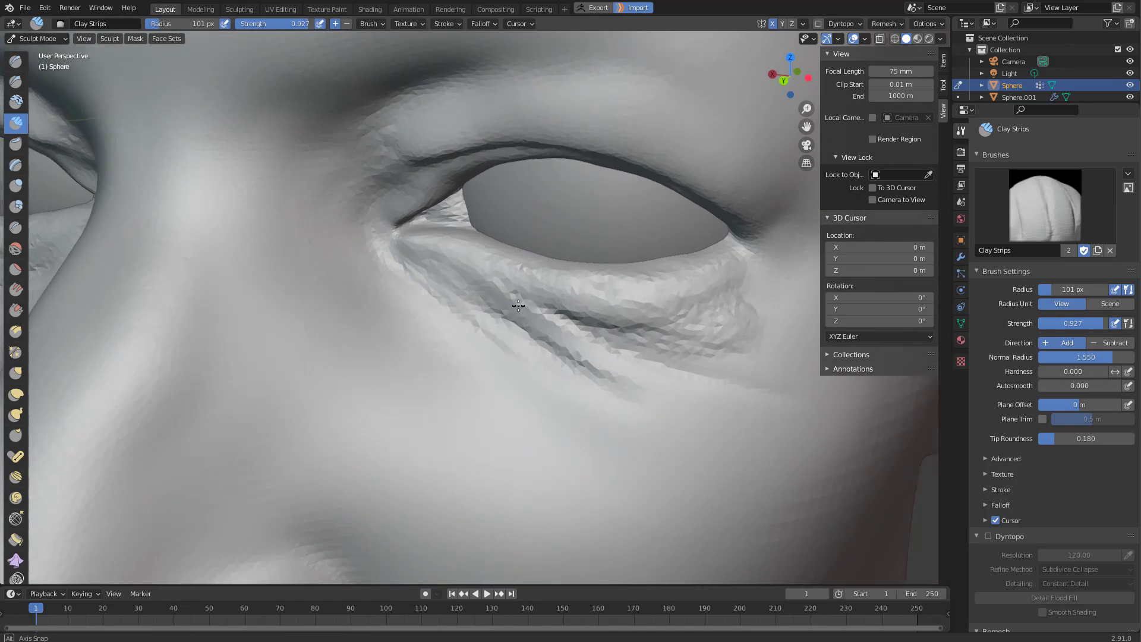
drag(522, 280, 481, 268)
middle_drag(559, 269, 535, 255)
key(f)
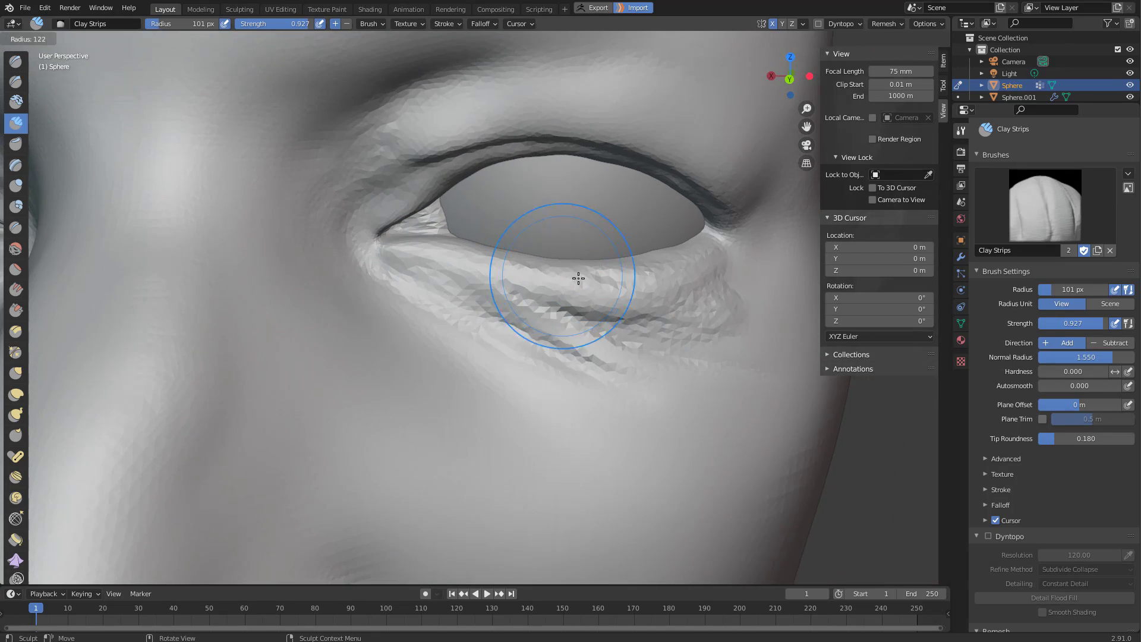
click(583, 278)
Reduce the brush radius to 113 px, switch to the Grab brush and smooth the folds under the eye.
middle_drag(579, 289, 612, 278)
mouse_move(706, 295)
mouse_down()
mouse_move(718, 274)
mouse_move(683, 275)
mouse_up()
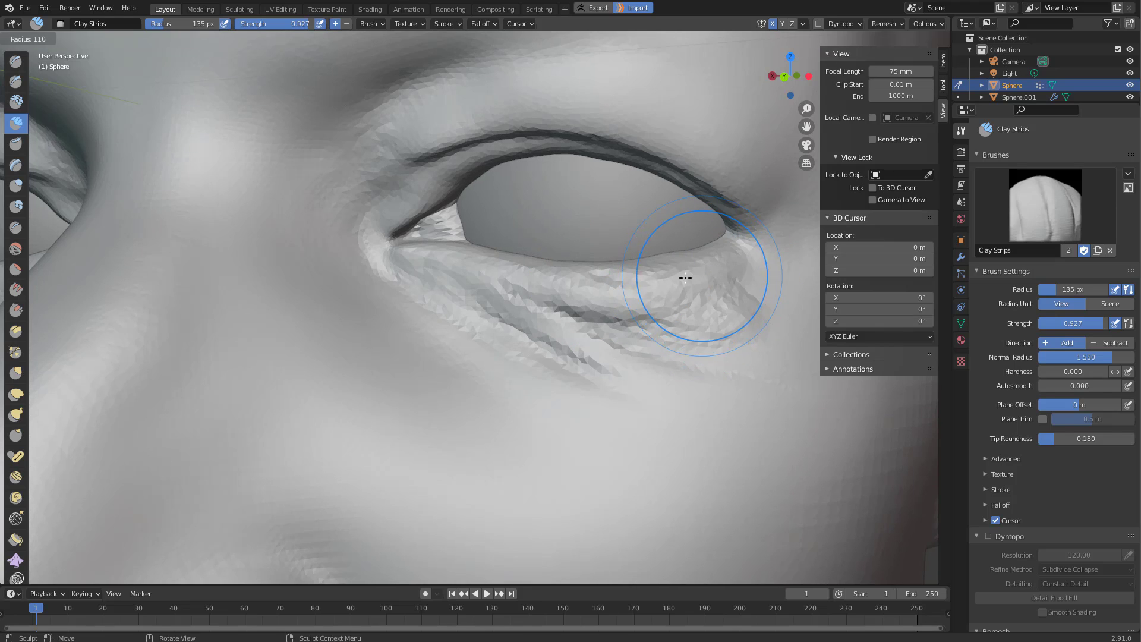
key(g)
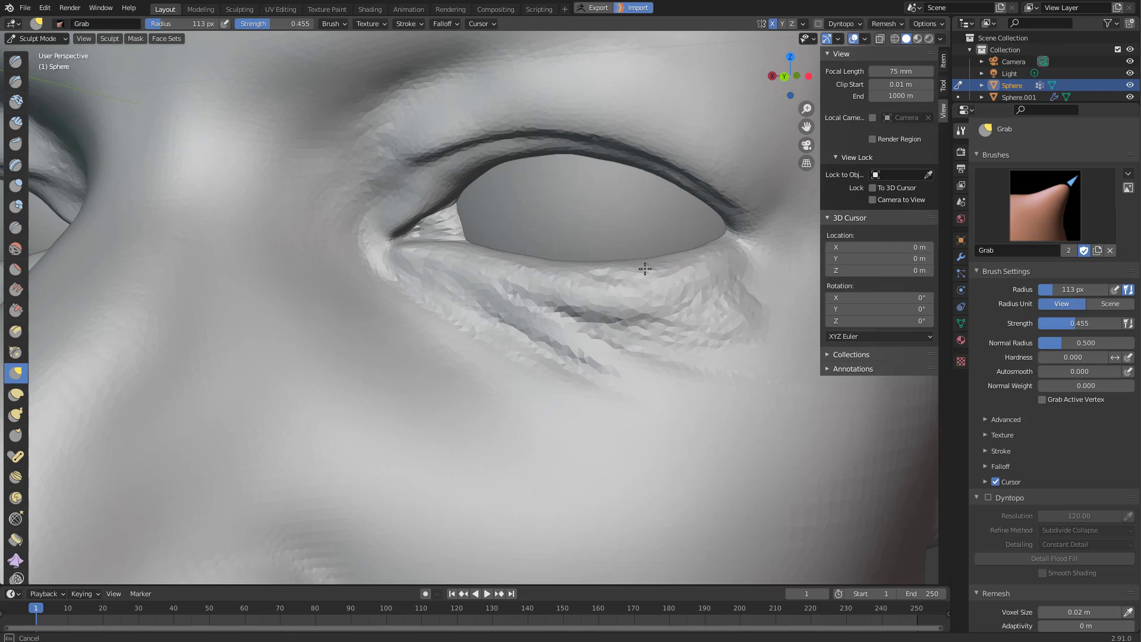
middle_drag(645, 265, 688, 298)
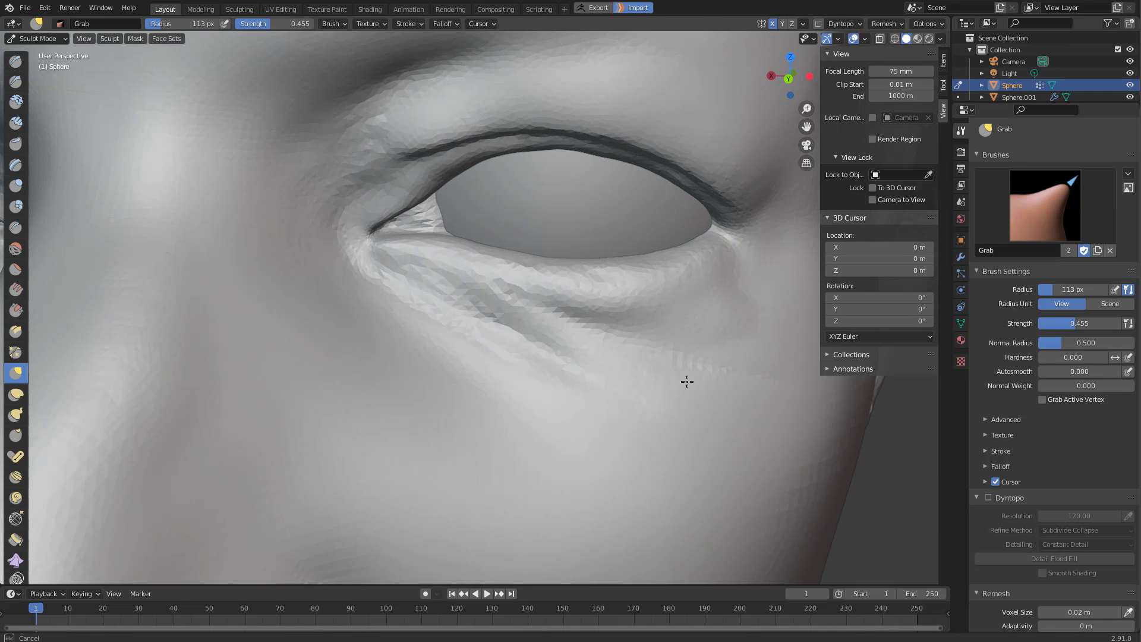
Smooth the skin below the eye and carve the under-eye crease with Draw Sharp at 78 px and 46 px radius.
drag(609, 355, 540, 328)
key(f)
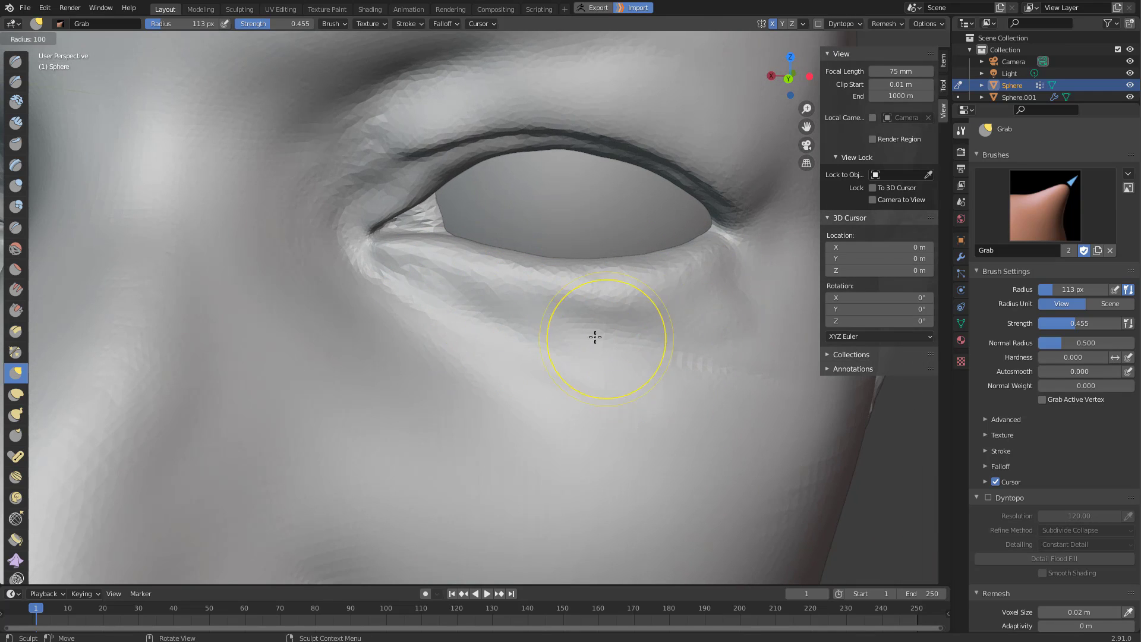
click(653, 336)
key(d)
drag(431, 288, 516, 325)
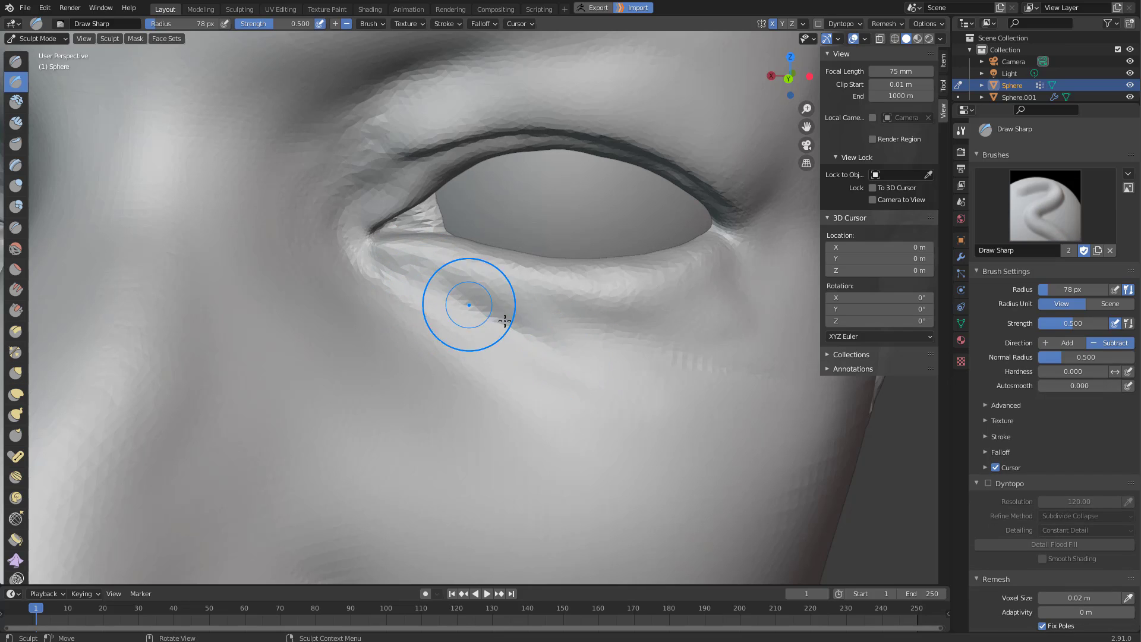
key(f)
click(486, 321)
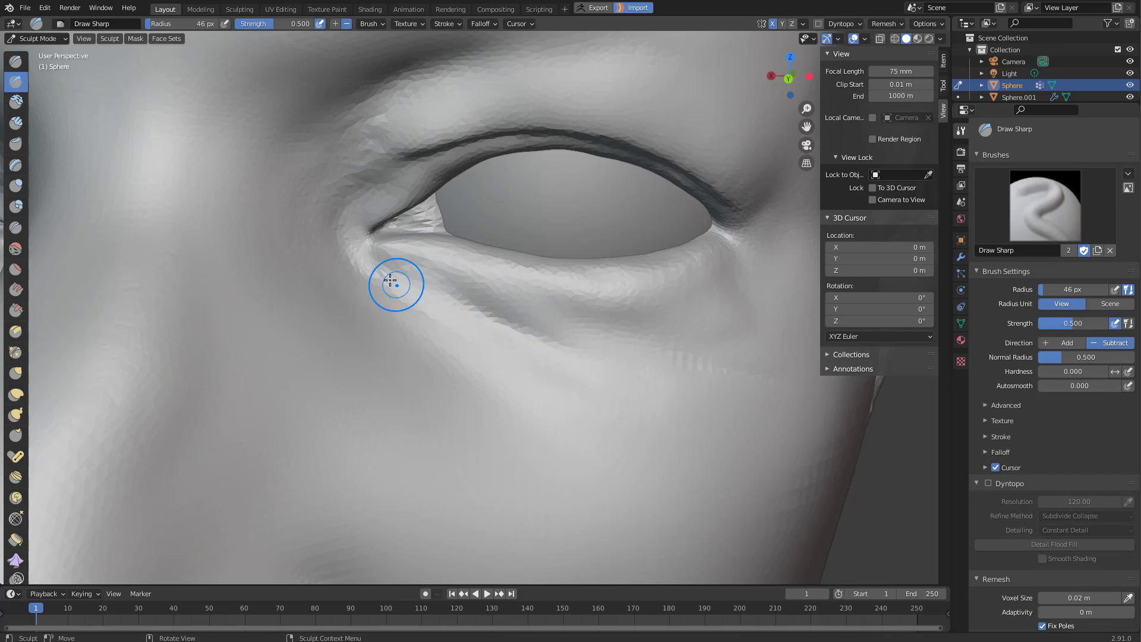
drag(576, 372, 648, 399)
Blend the skin below the outer lower eyelid using the Clay Strips brush at 97 px radius.
mouse_move(597, 321)
middle_down()
mouse_move(652, 334)
mouse_move(479, 306)
mouse_move(566, 298)
middle_up()
key(f)
click(535, 292)
key(c)
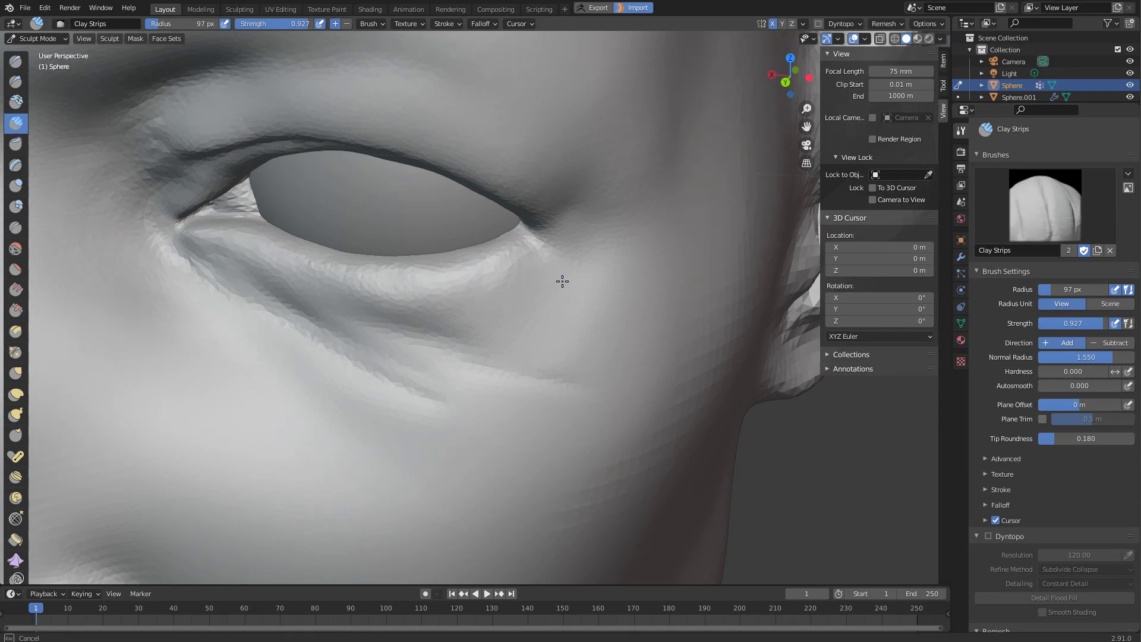
mouse_move(393, 400)
middle_down()
mouse_move(269, 336)
mouse_move(451, 343)
mouse_move(559, 308)
middle_up()
Refine the inner eye corner with the Grab brush at 97 px and the Draw brush at 63 px radius.
key(g)
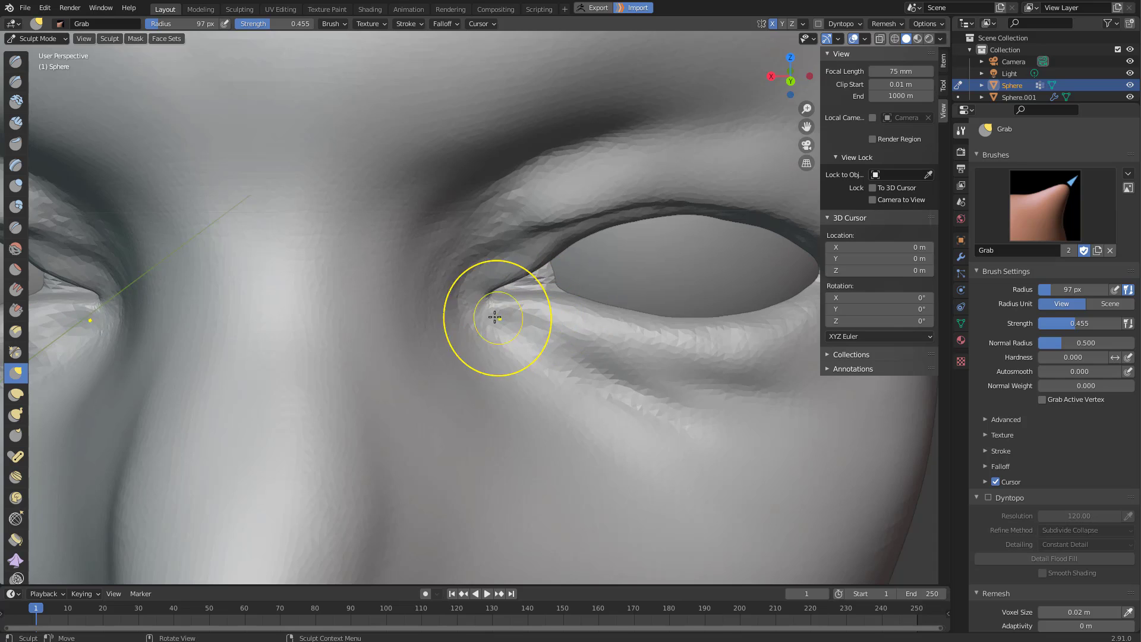
scroll(495, 317, up, 2)
mouse_move(484, 288)
middle_down()
mouse_move(400, 305)
mouse_move(493, 273)
mouse_move(566, 304)
mouse_move(509, 254)
mouse_move(497, 264)
middle_up()
key(x)
key(f)
click(479, 278)
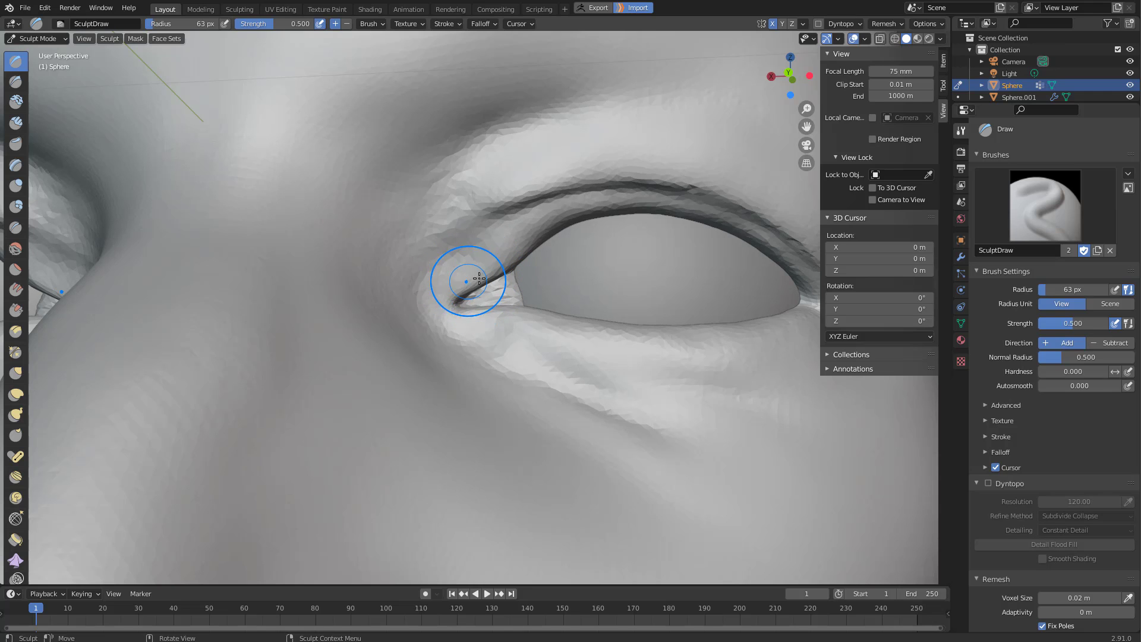
mouse_move(465, 317)
middle_down()
mouse_move(463, 336)
mouse_move(453, 331)
middle_up()
Reshape the eyelids around the inner eye corner with the Grab brush at 113 px and 90 px radius.
key(g)
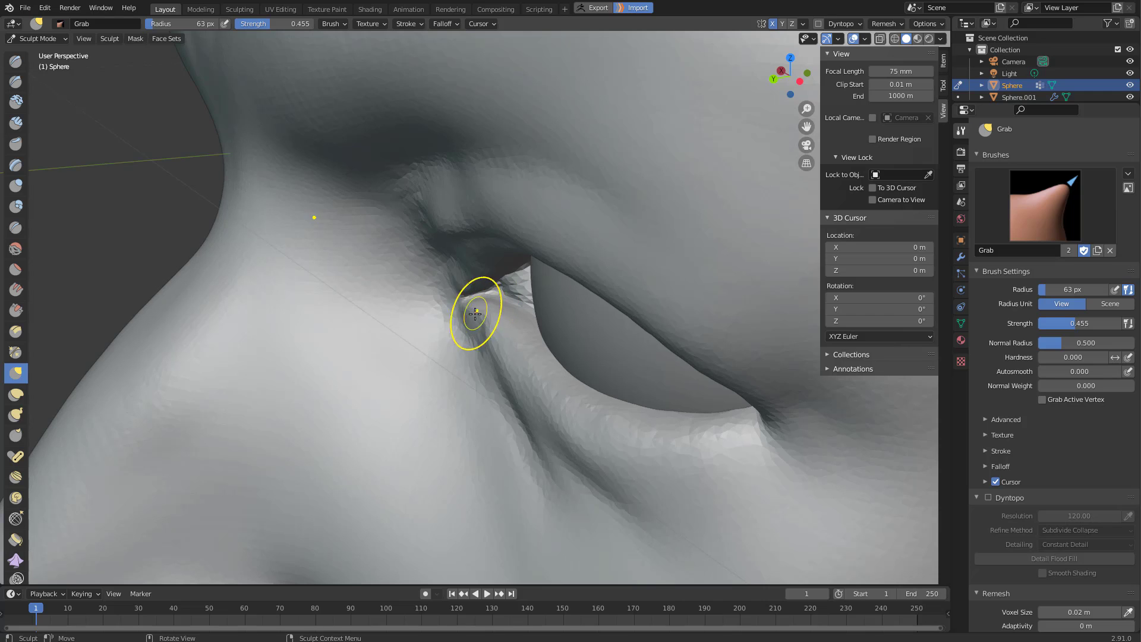
key(f)
click(476, 308)
middle_drag(484, 293, 564, 275)
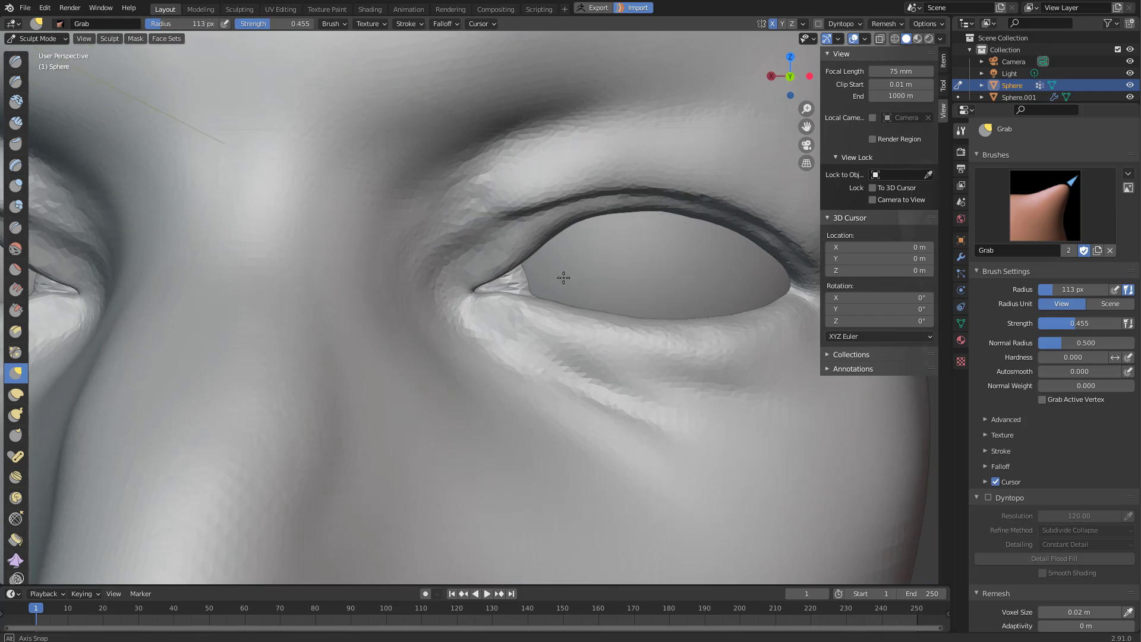
key(f)
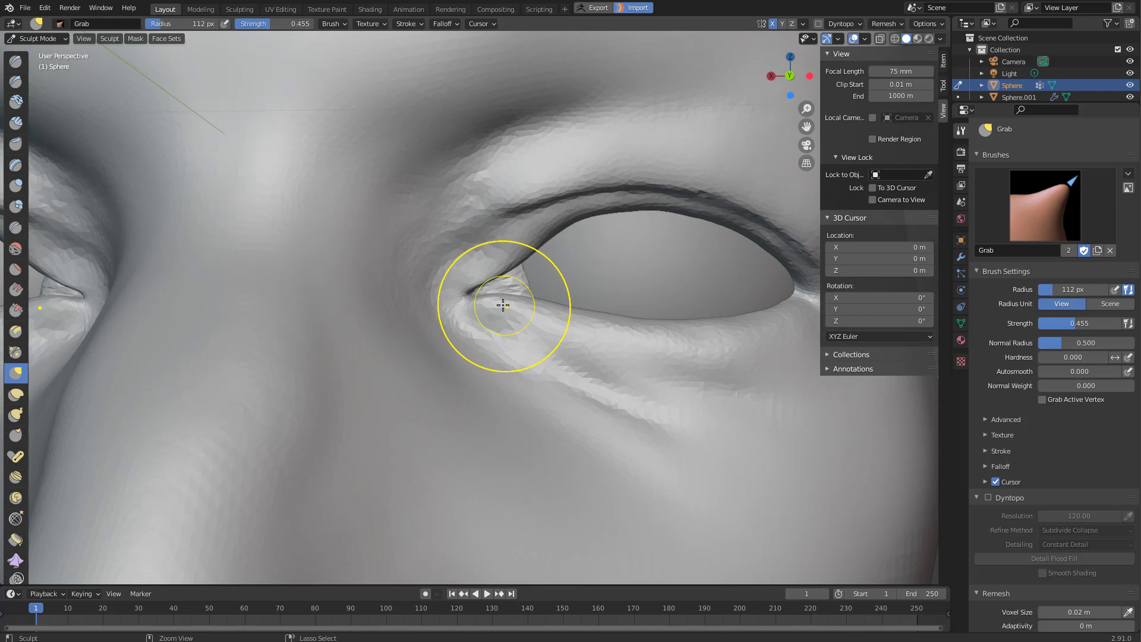
click(502, 306)
mouse_move(502, 306)
middle_down()
mouse_move(426, 324)
mouse_move(532, 299)
mouse_move(497, 278)
middle_up()
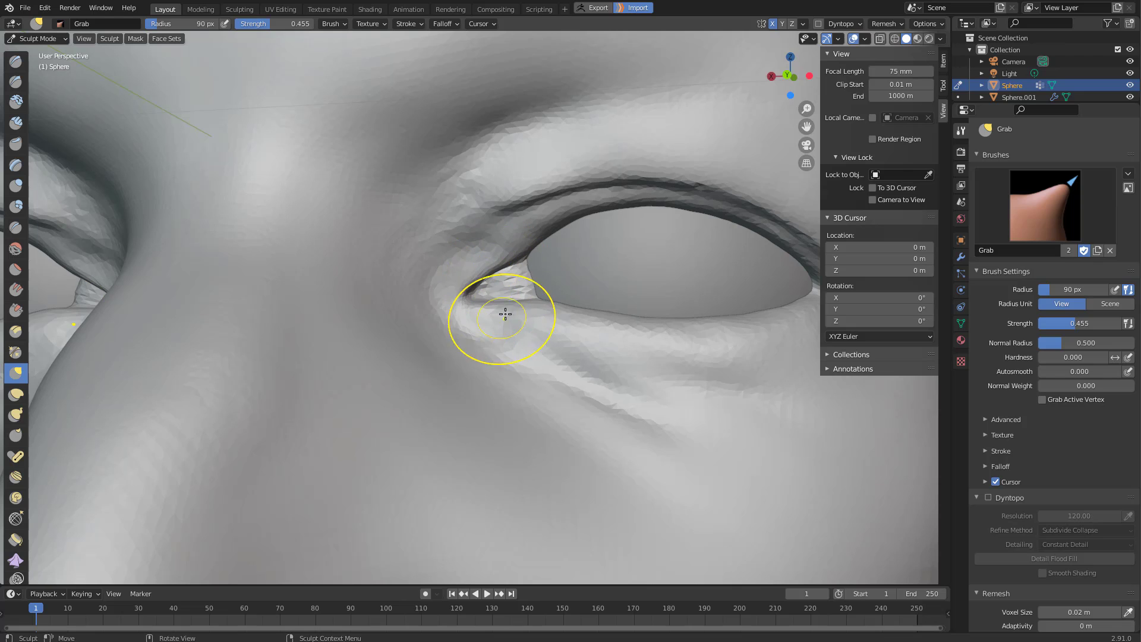
Pull the surface between the nose bridge and the inner eye corner with the Grab brush at 144 px radius.
middle_drag(529, 243, 586, 224)
middle_drag(684, 261, 601, 326)
ctrl+middle_drag(666, 241, 548, 391)
middle_drag(588, 300, 642, 265)
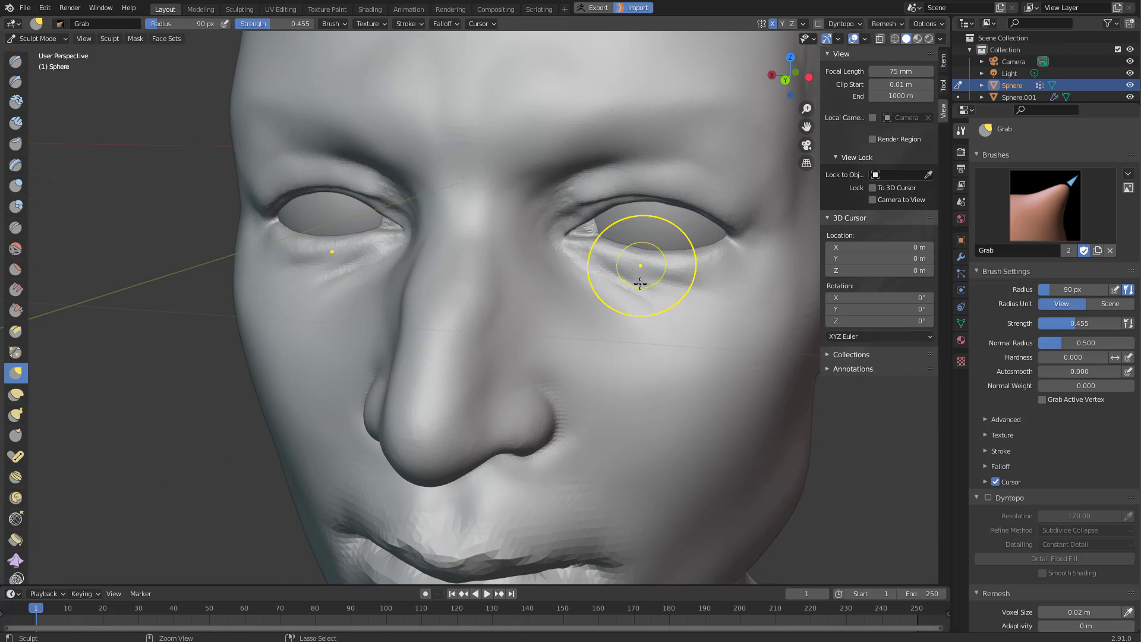
middle_drag(624, 303, 585, 291)
mouse_move(579, 312)
middle_down()
mouse_move(549, 327)
mouse_move(537, 366)
mouse_move(535, 327)
middle_up()
key(f)
click(522, 341)
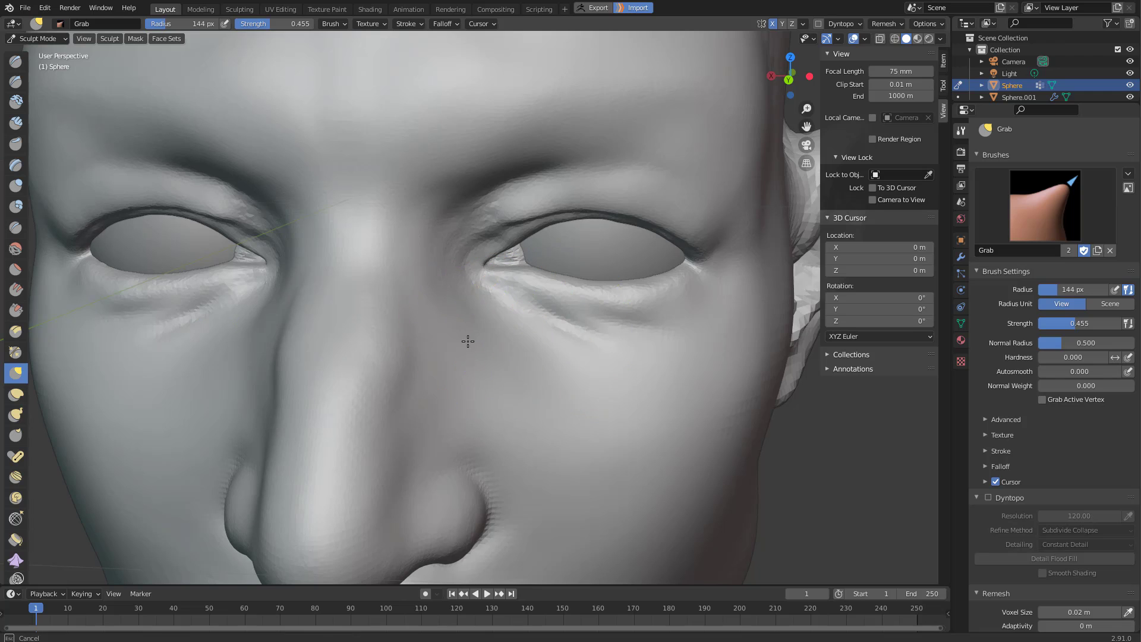
mouse_move(468, 341)
middle_down()
mouse_move(484, 323)
mouse_move(462, 337)
middle_up()
drag(442, 322, 436, 307)
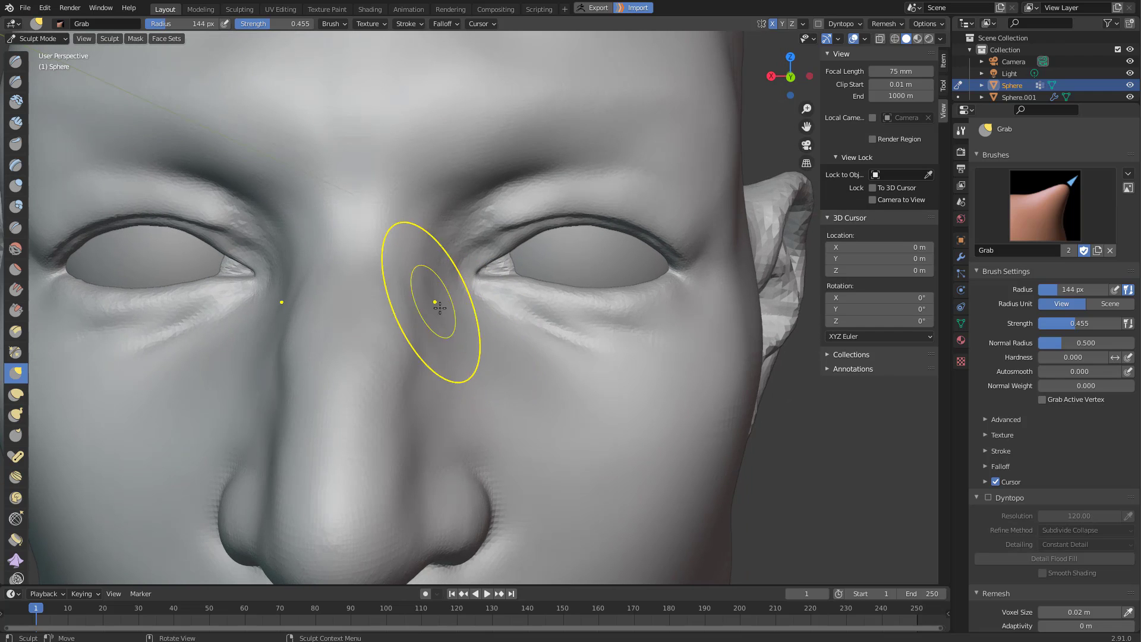
Build up the skin between the outer brow and upper eyelid with Clay Strips at 129 px radius.
mouse_move(458, 342)
ctrl+middle_down()
mouse_move(458, 403)
mouse_move(440, 411)
ctrl+middle_up()
mouse_move(477, 319)
ctrl+middle_down()
mouse_move(484, 268)
mouse_move(469, 230)
ctrl+middle_up()
key(f)
click(438, 237)
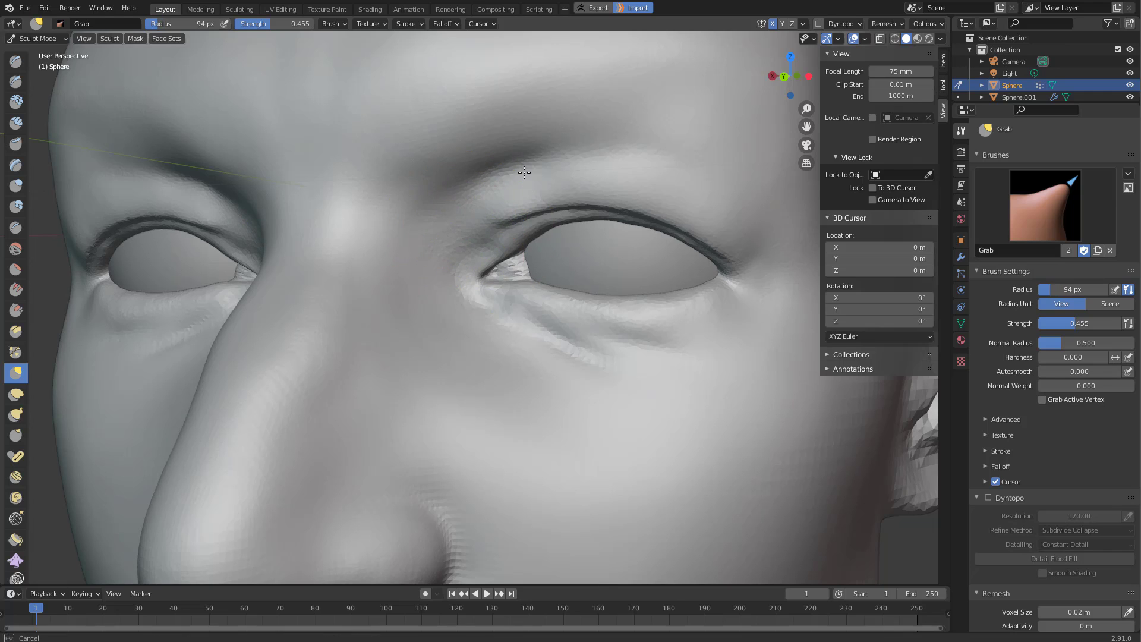
mouse_move(517, 196)
middle_down()
mouse_move(599, 186)
mouse_move(518, 210)
middle_up()
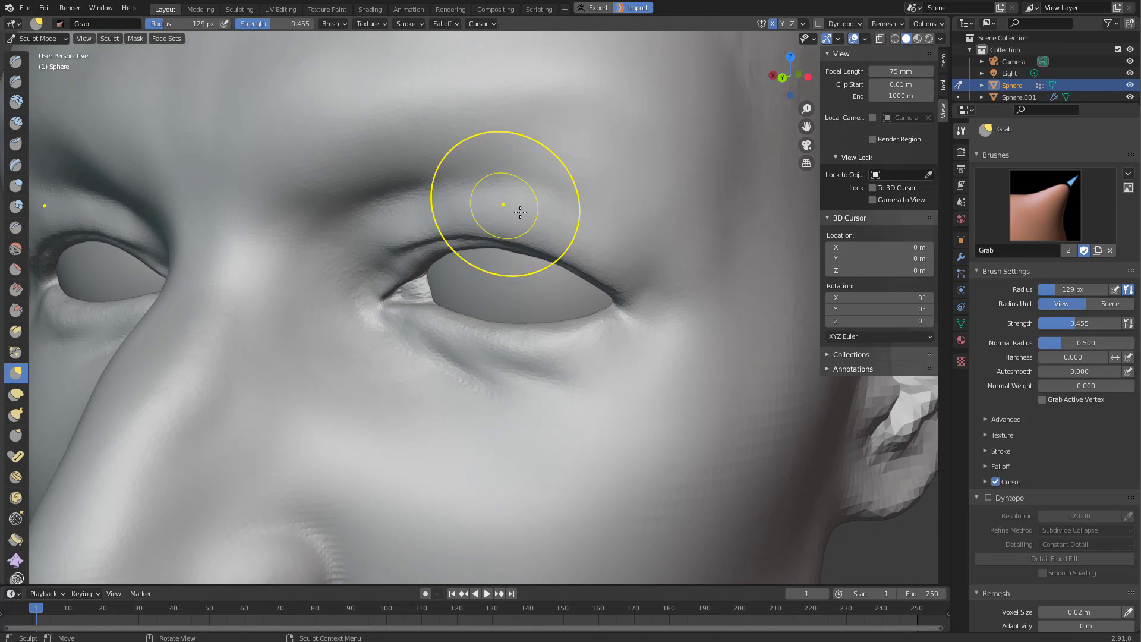
key(c)
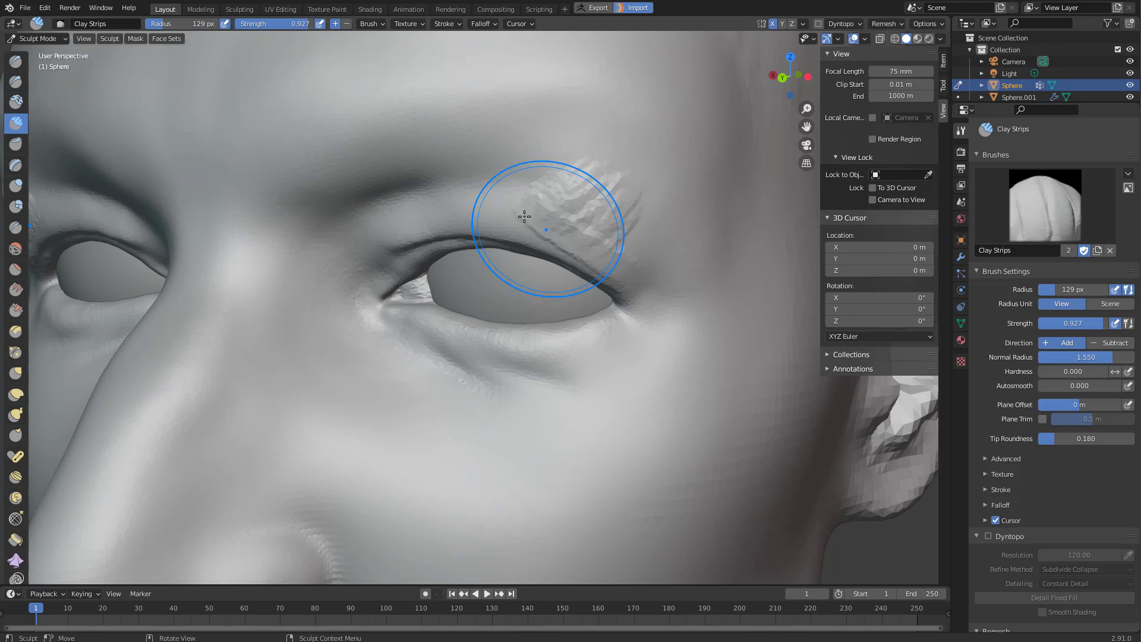
drag(641, 282, 532, 193)
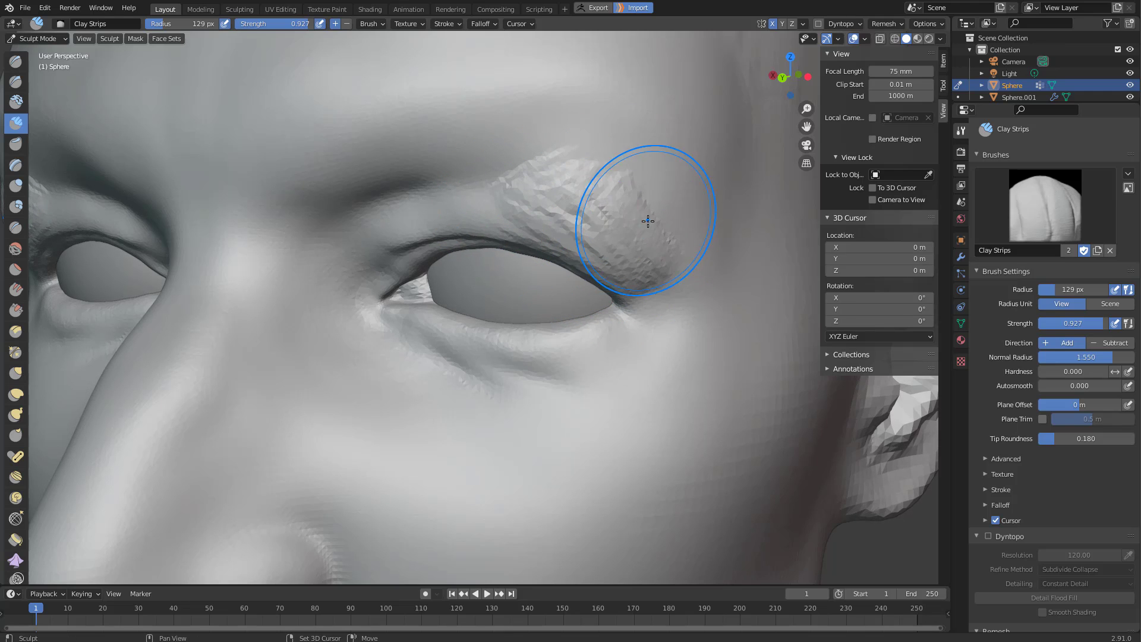
mouse_move(517, 189)
mouse_down()
mouse_move(517, 199)
mouse_move(535, 148)
mouse_move(499, 194)
mouse_move(492, 173)
mouse_up()
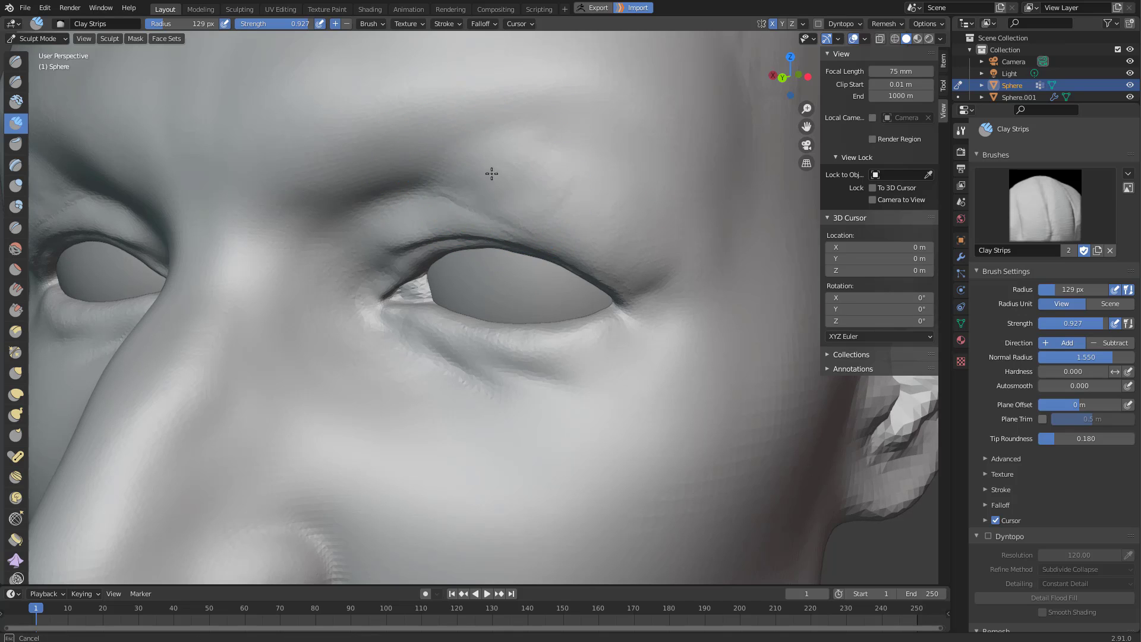
Add Clay Strips volume along the fold above the upper eyelid and smooth it into the brow.
drag(683, 252, 668, 260)
middle_drag(668, 260, 616, 185)
mouse_move(424, 182)
mouse_down()
mouse_move(512, 207)
mouse_move(492, 220)
mouse_move(505, 205)
mouse_up()
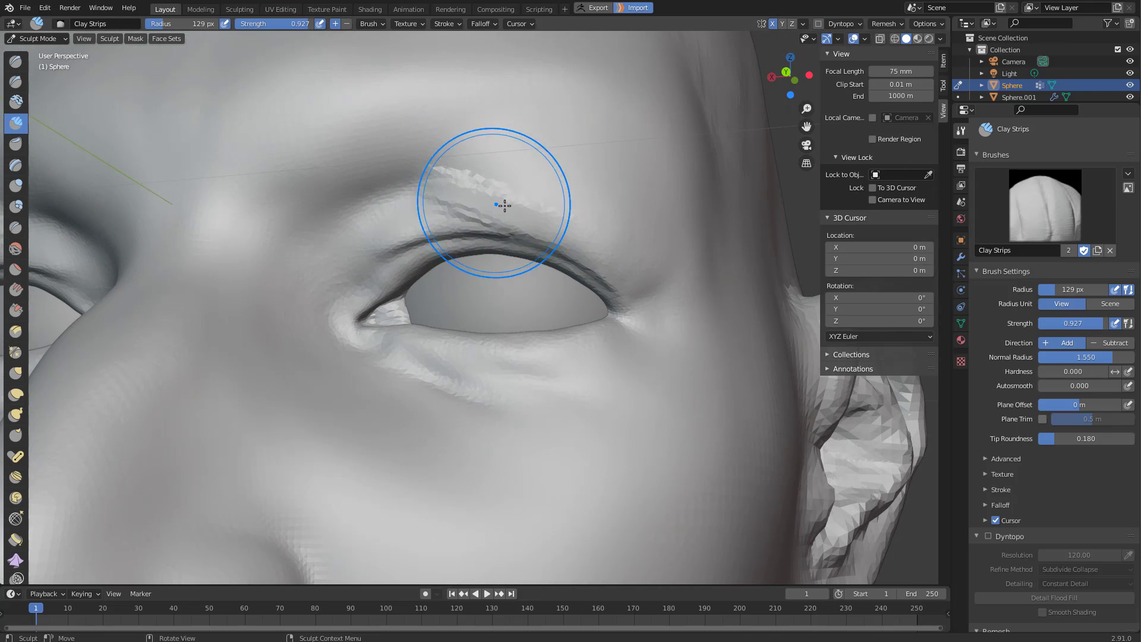
drag(573, 222, 606, 240)
shift+drag(476, 169, 618, 250)
Switch to the subtractive Draw Sharp brush at 66 px radius for refining the upper eyelid crease.
key(f)
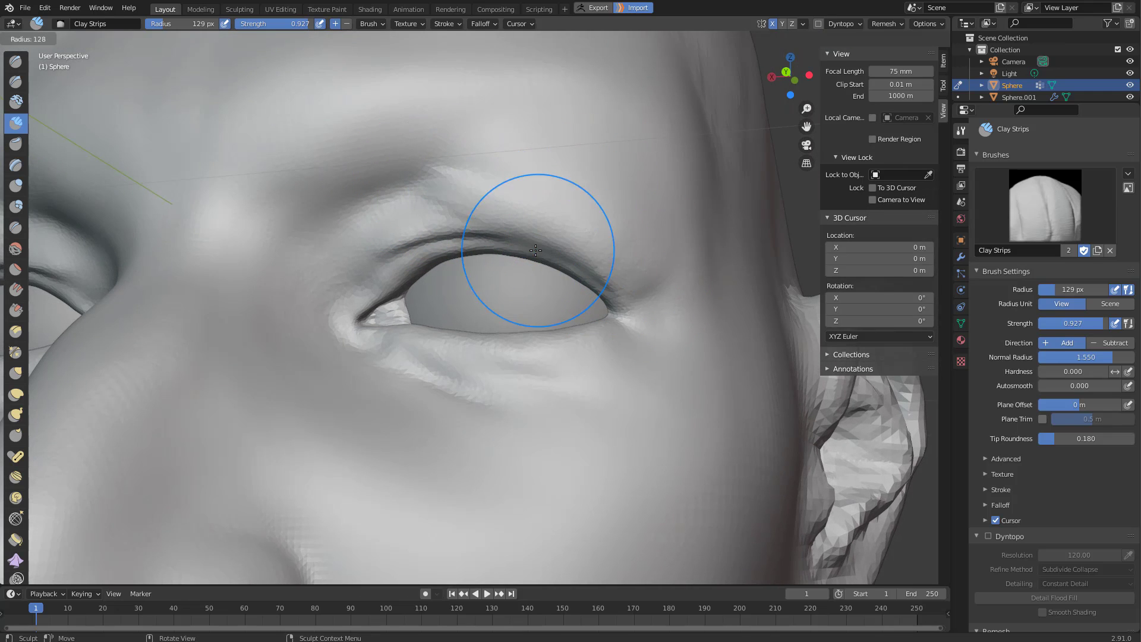
click(589, 250)
middle_drag(495, 257, 503, 242)
key(f)
click(490, 245)
key(d)
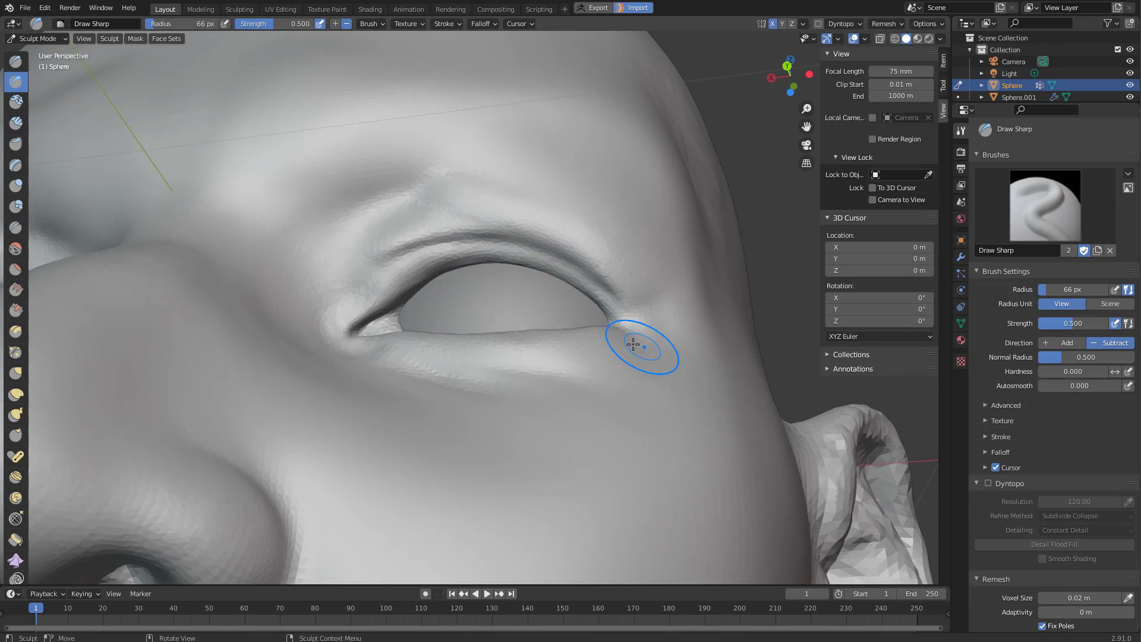
middle_drag(633, 343, 575, 314)
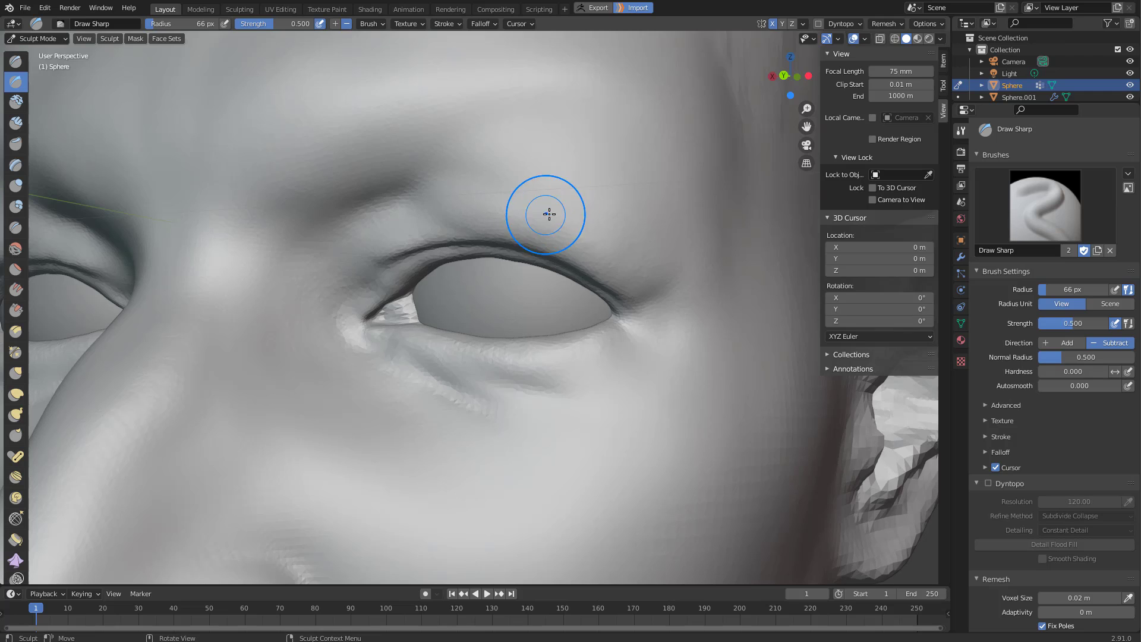
Fill the hollow under the brow with Clay Strips at 115 px radius and smooth the strokes.
scroll(538, 229, down, 7)
mouse_move(492, 289)
middle_down()
mouse_move(479, 327)
mouse_move(502, 304)
mouse_move(488, 304)
middle_up()
scroll(479, 279, up, 4)
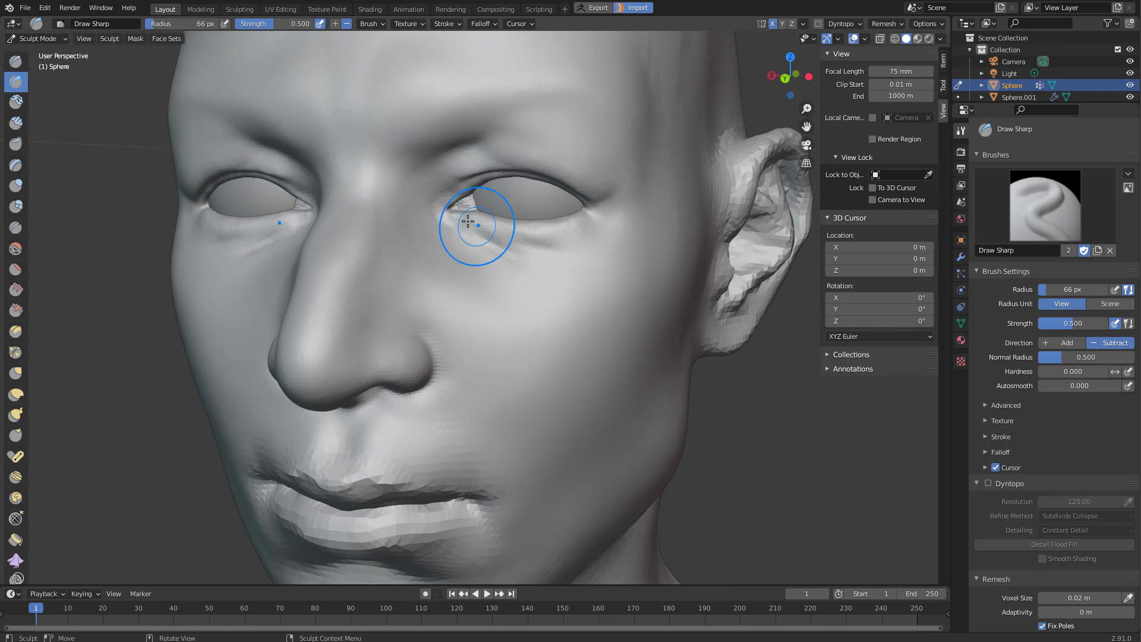
scroll(468, 221, up, 4)
key(c)
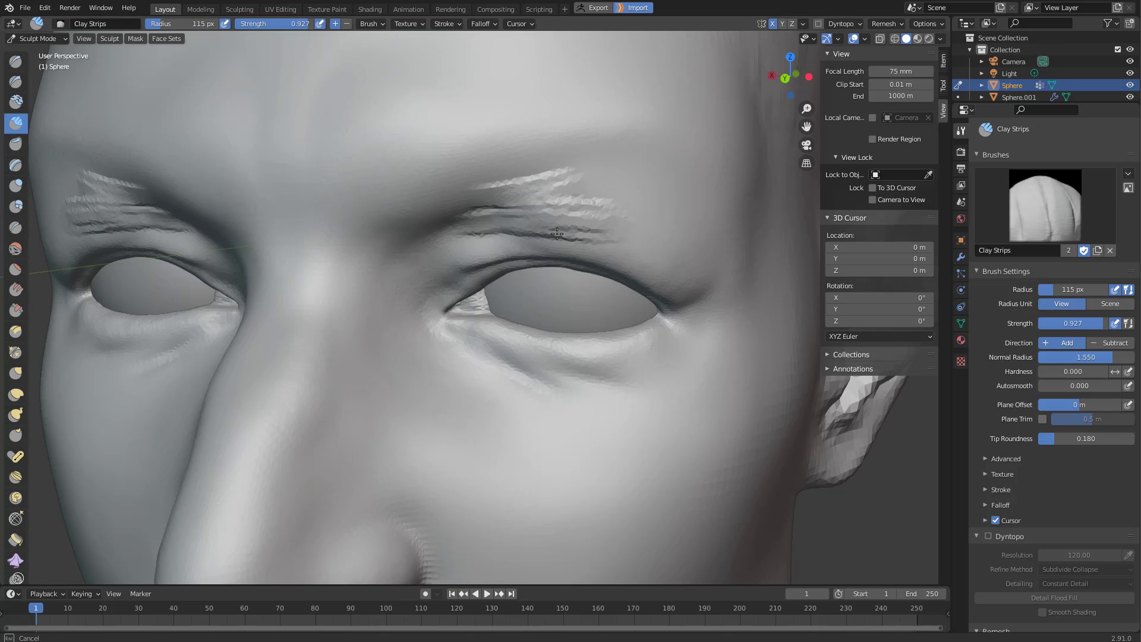
drag(557, 234, 579, 238)
mouse_move(523, 208)
shift+mouse_down()
mouse_move(540, 175)
mouse_move(524, 200)
shift+mouse_up()
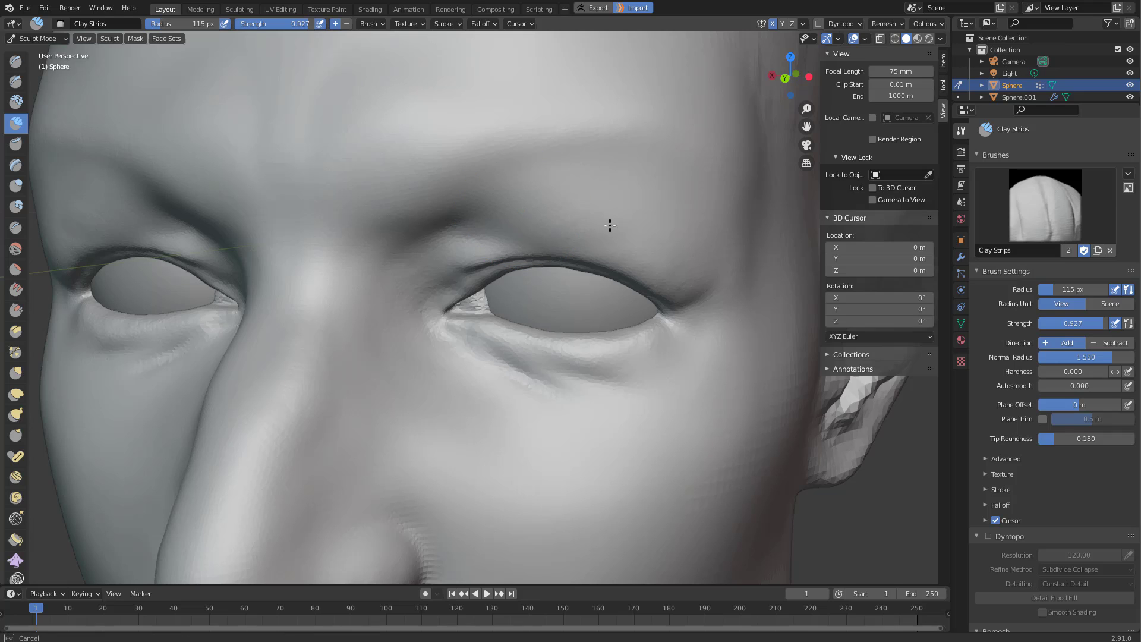
Reshape the brow above the eye with the Grab brush at 145 px radius.
middle_drag(543, 189, 596, 201)
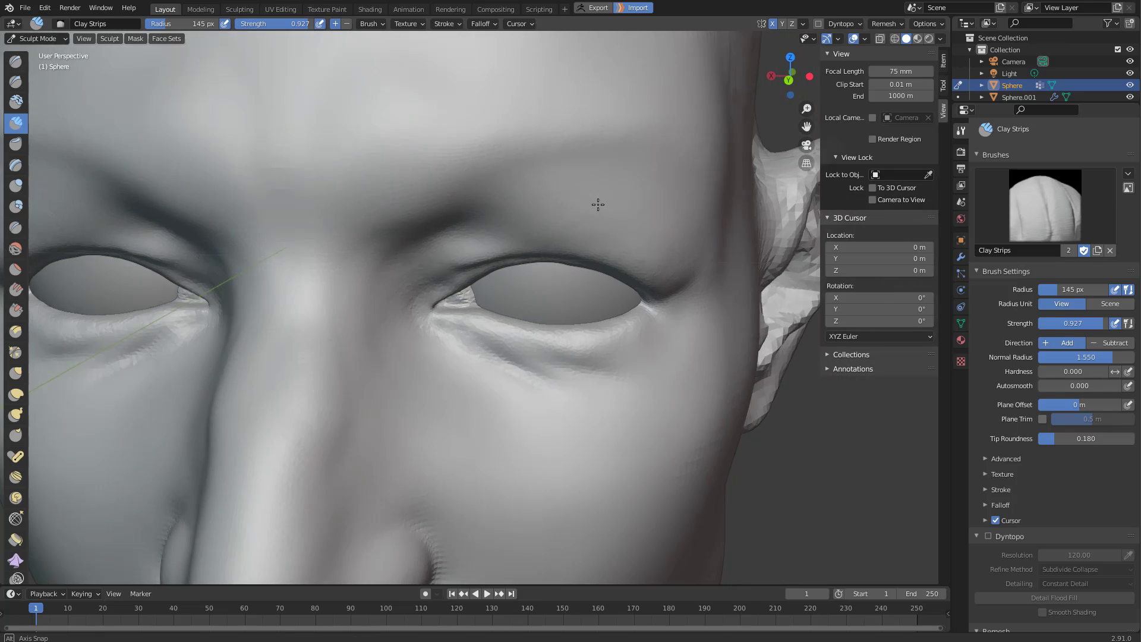
key(g)
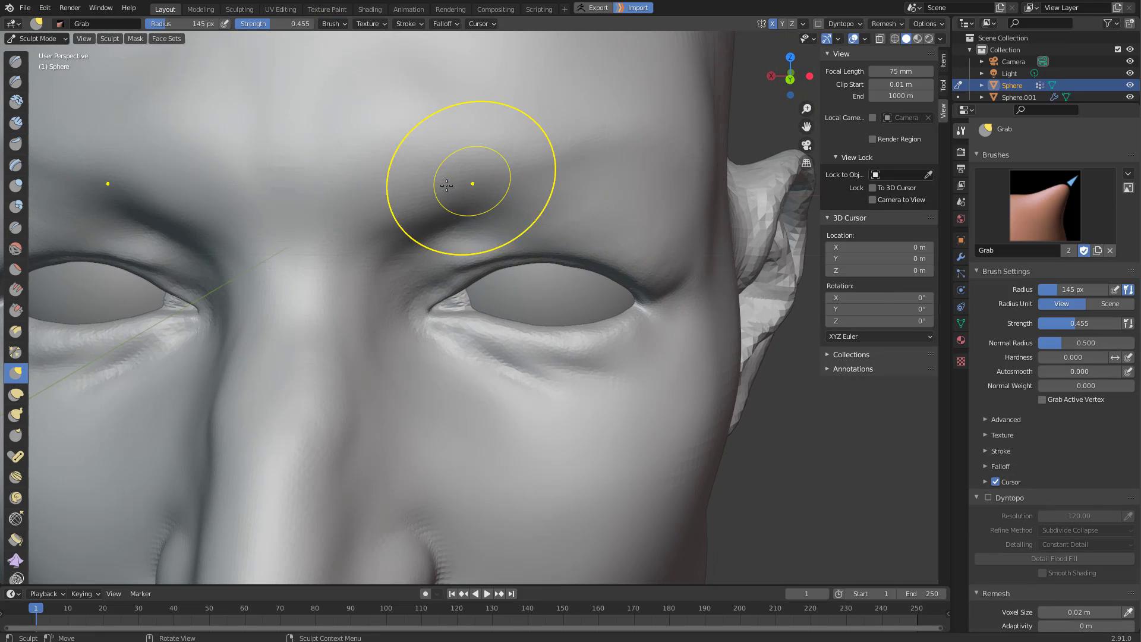
drag(485, 167, 481, 175)
drag(631, 153, 606, 149)
Reduce the Grab brush radius to 106 px for adjusting the inner brow.
mouse_move(591, 164)
middle_down()
mouse_move(543, 179)
mouse_move(576, 202)
mouse_move(588, 238)
middle_up()
scroll(543, 178, down, 5)
scroll(582, 298, down, 1)
scroll(573, 212, up, 3)
key(bracketleft)
key(bracketleft)
key(bracketleft)
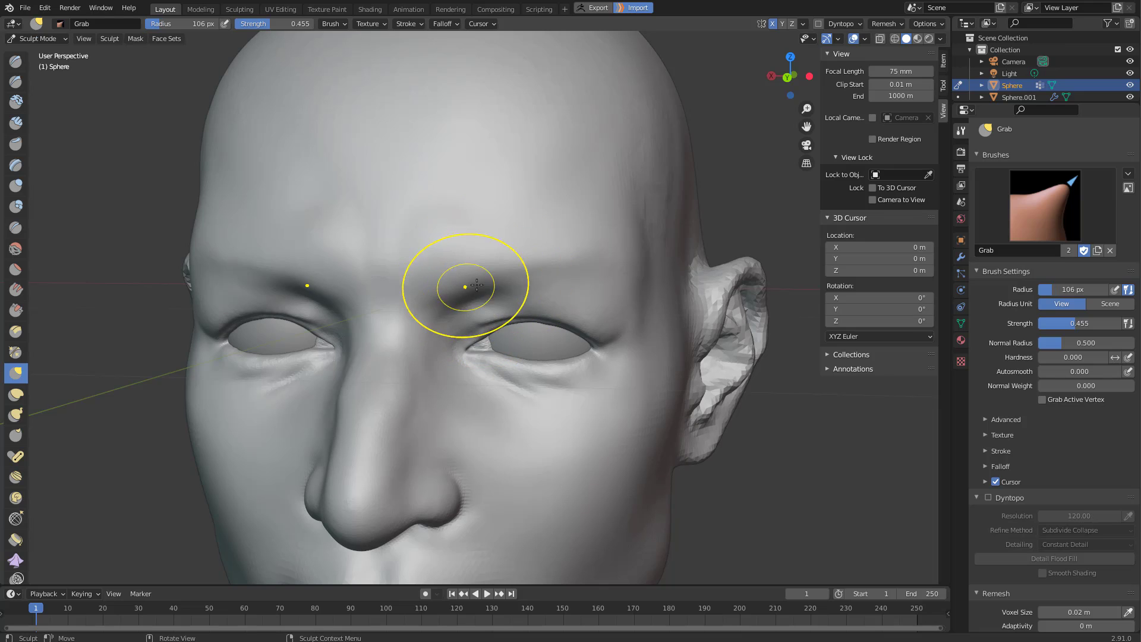
Build up the outer brow above the eye corner with Clay Strips at 84 px radius.
middle_drag(592, 256, 581, 276)
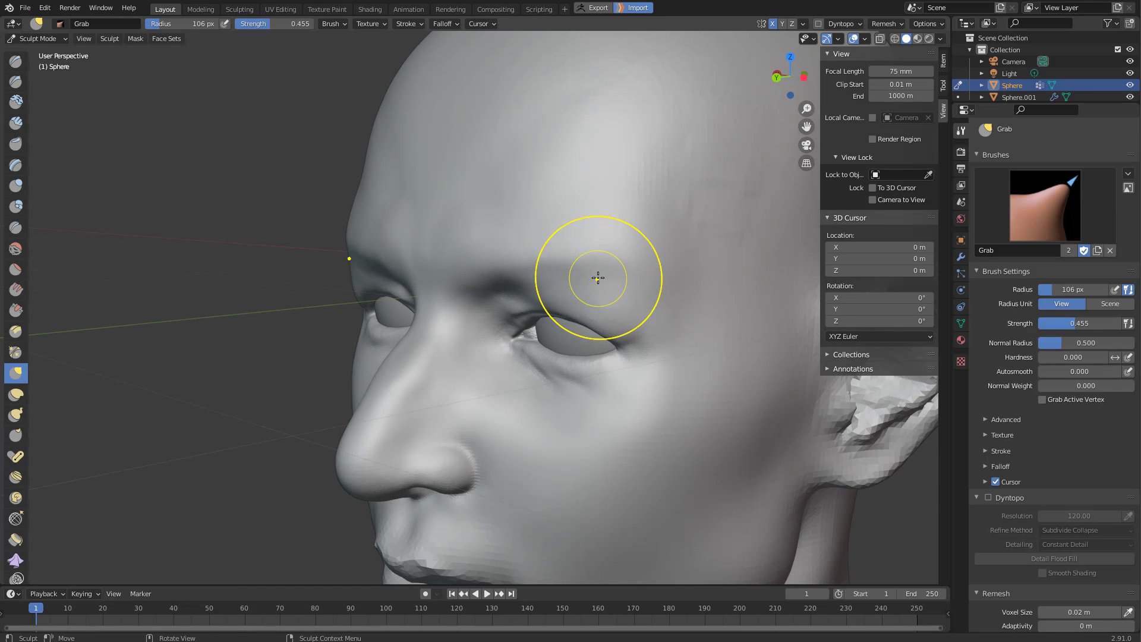
key(shift+c)
drag(590, 273, 624, 285)
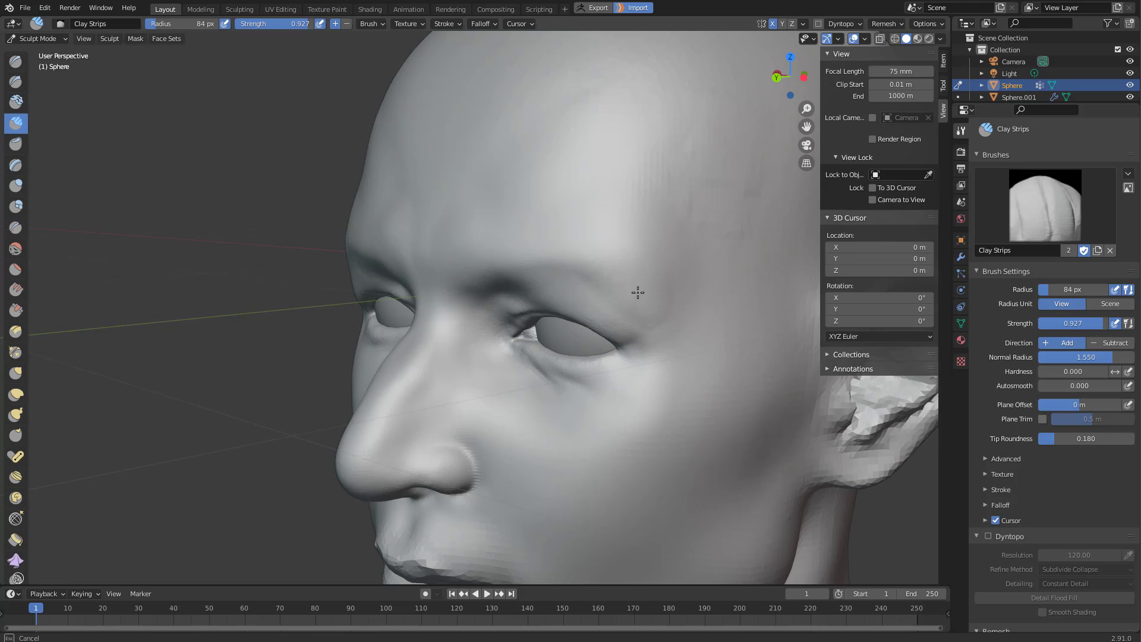
Blend the outer end of the brow into the temple with Clay Strips at 123 px radius.
middle_drag(622, 255, 640, 257)
key(f)
click(645, 255)
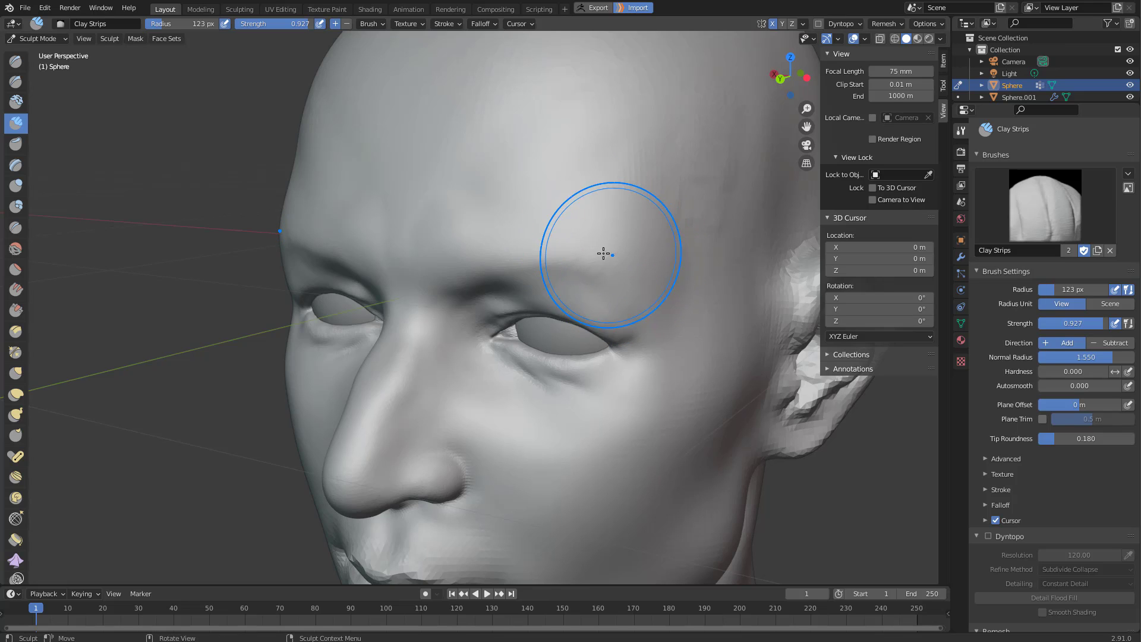
middle_drag(627, 257, 617, 255)
drag(617, 255, 629, 252)
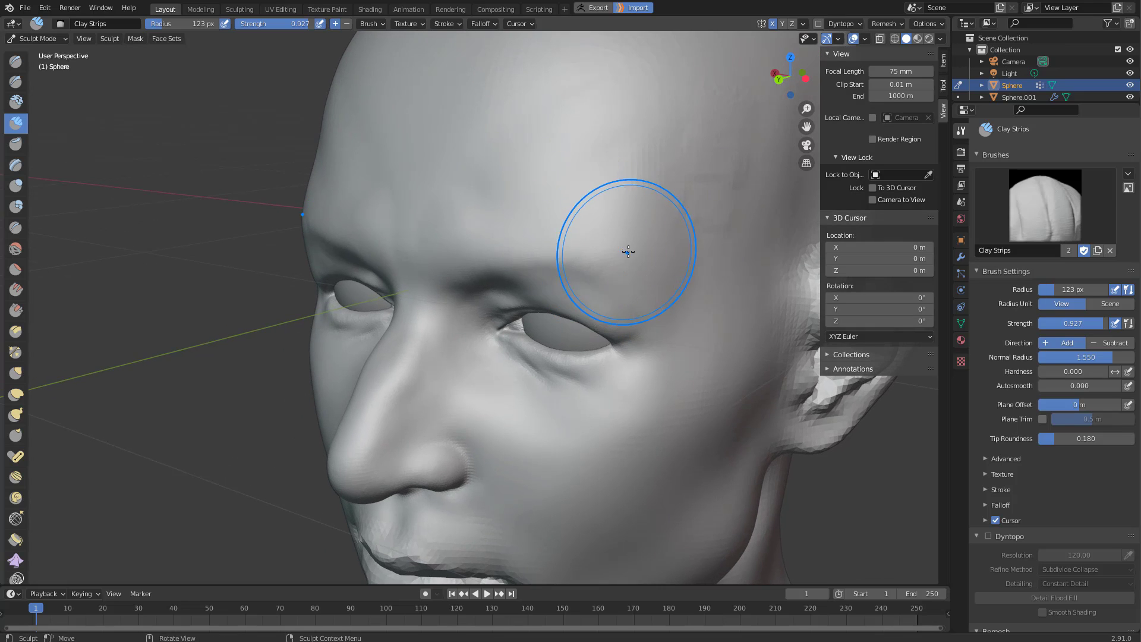
Adjust the outer brow and temple contour with the Grab brush.
shift+middle_drag(628, 252, 576, 284)
scroll(576, 284, up, 1)
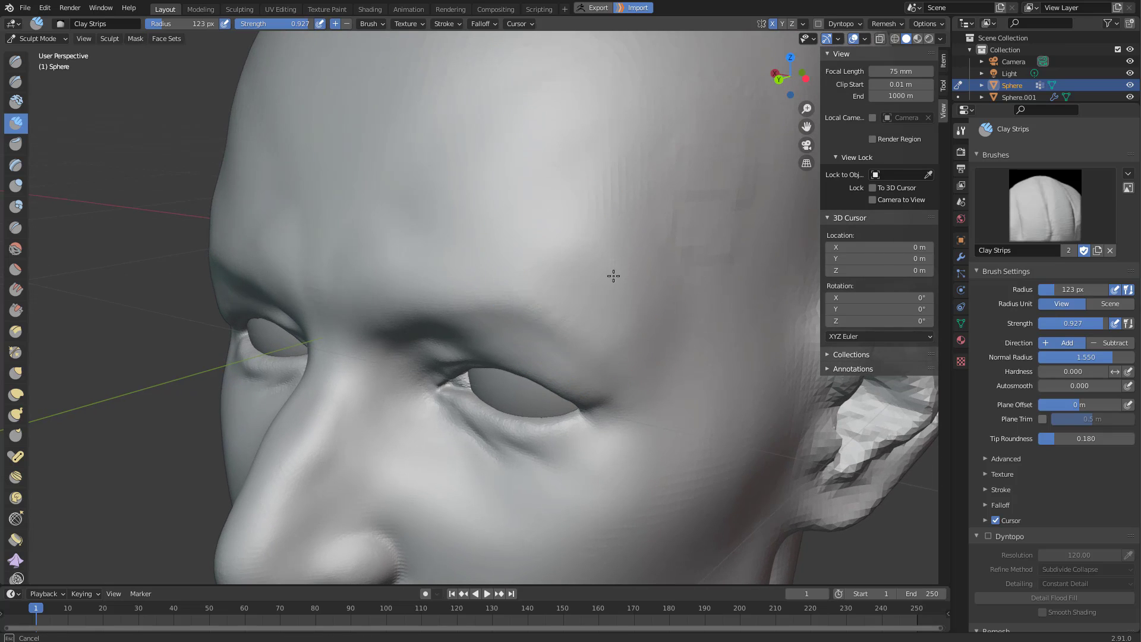
key(g)
mouse_move(612, 301)
middle_down()
mouse_move(566, 298)
mouse_move(630, 298)
middle_up()
drag(629, 299, 627, 299)
mouse_move(627, 299)
middle_down()
mouse_move(654, 278)
mouse_move(639, 285)
middle_up()
Add broad volume to the temple with Clay Strips at 270 px radius and smooth it.
mouse_move(639, 285)
shift+middle_down()
mouse_move(476, 270)
mouse_move(445, 283)
mouse_move(430, 272)
shift+middle_up()
key(f)
click(530, 265)
key(c)
mouse_move(415, 260)
mouse_down()
mouse_move(544, 248)
mouse_move(471, 384)
mouse_move(474, 243)
mouse_move(506, 349)
mouse_up()
shift+drag(502, 283, 518, 273)
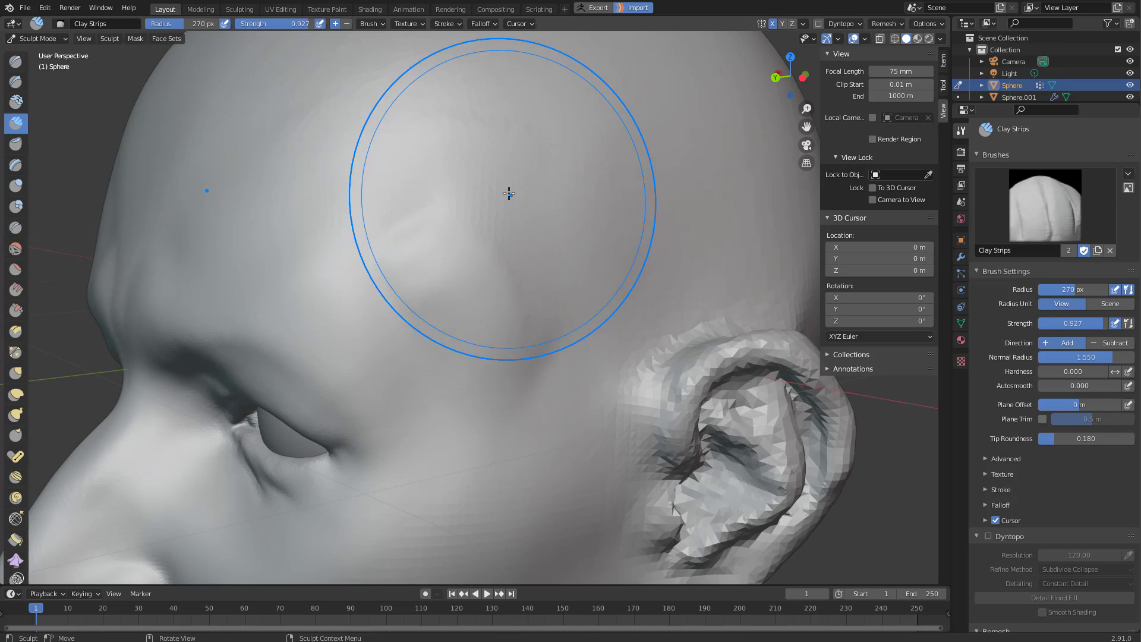
Fill the temple between the brow and ear with further broad Clay Strips strokes and smooth them.
drag(509, 194, 550, 318)
drag(529, 187, 549, 333)
mouse_move(550, 183)
mouse_down()
mouse_move(581, 306)
mouse_move(549, 359)
mouse_move(536, 345)
mouse_up()
drag(499, 239, 556, 366)
shift+drag(520, 261, 530, 326)
Toggle the viewport shading to check the temple's form and return to solid shading.
mouse_move(528, 273)
middle_down()
mouse_move(523, 247)
mouse_move(563, 234)
mouse_move(549, 263)
middle_up()
key(z)
click(460, 257)
key(z)
click(580, 254)
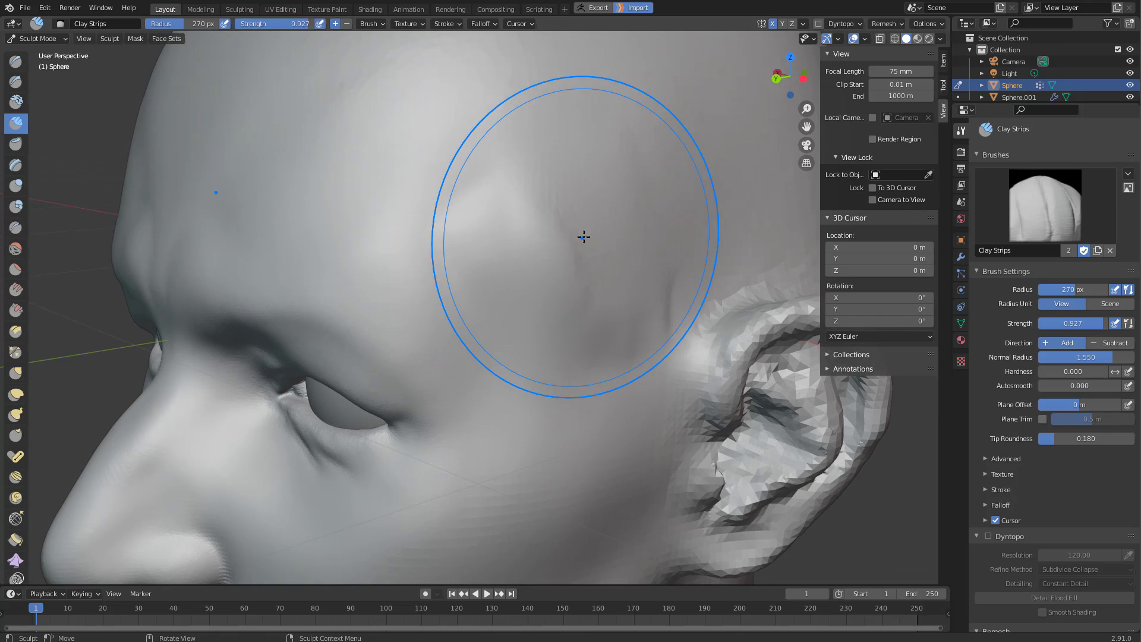
Try additional Clay Strips strokes at 270 px radius across the temple and undo them.
drag(582, 220, 604, 277)
drag(574, 193, 602, 312)
drag(551, 217, 569, 297)
drag(553, 255, 527, 301)
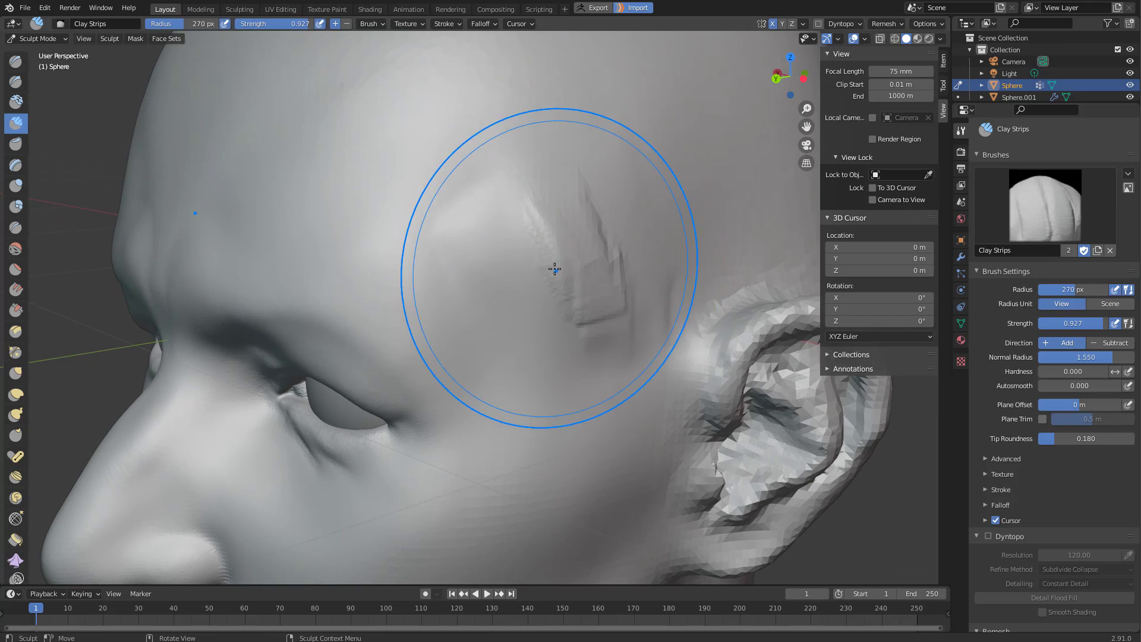
key(ctrl+z)
key(ctrl+z)
key(ctrl+z)
key(ctrl+z)
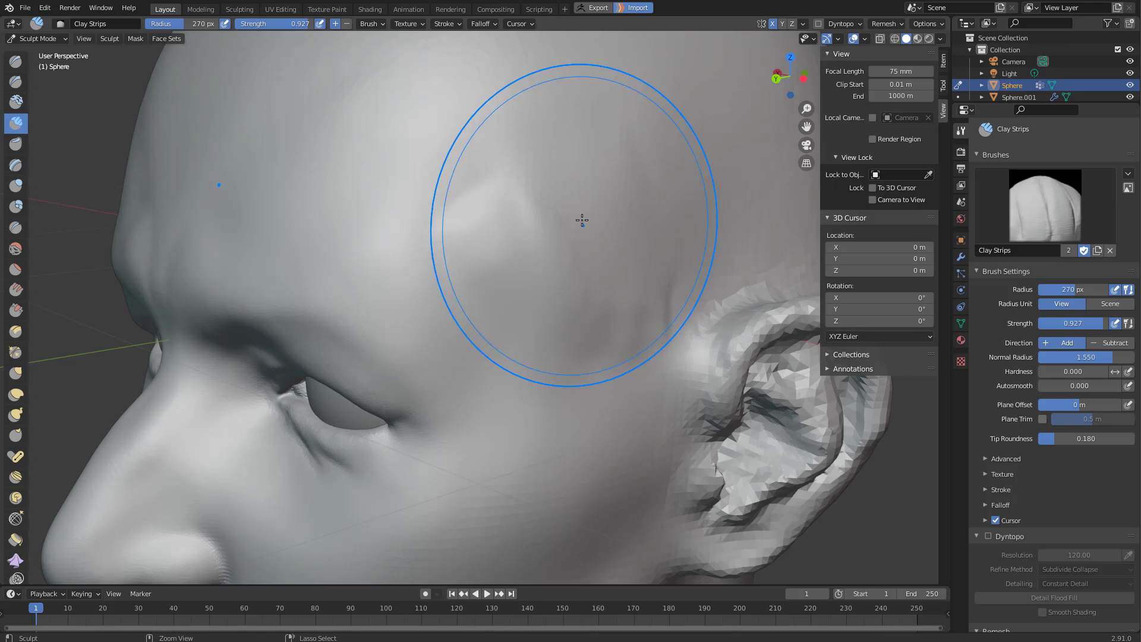
Adjust the brow and temple contour with the Grab brush at a reduced radius.
mouse_move(593, 250)
middle_down()
mouse_move(540, 234)
mouse_move(568, 242)
mouse_move(555, 249)
middle_up()
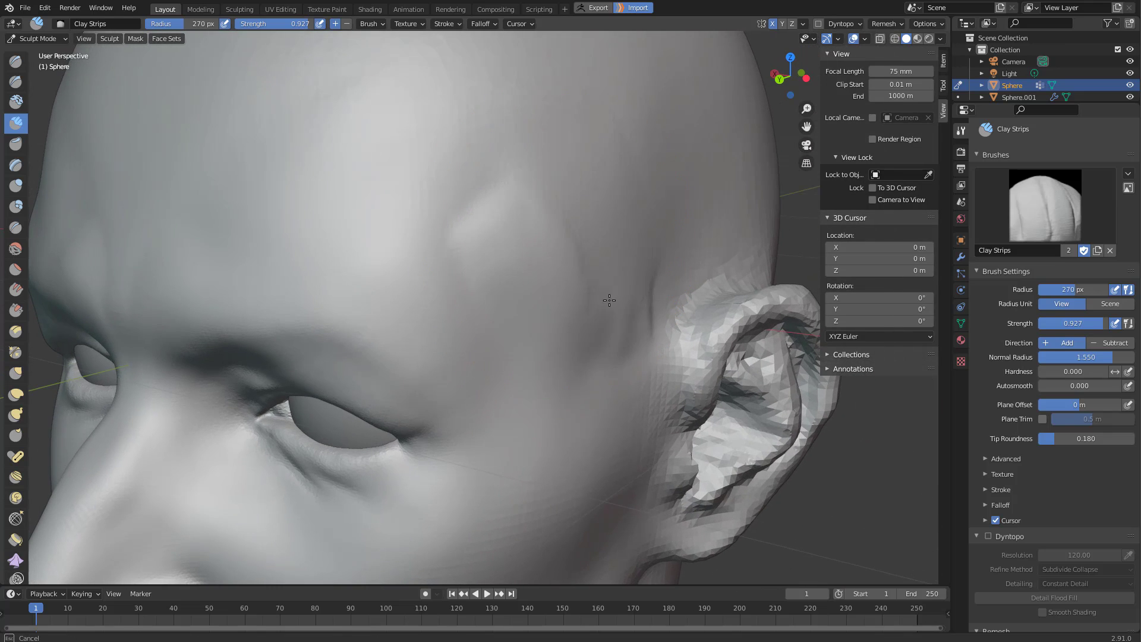
mouse_move(609, 300)
middle_down()
mouse_move(581, 248)
mouse_move(612, 280)
mouse_move(576, 264)
mouse_move(515, 265)
mouse_move(664, 291)
middle_up()
key(g)
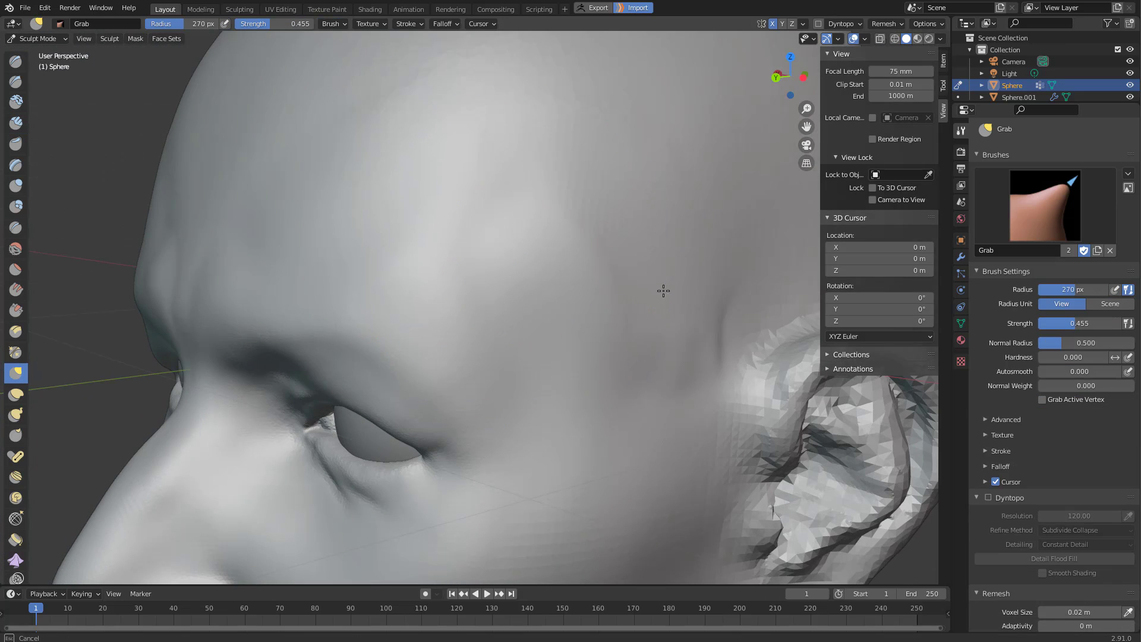
mouse_move(590, 231)
middle_down()
mouse_move(632, 191)
mouse_move(618, 356)
middle_up()
middle_drag(541, 309, 564, 292)
ctrl+middle_drag(630, 295, 650, 216)
mouse_move(550, 238)
middle_down()
mouse_move(662, 250)
mouse_move(612, 234)
mouse_move(574, 248)
mouse_move(545, 283)
mouse_move(591, 260)
mouse_move(531, 260)
middle_up()
key(f)
click(525, 252)
drag(584, 277, 599, 304)
Carve vertical frown furrows between the eyebrows with Draw Sharp at 119 px radius.
key(f)
mouse_move(600, 299)
middle_down()
mouse_move(576, 291)
mouse_move(541, 327)
mouse_move(548, 320)
middle_up()
click(554, 303)
key(f)
click(537, 316)
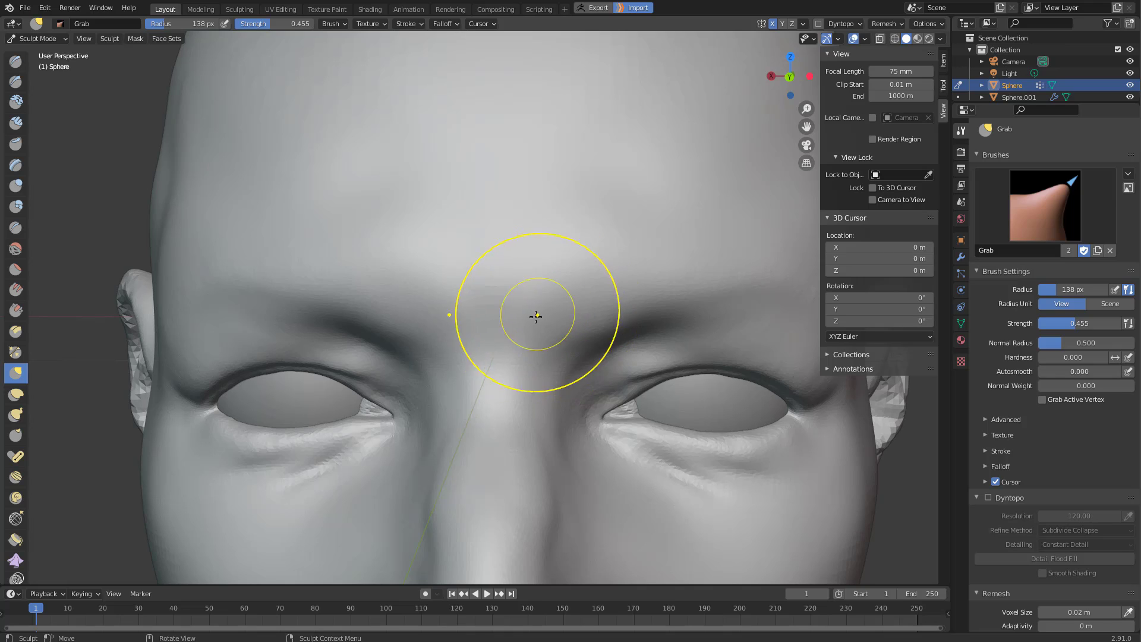
key(x)
key(f)
click(534, 316)
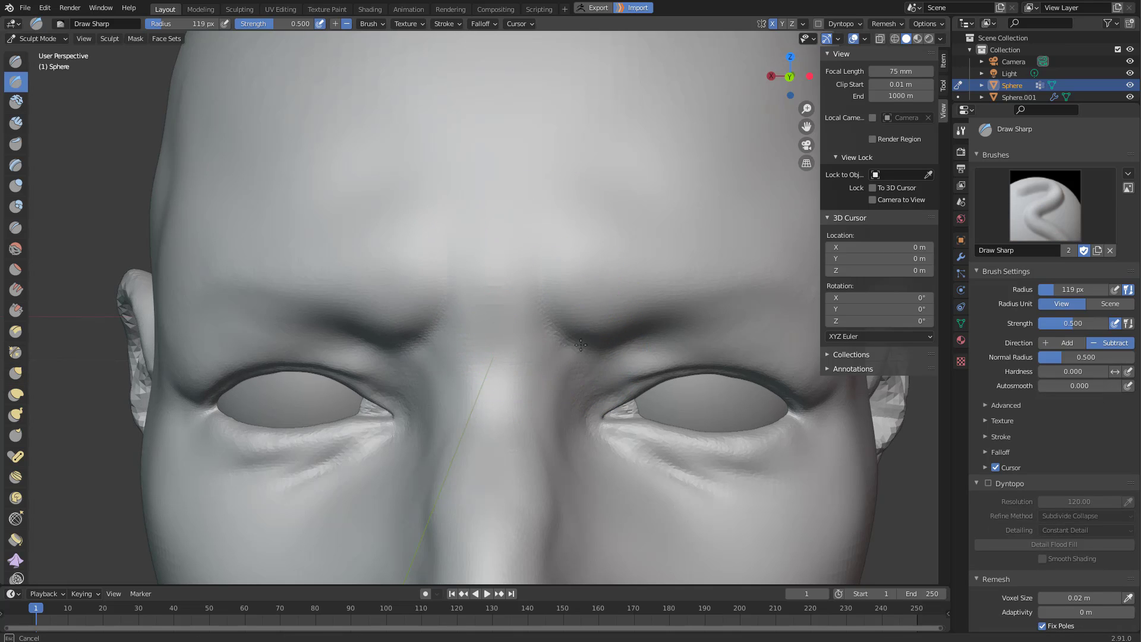
middle_drag(581, 336, 589, 355)
Add diagonal Clay Strips volume above both eyebrows at 119 px radius and smooth it into the forehead.
key(c)
drag(595, 268, 626, 239)
mouse_move(709, 204)
mouse_down()
mouse_move(650, 229)
mouse_move(751, 191)
mouse_move(737, 175)
mouse_move(741, 199)
mouse_up()
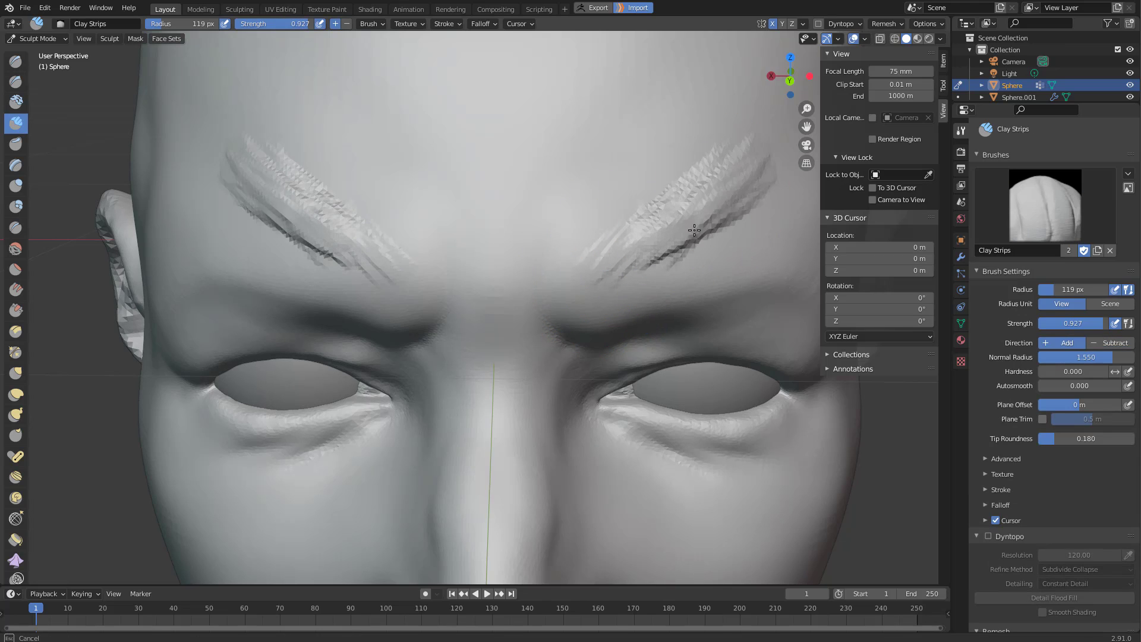
mouse_move(694, 231)
shift+mouse_down()
mouse_move(683, 212)
mouse_move(622, 258)
mouse_move(702, 246)
shift+mouse_up()
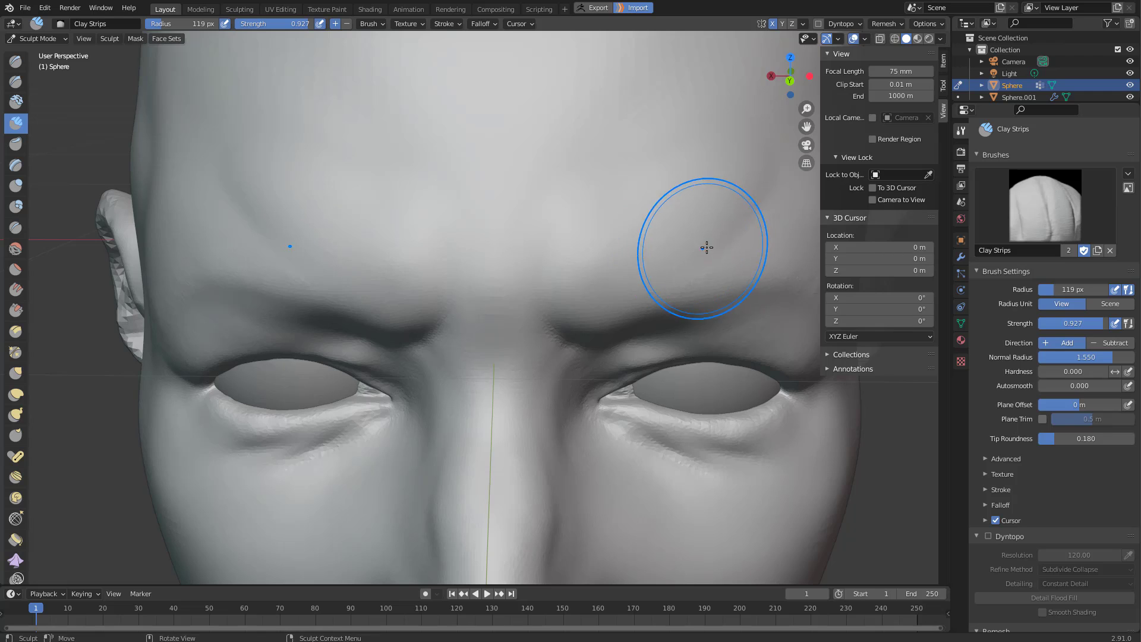
Refine the furrows at the inner ends of the eyebrows with the Draw Sharp and Grab brushes.
mouse_move(706, 247)
middle_down()
mouse_move(719, 230)
mouse_move(578, 260)
middle_up()
key(x)
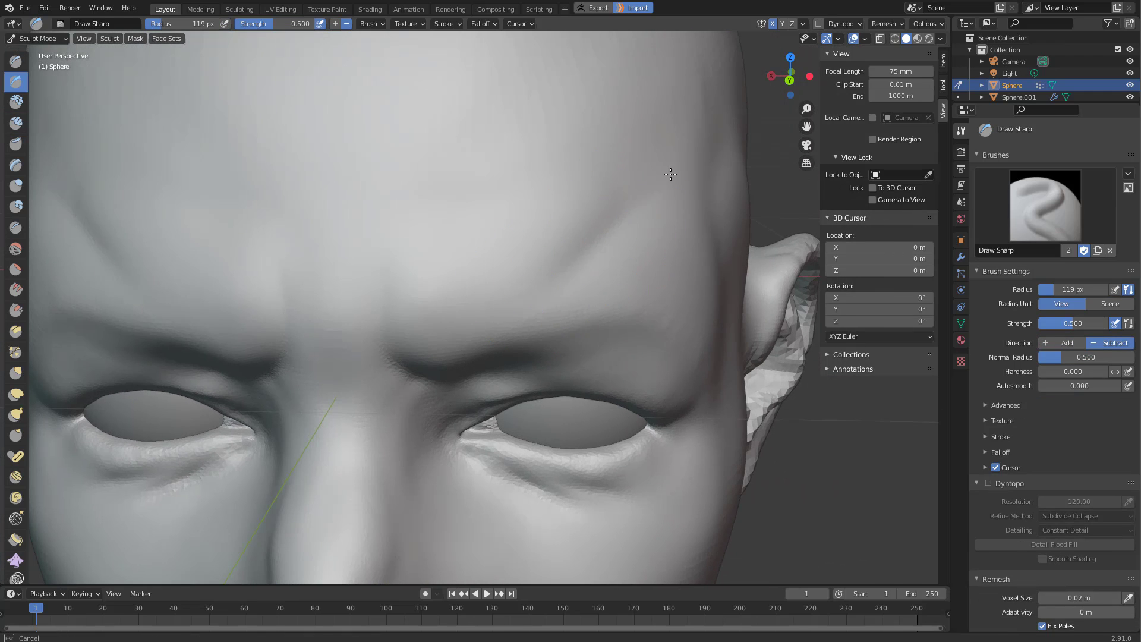
mouse_move(394, 273)
shift+middle_down()
mouse_move(581, 326)
mouse_move(630, 287)
mouse_move(522, 356)
mouse_move(586, 357)
mouse_move(523, 357)
mouse_move(594, 315)
mouse_move(567, 315)
mouse_move(584, 320)
shift+middle_up()
key(g)
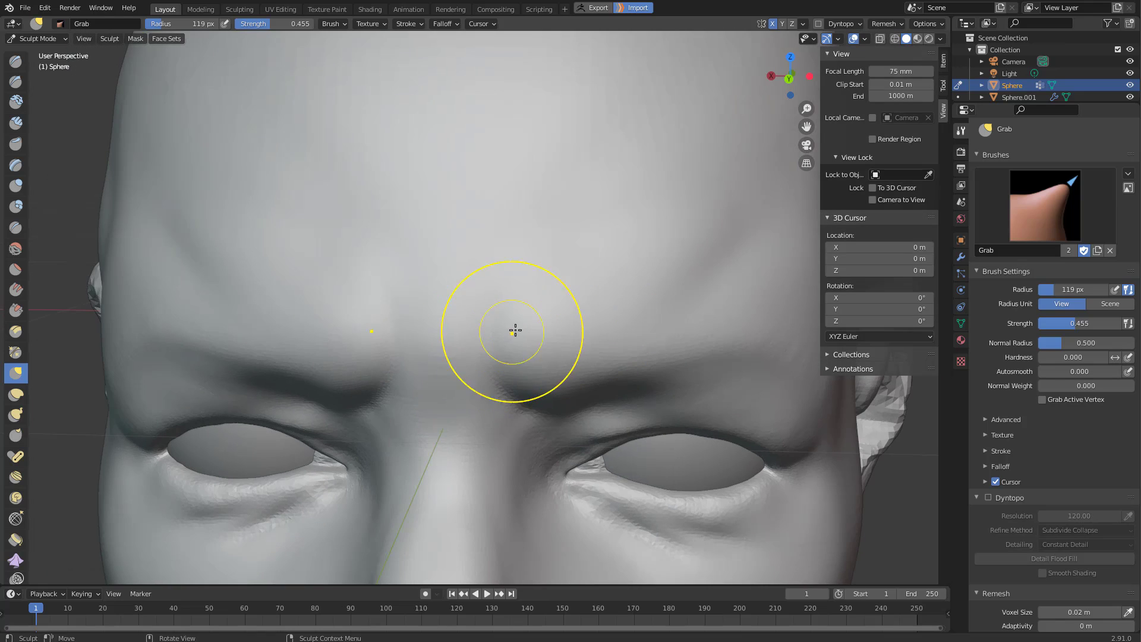
Build up the frown folds between the eyebrows with Clay Strips at 119 px radius and smooth them.
key(c)
mouse_move(455, 308)
mouse_down()
mouse_move(450, 330)
mouse_move(445, 320)
mouse_up()
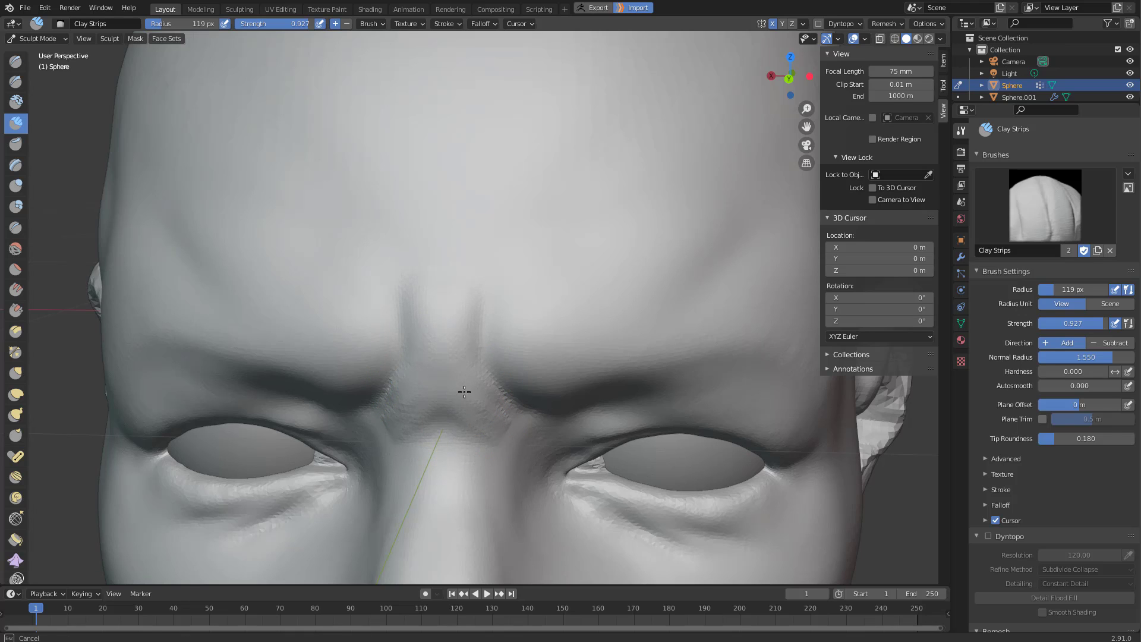
mouse_move(461, 354)
mouse_down()
mouse_move(454, 283)
mouse_move(459, 326)
mouse_move(496, 352)
mouse_up()
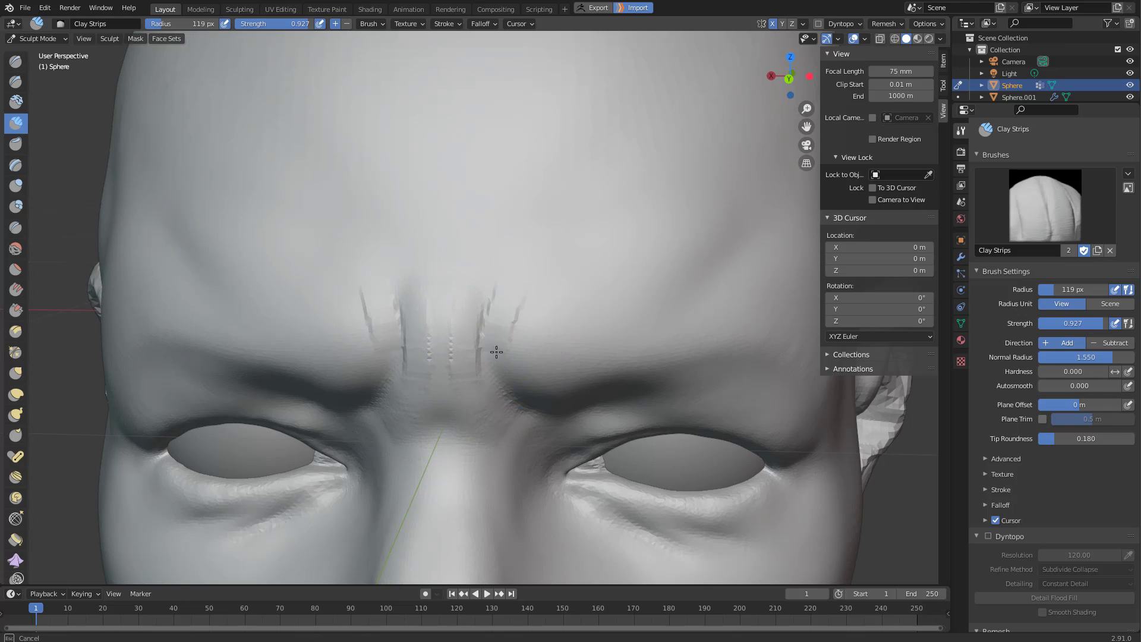
shift+drag(546, 282, 556, 267)
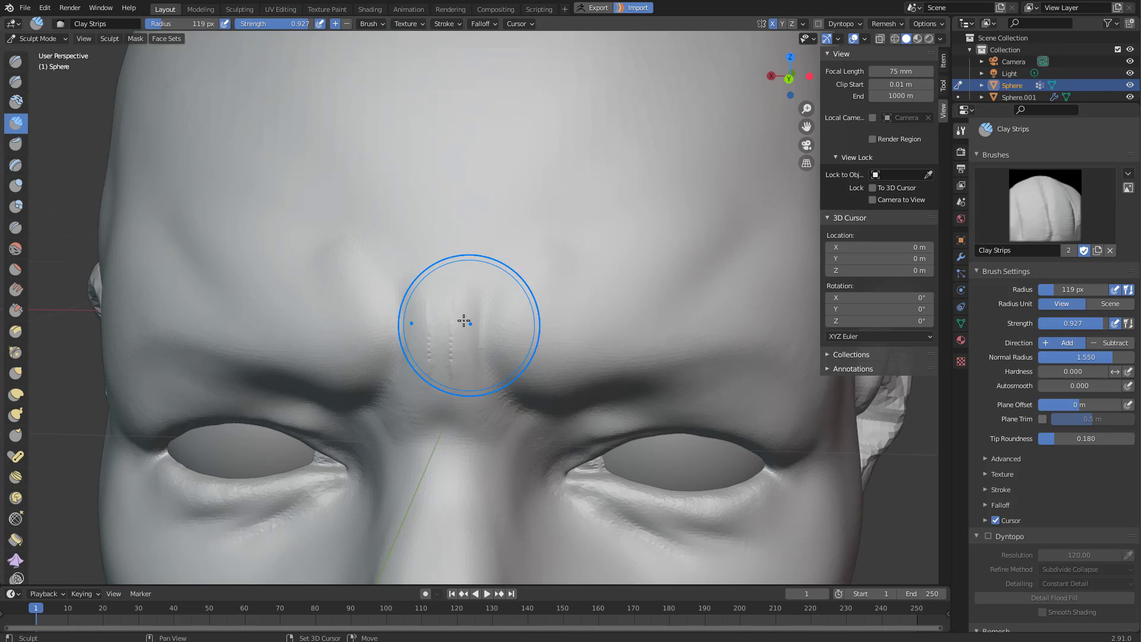
shift+drag(470, 324, 448, 348)
Fill the root of the nose between the brows with Clay Strips at 134 px radius.
scroll(558, 294, down, 5)
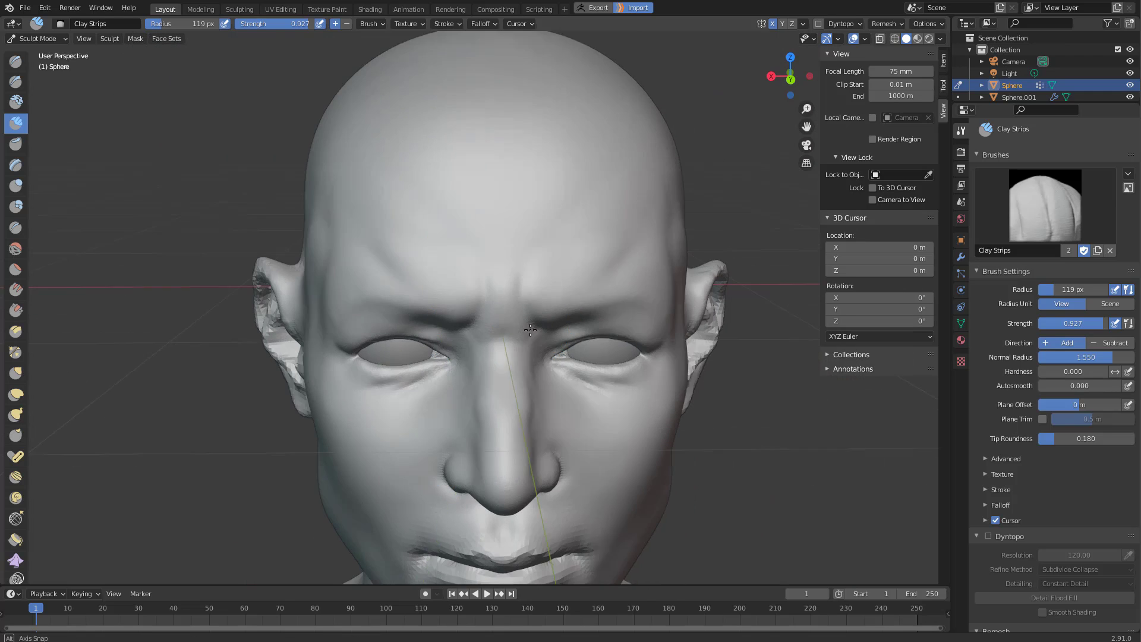
scroll(522, 358, down, 2)
scroll(566, 270, up, 4)
middle_drag(565, 271, 576, 265)
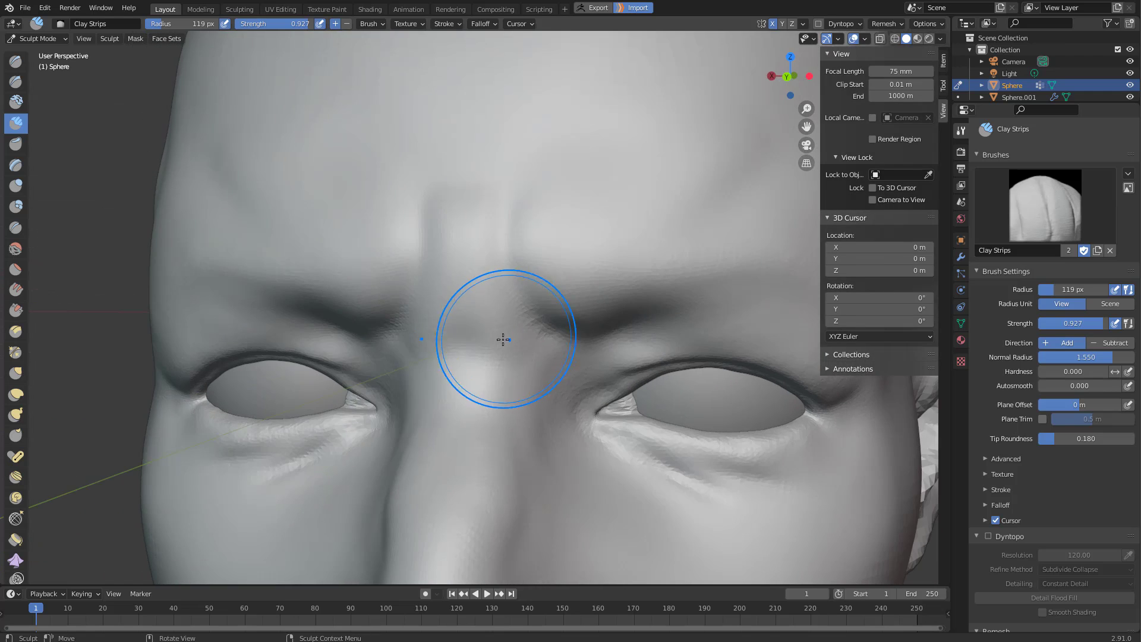
key(f)
click(483, 337)
key(f)
click(502, 338)
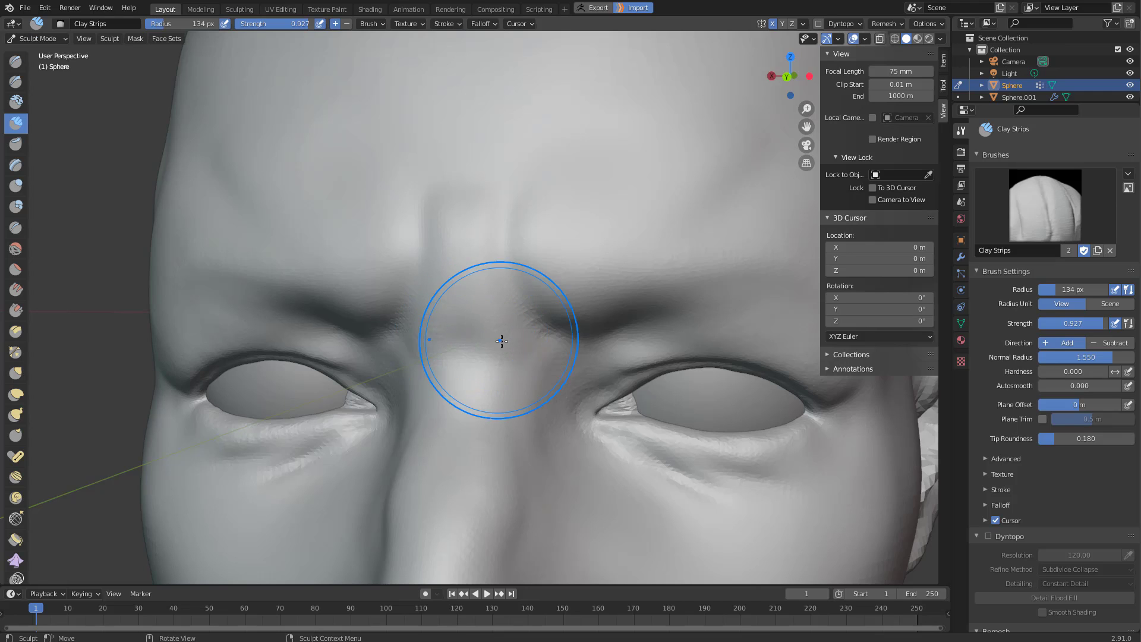
drag(469, 330, 510, 362)
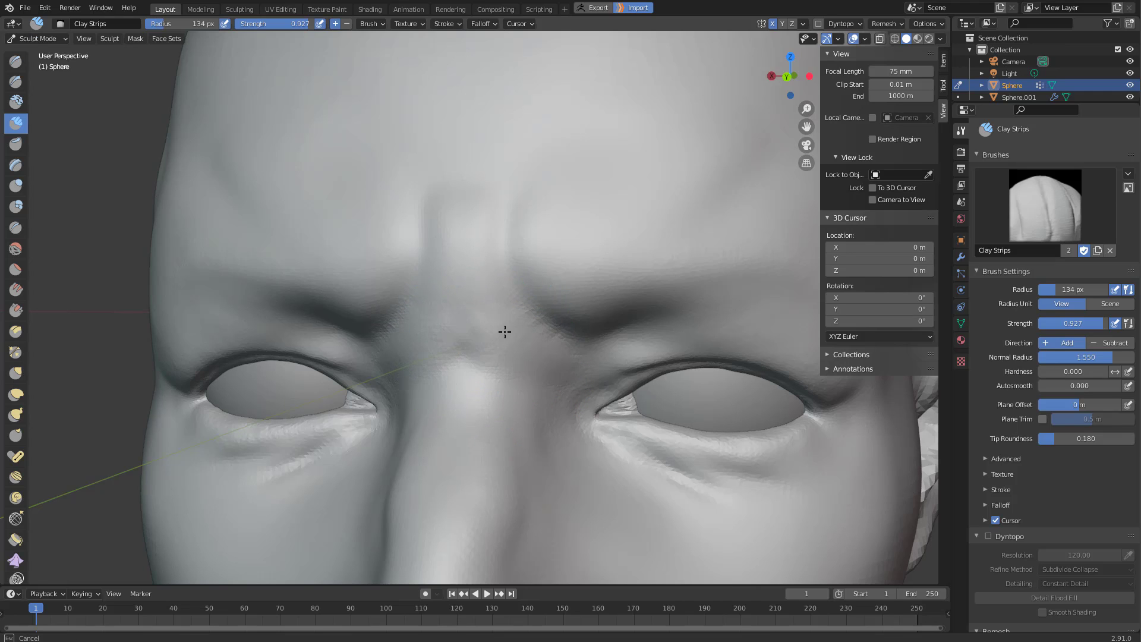
Reduce the Clay Strips radius to 87 px and turn off X-axis symmetry.
key(f)
click(461, 362)
mouse_move(461, 362)
middle_down()
mouse_move(479, 344)
mouse_move(484, 242)
middle_up()
key(q)
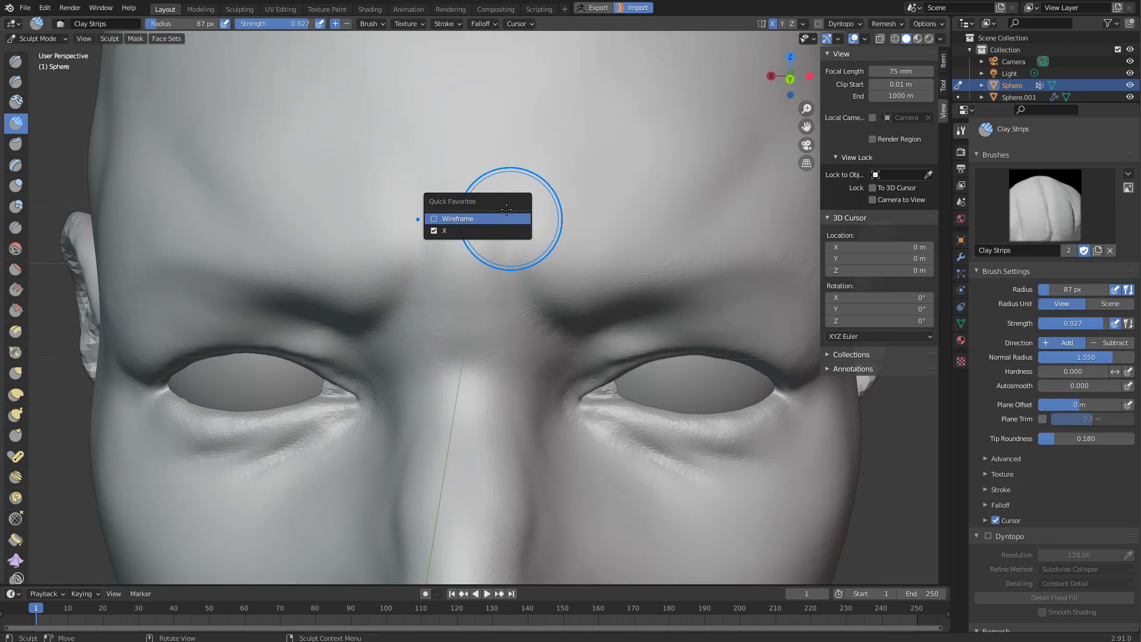
click(462, 231)
key(q)
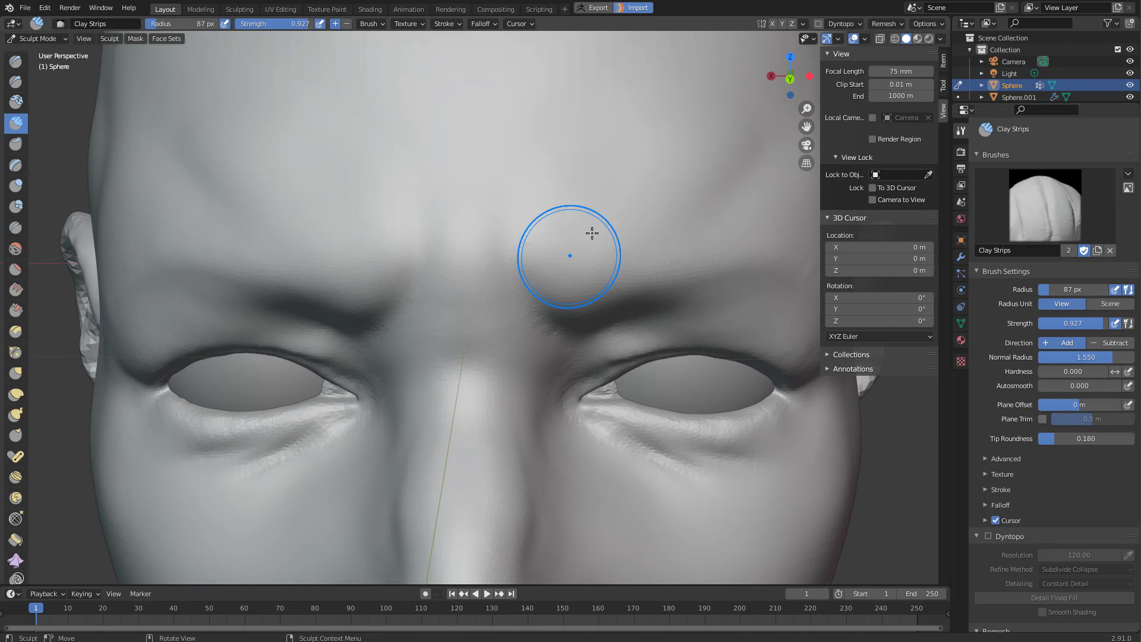
Add an asymmetric fold across the nose root with Clay Strips and refine it with Draw Sharp at 89 px radius.
middle_drag(455, 350, 469, 339)
key(f)
click(416, 372)
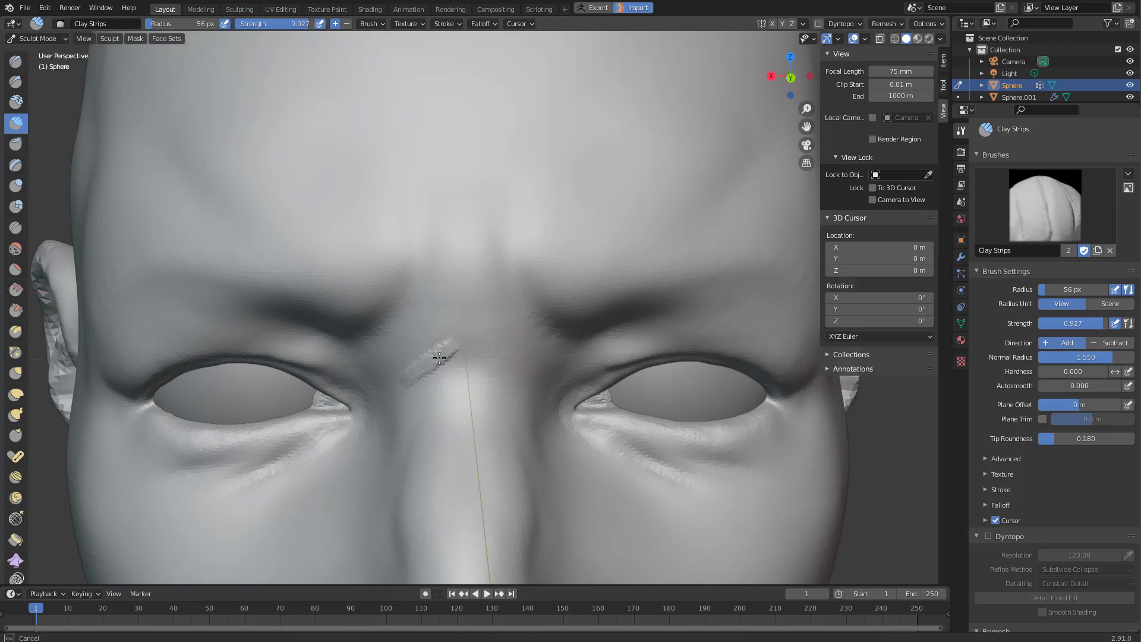
key(f)
click(466, 349)
mouse_move(466, 349)
mouse_down()
mouse_move(388, 375)
mouse_move(424, 348)
mouse_move(498, 346)
mouse_move(483, 335)
mouse_move(374, 360)
mouse_up()
key(d)
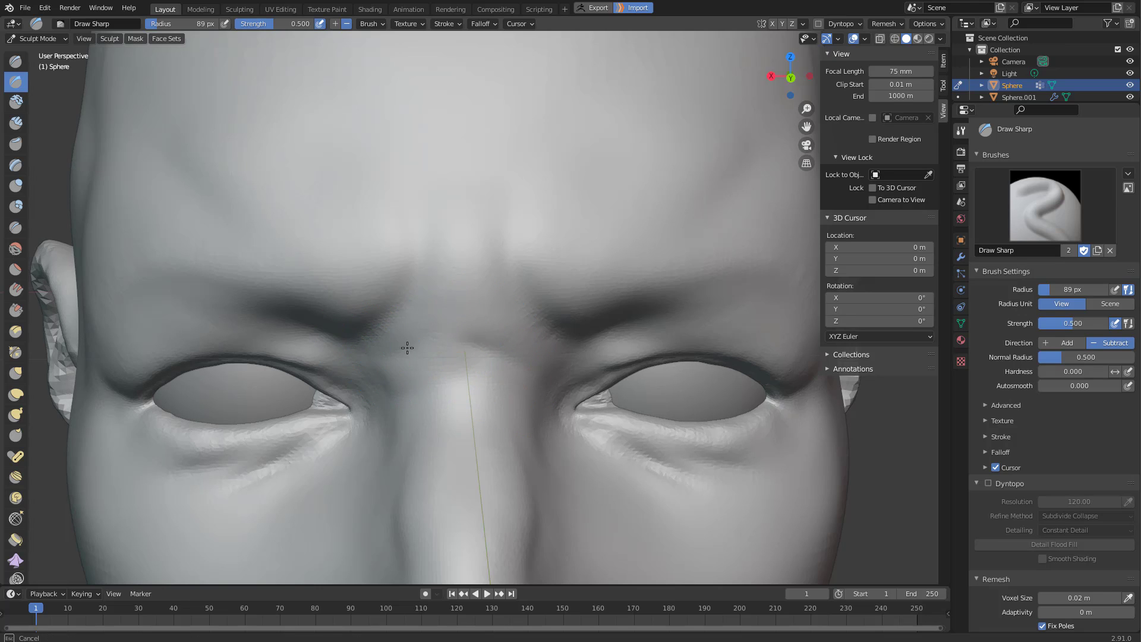
Build up the inner end of one eyebrow toward the nose root with Clay Strips at 57 px radius.
key(c)
drag(438, 271, 428, 292)
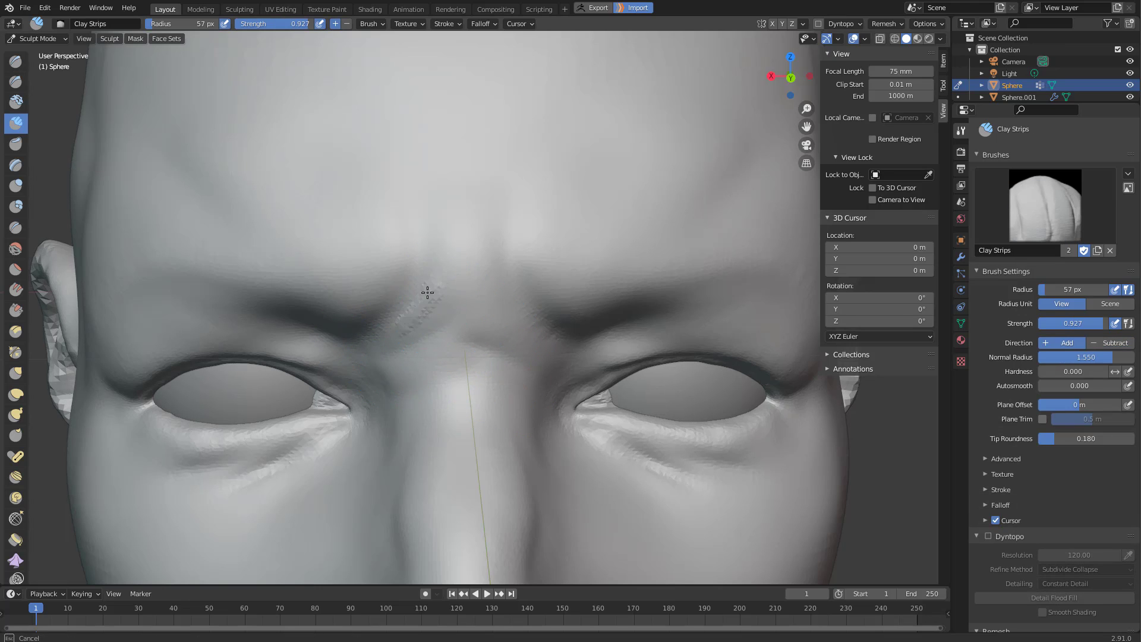
drag(400, 338, 374, 343)
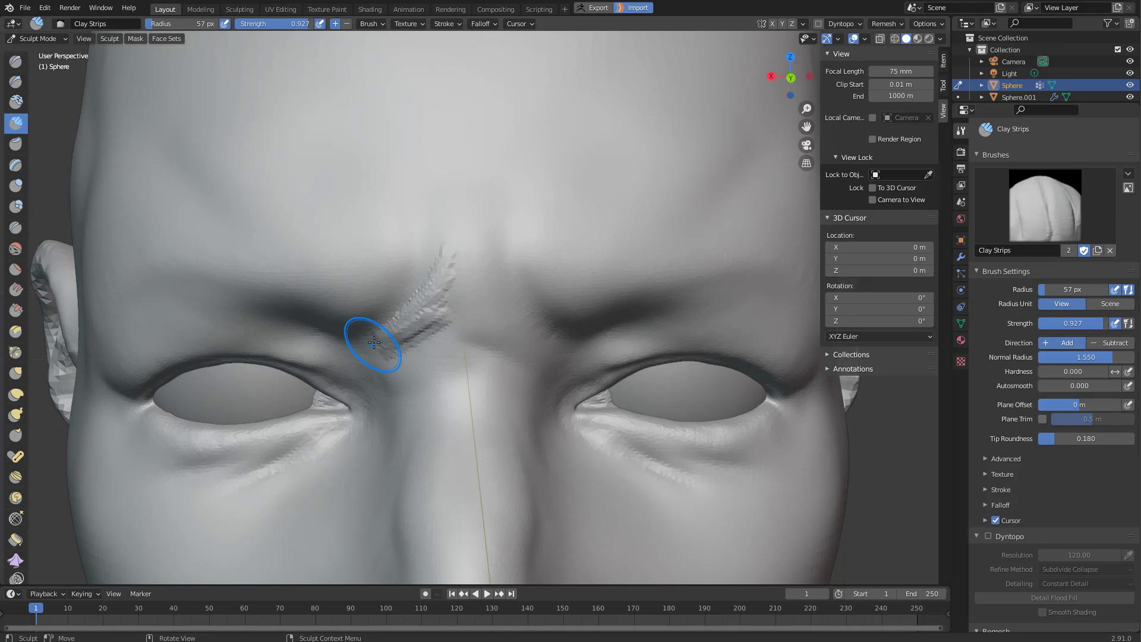
mouse_move(416, 319)
middle_down()
mouse_move(415, 339)
mouse_move(490, 291)
middle_up()
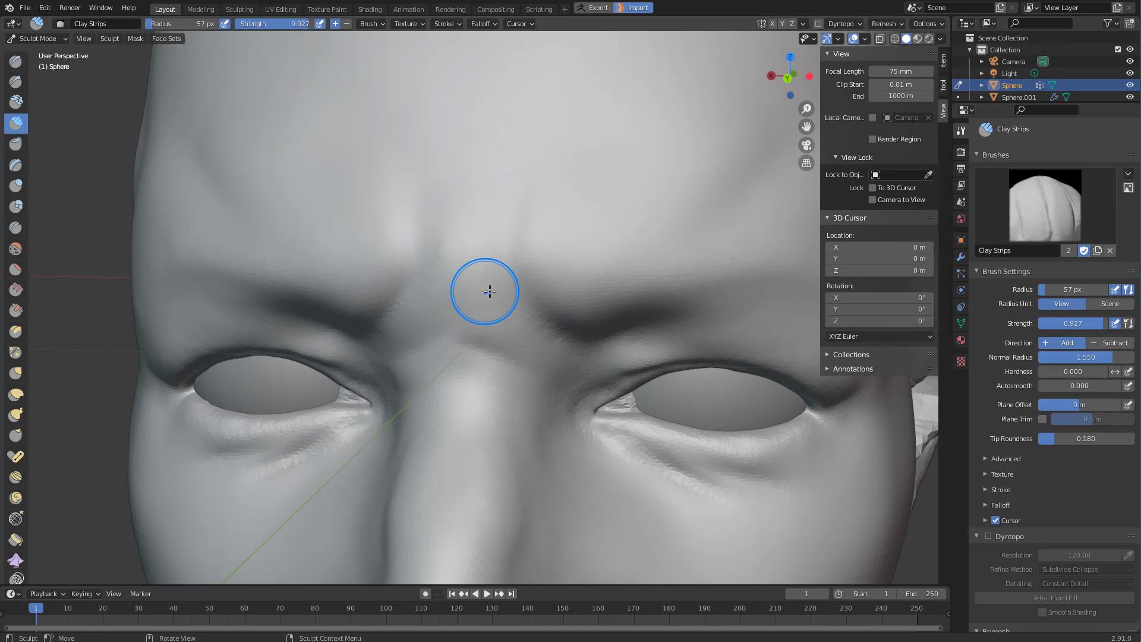
Vary the frown folds between the eyebrows with Clay Strips strokes at 73 px and 66 px radius.
drag(489, 291, 526, 323)
key(f)
drag(504, 290, 522, 315)
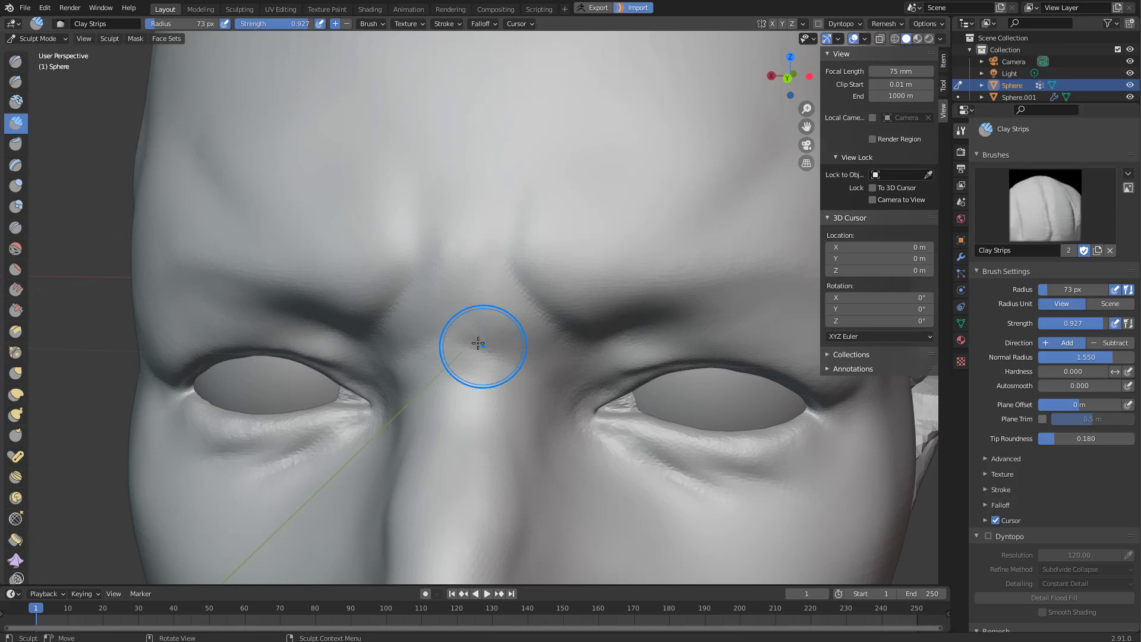
key(bracketleft)
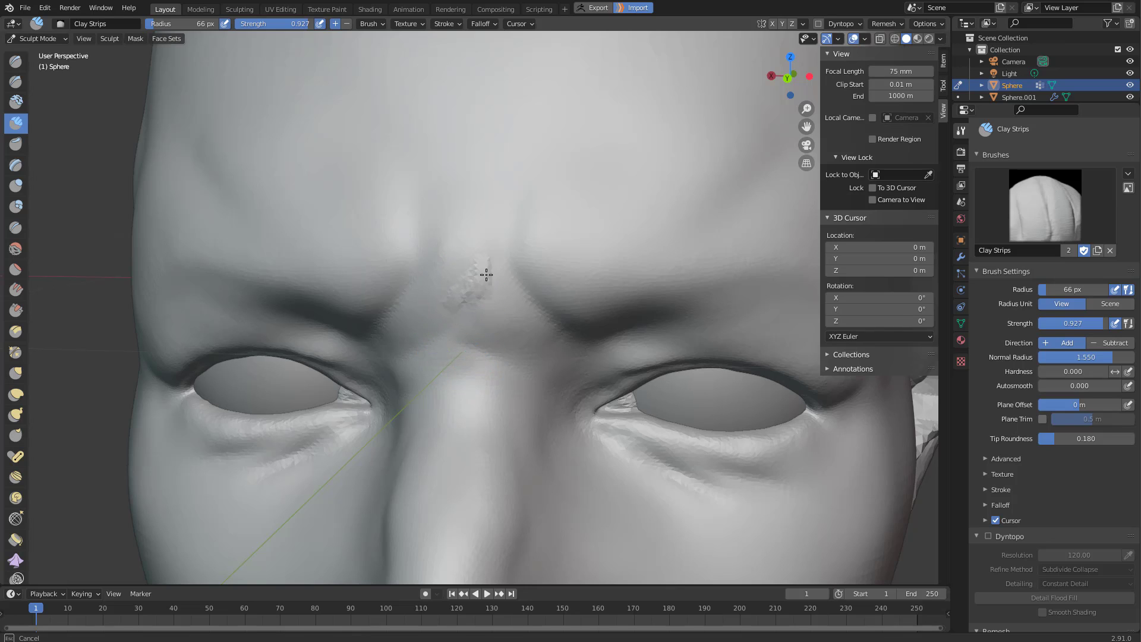
drag(519, 314, 494, 254)
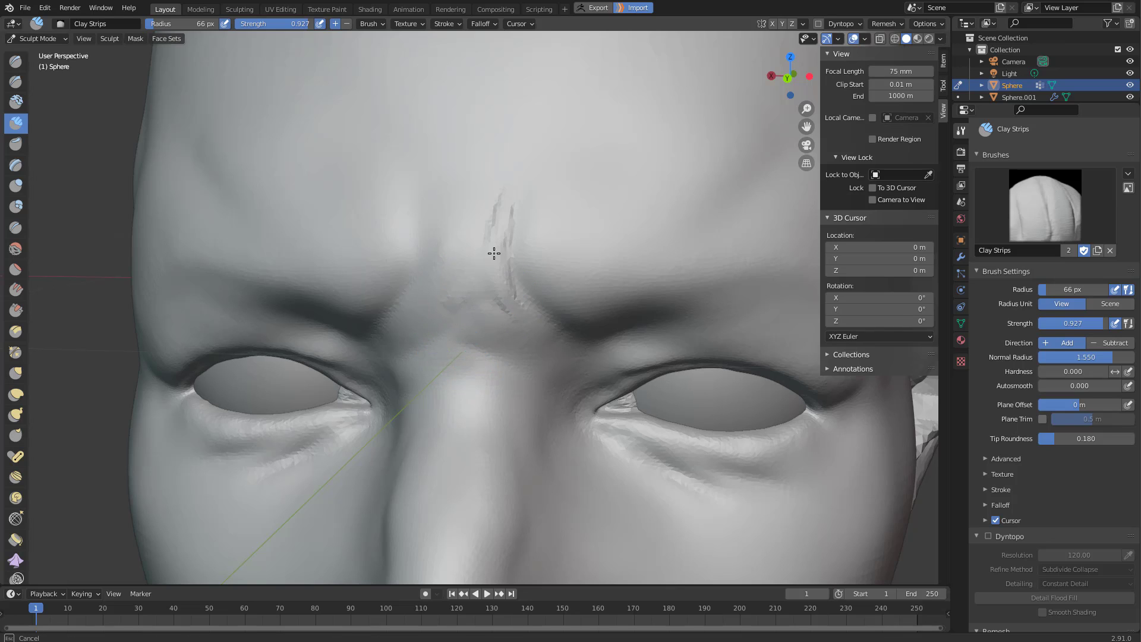
Add diagonal Clay Strips strokes from the lower forehead toward the frown furrow at 103 px radius.
mouse_move(499, 271)
middle_down()
mouse_move(518, 267)
mouse_move(512, 298)
mouse_move(500, 272)
middle_up()
key(f)
click(538, 212)
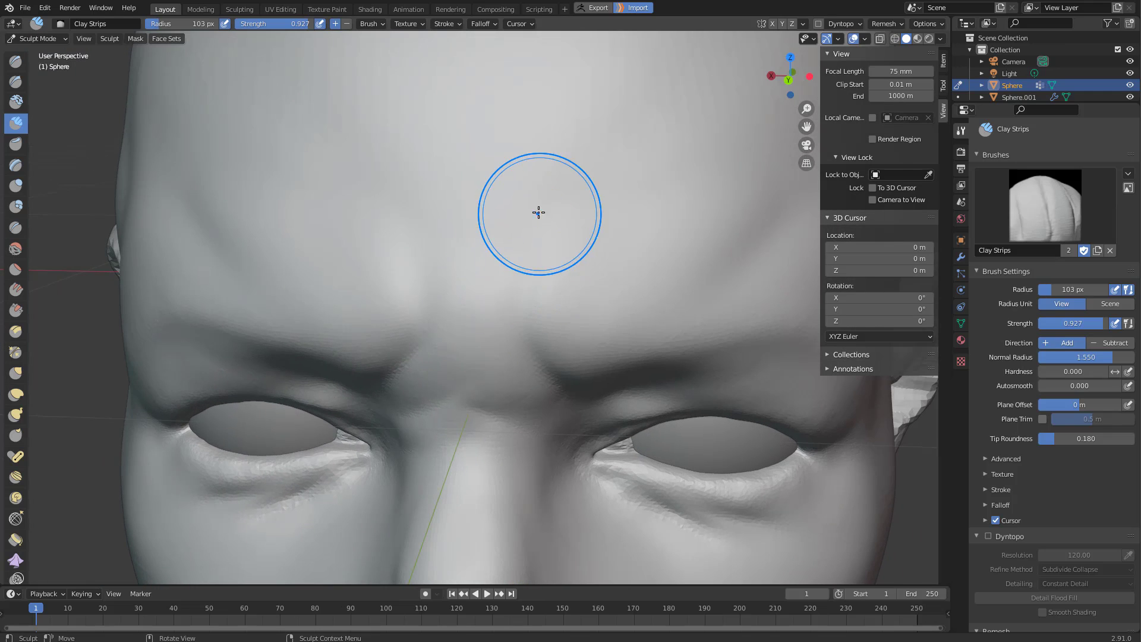
mouse_move(537, 212)
mouse_down()
mouse_move(505, 276)
mouse_move(490, 259)
mouse_move(505, 247)
mouse_up()
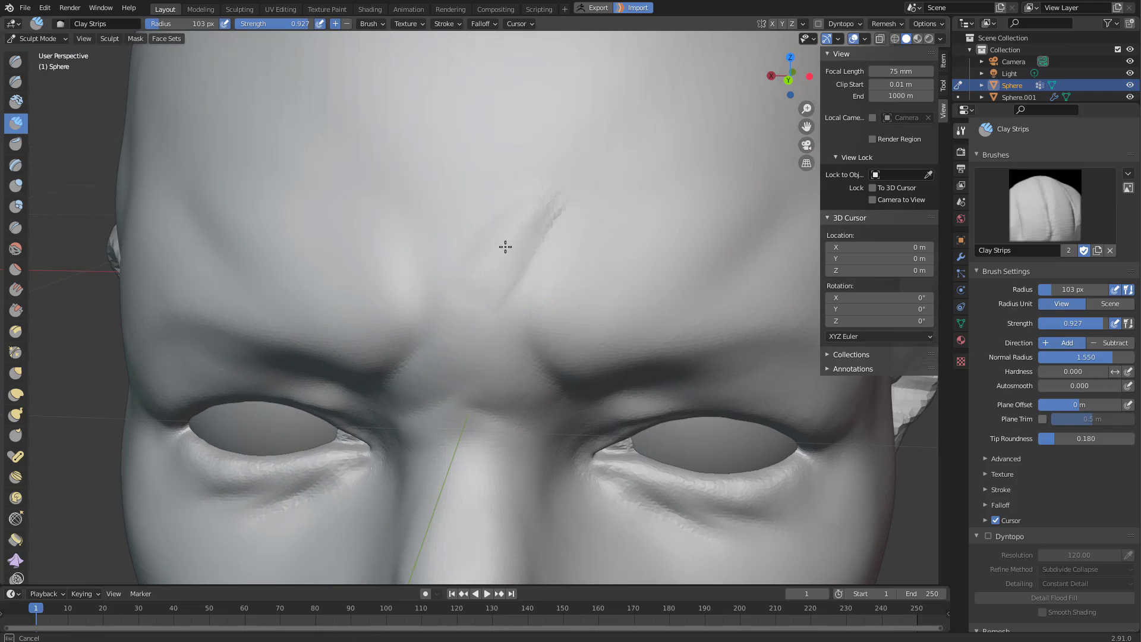
drag(575, 177, 500, 311)
Try Clay Strips strokes at 99 px radius along the fold below the inner eyebrow and undo them.
scroll(511, 297, down, 6)
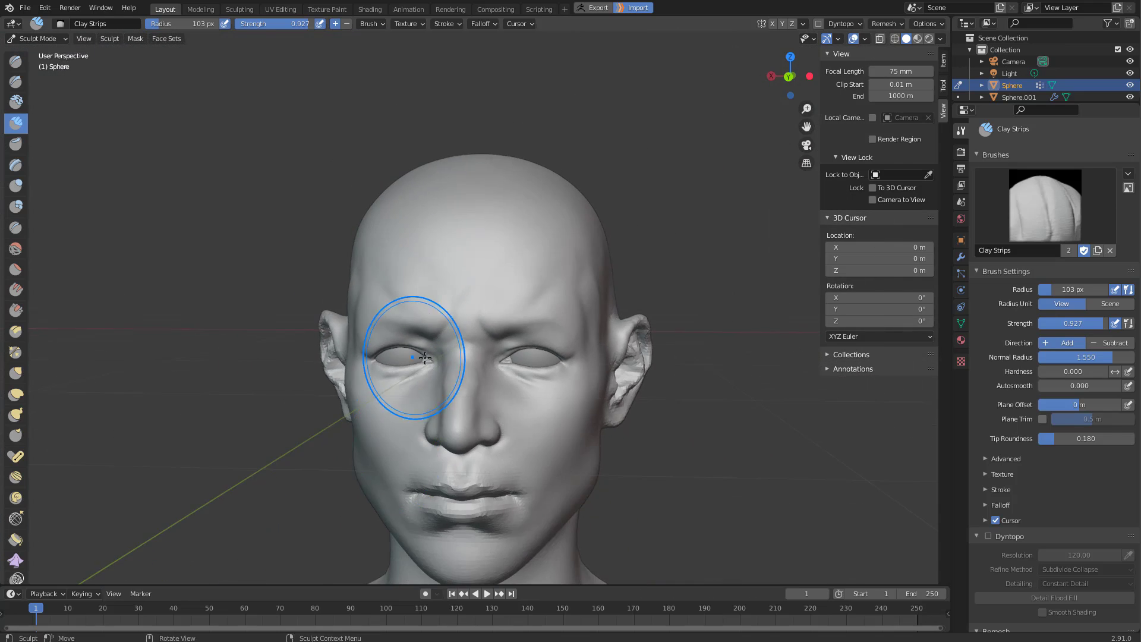
mouse_move(425, 358)
middle_down()
mouse_move(479, 323)
mouse_move(502, 344)
mouse_move(468, 353)
mouse_move(448, 339)
mouse_move(476, 341)
middle_up()
scroll(545, 270, up, 3)
scroll(502, 344, up, 4)
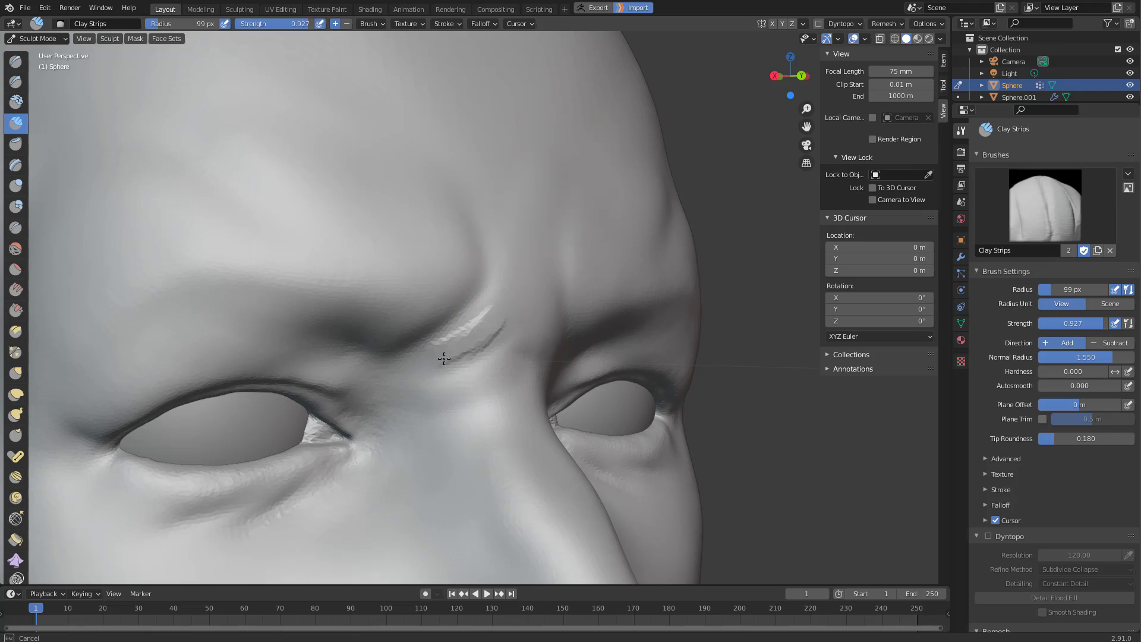
key(ctrl+z)
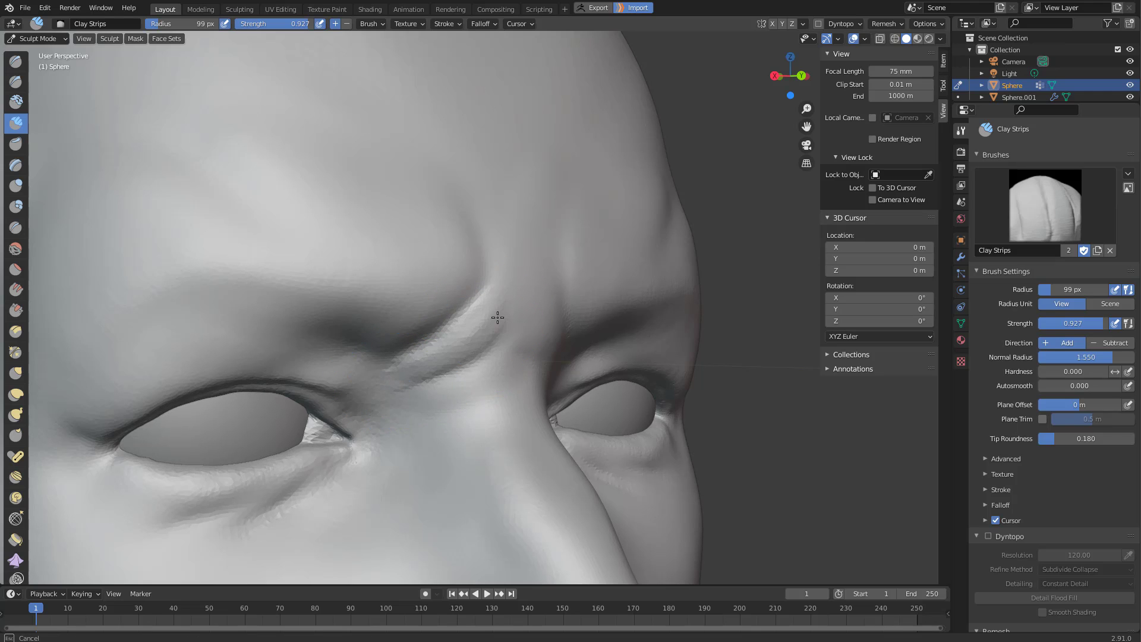
key(ctrl+z)
Shape the fold between the inner eyebrow and nose root with Clay Strips at 83 px radius.
middle_drag(395, 377, 473, 360)
key(f)
click(472, 353)
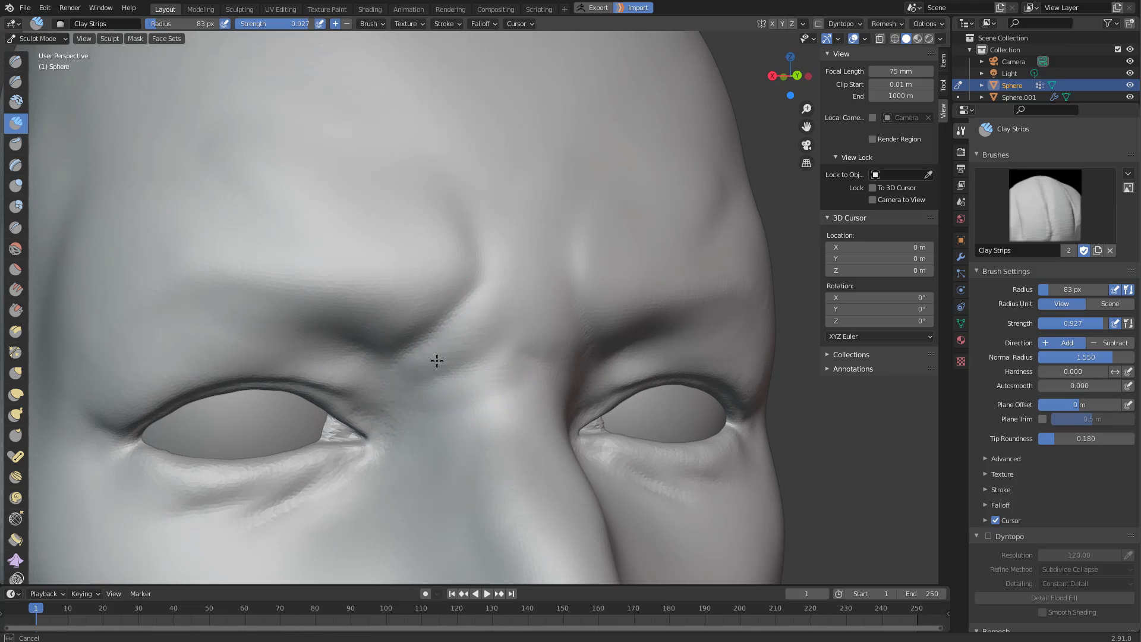
key(f)
click(403, 376)
Examine the frown folds and both inner eye corners from several angles.
middle_drag(356, 384, 387, 401)
key(2)
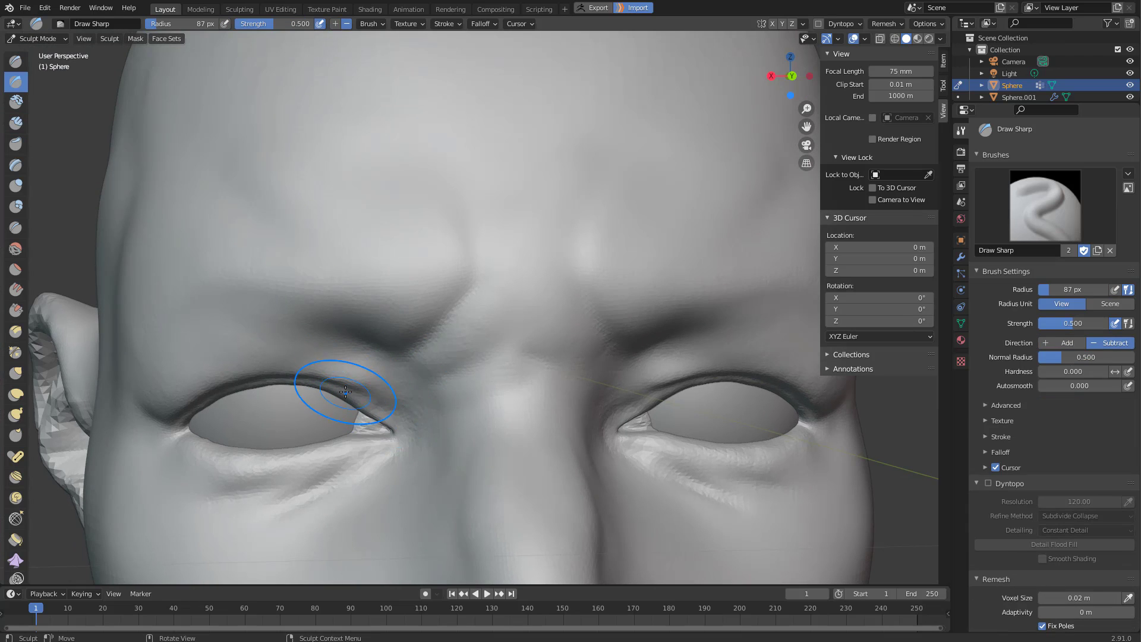
middle_drag(428, 441, 389, 433)
shift+middle_drag(613, 389, 497, 372)
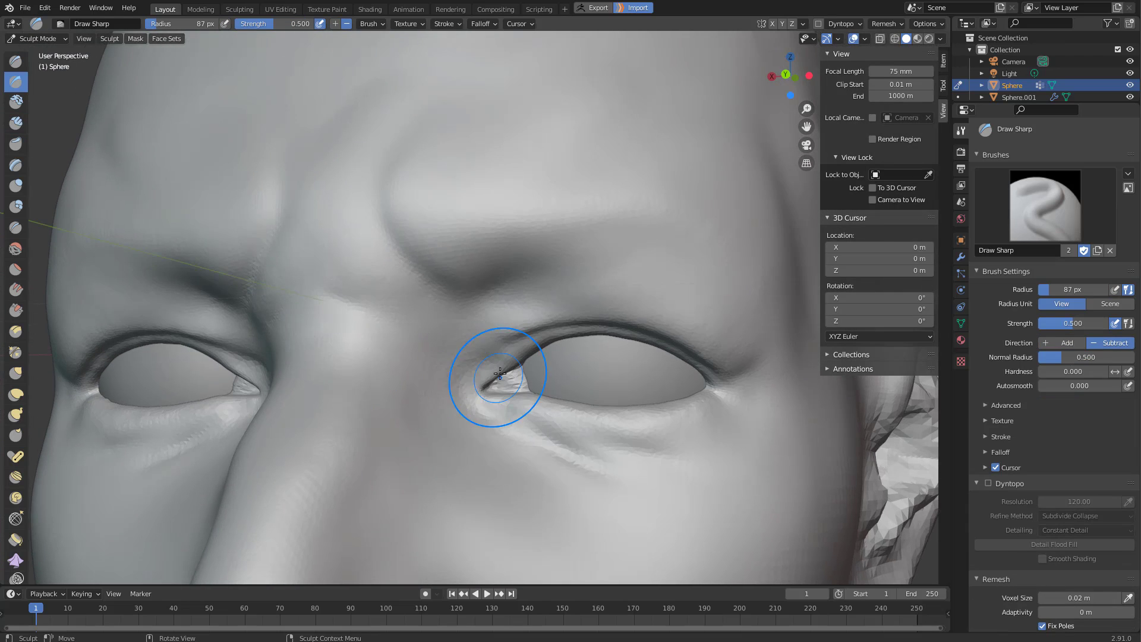
key(f)
click(500, 363)
scroll(460, 390, down, 6)
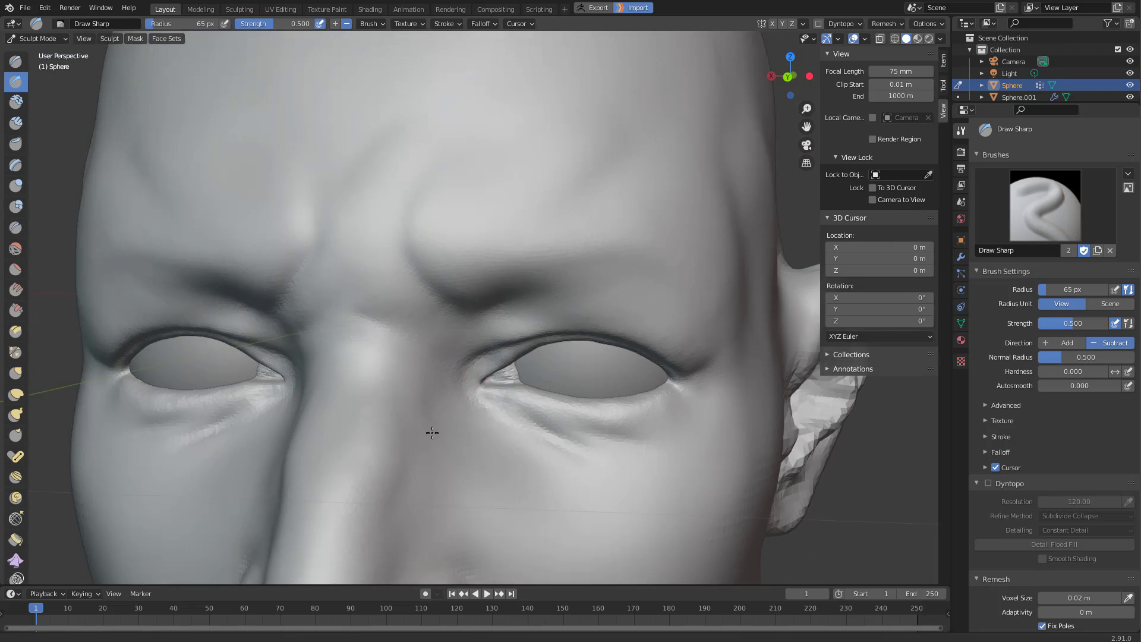
scroll(497, 310, up, 2)
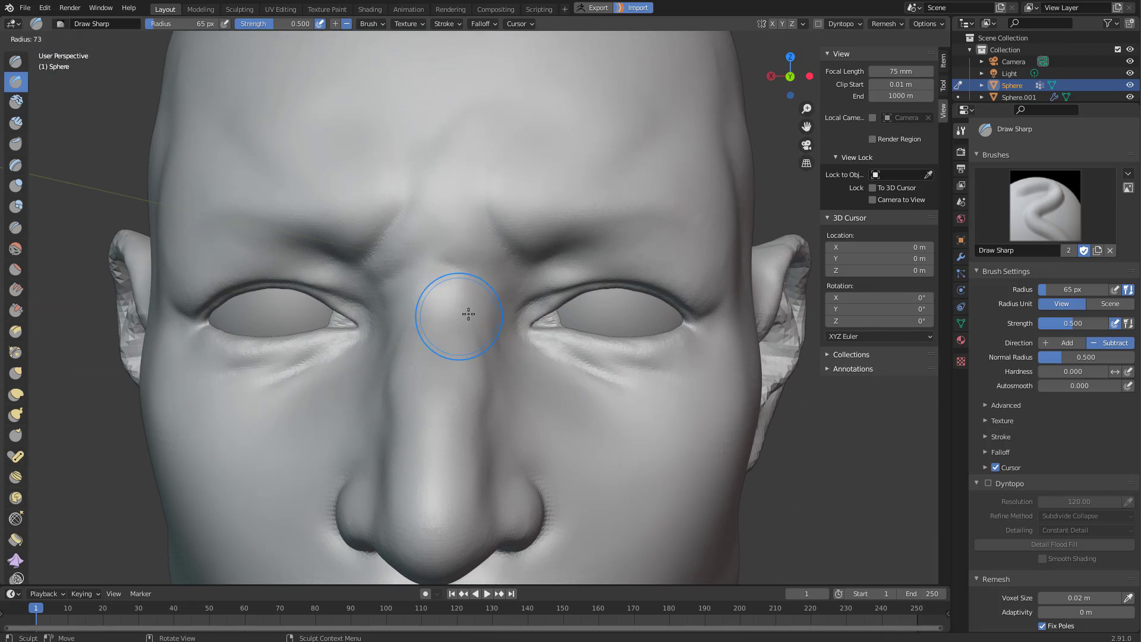
Add Clay Strips strokes across the nose root toward the inner eye corner at 60 px radius.
mouse_move(452, 305)
middle_down()
mouse_move(413, 349)
mouse_move(448, 311)
mouse_move(456, 317)
middle_up()
key(g)
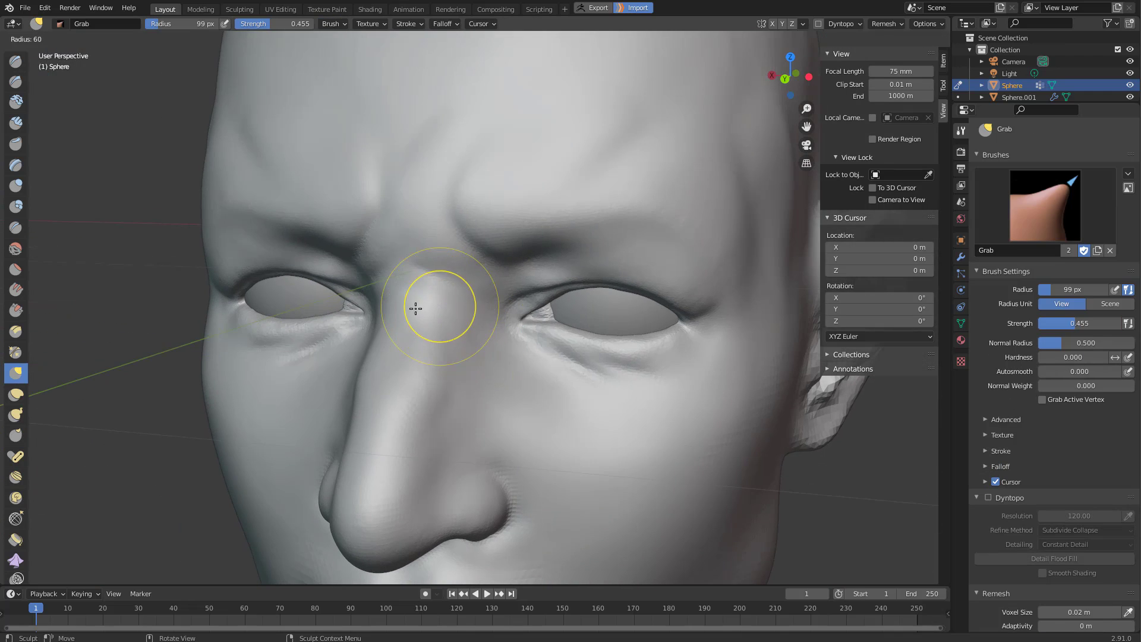
key(c)
drag(420, 289, 458, 309)
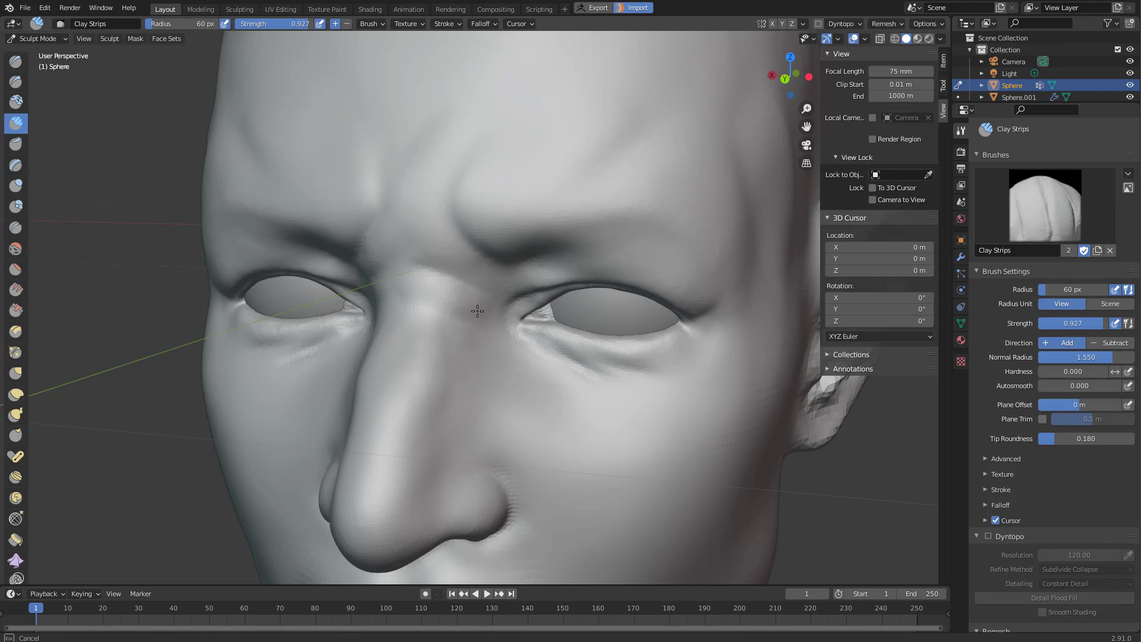
drag(478, 311, 483, 313)
Carve a short crease across the opposite side of the nose root with Draw Sharp at 60 px radius.
middle_drag(389, 315, 436, 321)
key(x)
drag(400, 302, 376, 300)
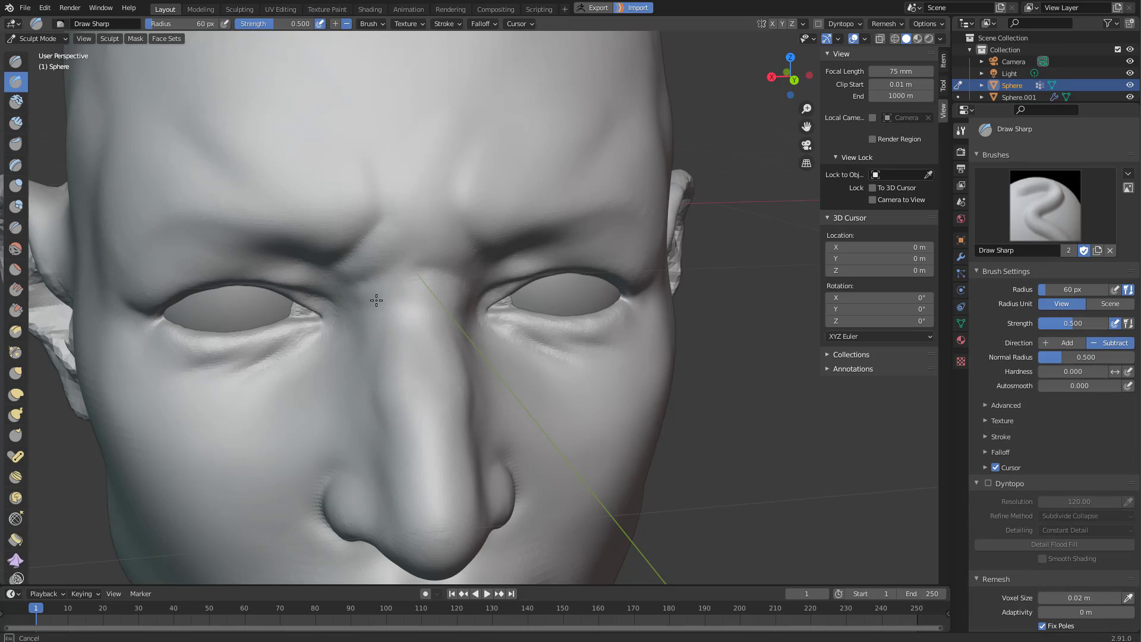
Build up the fold at the nose root with Clay Strips and set the brush radius to 52 px.
mouse_move(457, 319)
middle_down()
mouse_move(389, 321)
mouse_move(385, 355)
mouse_move(412, 339)
mouse_move(410, 324)
mouse_move(548, 332)
mouse_move(489, 390)
mouse_move(479, 385)
middle_up()
key(g)
mouse_move(438, 428)
middle_down()
mouse_move(443, 438)
mouse_move(413, 355)
mouse_move(357, 323)
mouse_move(376, 277)
mouse_move(359, 311)
mouse_move(297, 349)
mouse_move(452, 335)
mouse_move(472, 265)
mouse_move(422, 280)
mouse_move(463, 287)
mouse_move(455, 297)
mouse_move(479, 337)
mouse_move(458, 291)
mouse_move(482, 273)
mouse_move(460, 279)
mouse_move(470, 248)
middle_up()
key(bracketleft)
key(bracketleft)
scroll(456, 298, down, 4)
scroll(479, 336, up, 3)
key(c)
drag(460, 258, 476, 229)
mouse_move(555, 261)
middle_down()
mouse_move(500, 253)
mouse_move(481, 304)
mouse_move(556, 267)
middle_up()
key(f)
click(478, 268)
middle_drag(477, 267, 457, 272)
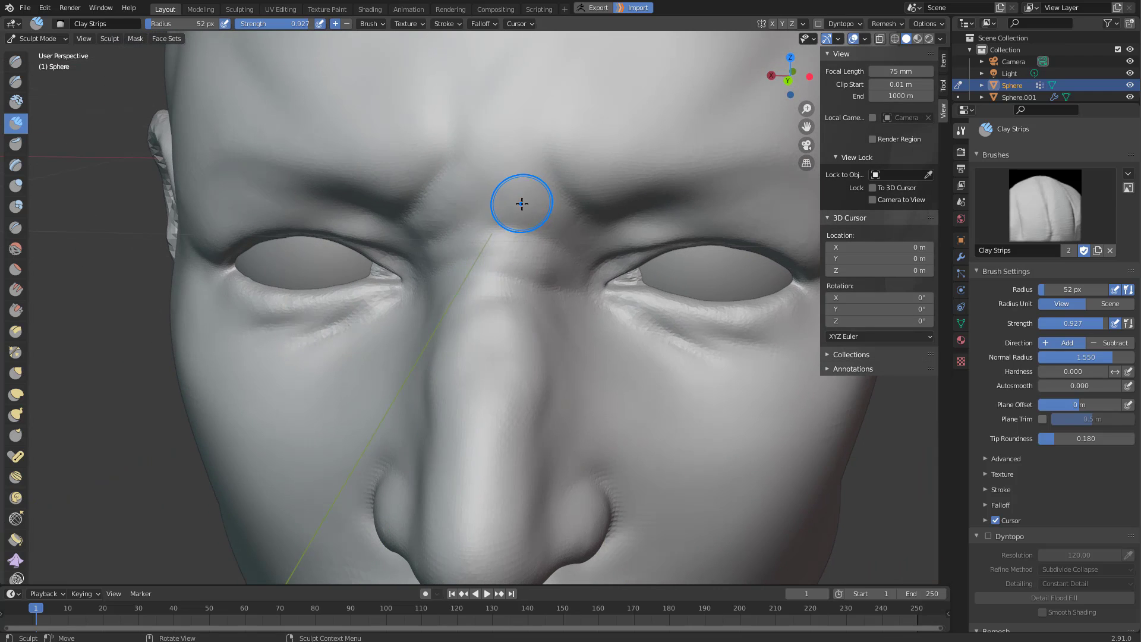
Turn on X-axis mirroring and set the Clay Strips radius to 199 px for the forehead.
shift+middle_drag(528, 179, 509, 291)
key(f)
click(494, 273)
key(f)
mouse_move(511, 232)
middle_down()
mouse_move(524, 241)
mouse_move(505, 280)
mouse_move(506, 341)
middle_up()
click(524, 240)
key(f)
click(538, 273)
middle_drag(555, 257, 520, 318)
middle_drag(589, 260, 683, 173)
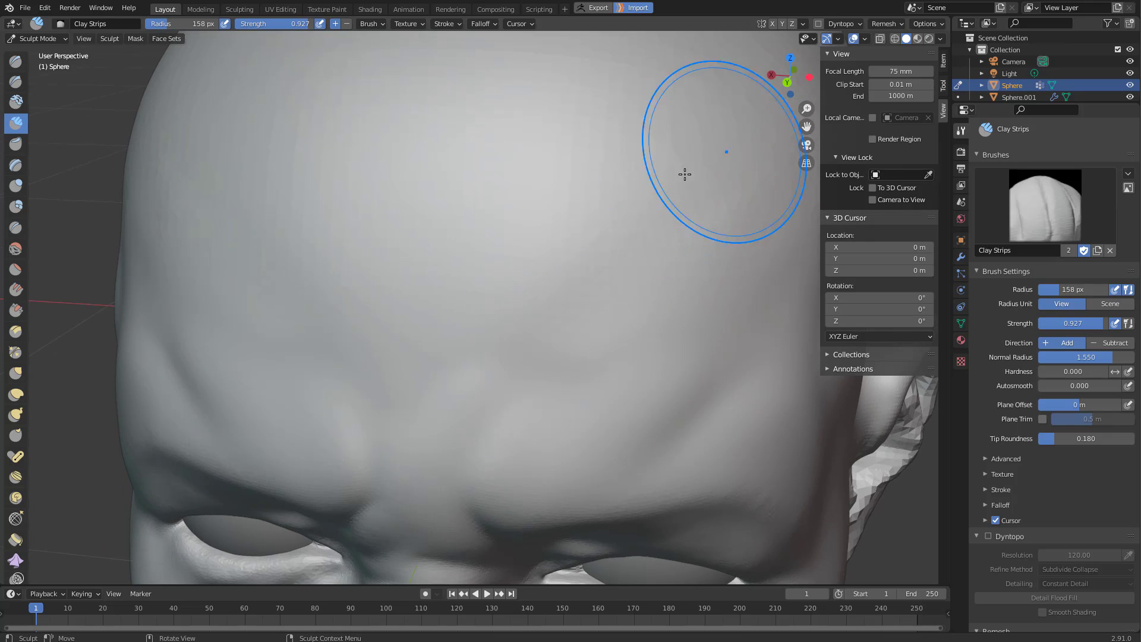
key(q)
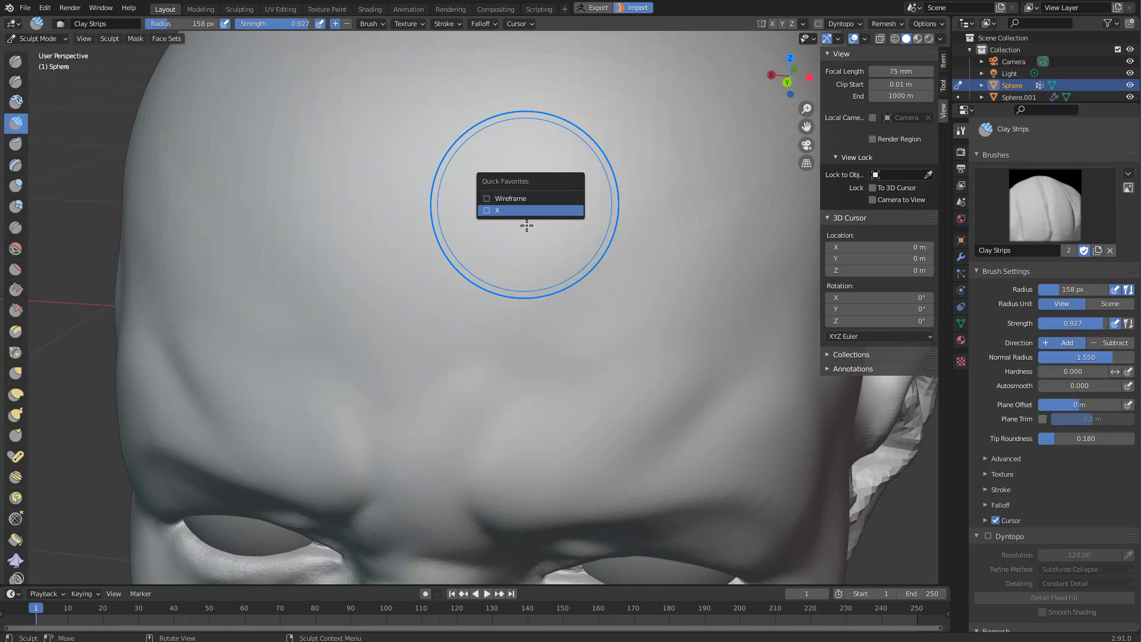
click(527, 213)
middle_drag(534, 248, 541, 245)
key(f)
click(565, 241)
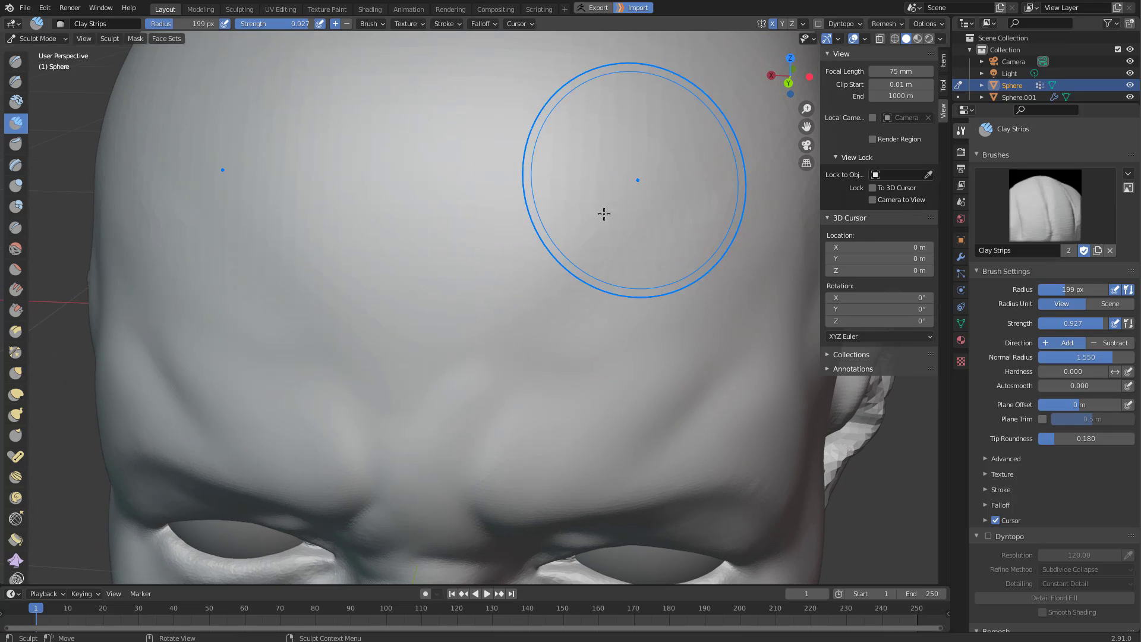
Add mirrored diagonal Clay Strips strokes from the upper forehead toward the frown area at 199 px radius.
mouse_move(634, 183)
mouse_down()
mouse_move(597, 234)
mouse_move(474, 339)
mouse_up()
drag(573, 193, 445, 345)
mouse_move(507, 300)
mouse_down()
mouse_move(496, 314)
mouse_move(566, 262)
mouse_move(470, 386)
mouse_up()
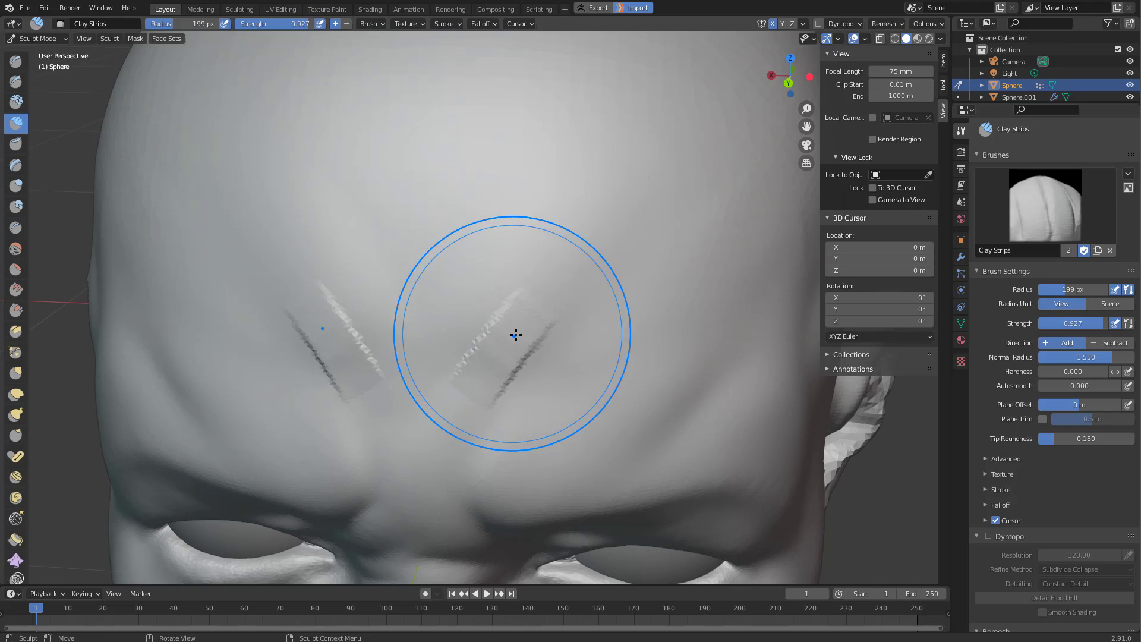
mouse_move(516, 331)
mouse_down()
mouse_move(442, 424)
mouse_move(514, 327)
mouse_up()
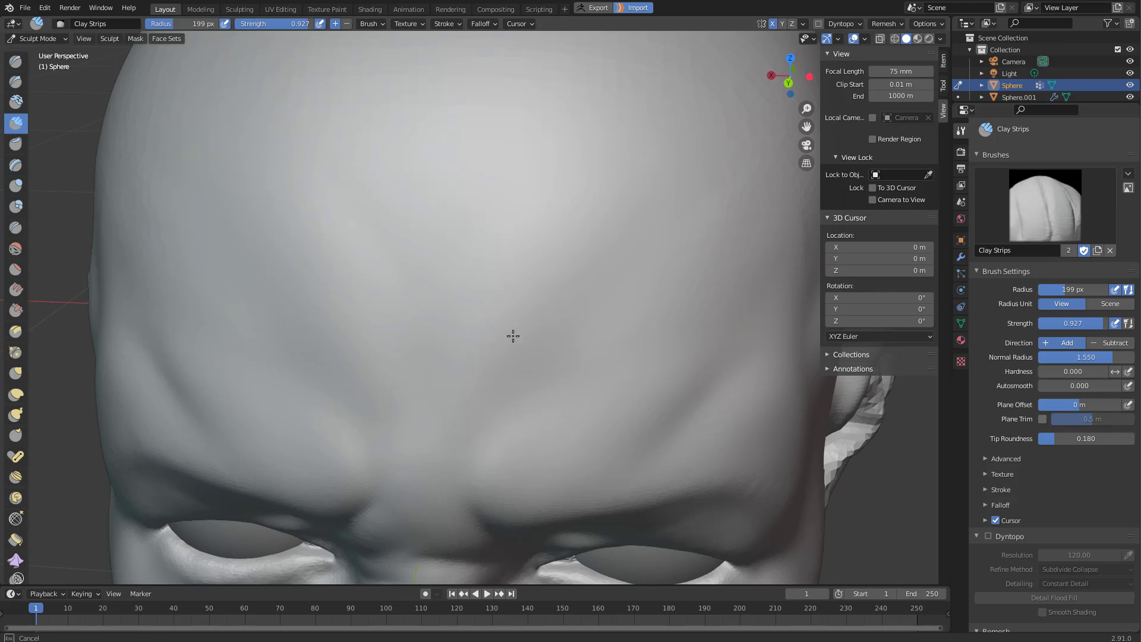
Turn off X-axis mirroring and switch to the Draw Sharp brush at 64 px radius.
key(f)
click(497, 275)
key(x)
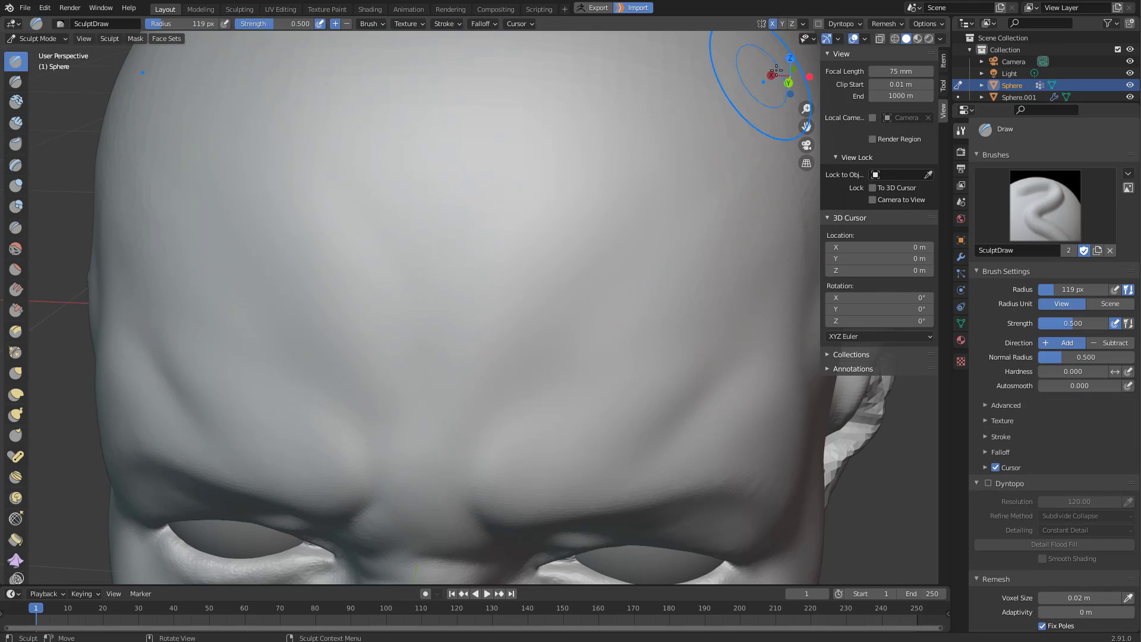
key(q)
click(493, 153)
key(f)
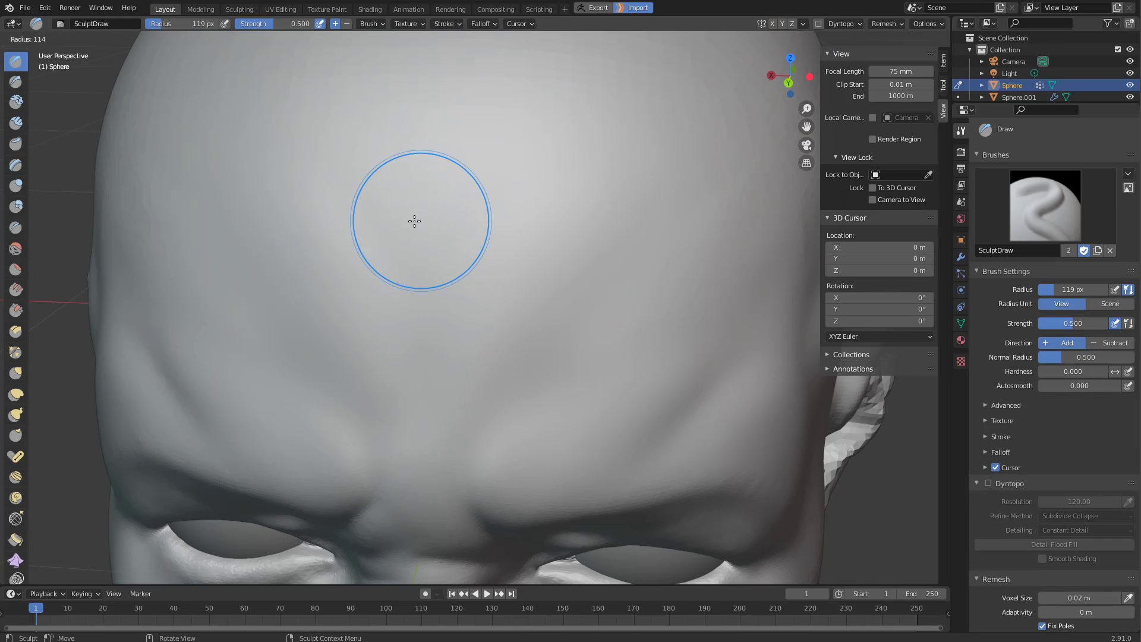
click(456, 221)
key(d)
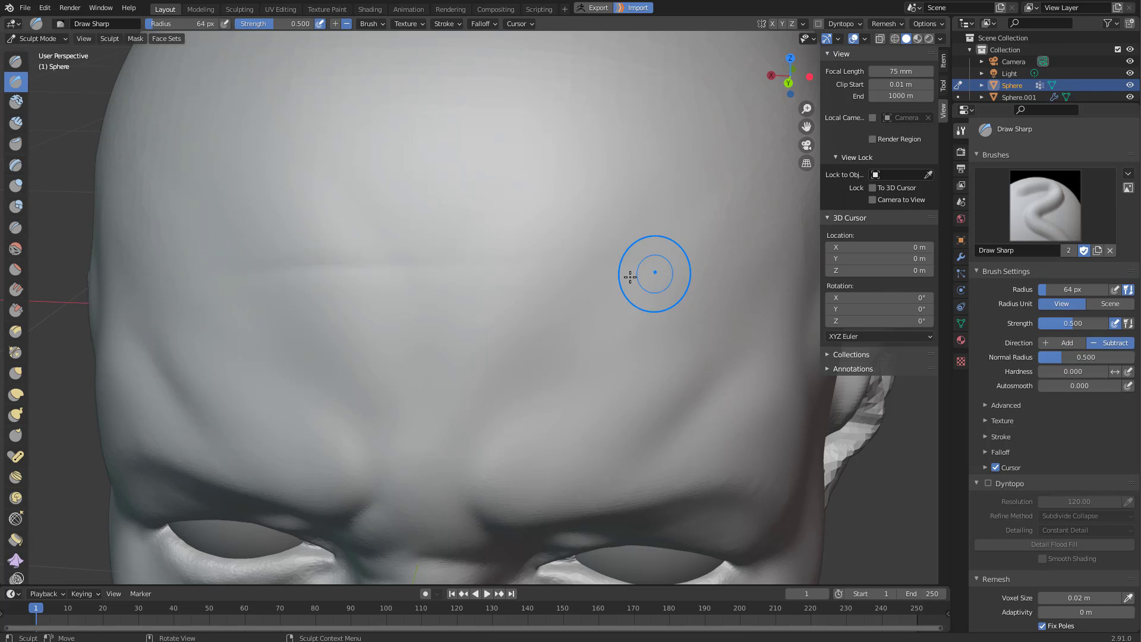
Try a horizontal Draw Sharp wrinkle across the forehead and undo it.
scroll(581, 263, down, 4)
mouse_move(581, 262)
middle_down()
mouse_move(428, 316)
mouse_move(467, 273)
middle_up()
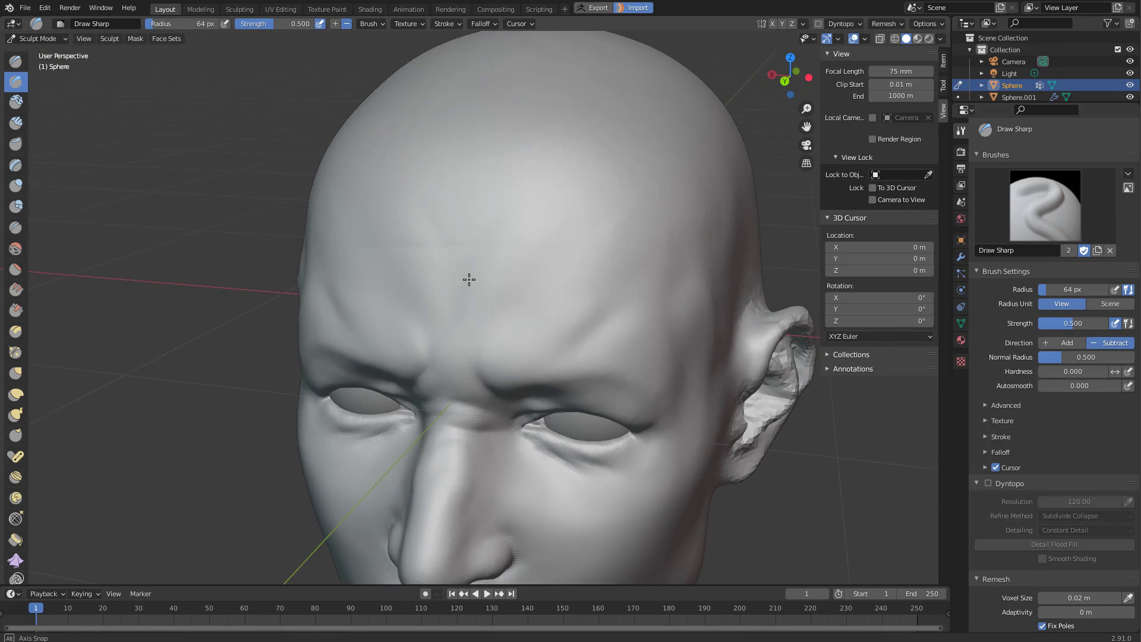
scroll(466, 273, up, 3)
drag(431, 266, 637, 264)
key(f)
click(406, 298)
key(ctrl+z)
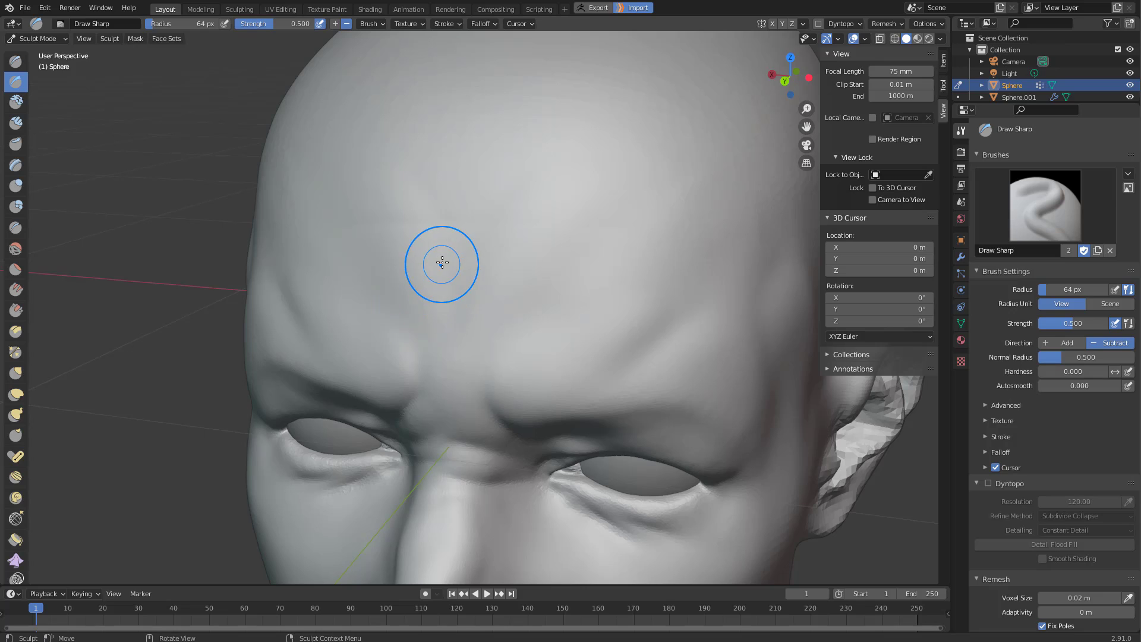
Carve several uneven horizontal wrinkles across the middle of the forehead with Draw Sharp at 49 px radius.
drag(452, 262, 628, 266)
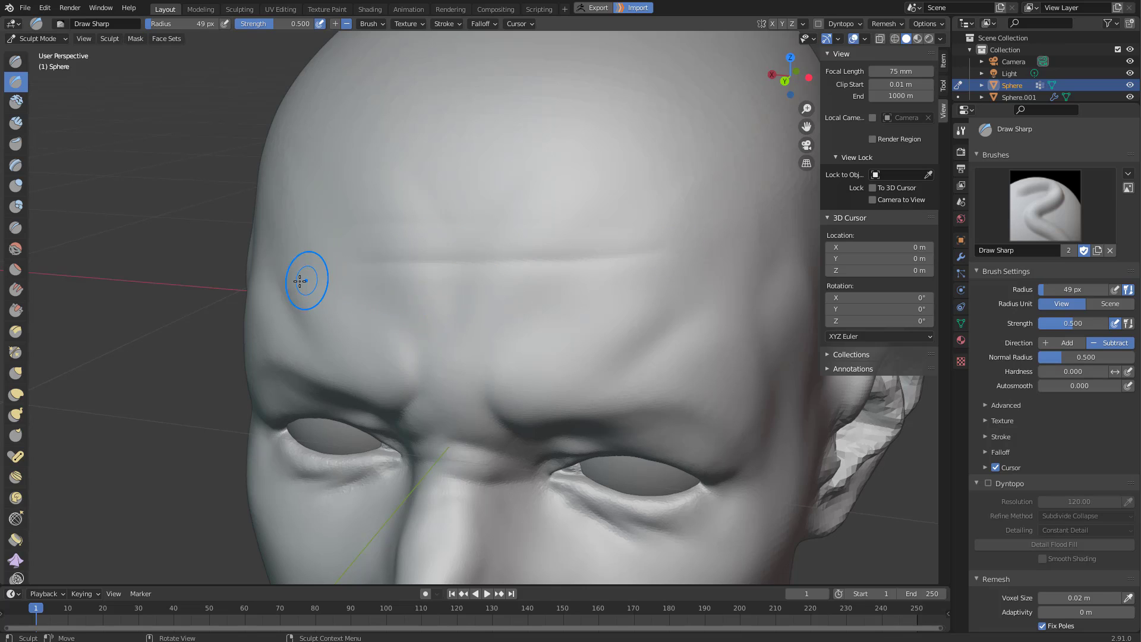
mouse_move(300, 280)
mouse_down()
mouse_move(625, 286)
mouse_move(330, 311)
mouse_up()
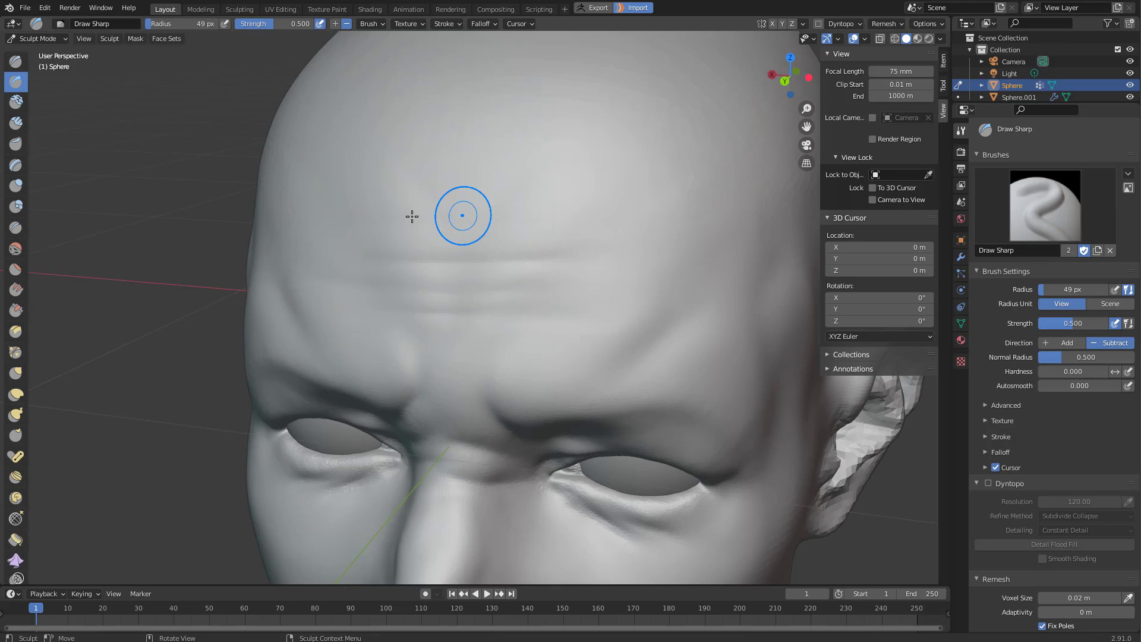
drag(270, 183, 535, 198)
middle_drag(502, 215, 531, 226)
drag(304, 227, 502, 228)
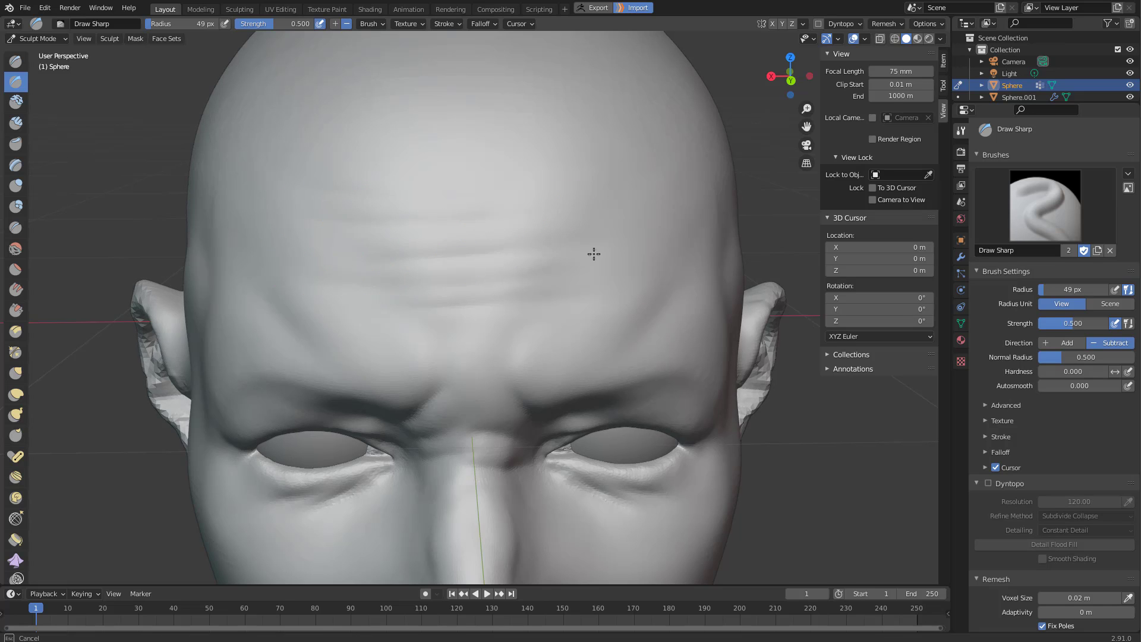
drag(486, 307, 572, 302)
Examine the whole face and the new forehead wrinkles from the front and the side.
mouse_move(570, 301)
middle_down()
mouse_move(502, 295)
mouse_move(465, 261)
mouse_move(502, 226)
middle_up()
scroll(512, 287, down, 3)
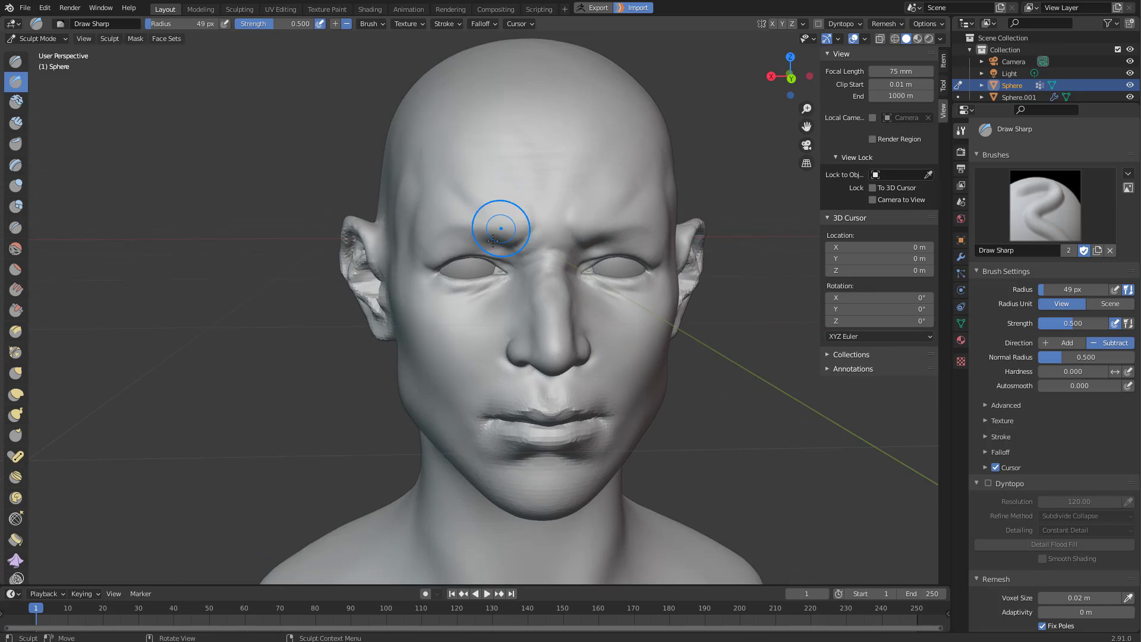
scroll(502, 226, down, 3)
mouse_move(429, 333)
middle_down()
mouse_move(467, 335)
mouse_move(439, 332)
middle_up()
mouse_move(517, 237)
shift+middle_down()
mouse_move(565, 282)
mouse_move(571, 275)
mouse_move(494, 267)
shift+middle_up()
scroll(566, 283, up, 1)
key(f)
click(631, 280)
mouse_move(494, 267)
shift+middle_down()
mouse_move(490, 232)
mouse_move(584, 196)
mouse_move(594, 207)
shift+middle_up()
key(f)
click(612, 277)
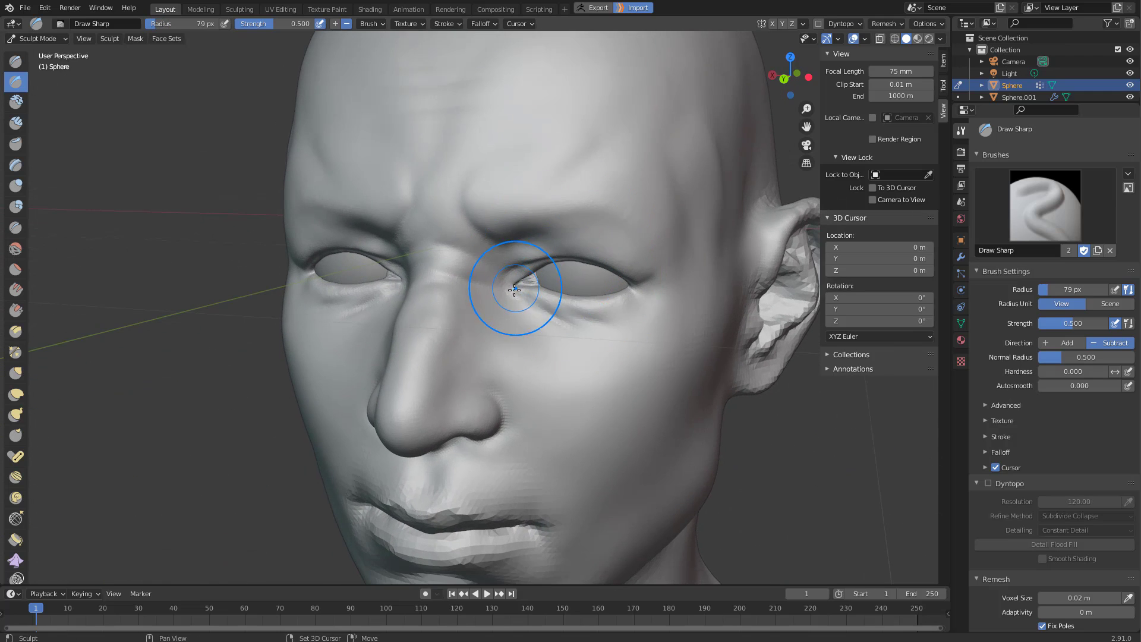
mouse_move(517, 286)
shift+middle_down()
mouse_move(466, 239)
mouse_move(508, 262)
mouse_move(592, 197)
shift+middle_up()
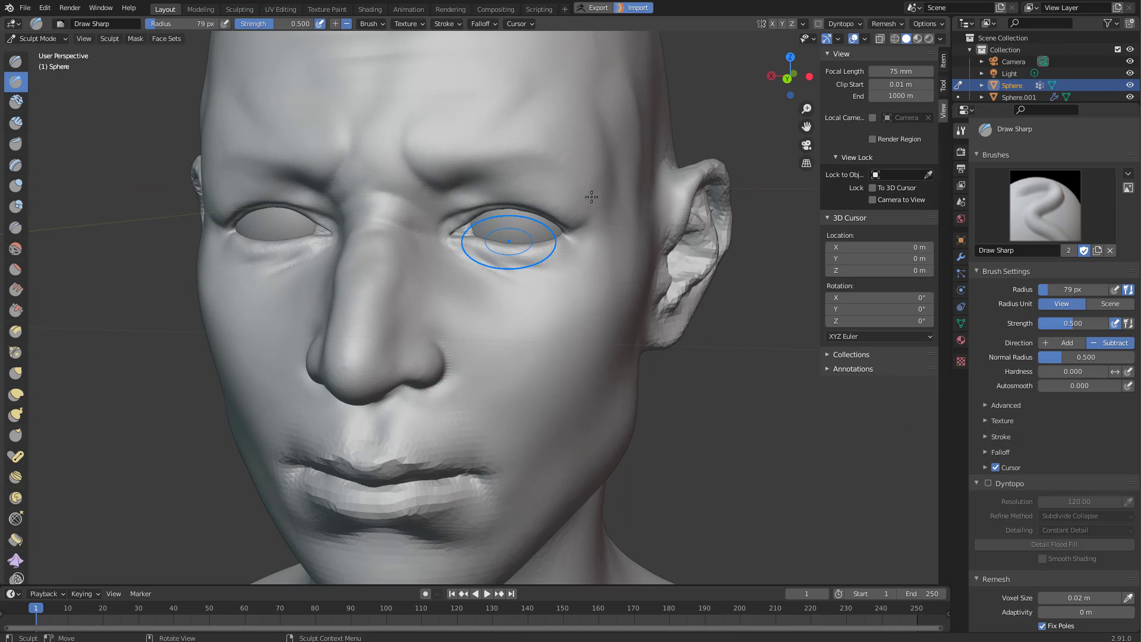
Turn on X-axis mirroring and sharpen the upper eyelid near the inner corner with Draw Sharp at 57 px radius.
key(q)
click(505, 137)
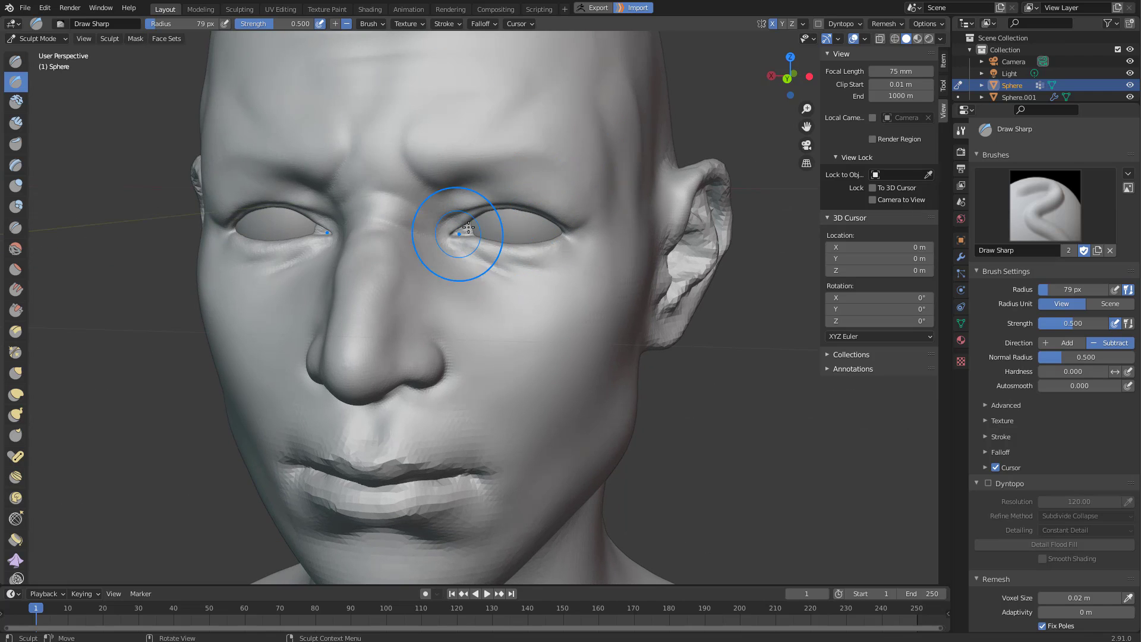
middle_drag(481, 241, 469, 223)
mouse_move(469, 224)
ctrl+middle_down()
mouse_move(499, 167)
mouse_move(464, 167)
mouse_move(465, 247)
mouse_move(453, 235)
mouse_move(480, 285)
mouse_move(524, 254)
ctrl+middle_up()
key(f)
click(466, 186)
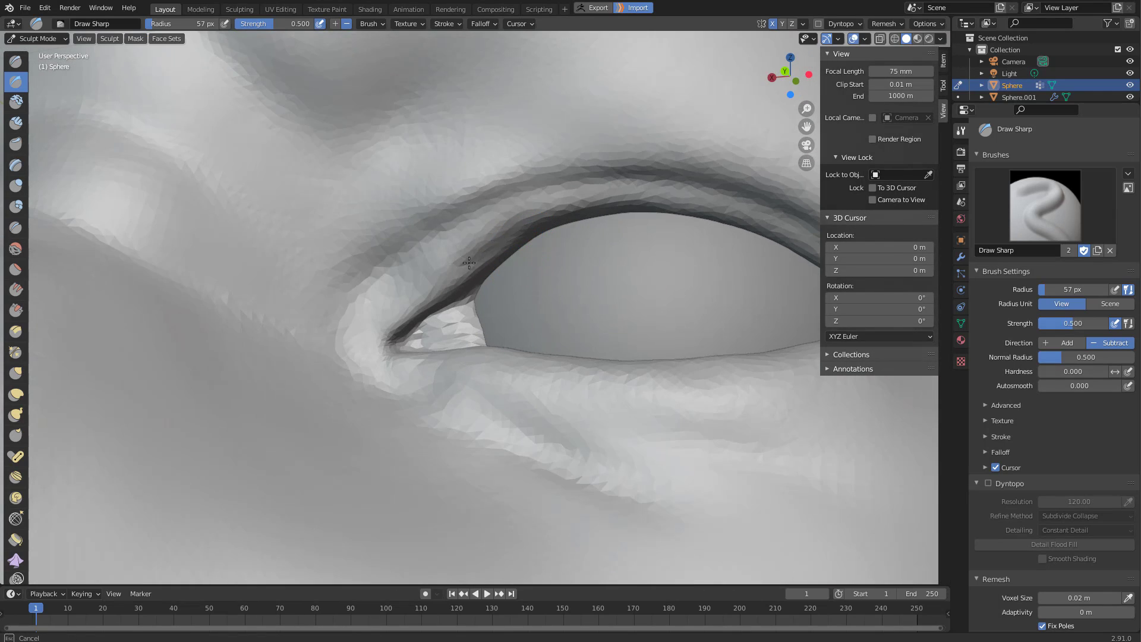
Build up the upper eyelid rim toward the outer eye corner with the Draw brush at 57 px radius.
key(x)
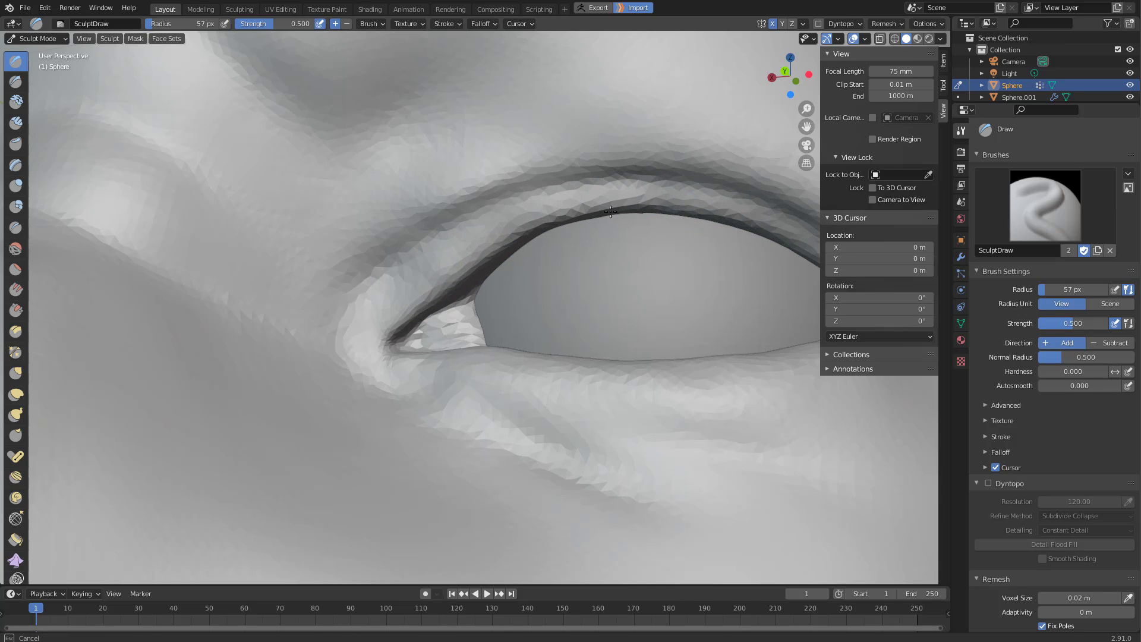
mouse_move(661, 223)
middle_down()
mouse_move(486, 248)
mouse_move(445, 192)
middle_up()
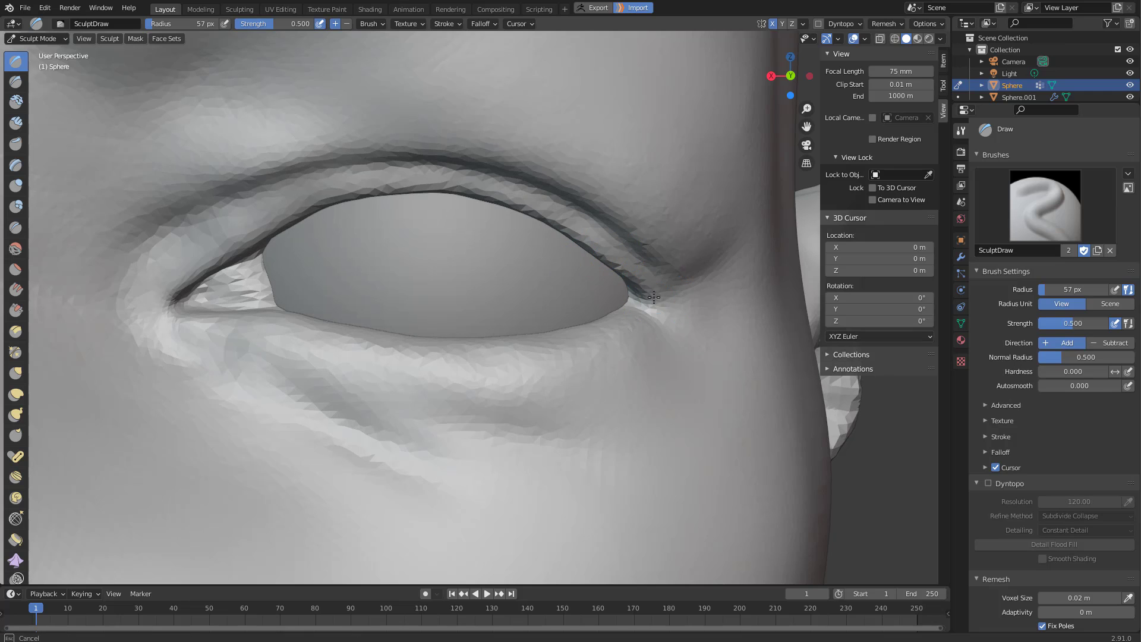
scroll(620, 307, down, 4)
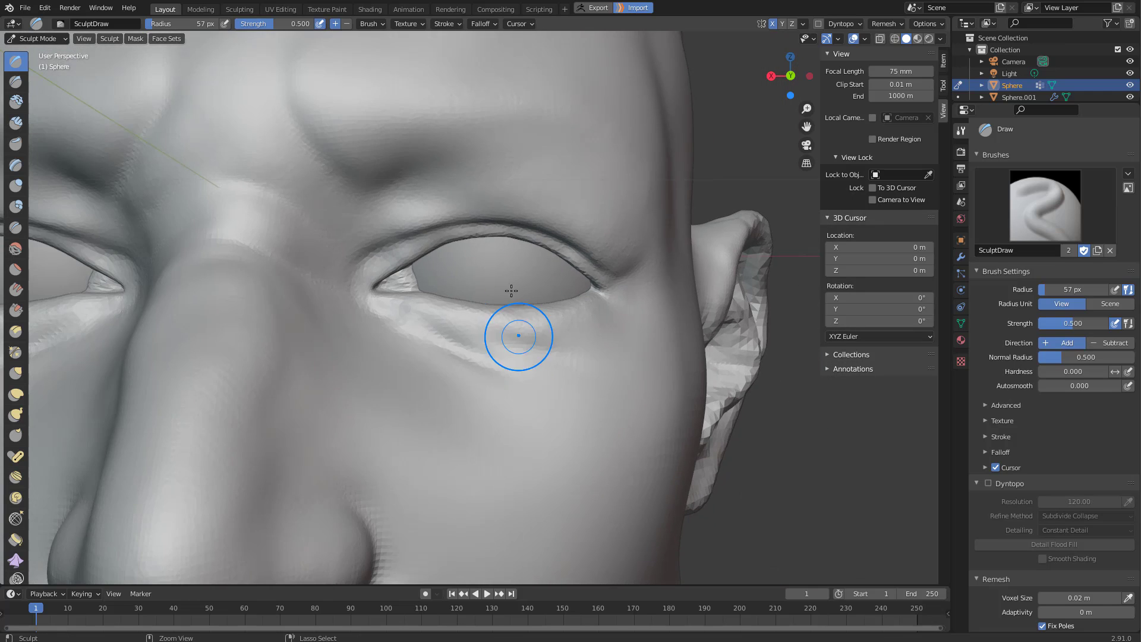
mouse_move(512, 291)
middle_down()
mouse_move(476, 283)
mouse_move(497, 380)
mouse_move(584, 273)
middle_up()
scroll(476, 283, down, 3)
scroll(606, 262, up, 3)
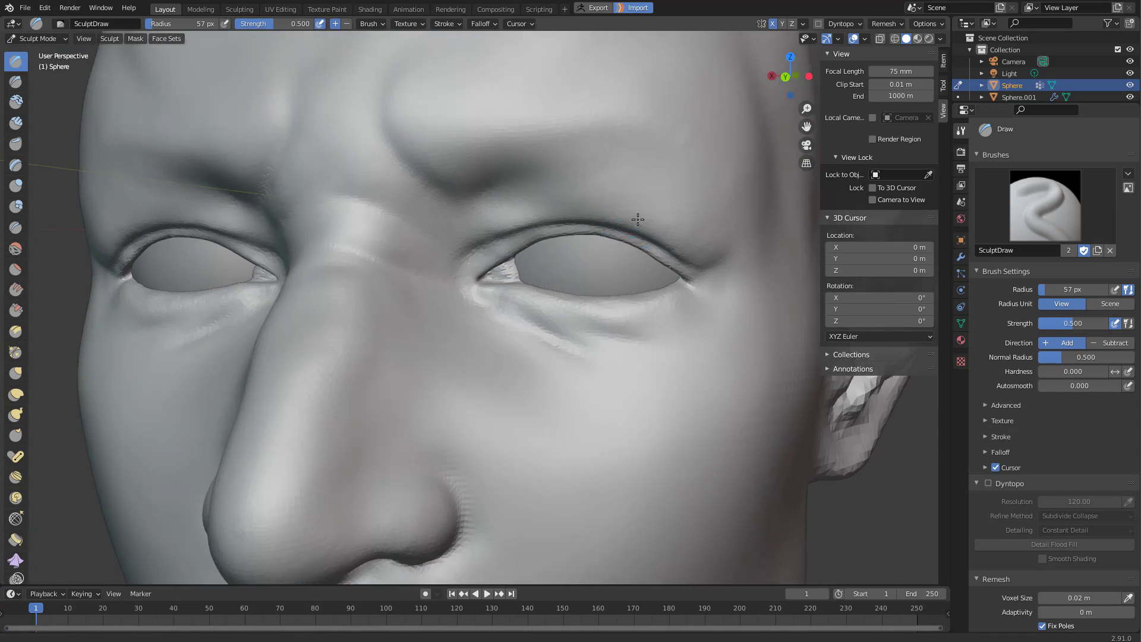
Adjust the outer part of the upper eyelid with the Grab brush at 57 px radius.
middle_drag(636, 219, 626, 204)
key(g)
drag(652, 257, 663, 257)
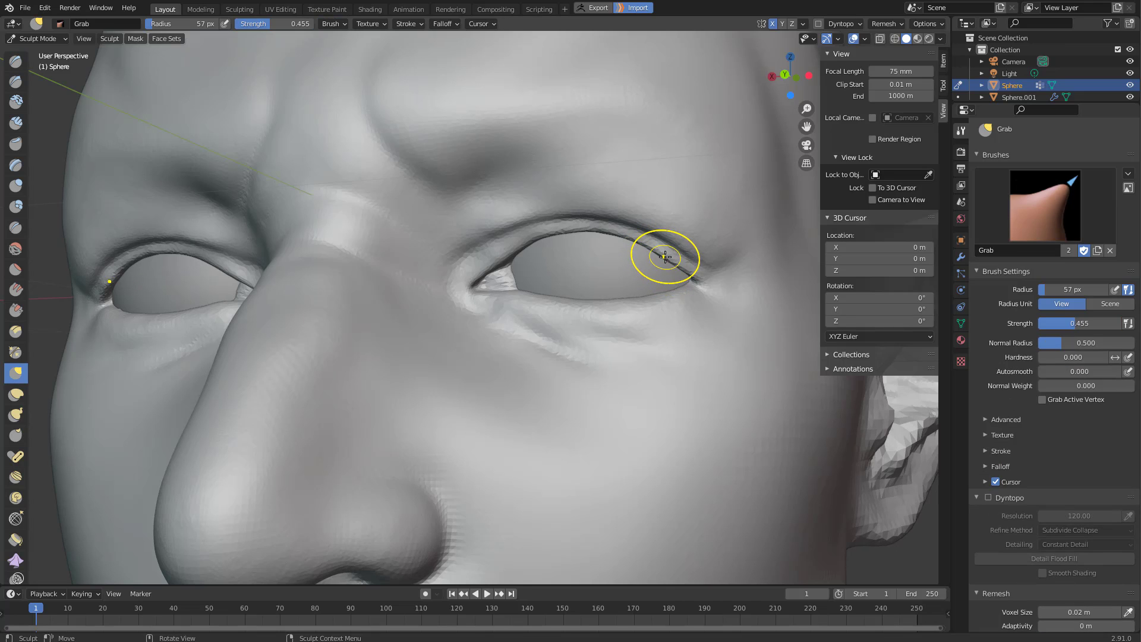
middle_drag(594, 230, 629, 246)
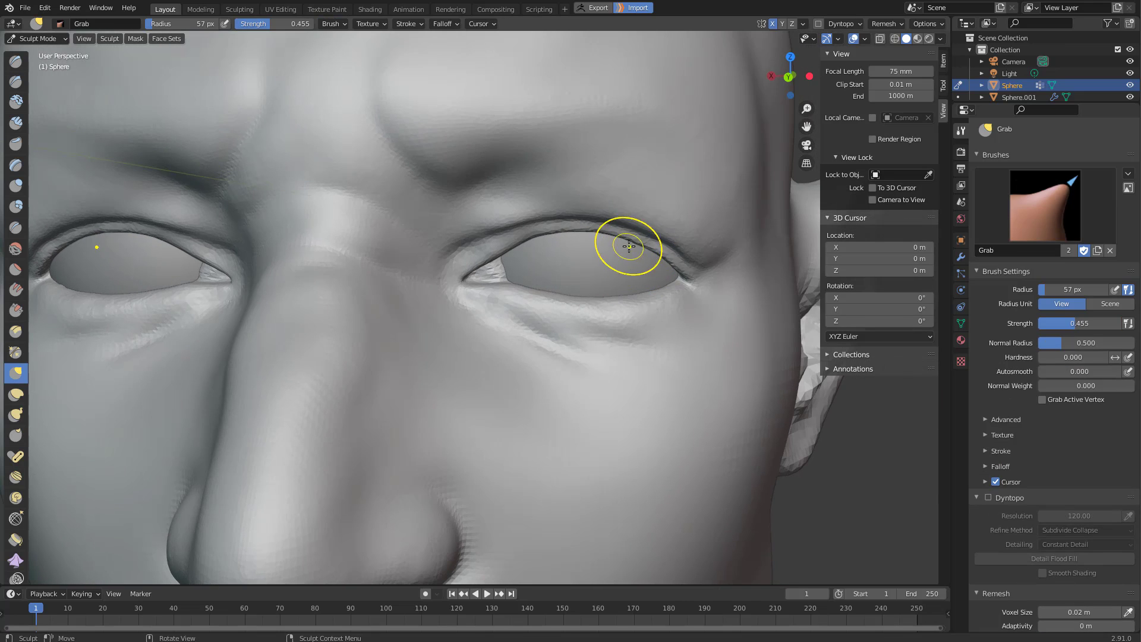
scroll(543, 287, down, 4)
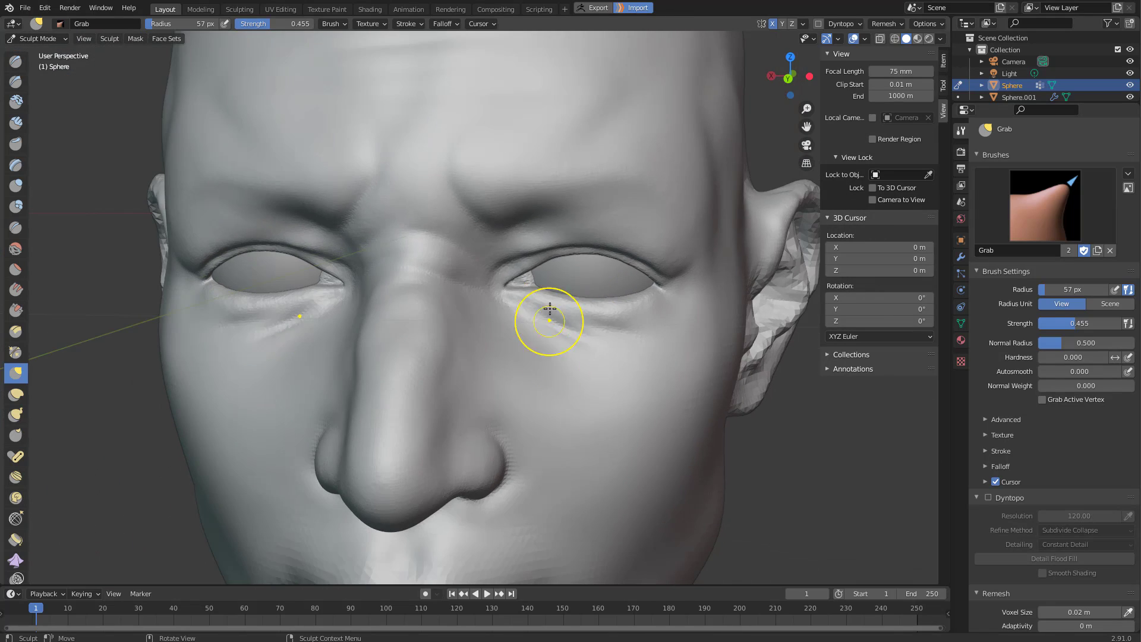
middle_drag(548, 319, 525, 306)
scroll(552, 299, up, 4)
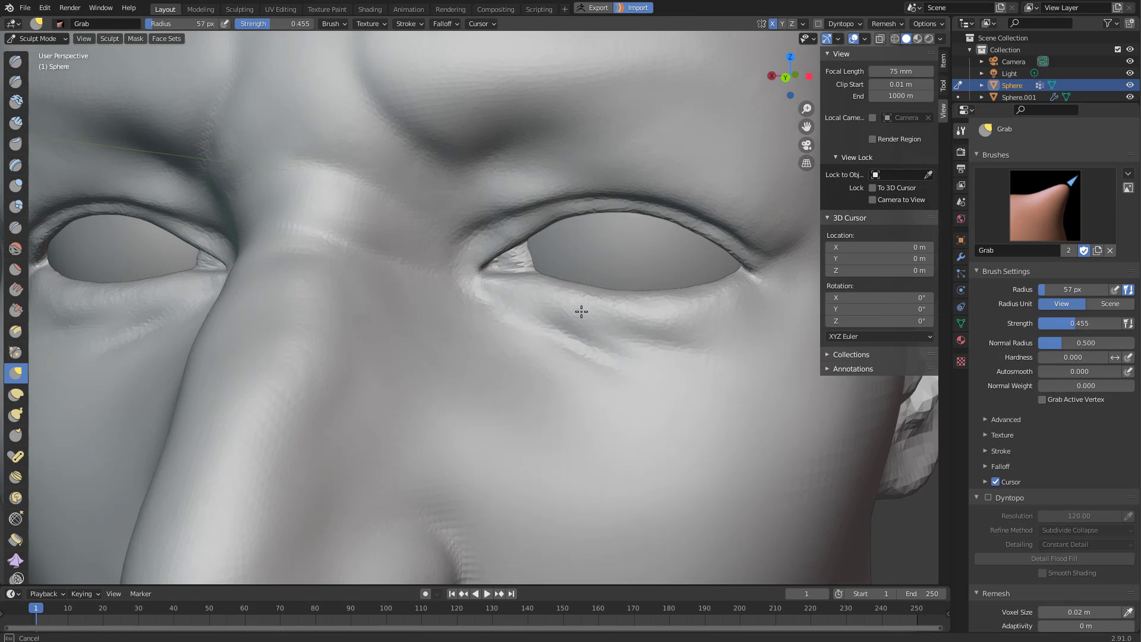
Reshape the area below the lower eyelid with the Grab brush at 90 px radius.
mouse_move(707, 311)
middle_down()
mouse_move(703, 333)
mouse_move(632, 316)
mouse_move(658, 352)
middle_up()
key(f)
click(652, 317)
drag(650, 337, 641, 324)
mouse_move(611, 348)
middle_down()
mouse_move(497, 349)
mouse_move(591, 340)
middle_up()
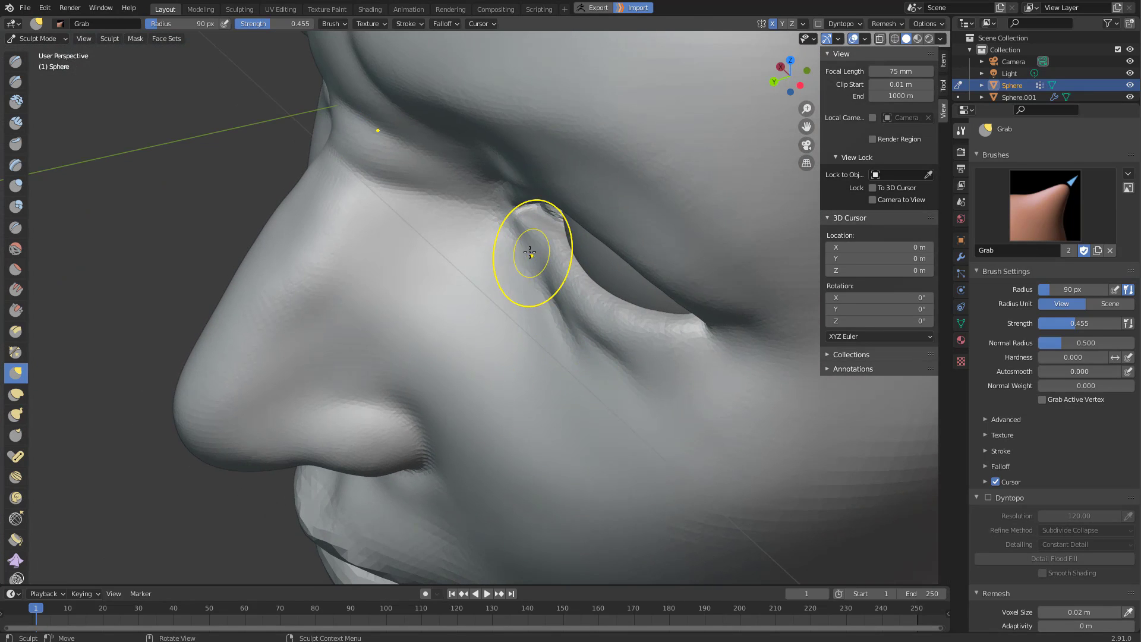
Build up the eye bags below the lower eyelids with Clay Strips at 78 px radius and smooth them into the cheeks.
mouse_move(530, 252)
middle_down()
mouse_move(537, 262)
mouse_move(607, 239)
mouse_move(629, 251)
mouse_move(632, 286)
mouse_move(696, 262)
mouse_move(614, 249)
mouse_move(603, 264)
mouse_move(624, 254)
mouse_move(619, 263)
mouse_move(532, 272)
mouse_move(658, 204)
mouse_move(642, 194)
mouse_move(648, 168)
mouse_move(497, 209)
mouse_move(522, 178)
mouse_move(586, 167)
middle_up()
key(f)
click(607, 258)
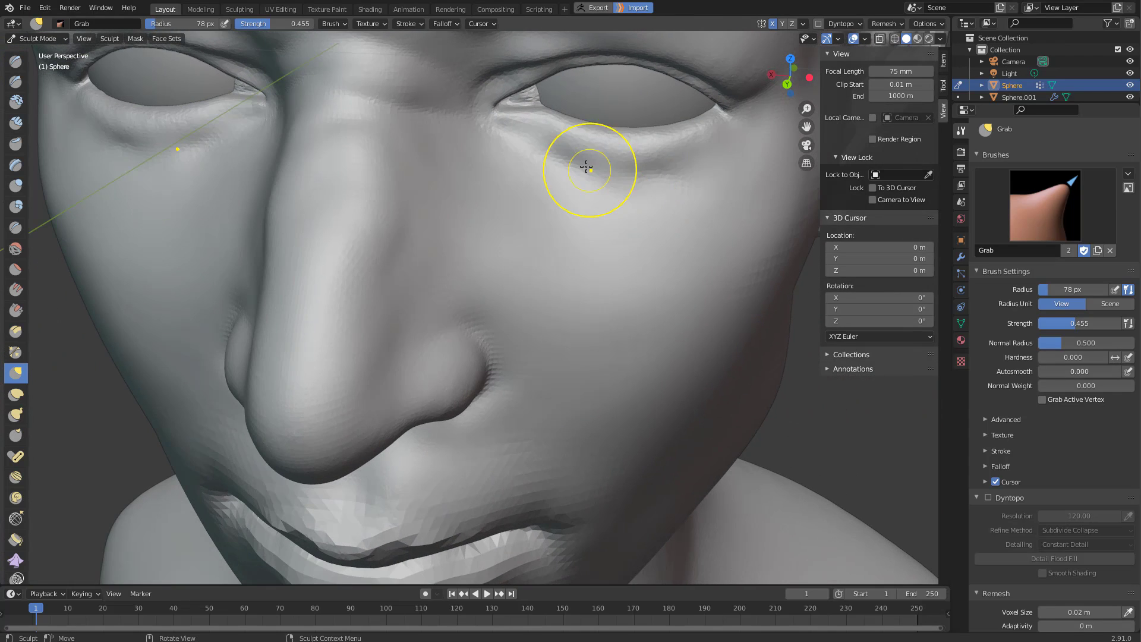
key(c)
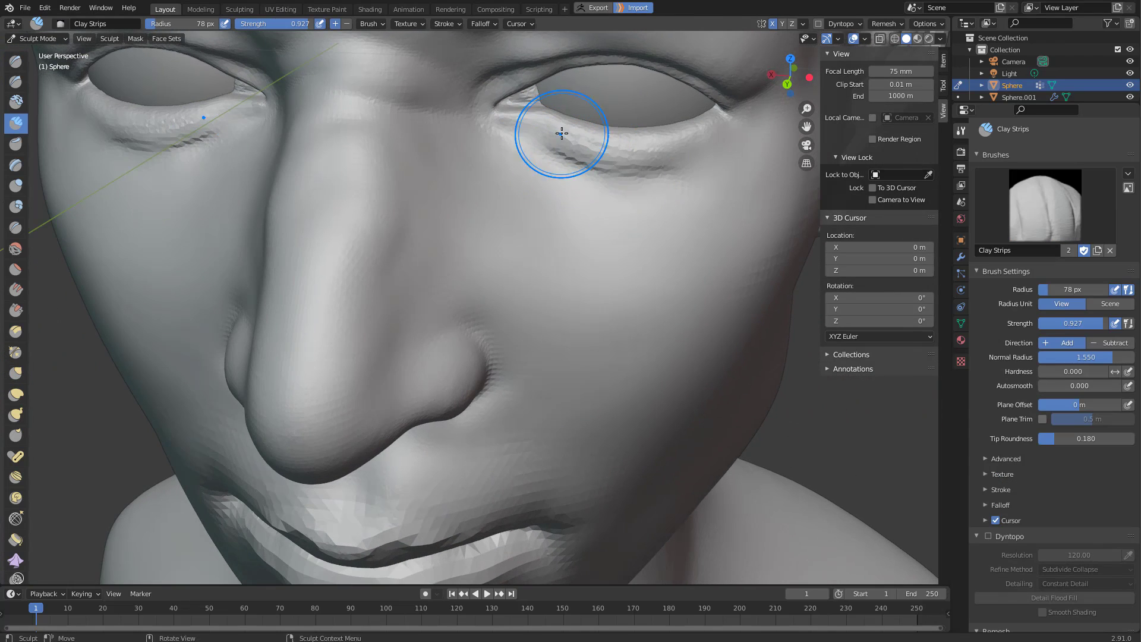
mouse_move(687, 152)
mouse_down()
mouse_move(574, 152)
mouse_move(709, 164)
mouse_move(559, 147)
mouse_move(661, 189)
mouse_up()
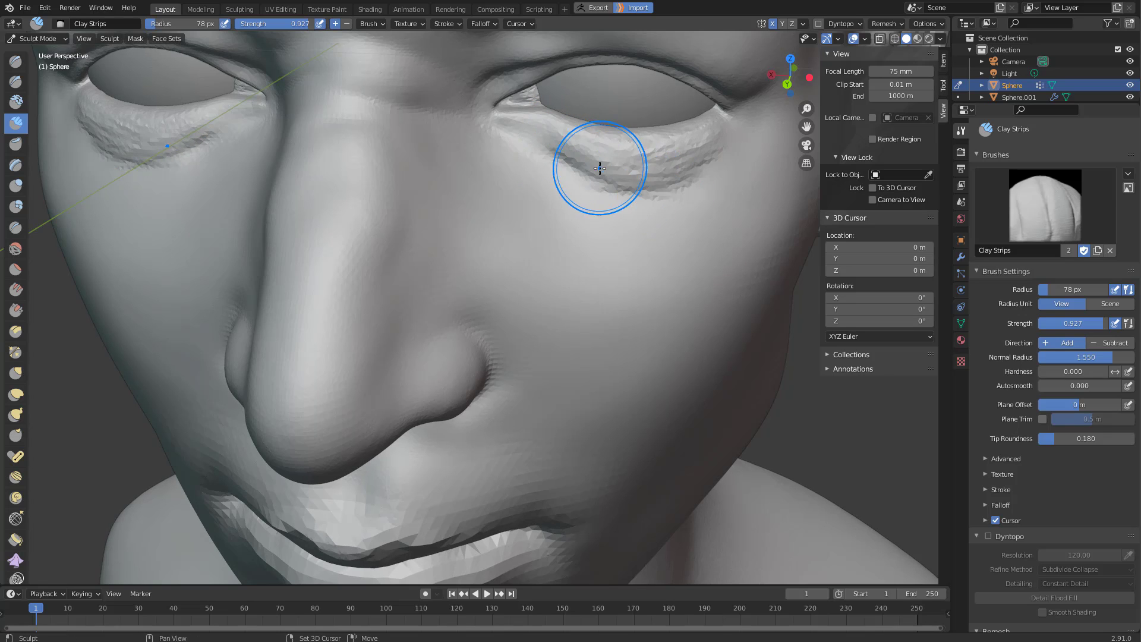
mouse_move(600, 169)
shift+mouse_down()
mouse_move(652, 174)
mouse_move(624, 186)
shift+mouse_up()
middle_drag(624, 186, 612, 173)
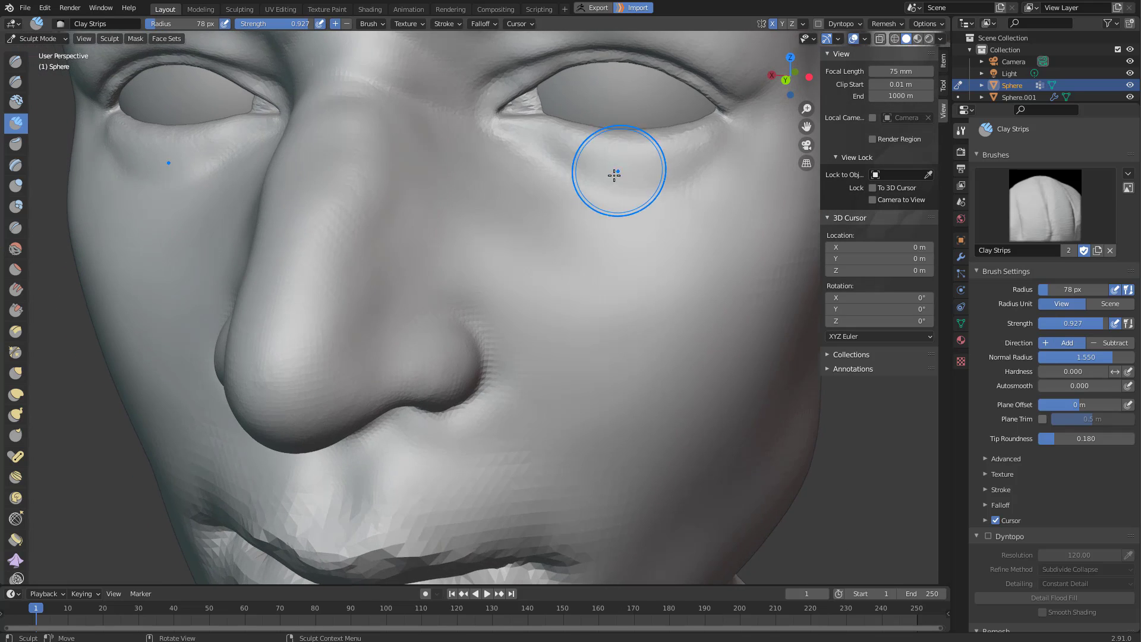
Carve fine creases beneath the lower eyelids from the inner eye corners outward with Draw Sharp at 31 px radius.
key(f)
click(582, 170)
key(f)
click(547, 154)
drag(545, 154, 538, 149)
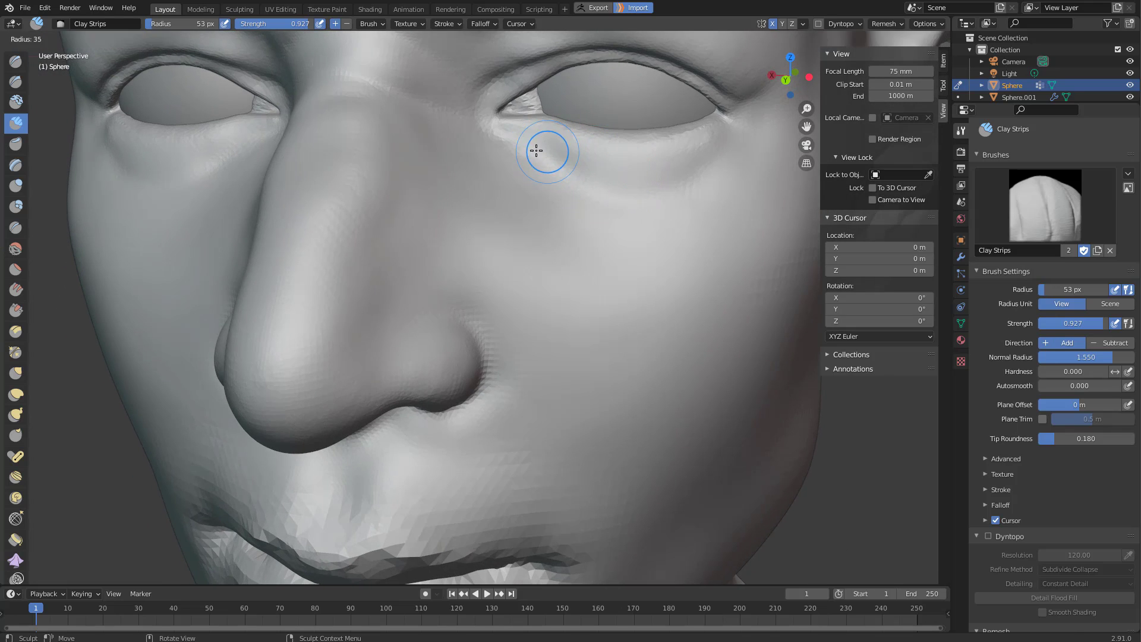
key(1)
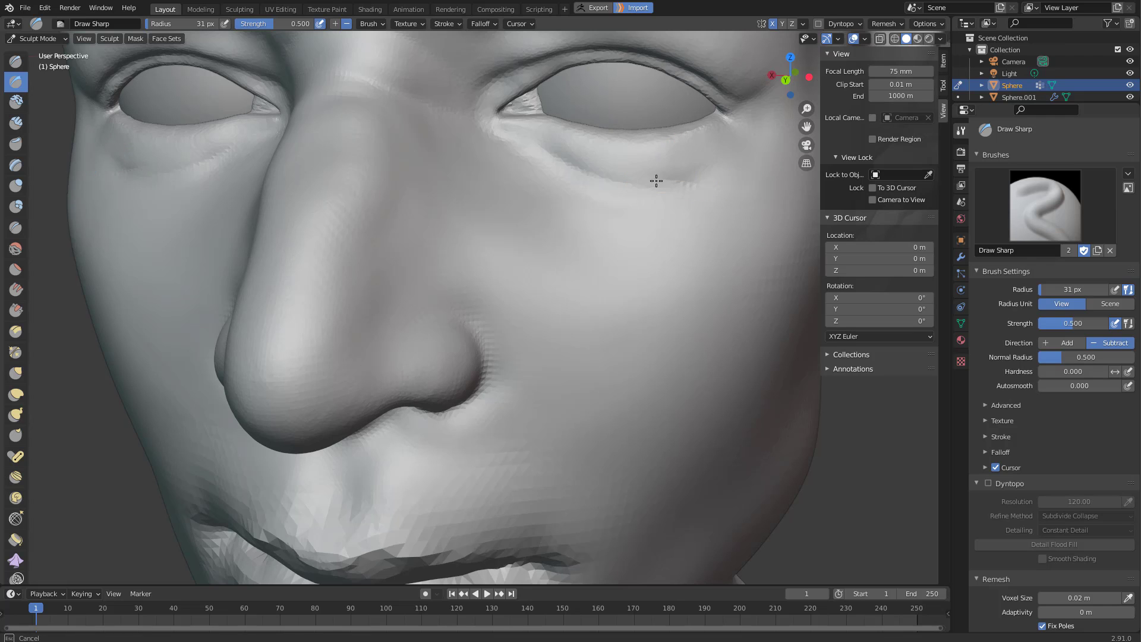
drag(656, 180, 663, 181)
ctrl+middle_drag(565, 190, 572, 310)
mouse_move(573, 268)
middle_down()
mouse_move(616, 255)
mouse_move(586, 250)
middle_up()
mouse_move(600, 247)
ctrl+middle_down()
mouse_move(651, 185)
mouse_move(525, 315)
mouse_move(533, 224)
ctrl+middle_up()
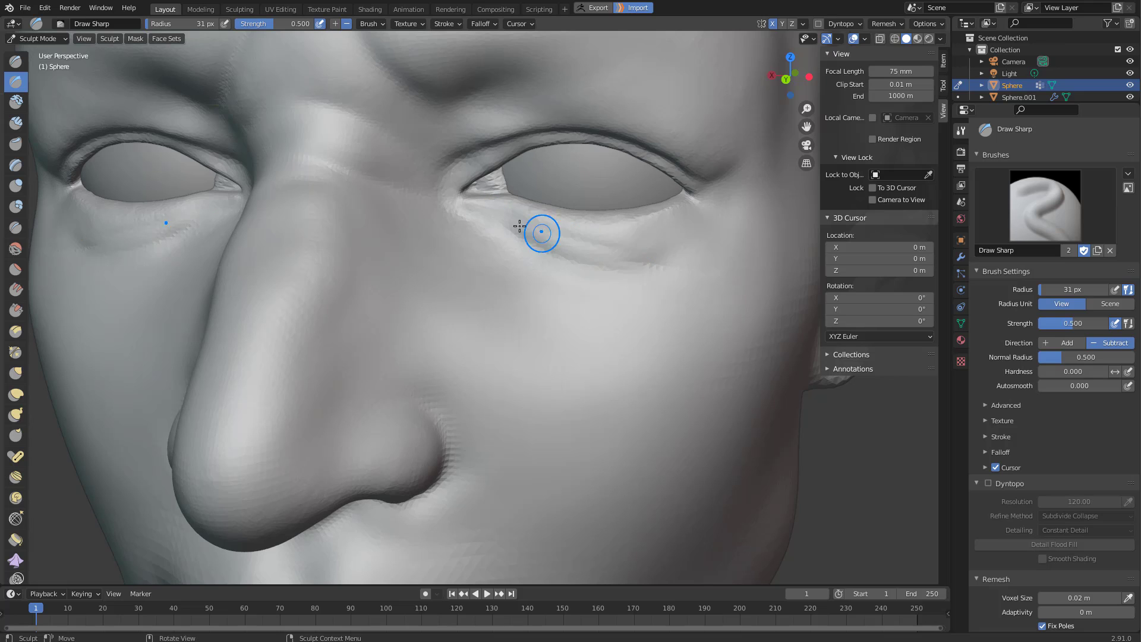
drag(520, 225, 633, 256)
Set the Draw Sharp radius to 74 px, smooth the blocky surface around the lips and mouth corners, and undo the last stroke.
mouse_move(648, 246)
ctrl+middle_down()
mouse_move(553, 289)
mouse_move(575, 271)
mouse_move(642, 285)
mouse_move(630, 265)
mouse_move(664, 152)
ctrl+middle_up()
key(f)
click(632, 286)
ctrl+middle_drag(664, 152, 533, 352)
middle_drag(533, 352, 516, 289)
ctrl+middle_drag(516, 289, 499, 351)
middle_drag(499, 351, 523, 280)
ctrl+middle_drag(523, 280, 509, 237)
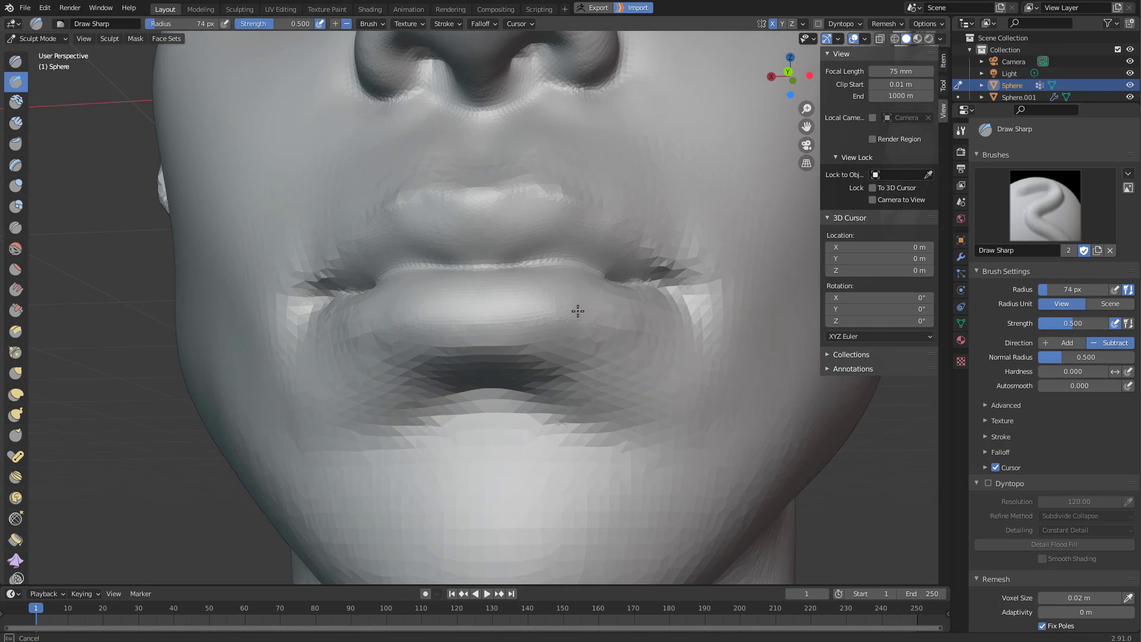
middle_drag(604, 279, 534, 194)
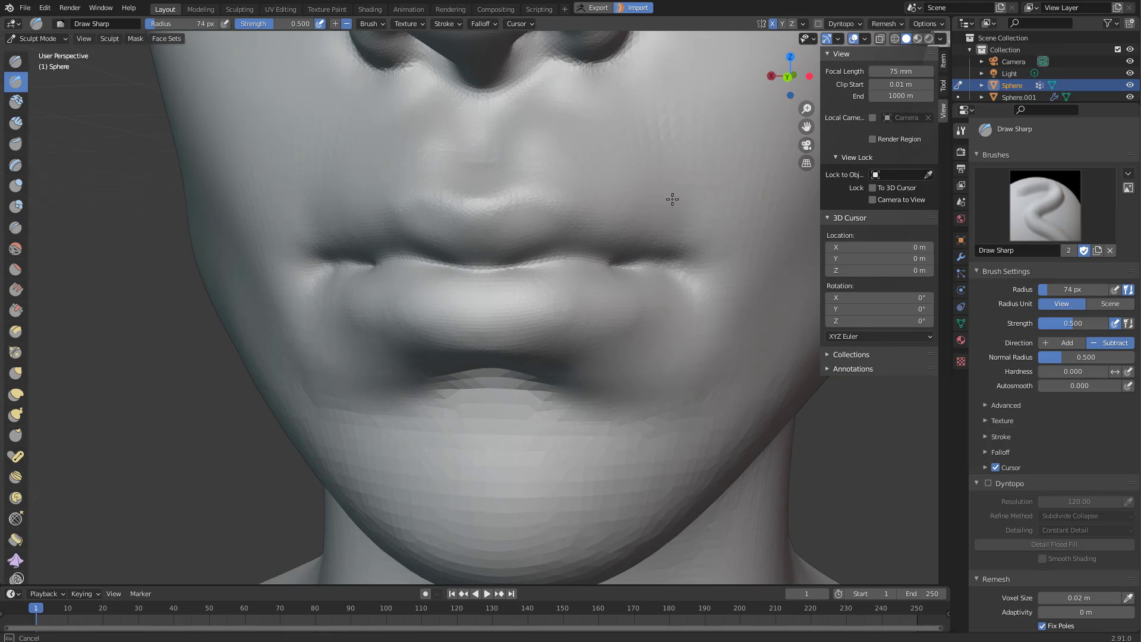
key(ctrl+z)
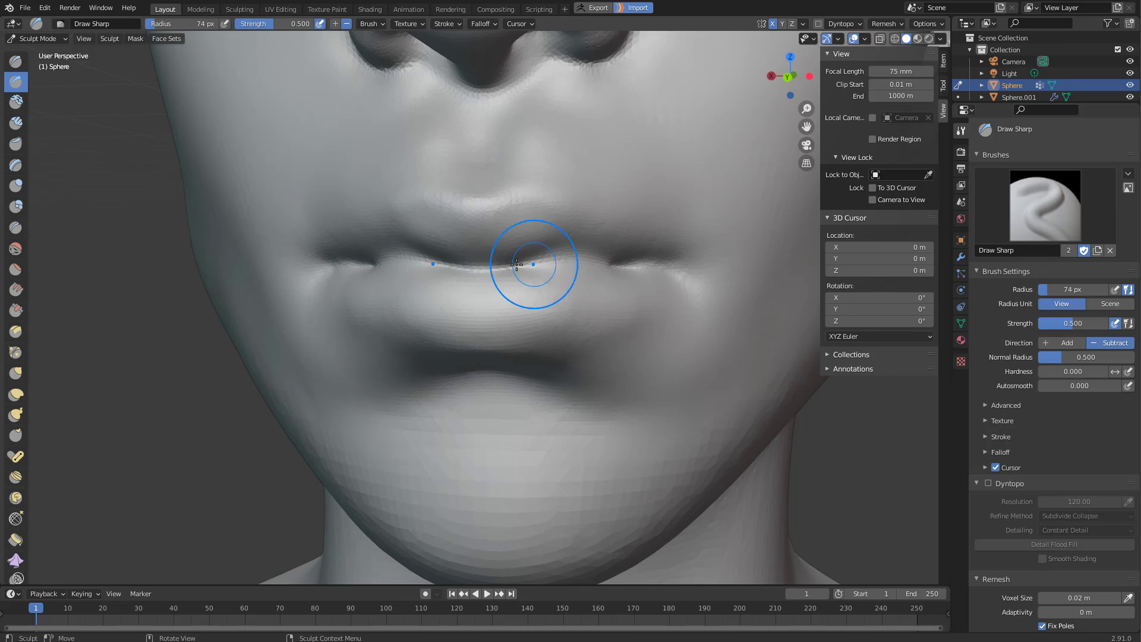
Build up the upper lip with Clay Strips at 79 px radius, smooth it, and sharpen the line between the lips with Draw Sharp.
key(c)
key(f)
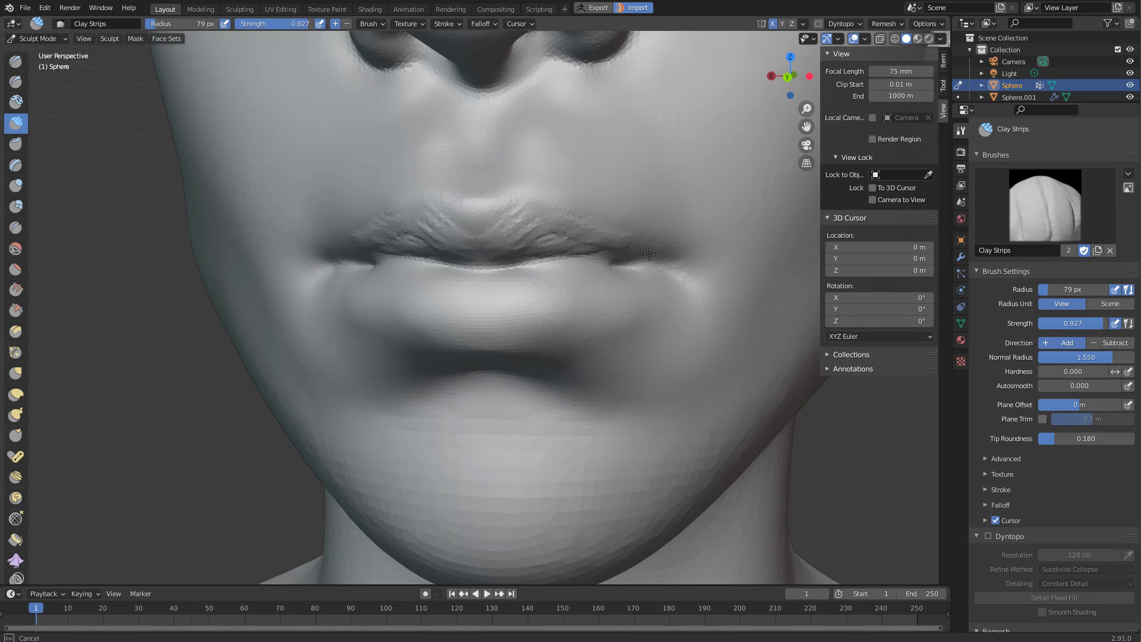
key(x)
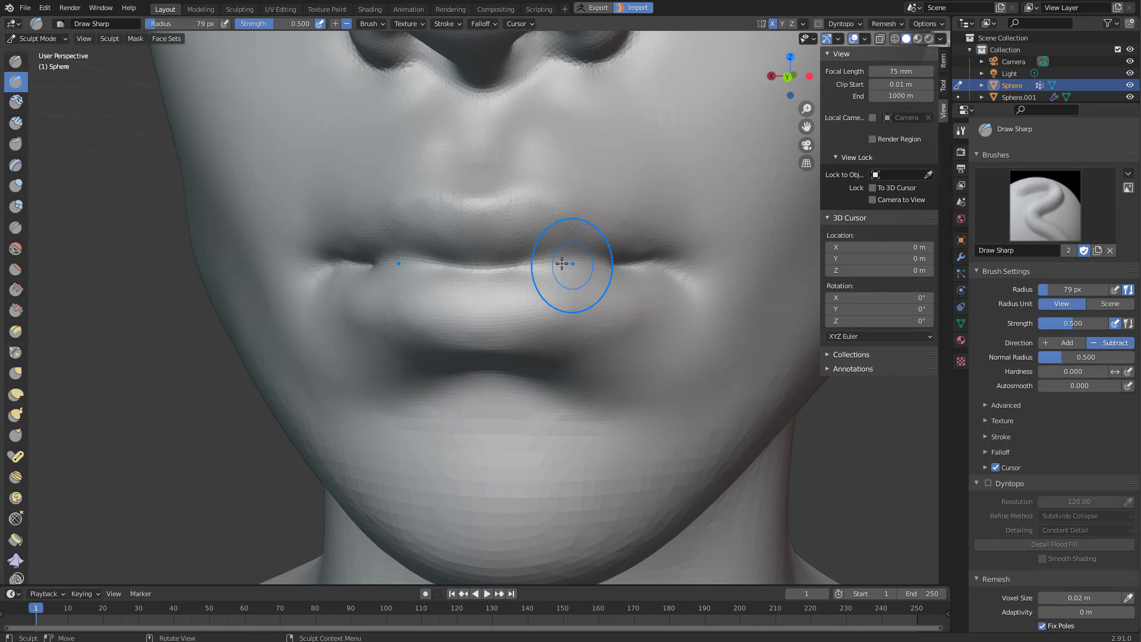
mouse_move(557, 259)
mouse_down()
mouse_move(628, 263)
mouse_move(572, 268)
mouse_up()
Reshape the line between the lips with Grab at 79 px radius and refine it near the mouth corner with Draw Sharp.
mouse_move(572, 268)
middle_down()
mouse_move(540, 303)
mouse_move(505, 262)
middle_up()
key(g)
drag(530, 252, 512, 270)
mouse_move(541, 250)
middle_down()
mouse_move(540, 269)
mouse_move(654, 298)
middle_up()
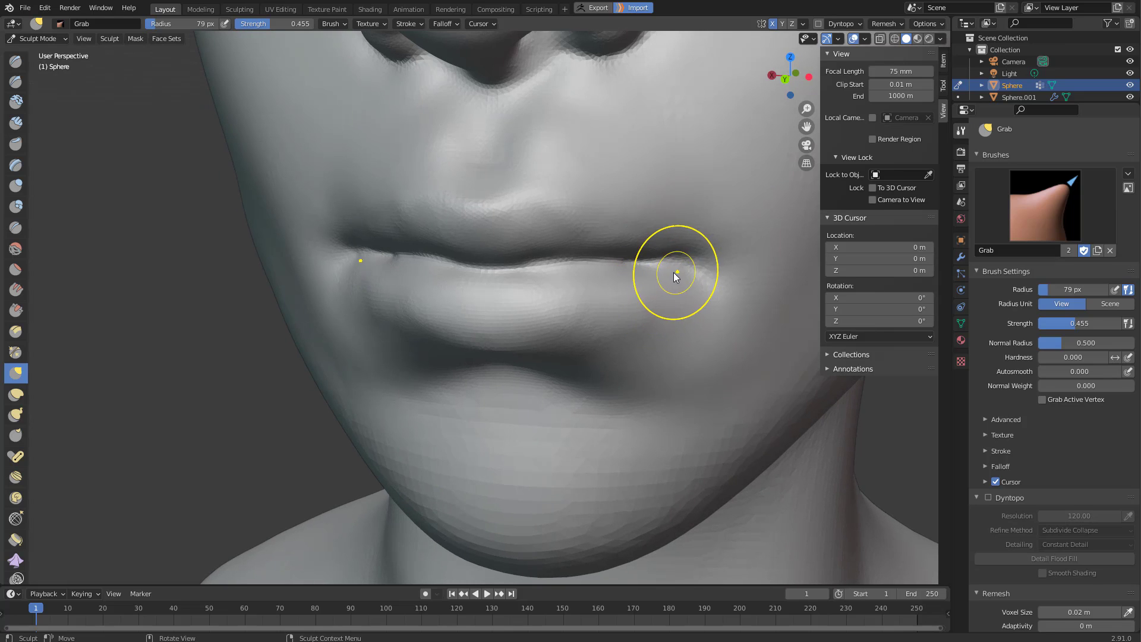
key(shift+x)
drag(666, 262, 630, 270)
Turn on the wireframe overlay to inspect the mesh density around the mouth.
scroll(595, 297, down, 3)
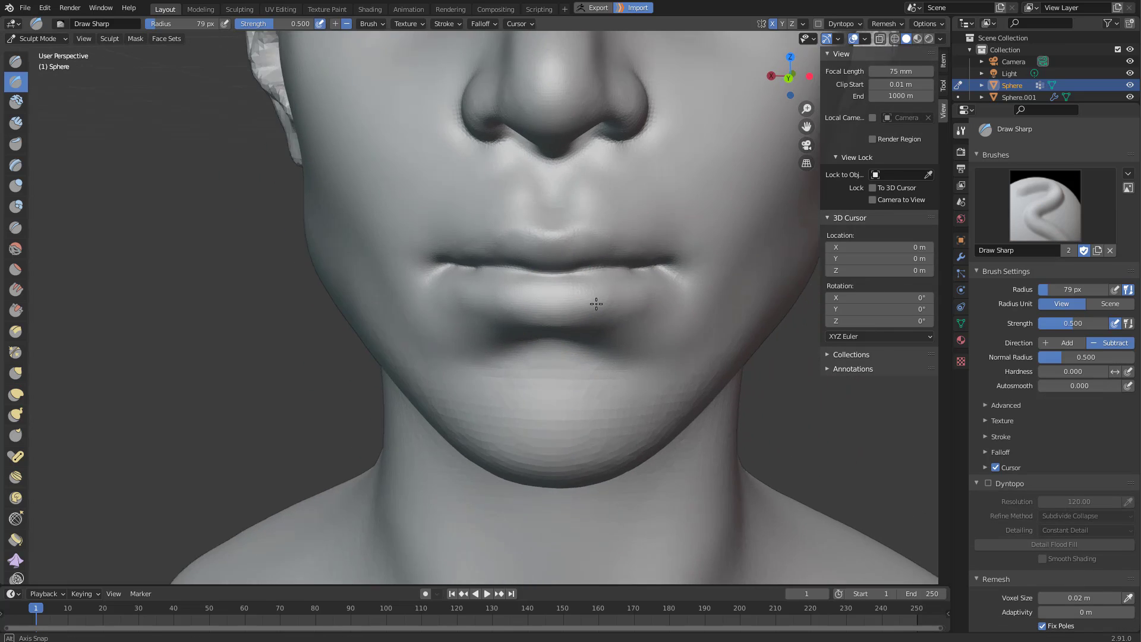
scroll(612, 262, up, 4)
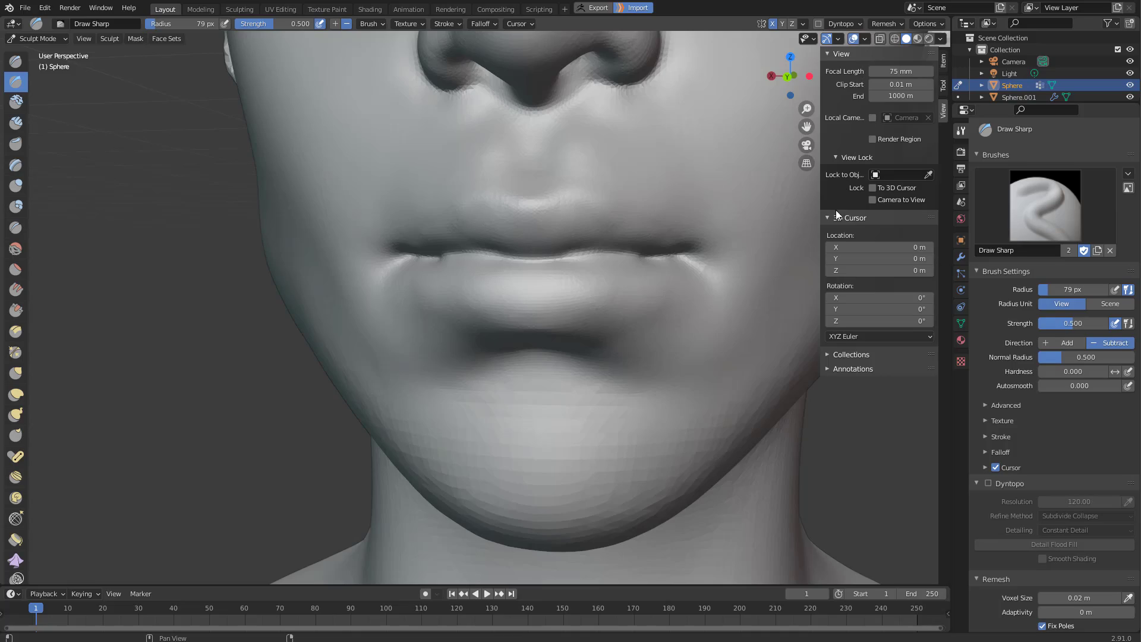
click(838, 39)
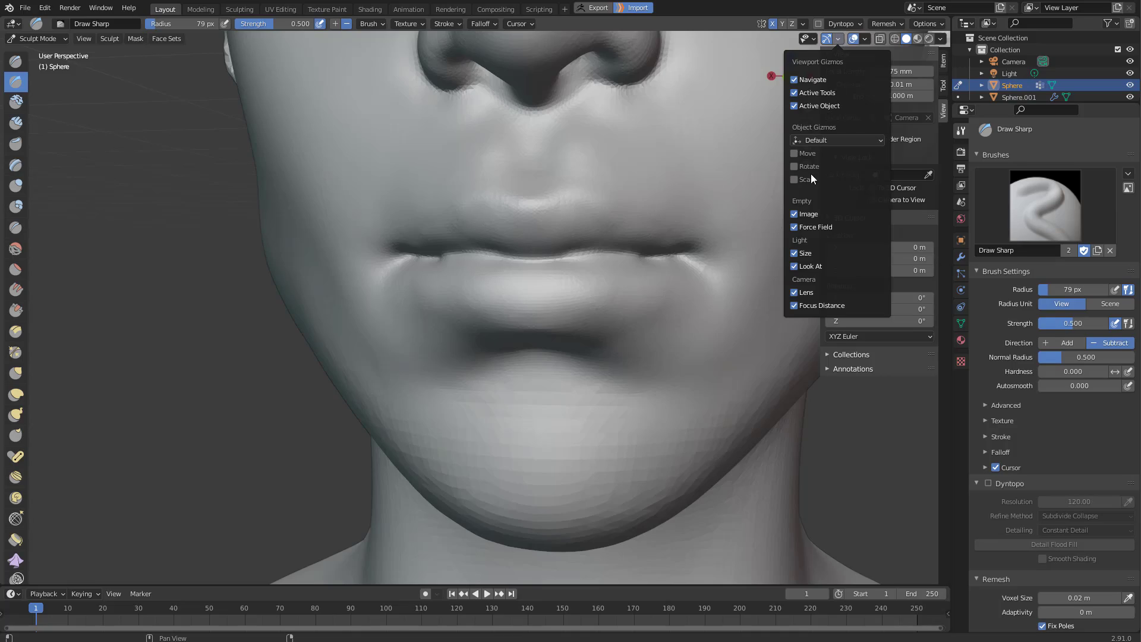
click(866, 39)
click(791, 239)
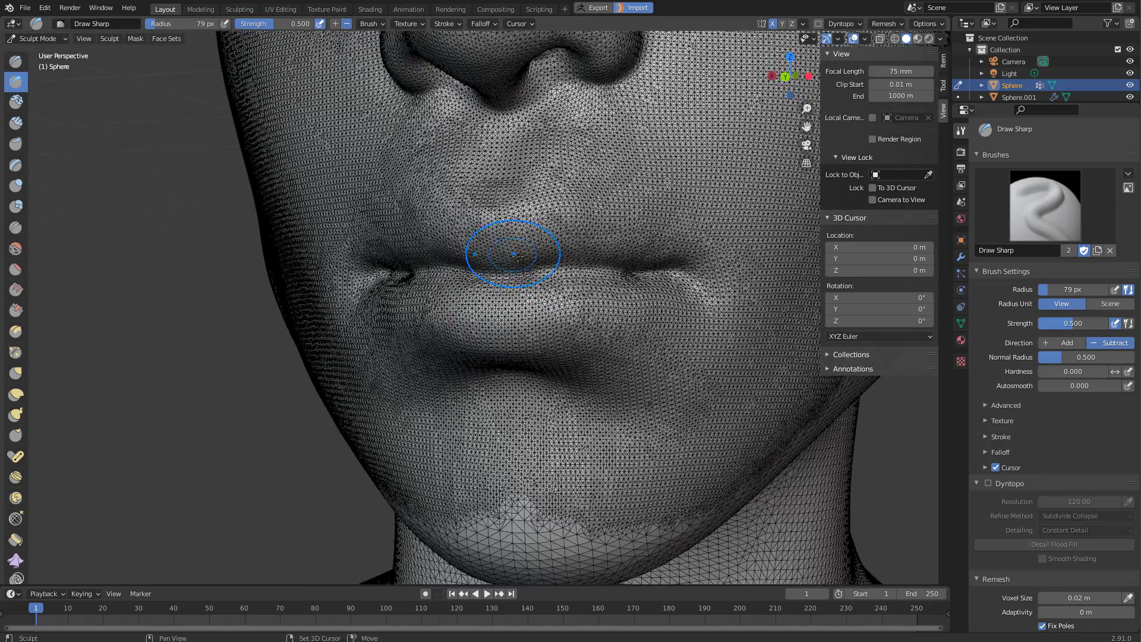
shift+middle_drag(518, 256, 510, 239)
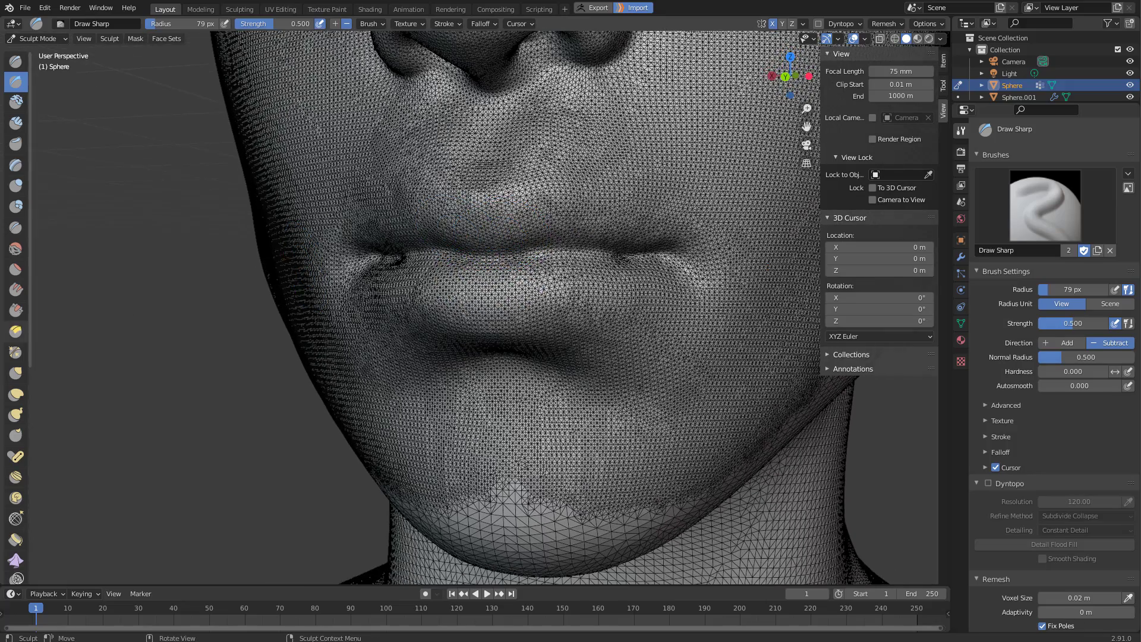
Choose the Simplify brush and enable Dyntopo with a constant detail resolution of 200.
key(shift+space)
click(311, 166)
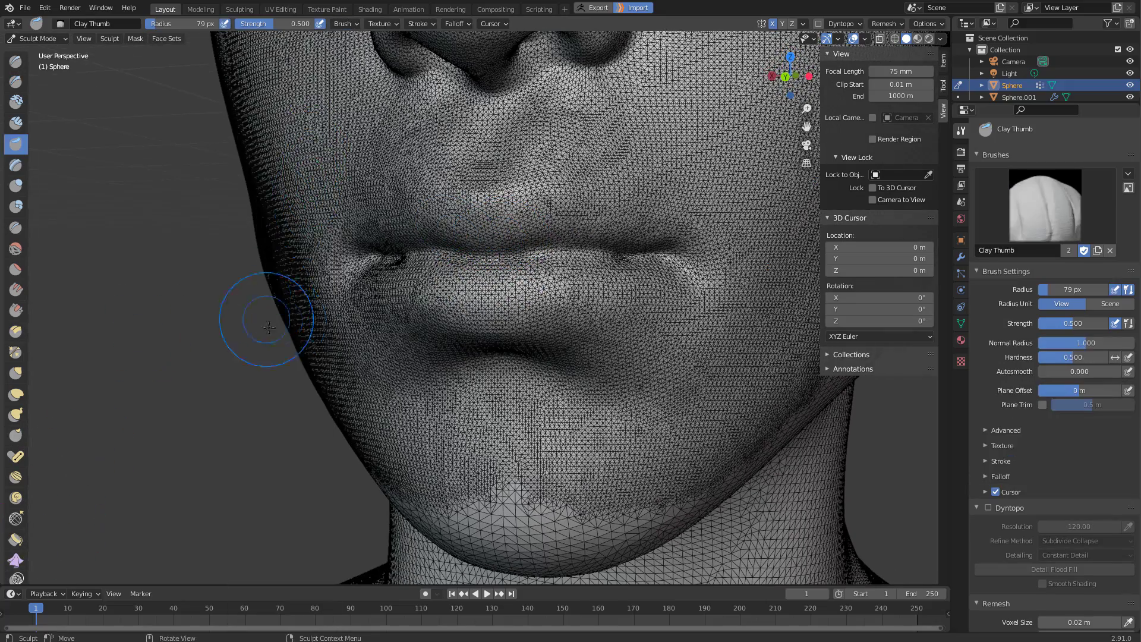
key(shift+space)
click(293, 190)
key(shift+space)
click(271, 259)
key(shift+space)
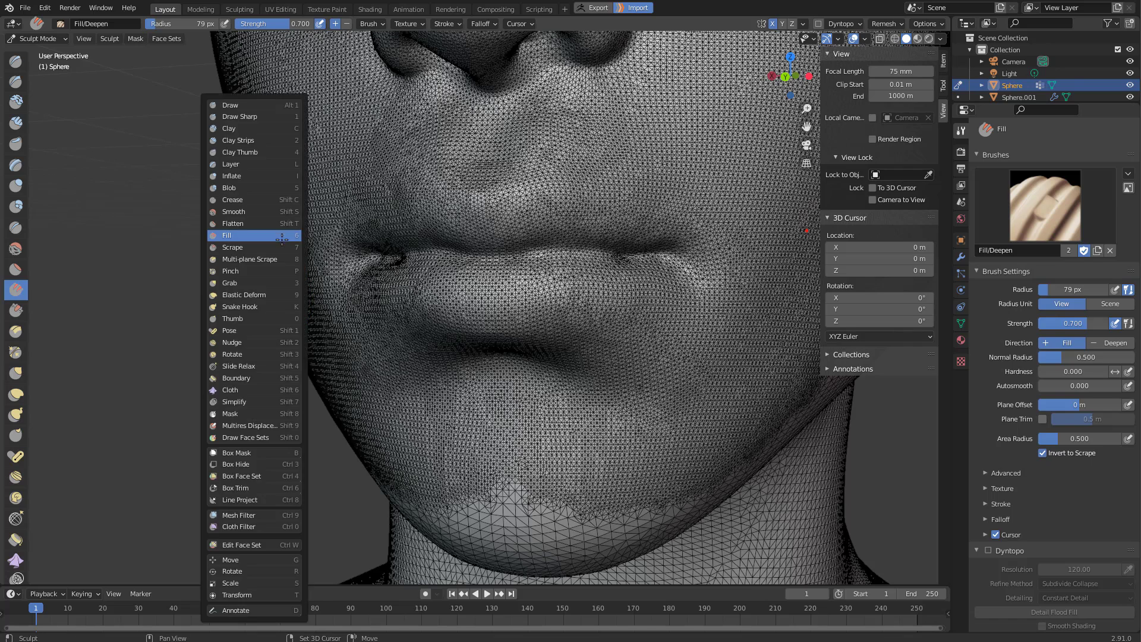
click(244, 247)
key(shift+space)
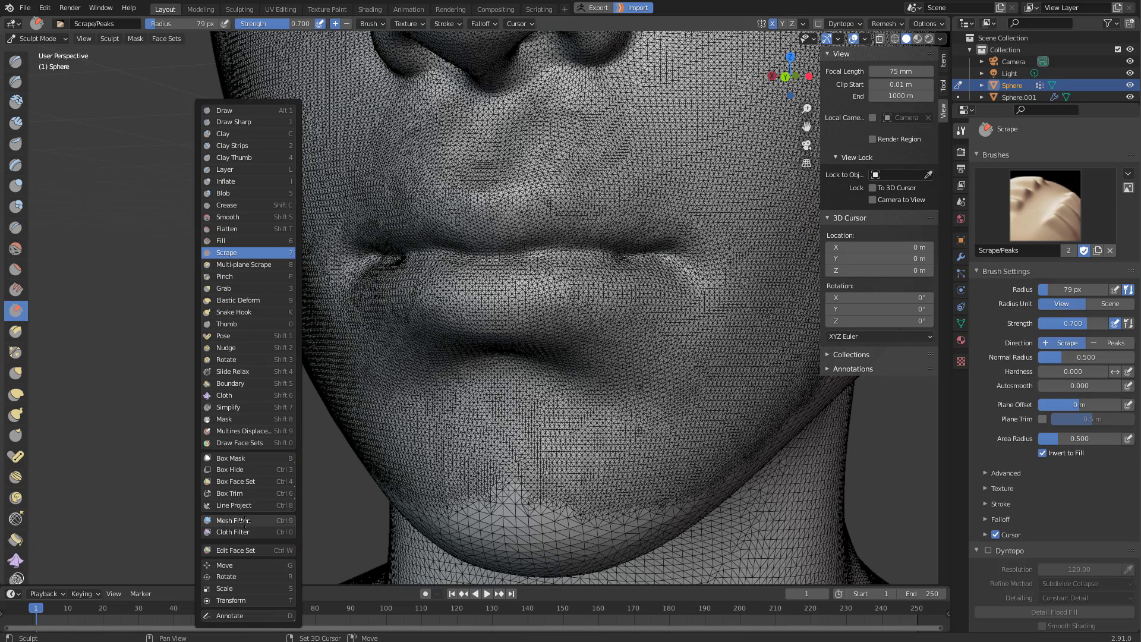
click(228, 408)
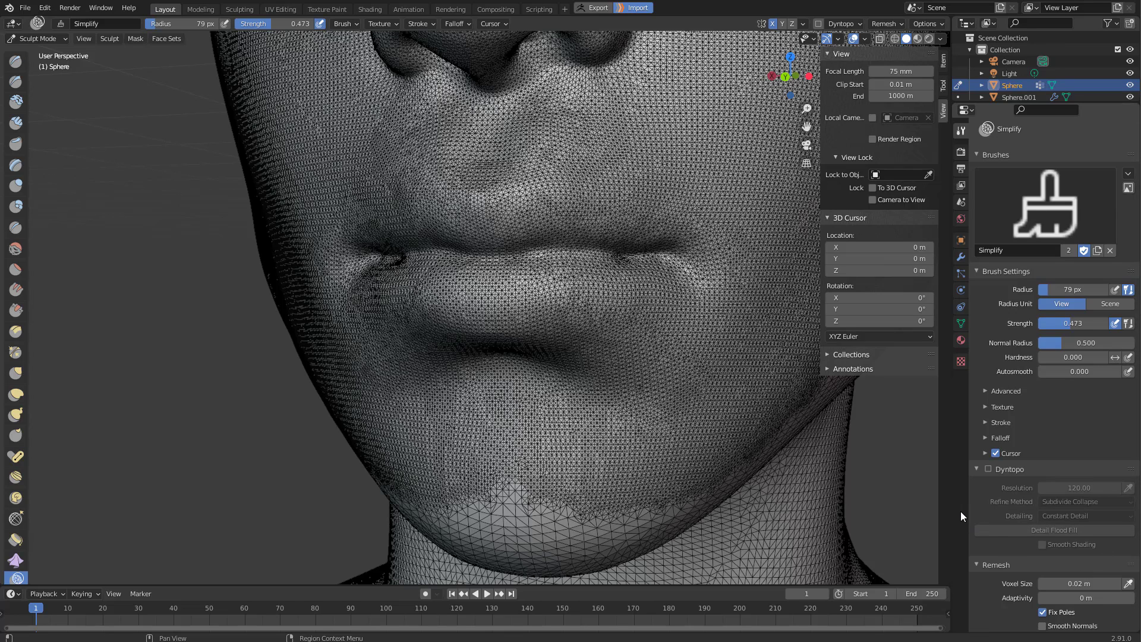
click(987, 469)
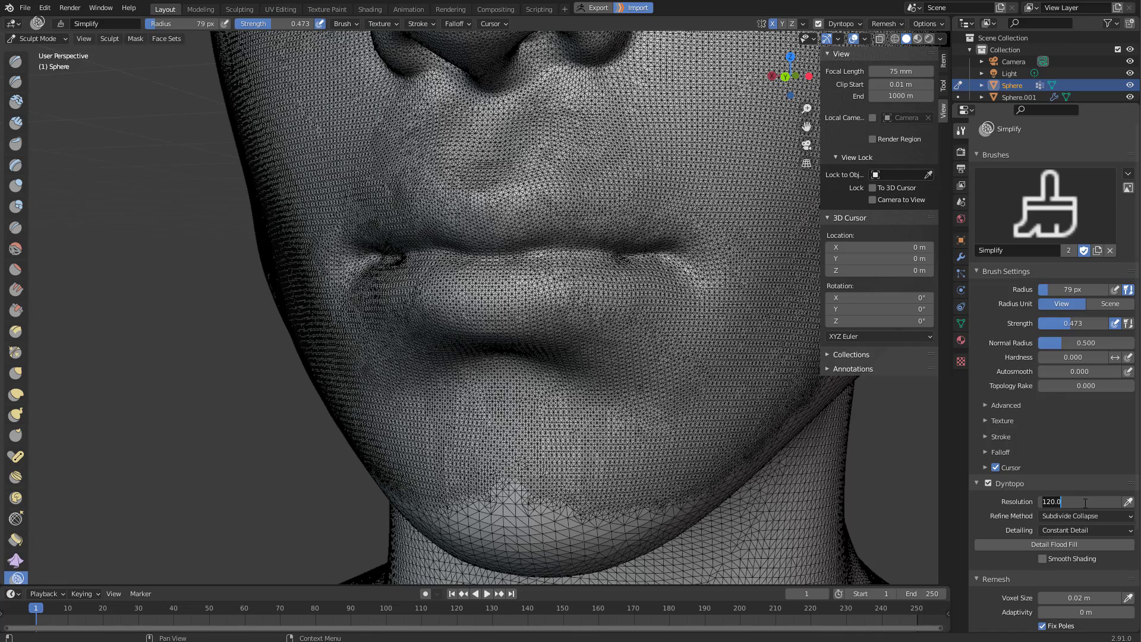
key(Return)
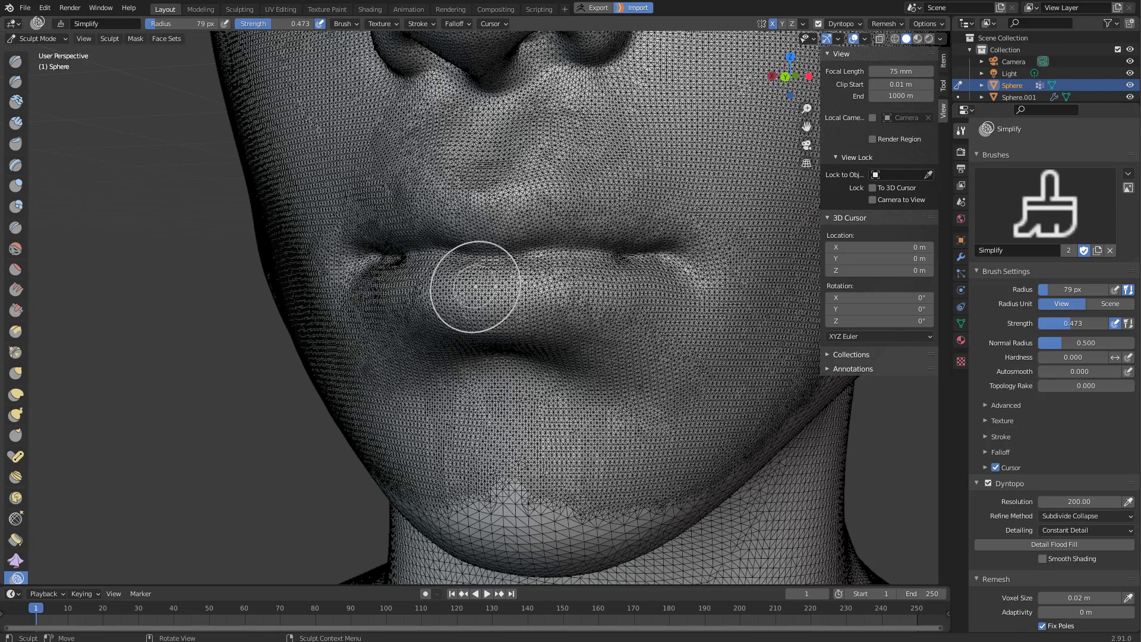
Refine the mesh across the lips and surrounding mouth area with the Simplify brush at 176 px radius.
key(f)
click(583, 260)
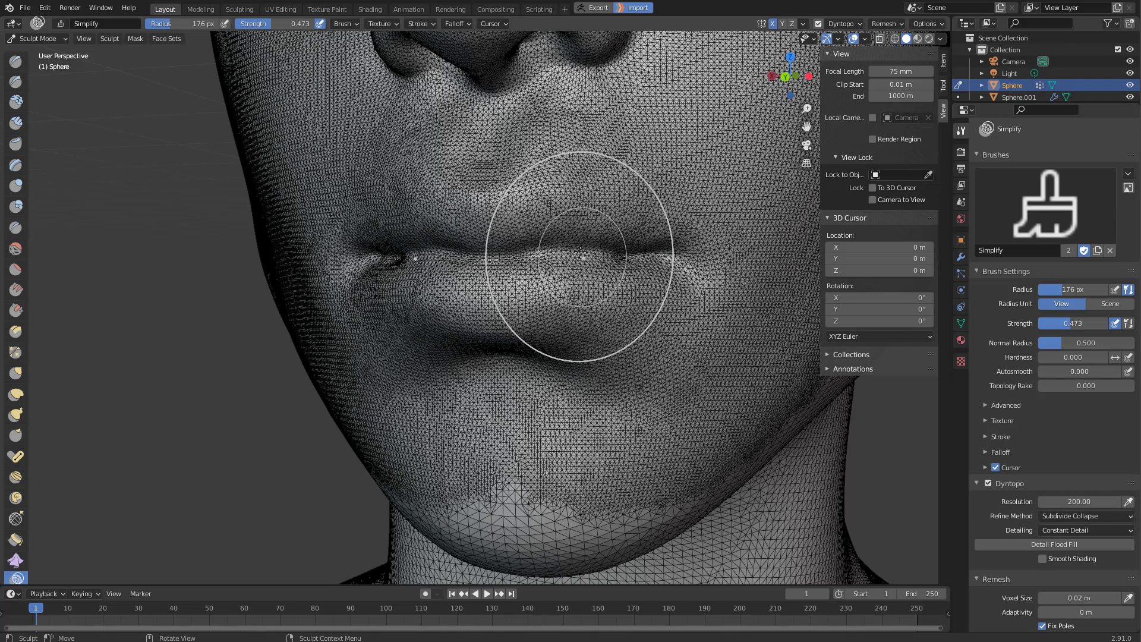
mouse_move(535, 205)
mouse_down()
mouse_move(588, 211)
mouse_move(428, 250)
mouse_move(630, 285)
mouse_move(505, 332)
mouse_move(576, 360)
mouse_move(630, 357)
mouse_move(696, 250)
mouse_move(654, 179)
mouse_move(562, 175)
mouse_up()
mouse_move(535, 212)
mouse_down()
mouse_move(690, 380)
mouse_move(677, 339)
mouse_move(713, 336)
mouse_up()
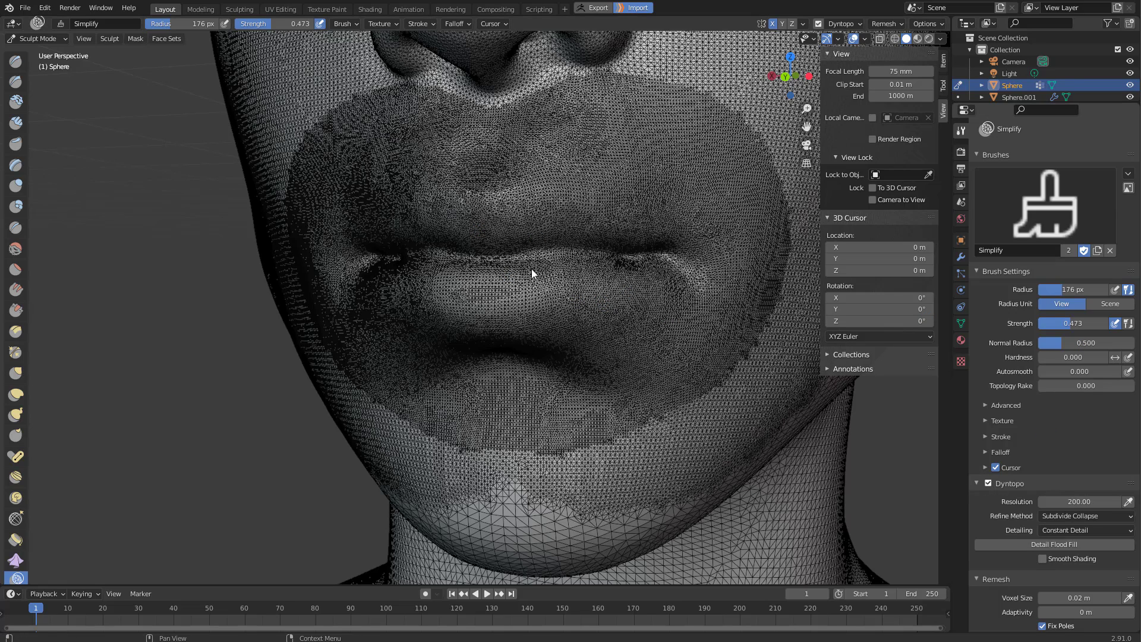
Turn off Dyntopo and hide the wireframe overlay.
mouse_move(533, 268)
middle_down()
mouse_move(559, 268)
mouse_move(537, 265)
middle_up()
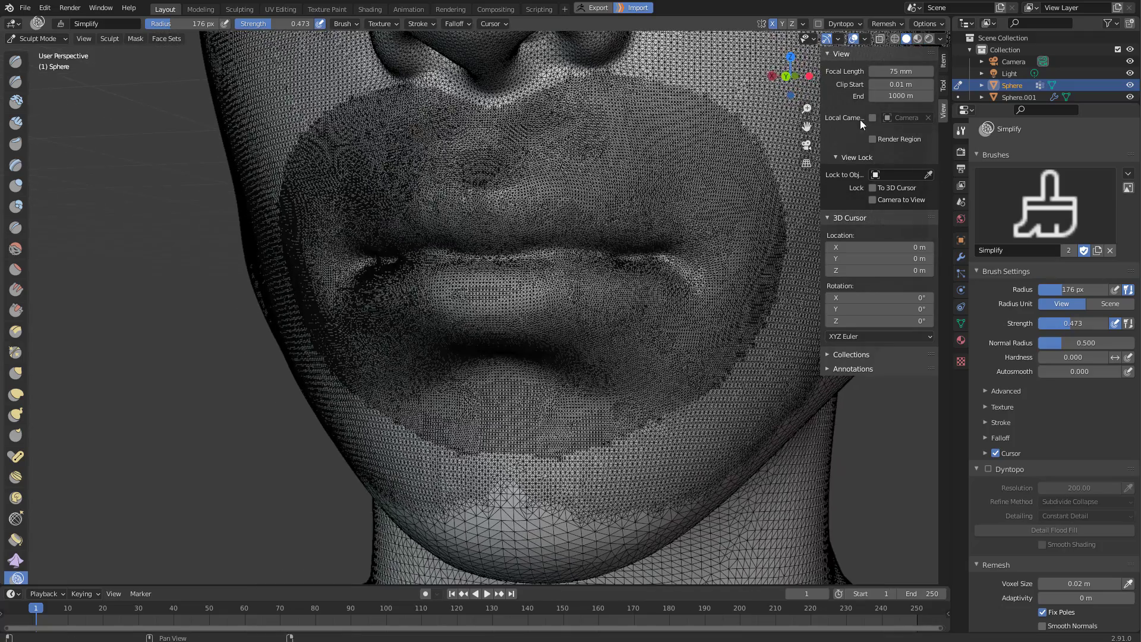
click(865, 39)
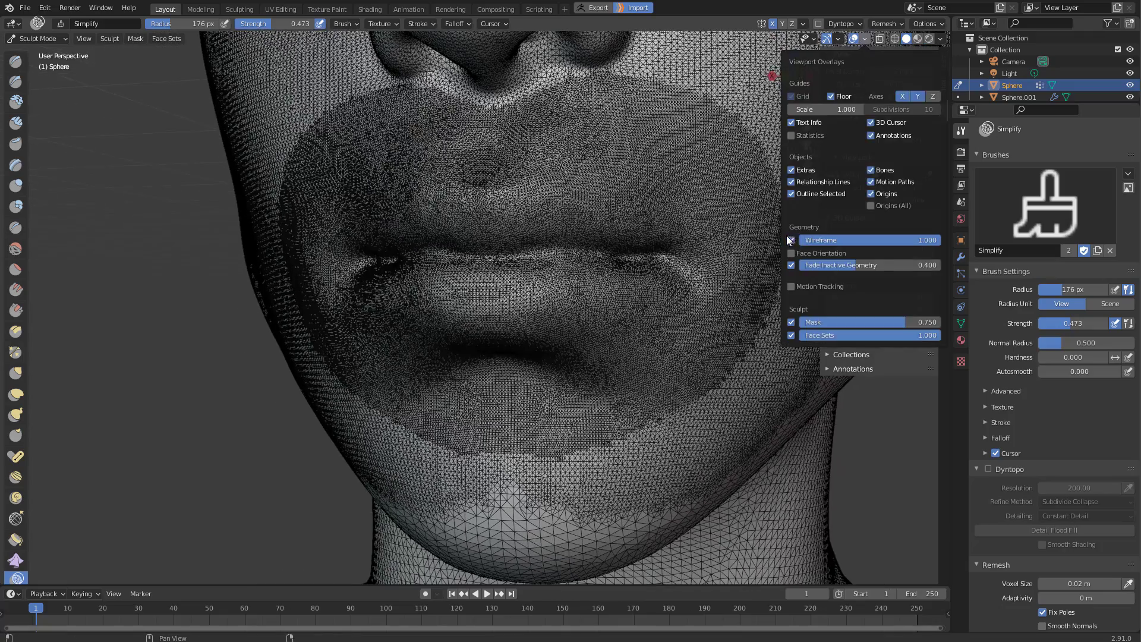
click(865, 39)
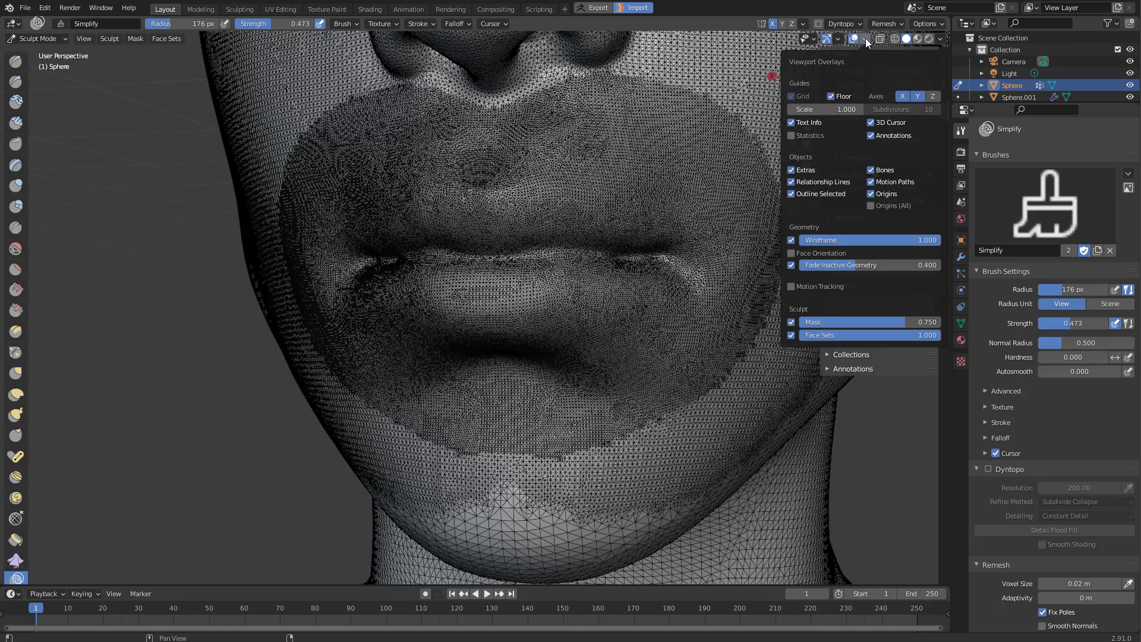
click(791, 239)
Carve the first mirrored vertical creases into the upper lip with Draw Sharp at 84 px radius.
scroll(553, 295, up, 4)
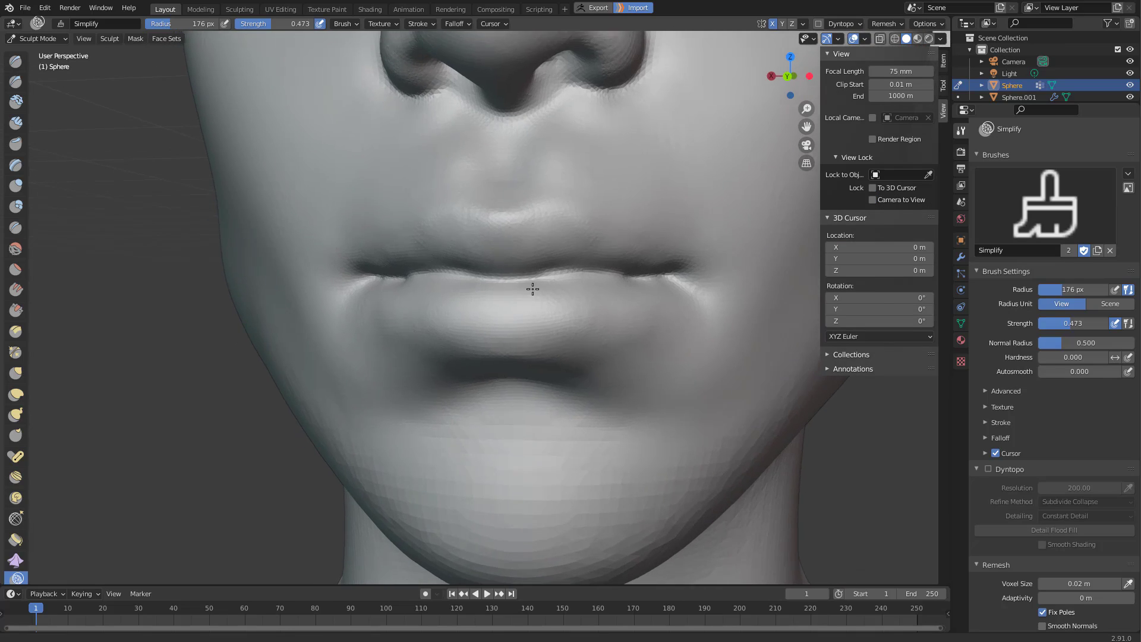
scroll(556, 232, up, 1)
key(f)
click(520, 246)
key(2)
key(f)
click(512, 226)
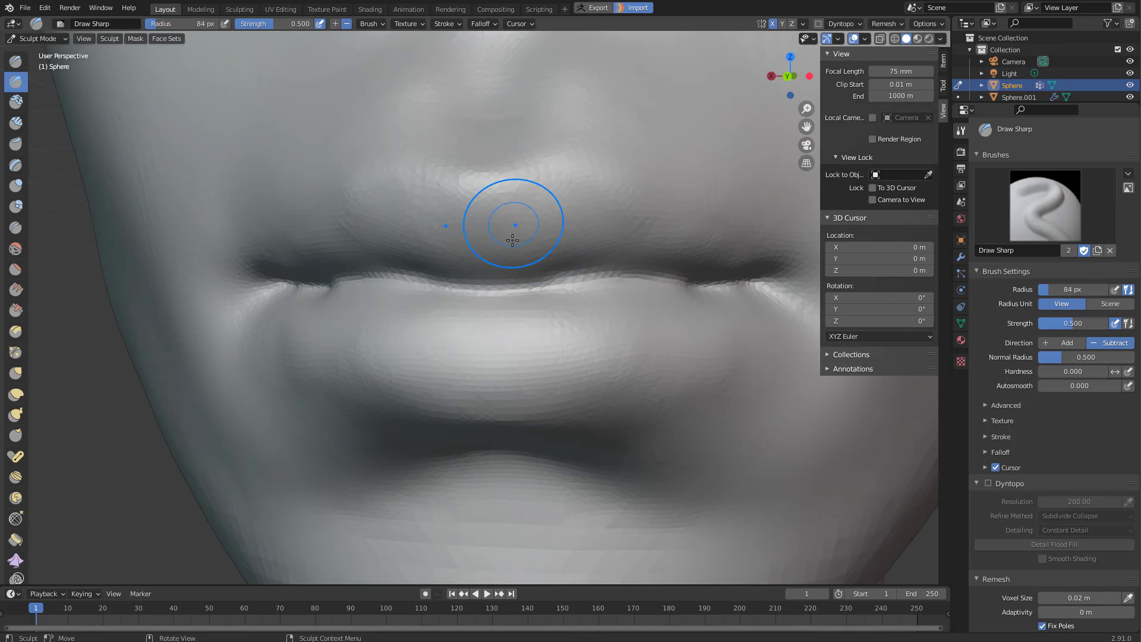
drag(527, 255, 556, 183)
drag(553, 189, 531, 253)
Add finer mirrored creases across the upper lip from its centre to the mouth corners with Draw Sharp at 41 px radius.
key(f)
click(600, 246)
key(f)
click(488, 251)
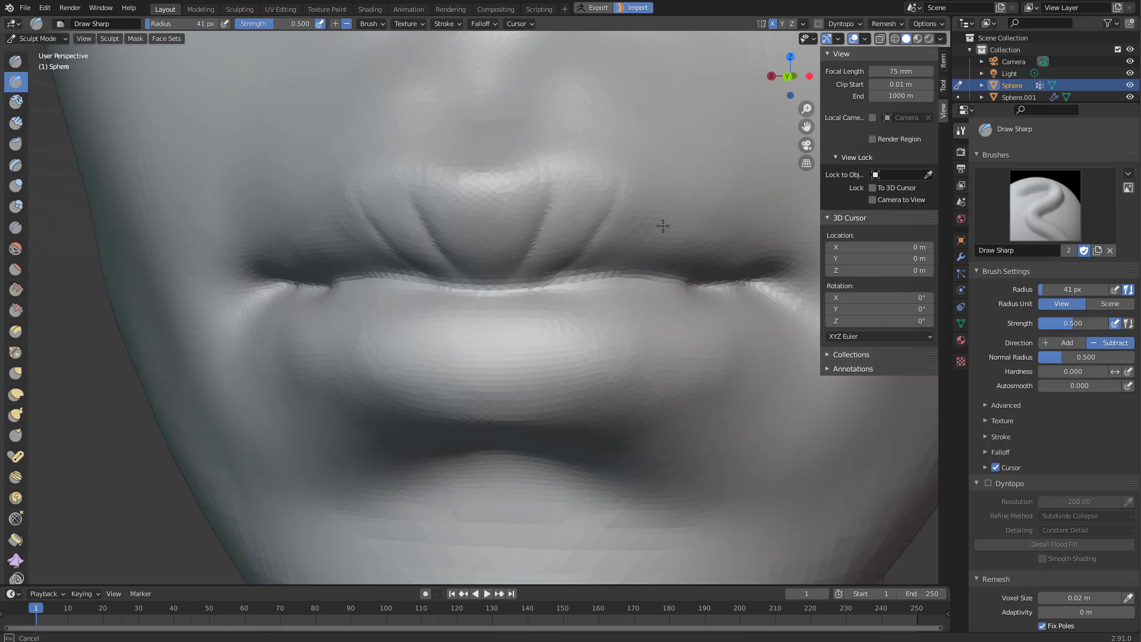
drag(663, 226, 674, 215)
drag(596, 272, 660, 190)
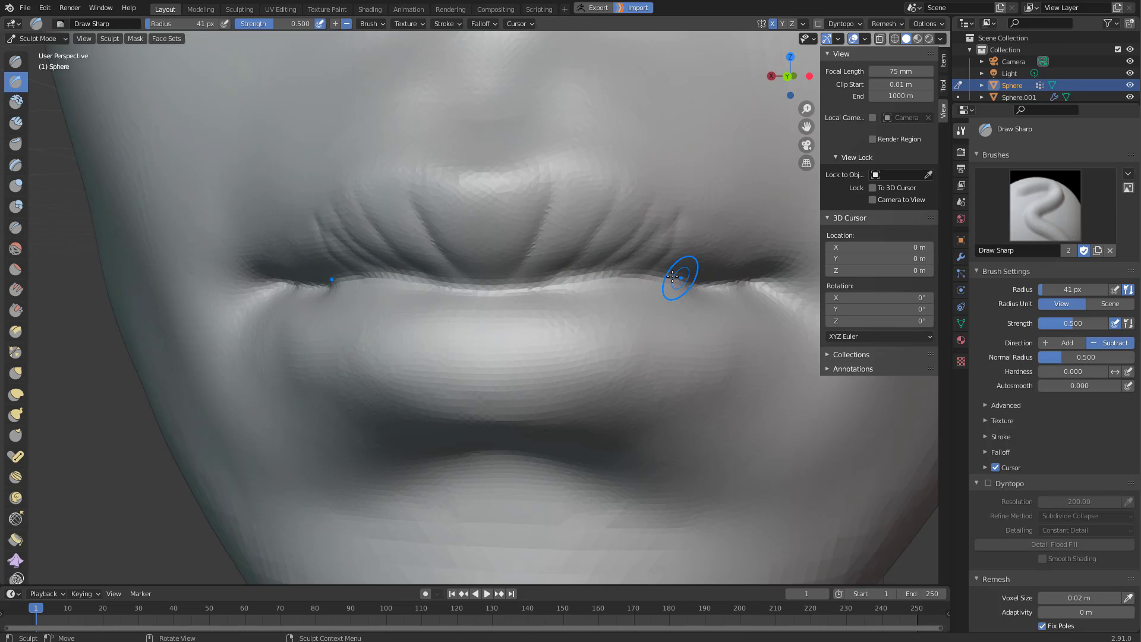
drag(679, 274, 718, 233)
drag(577, 176, 528, 276)
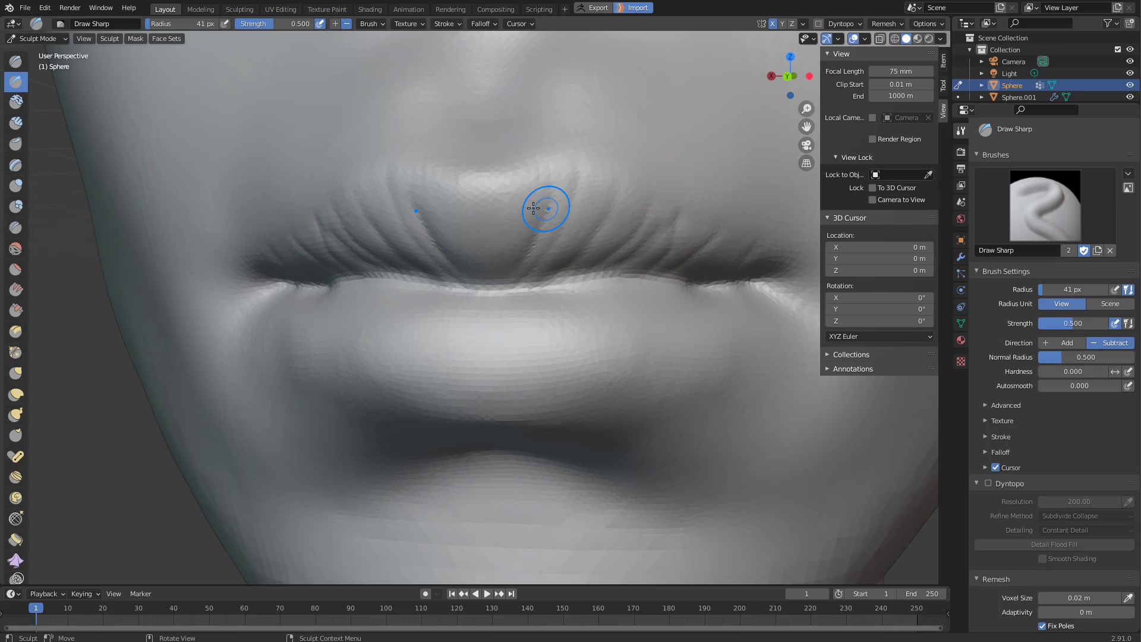
drag(517, 175, 481, 281)
mouse_move(570, 283)
mouse_down()
mouse_move(656, 223)
mouse_move(652, 201)
mouse_up()
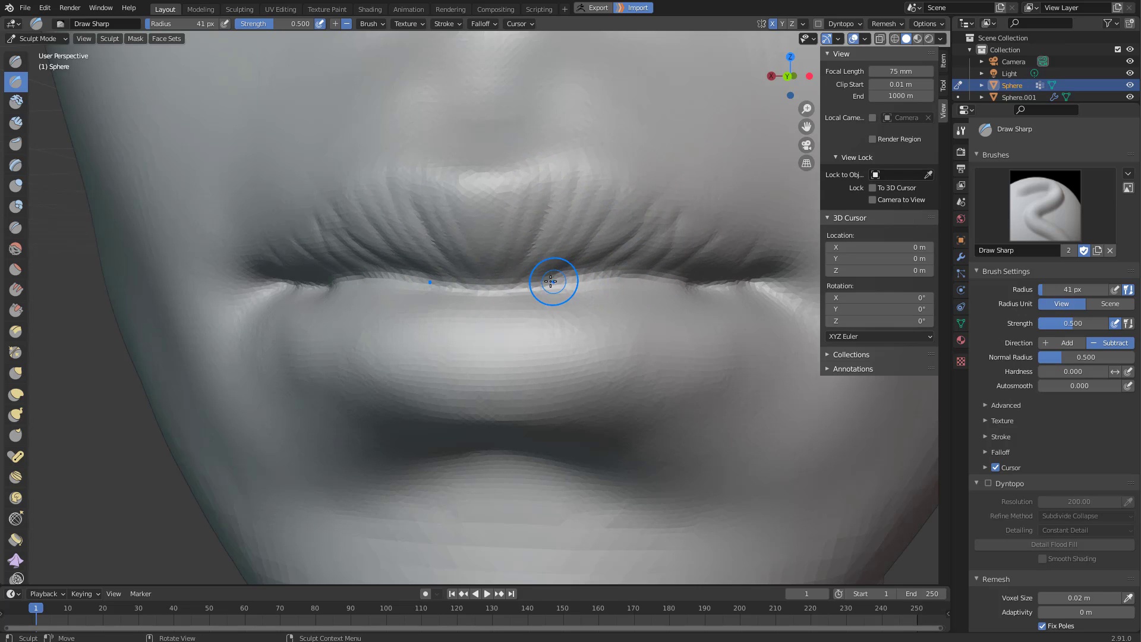
Sharpen the parting line between the lips from the centre toward the mouth corners with Draw Sharp at 41 px radius.
drag(497, 288, 643, 279)
drag(624, 278, 754, 282)
drag(572, 274, 601, 274)
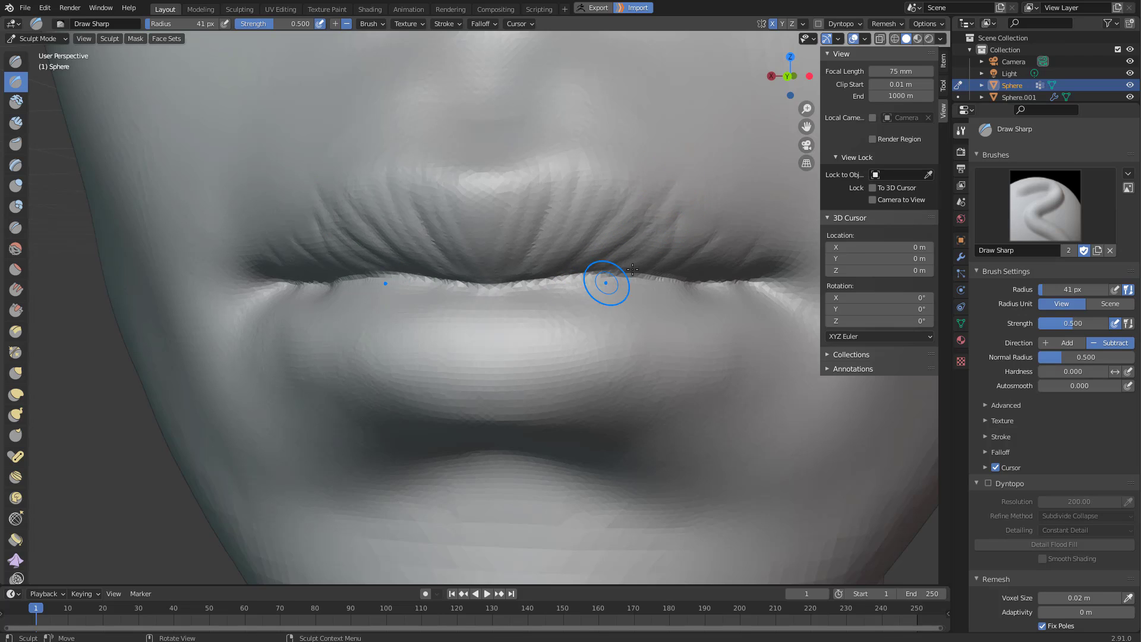
Carve finer mirrored creases near the mouth corners and across the upper lip with Draw Sharp at 15 px and 30 px radius.
key(f)
click(675, 218)
key(f)
click(711, 215)
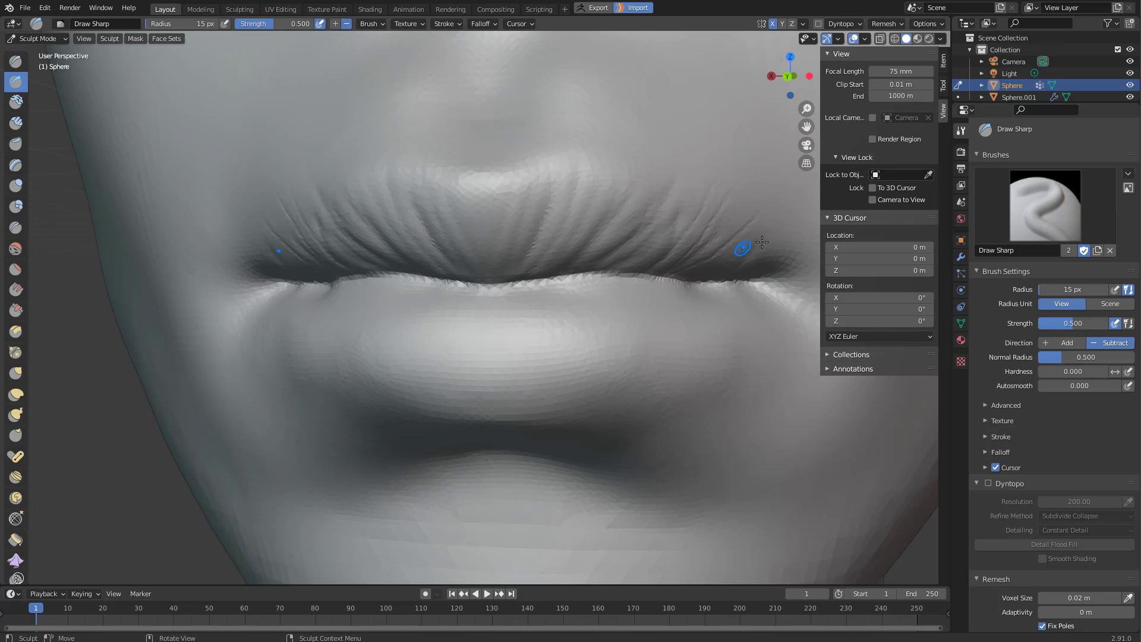
key(f)
click(667, 181)
key(f)
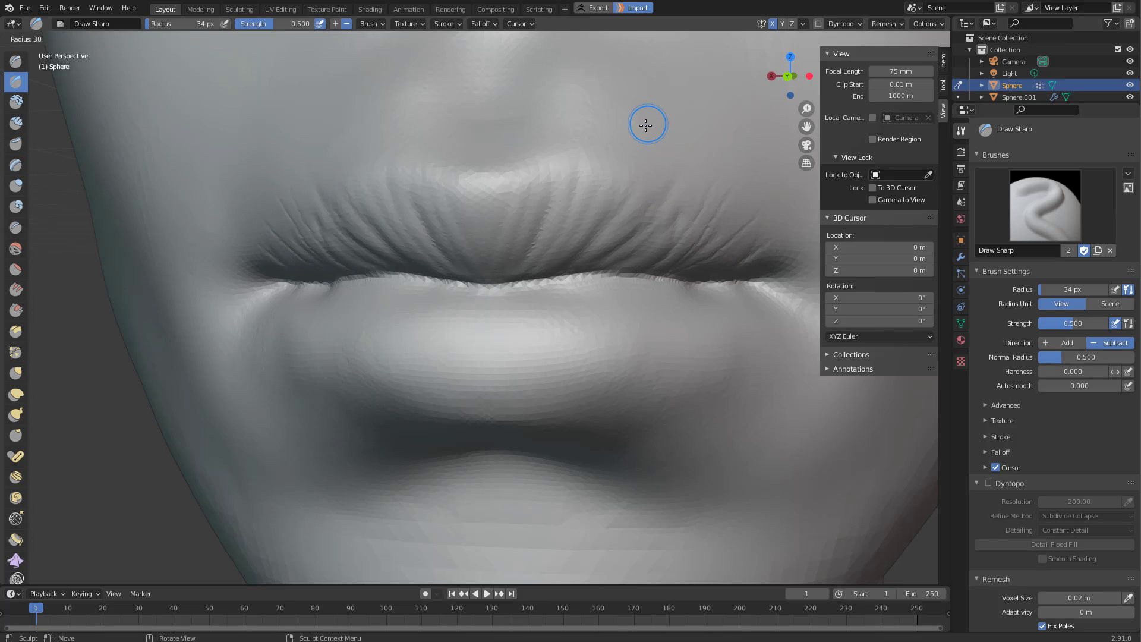
click(645, 124)
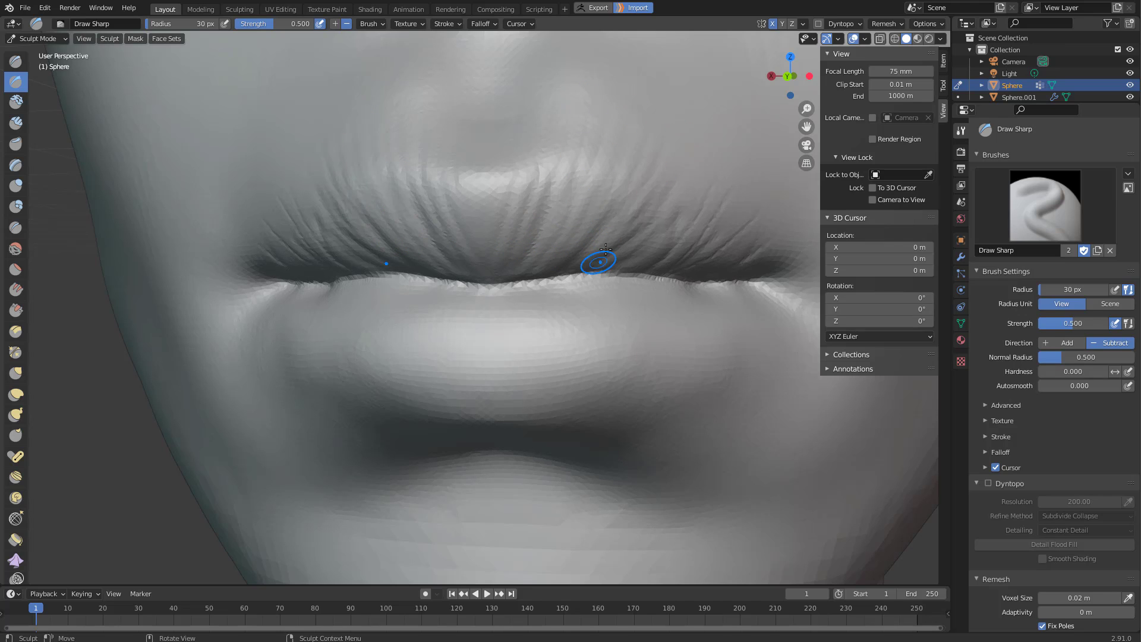
mouse_move(672, 282)
middle_down()
mouse_move(713, 279)
mouse_move(660, 262)
middle_up()
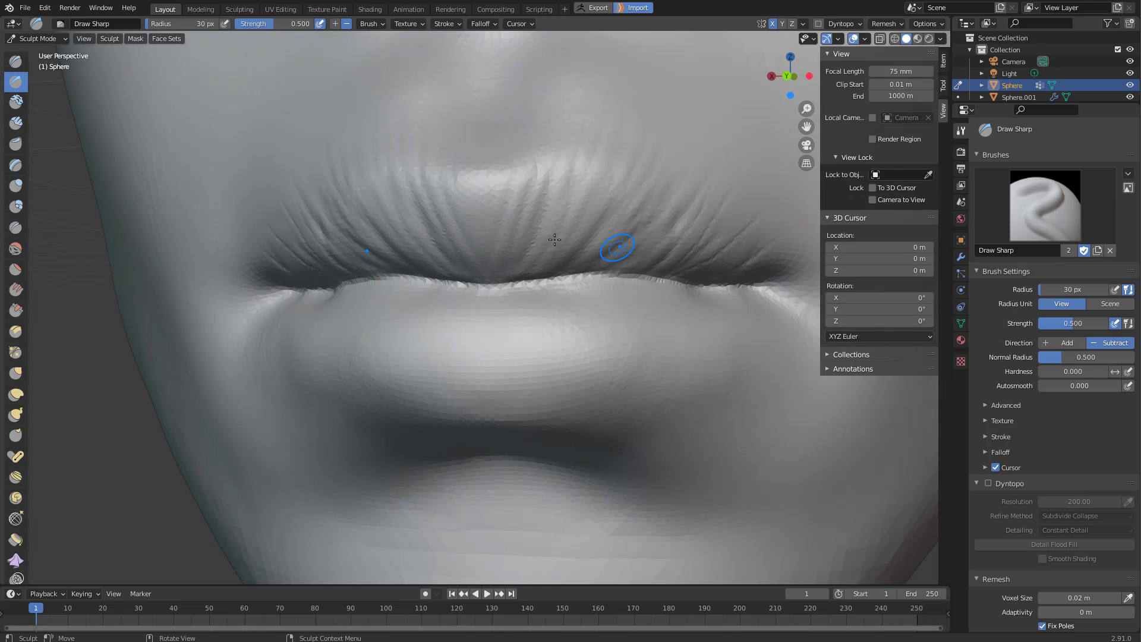
Add volume to the upper lip between the creases with the Draw brush at 113 px radius.
key(f)
click(489, 149)
key(f)
click(545, 235)
middle_drag(545, 234, 527, 239)
key(x)
key(f)
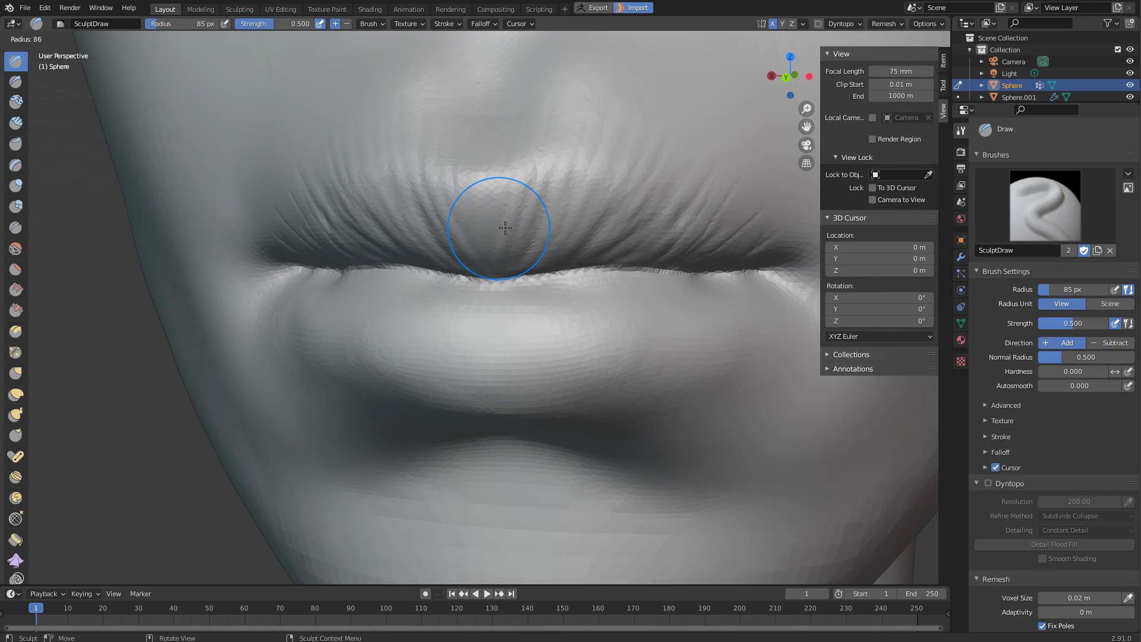
click(505, 229)
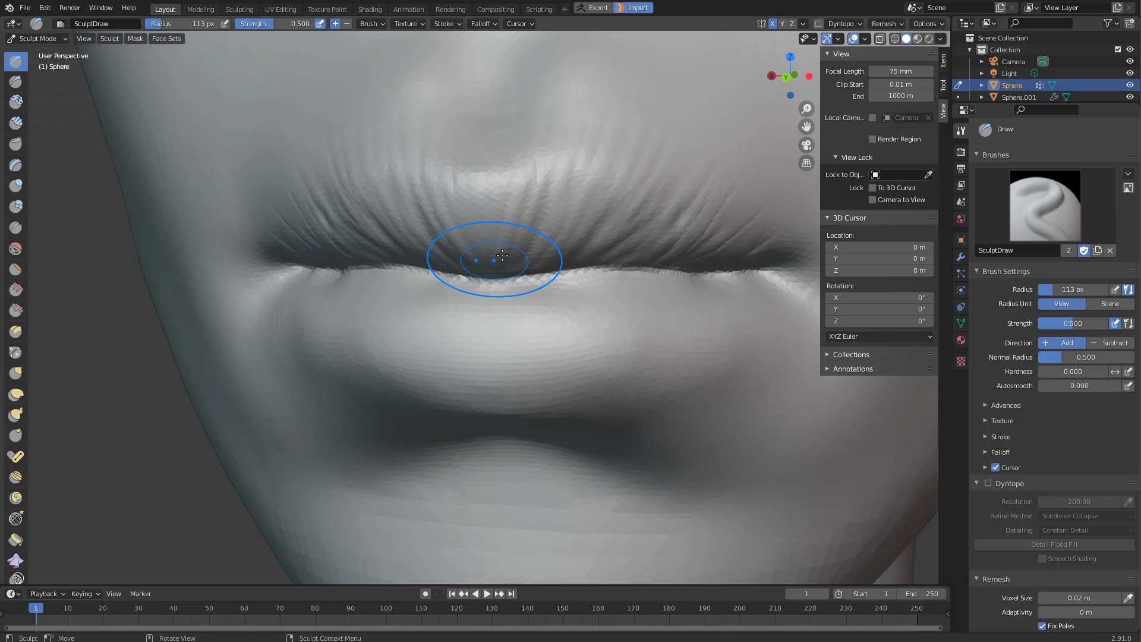
mouse_move(625, 219)
mouse_down()
mouse_move(603, 250)
mouse_move(630, 260)
mouse_up()
mouse_move(641, 230)
middle_down()
mouse_move(659, 234)
mouse_move(635, 246)
middle_up()
Extend the mirrored upper-lip creases toward the mouth corners with Draw Sharp at 52 px radius.
key(f)
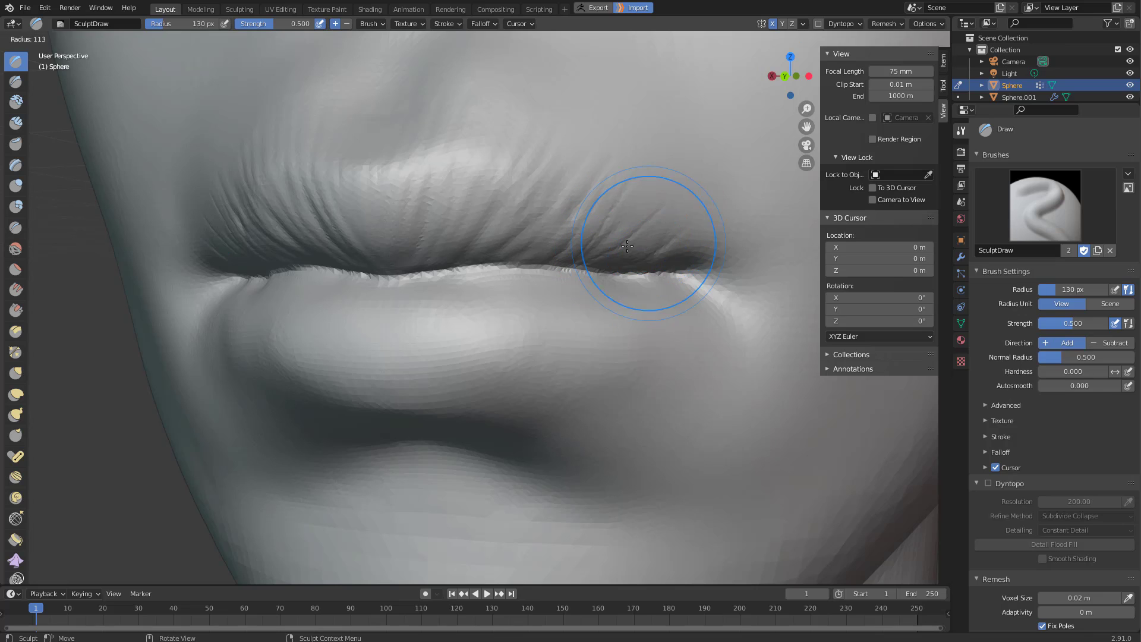
click(616, 246)
key(f)
click(637, 237)
key(2)
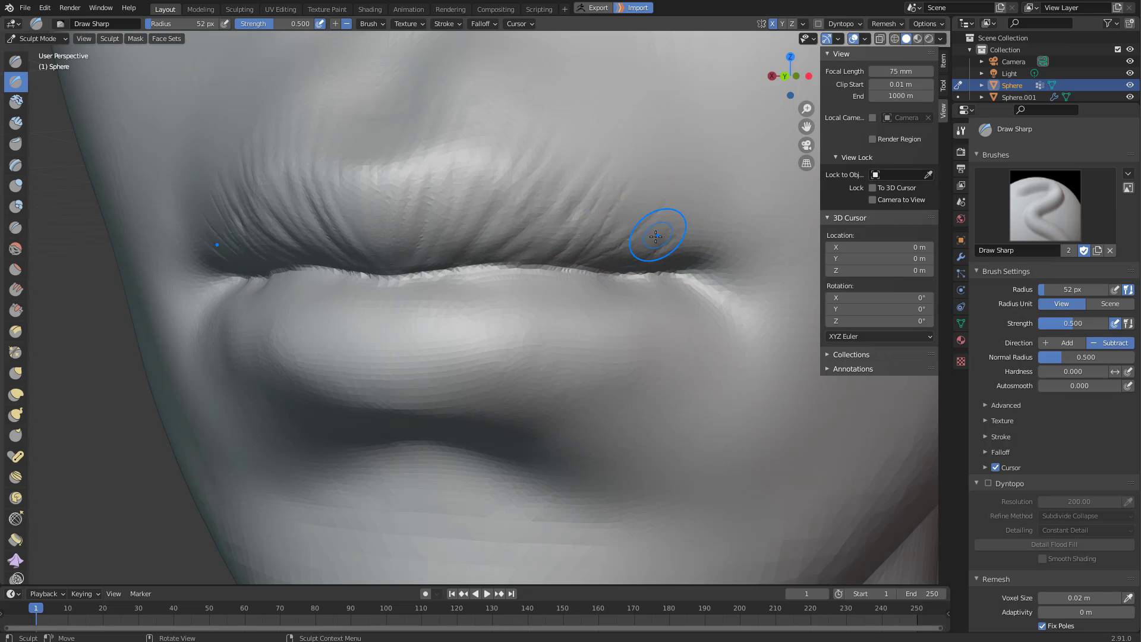
key(f)
click(638, 241)
Raise the ridge along the centre of the upper lip's border with the Draw brush at 59 px radius.
key(f)
click(619, 230)
key(x)
drag(381, 182, 416, 166)
drag(335, 186, 426, 172)
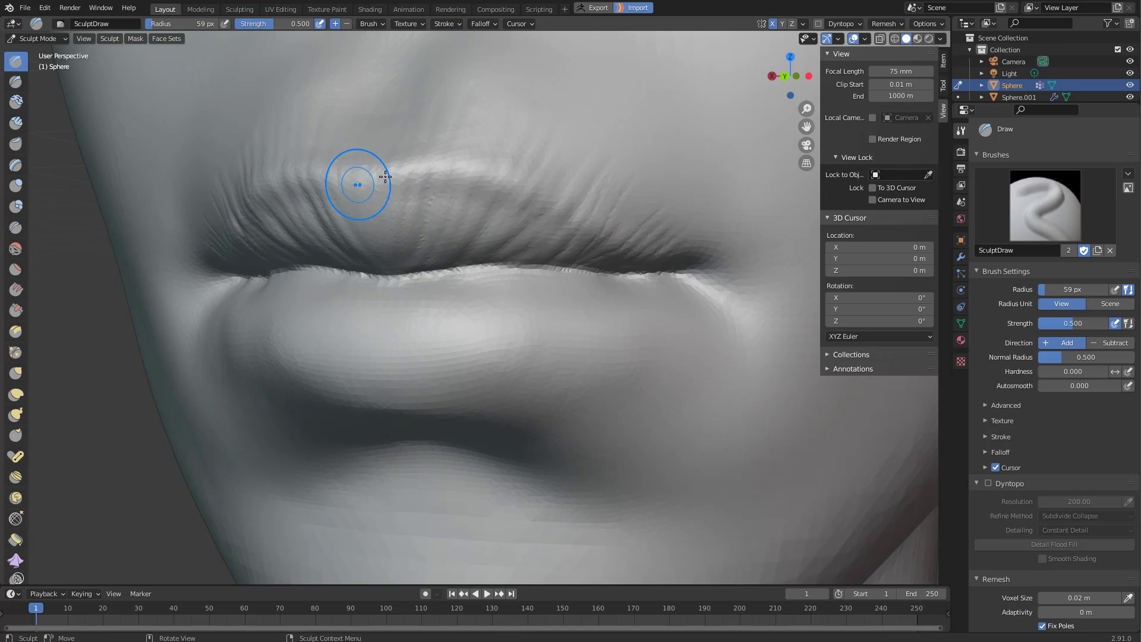
middle_drag(385, 177, 455, 257)
Reshape the peaks of the upper lip's border with Grab, at 84 px and at 126 px radius.
mouse_move(459, 210)
middle_down()
mouse_move(446, 191)
mouse_move(487, 226)
middle_up()
key(f)
click(484, 237)
key(g)
drag(475, 218, 466, 201)
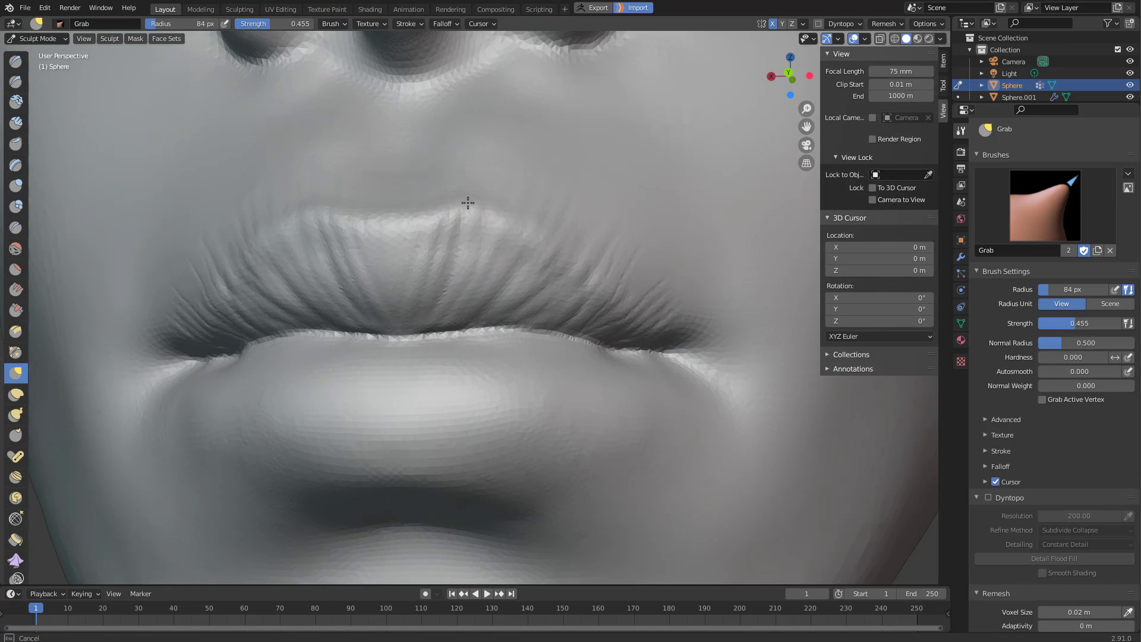
mouse_move(448, 229)
middle_down()
mouse_move(446, 240)
mouse_move(466, 224)
mouse_move(446, 224)
mouse_move(489, 265)
mouse_move(407, 204)
mouse_move(459, 188)
middle_up()
key(f)
click(466, 238)
key(f)
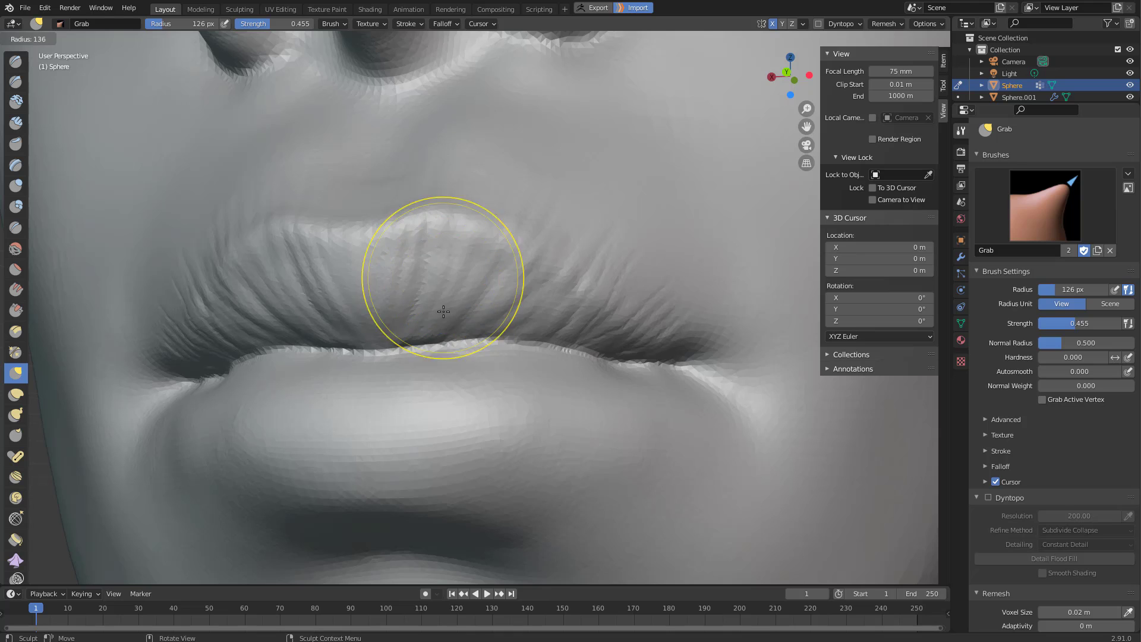
click(415, 302)
middle_drag(413, 299, 446, 306)
Refine and soften the crease ends above the upper lip's border with Draw Sharp at 44 px and 72 px radius.
key(d)
key(f)
click(510, 226)
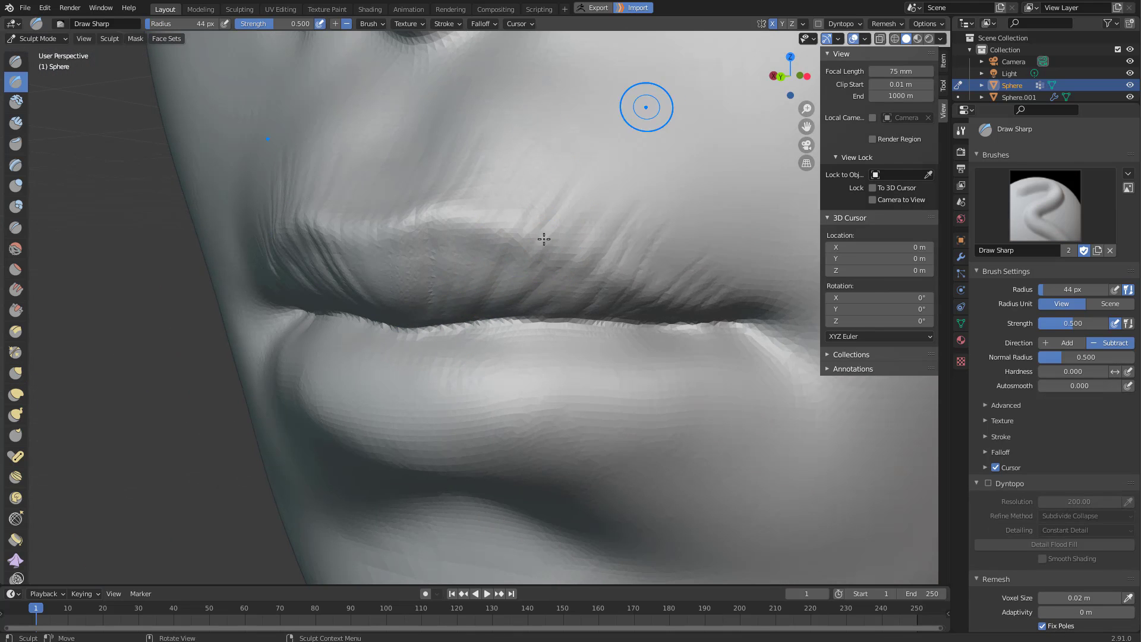
key(f)
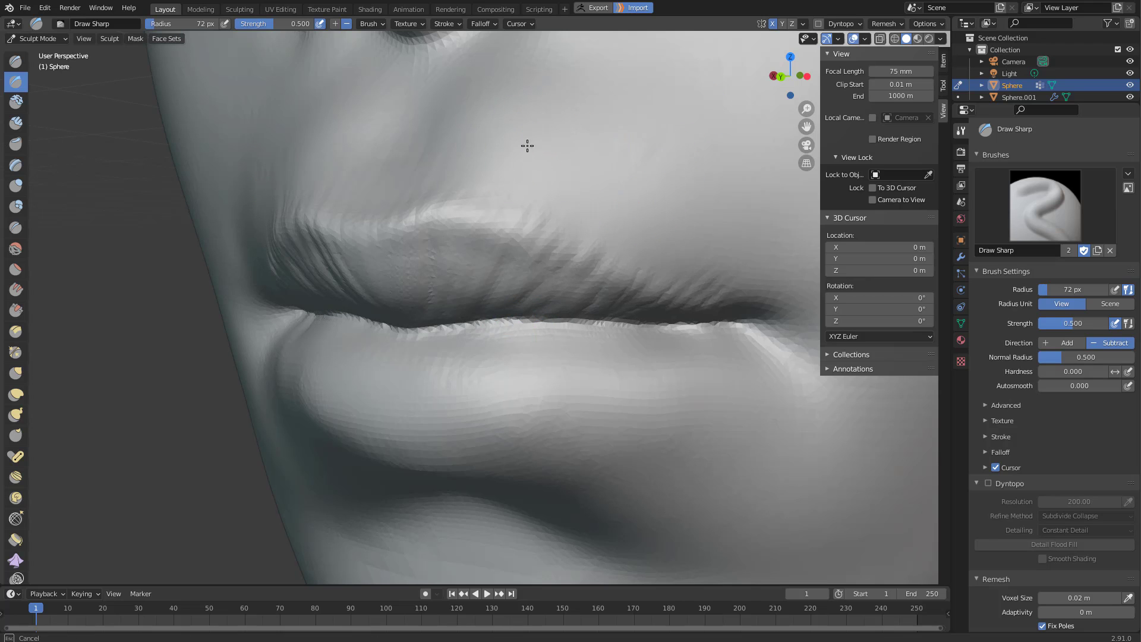
Build up the mirrored philtrum ridges from the nose base toward the upper lip with Clay Strips at 101 px radius.
mouse_move(449, 157)
middle_down()
mouse_move(481, 188)
mouse_move(454, 183)
mouse_move(550, 220)
mouse_move(582, 188)
mouse_move(563, 148)
middle_up()
key(f)
click(554, 184)
key(x)
mouse_move(515, 217)
middle_down()
mouse_move(476, 232)
mouse_move(591, 237)
mouse_move(522, 173)
middle_up()
key(c)
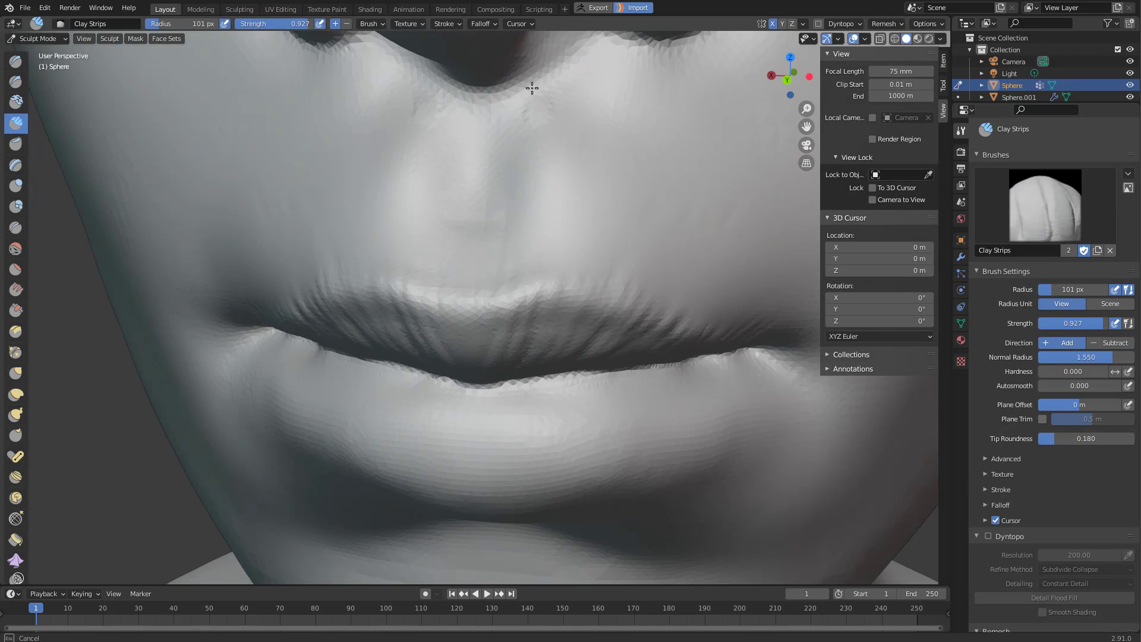
mouse_move(538, 68)
mouse_down()
mouse_move(565, 189)
mouse_move(528, 169)
mouse_up()
Adjust the shape of the philtrum area above the upper lip with Grab at 101 px radius.
key(g)
middle_drag(525, 172, 507, 206)
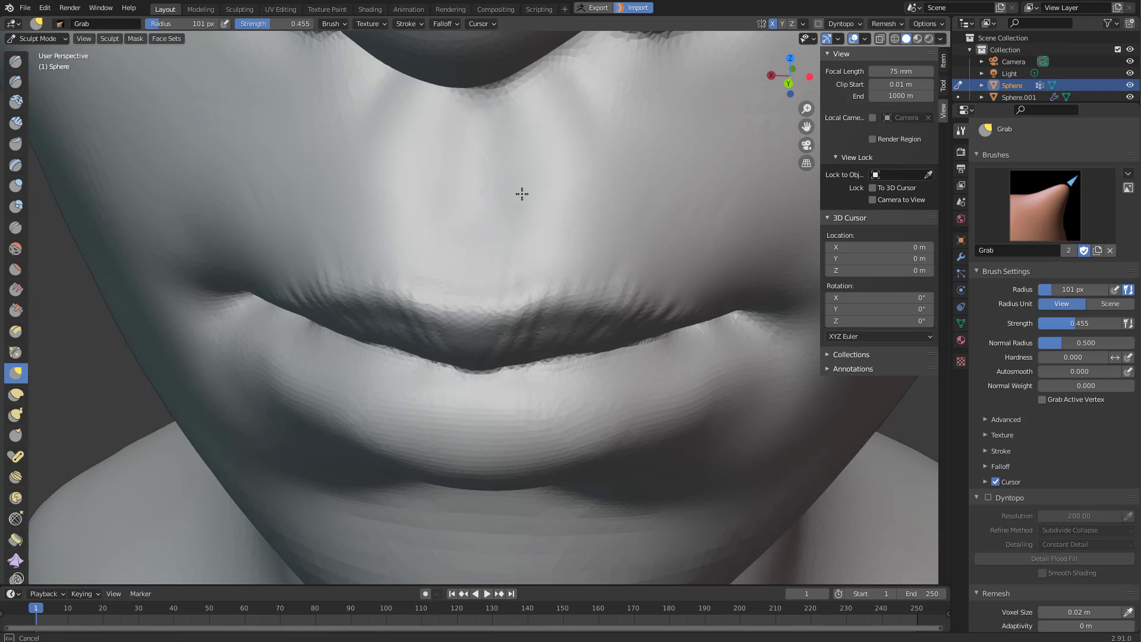
middle_drag(716, 199, 584, 156)
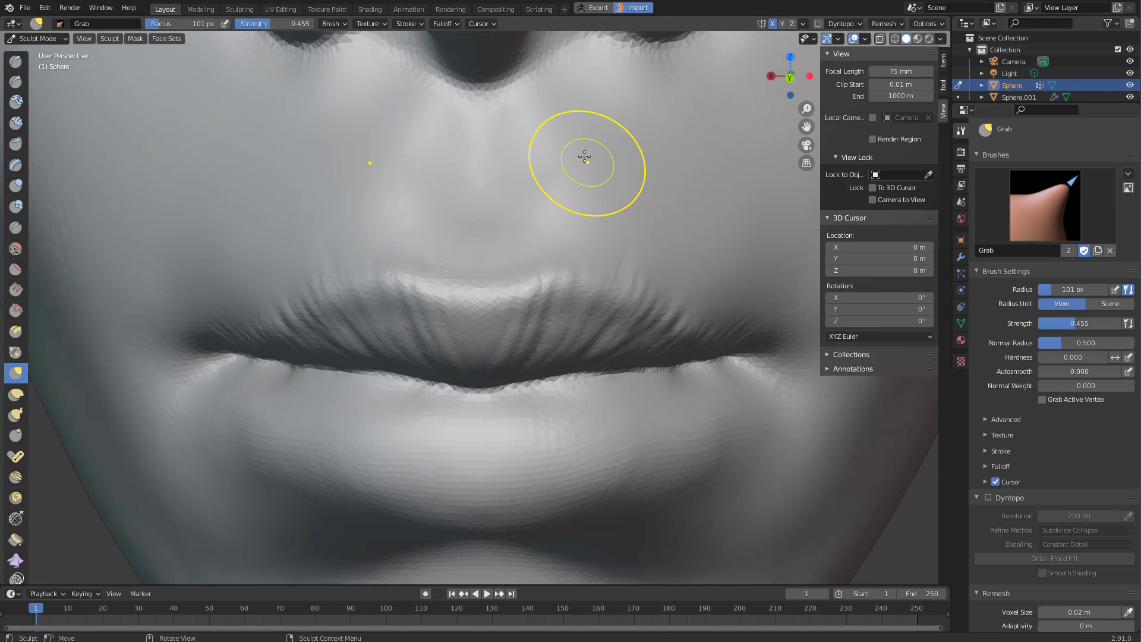
middle_drag(531, 98, 434, 111)
mouse_move(538, 99)
middle_down()
mouse_move(584, 196)
mouse_move(491, 298)
mouse_move(517, 249)
mouse_move(510, 227)
mouse_move(465, 236)
mouse_move(502, 262)
mouse_move(561, 204)
mouse_move(578, 214)
mouse_move(563, 206)
mouse_move(574, 204)
mouse_move(565, 226)
middle_up()
scroll(491, 298, down, 4)
scroll(550, 217, up, 3)
Strengthen the philtrum ridges up to the nose base with the Draw brush at 82 px radius.
key(f)
click(539, 218)
key(x)
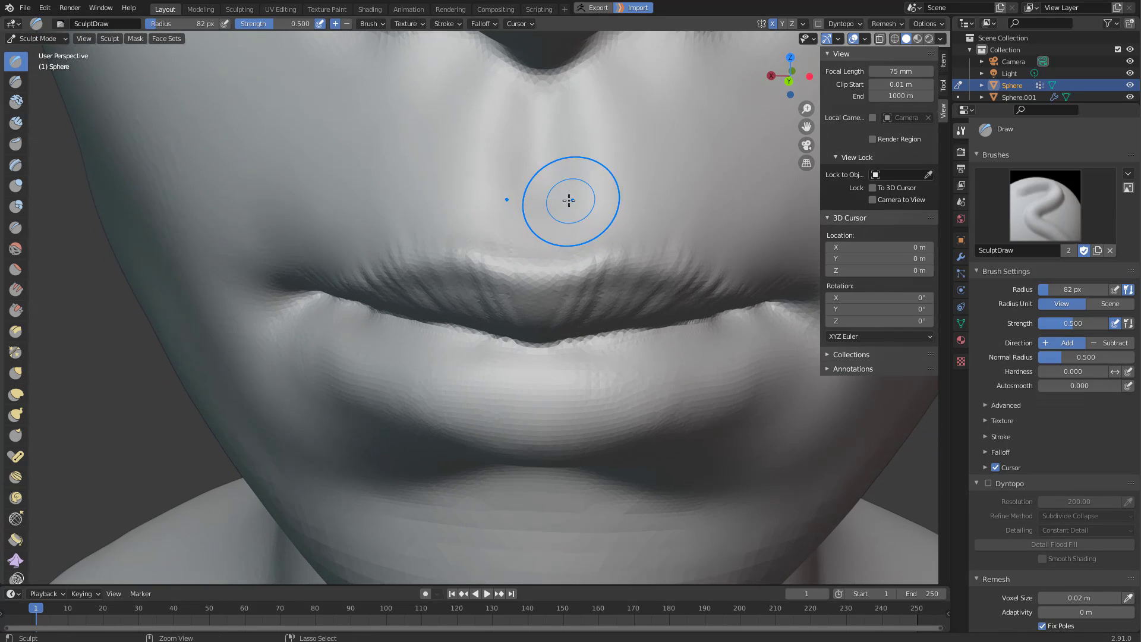
drag(557, 192, 583, 128)
middle_drag(586, 142, 550, 161)
drag(586, 155, 612, 152)
middle_drag(616, 153, 642, 171)
Examine the proportions of the mouth and lower face from several distances and angles.
scroll(642, 176, down, 4)
mouse_move(600, 256)
middle_down()
mouse_move(484, 287)
mouse_move(455, 318)
mouse_move(434, 306)
mouse_move(357, 331)
mouse_move(502, 277)
mouse_move(516, 232)
mouse_move(473, 253)
middle_up()
scroll(583, 267, down, 5)
scroll(503, 276, up, 5)
scroll(512, 244, up, 3)
scroll(507, 265, up, 2)
key(f)
click(499, 236)
Define the lower lip's bottom edge with the Draw brush at 41 px radius.
mouse_move(579, 236)
middle_down()
mouse_move(604, 242)
mouse_move(601, 208)
mouse_move(516, 200)
mouse_move(522, 190)
middle_up()
key(f)
click(606, 237)
key(g)
key(f)
click(559, 191)
key(x)
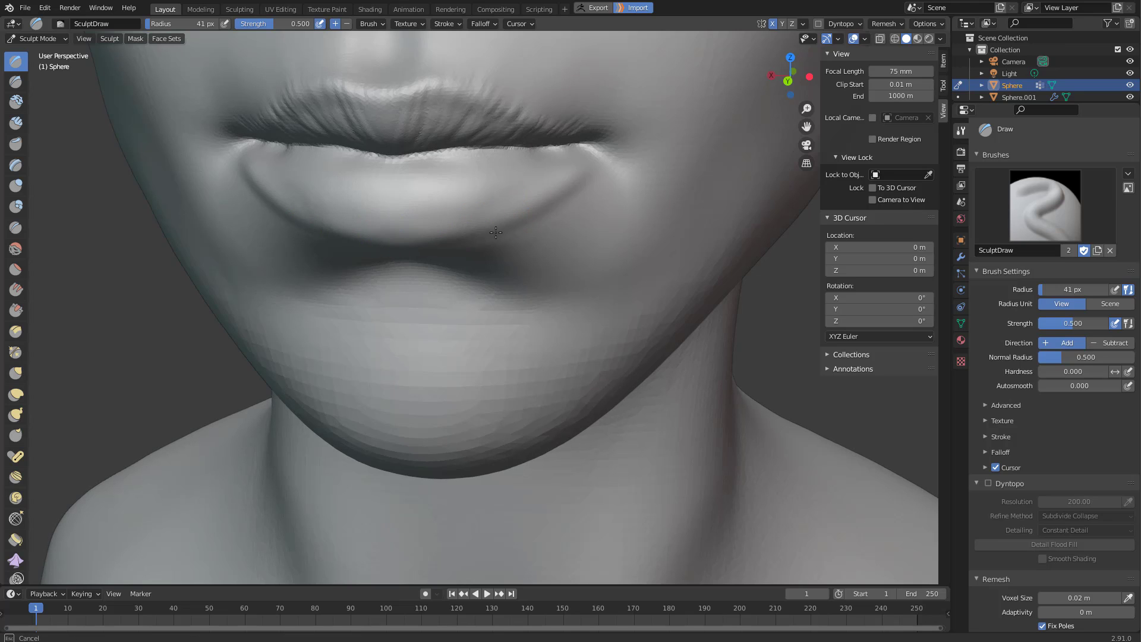
middle_drag(414, 238, 424, 235)
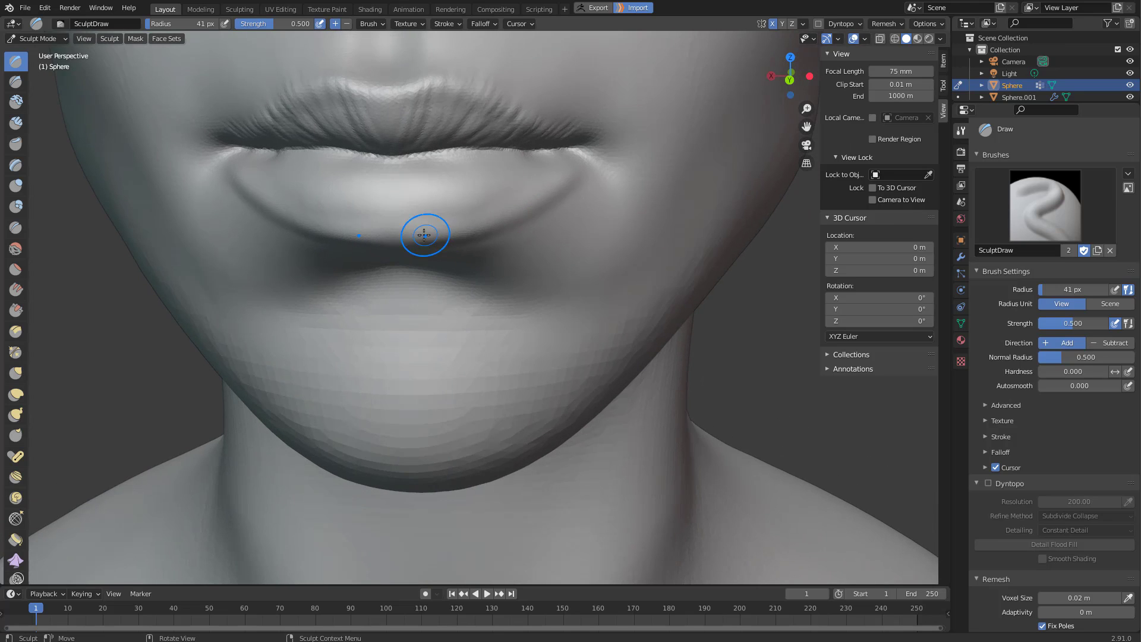
Build up and smooth the lower lip's surface with Clay Strips at 93 px and 63 px radius.
key(f)
middle_drag(388, 236, 441, 204)
key(shift+c)
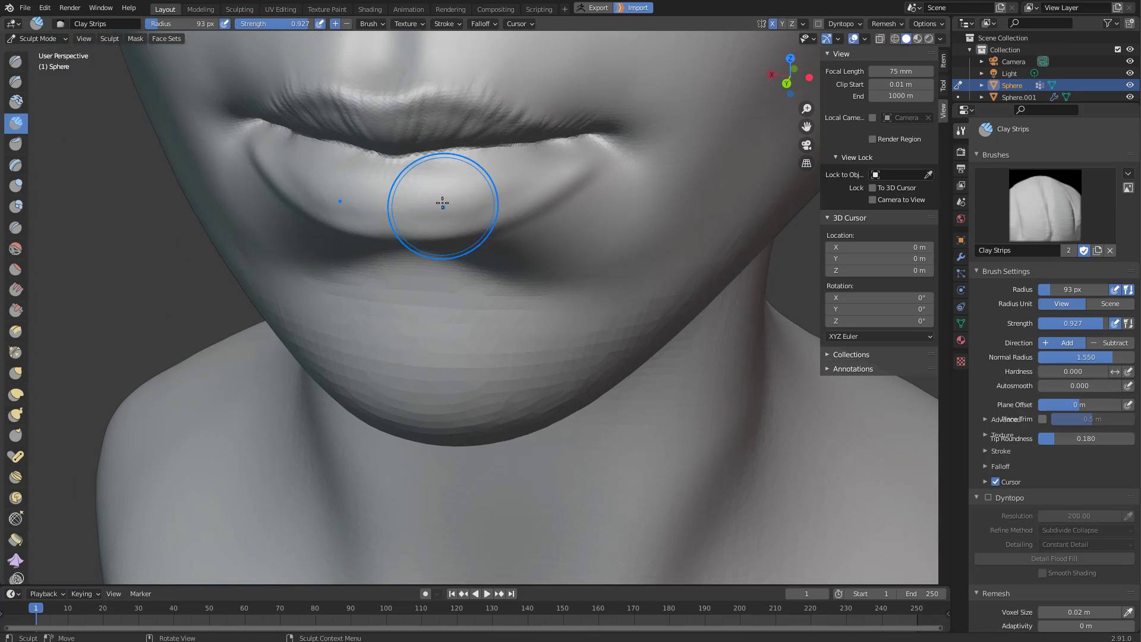
drag(441, 204, 446, 169)
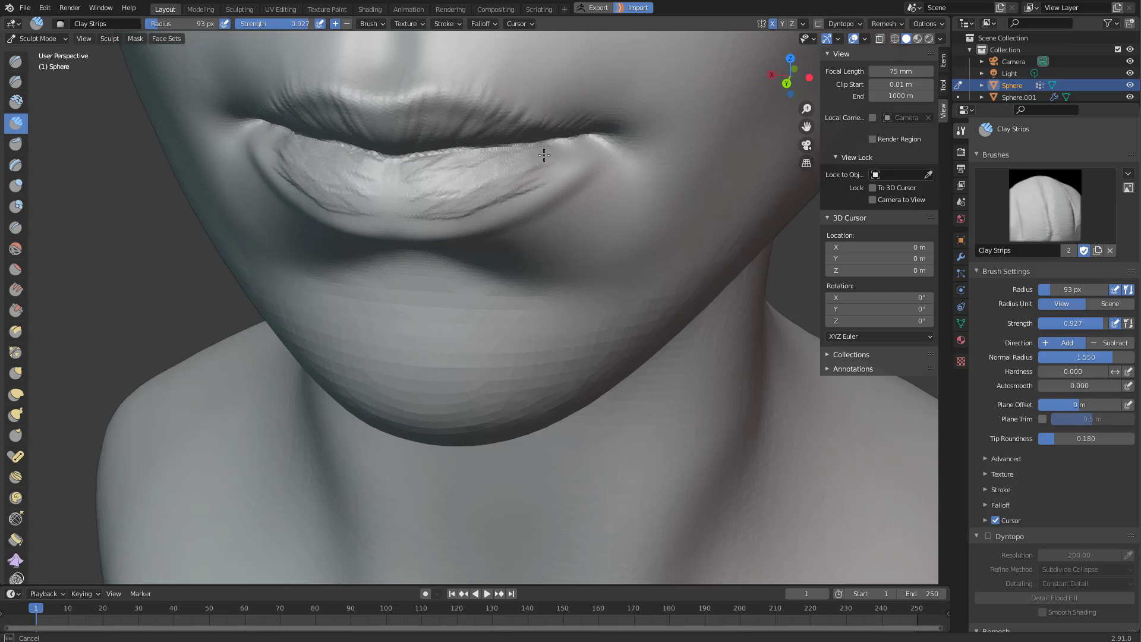
drag(544, 155, 428, 193)
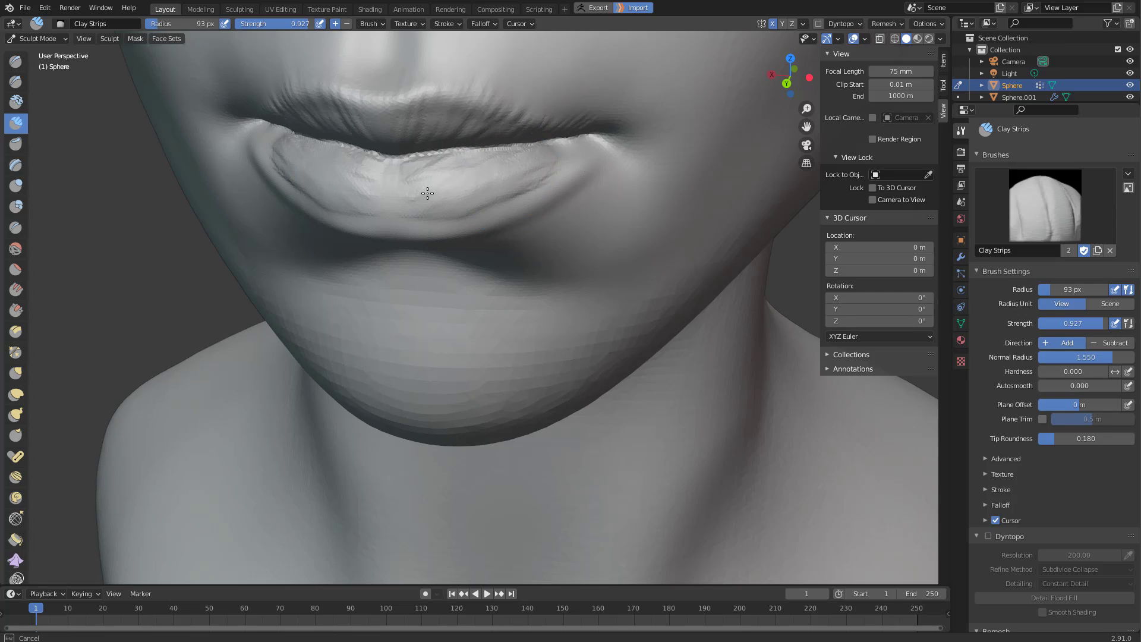
click(485, 184)
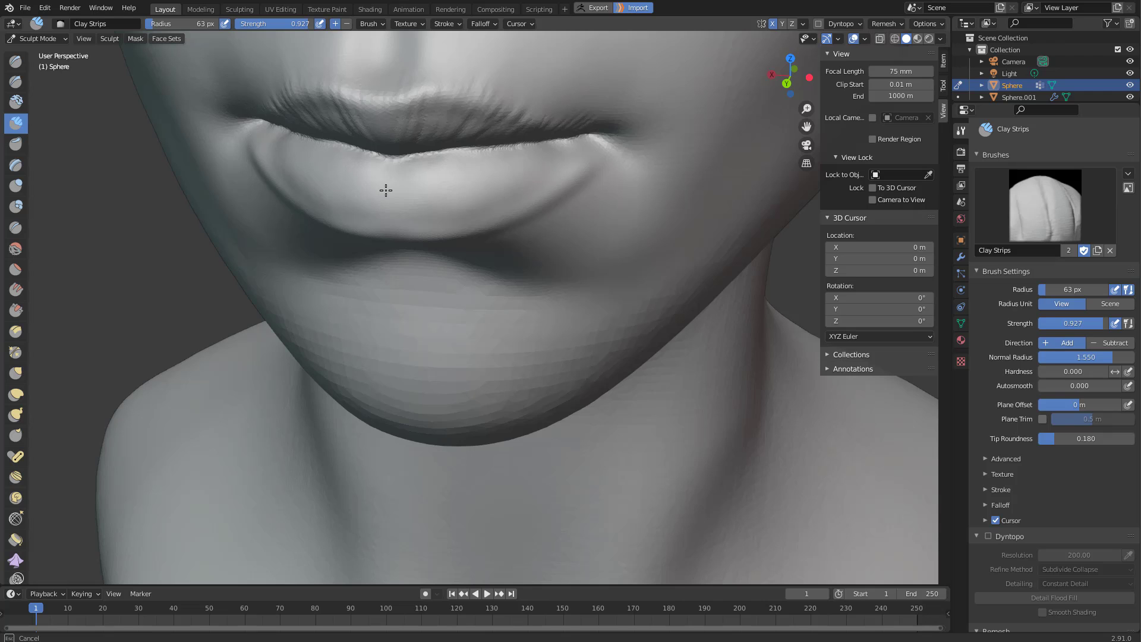
middle_drag(420, 242, 458, 217)
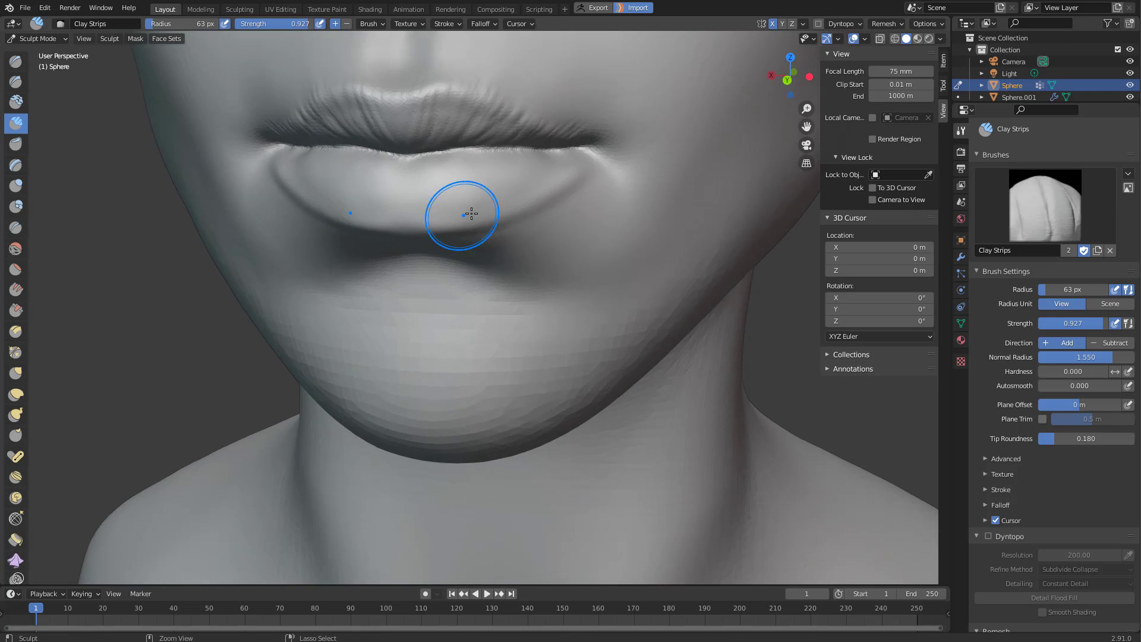
middle_drag(565, 196, 581, 199)
mouse_move(606, 185)
mouse_down()
mouse_move(583, 187)
mouse_move(601, 175)
mouse_up()
mouse_move(588, 190)
middle_down()
mouse_move(601, 207)
mouse_move(583, 199)
middle_up()
Carve mirrored vertical creases across the lower lip from the centre to the corners with Draw Sharp at 31 px radius.
scroll(553, 179, up, 3)
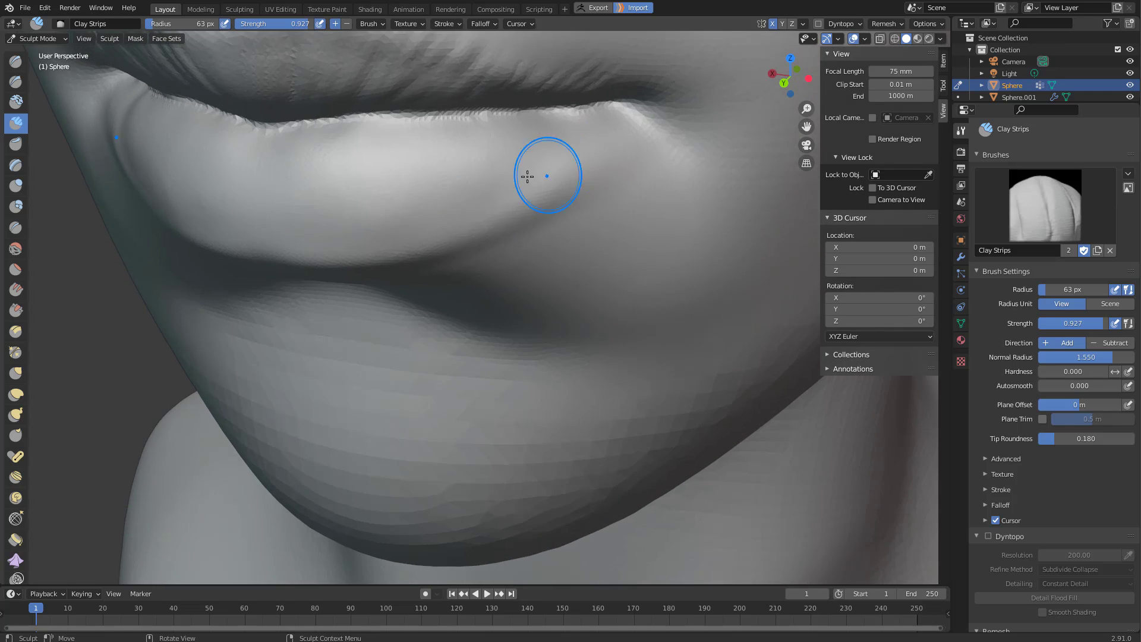
middle_drag(457, 199, 571, 192)
key(f)
right_click(502, 178)
key(f)
click(443, 150)
key(1)
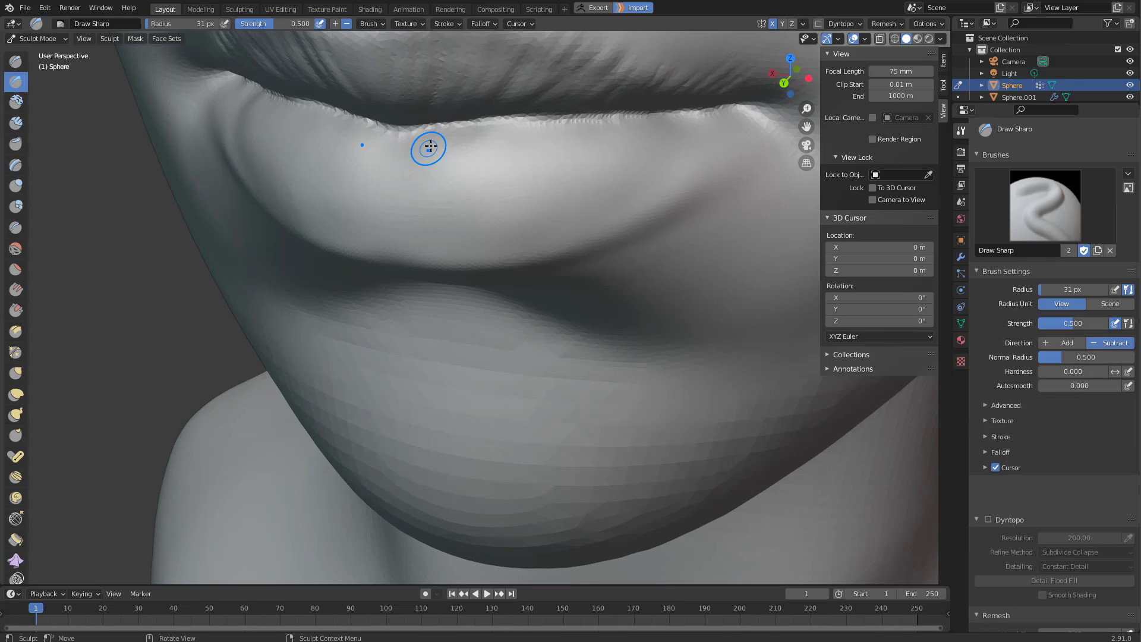
mouse_move(434, 133)
mouse_down()
mouse_move(422, 220)
mouse_move(458, 231)
mouse_move(488, 178)
mouse_up()
mouse_move(479, 122)
mouse_down()
mouse_move(517, 133)
mouse_move(583, 210)
mouse_up()
drag(559, 132, 586, 178)
drag(611, 109, 639, 152)
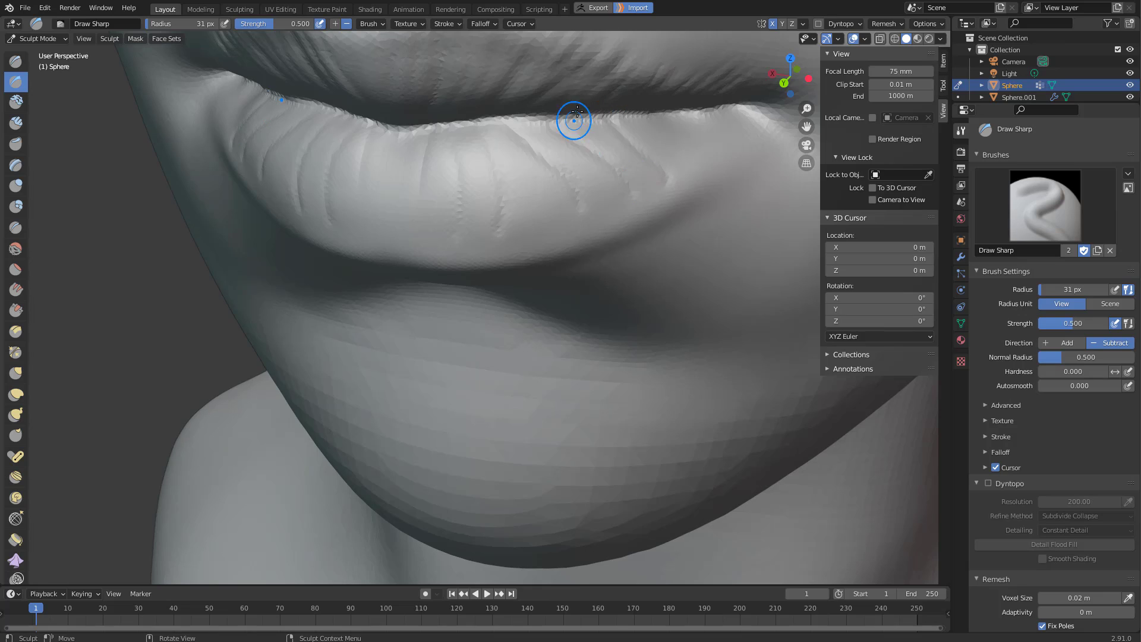
drag(573, 117, 602, 179)
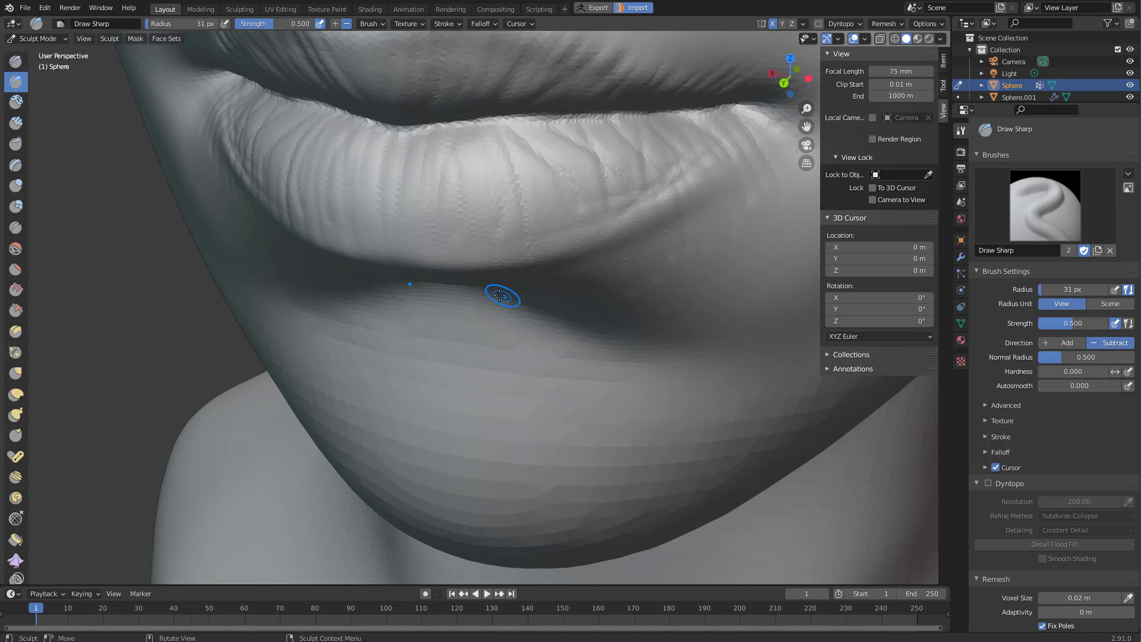
Add volume to the lower lip and its mouth corners with the Draw brush at 75 px radius.
key(f)
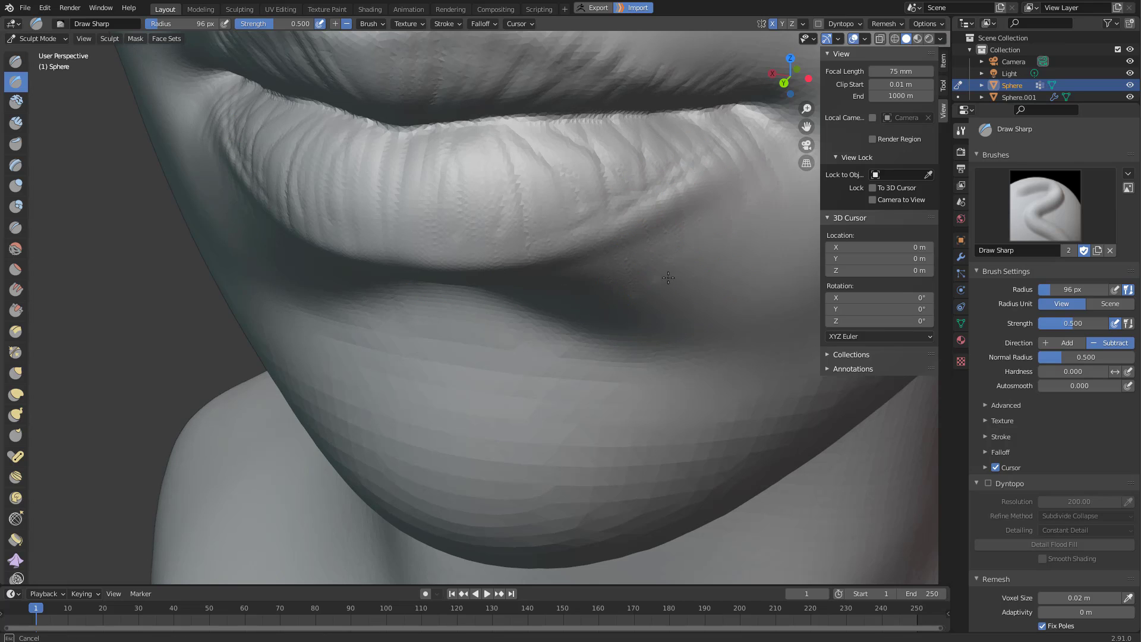
mouse_move(607, 307)
ctrl+middle_down()
mouse_move(509, 294)
mouse_move(492, 377)
mouse_move(663, 248)
mouse_move(642, 295)
mouse_move(657, 247)
mouse_move(578, 262)
ctrl+middle_up()
key(x)
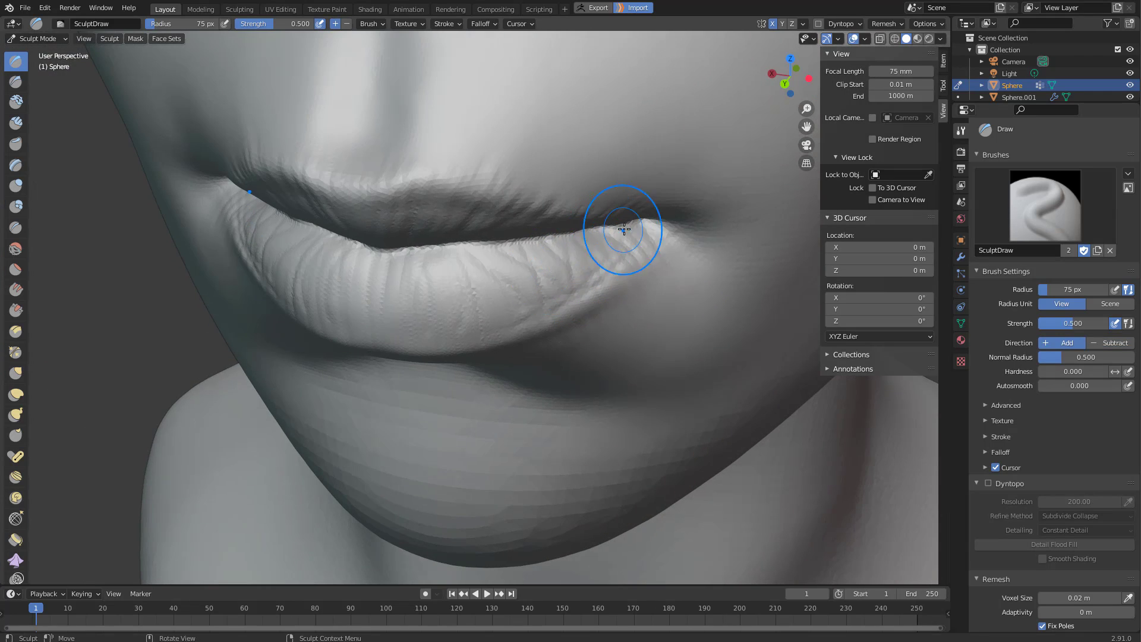
mouse_move(509, 301)
mouse_down()
mouse_move(491, 279)
mouse_move(501, 311)
mouse_up()
middle_drag(502, 311, 527, 299)
Refine the lower lip's bottom edge with the Draw brush at 49 px and 40 px radius.
key(f)
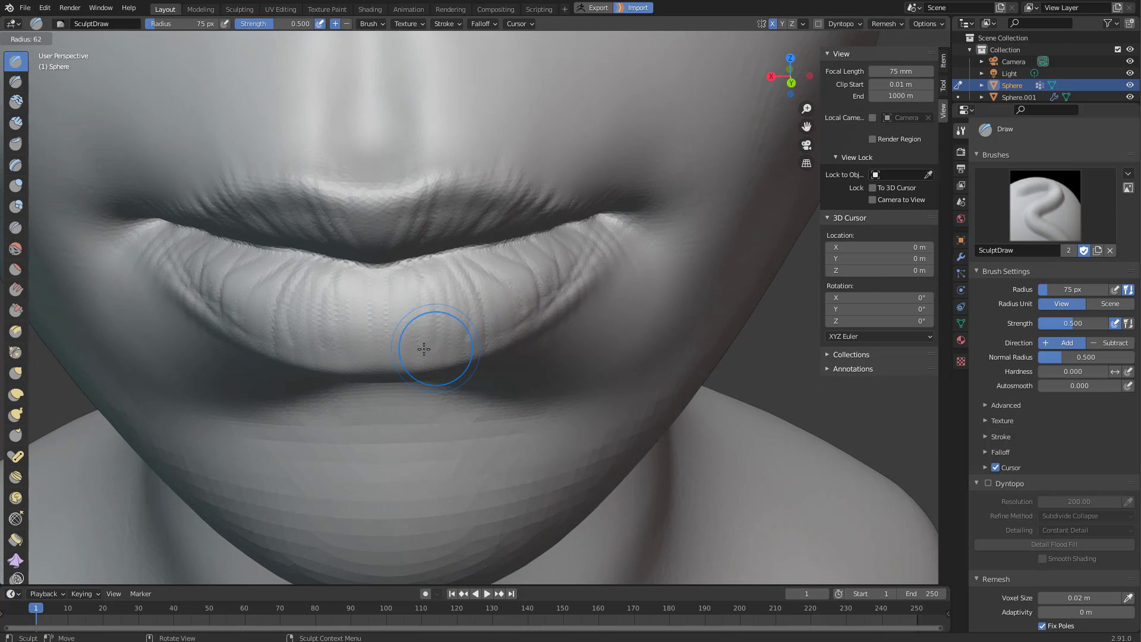
click(467, 350)
mouse_move(430, 362)
middle_down()
mouse_move(402, 349)
mouse_move(428, 356)
middle_up()
key(f)
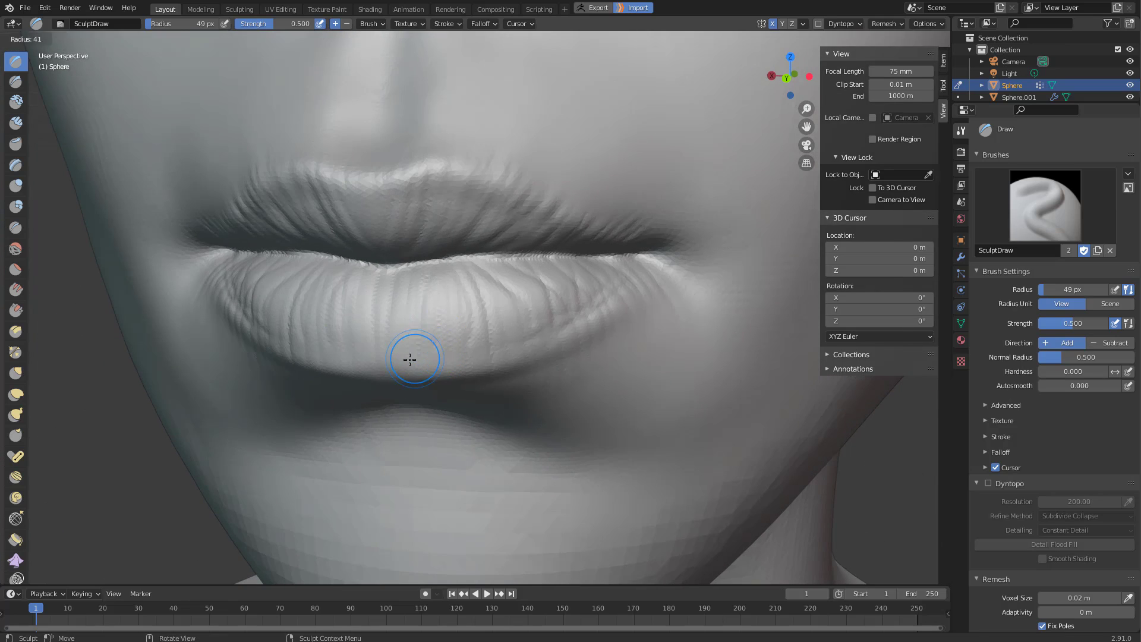
click(441, 358)
drag(480, 377, 481, 371)
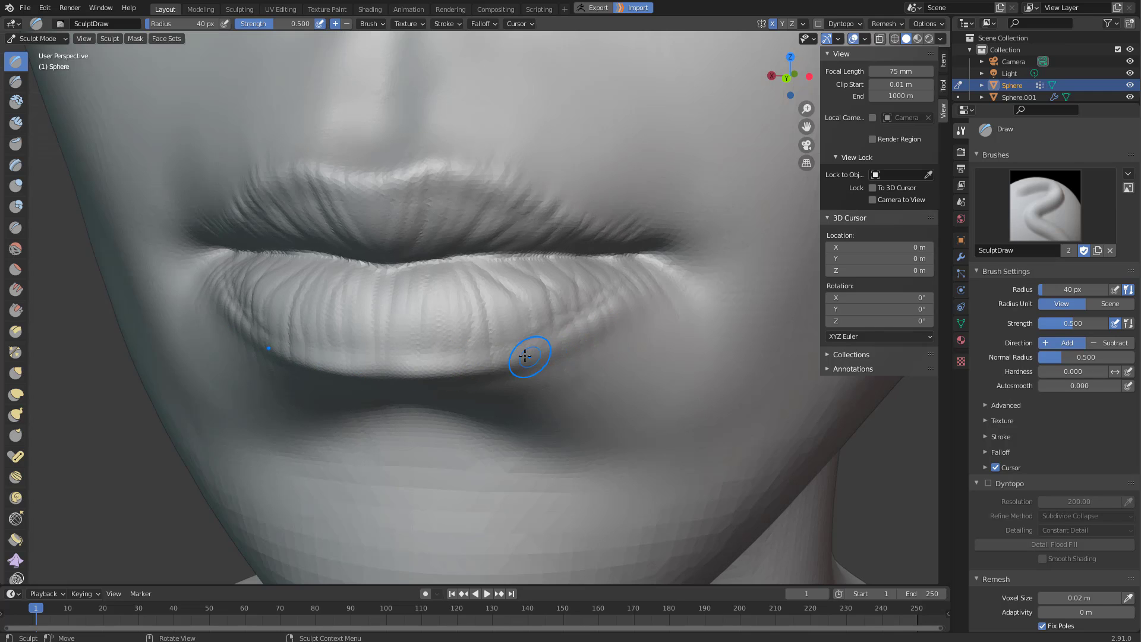
Build up the cheek beside the mouth corner with the Clay Strips brush at 99 px radius.
mouse_move(523, 364)
ctrl+middle_down()
mouse_move(410, 473)
mouse_move(468, 374)
mouse_move(425, 464)
ctrl+middle_up()
mouse_move(464, 387)
middle_down()
mouse_move(429, 380)
mouse_move(601, 322)
middle_up()
key(f)
mouse_move(526, 325)
middle_down()
mouse_move(555, 328)
mouse_move(510, 351)
middle_up()
click(585, 332)
ctrl+middle_drag(520, 357, 561, 306)
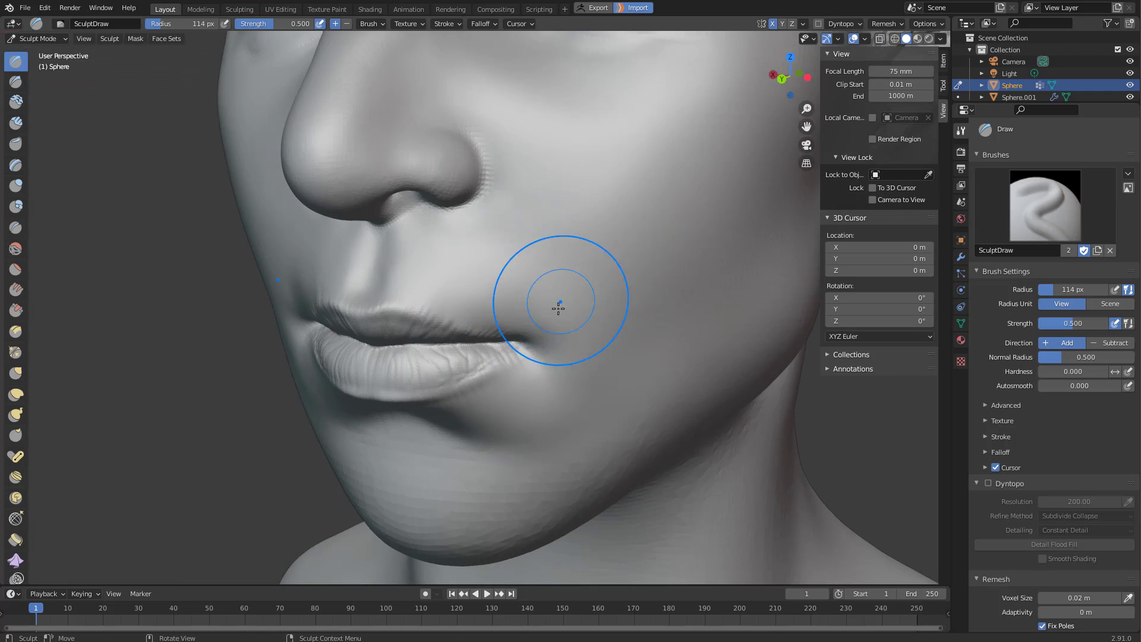
key(f)
mouse_move(556, 363)
middle_down()
mouse_move(590, 340)
mouse_move(500, 323)
mouse_move(484, 305)
mouse_move(547, 303)
mouse_move(523, 274)
middle_up()
click(573, 340)
key(f)
click(520, 291)
key(c)
mouse_move(547, 264)
mouse_down()
mouse_move(536, 239)
mouse_move(549, 291)
mouse_move(523, 230)
mouse_move(567, 263)
mouse_move(547, 236)
mouse_up()
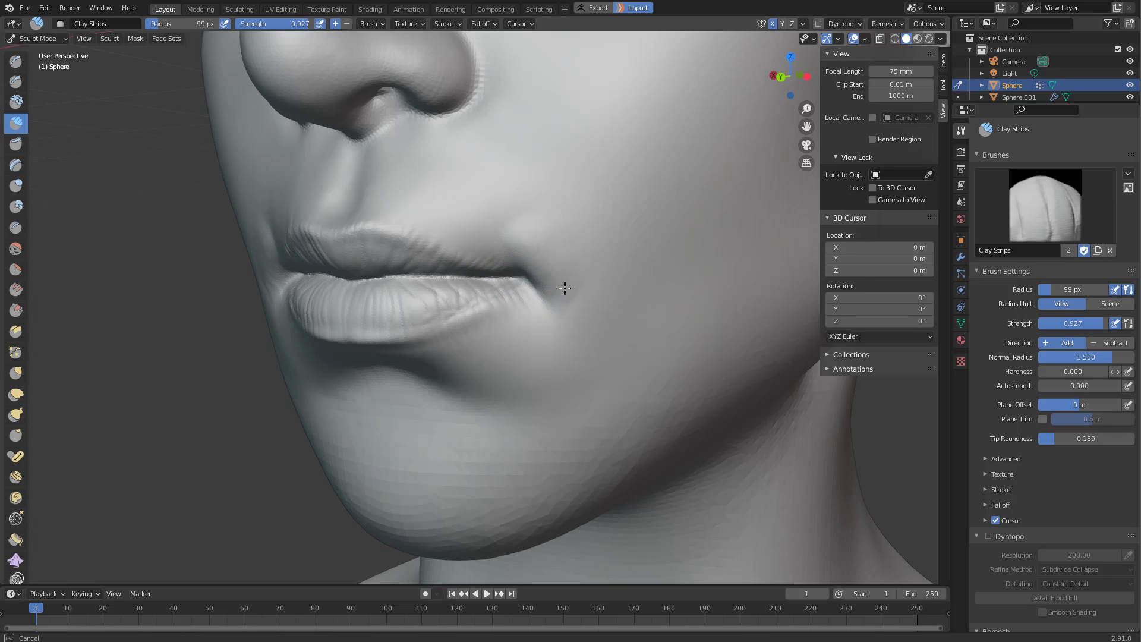
drag(544, 188, 573, 258)
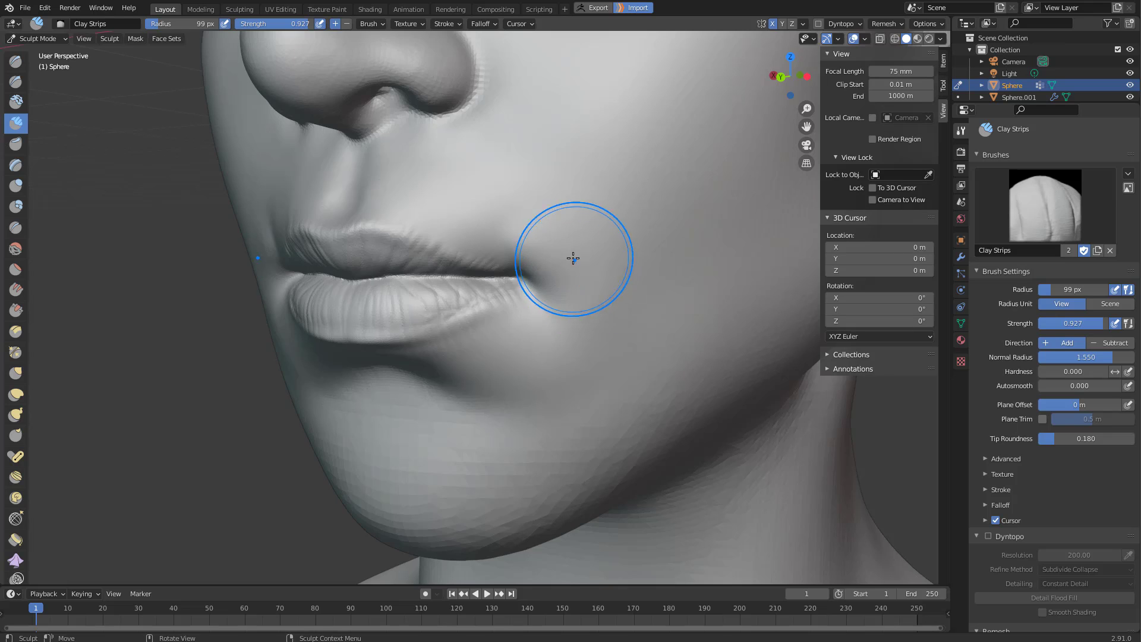
Blend the area around the mouth corner into the cheek with Clay Strips at 130 px radius.
key(f)
click(592, 258)
drag(537, 217, 565, 261)
Fill out the chin and the lower jaw beside it with Clay Strips at 146 px radius.
middle_drag(583, 277, 632, 255)
key(f)
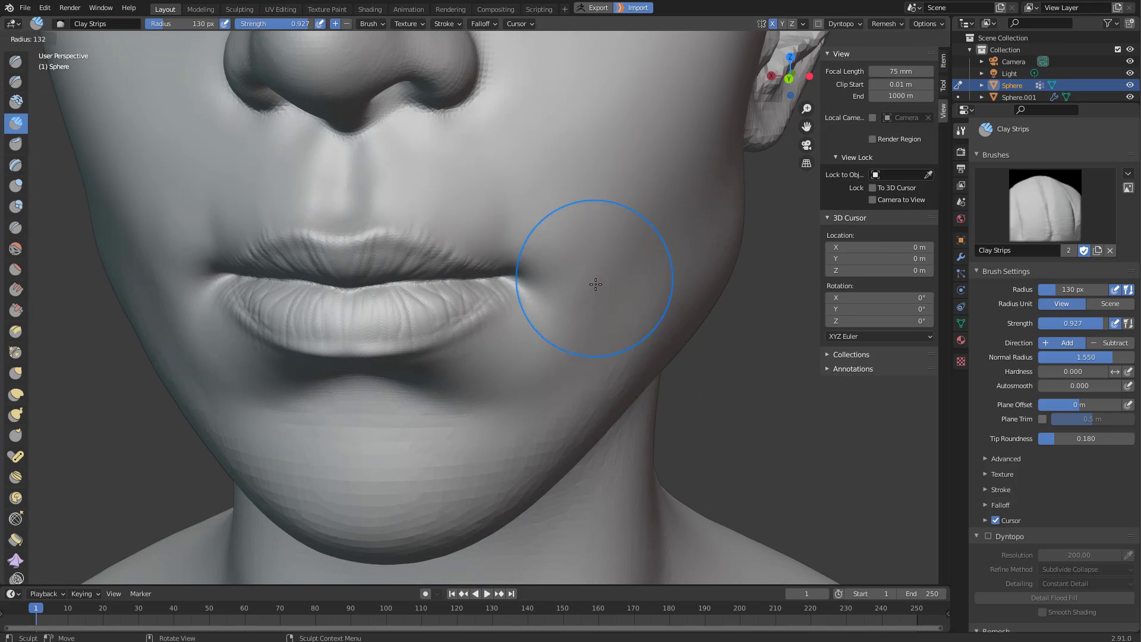
click(596, 286)
middle_drag(599, 290, 564, 319)
shift+middle_drag(519, 413, 551, 317)
drag(513, 346, 644, 351)
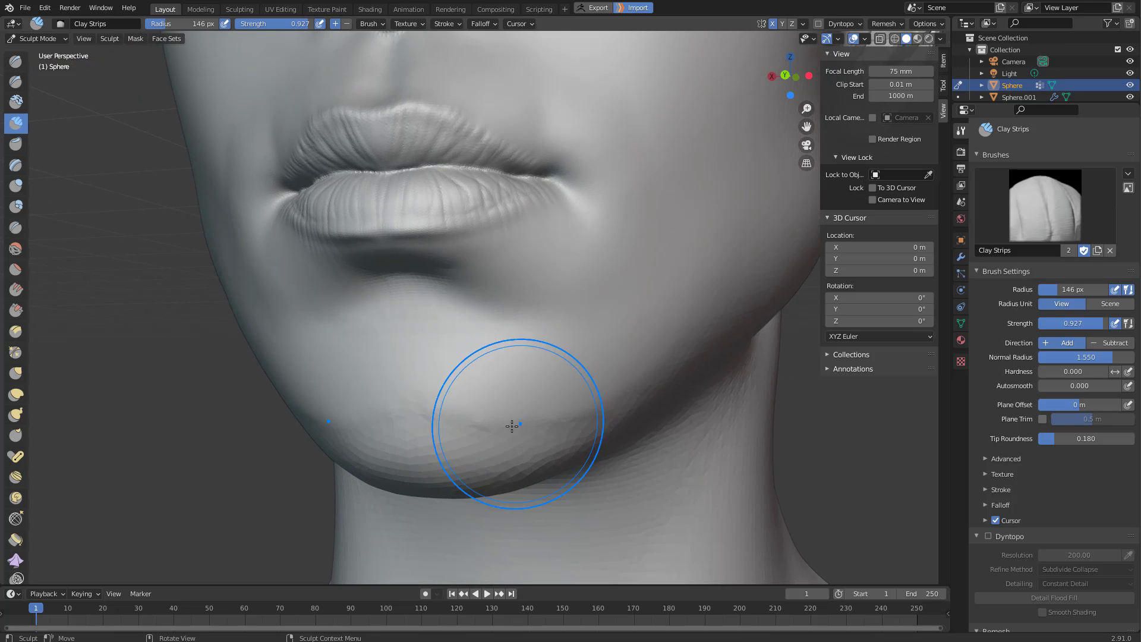
drag(517, 426, 452, 437)
Build up the upper chin just below the lower lip with Clay Strips, reducing the radius to 89 px.
shift+middle_drag(467, 397, 490, 343)
drag(455, 302, 660, 304)
key(f)
click(476, 315)
drag(455, 268, 429, 249)
Deepen the fold beneath the lower lip with Draw Sharp at 52 px radius.
key(d)
key(f)
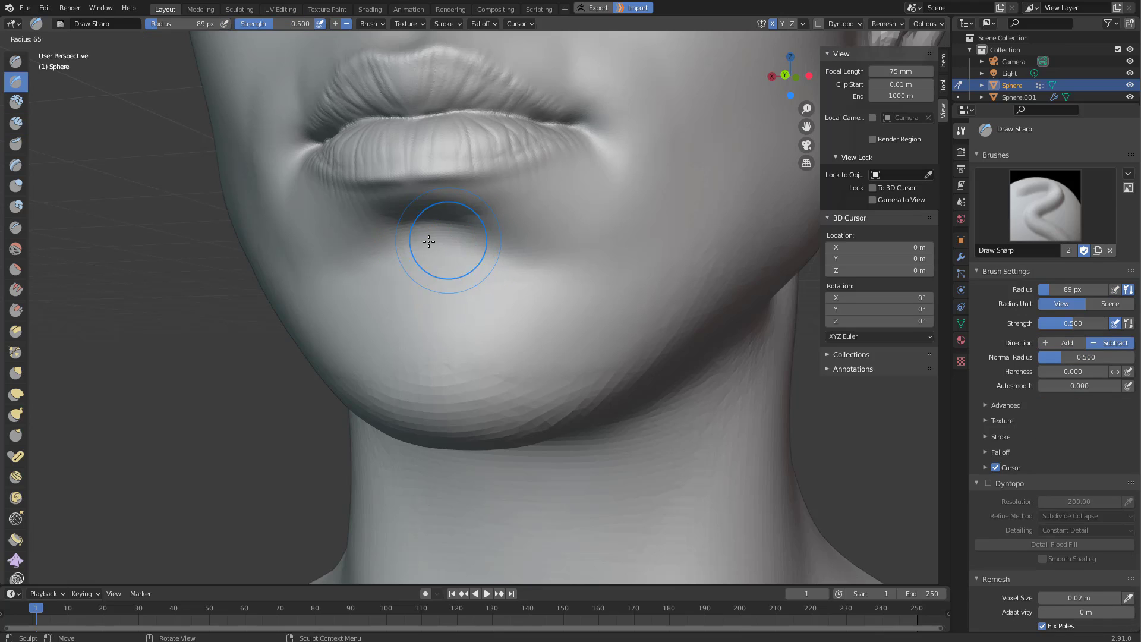
click(429, 241)
Fill and smooth the hollow between the lower lip and chin with Clay Strips at 100 px radius.
key(c)
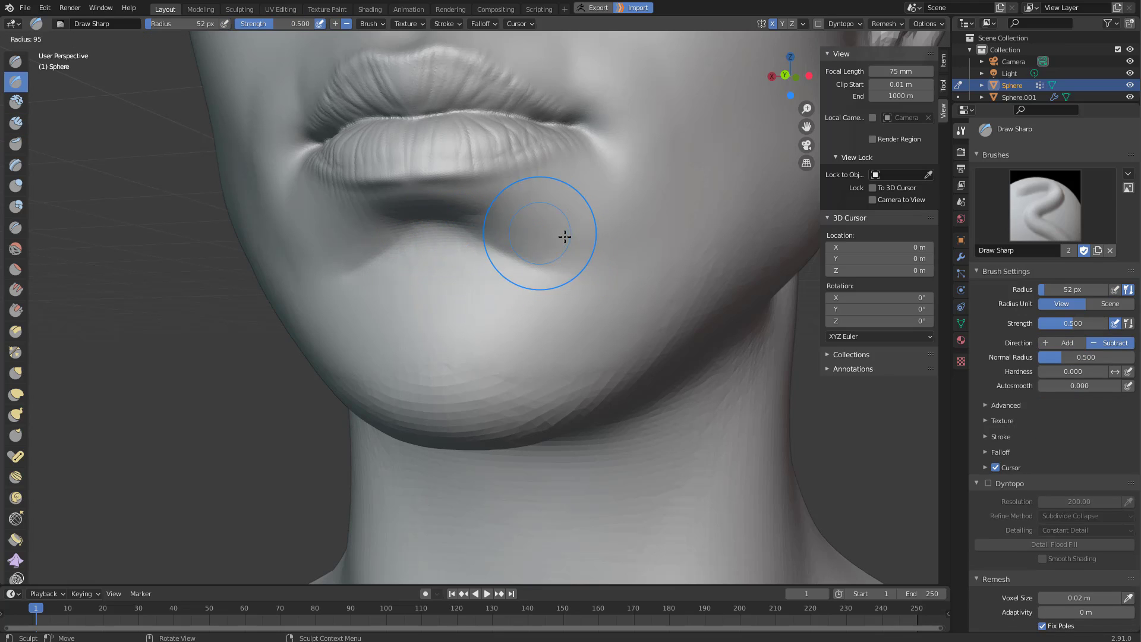
key(f)
drag(610, 254, 523, 256)
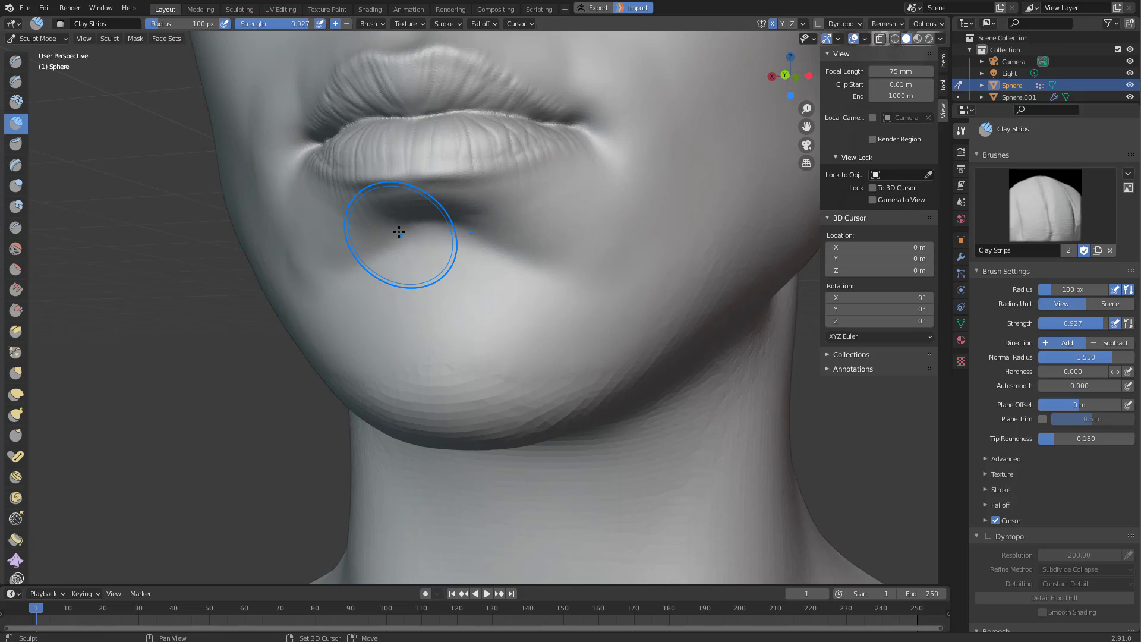
shift+drag(402, 241, 458, 219)
Pull the chin into a better shape with the Grab brush at 100 px radius.
ctrl+middle_drag(560, 295, 416, 389)
mouse_move(517, 351)
ctrl+middle_down()
mouse_move(518, 296)
mouse_move(559, 297)
ctrl+middle_up()
mouse_move(559, 298)
ctrl+middle_down()
mouse_move(604, 267)
mouse_move(573, 268)
ctrl+middle_up()
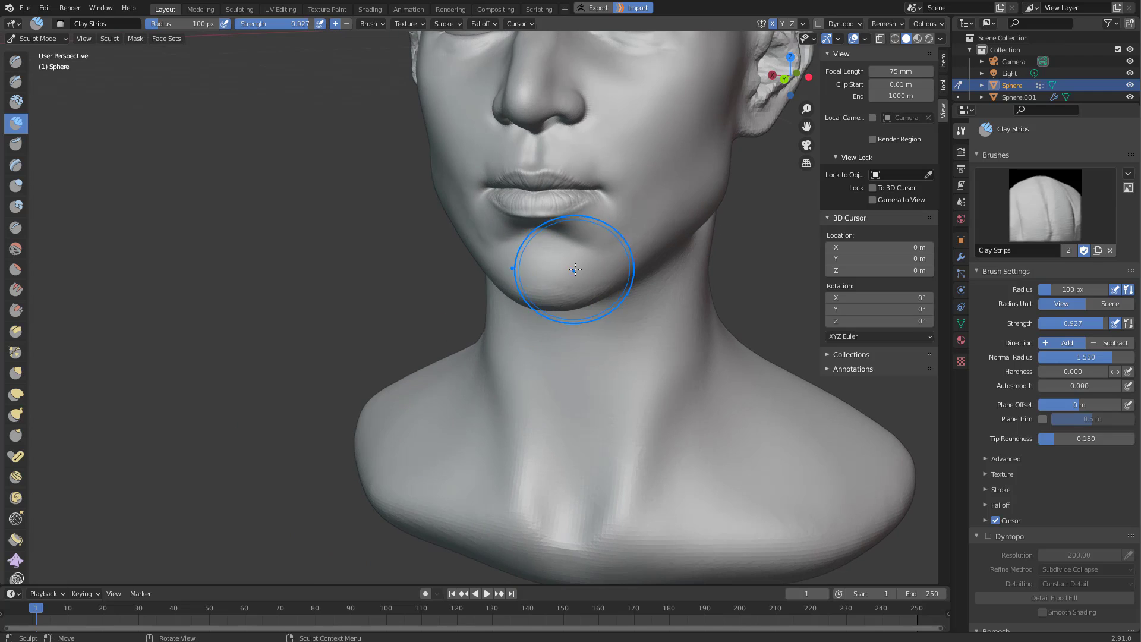
key(g)
drag(583, 278, 594, 280)
mouse_move(631, 214)
shift+middle_down()
mouse_move(599, 303)
mouse_move(539, 286)
mouse_move(640, 265)
shift+middle_up()
Adjust the cheekbone's form with the Grab brush at 136 px radius.
key(f)
click(610, 301)
key(f)
click(626, 221)
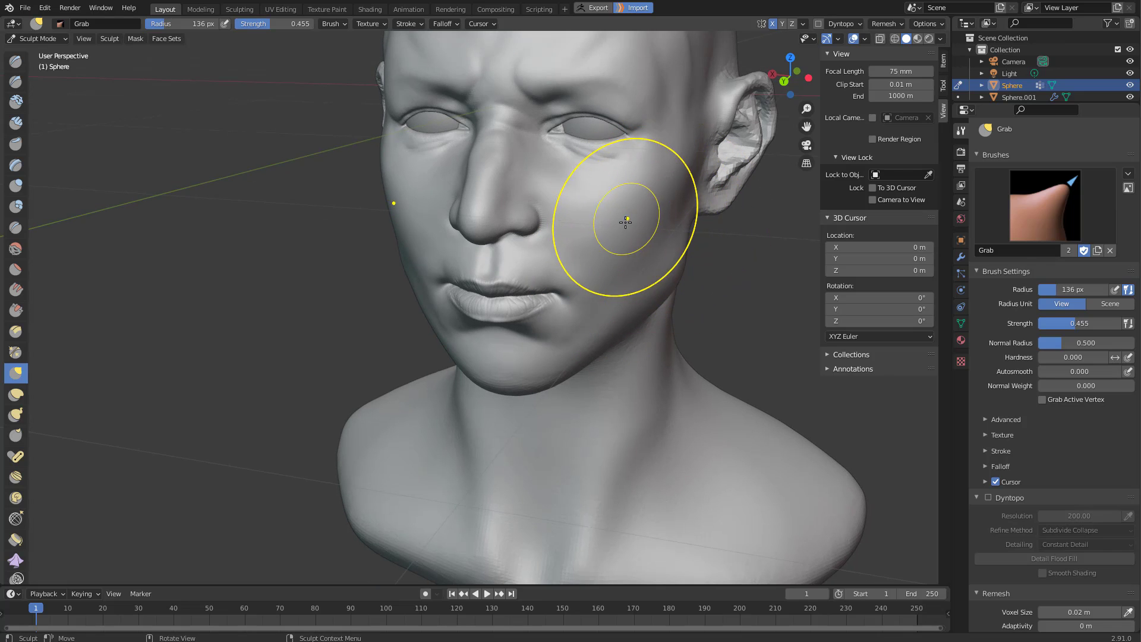
drag(652, 196, 655, 191)
mouse_move(657, 178)
middle_down()
mouse_move(666, 161)
mouse_move(636, 271)
mouse_move(624, 262)
mouse_move(632, 285)
mouse_move(560, 268)
mouse_move(665, 182)
mouse_move(594, 184)
mouse_move(663, 173)
mouse_move(598, 171)
middle_up()
Build up the brow ridge above the eyes with Clay Strips at 84 px radius.
key(f)
click(603, 268)
scroll(625, 290, up, 2)
key(f)
click(583, 279)
key(c)
drag(569, 171, 646, 206)
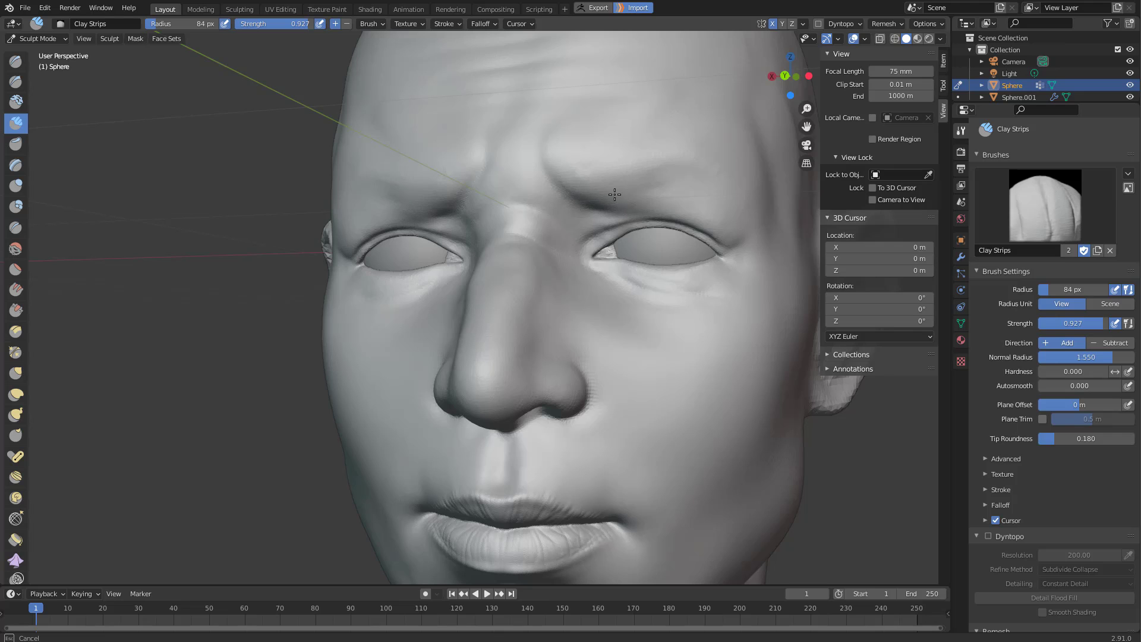
Add clay strokes along the outer eyebrows at 84 px radius and smooth them into the forehead.
middle_drag(587, 187, 660, 194)
key(g)
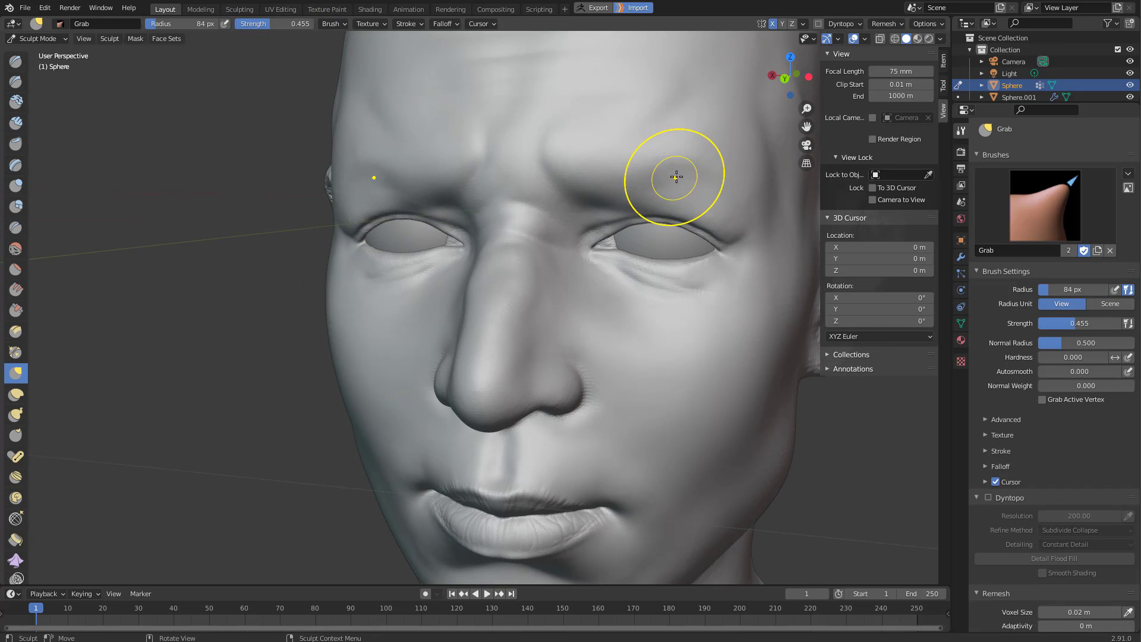
key(c)
drag(677, 176, 643, 182)
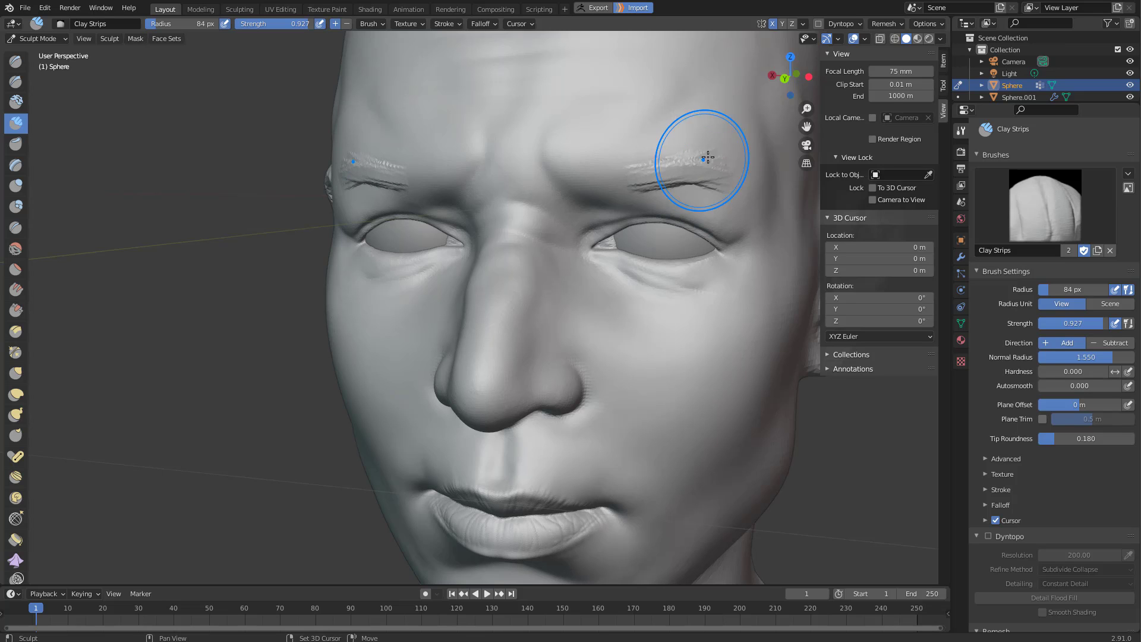
mouse_move(708, 157)
shift+mouse_down()
mouse_move(663, 177)
mouse_move(678, 163)
shift+mouse_up()
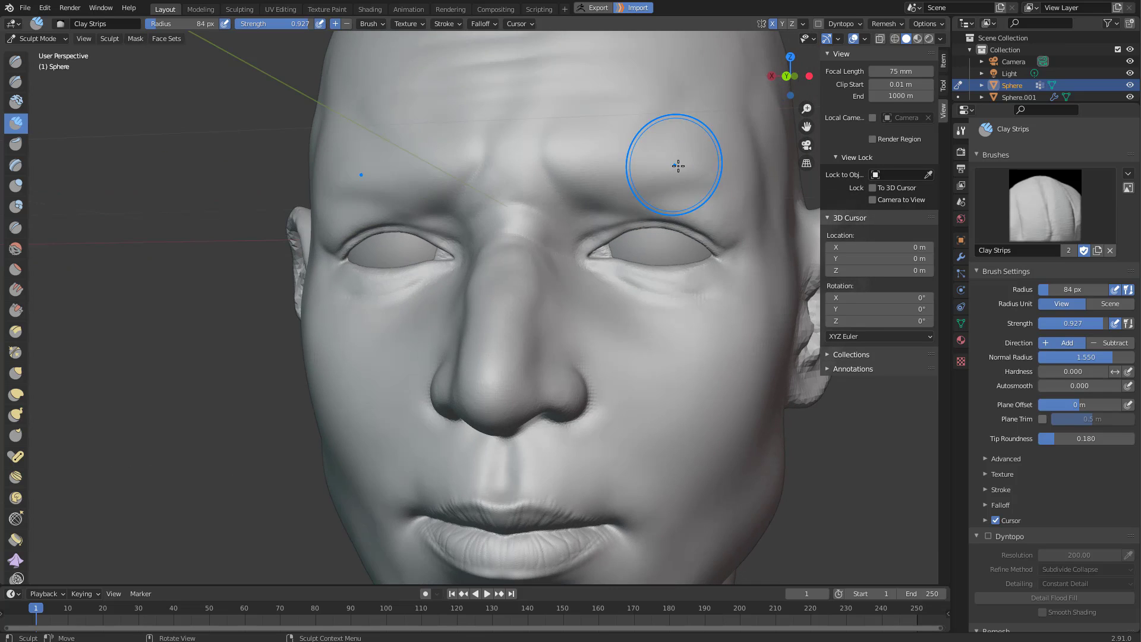
Adjust the outer brow and the area beside the eye with the Grab brush at 114 px radius.
key(g)
mouse_move(650, 160)
middle_down()
mouse_move(670, 173)
mouse_move(652, 162)
mouse_move(726, 158)
mouse_move(676, 196)
mouse_move(651, 235)
mouse_move(628, 243)
middle_up()
key(f)
click(668, 176)
key(f)
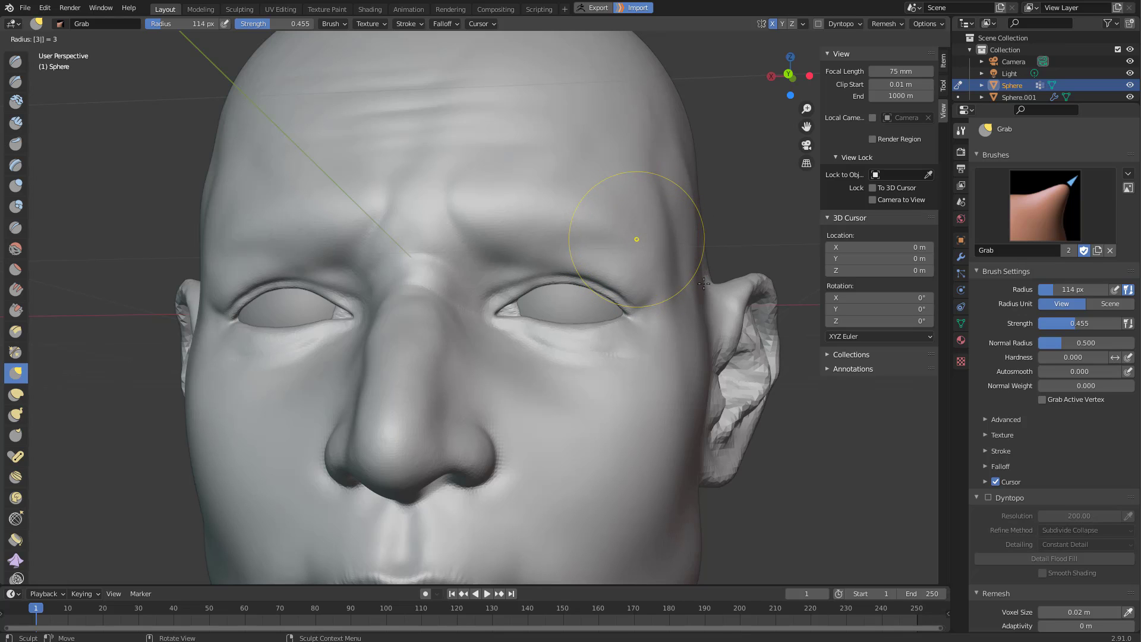
click(739, 229)
middle_drag(739, 230, 740, 239)
key(f)
click(704, 250)
Nudge the temple above the outer eye corner upward with a resized Grab brush.
middle_drag(664, 245, 646, 216)
key(f)
click(694, 246)
drag(636, 231, 633, 222)
Refine the profile of the brow and nose bridge with the Grab brush, ending at 151 px radius.
mouse_move(642, 236)
middle_down()
mouse_move(590, 236)
mouse_move(670, 242)
mouse_move(548, 217)
mouse_move(601, 209)
mouse_move(474, 225)
mouse_move(540, 224)
mouse_move(530, 232)
mouse_move(611, 252)
mouse_move(604, 225)
mouse_move(474, 242)
mouse_move(523, 286)
mouse_move(608, 273)
middle_up()
key(f)
click(492, 217)
key(f)
click(493, 217)
key(f)
click(555, 239)
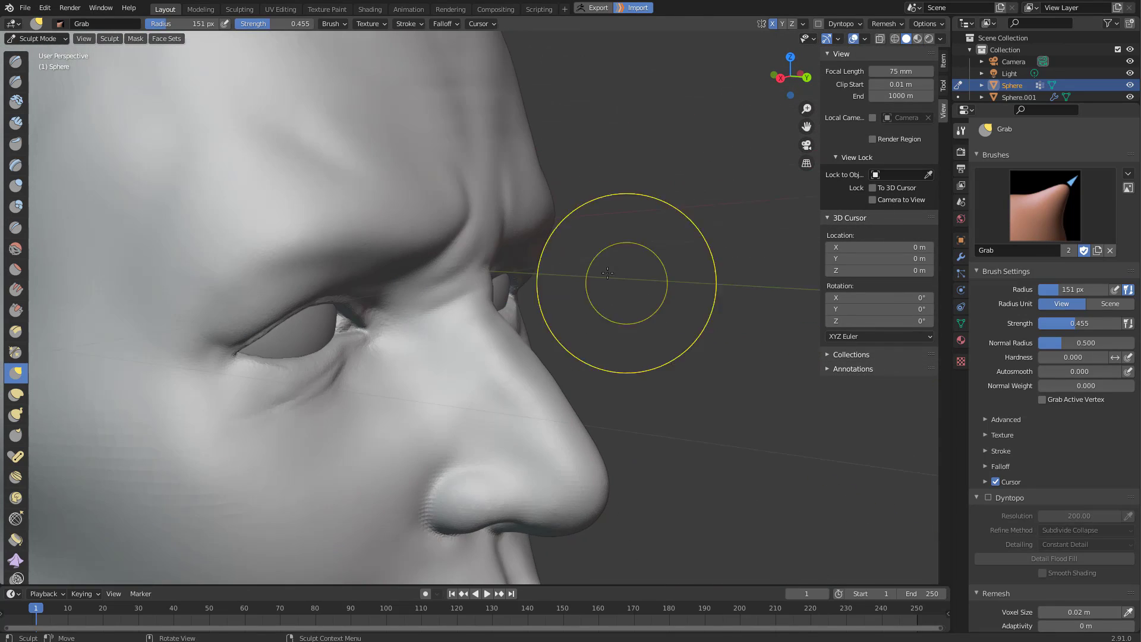
Check the whole head's proportions and pull the lower cheeks slightly inward with Grab at 151 px radius.
middle_drag(486, 243, 384, 365)
scroll(492, 327, down, 5)
scroll(458, 323, down, 3)
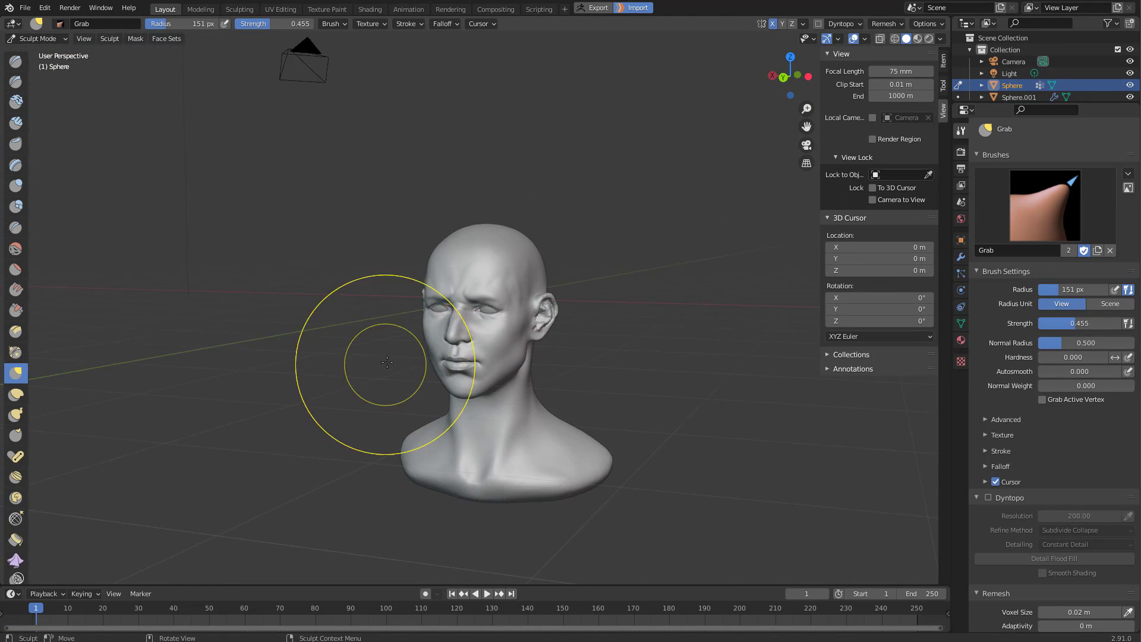
scroll(393, 360, up, 3)
middle_drag(437, 333, 586, 301)
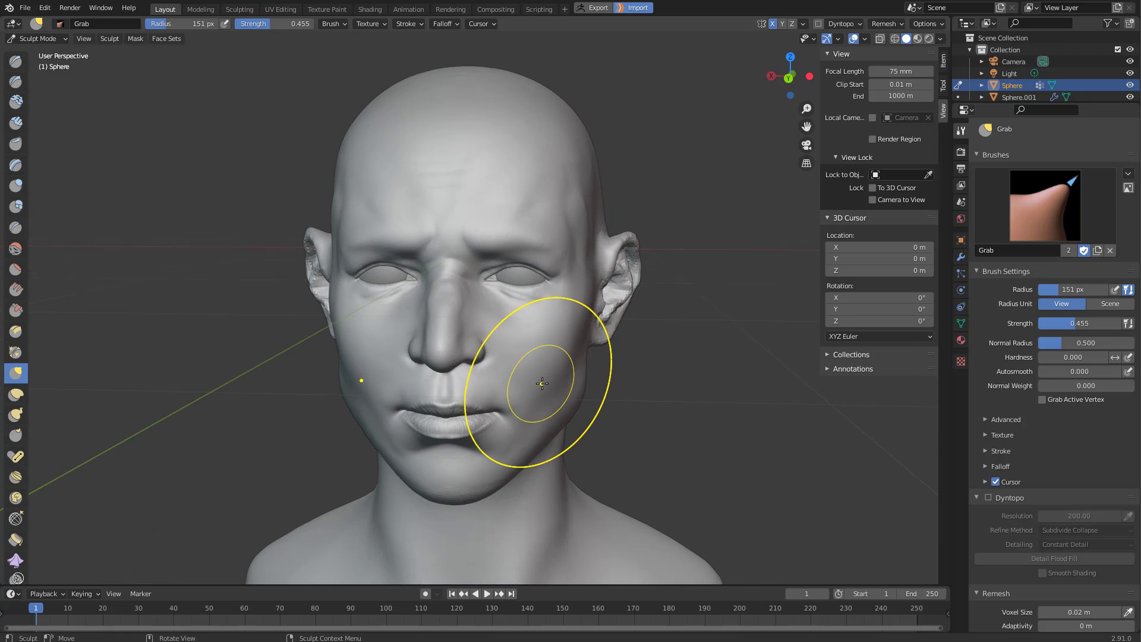
scroll(535, 369, up, 2)
drag(544, 378, 537, 375)
Define the crease around the nostril wing and the fold beside it with Draw Sharp at 54 px radius.
scroll(528, 366, up, 1)
mouse_move(527, 366)
middle_down()
mouse_move(479, 361)
mouse_move(476, 348)
mouse_move(512, 328)
mouse_move(499, 335)
middle_up()
scroll(479, 361, up, 1)
key(f)
click(436, 372)
scroll(515, 326, up, 2)
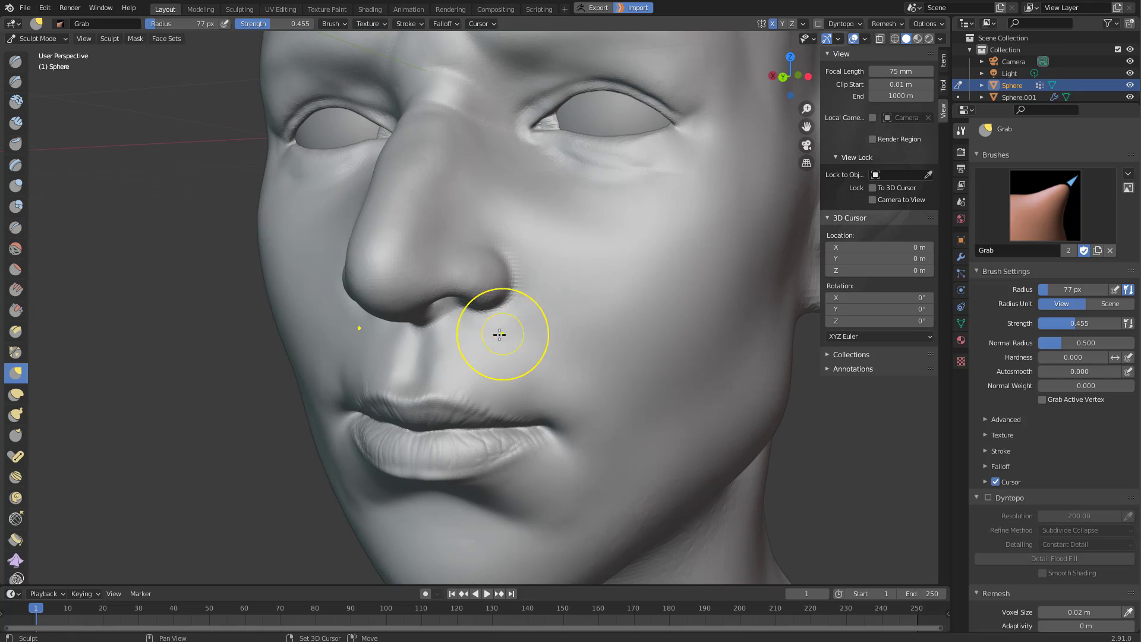
key(f)
click(555, 288)
key(2)
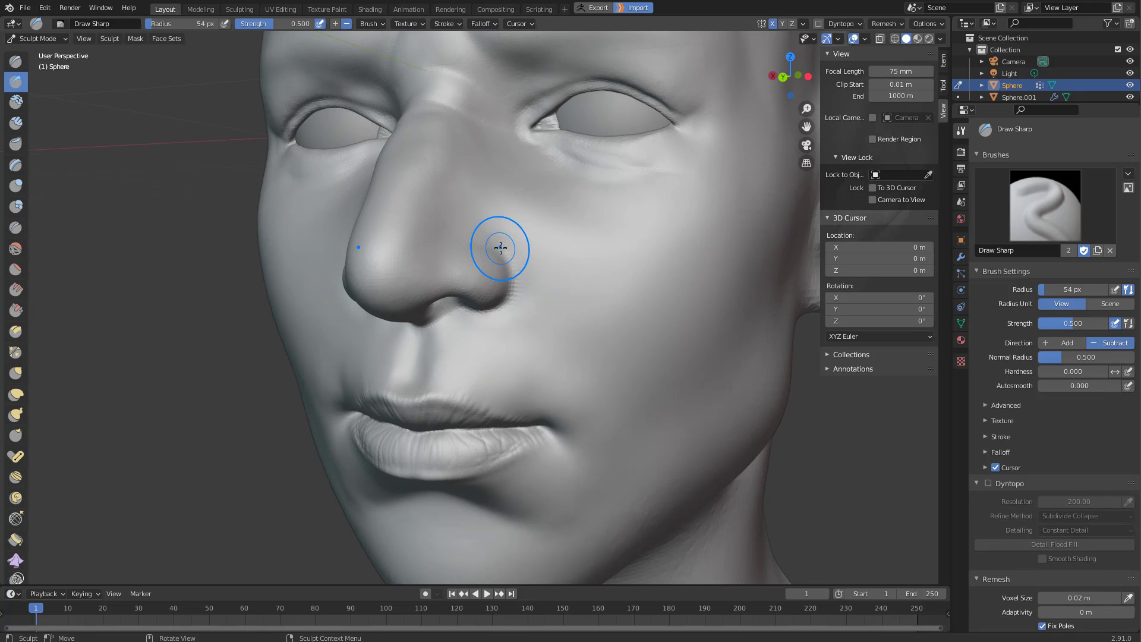
middle_drag(565, 392, 517, 364)
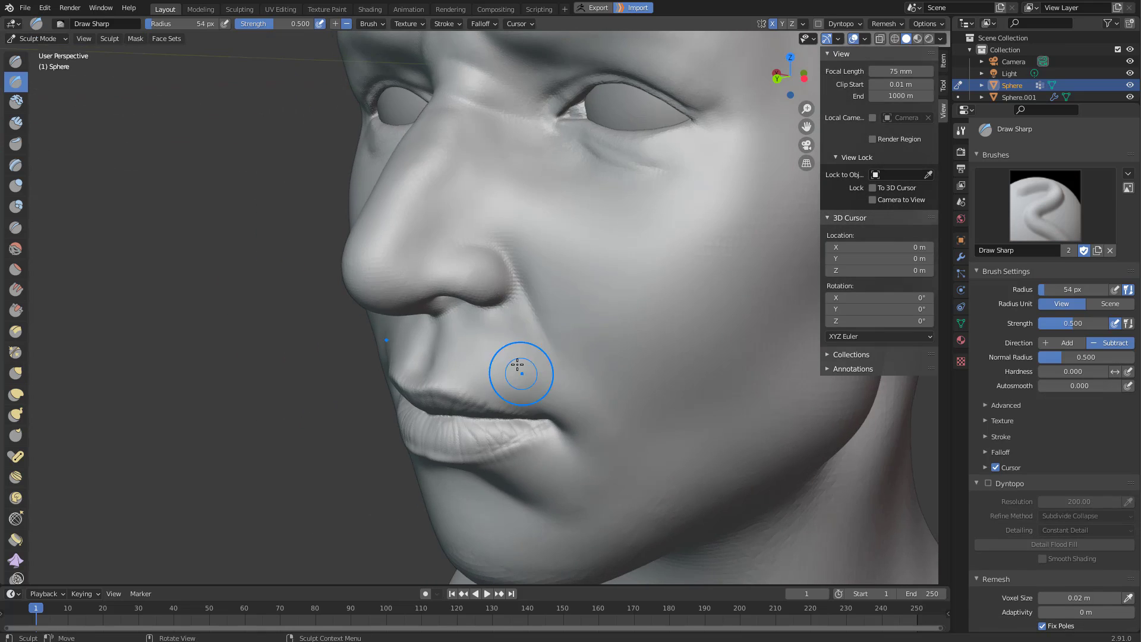
drag(564, 339, 550, 333)
Reshape the nostril wing and the cheek next to it with the Grab brush at 73 px radius.
key(f)
click(562, 335)
mouse_move(561, 334)
middle_down()
mouse_move(589, 332)
mouse_move(517, 242)
middle_up()
key(f)
click(598, 335)
key(g)
key(f)
click(549, 306)
key(f)
click(503, 238)
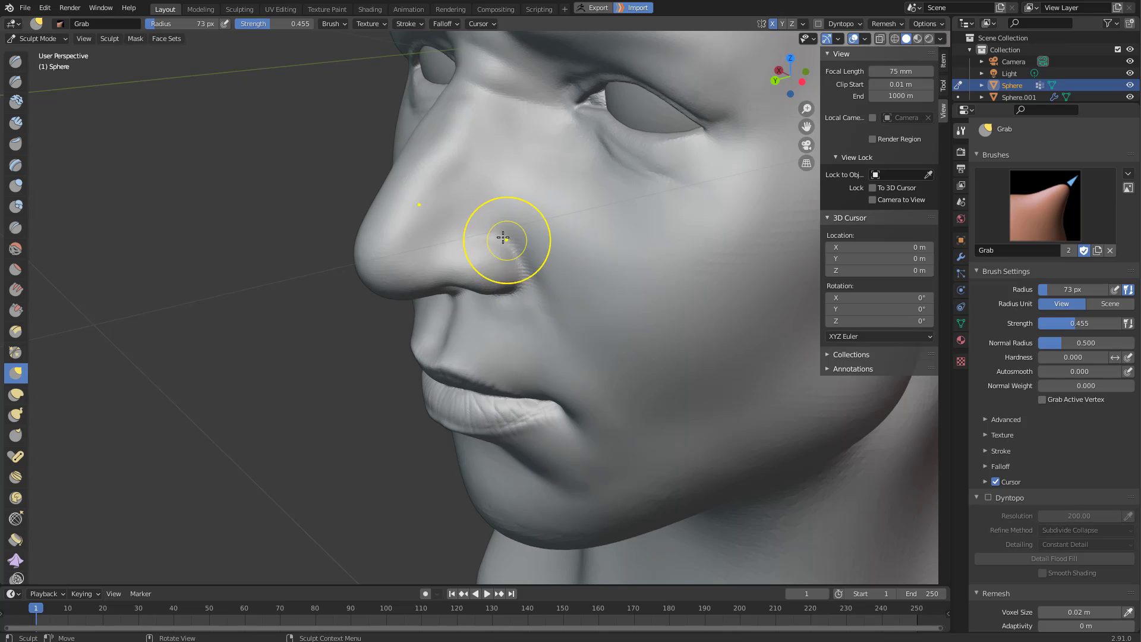
Build up the area above the nostril wing with Clay Strips at 113 px radius and nudge the adjoining cheek with Grab.
key(c)
key(f)
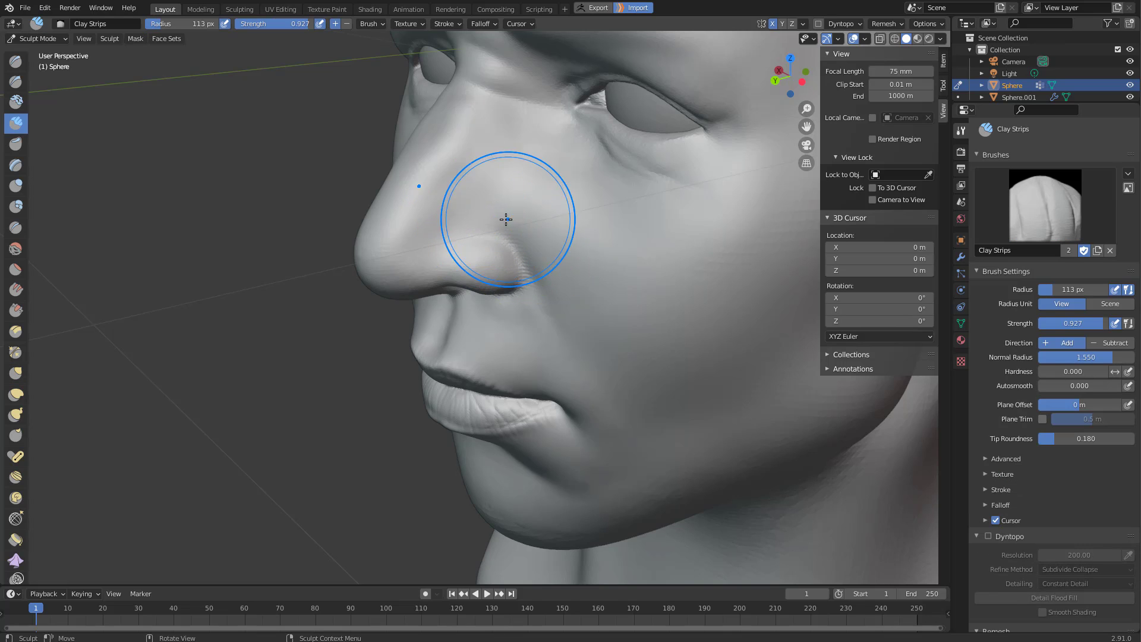
mouse_move(509, 215)
mouse_down()
mouse_move(540, 245)
mouse_move(529, 210)
mouse_up()
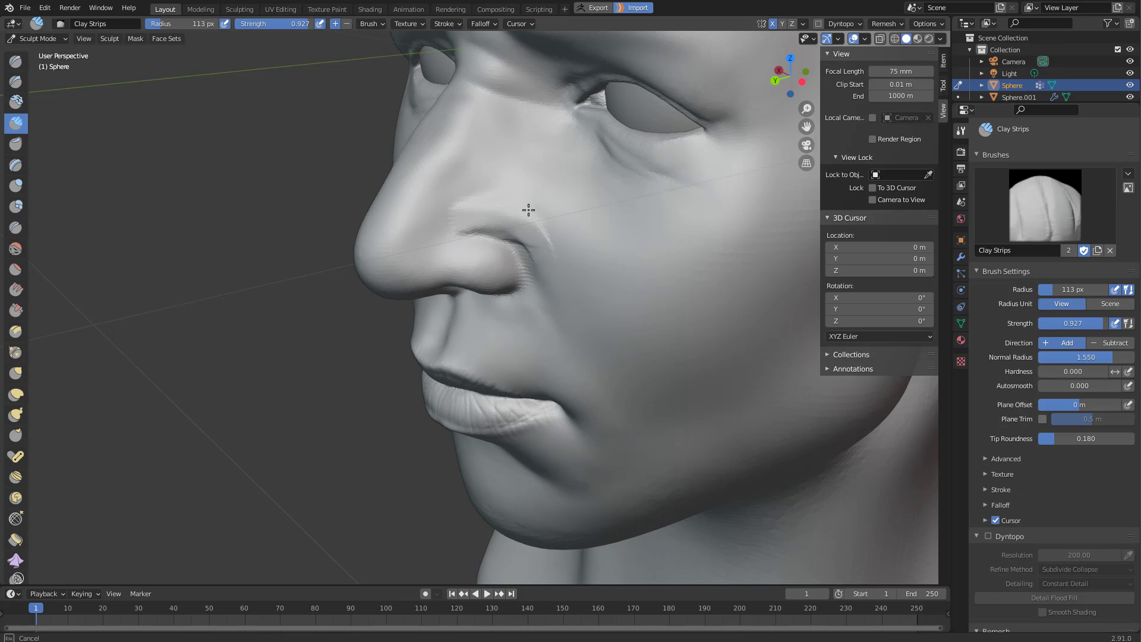
mouse_move(550, 220)
middle_down()
mouse_move(642, 204)
mouse_move(618, 232)
middle_up()
key(g)
drag(573, 301, 565, 300)
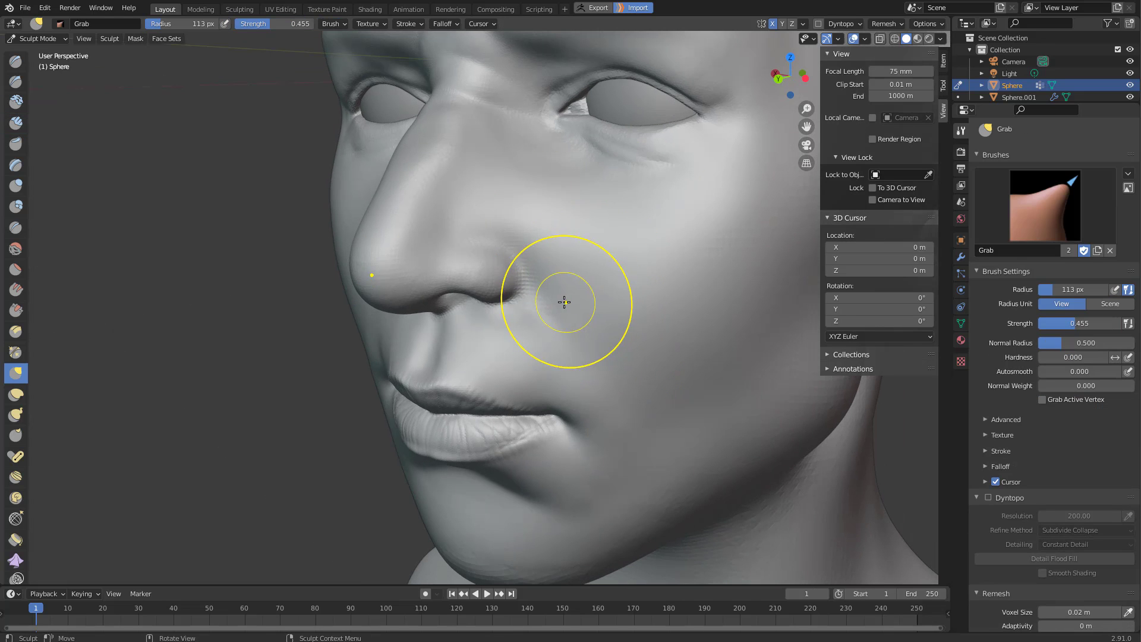
Fill out the front of the cheek below the eye with an enlarged Clay Strips brush.
scroll(565, 301, down, 2)
mouse_move(565, 301)
middle_down()
mouse_move(631, 336)
mouse_move(523, 290)
middle_up()
key(c)
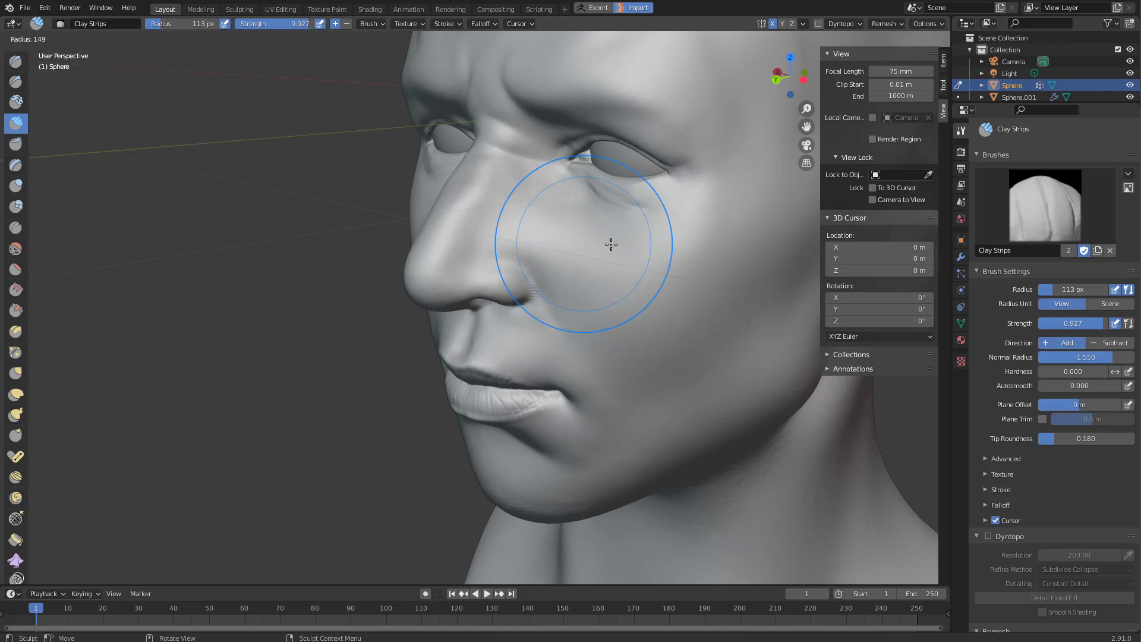
mouse_move(587, 230)
middle_down()
mouse_move(555, 226)
mouse_move(724, 191)
mouse_move(689, 181)
middle_up()
Adjust the eye area and upper eyelid with the Grab brush at 104 px and 55 px radius.
key(g)
shift+middle_drag(720, 169, 718, 235)
key(f)
click(686, 234)
middle_drag(607, 210, 581, 220)
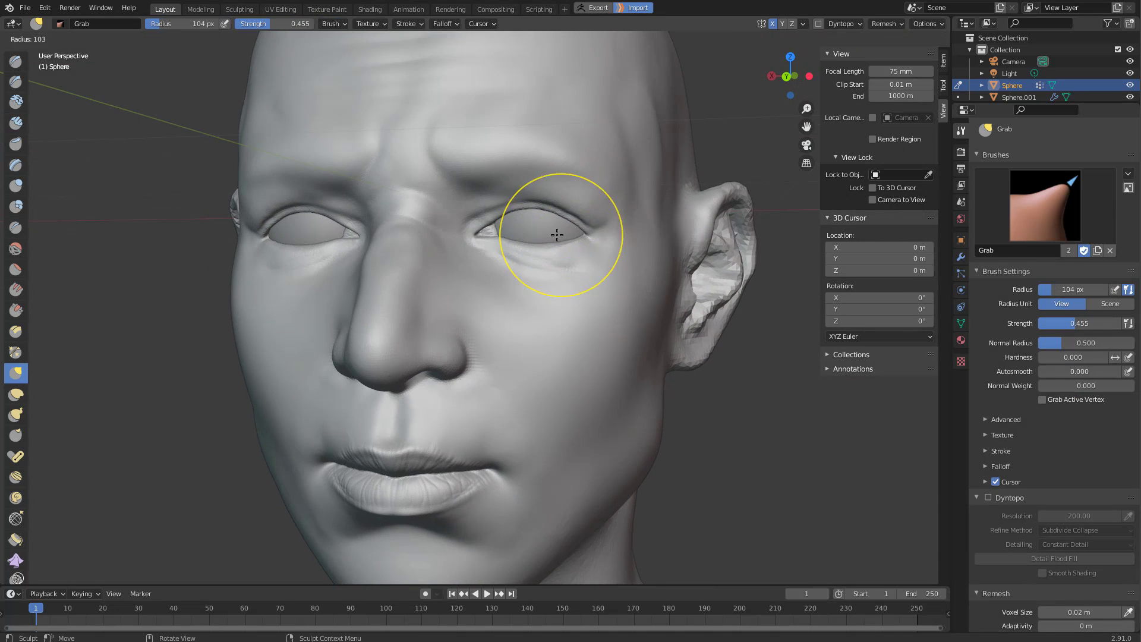
key(f)
click(526, 240)
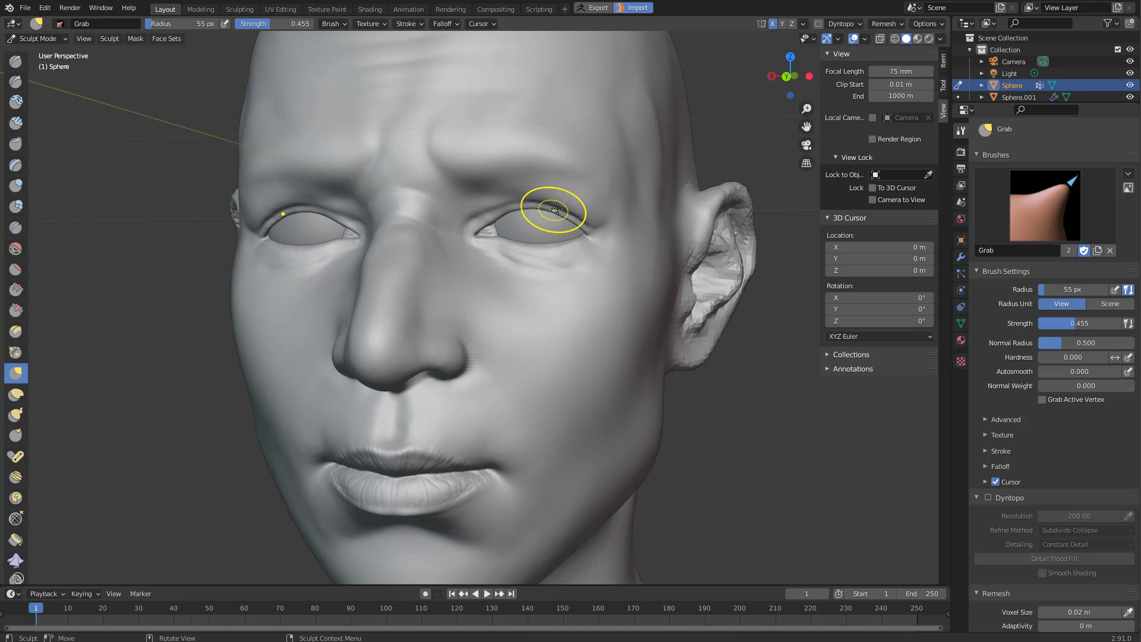
Shape the side of the forehead with the Grab brush at 173 px radius.
ctrl+middle_drag(558, 216, 516, 324)
mouse_move(516, 324)
middle_down()
mouse_move(536, 311)
mouse_move(526, 304)
middle_up()
ctrl+middle_drag(526, 305, 554, 255)
scroll(555, 254, up, 2)
key(f)
click(634, 244)
middle_drag(633, 244, 608, 266)
key(f)
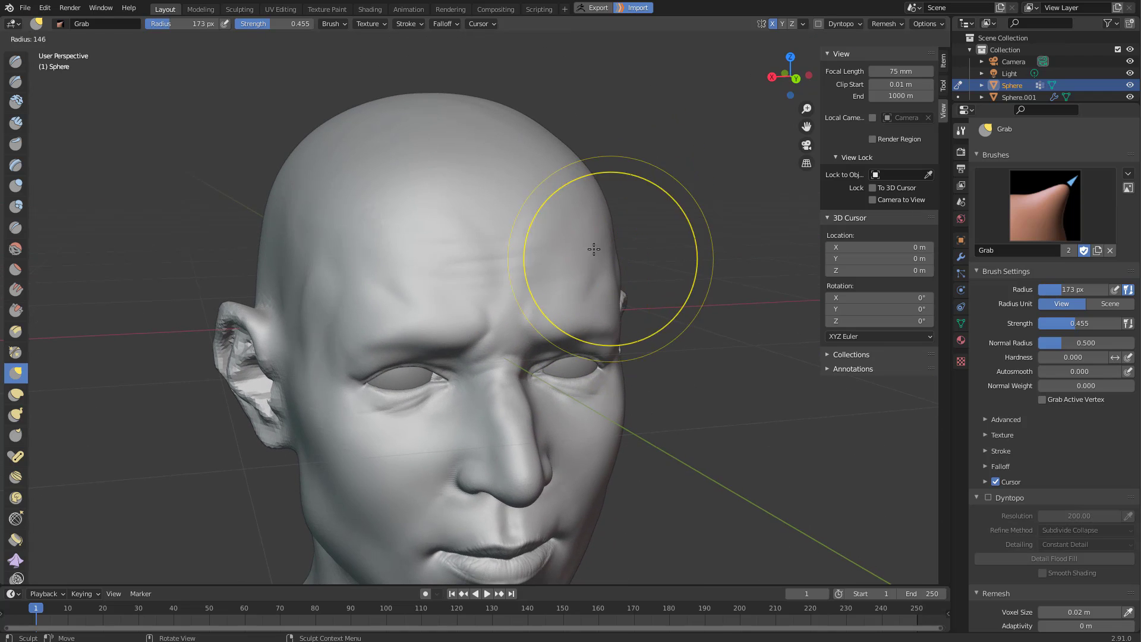
click(603, 206)
Refine the skull's outline around the upper forehead and crown with the Grab brush at varying radii.
mouse_move(597, 208)
middle_down()
mouse_move(551, 242)
mouse_move(632, 214)
mouse_move(545, 216)
mouse_move(538, 197)
middle_up()
key(f)
click(575, 219)
key(f)
click(578, 201)
key(f)
click(611, 200)
alt+middle_drag(579, 150, 644, 185)
click(632, 196)
Adjust the mouth and the cheek beside its corner with Grab at 190 px and 148 px radius.
mouse_move(633, 197)
middle_down()
mouse_move(663, 208)
mouse_move(640, 273)
mouse_move(604, 239)
mouse_move(624, 298)
mouse_move(489, 356)
middle_up()
key(f)
click(608, 208)
key(f)
click(534, 369)
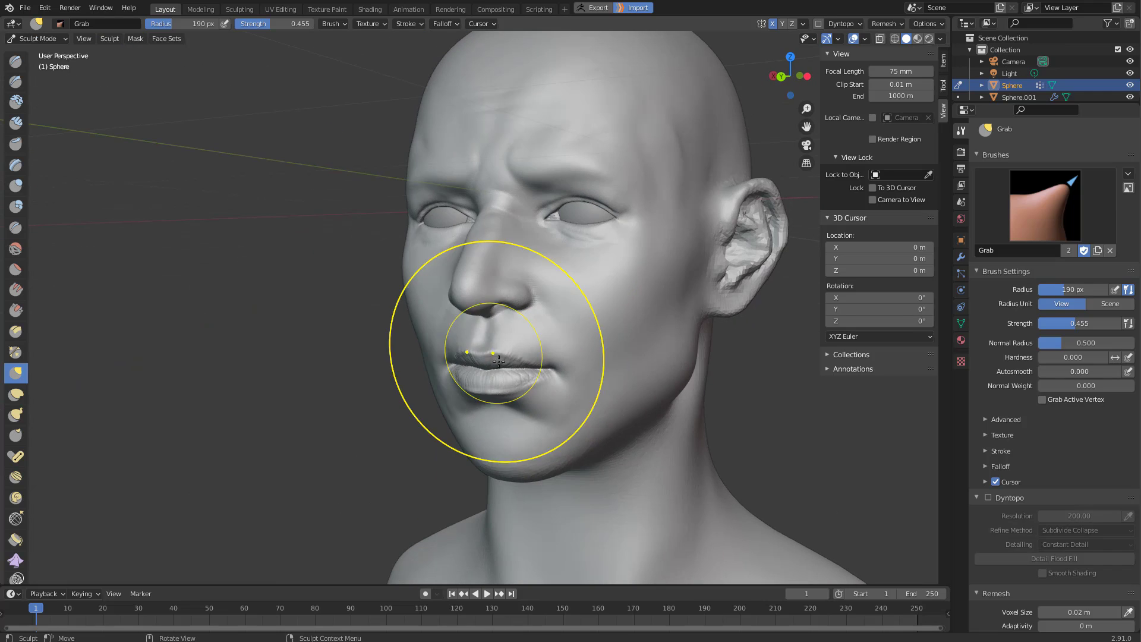
key(f)
click(569, 370)
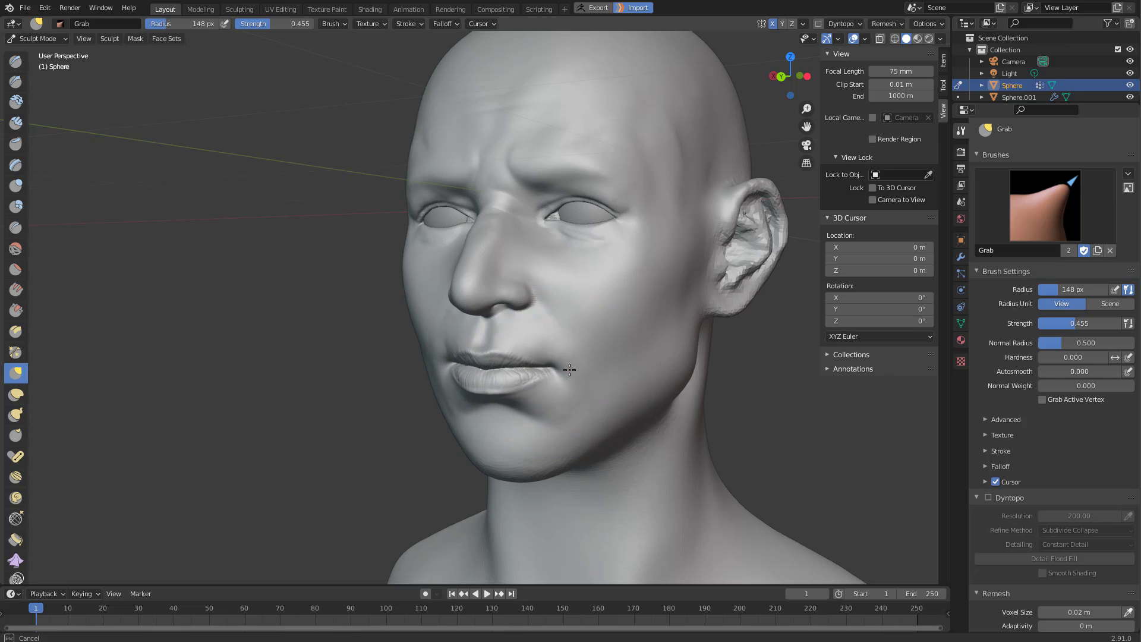
Refine the side profile between the nose and upper lip with the Grab brush at 89 px radius.
mouse_move(555, 375)
middle_down()
mouse_move(543, 364)
mouse_move(586, 377)
mouse_move(518, 366)
mouse_move(591, 263)
mouse_move(491, 305)
middle_up()
key(f)
click(523, 365)
scroll(591, 262, up, 3)
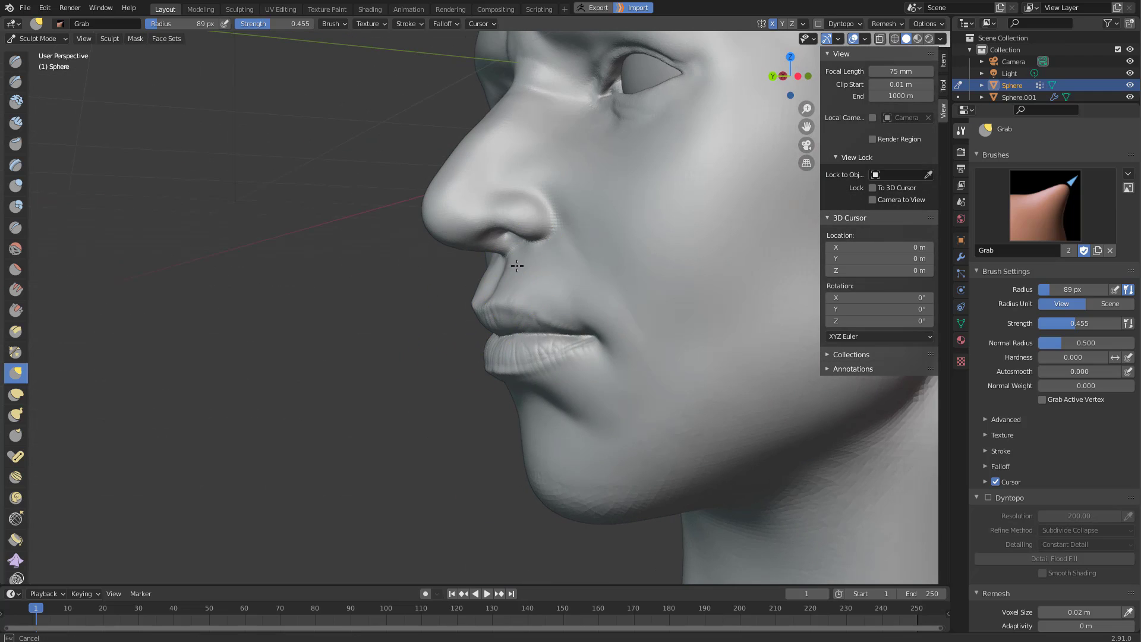
mouse_move(518, 266)
middle_down()
mouse_move(578, 301)
mouse_move(539, 297)
mouse_move(573, 314)
mouse_move(540, 352)
mouse_move(478, 380)
mouse_move(561, 357)
mouse_move(510, 339)
middle_up()
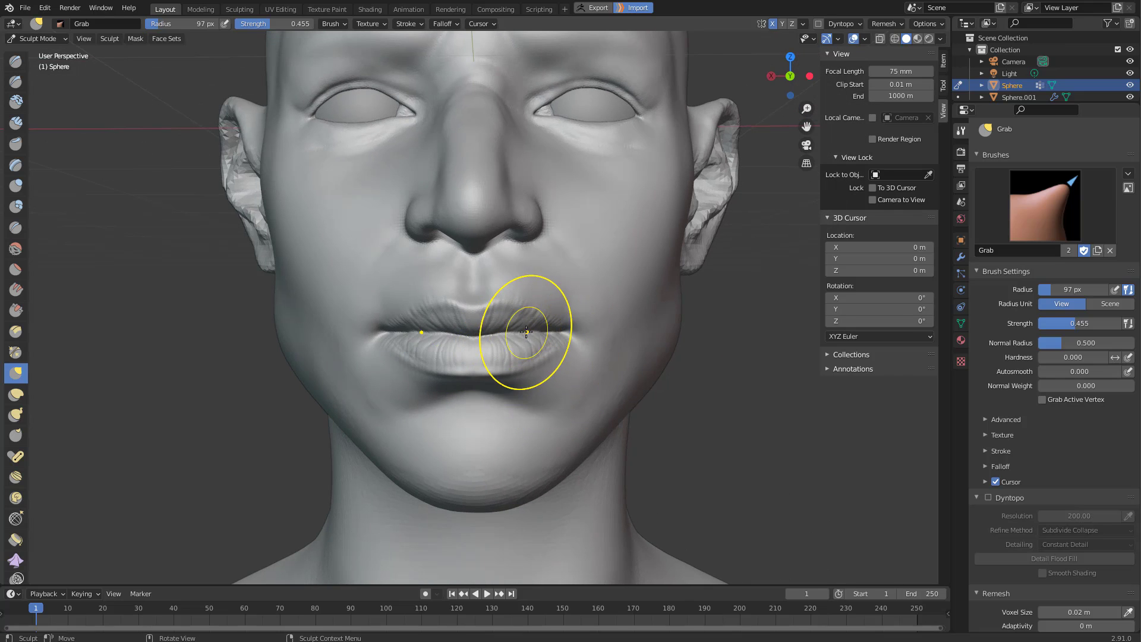
Nudge the line between the lips slightly downward on both sides with Grab at 79 px radius.
key(f)
click(568, 332)
drag(522, 334, 522, 337)
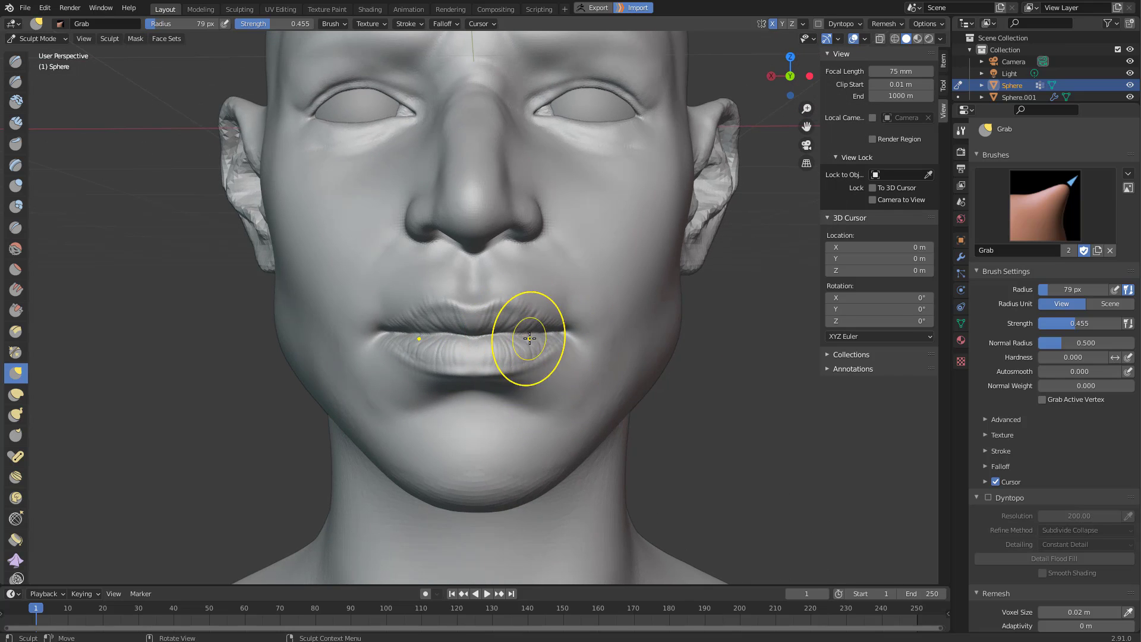
Build up the cheek beside the nose with the Clay Strips brush at 145 px and 108 px radius.
mouse_move(493, 330)
middle_down()
mouse_move(575, 335)
mouse_move(632, 305)
mouse_move(578, 255)
mouse_move(615, 276)
mouse_move(612, 254)
middle_up()
key(f)
click(594, 318)
key(c)
drag(586, 232, 624, 265)
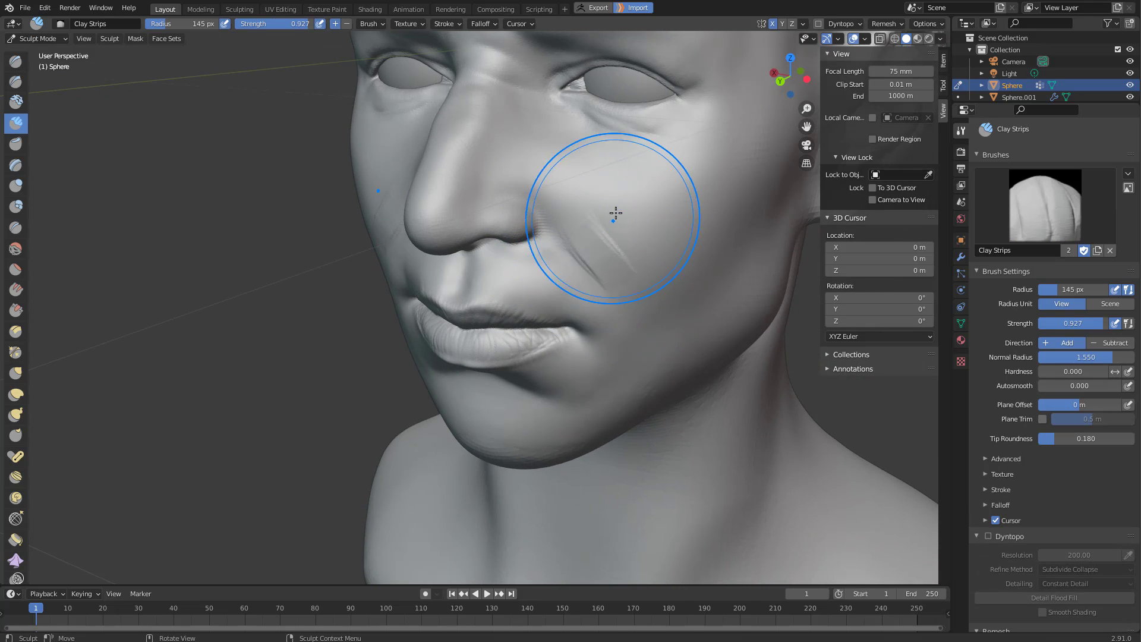
drag(616, 213, 614, 239)
key(f)
click(582, 261)
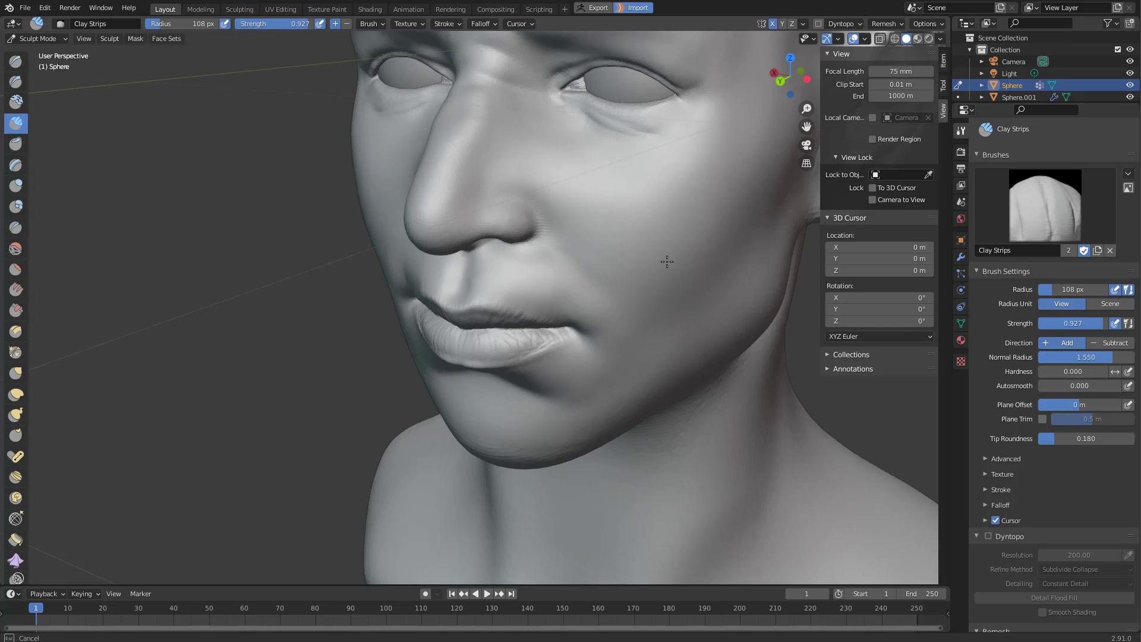
Reshape the jawline below the ear with the Grab brush at 169 px radius.
middle_drag(612, 274, 652, 217)
scroll(569, 301, down, 4)
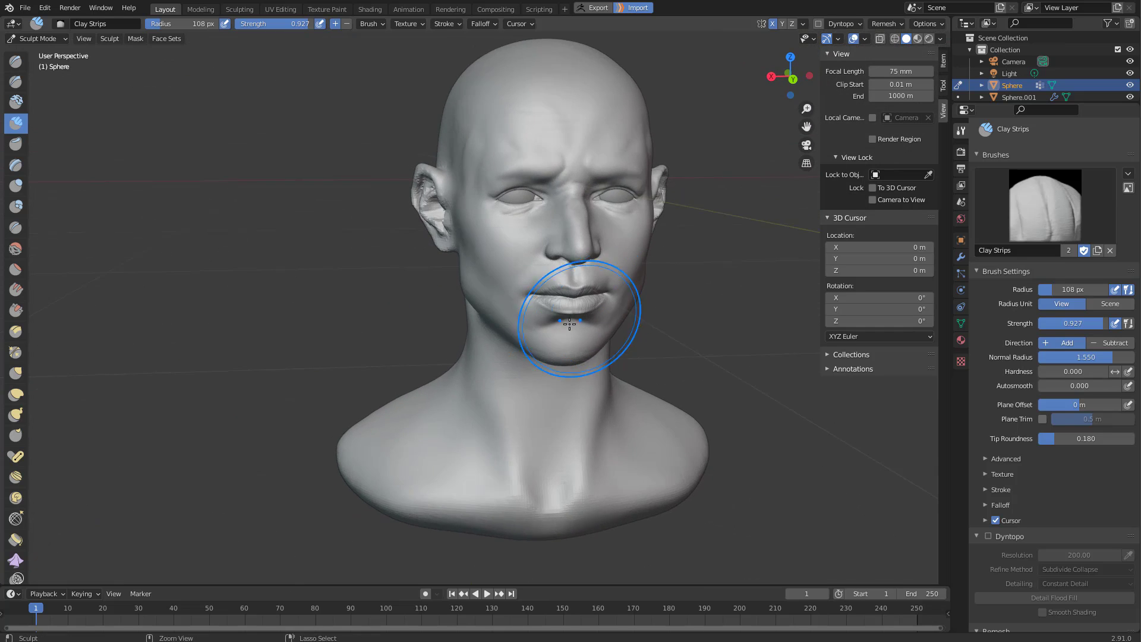
middle_drag(480, 316, 484, 343)
key(g)
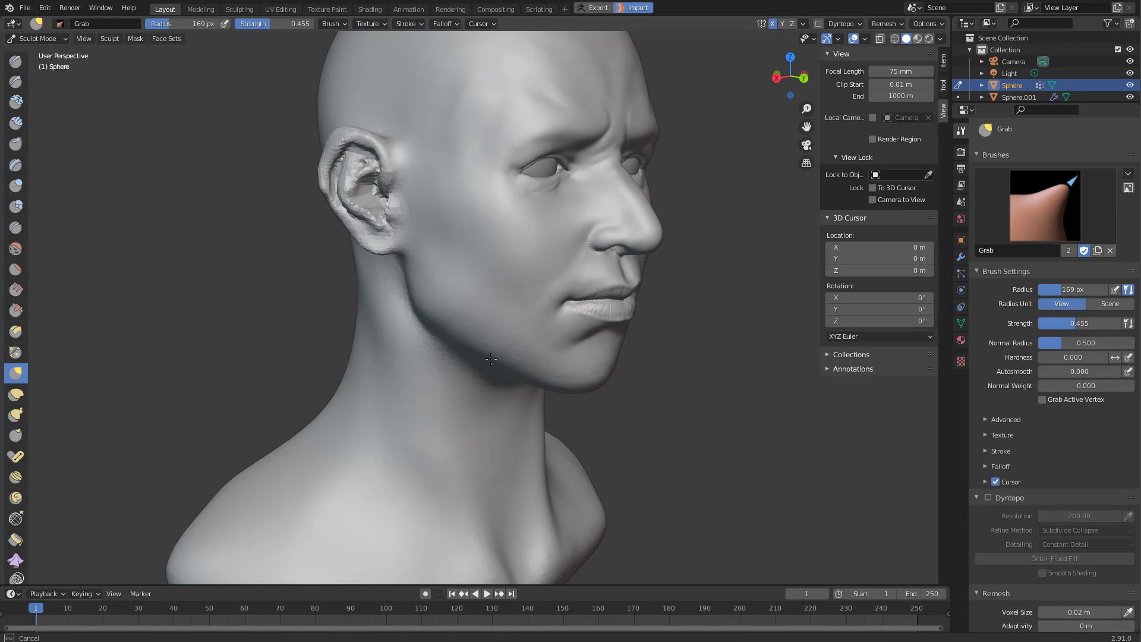
mouse_move(526, 374)
middle_down()
mouse_move(582, 383)
mouse_move(571, 395)
mouse_move(511, 376)
mouse_move(344, 266)
mouse_move(390, 405)
middle_up()
mouse_move(407, 318)
mouse_down()
mouse_move(401, 337)
mouse_move(396, 311)
mouse_up()
mouse_move(405, 339)
middle_down()
mouse_move(346, 355)
mouse_move(151, 315)
middle_up()
mouse_move(595, 310)
mouse_down()
mouse_move(580, 287)
mouse_move(587, 280)
mouse_up()
Sculpt the ear canal opening and inner bowl of the ear with the Draw brush at 40 px and 79 px radius.
mouse_move(586, 328)
middle_down()
mouse_move(584, 311)
mouse_move(579, 342)
mouse_move(605, 330)
mouse_move(585, 332)
mouse_move(578, 285)
mouse_move(556, 275)
mouse_move(580, 291)
mouse_move(545, 333)
mouse_move(513, 301)
middle_up()
key(f)
click(561, 326)
mouse_move(595, 315)
ctrl+middle_down()
mouse_move(618, 242)
mouse_move(645, 253)
ctrl+middle_up()
key(f)
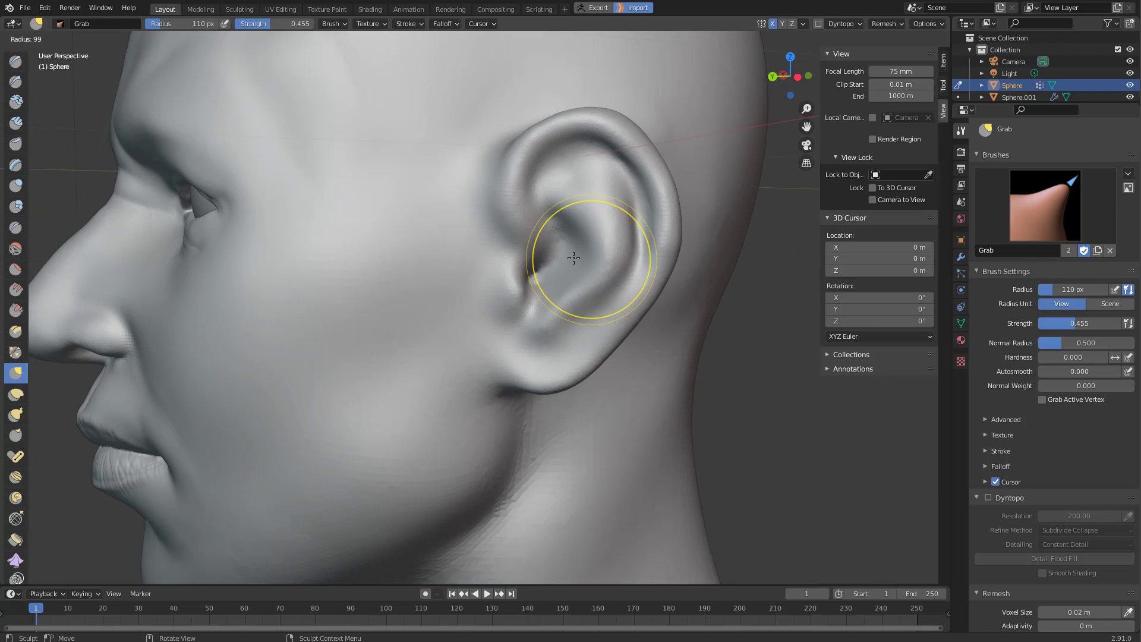
click(553, 255)
key(x)
drag(545, 241, 545, 247)
key(f)
click(535, 246)
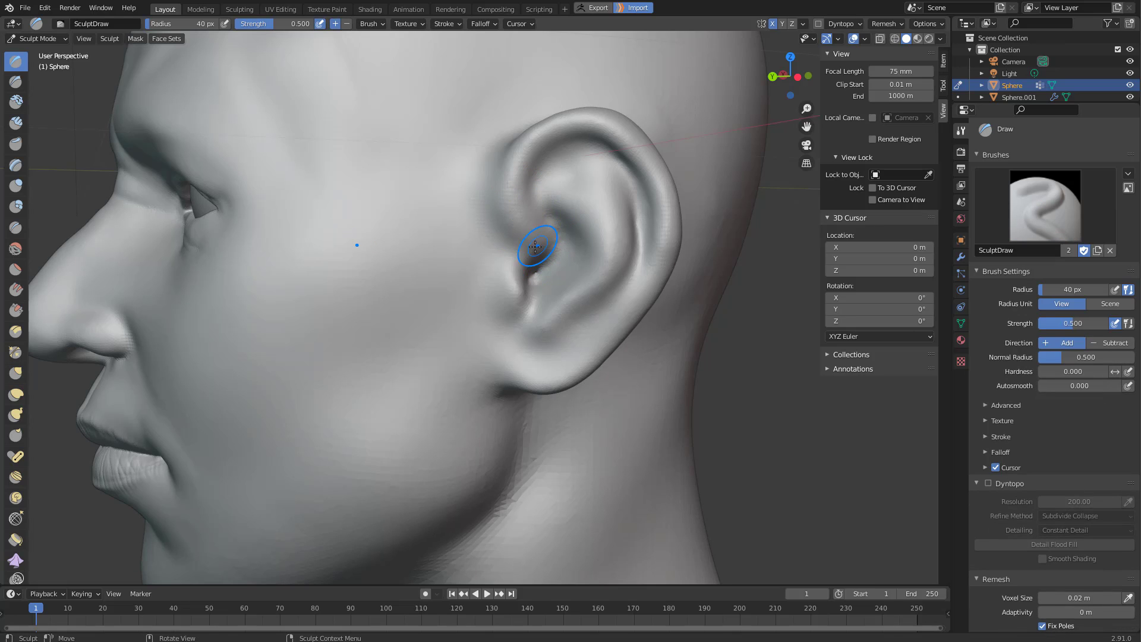
key(f)
click(587, 257)
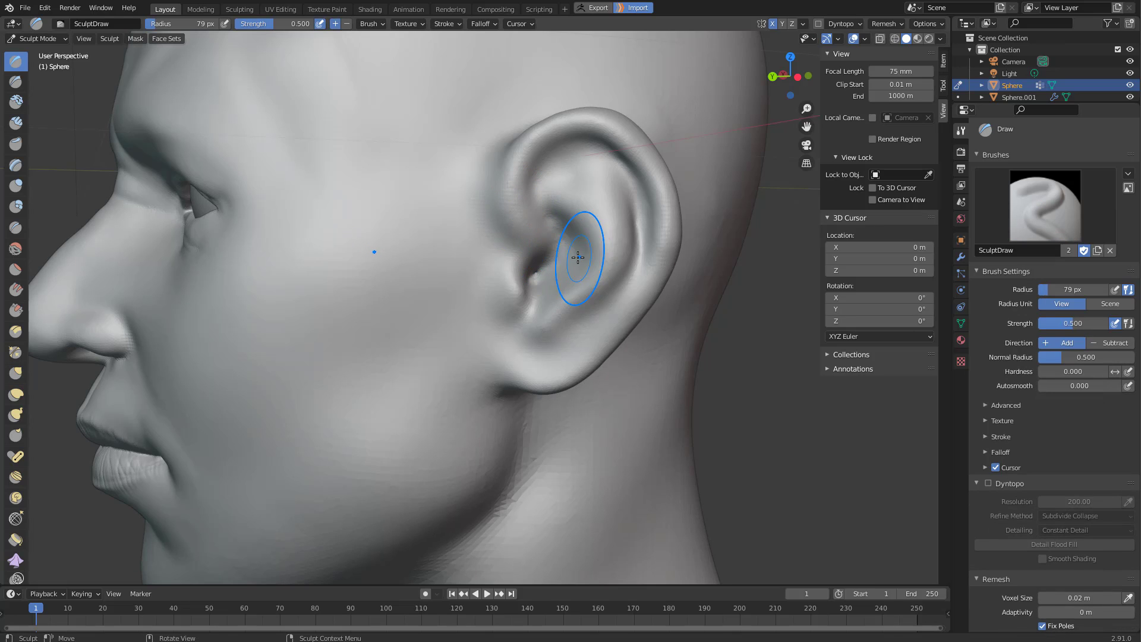
Reshape the edge of the ear's inner bowl with the Grab brush at 79 px radius.
key(g)
middle_drag(565, 273, 574, 276)
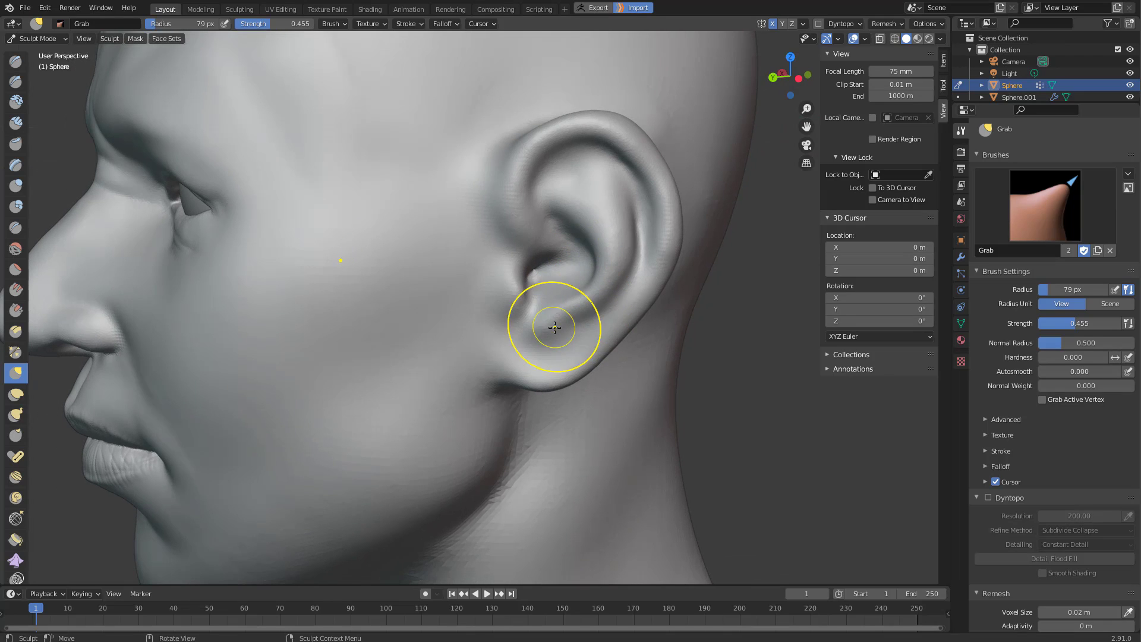
mouse_move(522, 331)
middle_down()
mouse_move(548, 337)
mouse_move(461, 342)
mouse_move(619, 287)
middle_up()
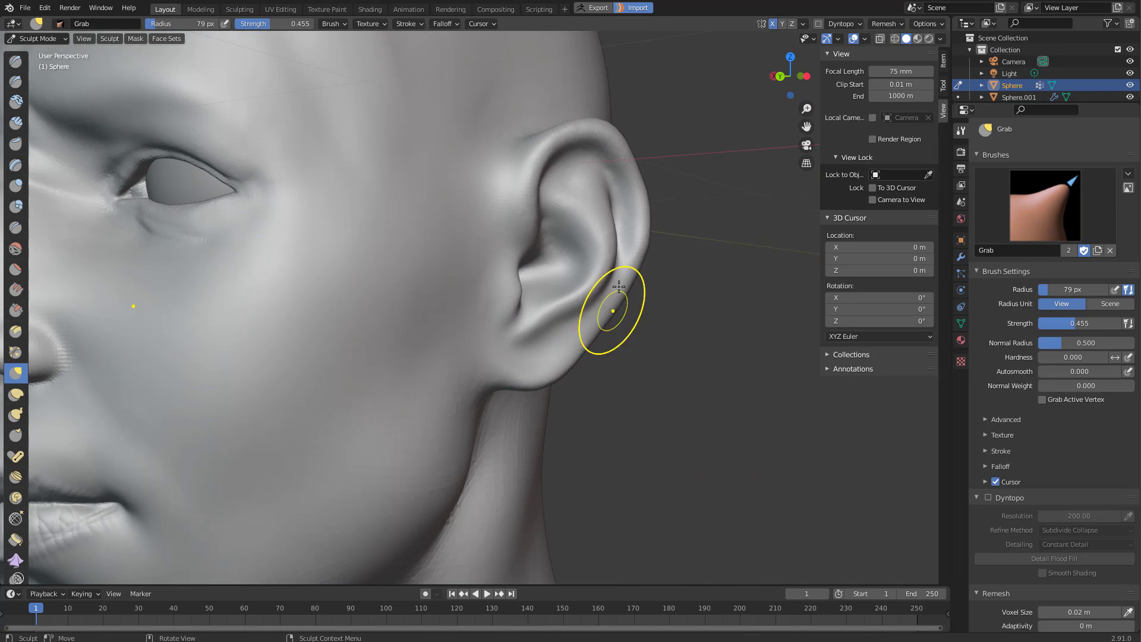
middle_drag(598, 200, 585, 189)
Carve the hollow under the ear's upper rim with Draw Sharp and shape its inner fold with Draw at 79 px radius.
key(2)
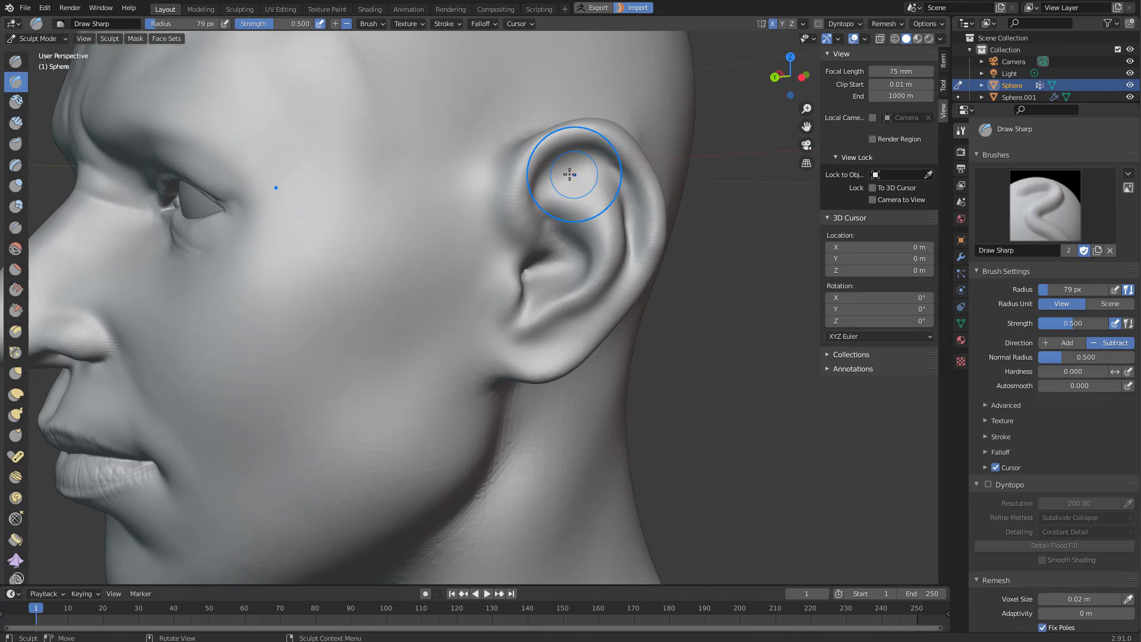
drag(569, 174, 565, 163)
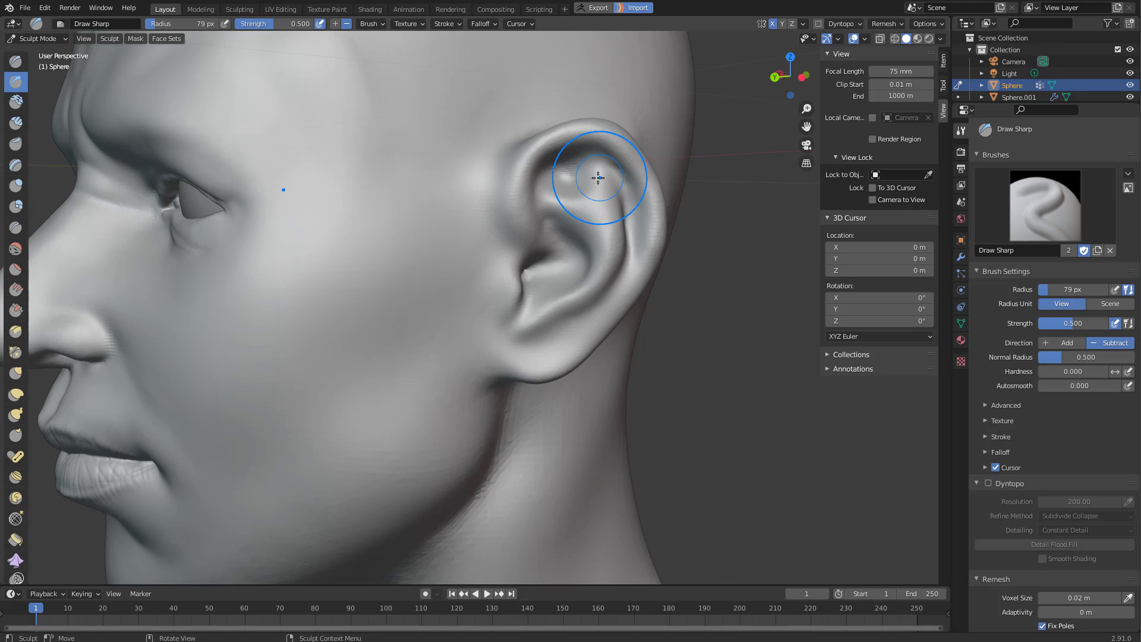
middle_drag(599, 178, 561, 150)
key(x)
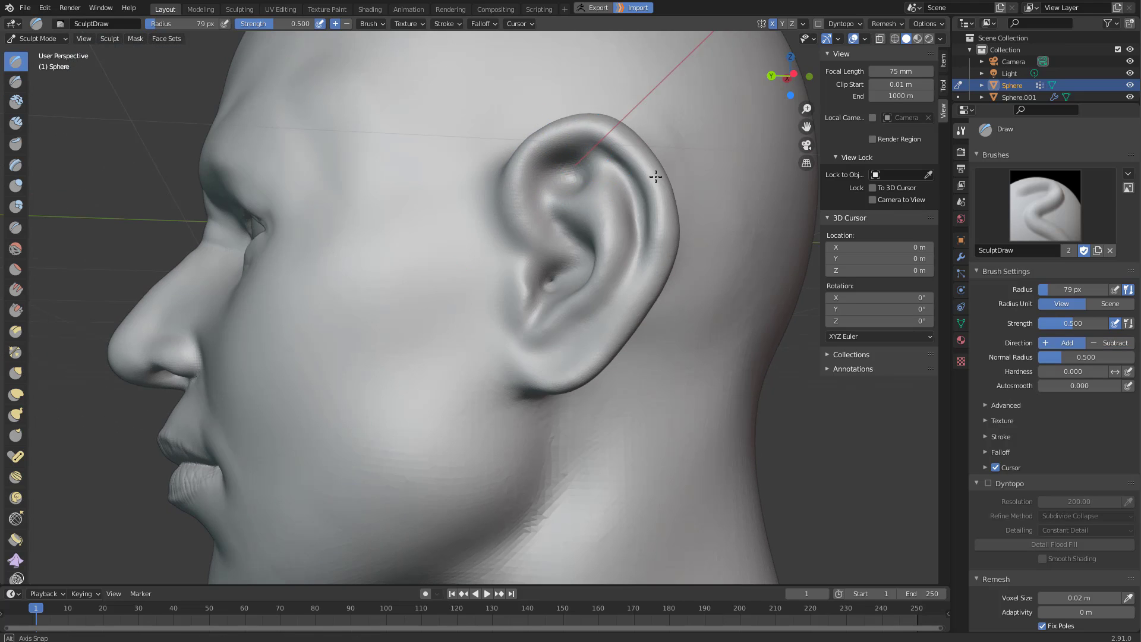
mouse_move(655, 177)
middle_down()
mouse_move(573, 133)
mouse_move(590, 168)
mouse_move(579, 153)
middle_up()
Deepen the groove between the ear's outer rim and inner ridge with Draw Sharp and Grab at 79 px radius.
key(g)
key(2)
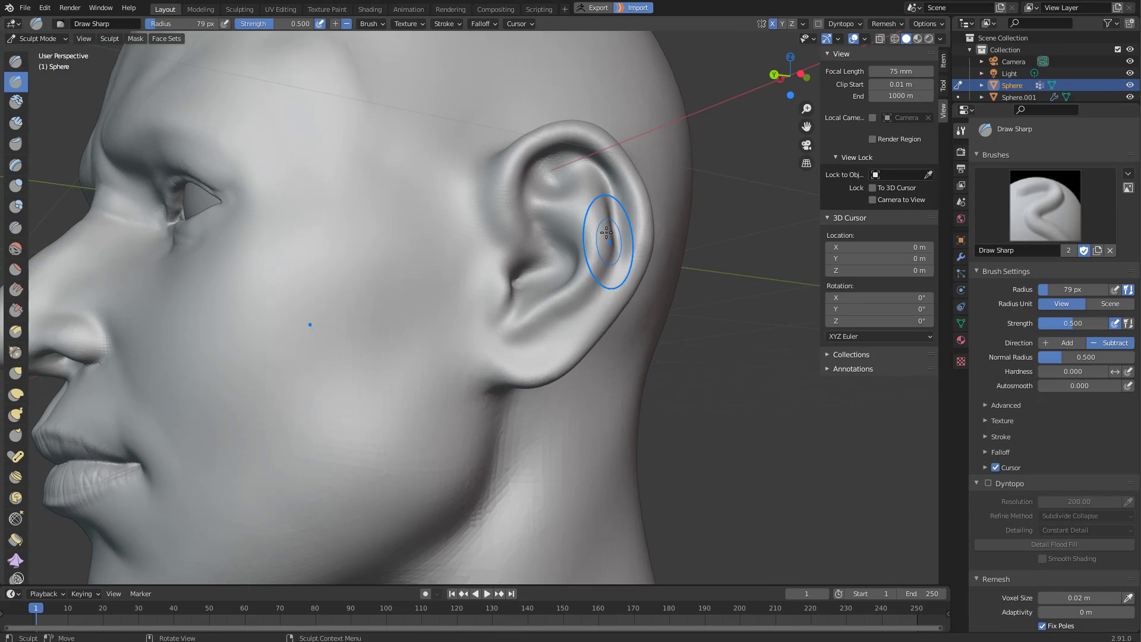
key(g)
mouse_move(601, 229)
middle_down()
mouse_move(618, 222)
mouse_move(642, 244)
mouse_move(586, 262)
middle_up()
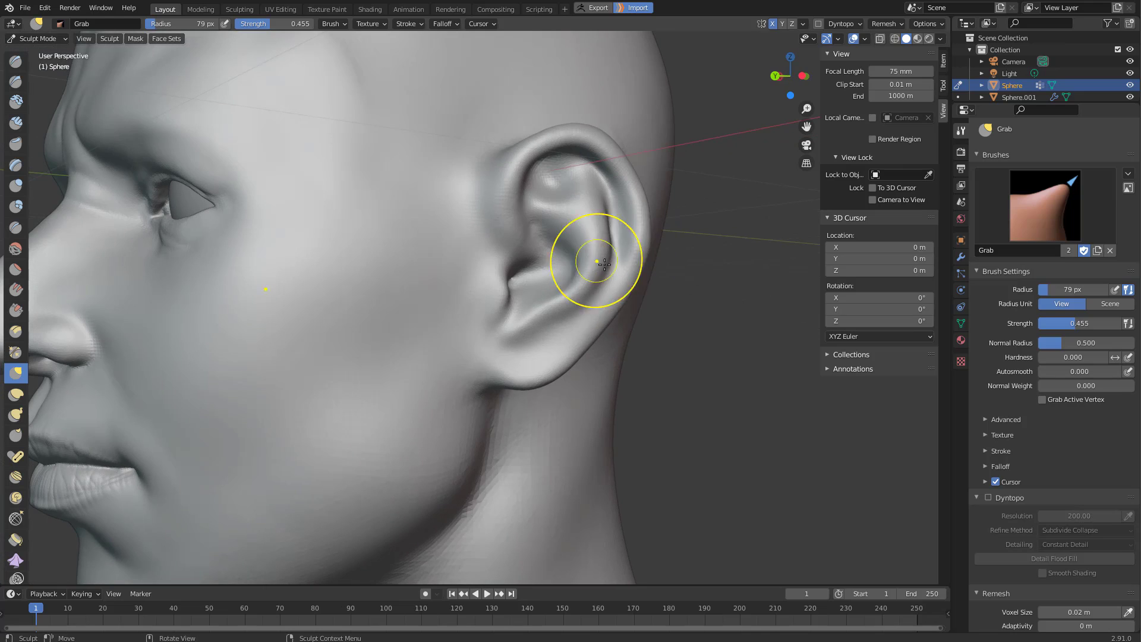
key(2)
key(g)
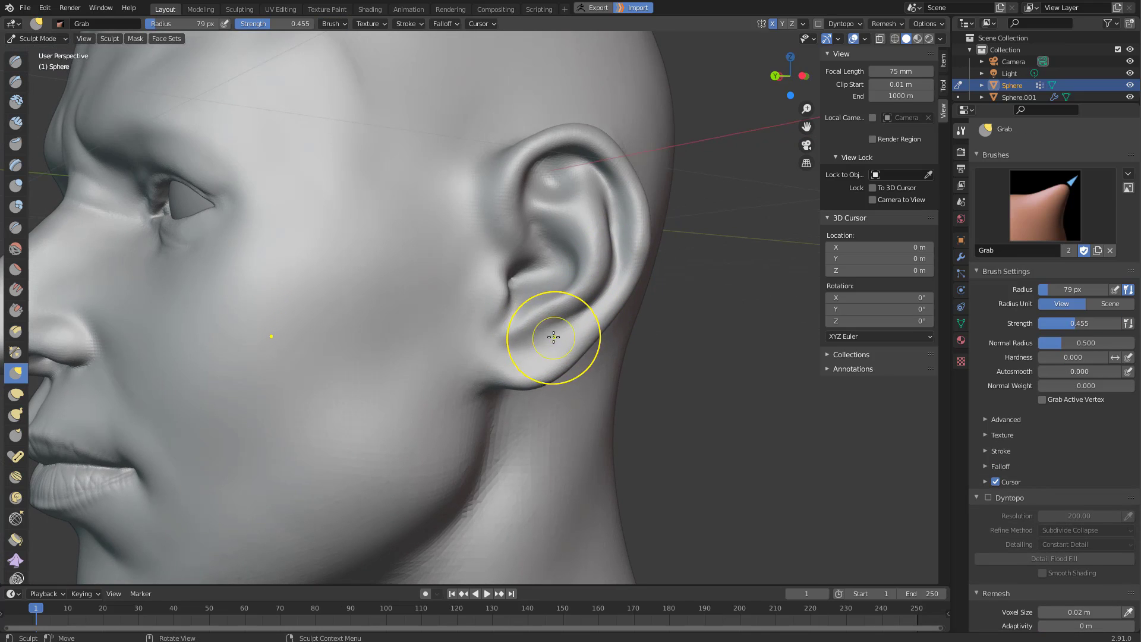
Carve the fold above the earlobe with Draw Sharp and reshape the lobe and its attachment with Grab at 79 px radius.
middle_drag(507, 351, 485, 359)
key(2)
drag(519, 316, 537, 300)
middle_drag(536, 300, 590, 322)
key(g)
drag(520, 331, 516, 327)
middle_drag(516, 327, 559, 336)
drag(509, 348, 512, 340)
middle_drag(511, 341, 469, 349)
drag(482, 389, 480, 391)
mouse_move(494, 396)
middle_down()
mouse_move(528, 343)
mouse_move(510, 330)
middle_up()
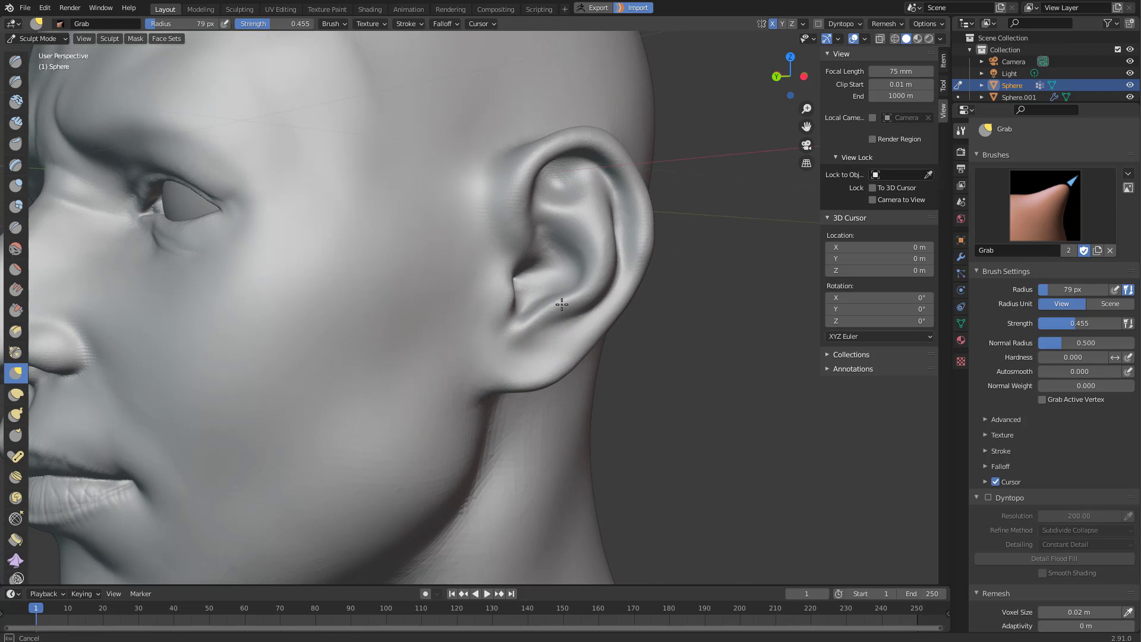
Refine the ear's upper inner folds and bowl with the Grab and Draw Sharp brushes at 58 px radius.
middle_drag(562, 304, 529, 238)
key(bracketleft)
key(bracketleft)
key(bracketleft)
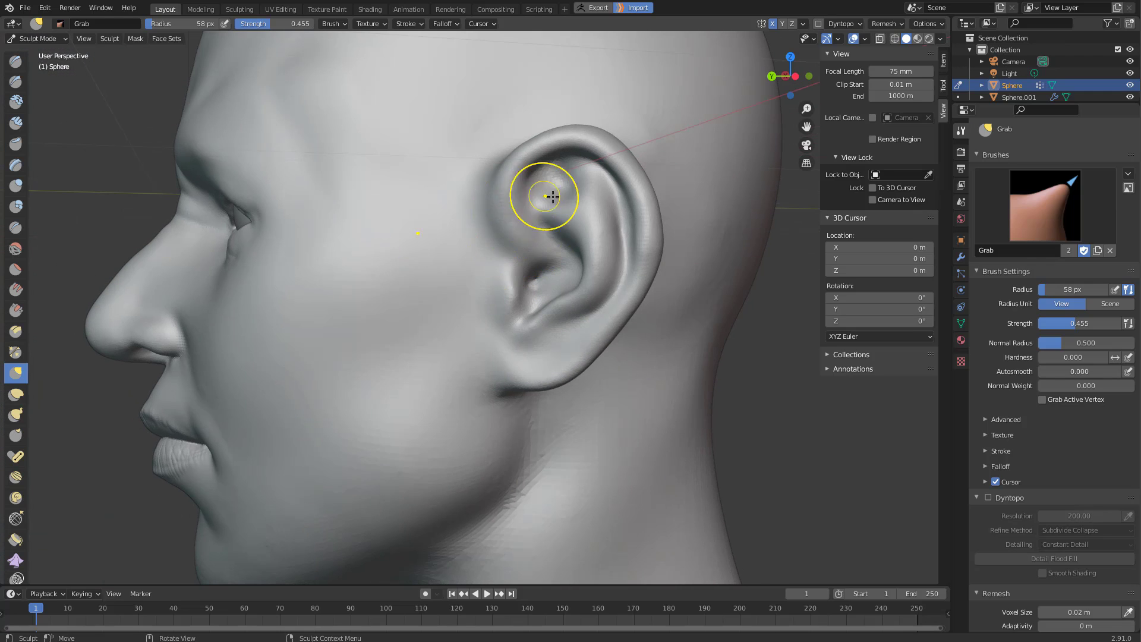
middle_drag(553, 197, 538, 183)
key(d)
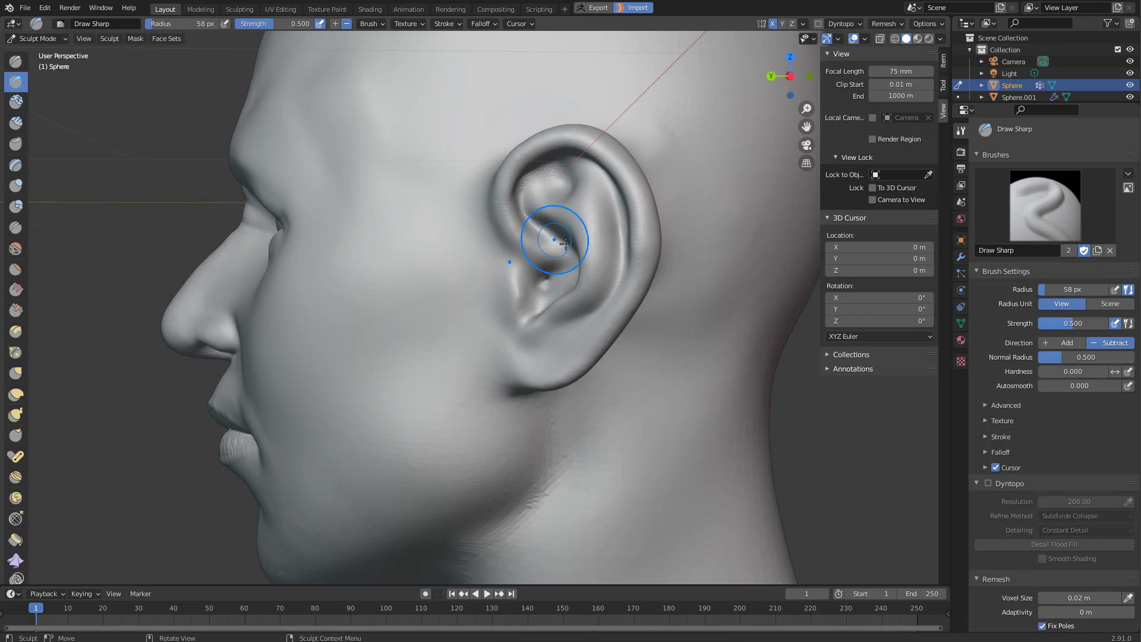
key(g)
mouse_move(566, 243)
middle_down()
mouse_move(543, 220)
mouse_move(520, 228)
middle_up()
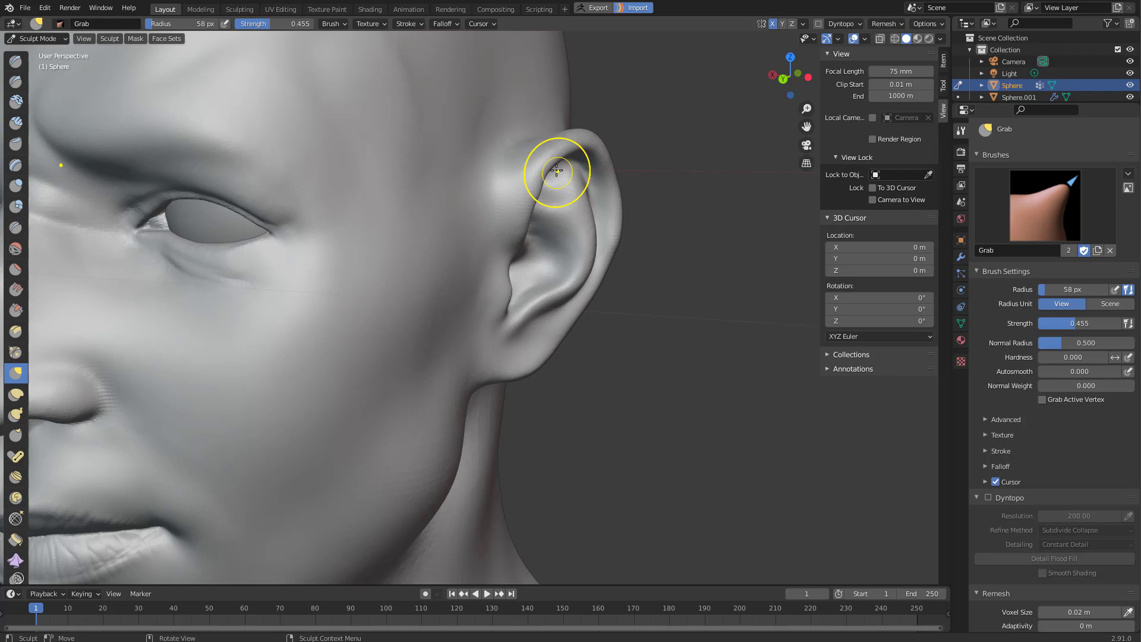
Shape the raised fold in the upper ear with the Draw brush at 58 px radius.
mouse_move(543, 175)
middle_down()
mouse_move(459, 194)
mouse_move(563, 255)
mouse_move(634, 196)
middle_up()
key(x)
scroll(602, 276, up, 2)
key(g)
key(x)
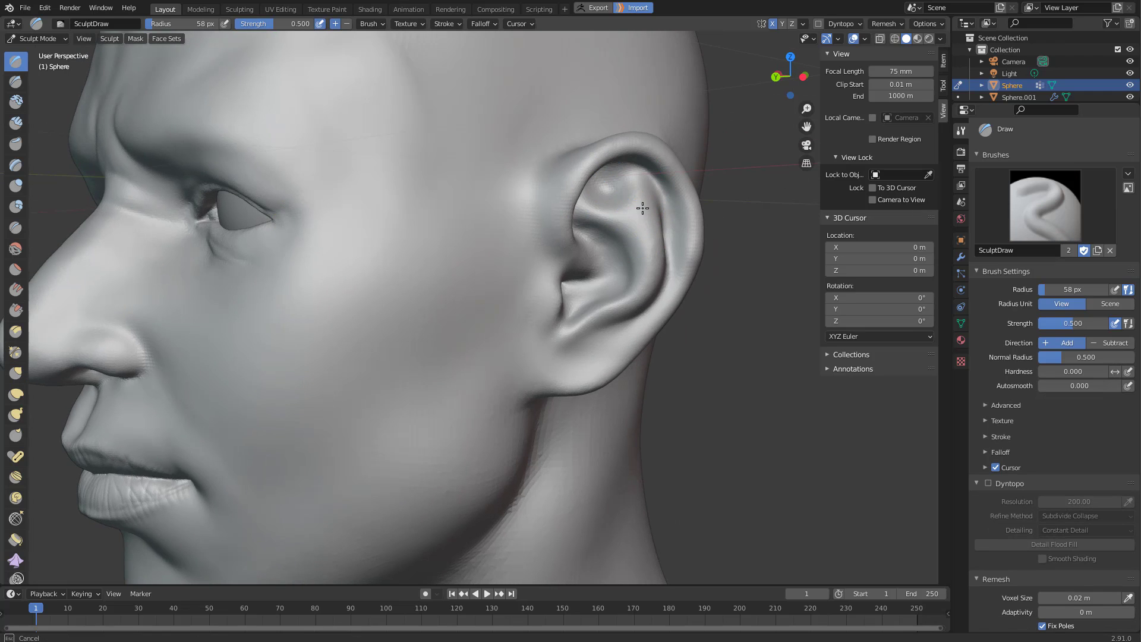
mouse_move(648, 252)
middle_down()
mouse_move(650, 234)
mouse_move(642, 255)
mouse_move(693, 318)
middle_up()
Adjust the ear's outer contour from the front with the Grab brush at 142 px radius.
key(g)
scroll(662, 291, down, 3)
key(f)
click(733, 273)
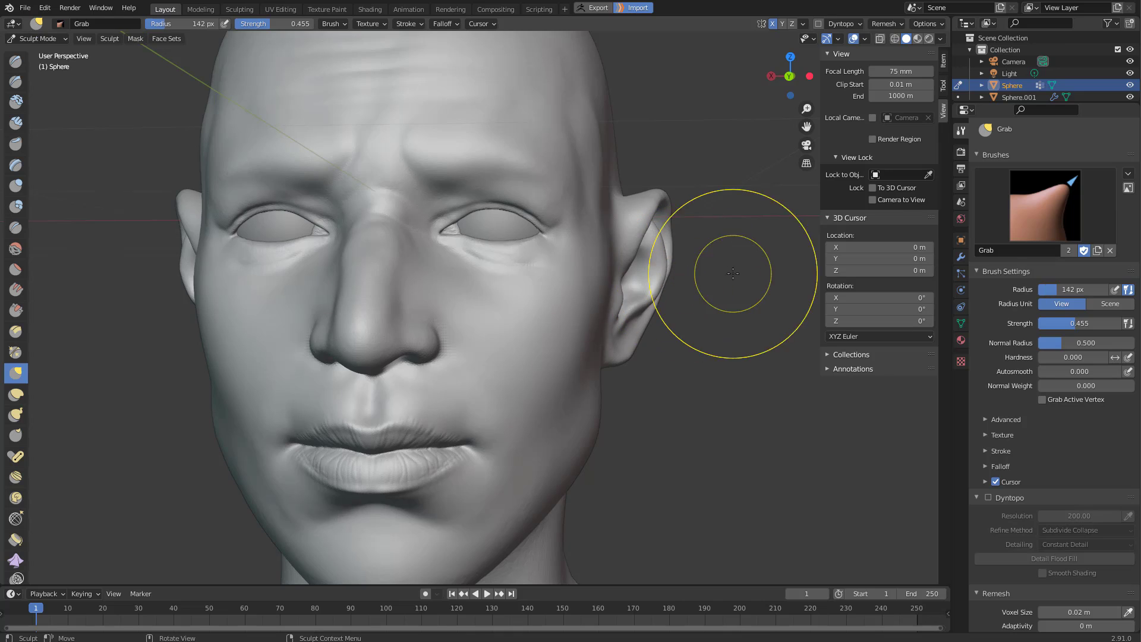
middle_drag(716, 248, 677, 249)
drag(677, 250, 674, 259)
Refine the rim along the ear's lower back edge with the Grab brush at 66 px radius.
key(f)
click(713, 276)
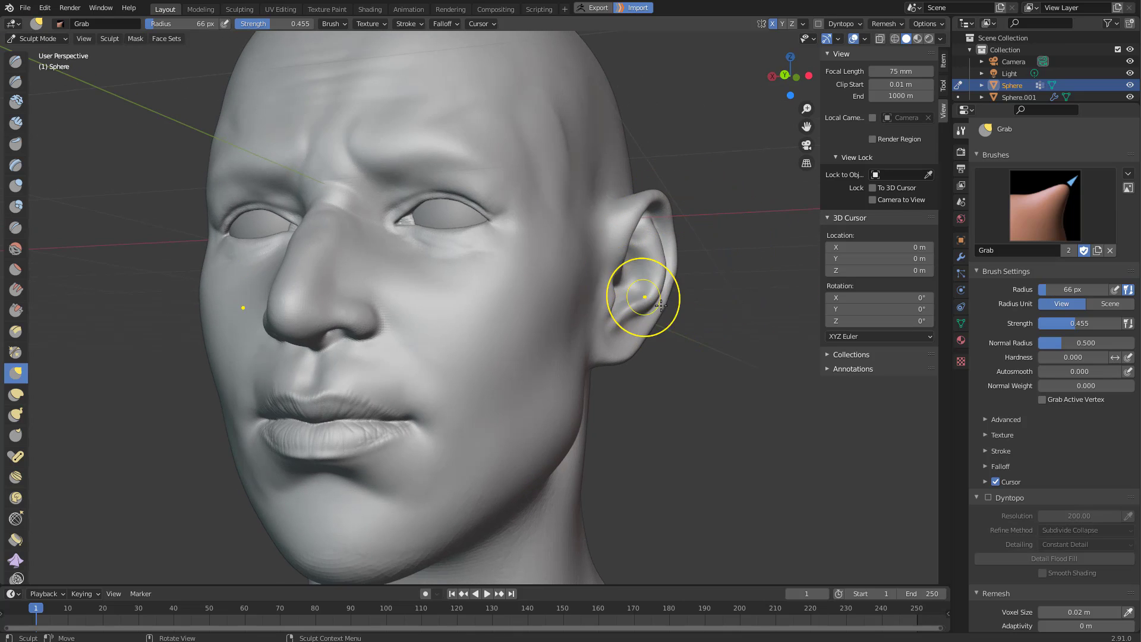
middle_drag(642, 298, 669, 305)
drag(662, 296, 670, 295)
middle_drag(669, 295, 618, 302)
drag(675, 303, 670, 302)
middle_drag(670, 301, 692, 309)
Adjust the side of the face around the cheekbone with the Grab brush at 103 px radius.
scroll(589, 408, down, 3)
mouse_move(588, 408)
middle_down()
mouse_move(651, 380)
mouse_move(689, 259)
middle_up()
scroll(618, 363, down, 3)
key(f)
click(662, 382)
key(f)
click(612, 357)
shift+middle_drag(690, 259, 644, 288)
key(f)
click(581, 318)
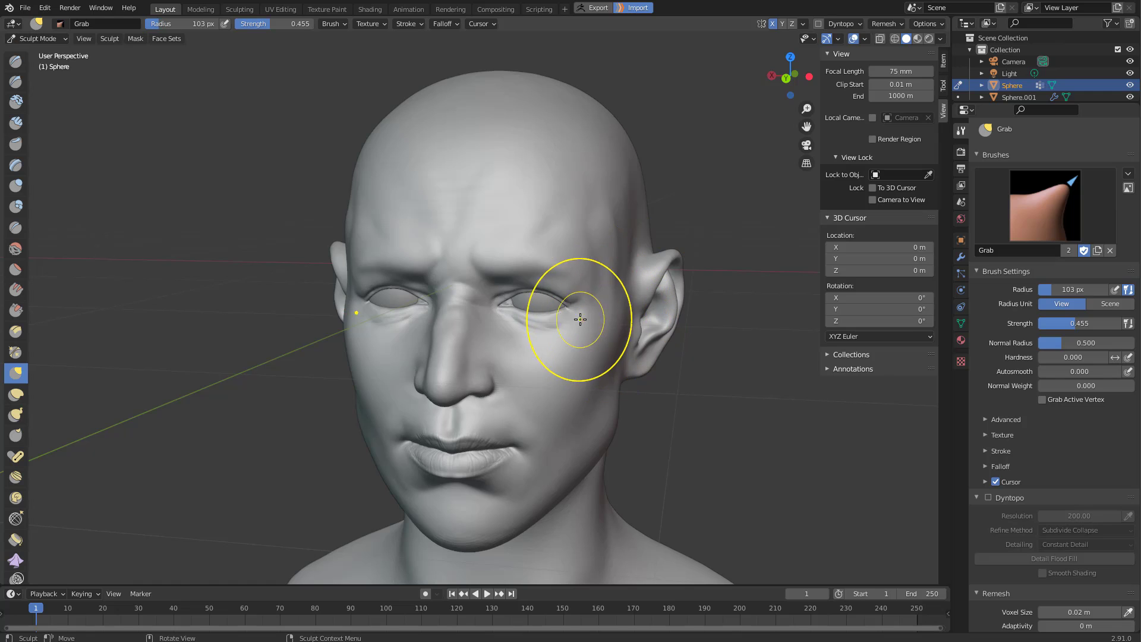
Nudge the outer brow above the eye with the Grab brush at 85 px radius.
middle_drag(579, 319, 558, 281)
key(f)
click(555, 309)
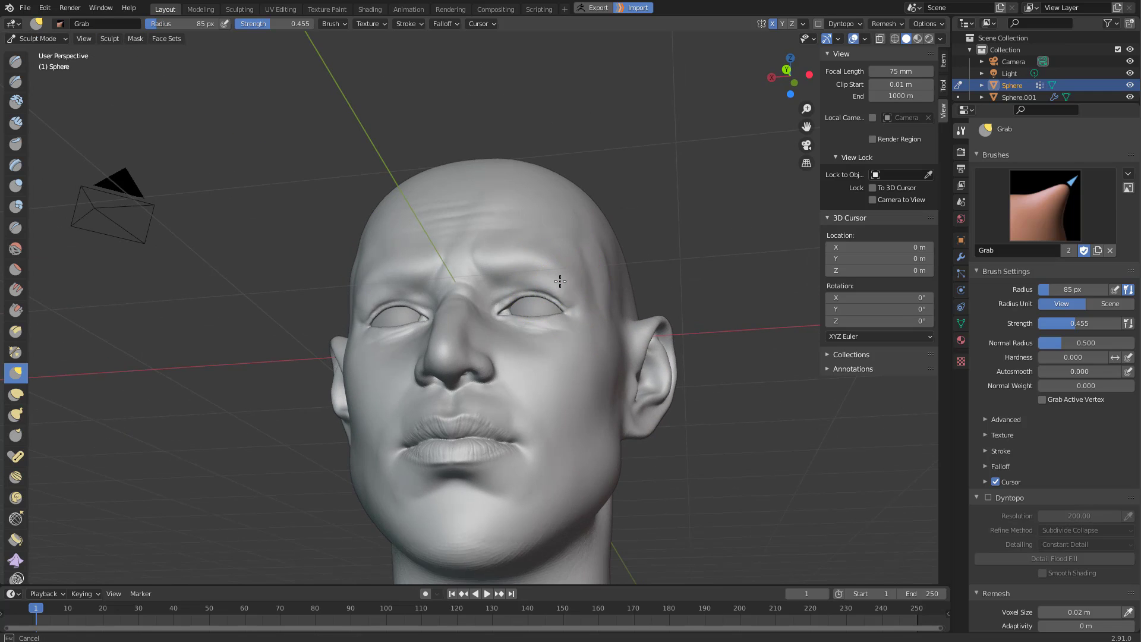
drag(560, 282, 554, 282)
mouse_move(549, 282)
middle_down()
mouse_move(515, 347)
mouse_move(565, 327)
mouse_move(629, 331)
middle_up()
Build up the temple above the ear with Clay Strips strokes at 150 px radius.
key(f)
click(608, 327)
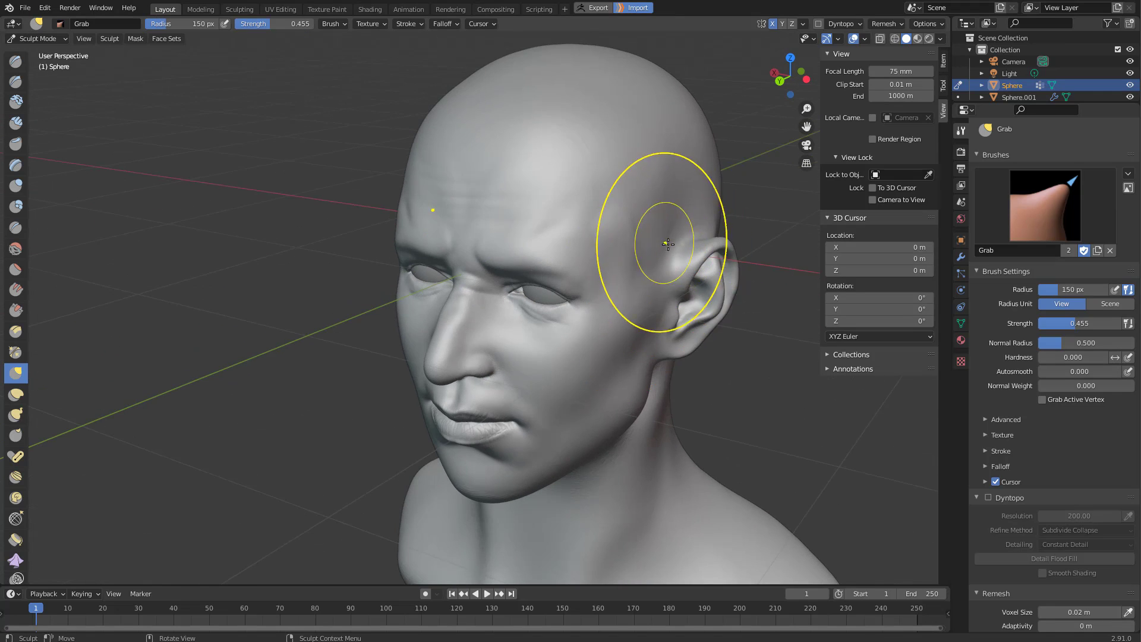
middle_drag(668, 244, 672, 199)
key(c)
drag(672, 199, 690, 214)
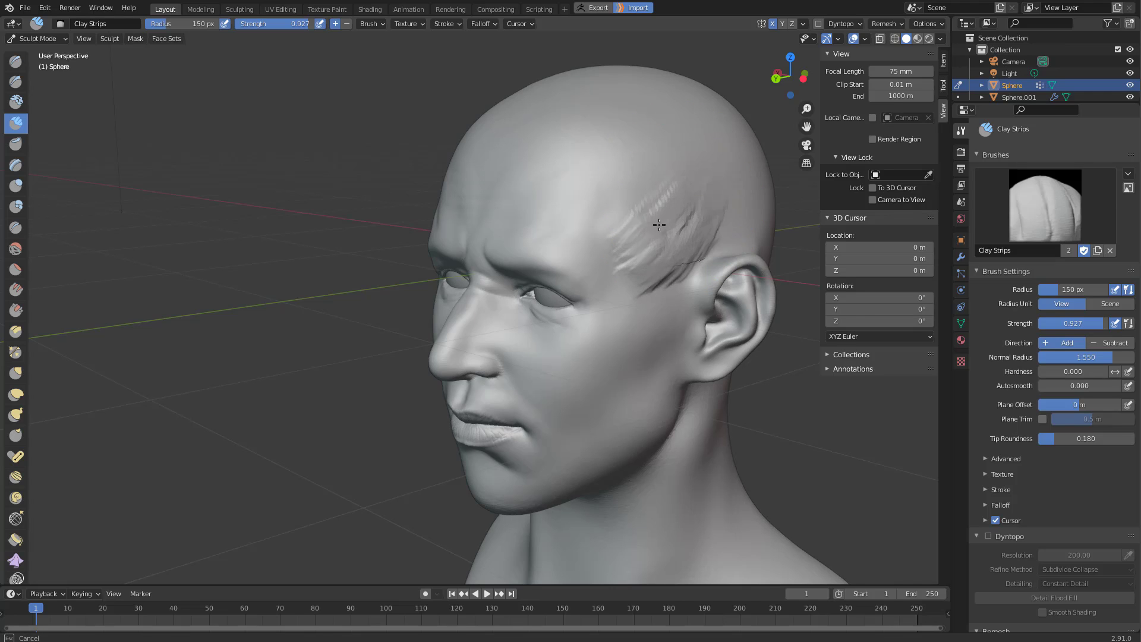
middle_drag(648, 262, 654, 291)
Adjust the temple and side of the head with the Grab brush at 150 px and 119 px radius.
key(g)
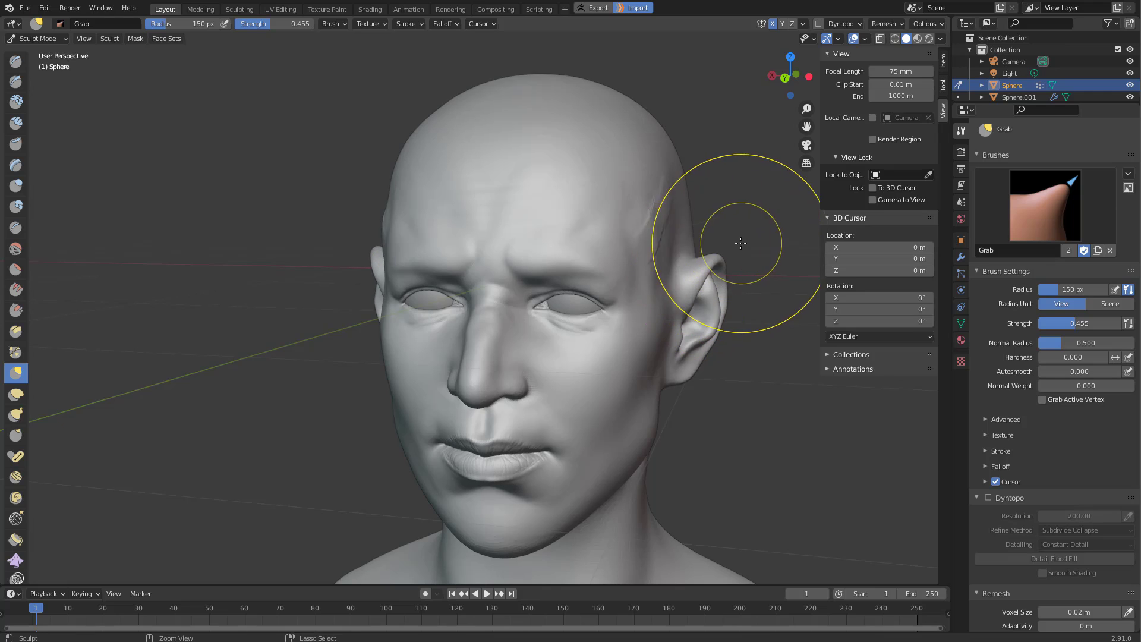
middle_drag(745, 243, 712, 240)
key(f)
click(630, 243)
mouse_move(631, 244)
middle_down()
mouse_move(658, 276)
mouse_move(678, 247)
middle_up()
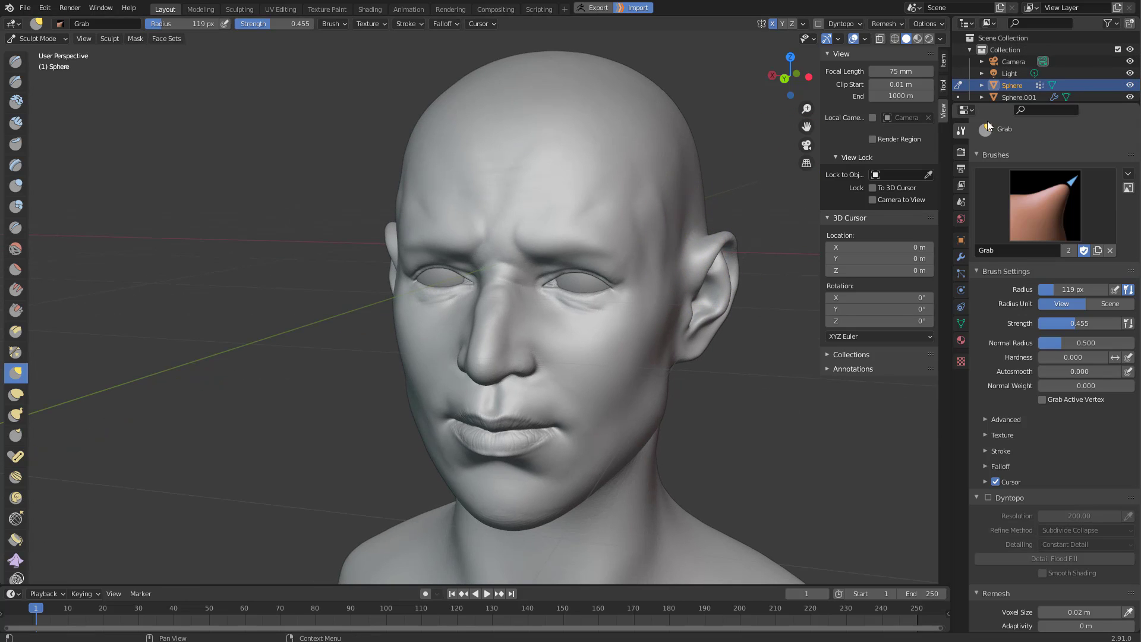
Enlarge the Outliner area and bring up the New Scene options.
drag(1001, 103, 1011, 186)
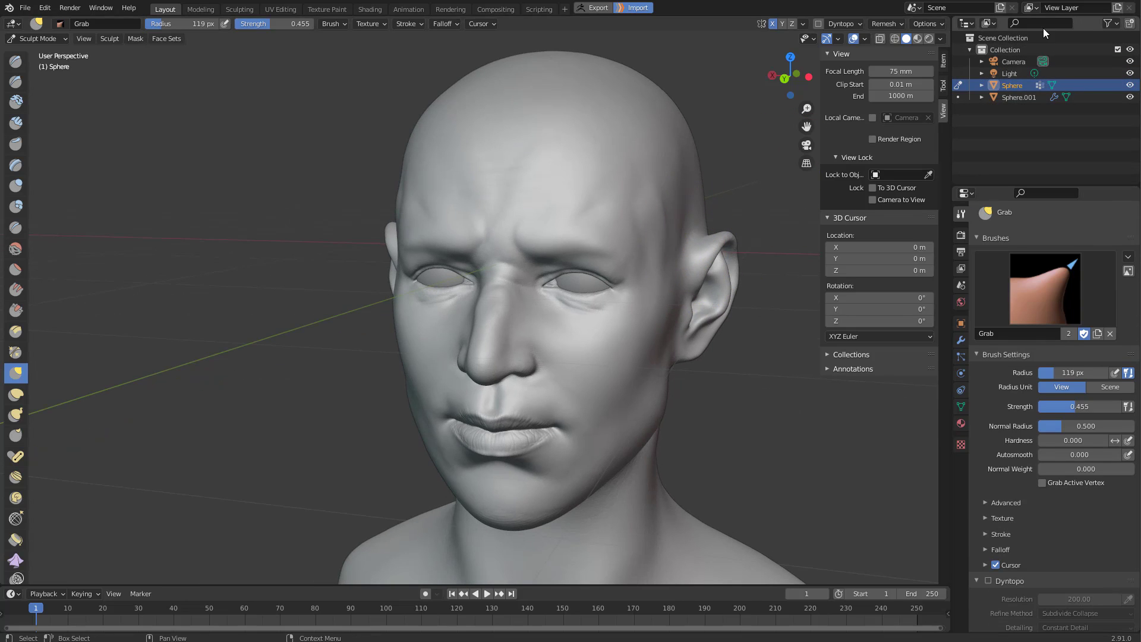
click(1000, 8)
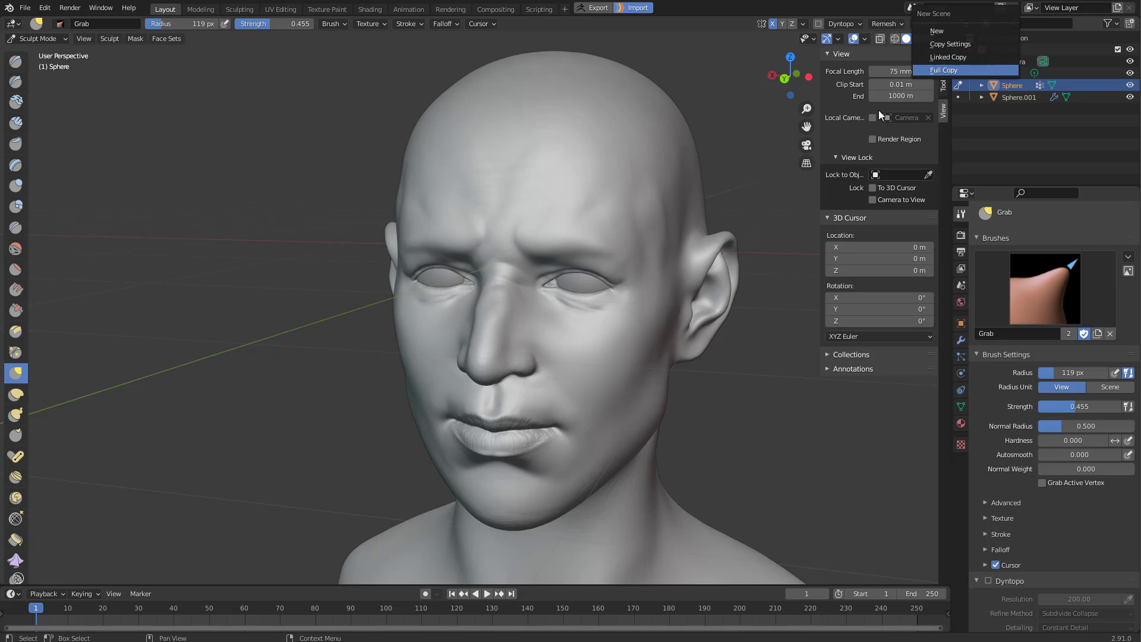
Add volume to the temple beside the brow with the Clay Strips brush at 119 px radius.
mouse_move(739, 257)
middle_down()
mouse_move(739, 238)
mouse_move(663, 230)
mouse_move(668, 242)
mouse_move(654, 229)
mouse_move(665, 211)
mouse_move(642, 217)
mouse_move(683, 242)
middle_up()
key(c)
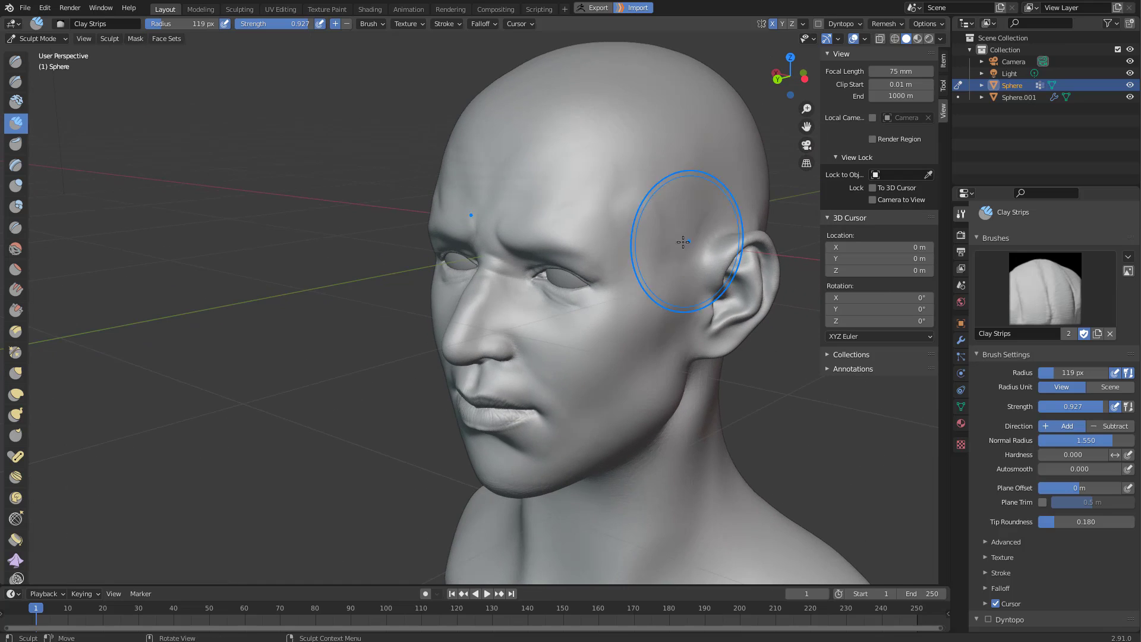
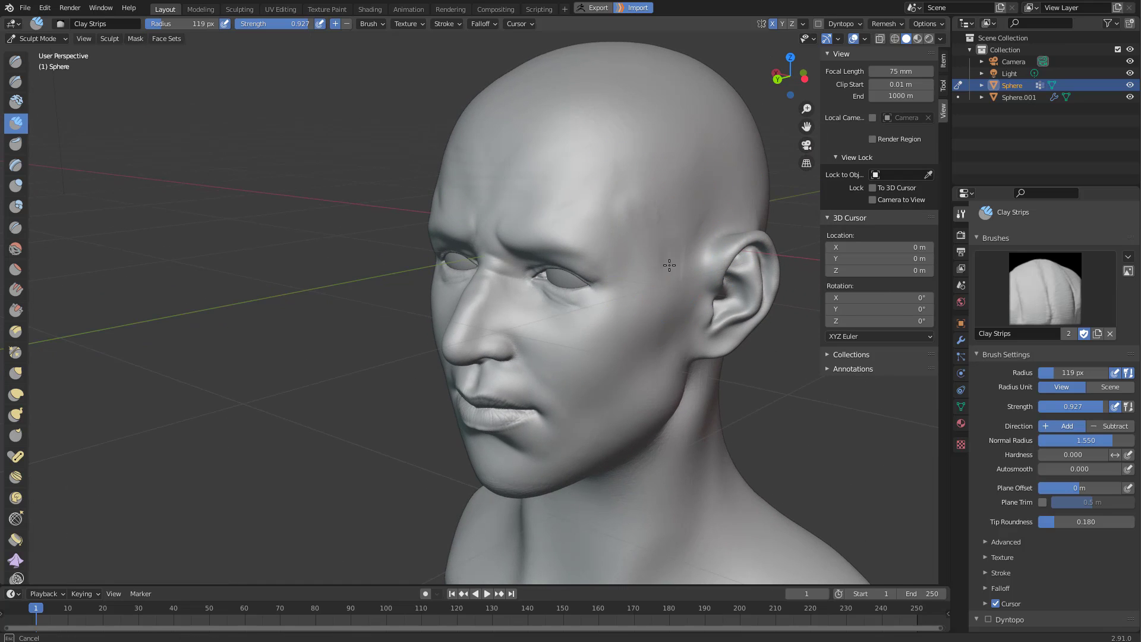
mouse_move(669, 265)
middle_down()
mouse_move(649, 268)
mouse_move(585, 411)
mouse_move(575, 405)
middle_up()
Enlarge the Clay Strips brush to 179 px radius for the brow area, and switch to the Grab brush.
shift+middle_drag(580, 362, 687, 324)
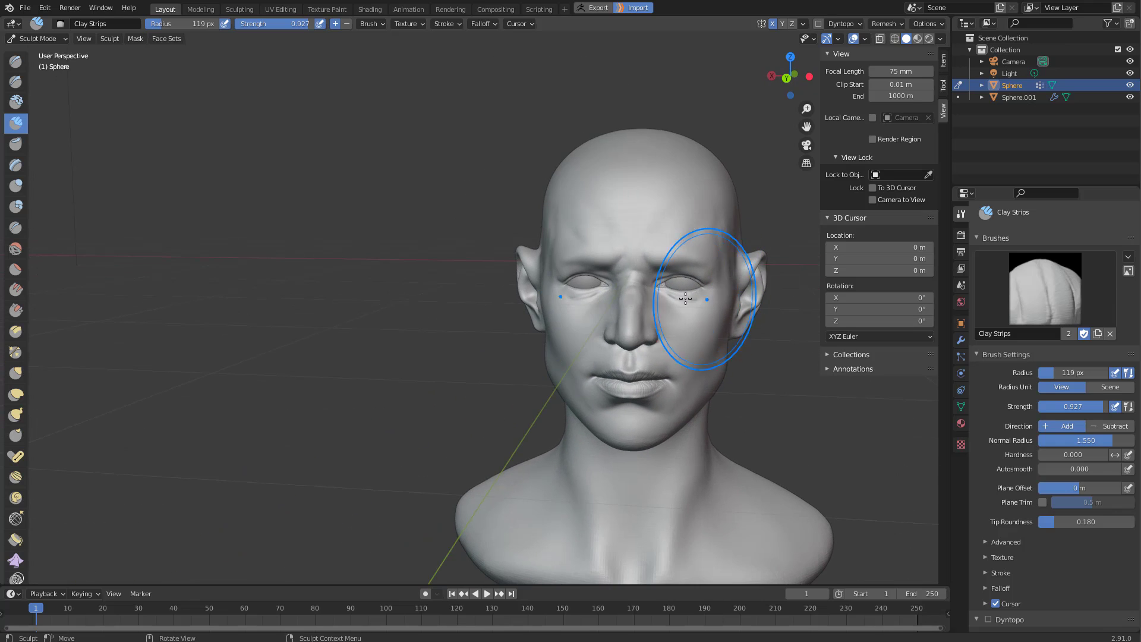
key(f)
click(693, 281)
scroll(693, 281, up, 2)
scroll(650, 268, up, 3)
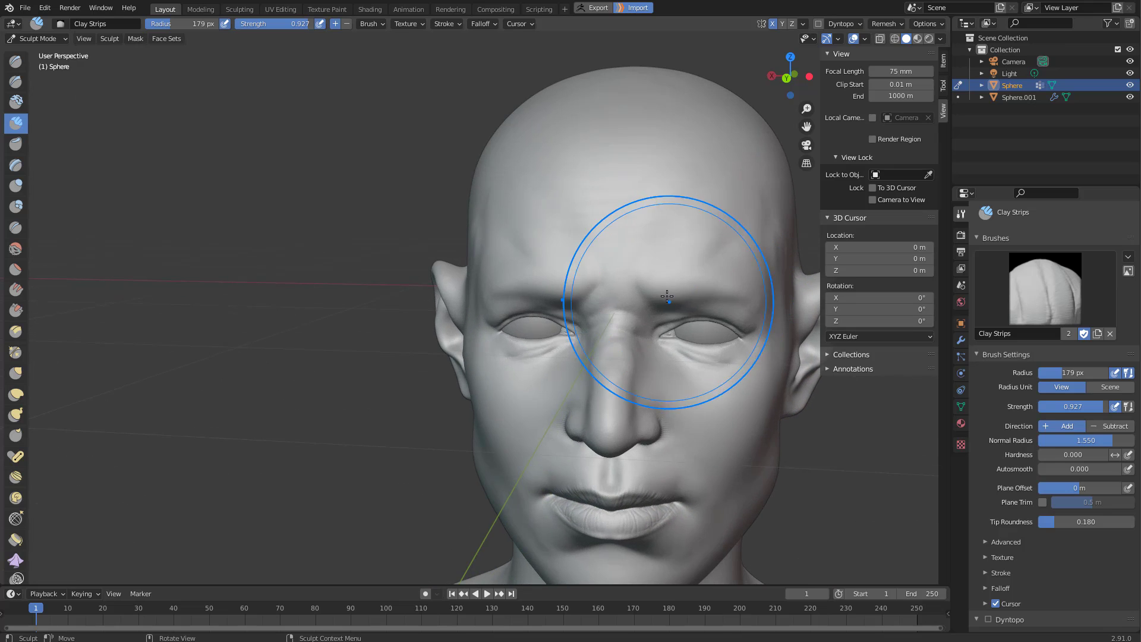
key(f)
key(g)
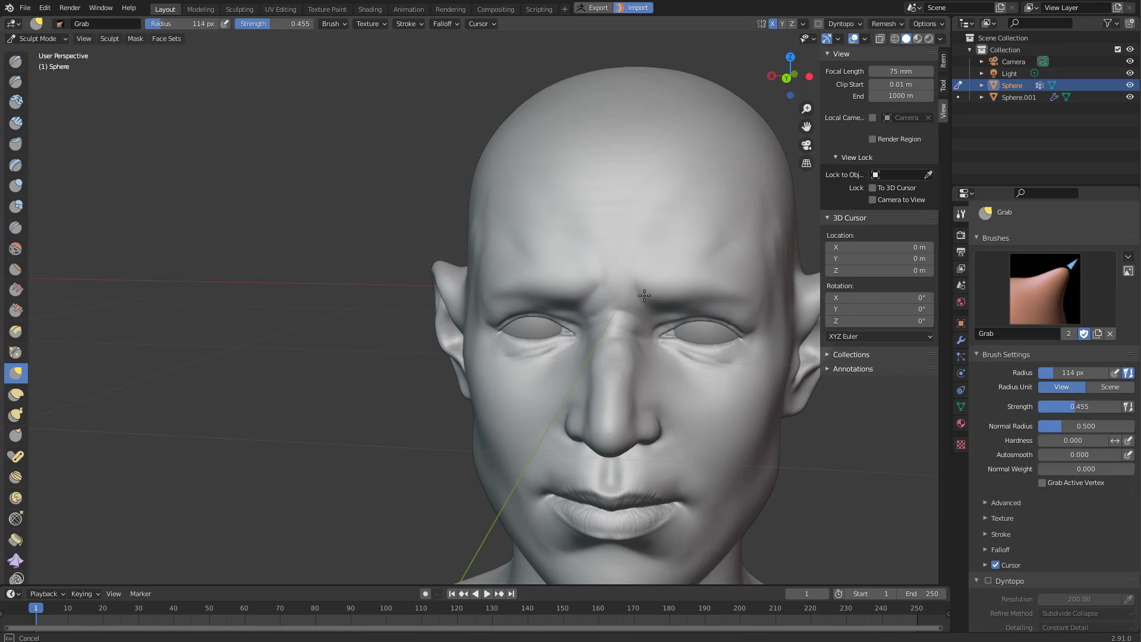
Adjust the temple and side of the forehead with the Grab brush at 154 px radius.
middle_drag(634, 298, 670, 302)
middle_drag(665, 258, 720, 277)
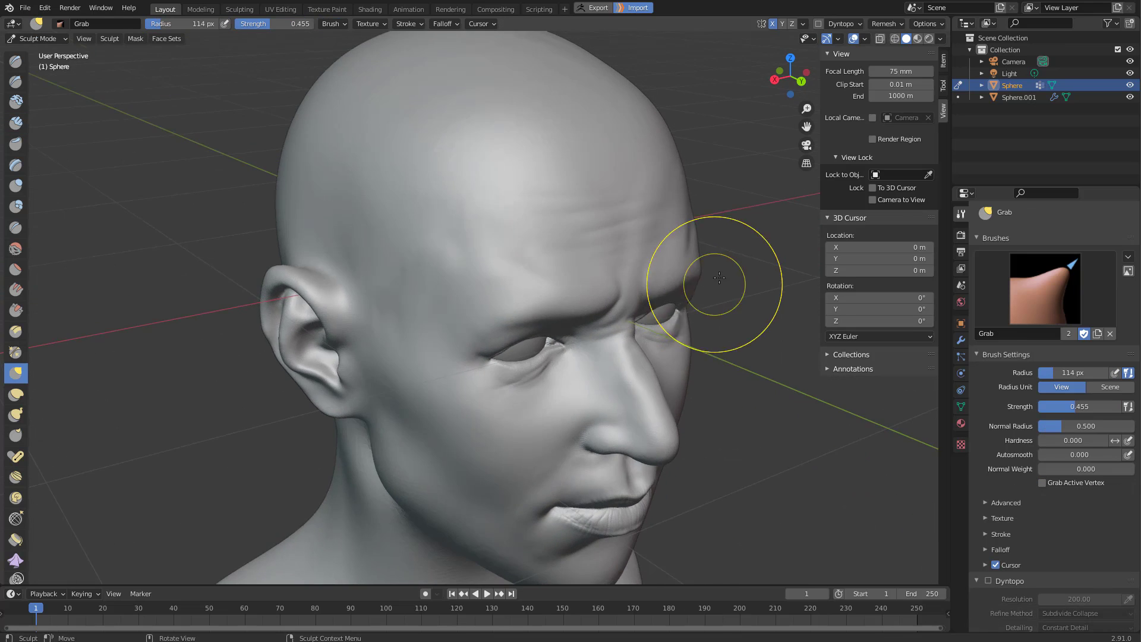
mouse_move(671, 225)
middle_down()
mouse_move(634, 234)
mouse_move(685, 248)
mouse_move(710, 192)
middle_up()
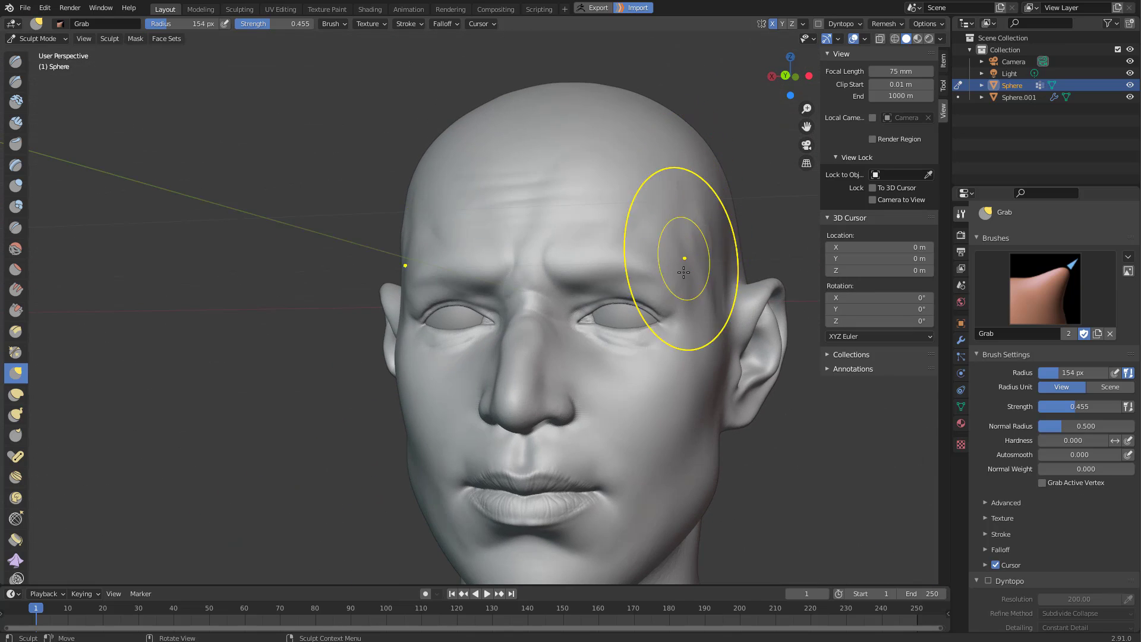
mouse_move(684, 272)
middle_down()
mouse_move(704, 381)
mouse_move(746, 252)
middle_up()
middle_drag(746, 252, 768, 257)
Adjust the chin and jawline with the Grab brush, resizing it to suit each area.
mouse_move(682, 291)
shift+middle_down()
mouse_move(652, 214)
mouse_move(627, 189)
shift+middle_up()
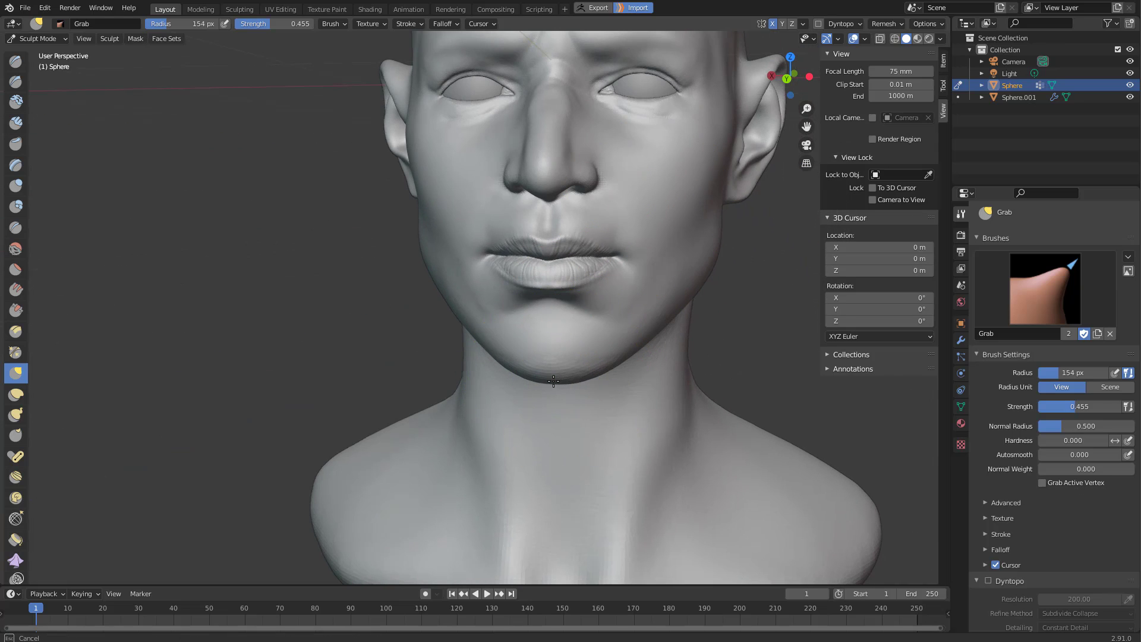
ctrl+middle_drag(549, 368, 538, 411)
mouse_move(538, 410)
middle_down()
mouse_move(490, 403)
mouse_move(500, 393)
middle_up()
key(f)
click(652, 365)
key(f)
mouse_move(731, 363)
middle_down()
mouse_move(678, 328)
mouse_move(700, 356)
mouse_move(683, 307)
mouse_move(701, 262)
mouse_move(657, 250)
mouse_move(736, 219)
mouse_move(637, 231)
mouse_move(754, 224)
mouse_move(711, 288)
middle_up()
click(624, 336)
Pull the side of the head slightly inward with a resized Grab brush.
key(f)
click(650, 234)
mouse_move(706, 242)
middle_down()
mouse_move(731, 268)
mouse_move(689, 268)
middle_up()
scroll(690, 267, up, 2)
key(f)
click(701, 265)
drag(693, 264, 670, 266)
Shape the back of the skull with the Grab brush at 243 px radius.
middle_drag(671, 267, 523, 263)
mouse_move(737, 208)
shift+middle_down()
mouse_move(562, 304)
mouse_move(565, 285)
shift+middle_up()
key(f)
click(607, 297)
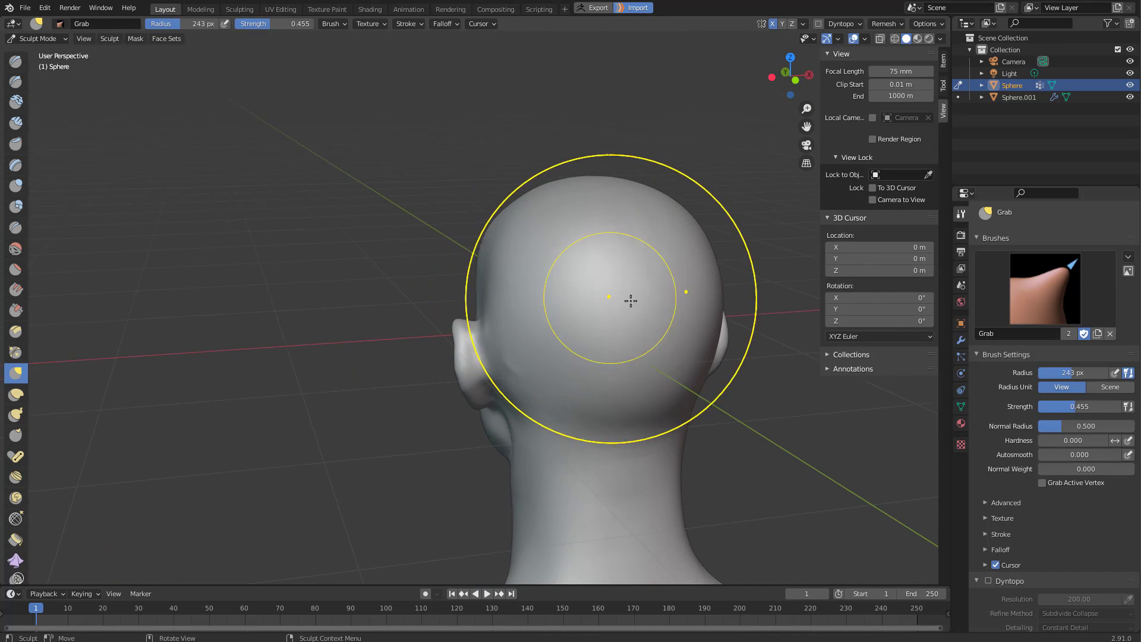
middle_drag(630, 301, 658, 231)
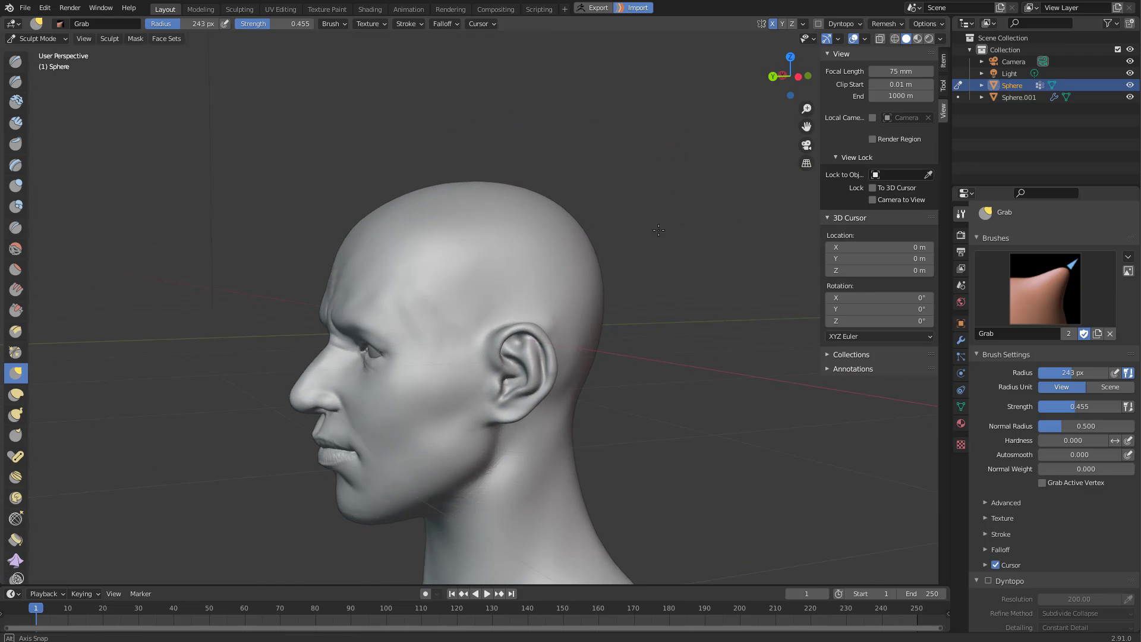
Adjust the upper side of the head beside the forehead with the Grab brush reduced to 156 px radius.
middle_drag(543, 209, 643, 228)
key(f)
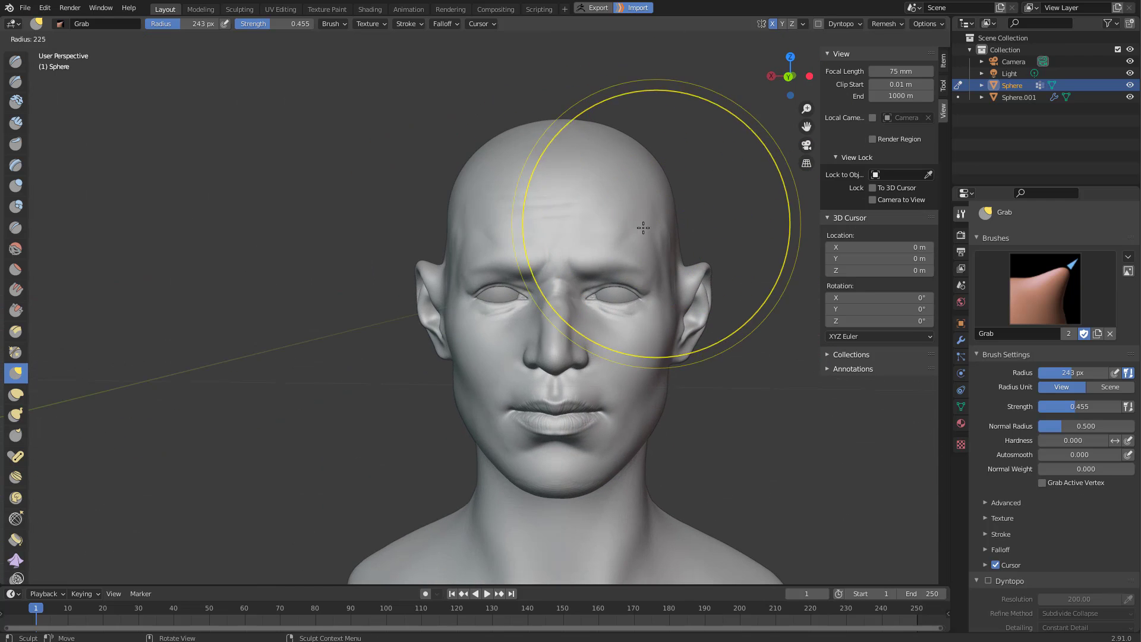
click(635, 229)
middle_drag(631, 268, 641, 238)
key(f)
Reshape the back of the head behind the ear with the Grab brush at 129 px radius.
mouse_move(604, 348)
middle_down()
mouse_move(606, 333)
mouse_move(650, 331)
mouse_move(511, 282)
middle_up()
key(f)
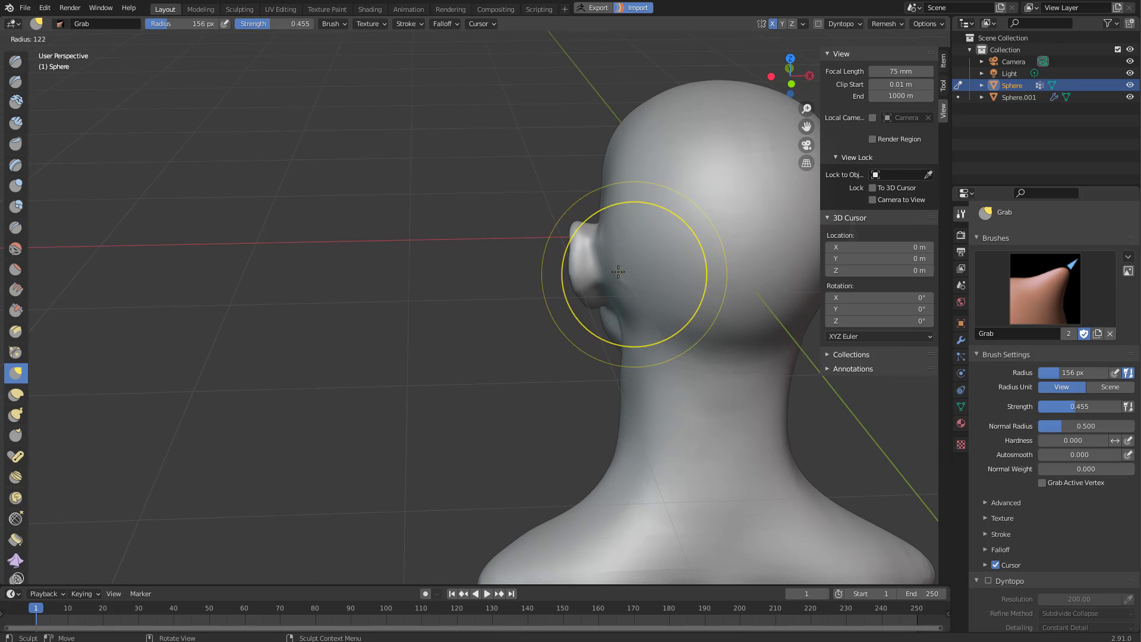
click(712, 273)
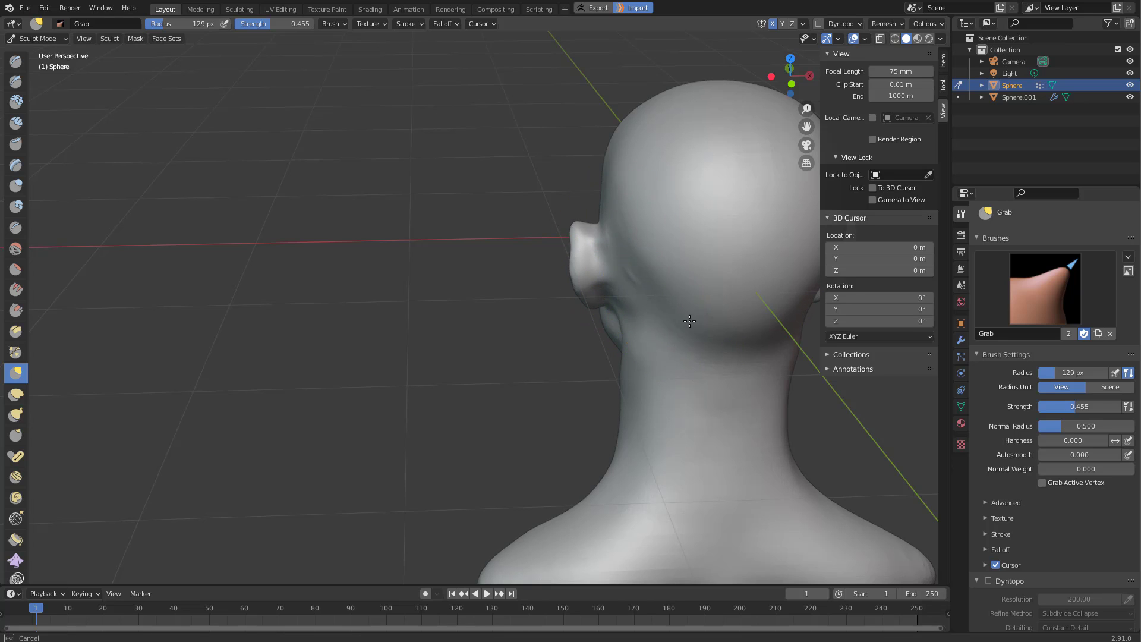
middle_drag(689, 321, 521, 296)
mouse_move(659, 271)
middle_down()
mouse_move(608, 278)
mouse_move(583, 300)
middle_up()
Reshape the upper side of the skull with the Grab brush at 205 px and 180 px radius.
mouse_move(699, 273)
middle_down()
mouse_move(630, 255)
mouse_move(667, 241)
mouse_move(658, 199)
middle_up()
key(f)
click(647, 209)
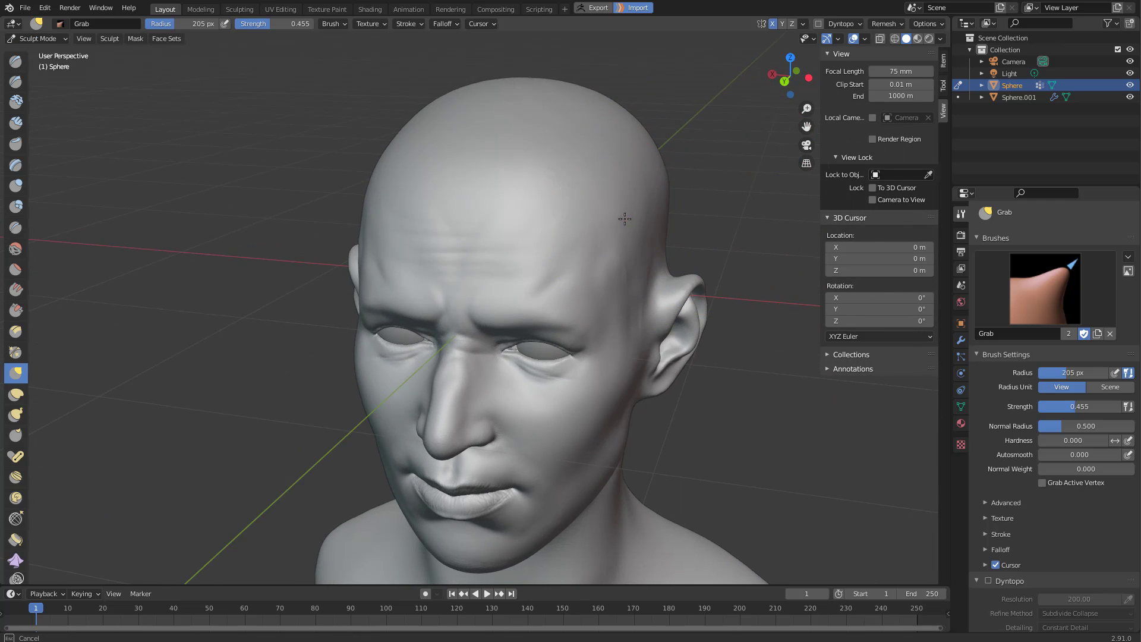
key(f)
click(620, 217)
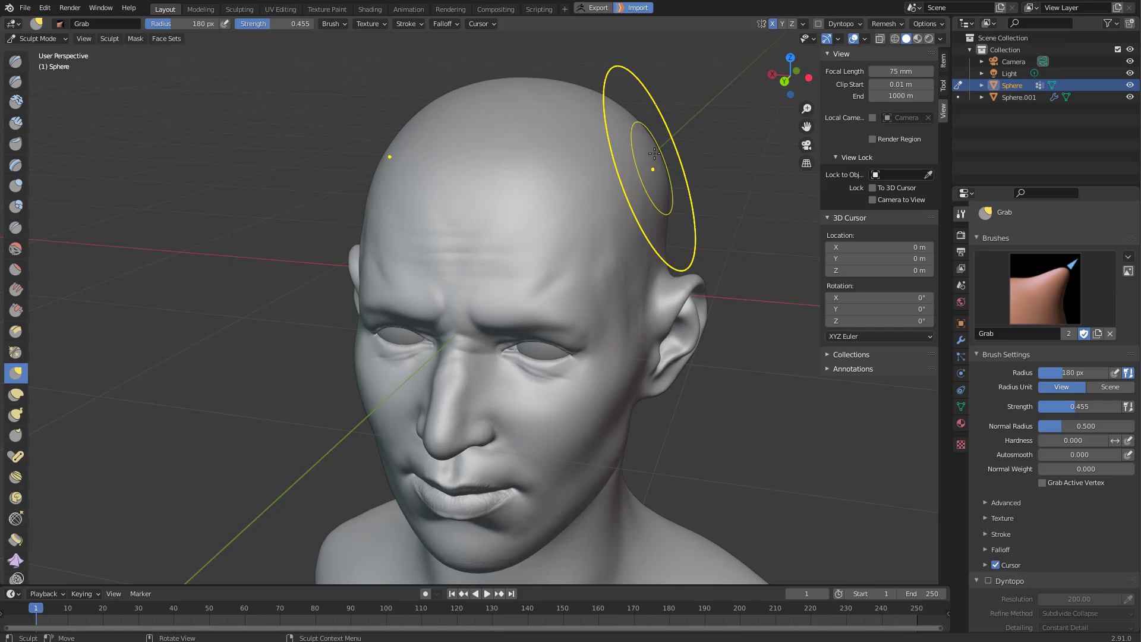
Refine the side of the head just above the ear with the Grab brush at 180 px radius.
scroll(650, 127, down, 5)
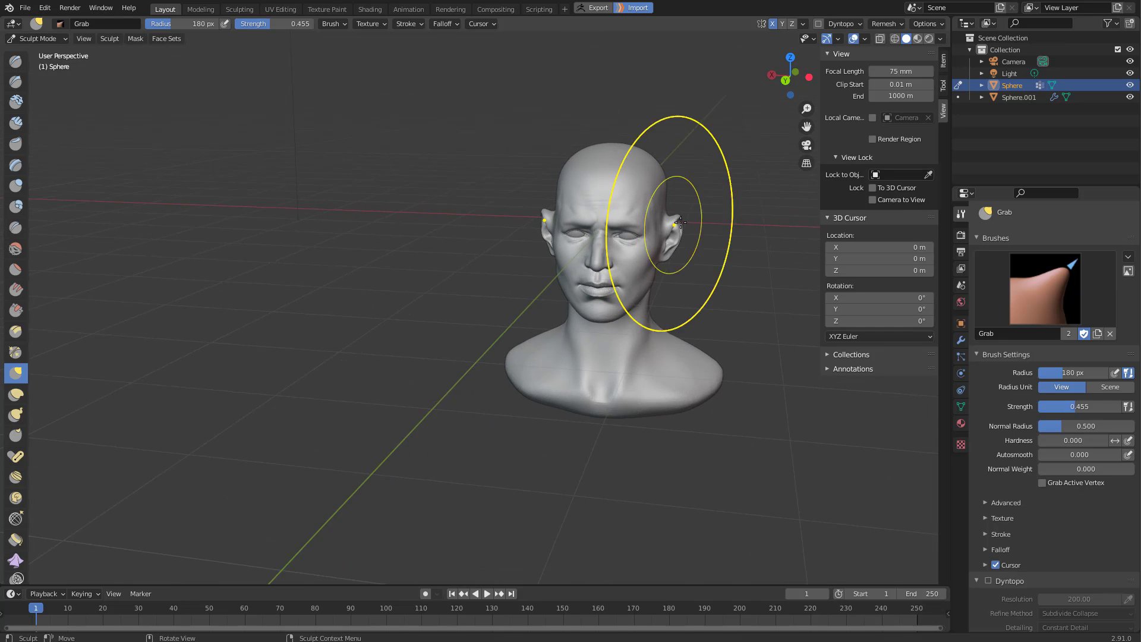
scroll(681, 222, up, 5)
middle_drag(766, 133, 529, 231)
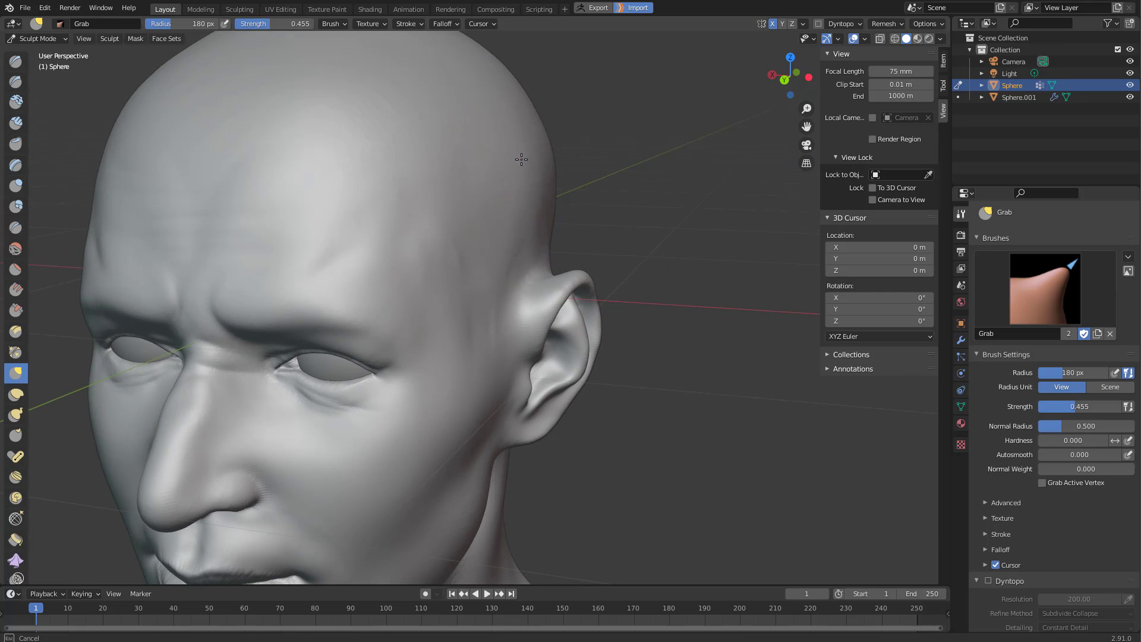
middle_drag(505, 225, 534, 248)
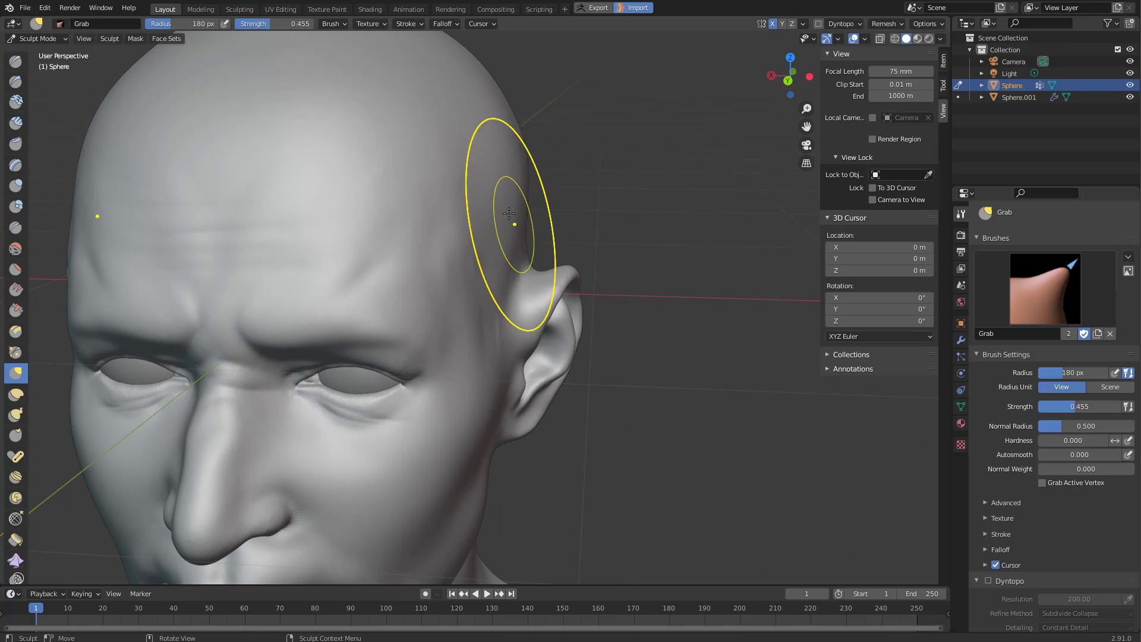
Adjust the crown of the head with the Grab brush enlarged to 224 px radius.
key(Home)
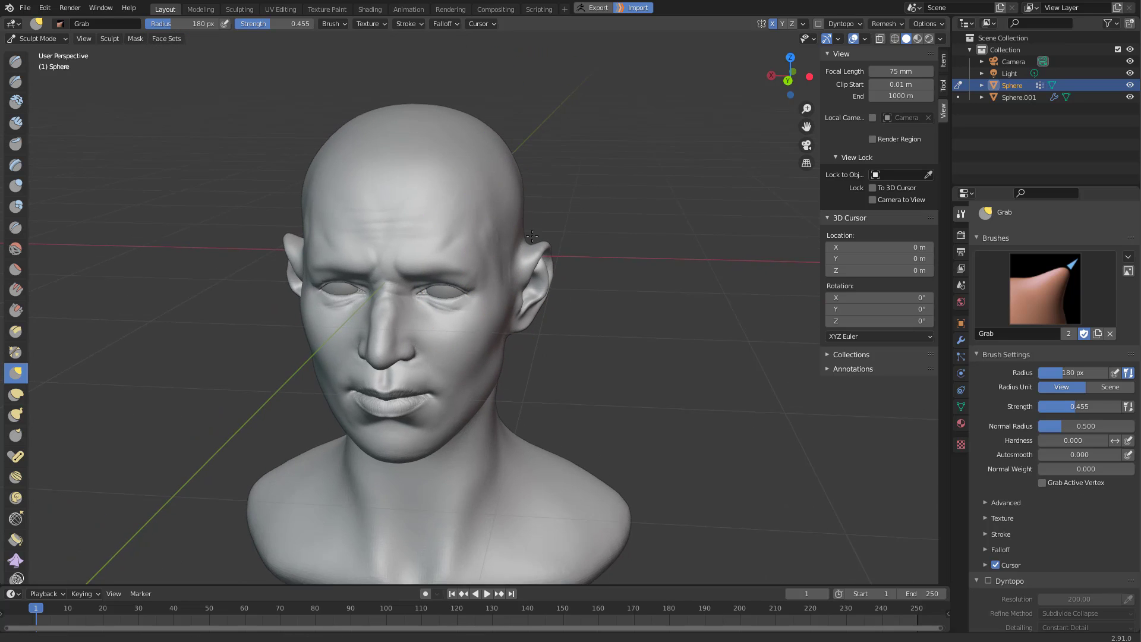
key(f)
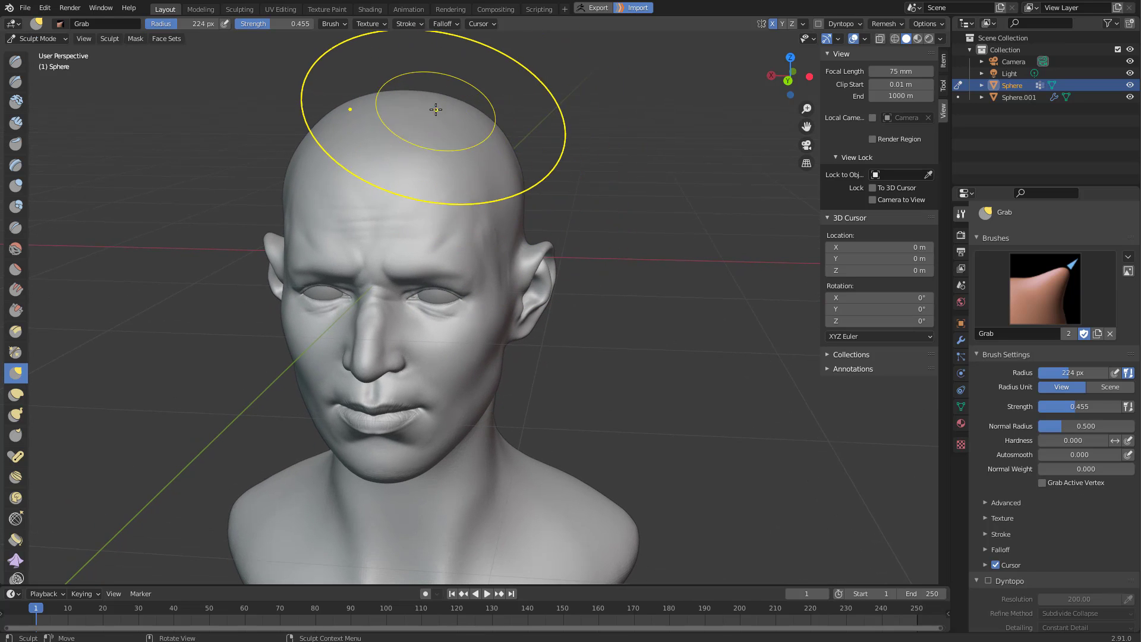
mouse_move(436, 110)
middle_down()
mouse_move(408, 101)
mouse_move(514, 115)
mouse_move(647, 101)
mouse_move(699, 113)
mouse_move(660, 133)
middle_up()
scroll(648, 101, down, 6)
scroll(660, 134, up, 10)
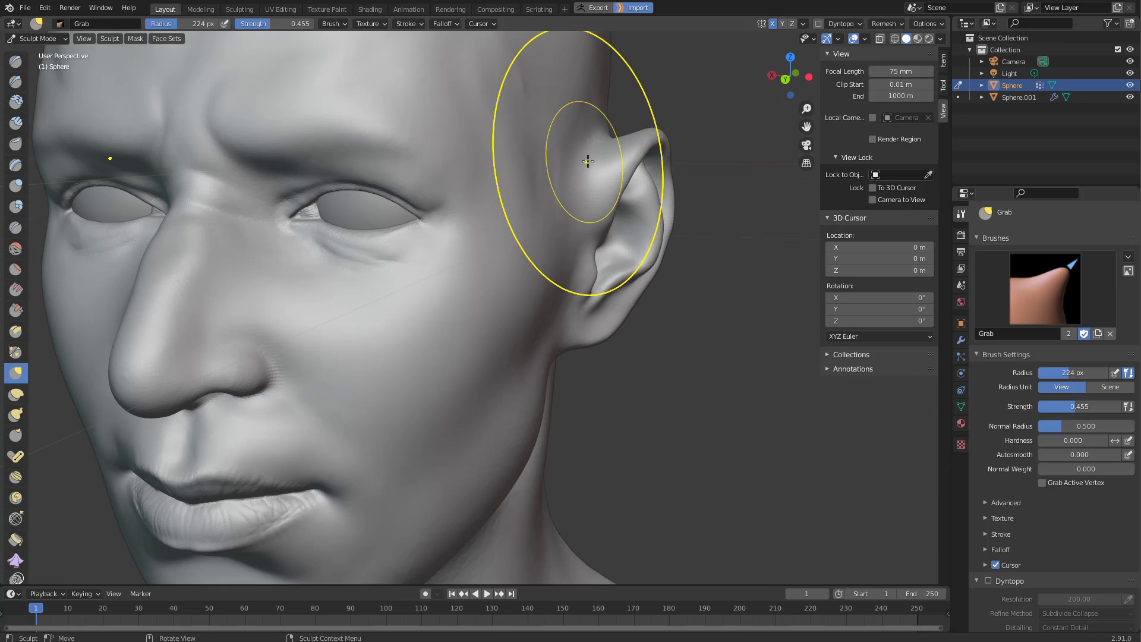
Adjust the ear and the area in front of it with the Grab brush at 107 px and 73 px radius.
mouse_move(587, 161)
middle_down()
mouse_move(543, 198)
mouse_move(601, 194)
mouse_move(601, 224)
middle_up()
scroll(543, 199, down, 4)
key(f)
click(619, 196)
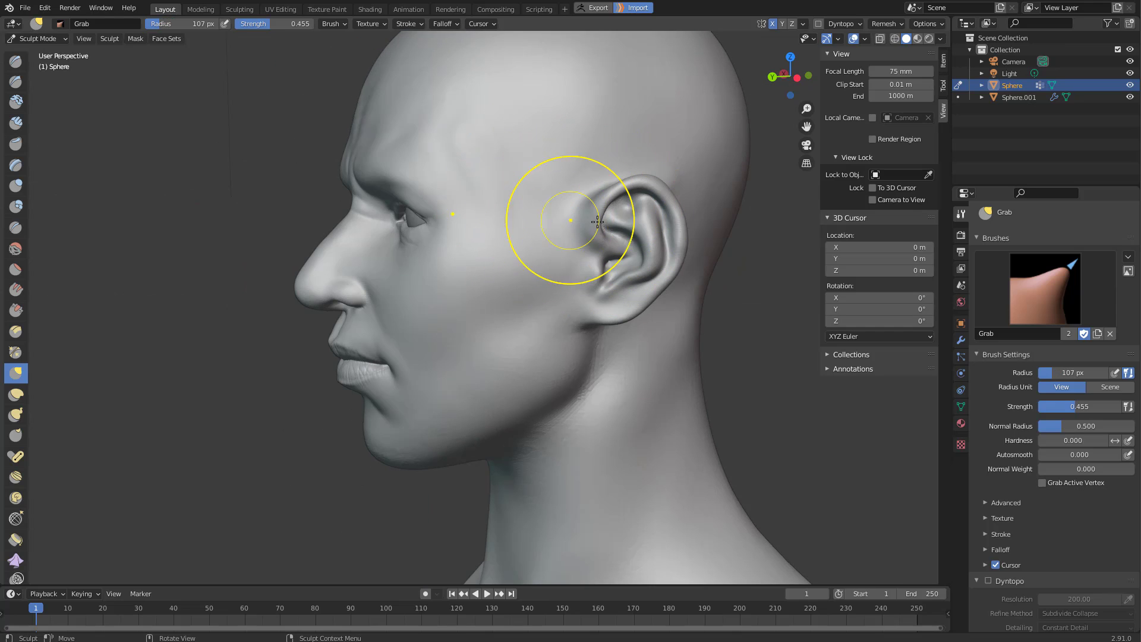
key(f)
click(610, 187)
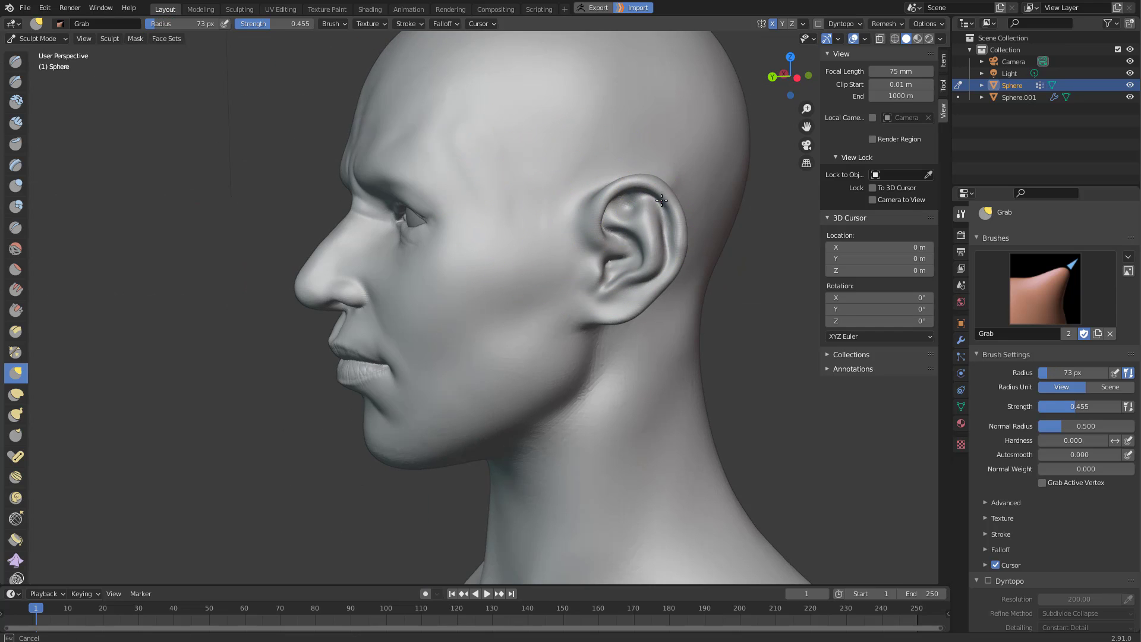
Adjust the cheek in front of the ear with the Grab brush at 119 px radius.
mouse_move(645, 236)
middle_down()
mouse_move(620, 282)
mouse_move(671, 246)
mouse_move(663, 265)
mouse_move(694, 333)
middle_up()
scroll(669, 276, down, 4)
scroll(672, 283, down, 3)
middle_drag(740, 373, 642, 378)
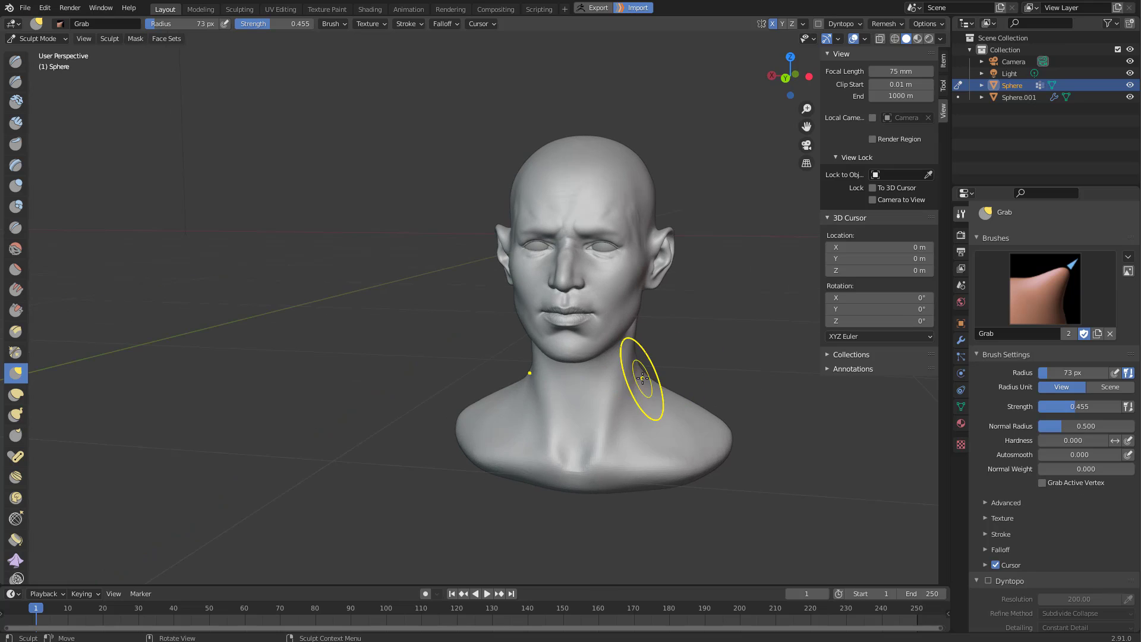
middle_drag(686, 340, 709, 269)
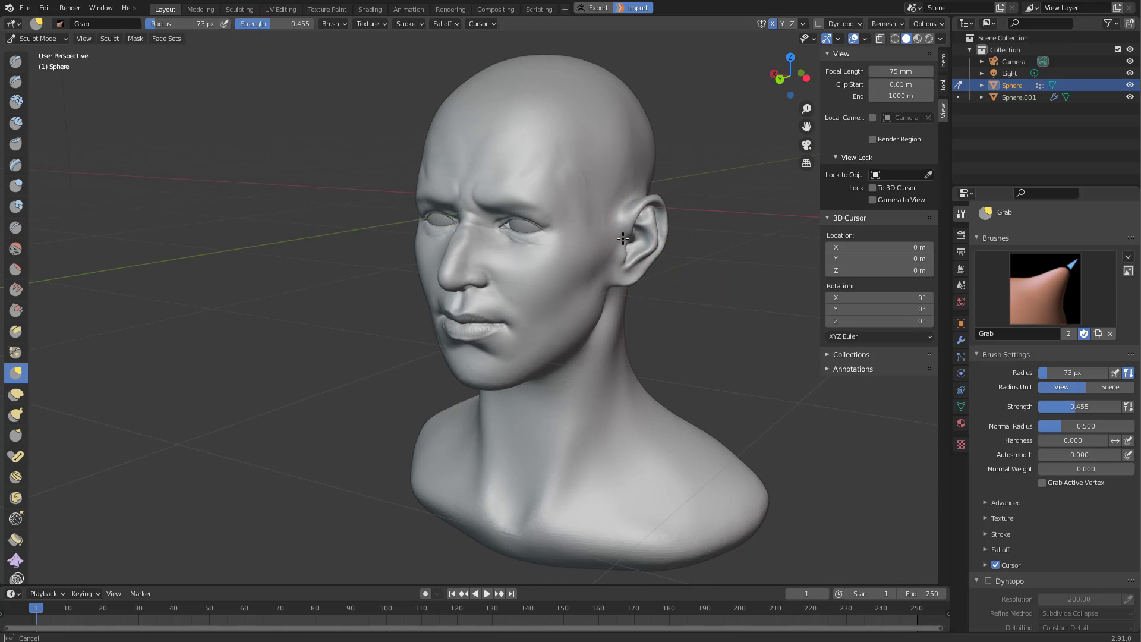
mouse_move(606, 269)
middle_down()
mouse_move(598, 281)
mouse_move(642, 311)
mouse_move(717, 275)
mouse_move(661, 288)
mouse_move(704, 262)
mouse_move(675, 285)
mouse_move(704, 281)
middle_up()
key(f)
click(683, 288)
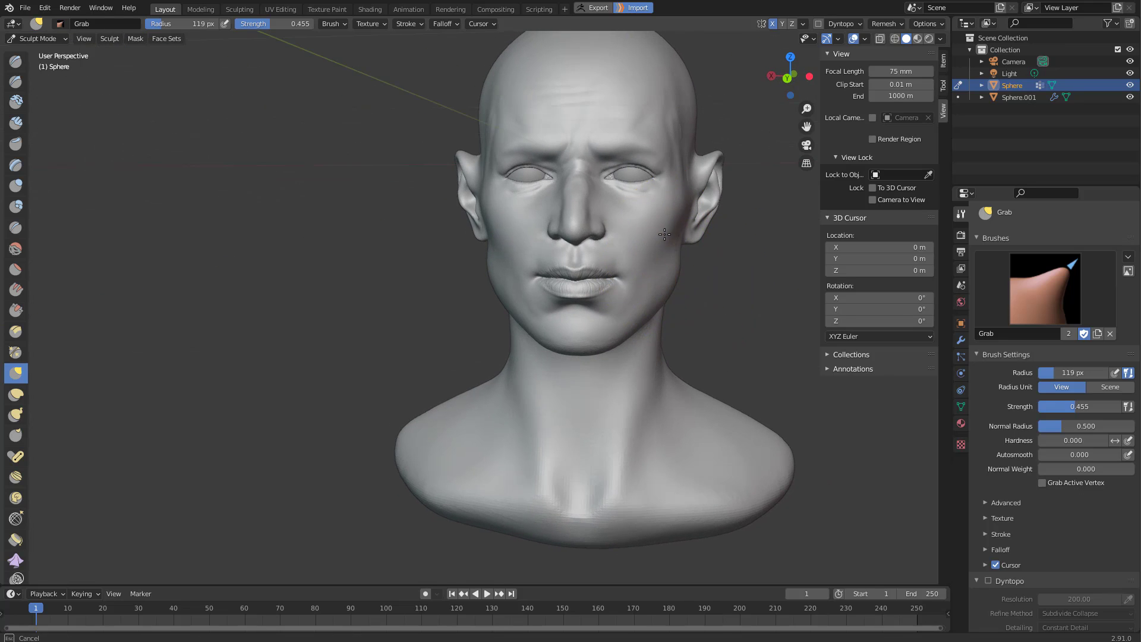
Refine the lower cheek and jaw contour with the Grab brush at 94 px radius.
mouse_move(664, 235)
middle_down()
mouse_move(599, 242)
mouse_move(668, 322)
mouse_move(693, 316)
middle_up()
scroll(668, 322, down, 1)
scroll(690, 313, up, 1)
key(f)
drag(654, 282, 659, 279)
click(718, 293)
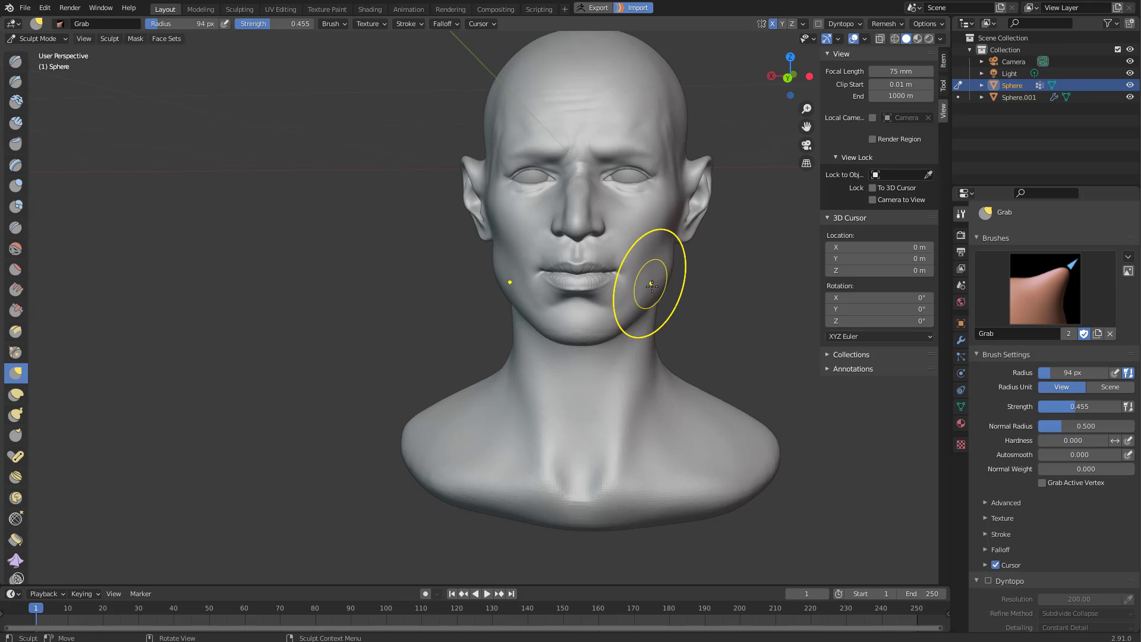
Refine the cheekbone and the outer corner beneath the eye with the Grab brush reduced to 35 px radius.
scroll(652, 287, down, 3)
middle_drag(538, 363, 527, 363)
mouse_move(750, 278)
middle_down()
mouse_move(748, 252)
mouse_move(735, 265)
mouse_move(719, 235)
mouse_move(734, 232)
mouse_move(733, 191)
middle_up()
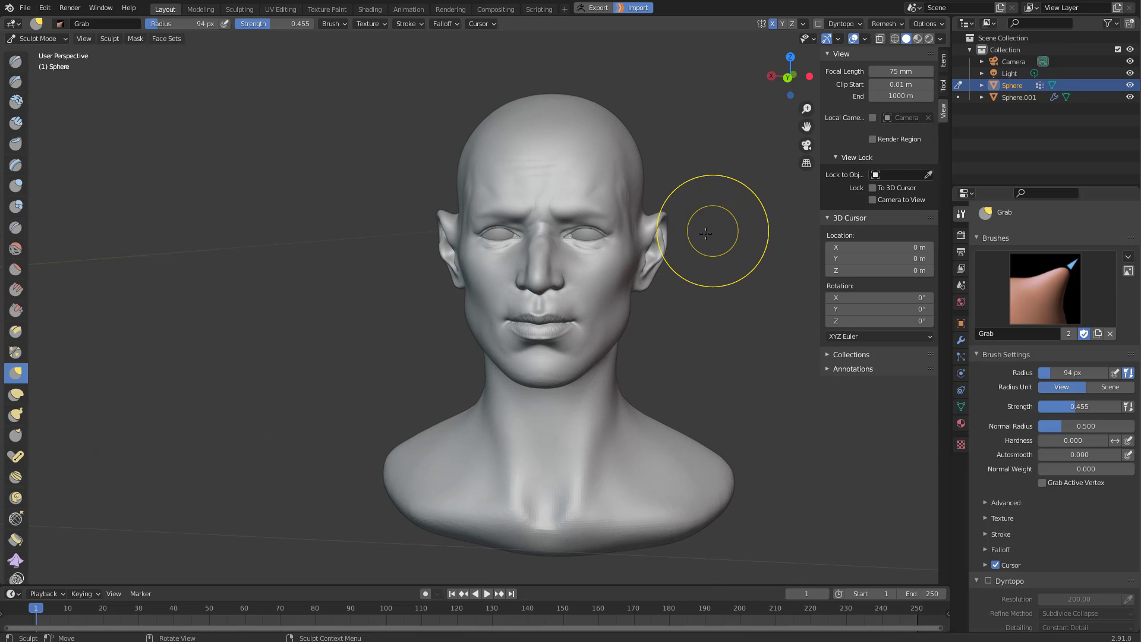
ctrl+middle_drag(706, 234, 667, 218)
key(f)
click(570, 198)
mouse_move(588, 205)
middle_down()
mouse_move(548, 184)
mouse_move(578, 178)
mouse_move(562, 238)
middle_up()
mouse_move(500, 192)
middle_down()
mouse_move(580, 194)
mouse_move(545, 169)
mouse_move(553, 210)
middle_up()
key(f)
click(580, 195)
key(f)
click(536, 201)
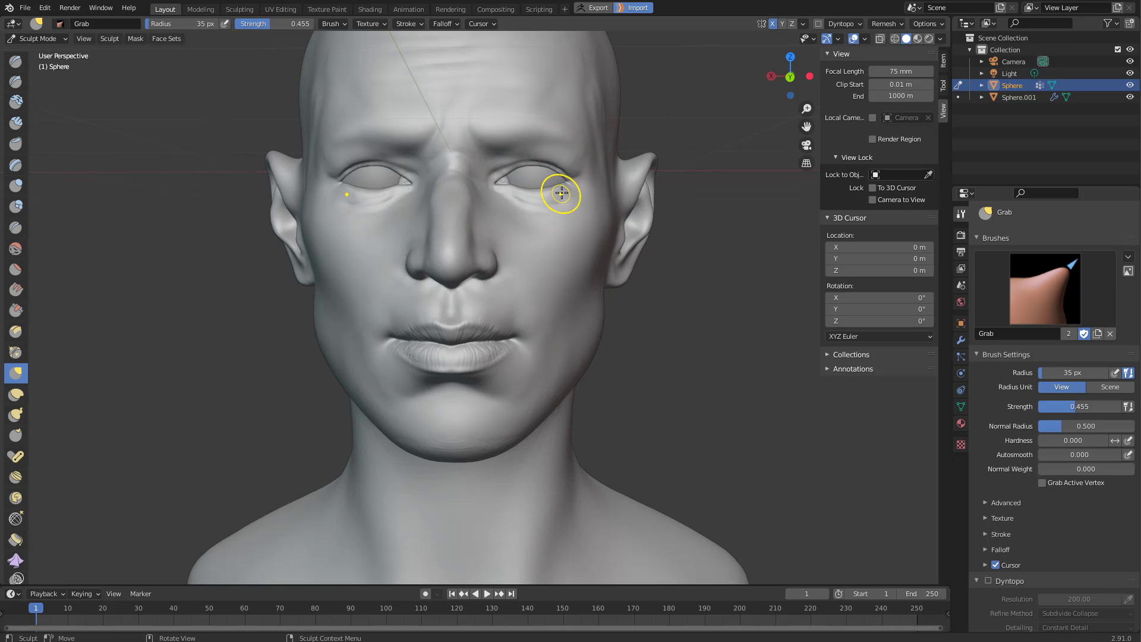
Inspect the bust's mesh density in Wireframe shading and return to Solid shading.
scroll(526, 188, down, 8)
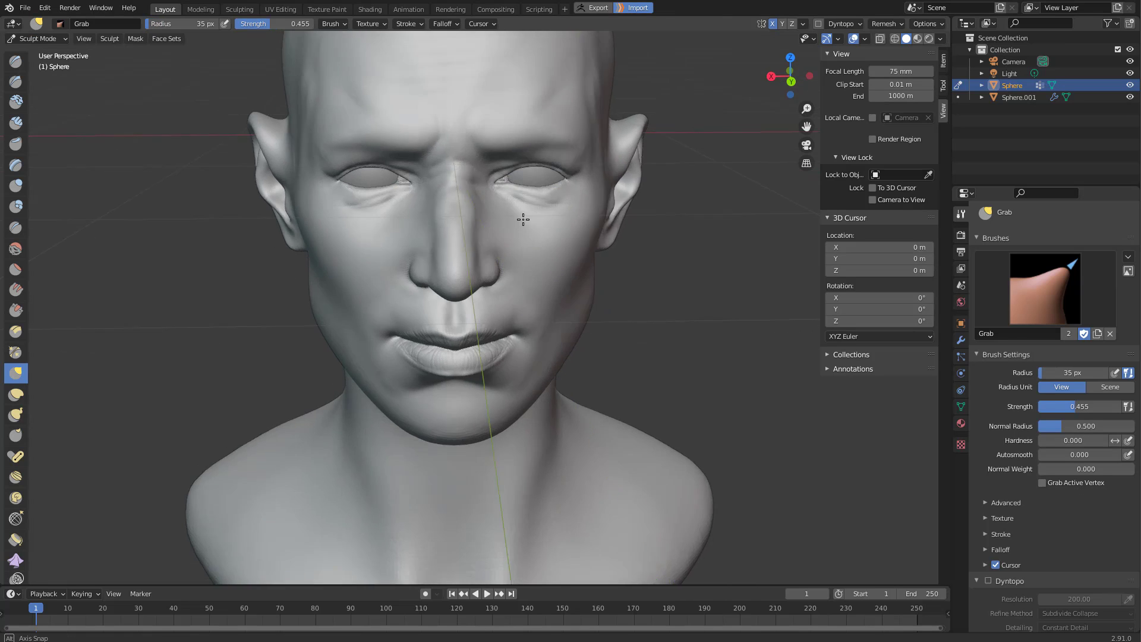
mouse_move(566, 301)
middle_down()
mouse_move(579, 318)
mouse_move(569, 301)
middle_up()
scroll(668, 246, up, 3)
key(z)
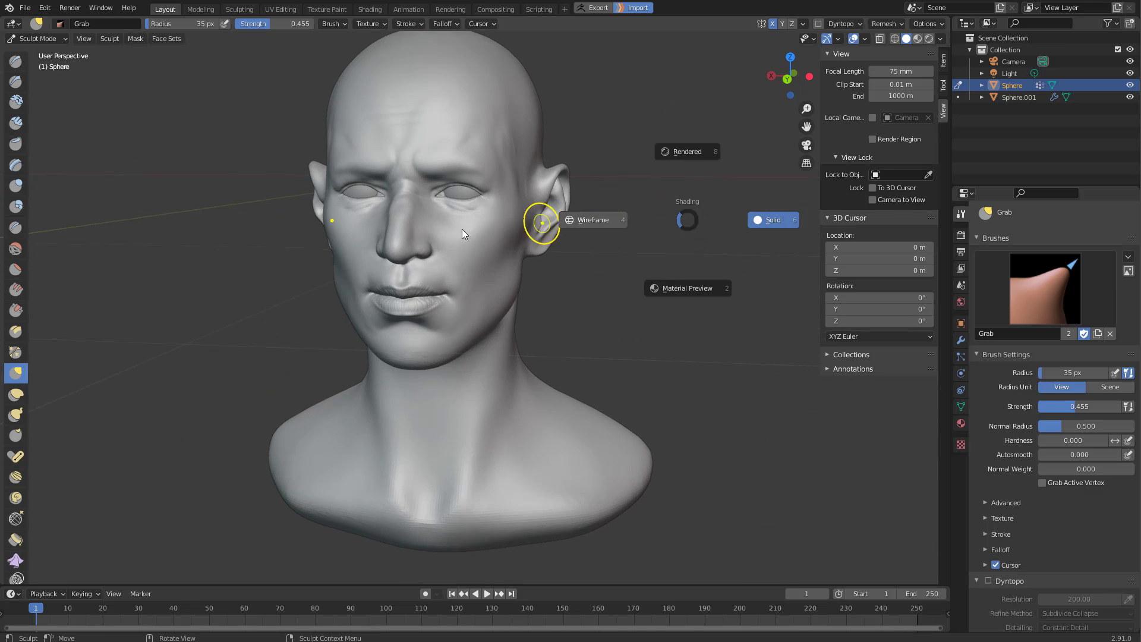
click(542, 222)
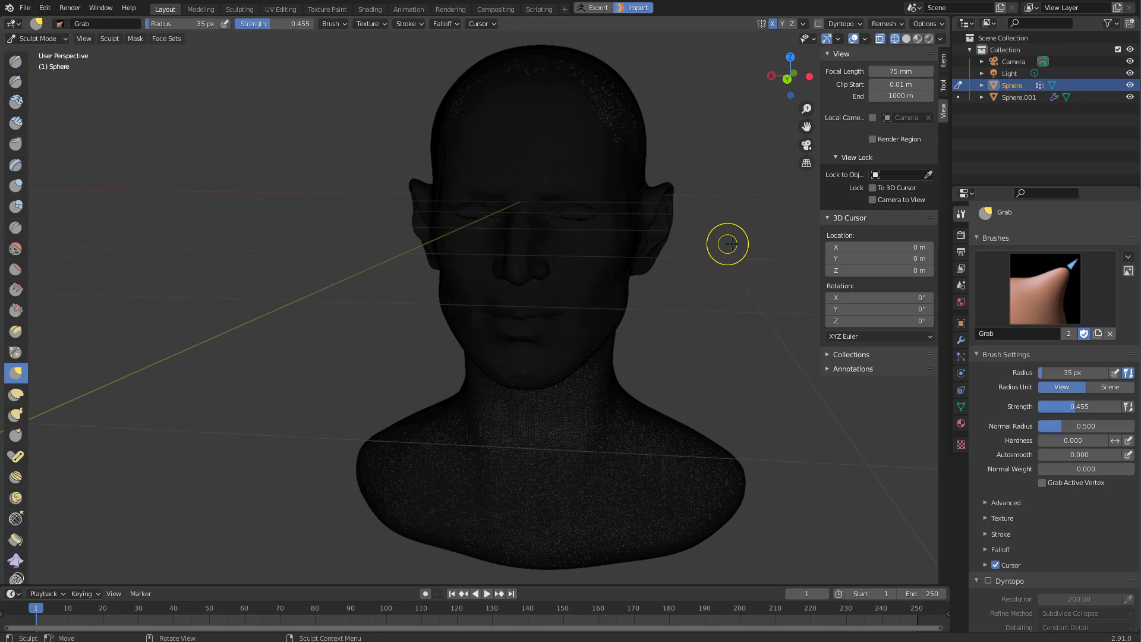
key(z)
click(743, 233)
Switch from Sculpt Mode to Object Mode and deselect the head.
key(ctrl+Tab)
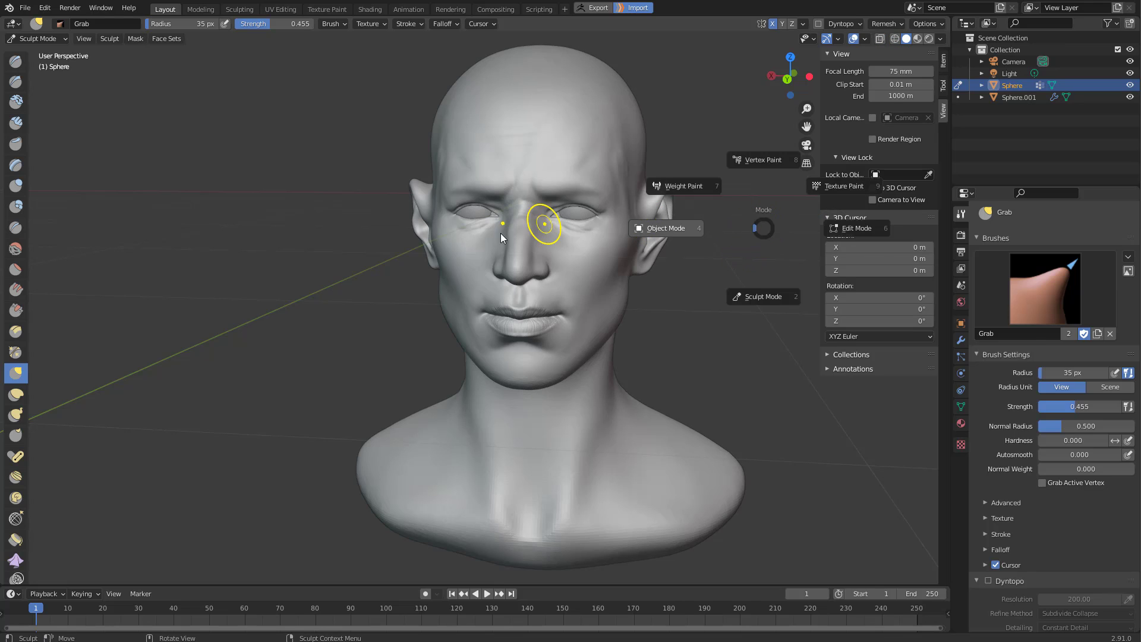
click(501, 232)
click(741, 187)
Preview the bust in Rendered viewport shading.
scroll(741, 187, down, 3)
mouse_move(682, 258)
middle_down()
mouse_move(629, 238)
mouse_move(648, 229)
middle_up()
key(z)
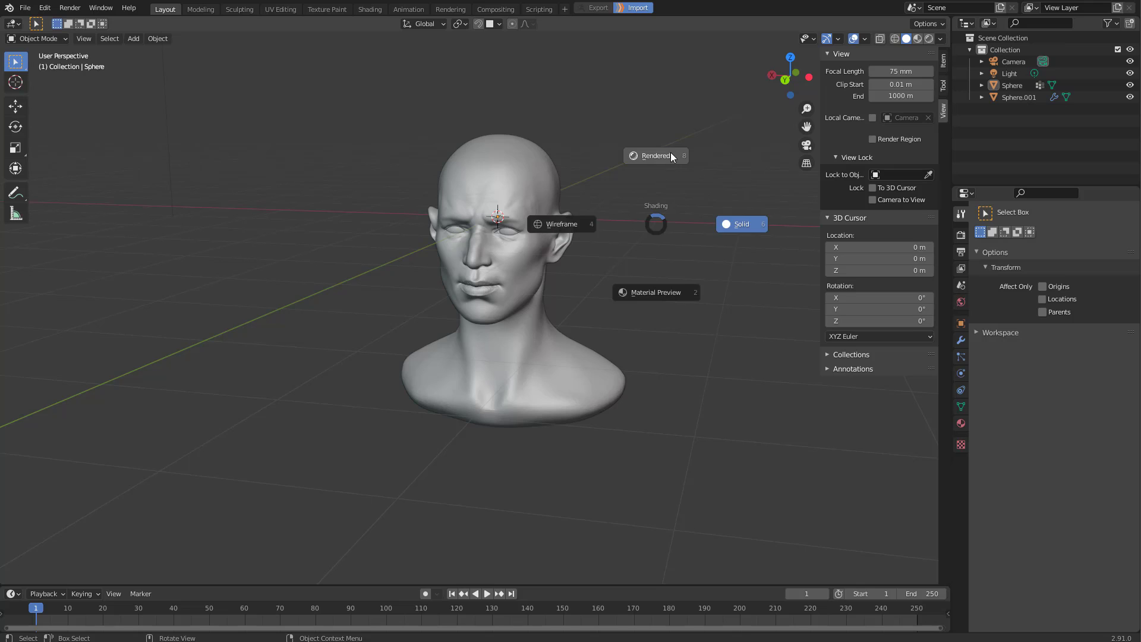
click(666, 153)
mouse_move(669, 151)
middle_down()
mouse_move(593, 201)
mouse_move(620, 238)
mouse_move(630, 222)
middle_up()
Select the scene's light and move it to a new position above the front of the head.
scroll(630, 226, down, 5)
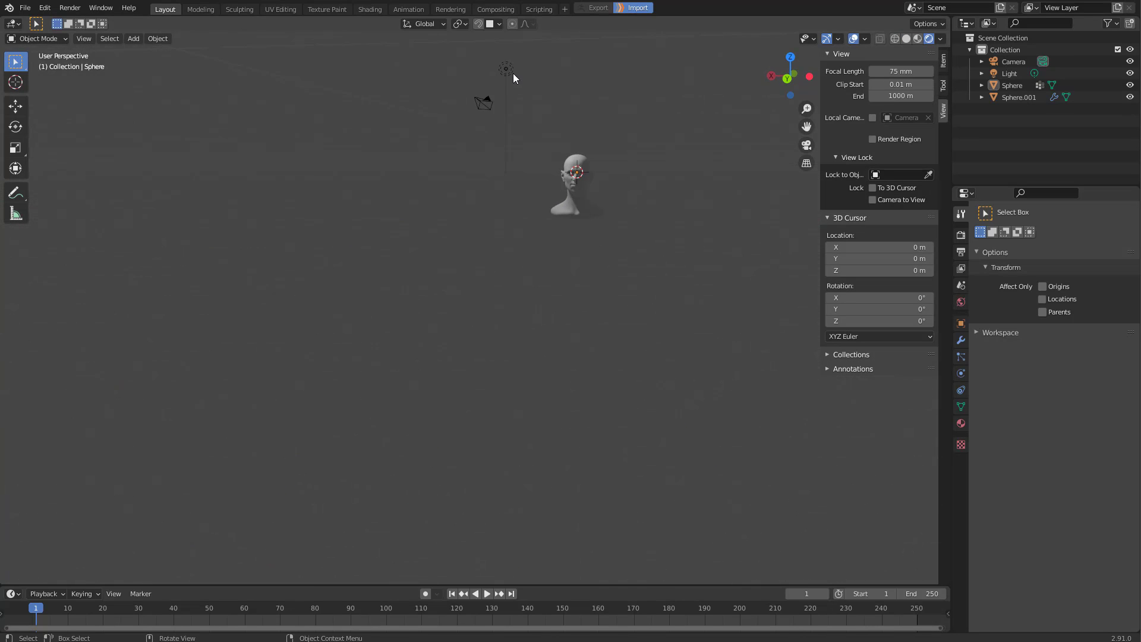
click(510, 71)
middle_drag(562, 114, 612, 107)
key(g)
click(703, 117)
middle_drag(701, 119, 580, 149)
scroll(581, 148, up, 5)
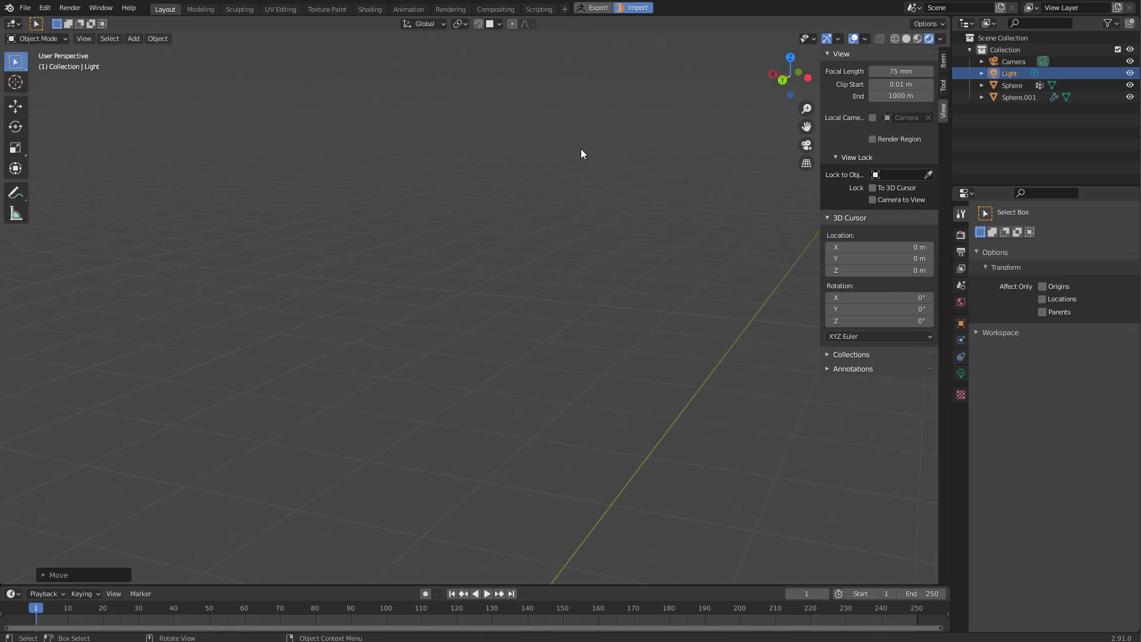
scroll(535, 286, down, 4)
middle_drag(545, 295, 559, 156)
scroll(527, 259, down, 4)
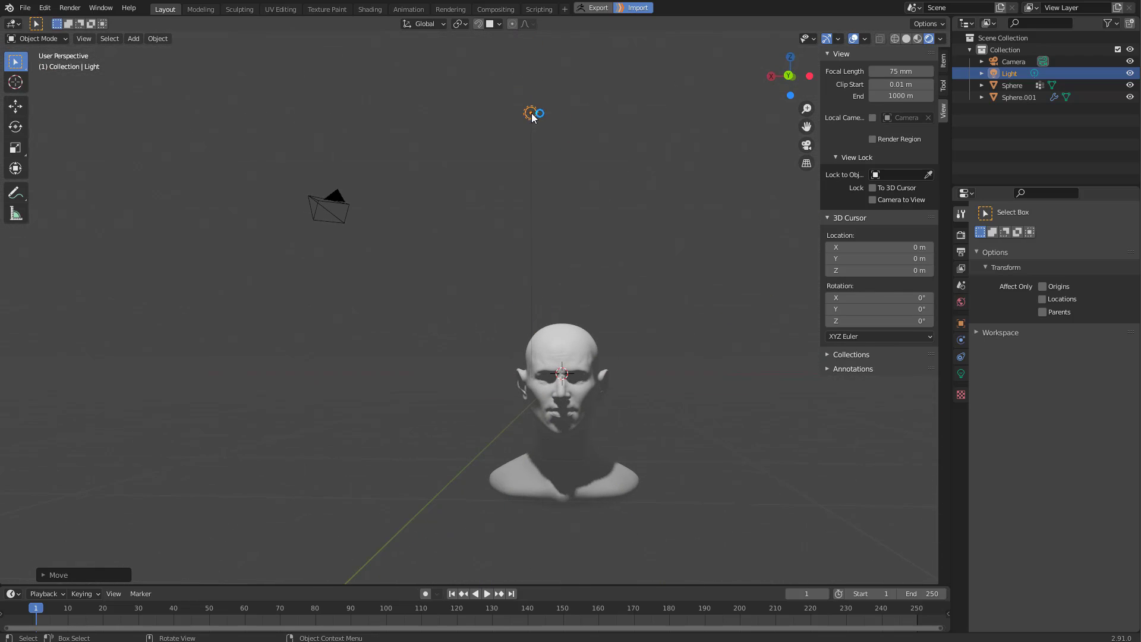
Move the selected light across the front of the bust to a spot above the head's left side.
click(532, 114)
middle_drag(535, 119, 499, 141)
key(g)
click(392, 162)
middle_drag(394, 163, 498, 163)
key(g)
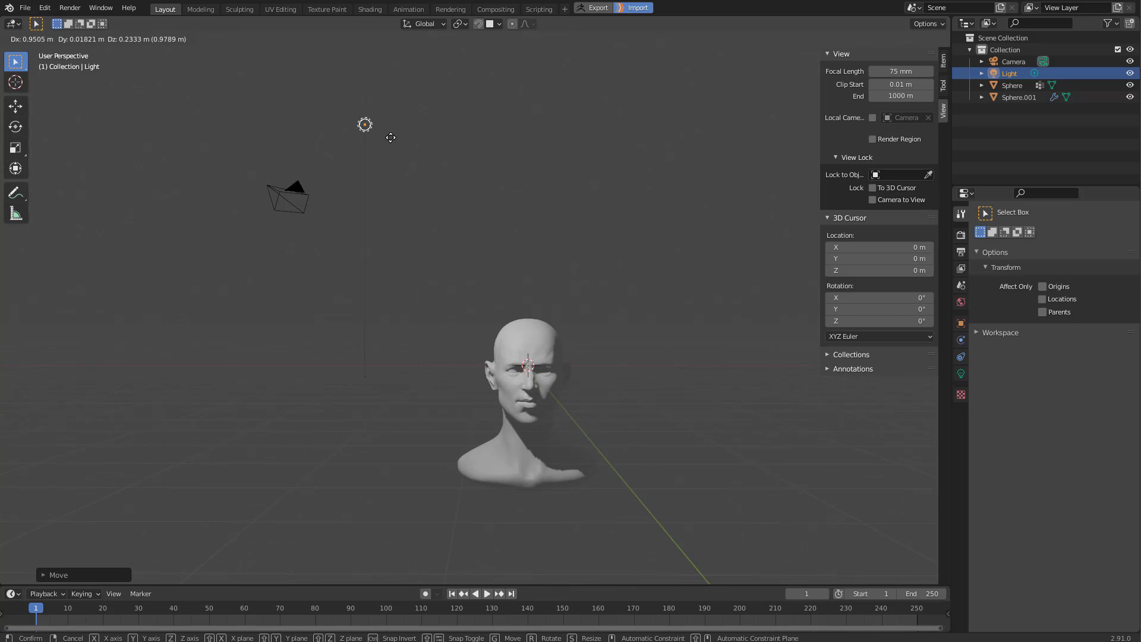
click(688, 143)
middle_drag(687, 142, 605, 133)
key(g)
click(591, 122)
Fine-tune the main light's position until it illuminates the face from the upper front on the head's left side.
key(g)
click(715, 135)
key(g)
click(708, 125)
key(g)
click(519, 130)
middle_drag(519, 131, 597, 203)
key(g)
click(694, 130)
Check the lit face up close, then select the head and open its material settings.
scroll(656, 173, up, 3)
middle_drag(593, 244, 555, 271)
shift+middle_drag(542, 297, 565, 242)
scroll(588, 229, up, 3)
middle_drag(665, 186, 602, 195)
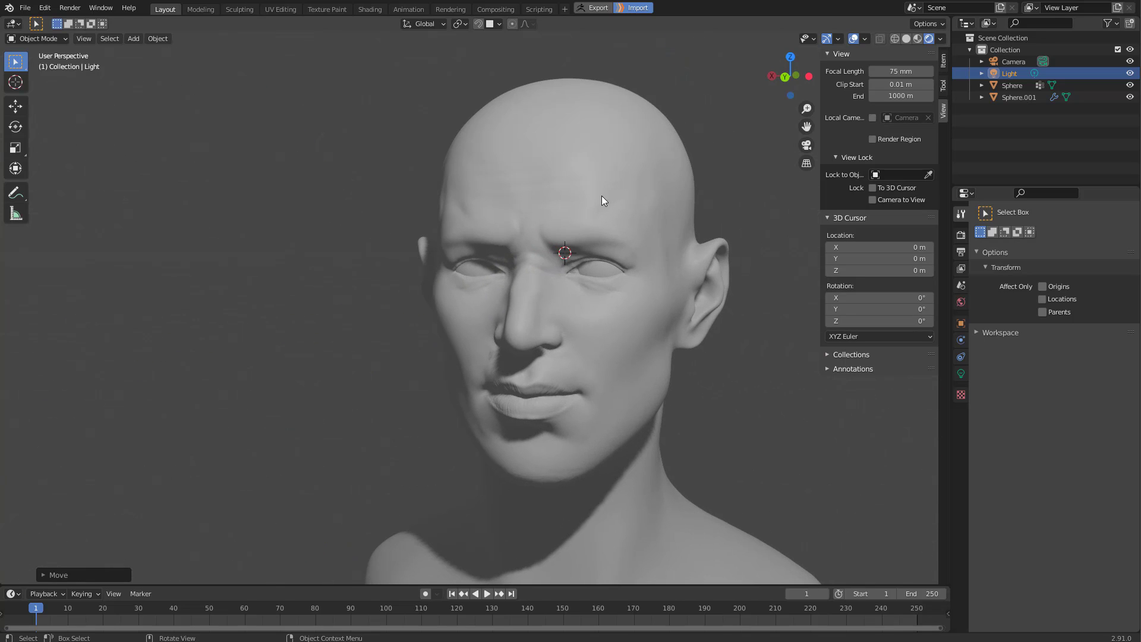
click(674, 200)
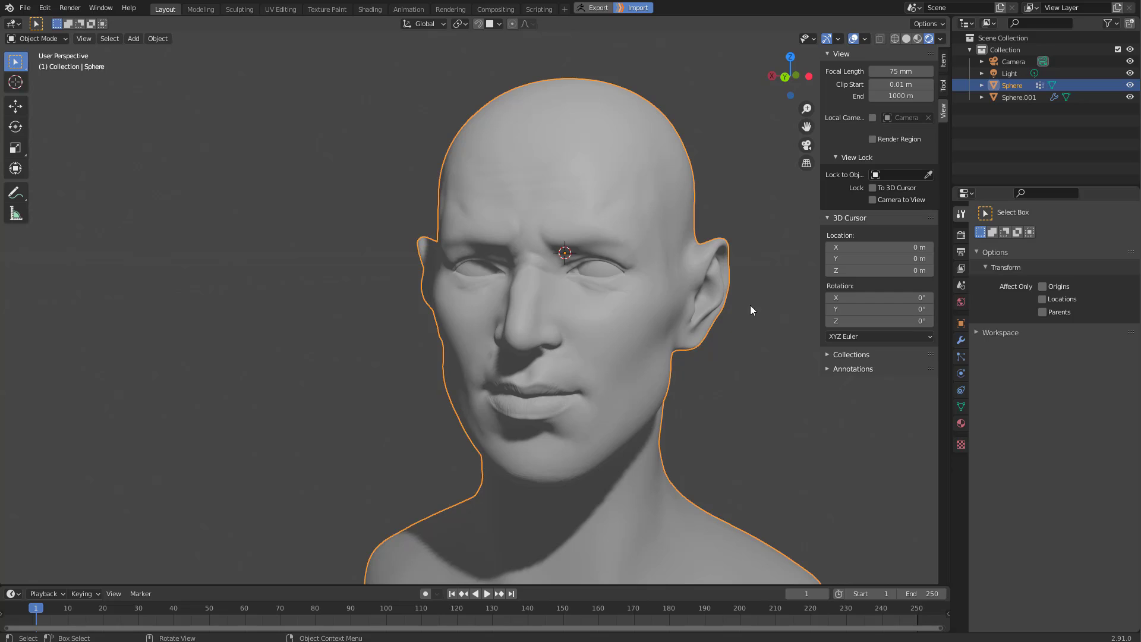
click(961, 424)
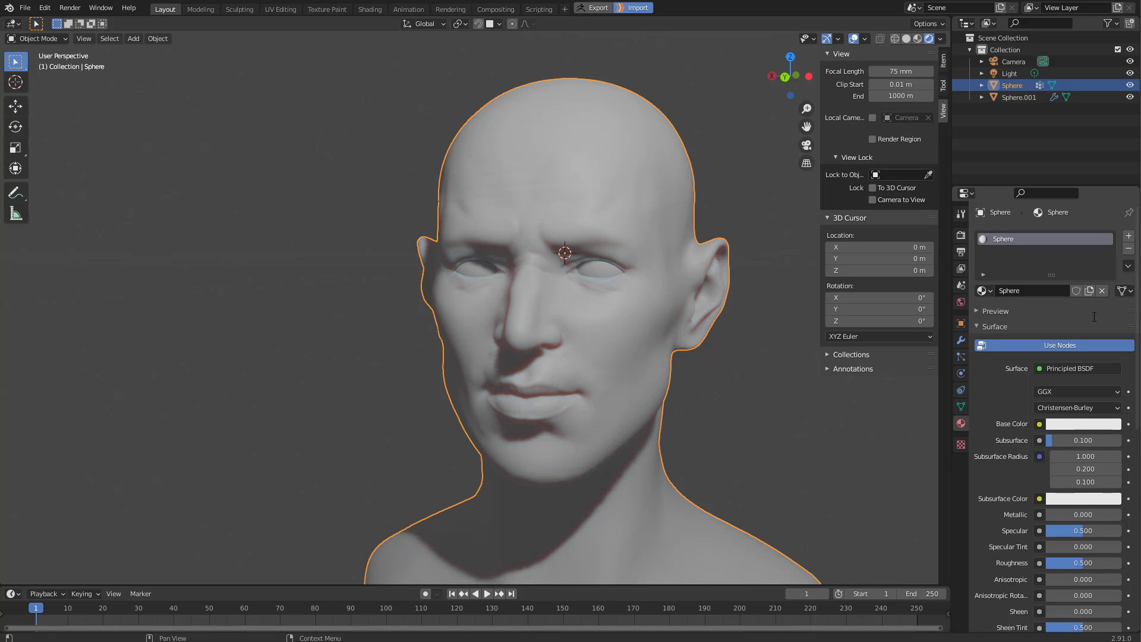
Duplicate the main light and place the copy above and slightly behind the head on its right side.
scroll(561, 350, down, 7)
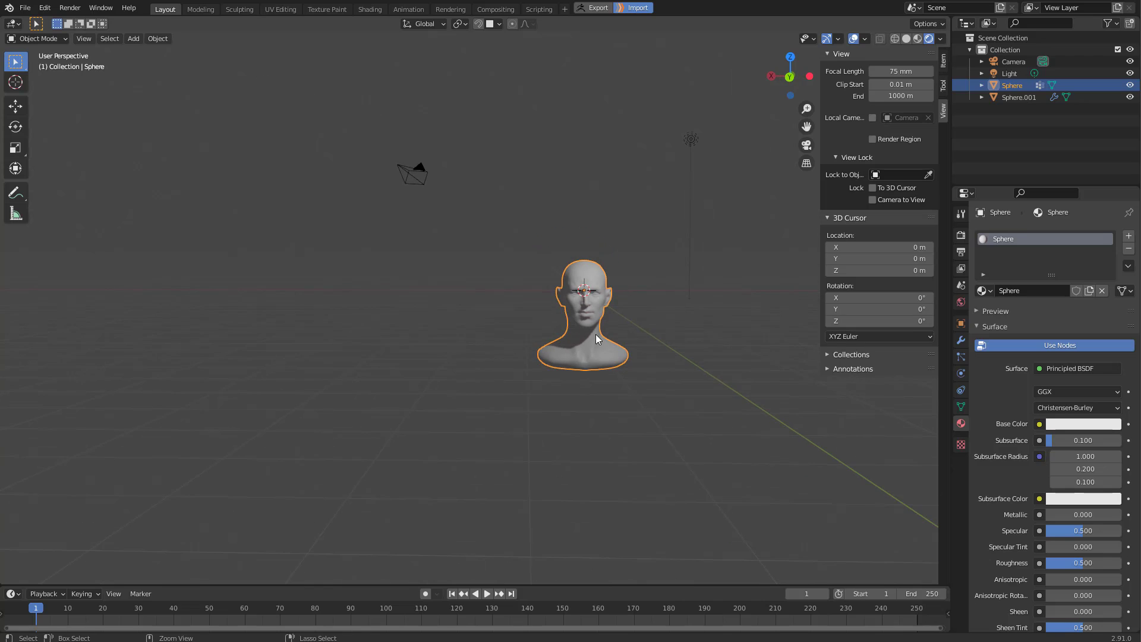
click(691, 138)
middle_drag(612, 209, 655, 229)
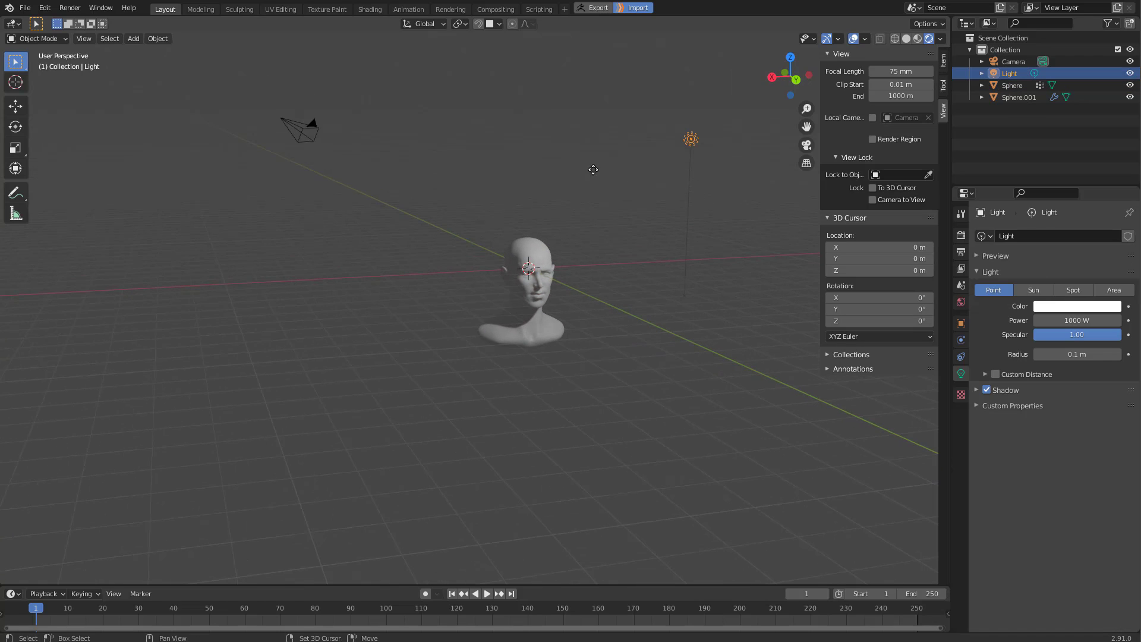
key(shift+d)
click(386, 179)
middle_drag(388, 186, 295, 213)
key(g)
click(799, 205)
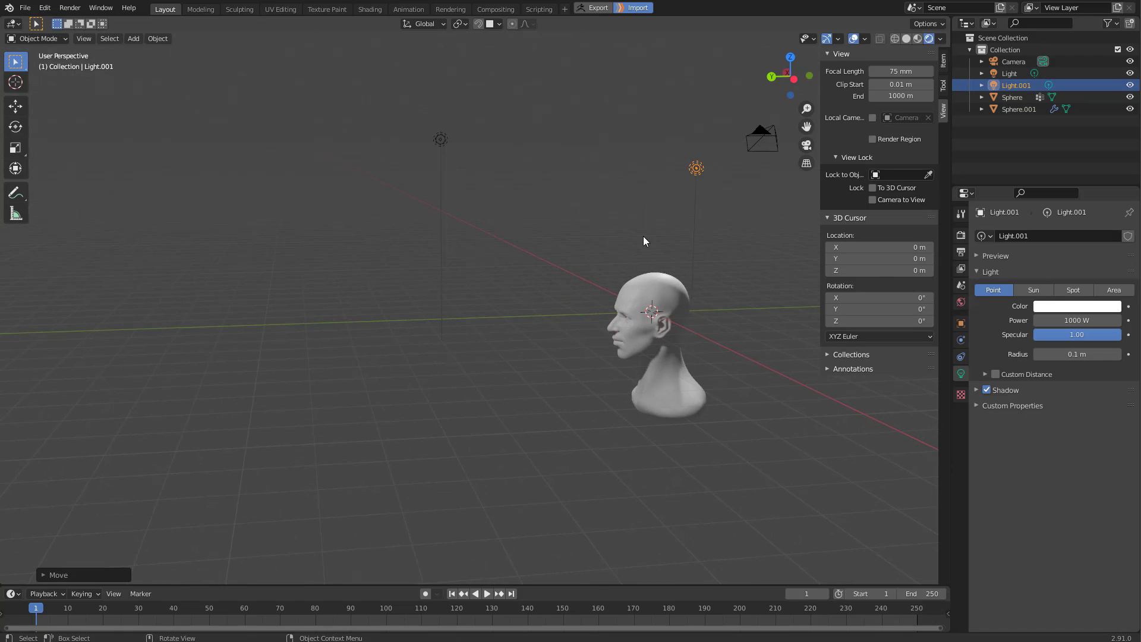
Lower the duplicated light beside the head's right ear to about eye level.
middle_drag(643, 236, 585, 223)
scroll(585, 222, up, 2)
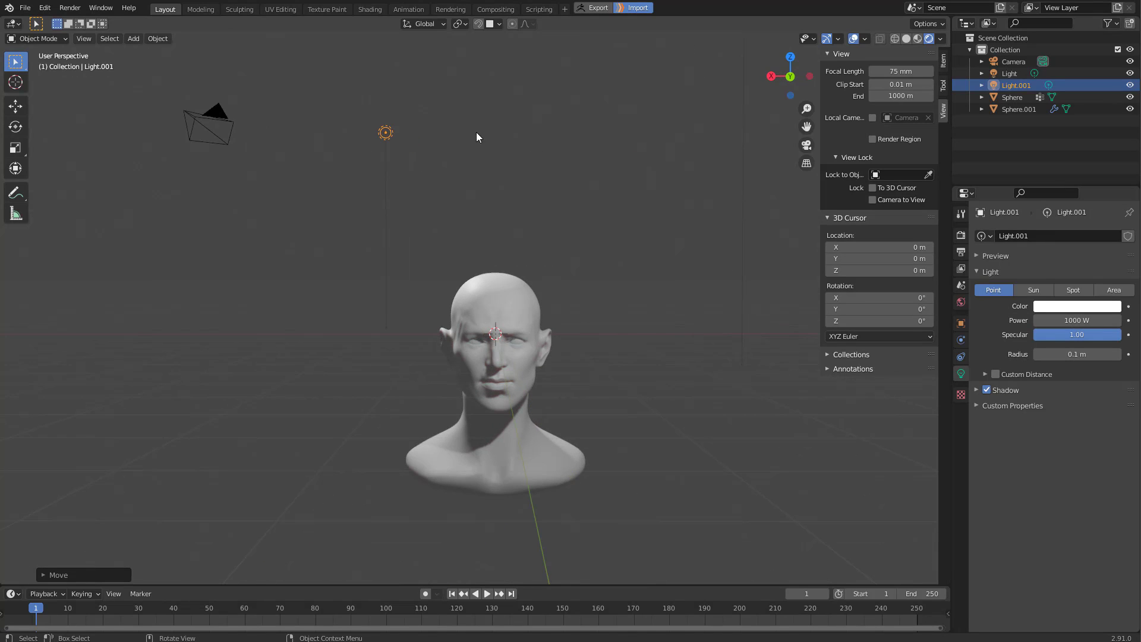
key(g)
click(446, 312)
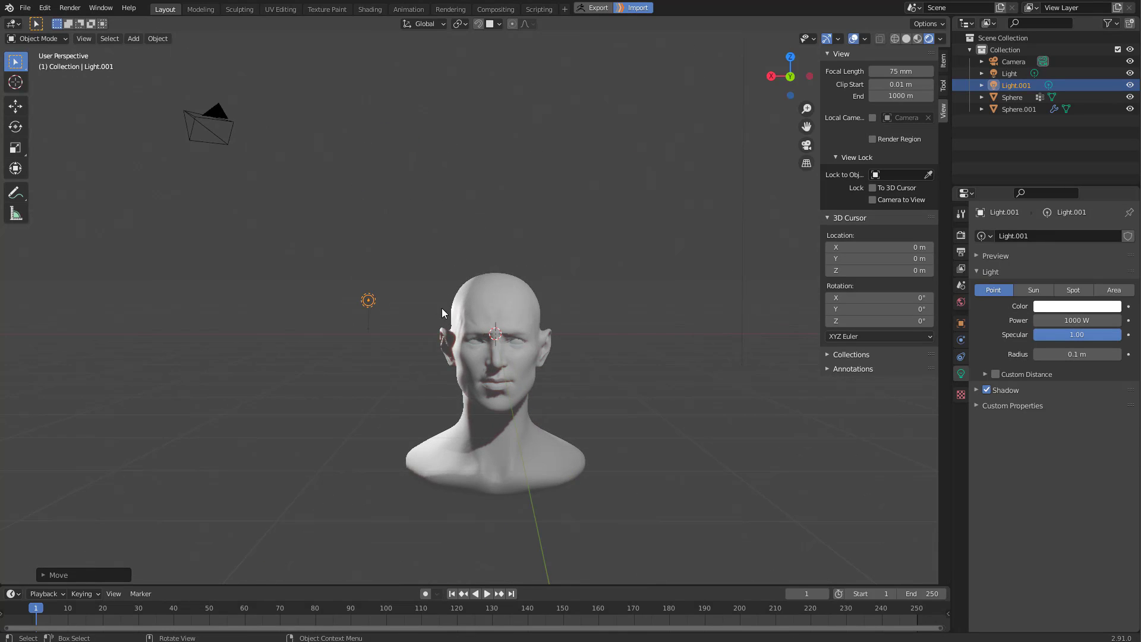
key(g)
click(455, 345)
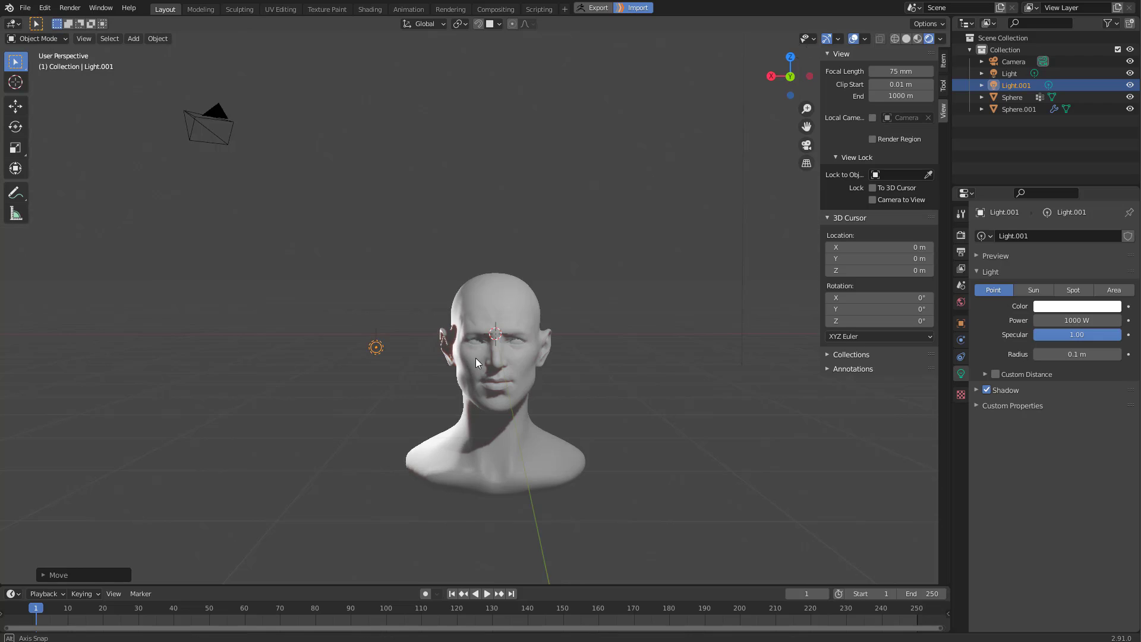
Adjust the second light's depth from the side and lower it beside the head's right jaw.
middle_drag(476, 358, 633, 377)
key(g)
click(554, 342)
middle_drag(552, 341, 380, 297)
key(g)
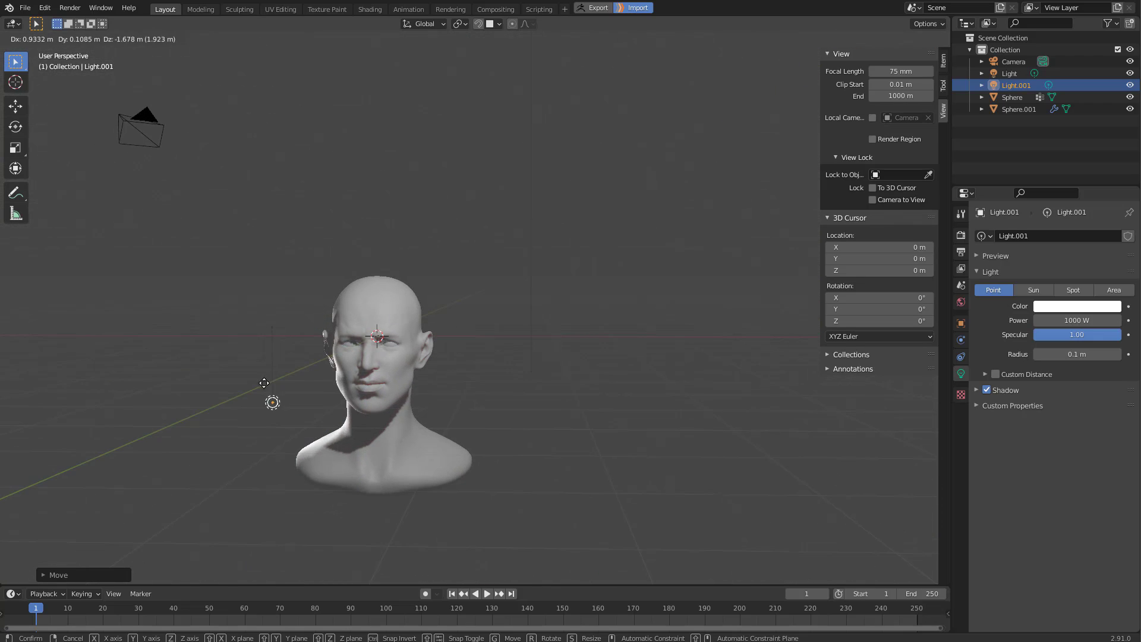
click(252, 376)
Bring the second light closer to the head and raise it to the height of the crown.
middle_drag(252, 376, 288, 279)
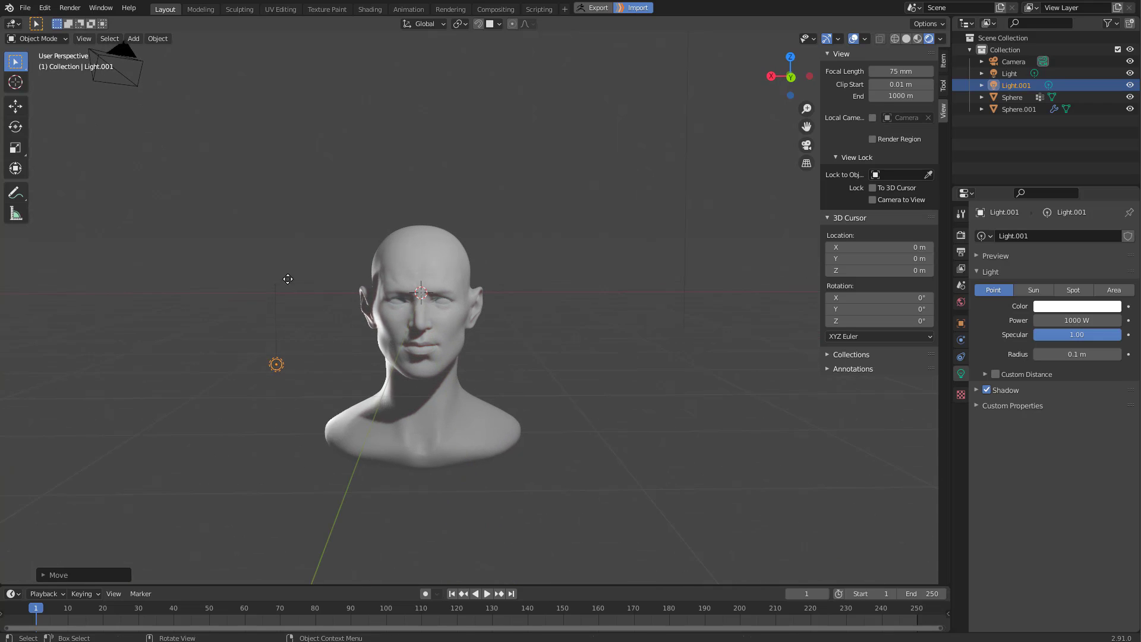
key(g)
click(330, 247)
middle_drag(330, 247, 356, 250)
key(g)
click(297, 249)
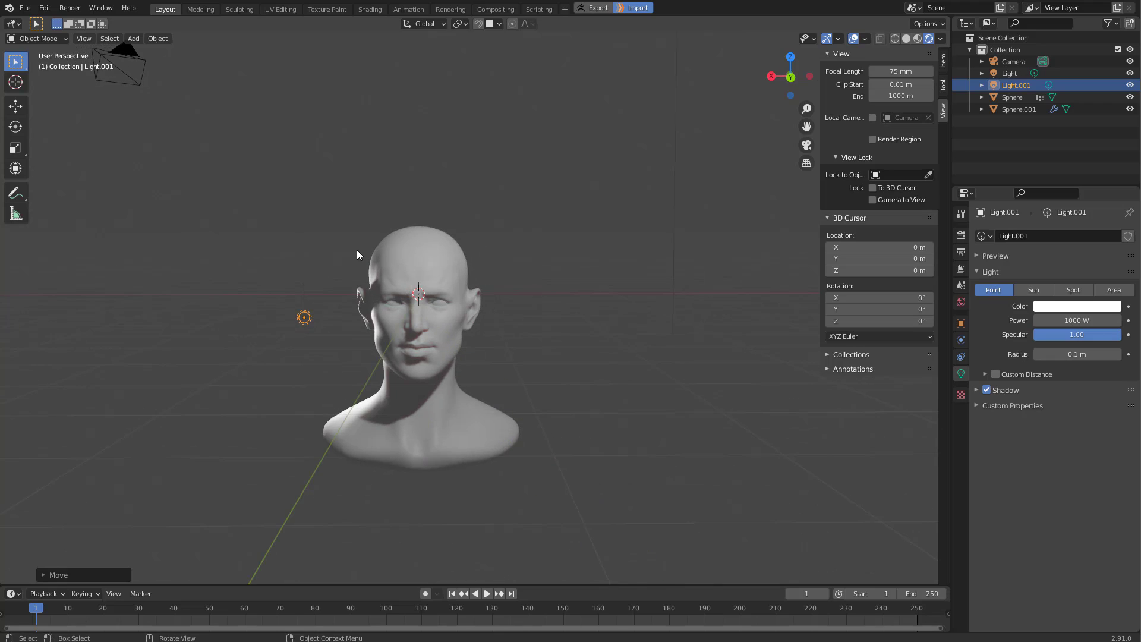
key(g)
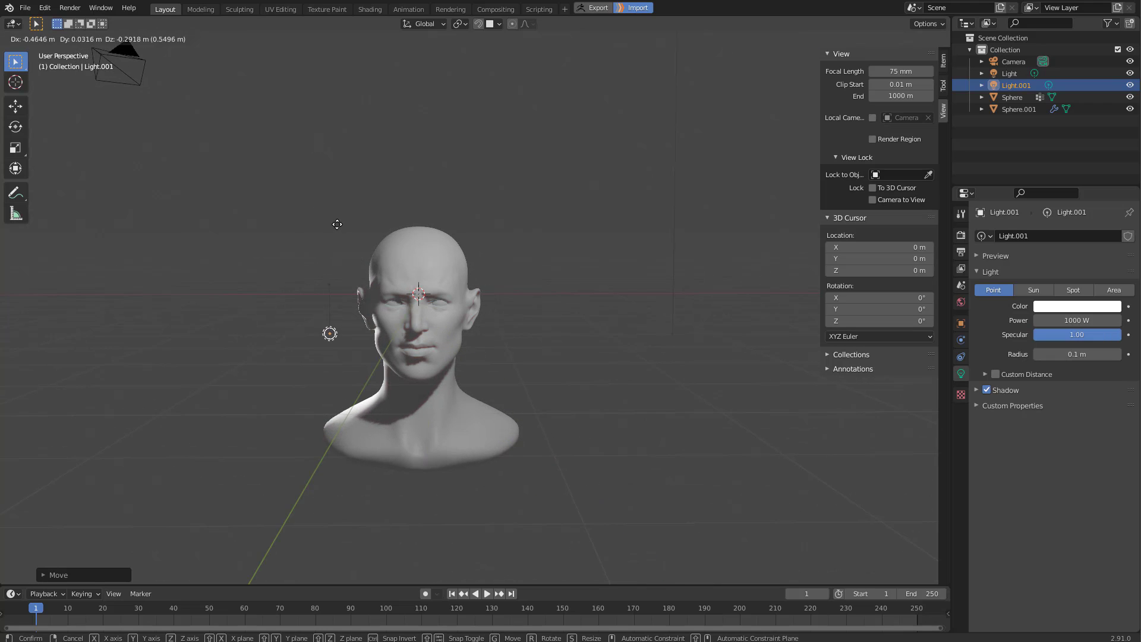
click(348, 123)
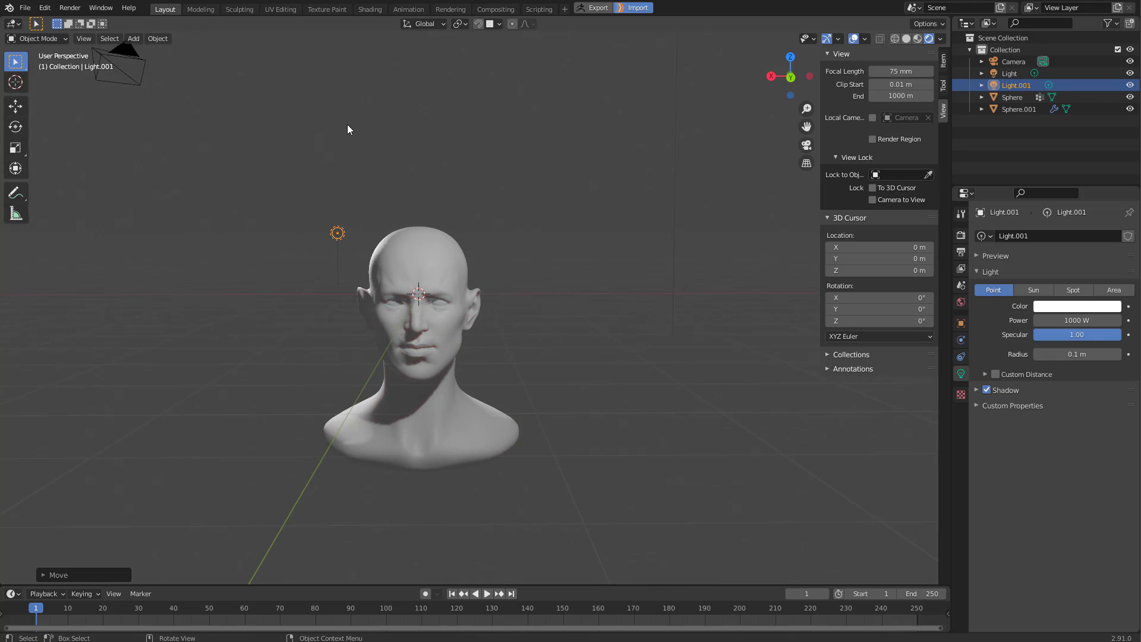
Settle the second light at forehead height beside the right of the head.
middle_drag(323, 120, 326, 120)
key(g)
click(337, 148)
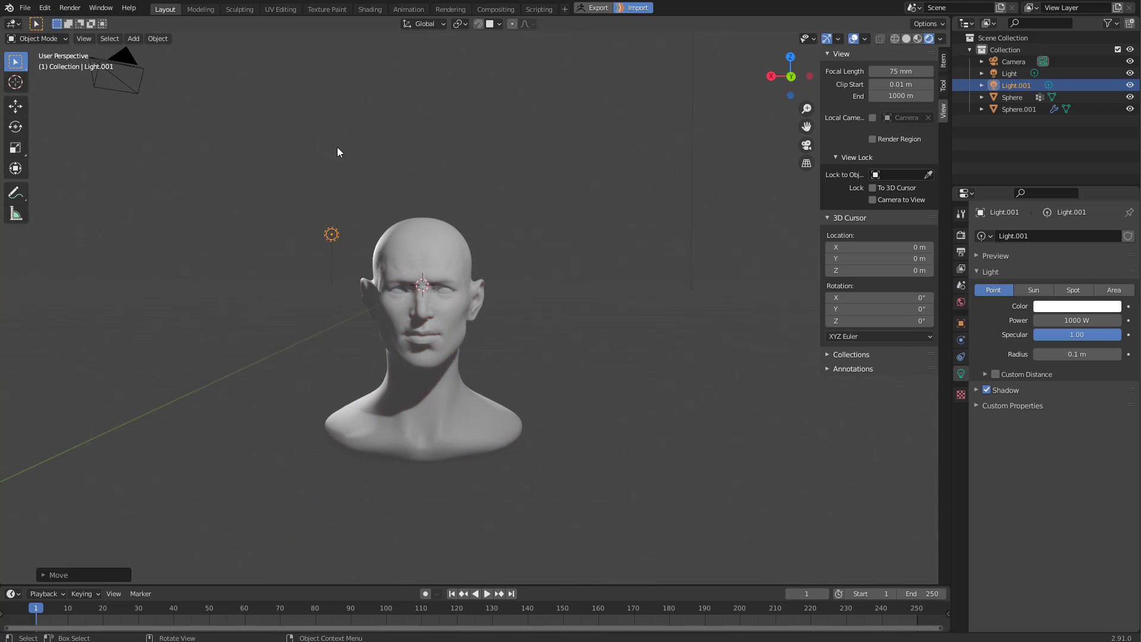
key(g)
click(331, 205)
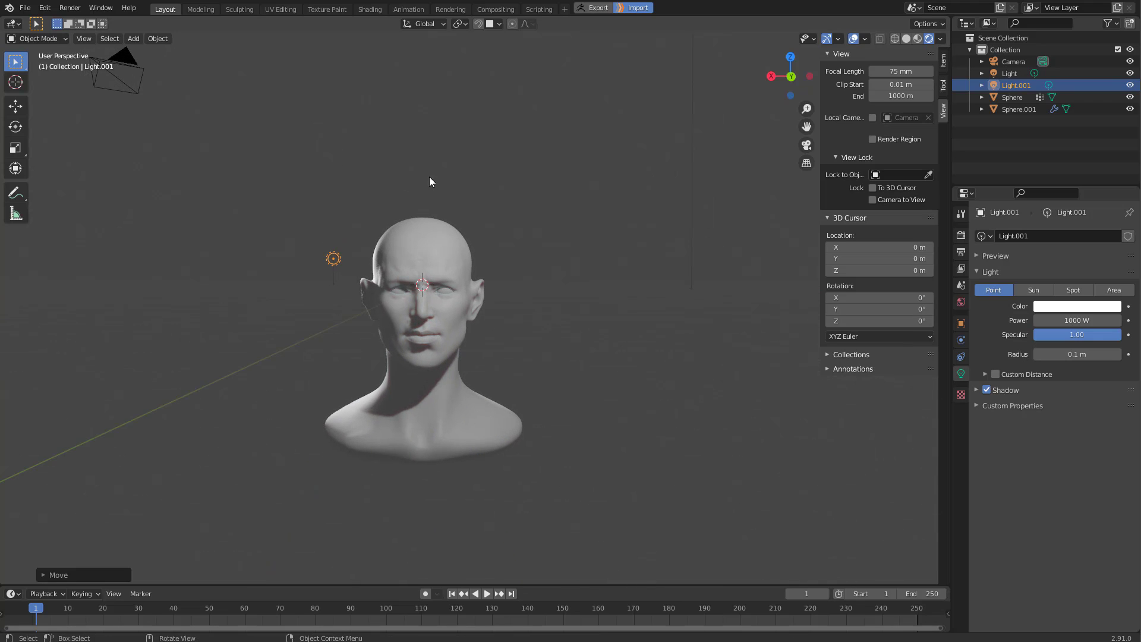
Duplicate the second light and place the copy above the left ear on the opposite side of the head.
key(shift+d)
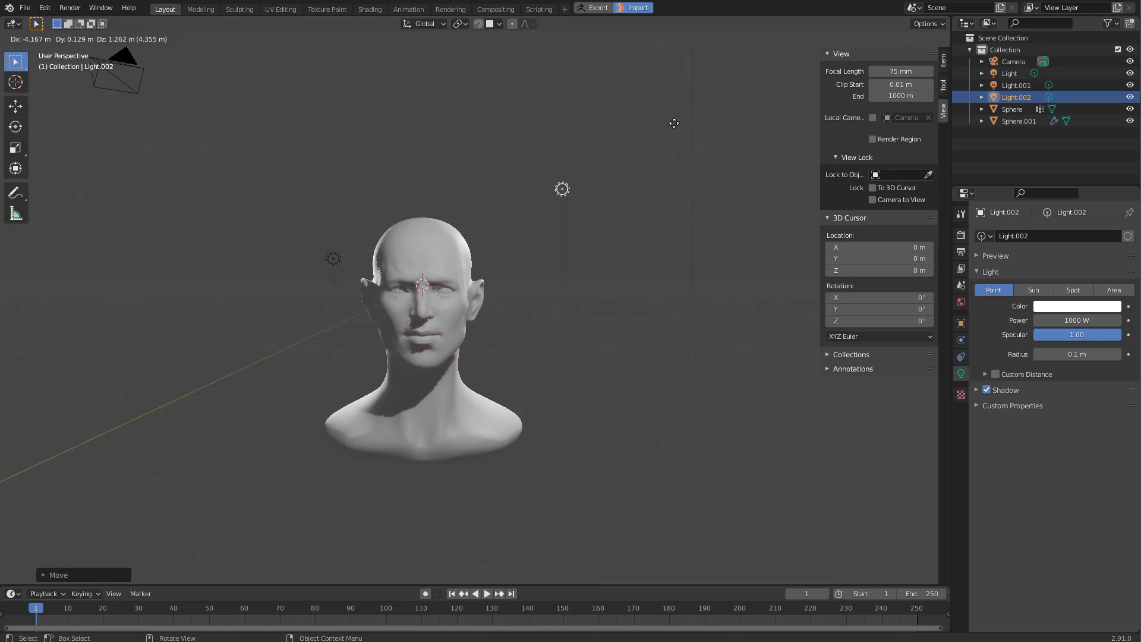
click(674, 123)
scroll(635, 167, up, 2)
shift+middle_drag(504, 221, 560, 162)
key(g)
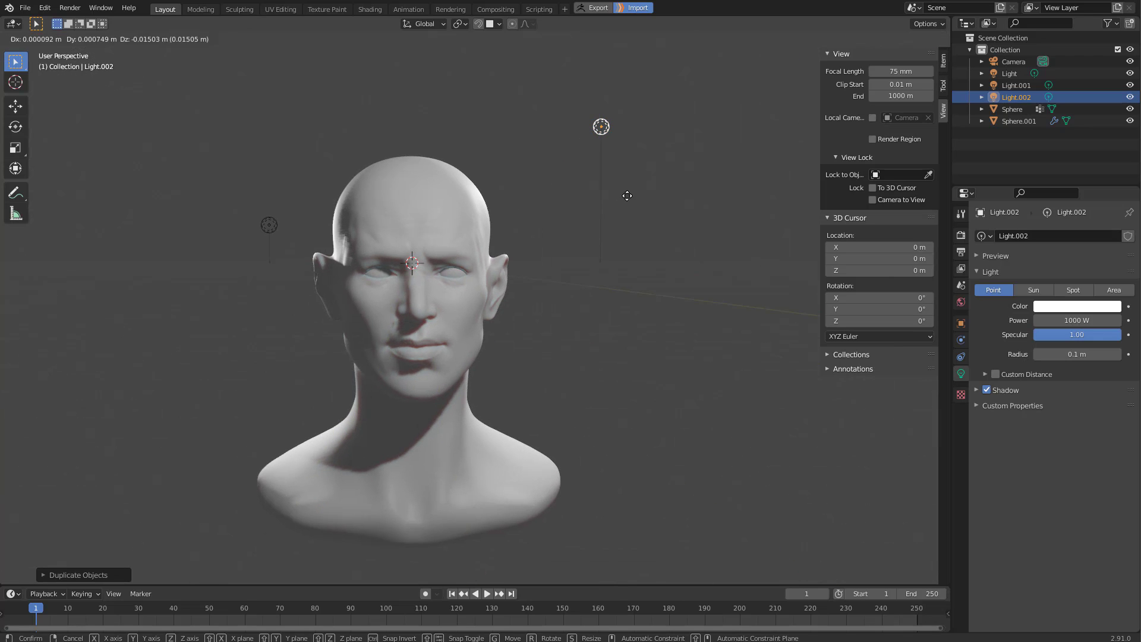
click(628, 199)
Select the head and examine how the three lights shade the face from the front and three-quarter angles.
middle_drag(629, 206, 602, 223)
scroll(610, 219, up, 2)
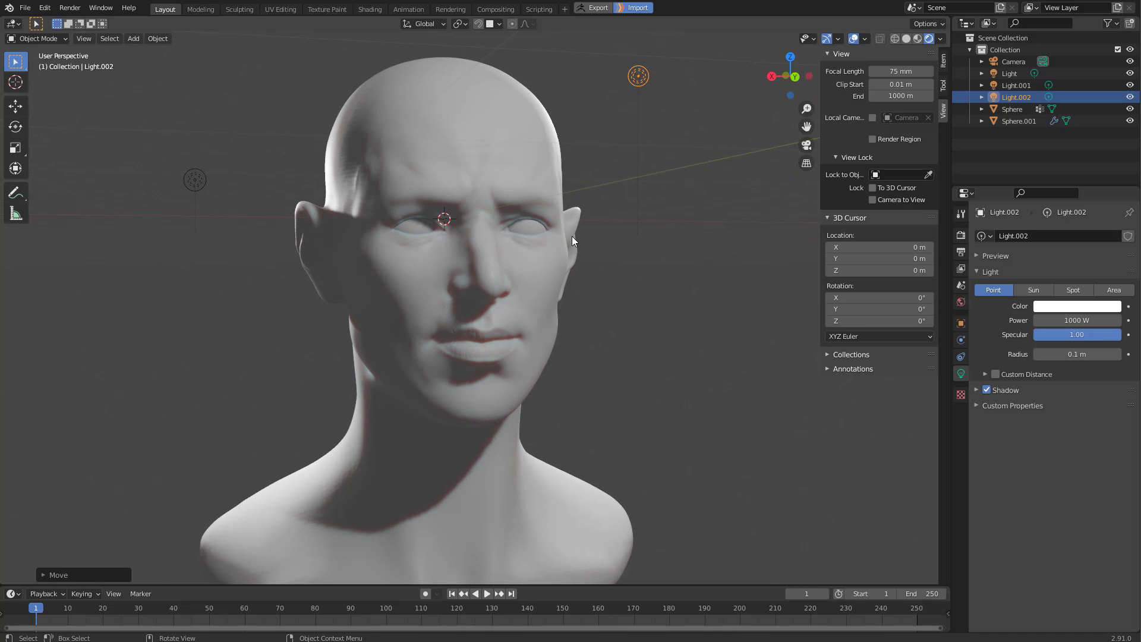
middle_drag(679, 262, 631, 227)
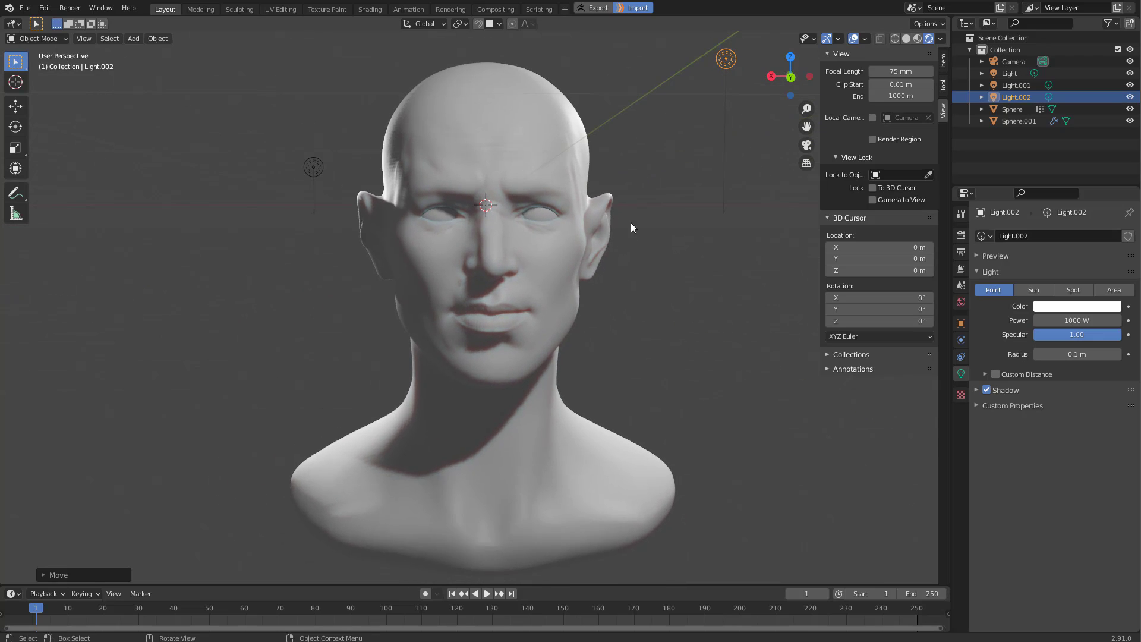
click(572, 292)
click(581, 224)
click(603, 235)
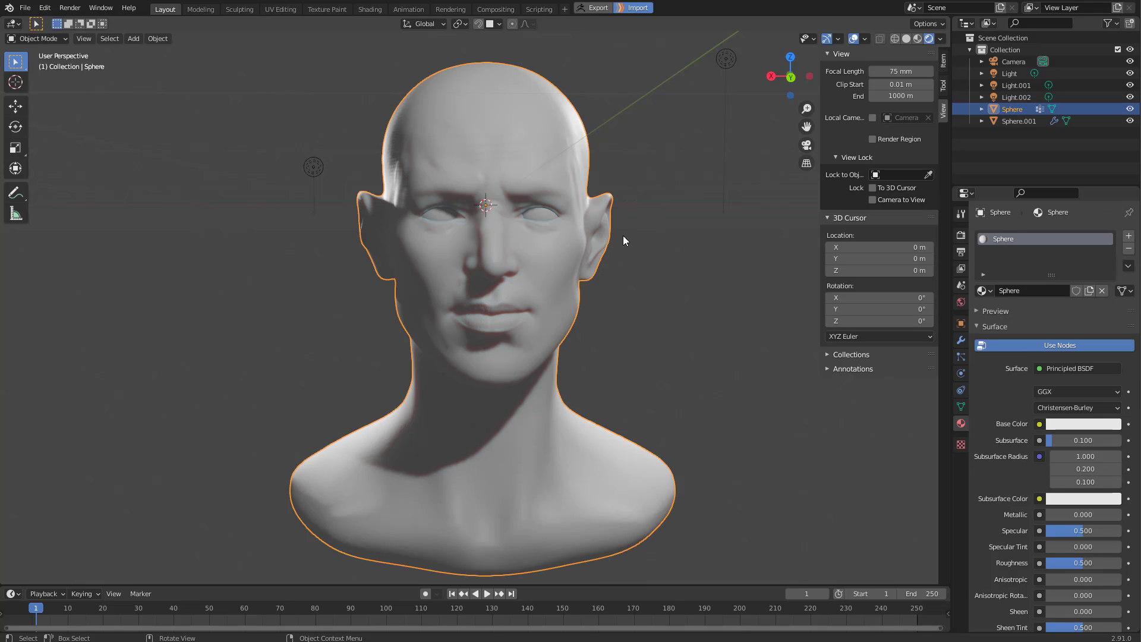
click(631, 205)
click(604, 266)
middle_drag(654, 296, 636, 319)
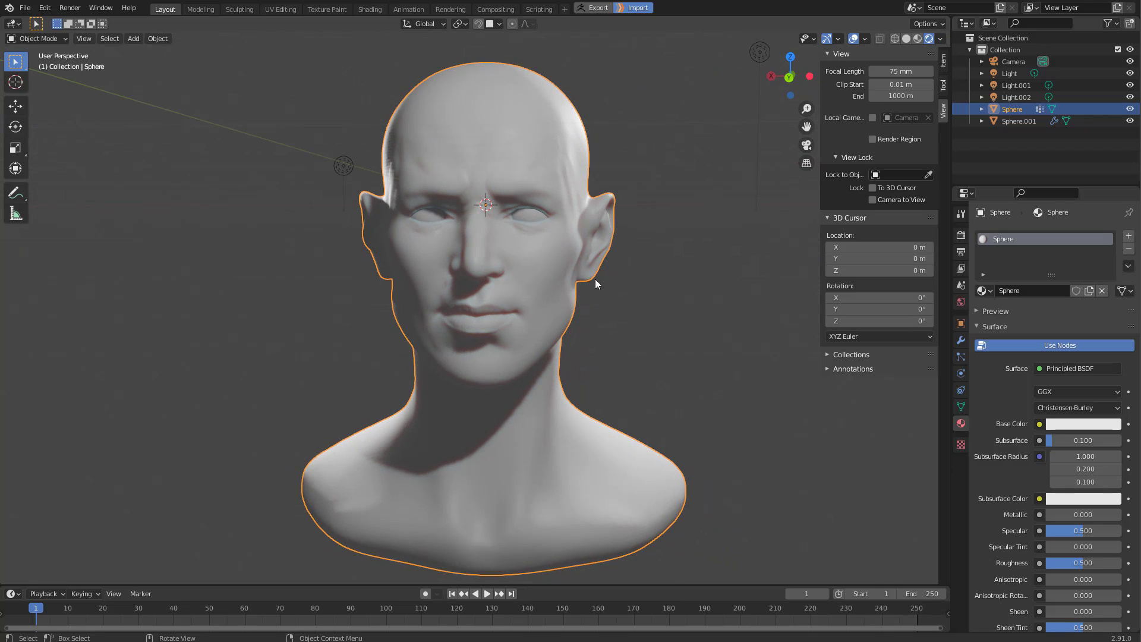
ctrl+middle_drag(619, 240, 587, 230)
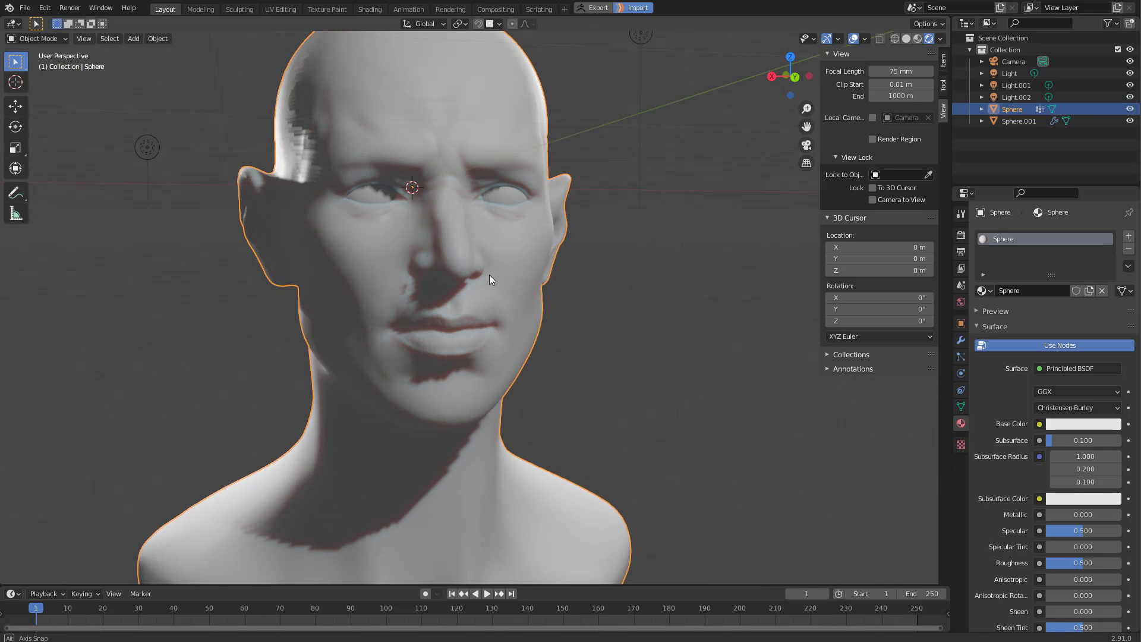